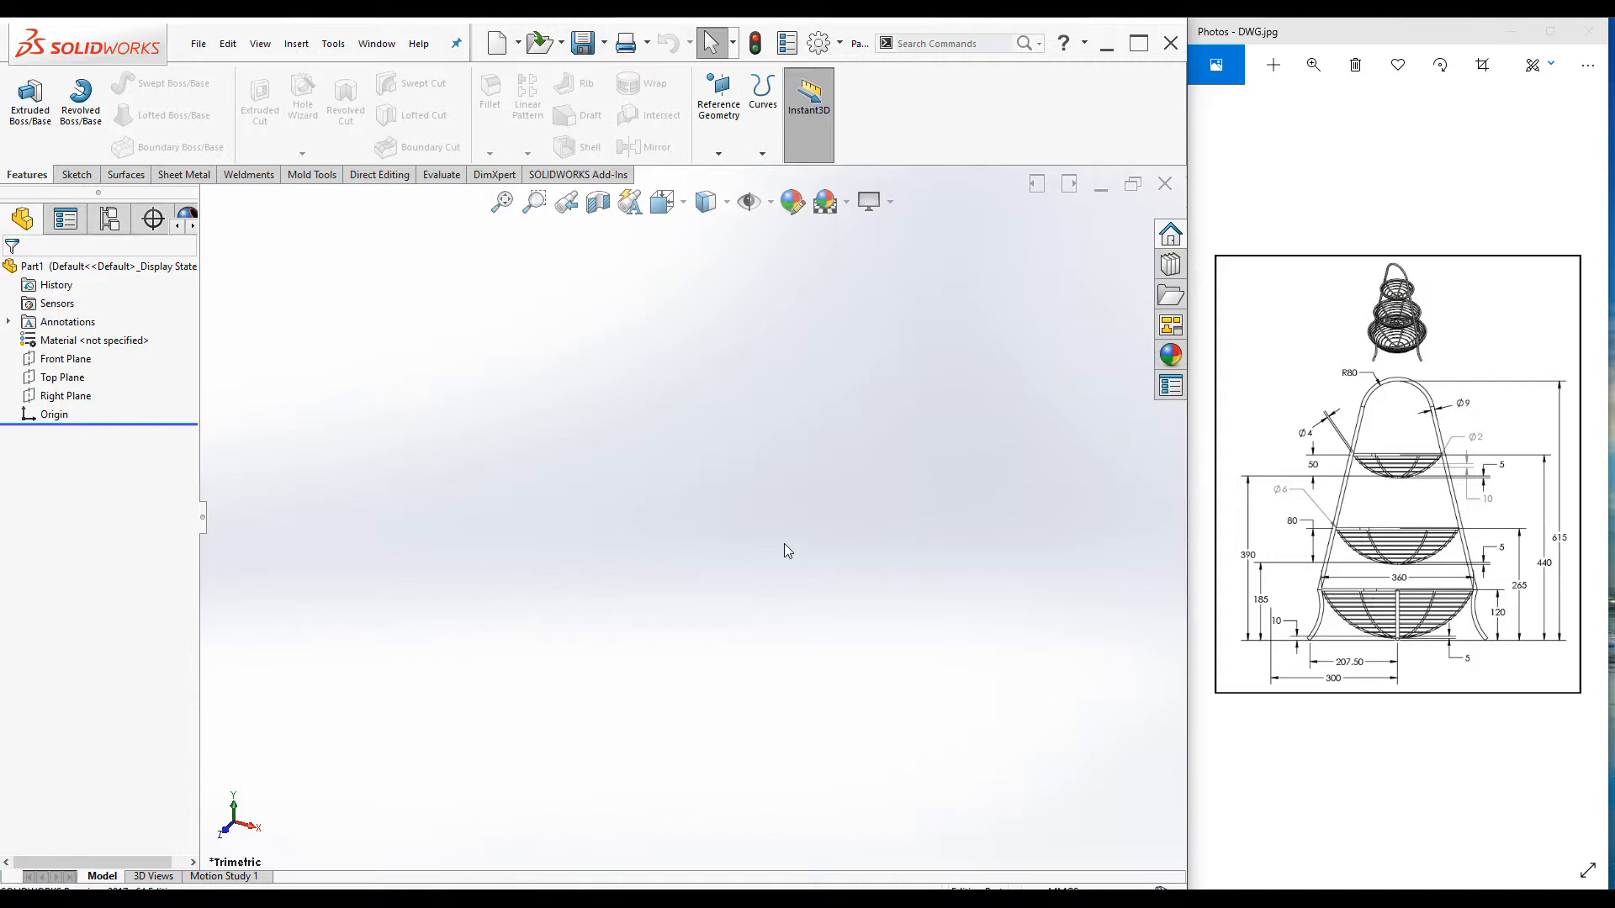
Step: Start a sketch on the Front Plane and draw a vertical centerline about 75 mm long upward from the origin
{"action": "left_click", "coordinate": [67, 359]}
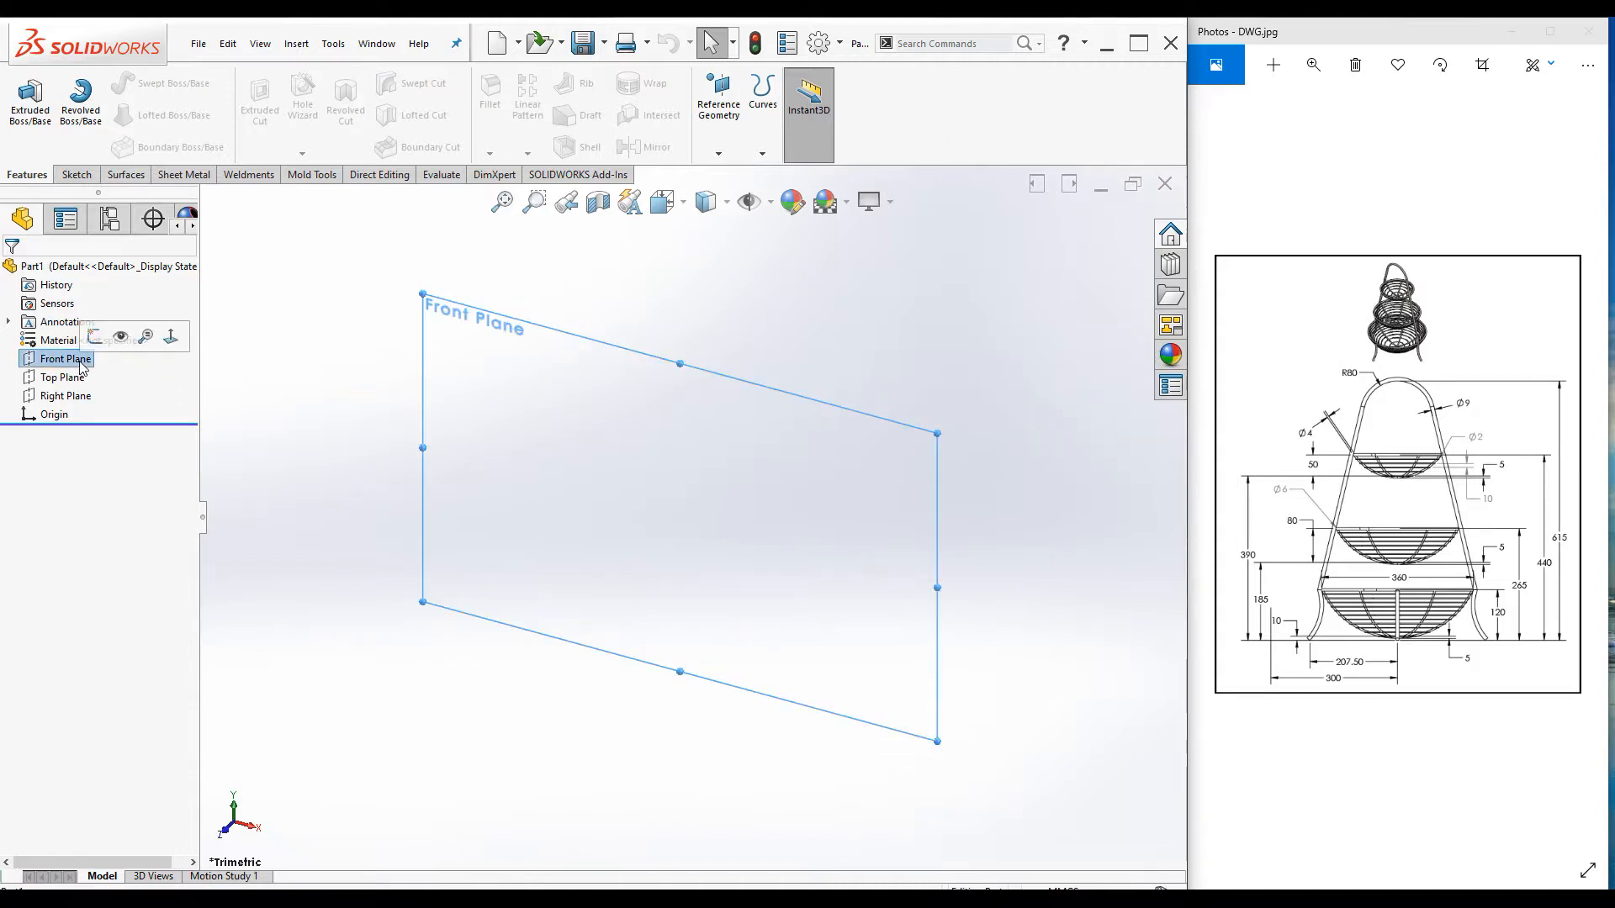
{"action": "left_click", "coordinate": [95, 336]}
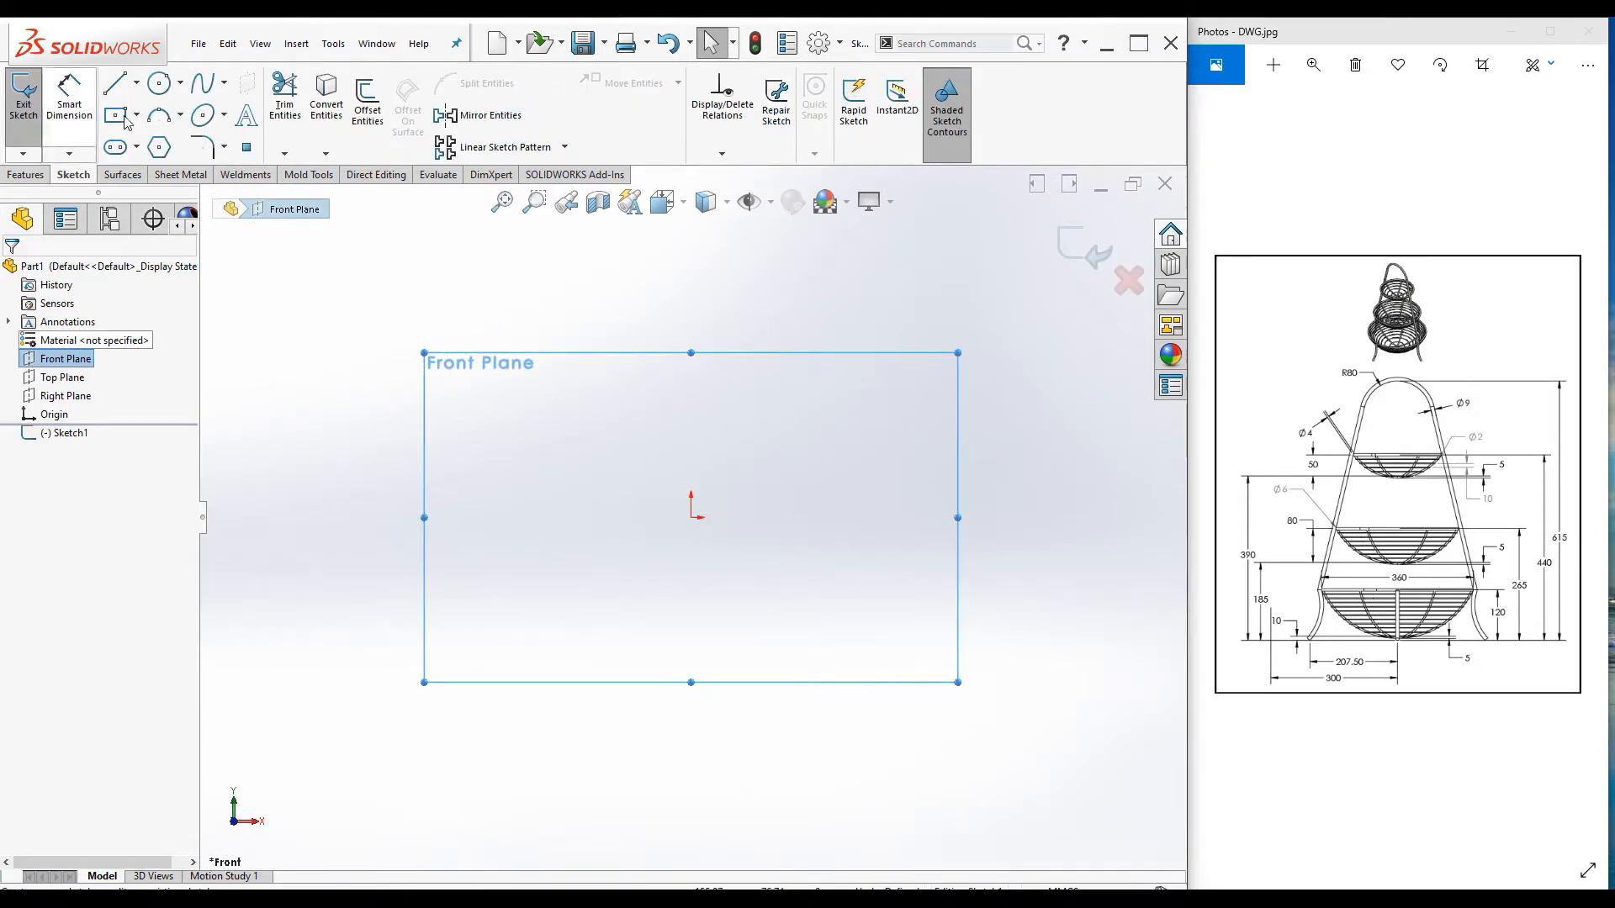
{"action": "left_click", "coordinate": [136, 83]}
{"action": "left_click", "coordinate": [134, 130]}
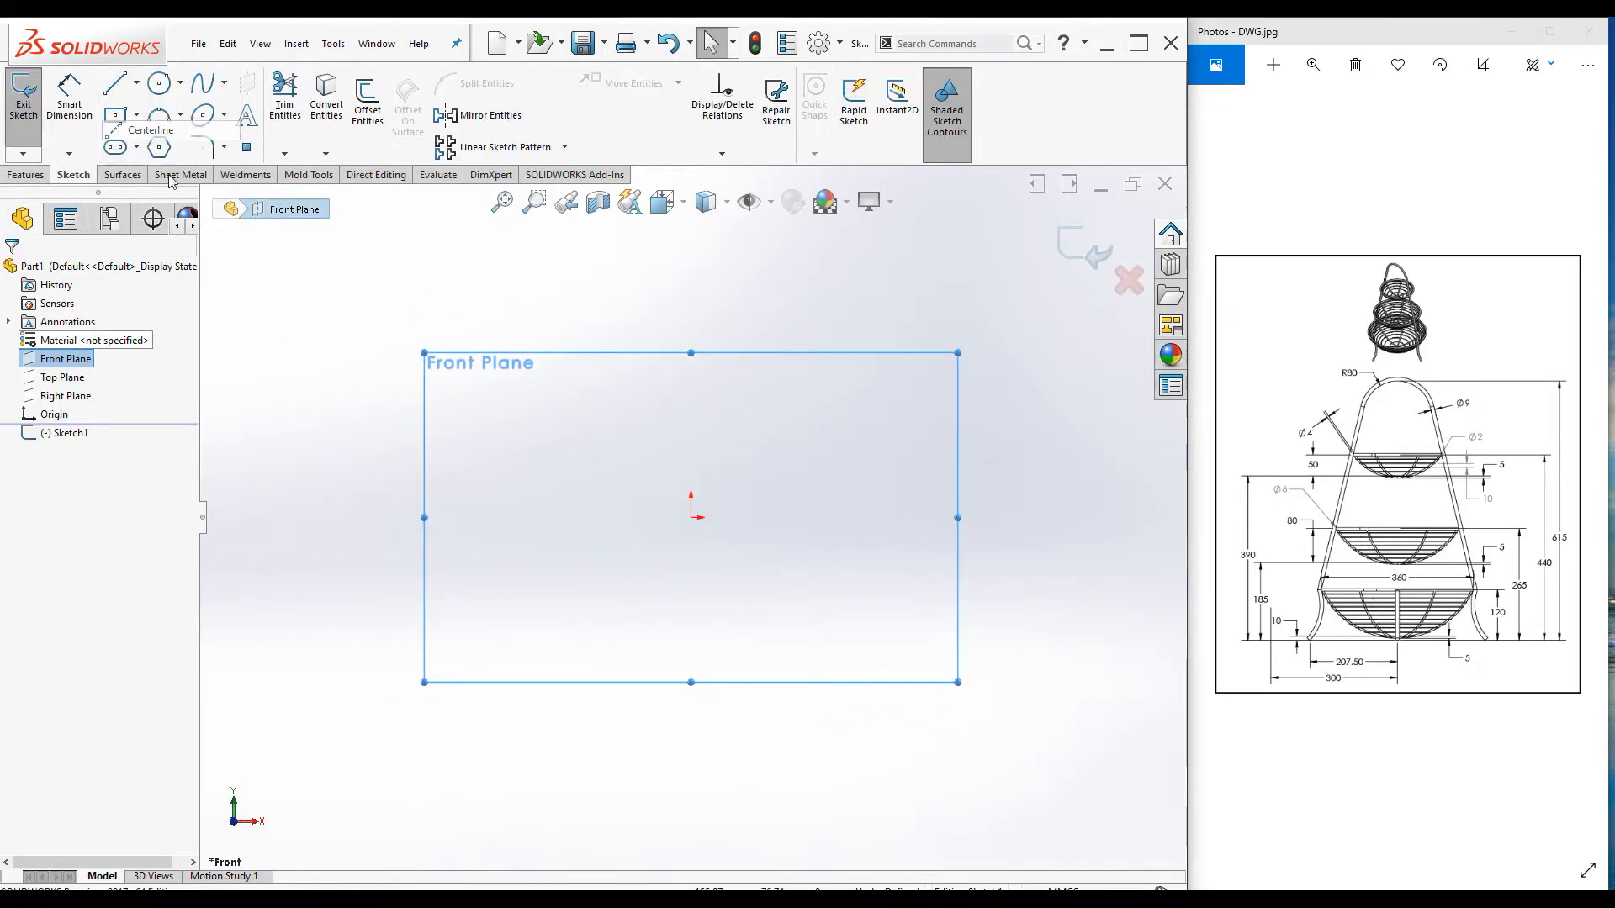
{"action": "left_click", "coordinate": [691, 518]}
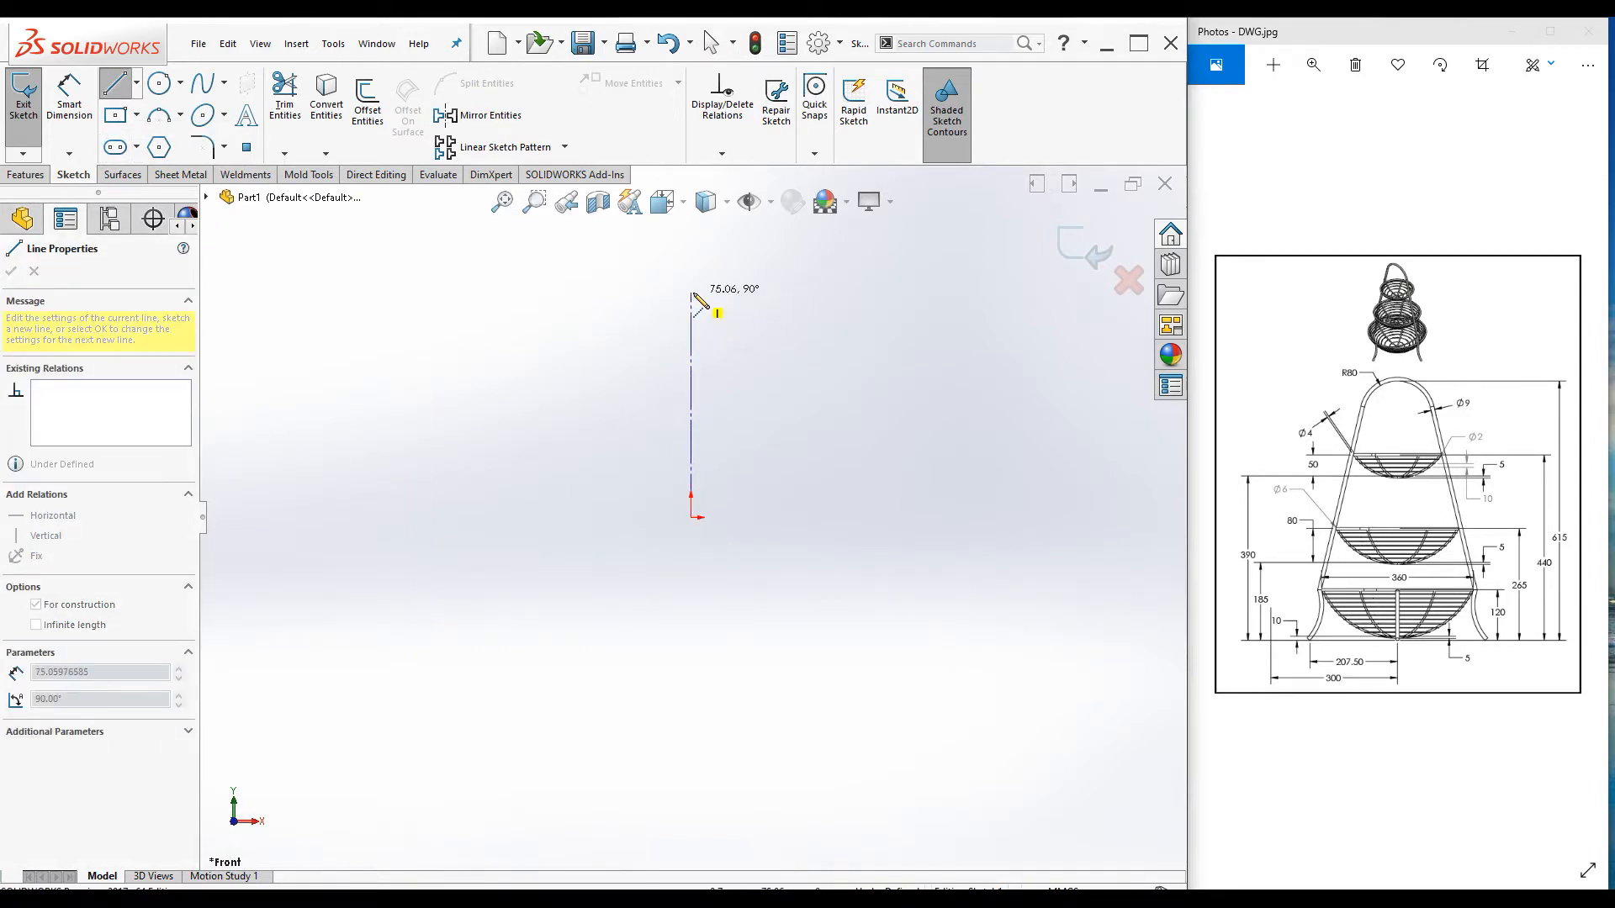
{"action": "left_click", "coordinate": [691, 292]}
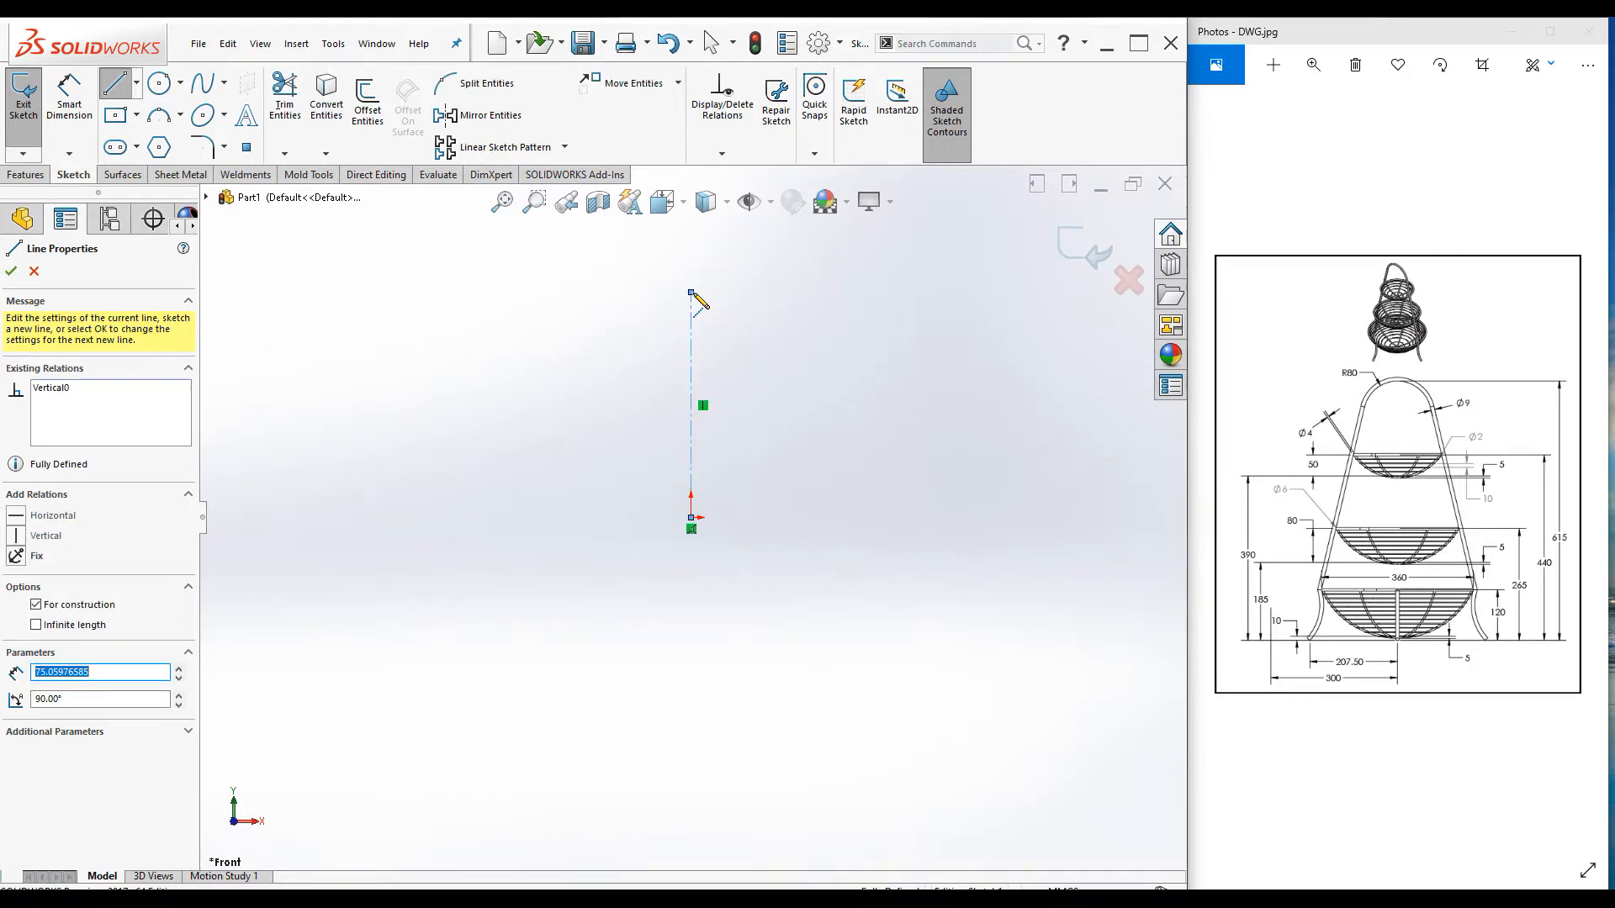
{"action": "key", "text": "Escape"}
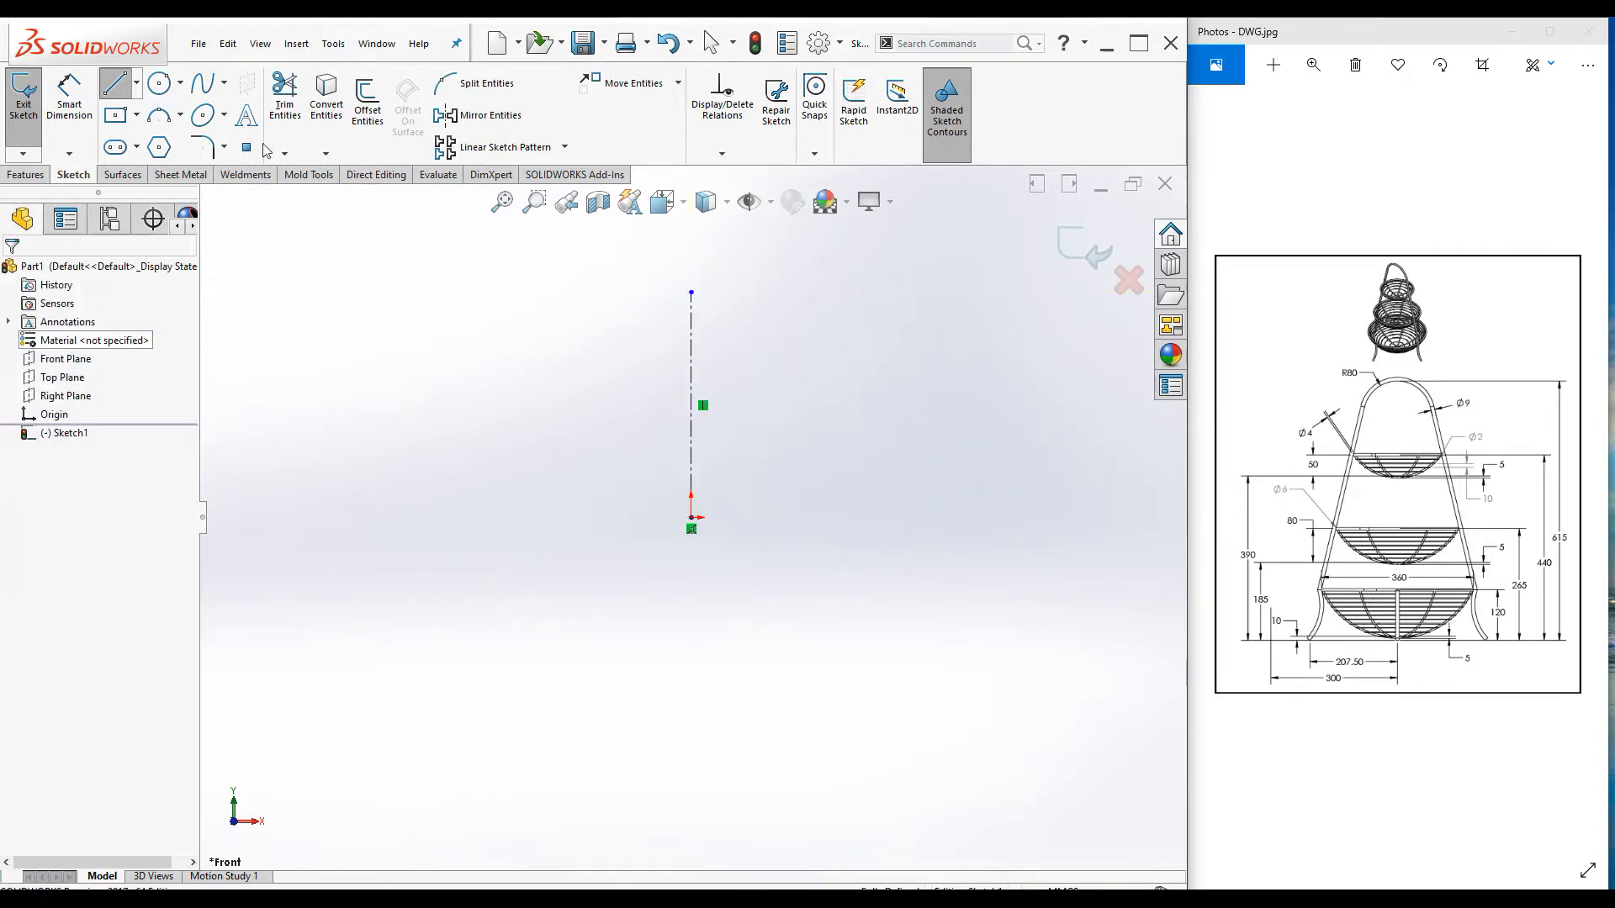
Step: Dimension the vertical centerline's length to 615 mm
{"action": "left_click", "coordinate": [69, 93]}
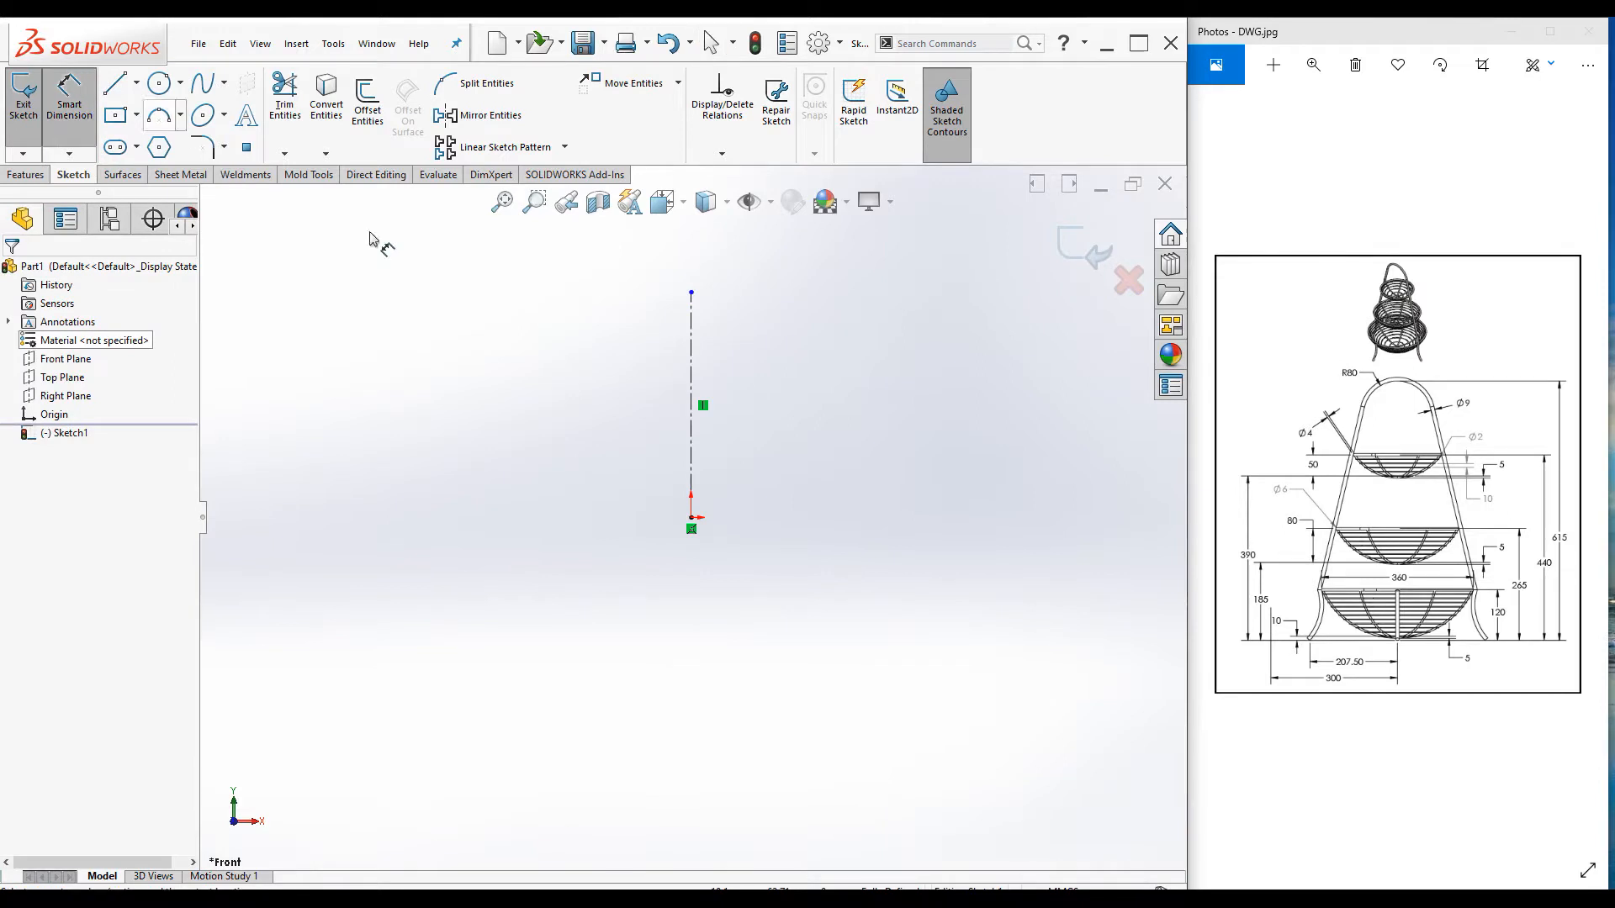
{"action": "left_click", "coordinate": [692, 351]}
{"action": "left_click", "coordinate": [956, 398]}
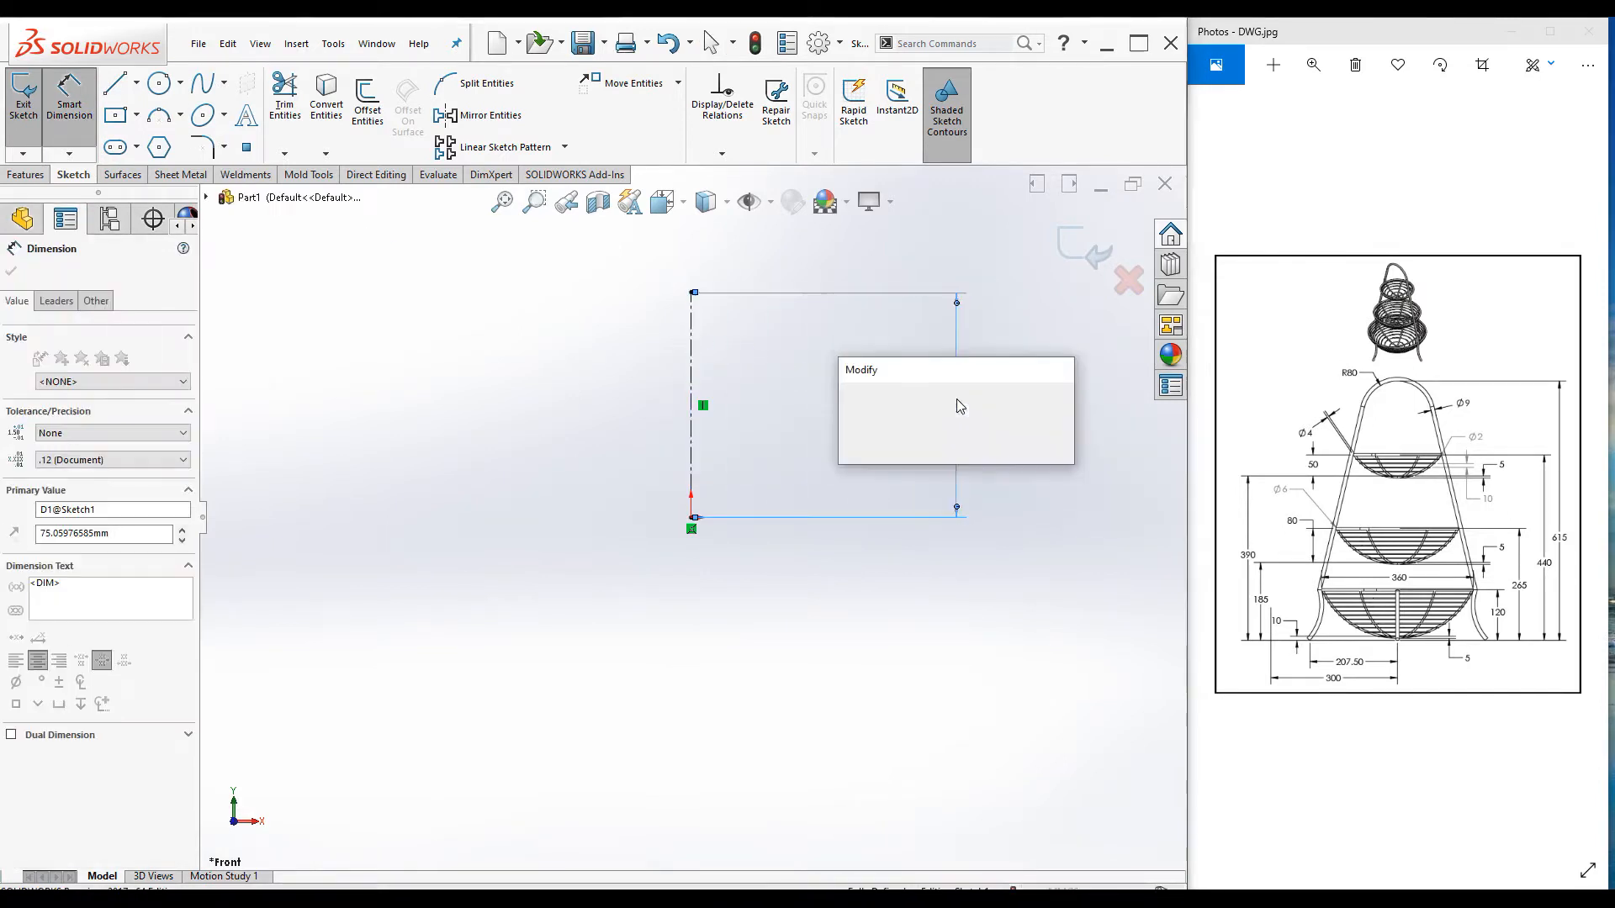
{"action": "type", "text": "60"}
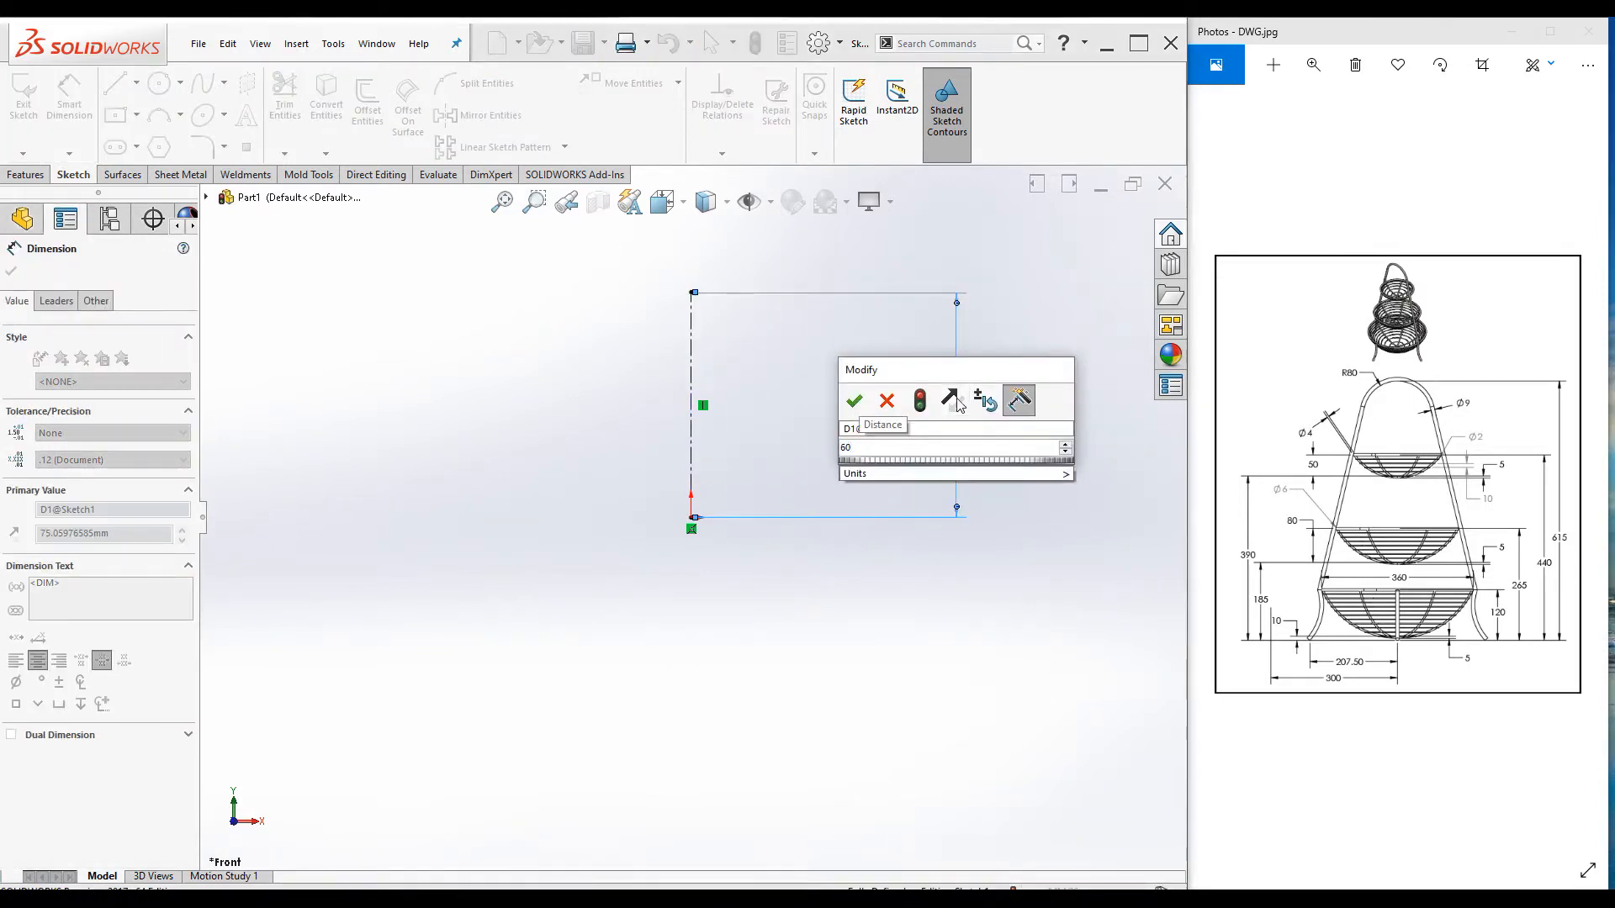
{"action": "key", "text": "BackSpace"}
{"action": "type", "text": "15"}
{"action": "key", "text": "Return"}
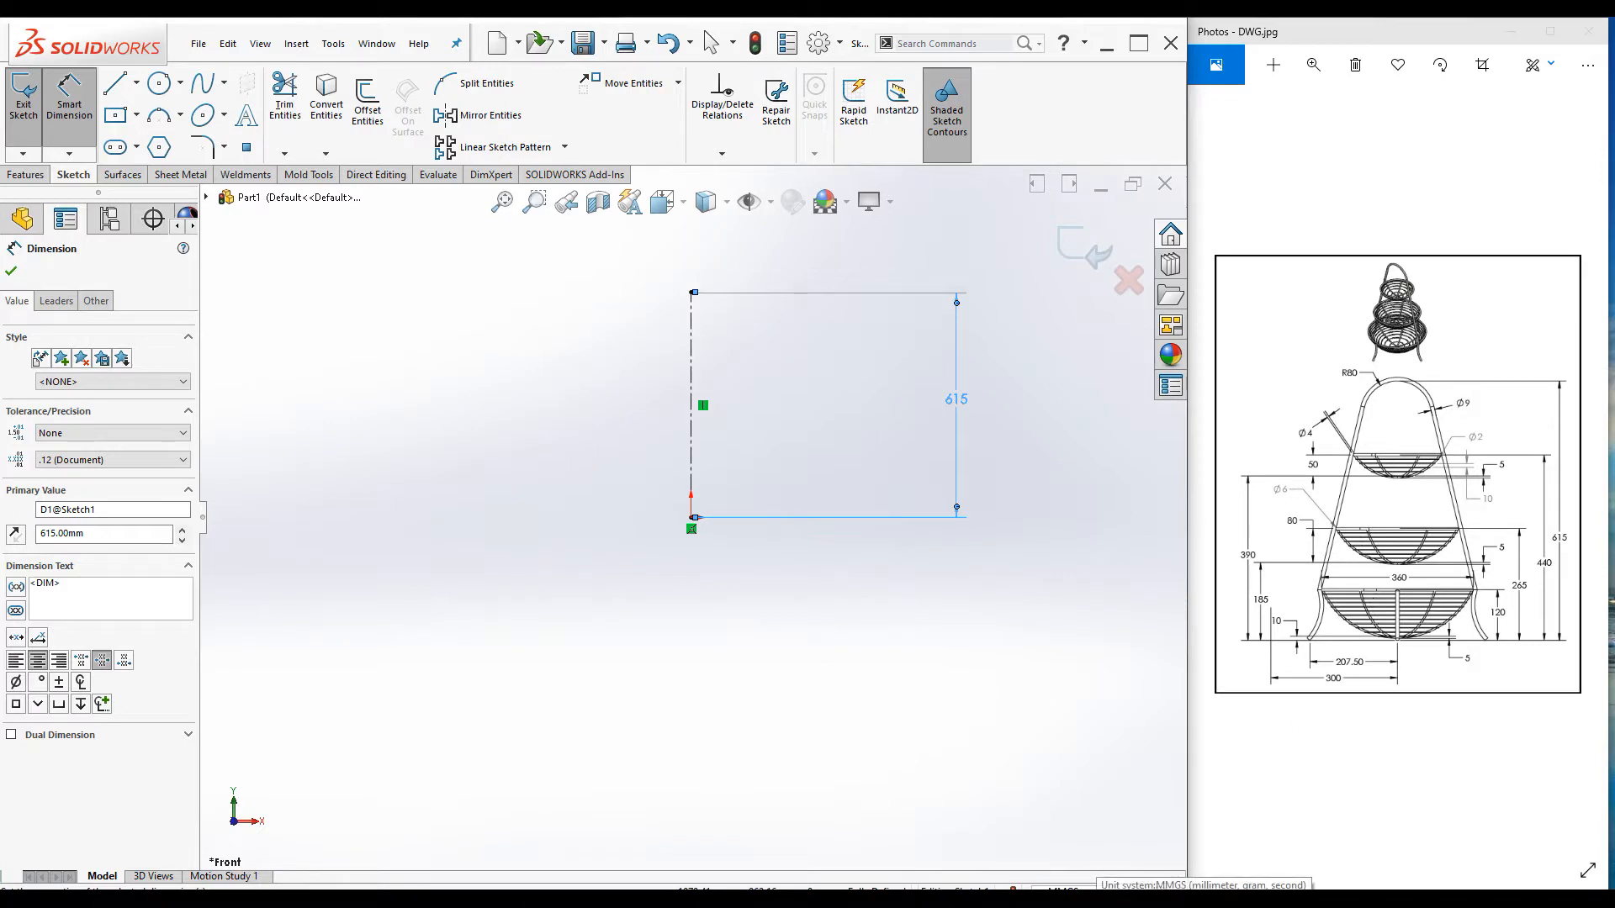
{"action": "left_click", "coordinate": [1061, 890]}
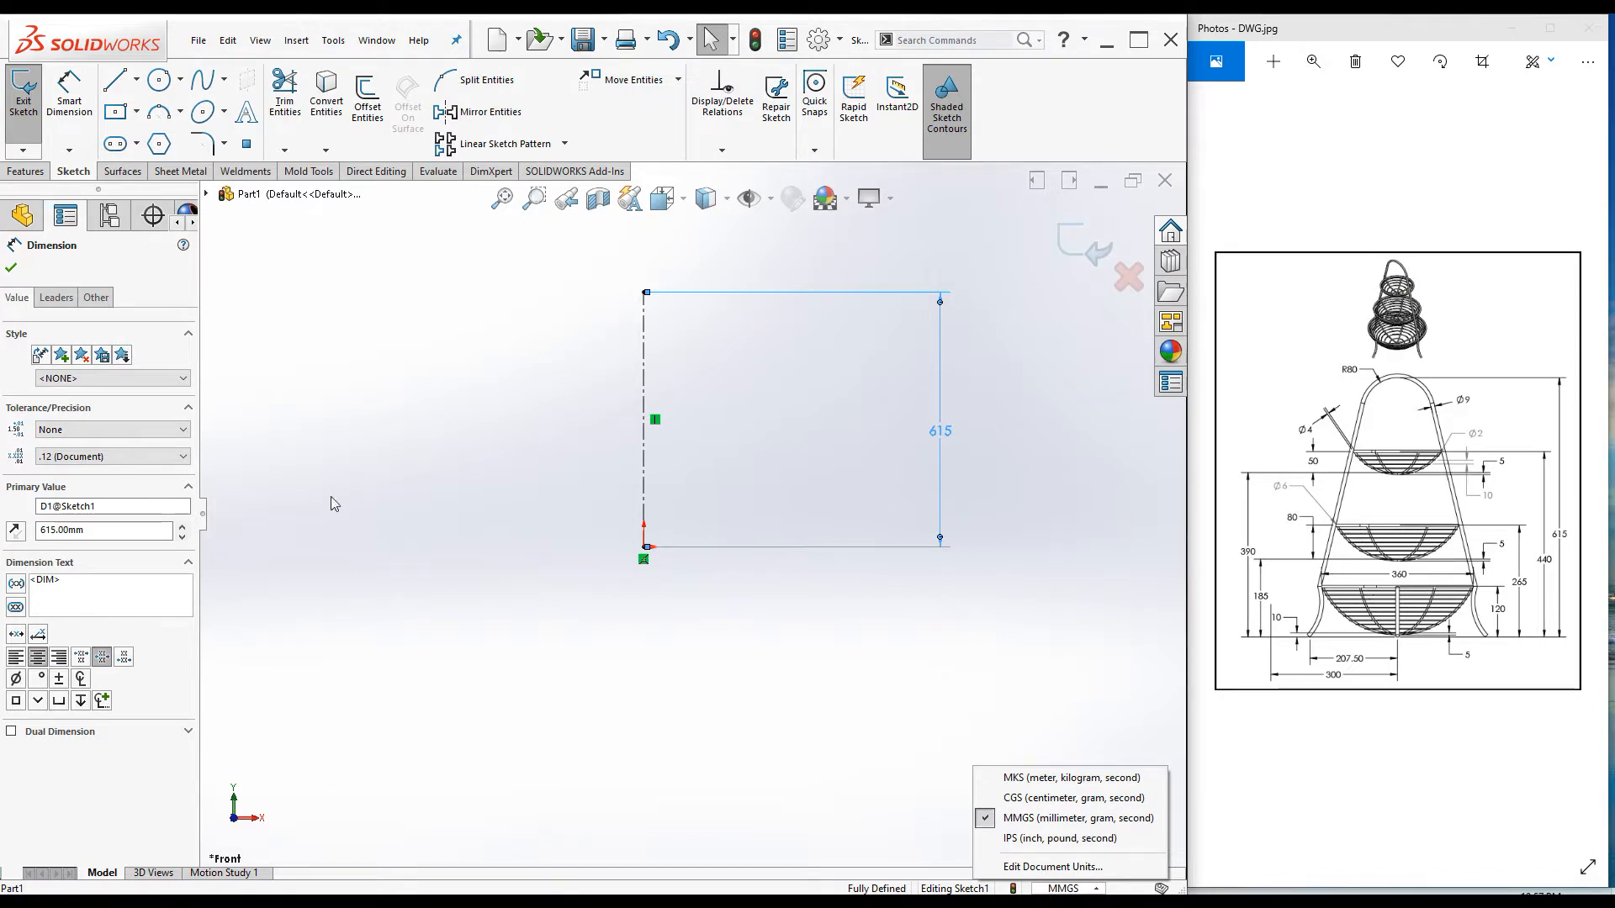
{"action": "left_click", "coordinate": [10, 272]}
{"action": "left_click", "coordinate": [11, 270]}
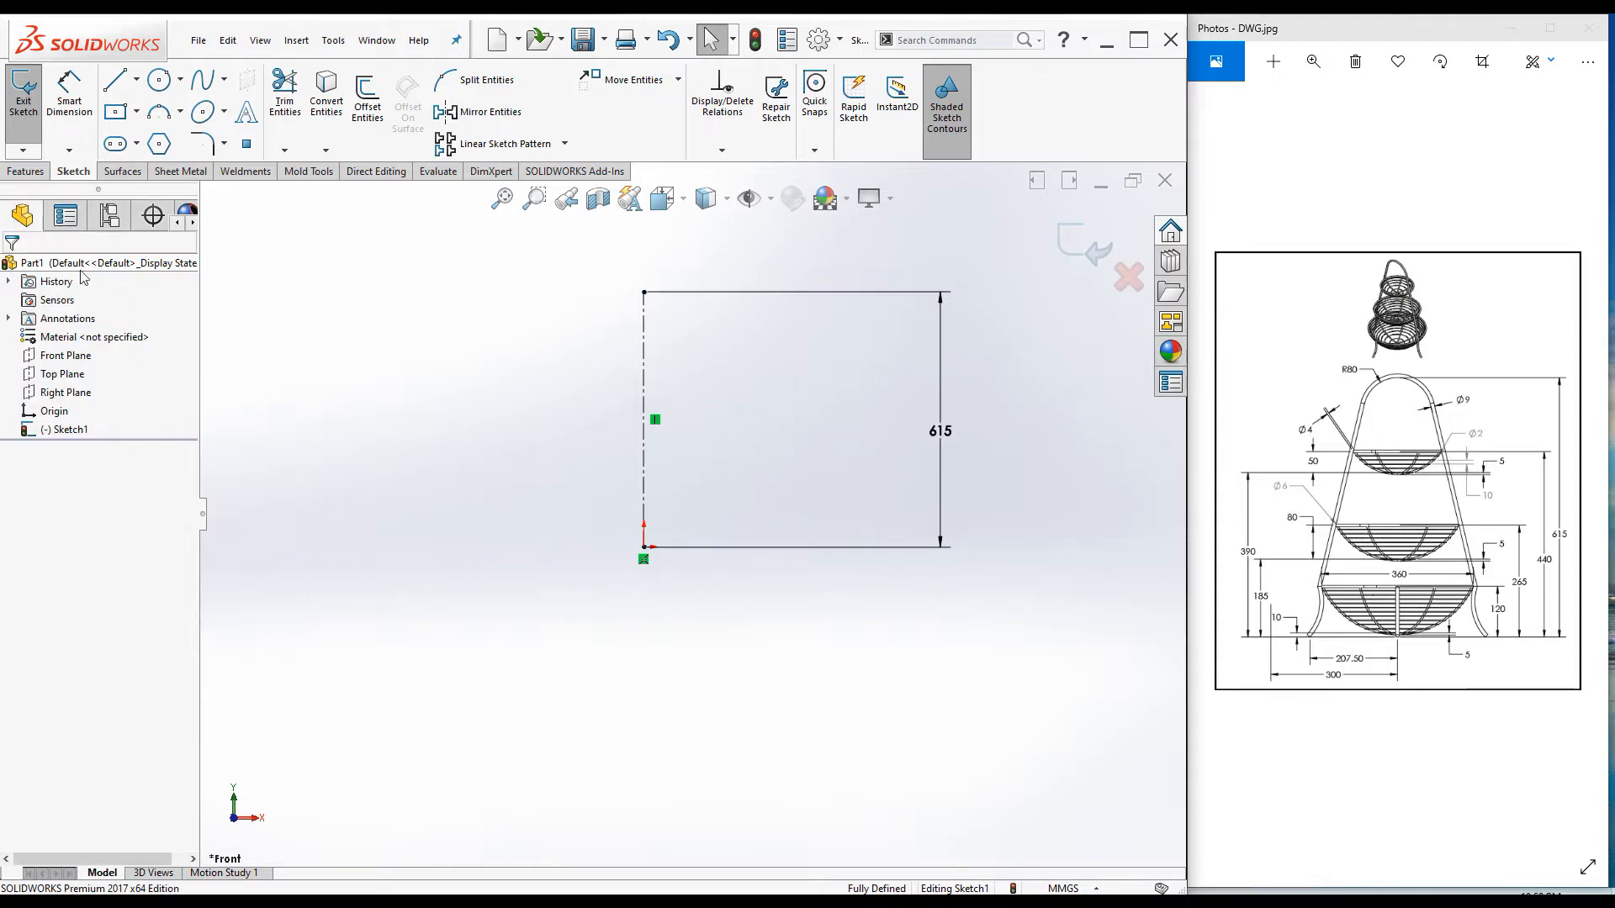
Step: Sketch a slanted line left of the centerline, leaning inward at its upper end, and dimension its lower endpoint 180 mm from the centerline
{"action": "left_click", "coordinate": [115, 82]}
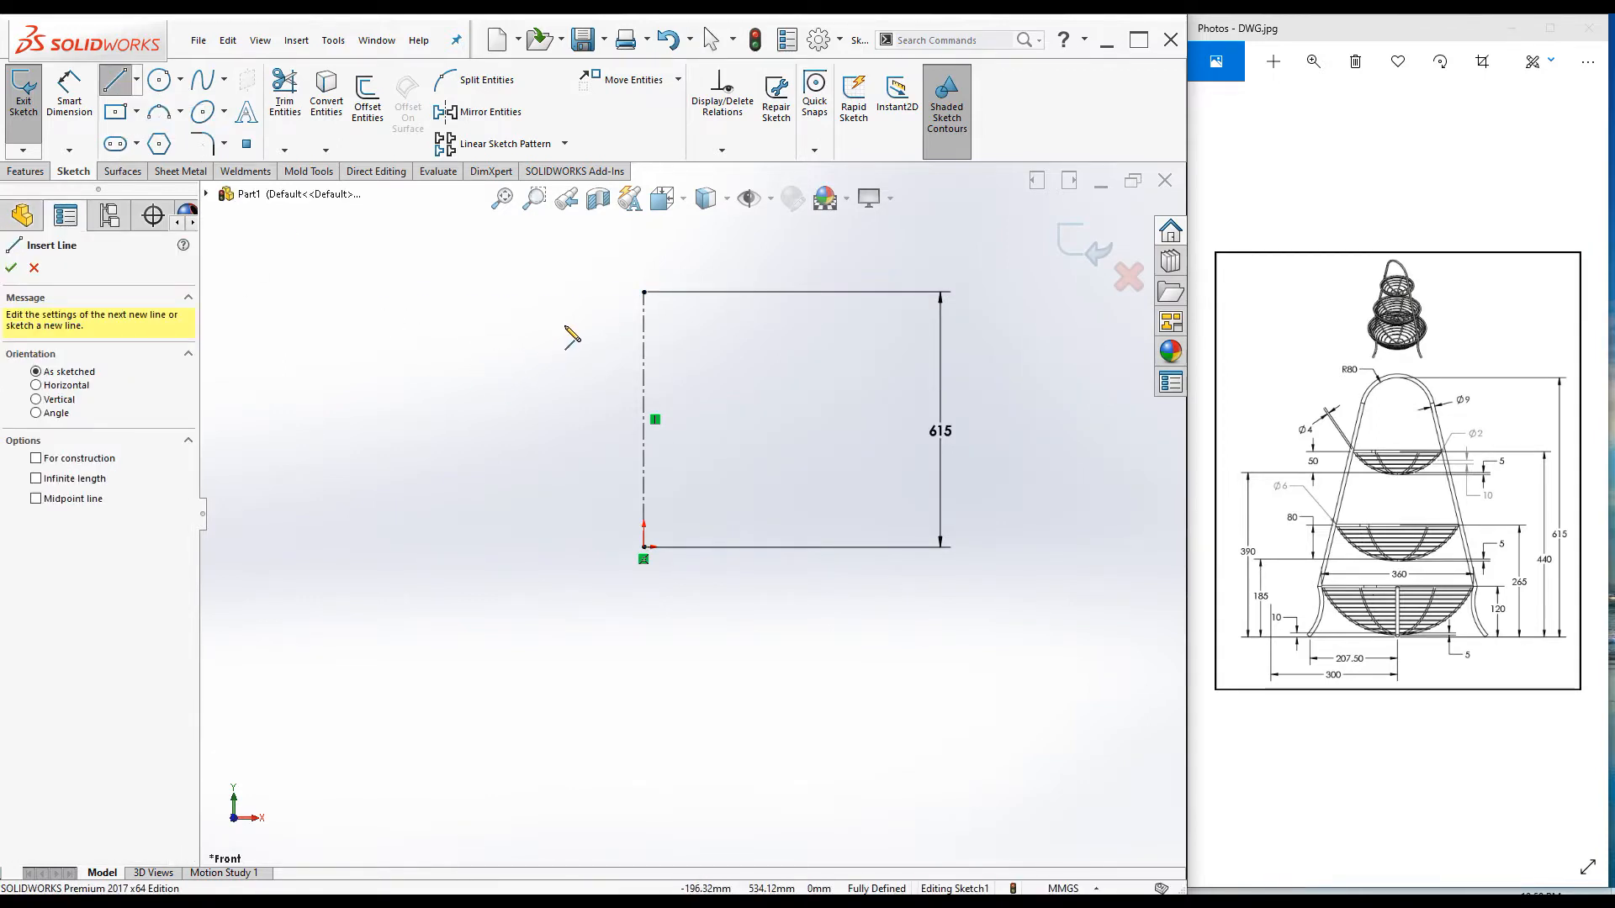
{"action": "left_click_drag", "start_coordinate": [575, 323], "coordinate": [529, 487]}
{"action": "right_click_drag", "start_coordinate": [420, 370], "coordinate": [421, 318]}
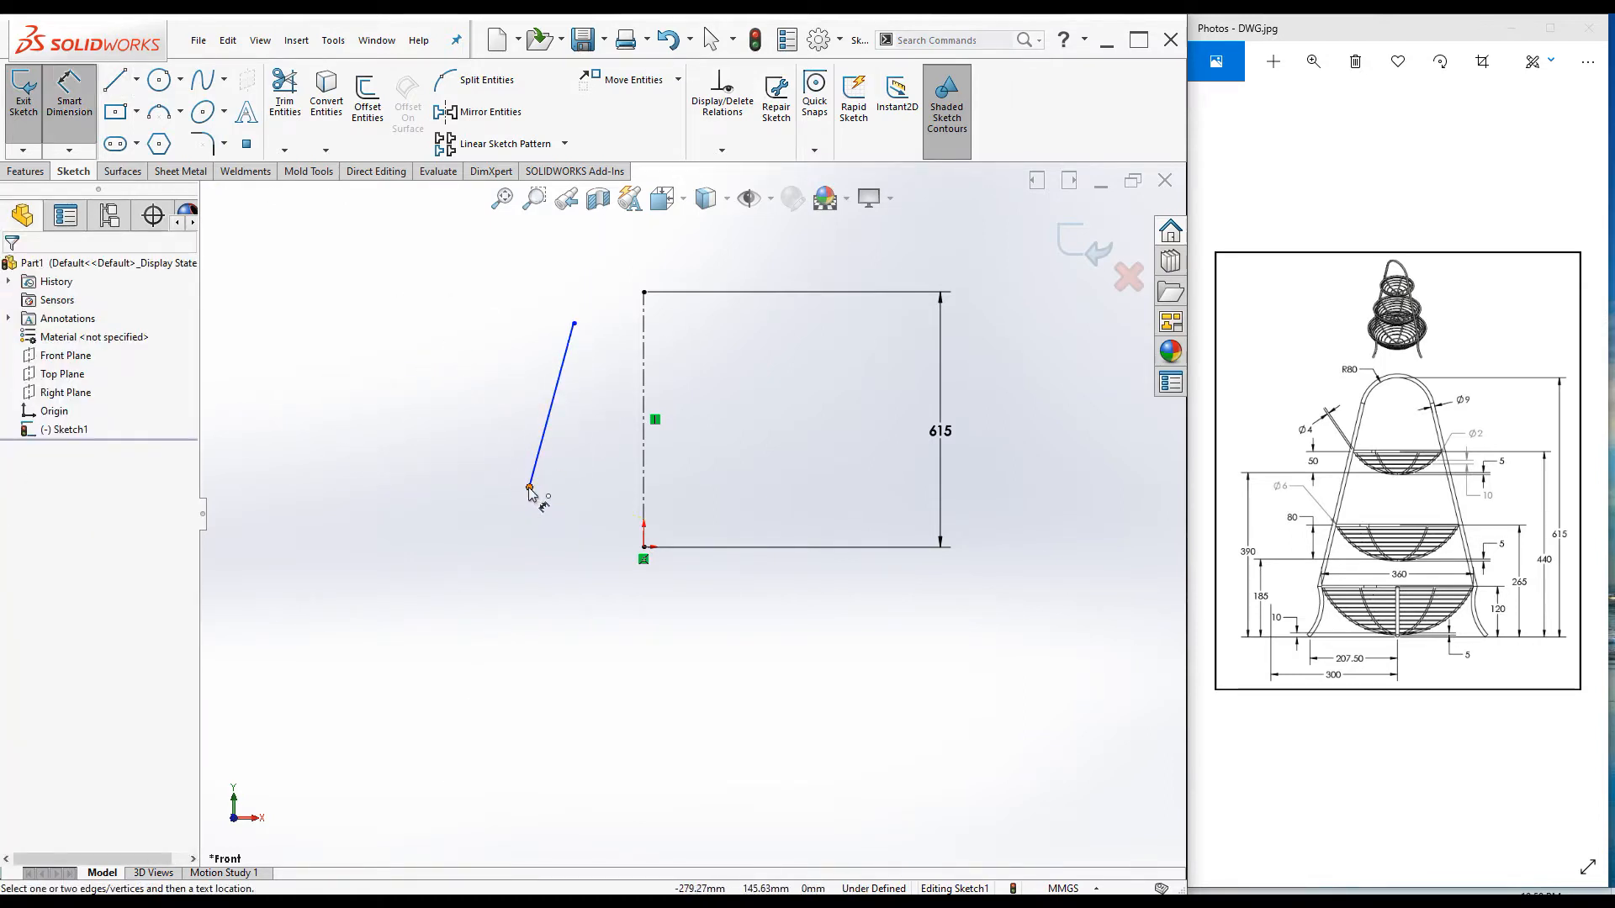
{"action": "left_click", "coordinate": [529, 488]}
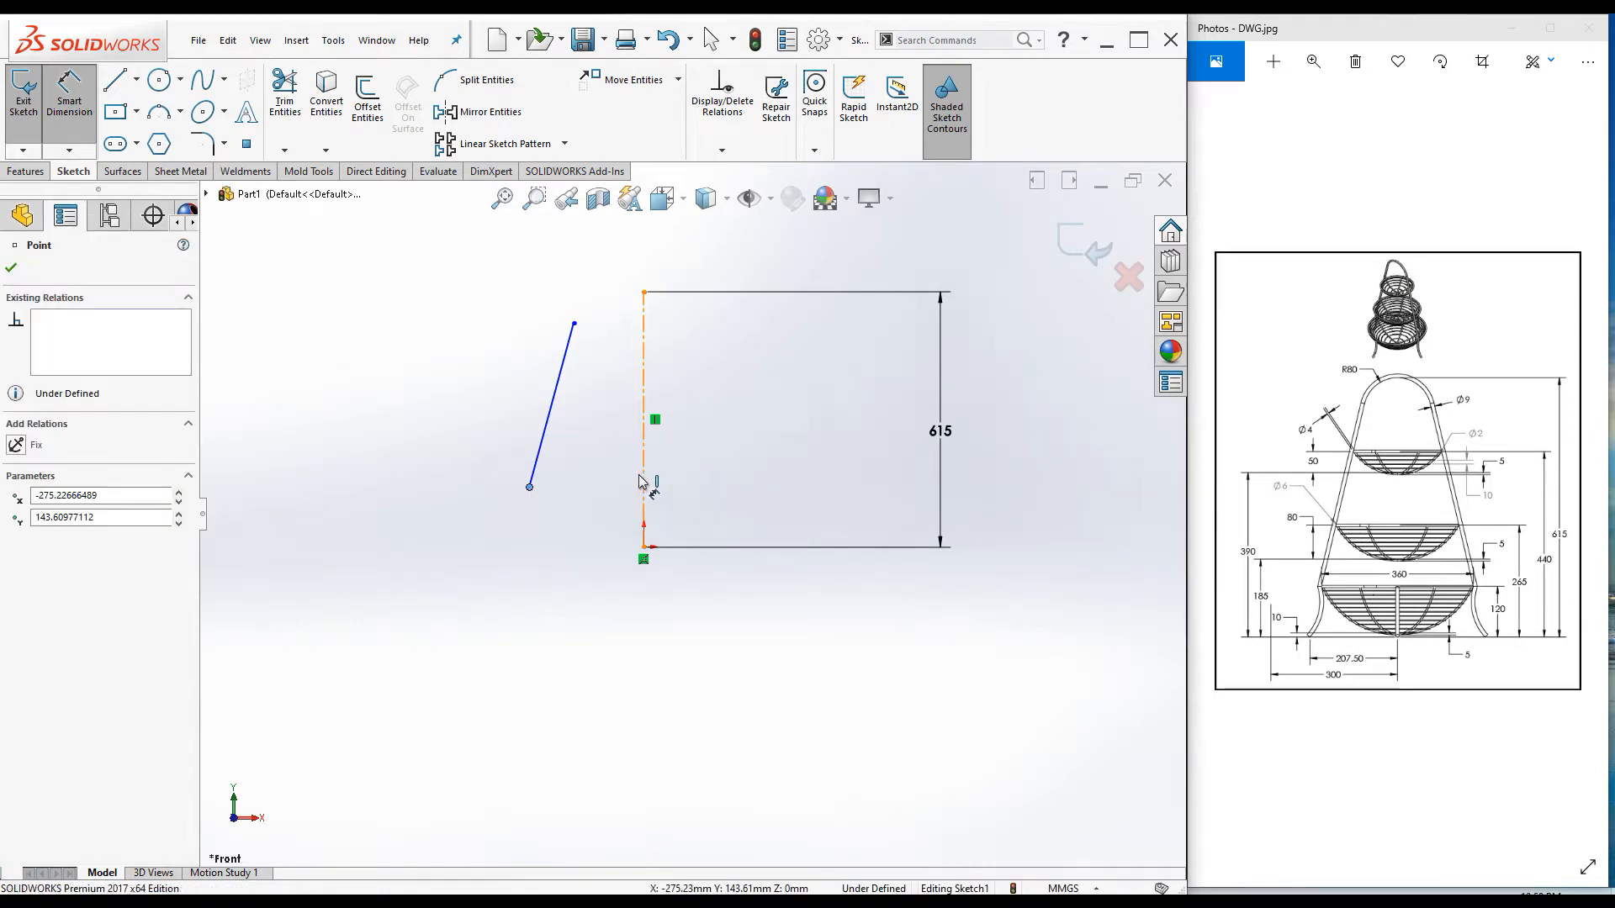
{"action": "left_click", "coordinate": [645, 488]}
{"action": "left_click", "coordinate": [599, 641]}
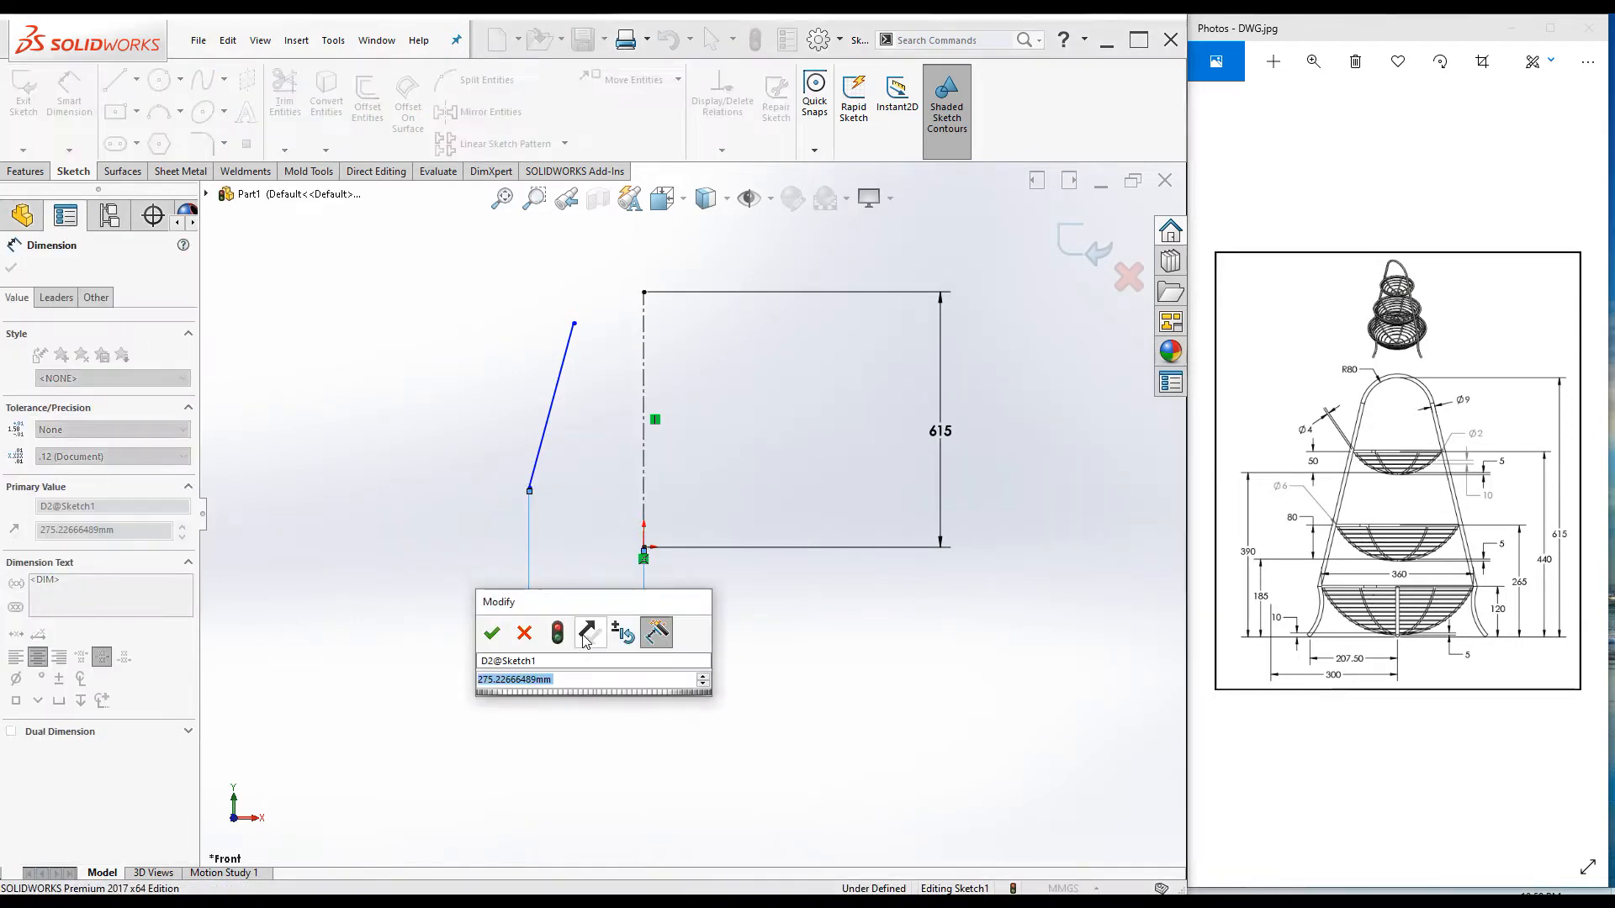
{"action": "type", "text": "180"}
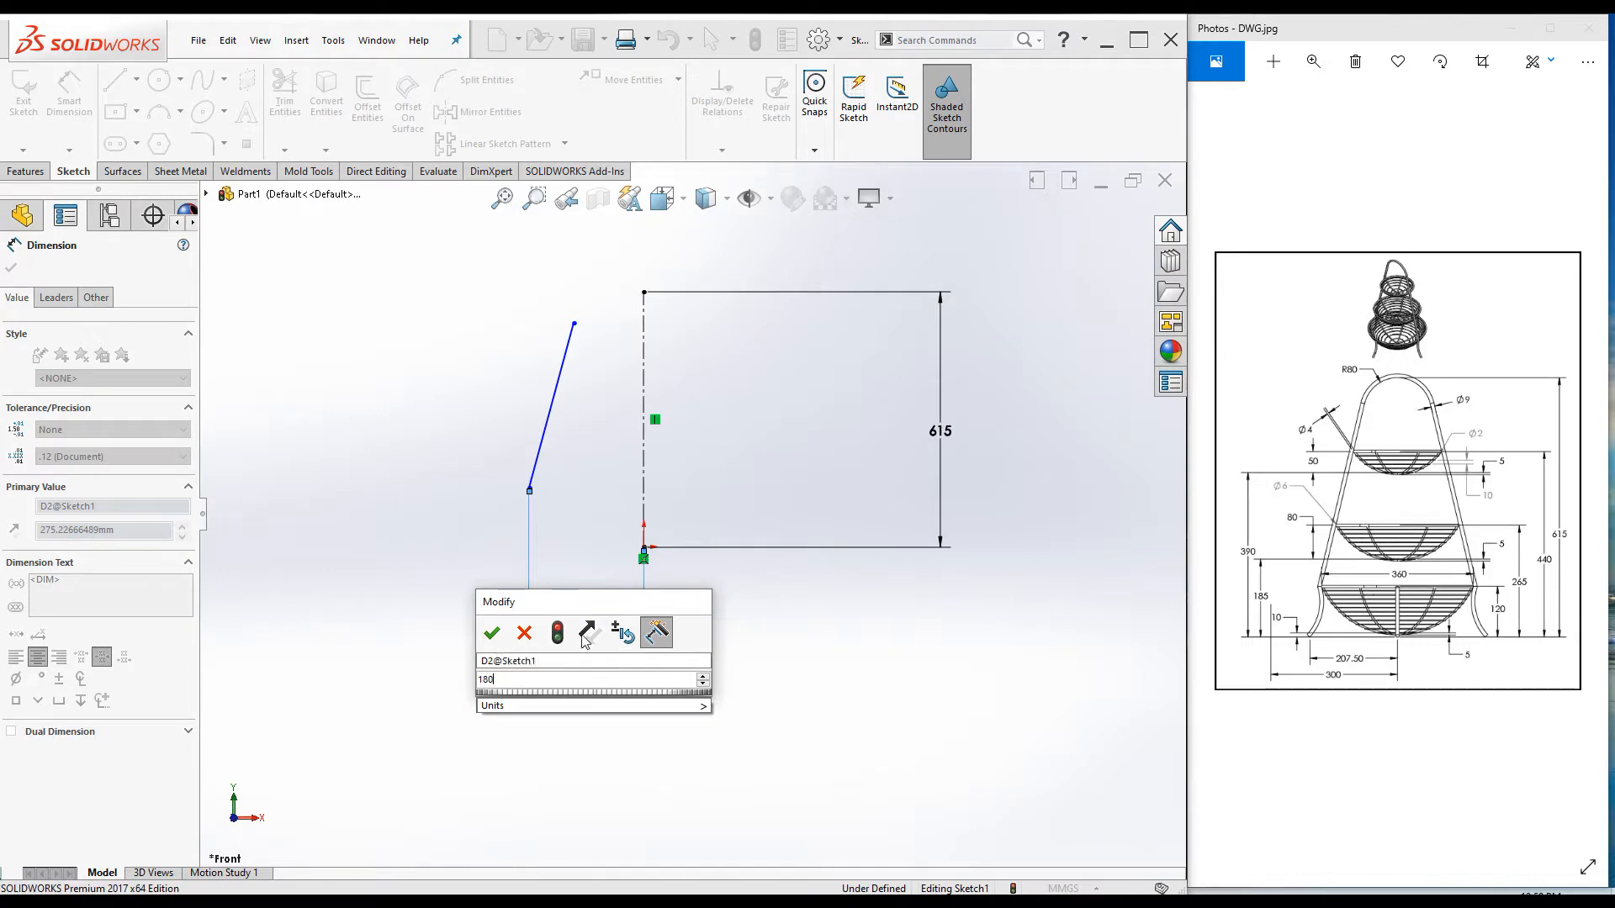
{"action": "key", "text": "Return"}
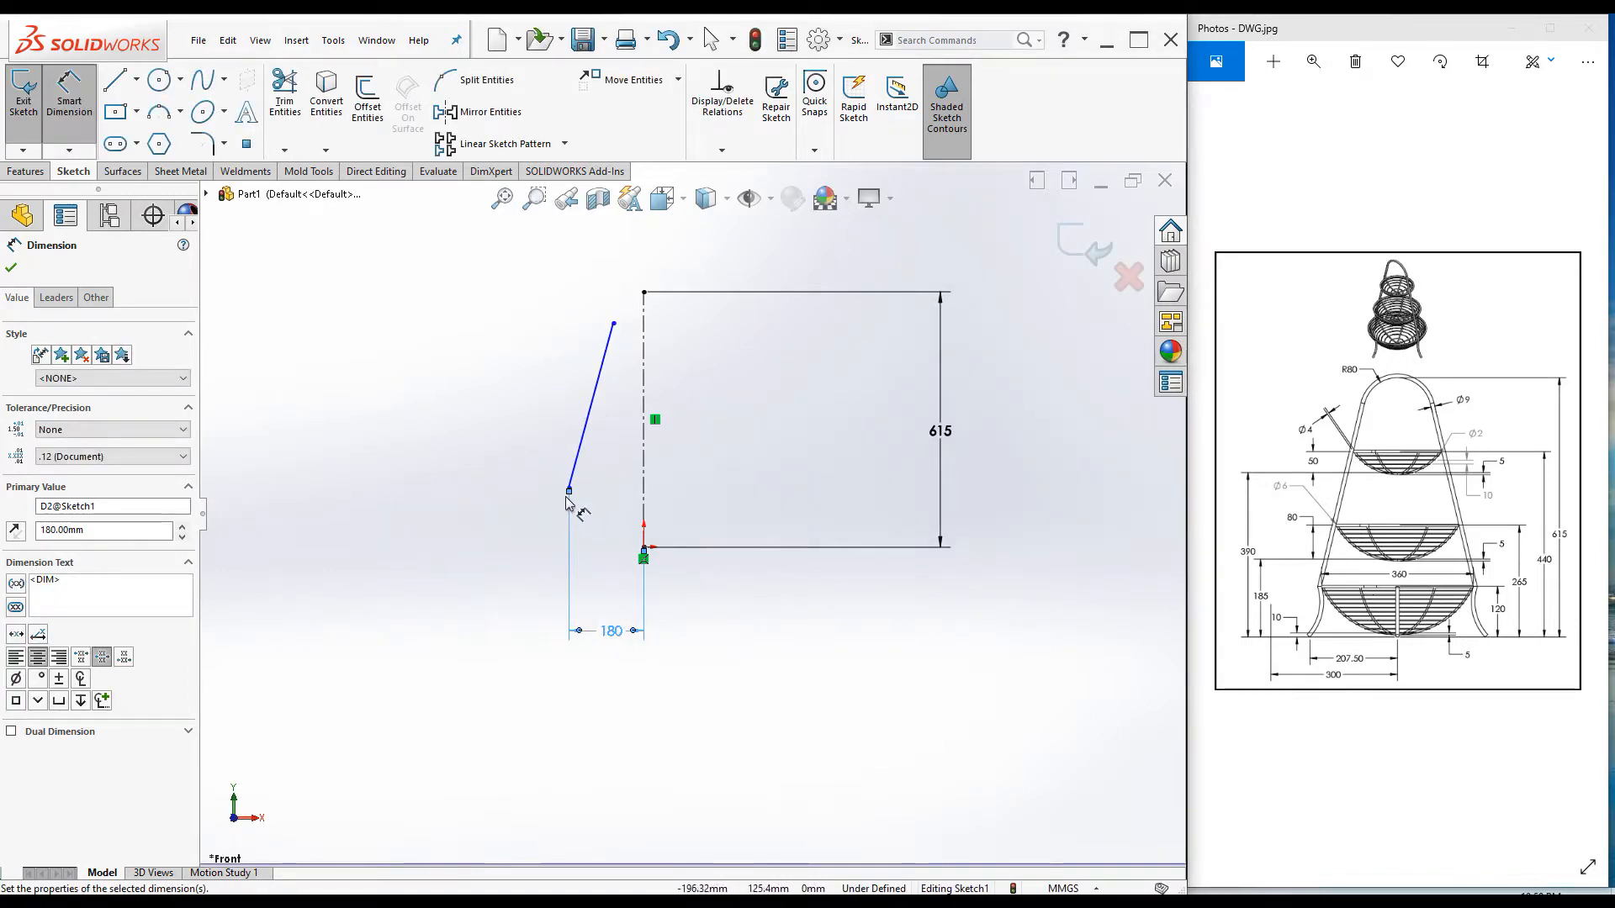
Step: Dimension the height of the slanted line's lower endpoint above the origin to 120 mm
{"action": "left_click", "coordinate": [569, 488]}
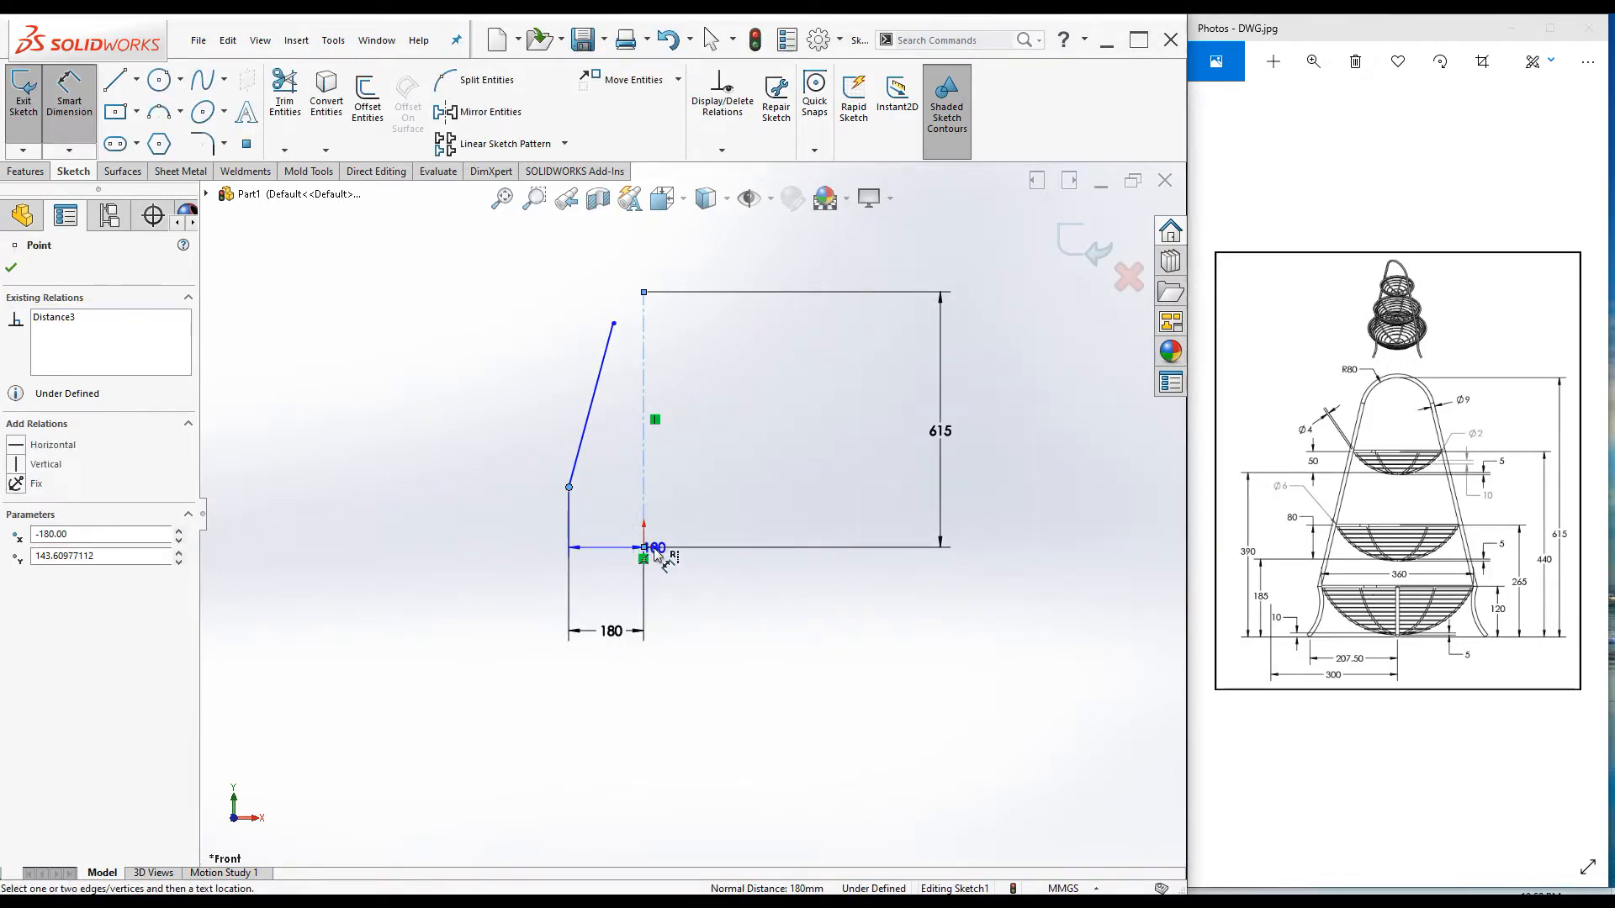
{"action": "left_click", "coordinate": [656, 556]}
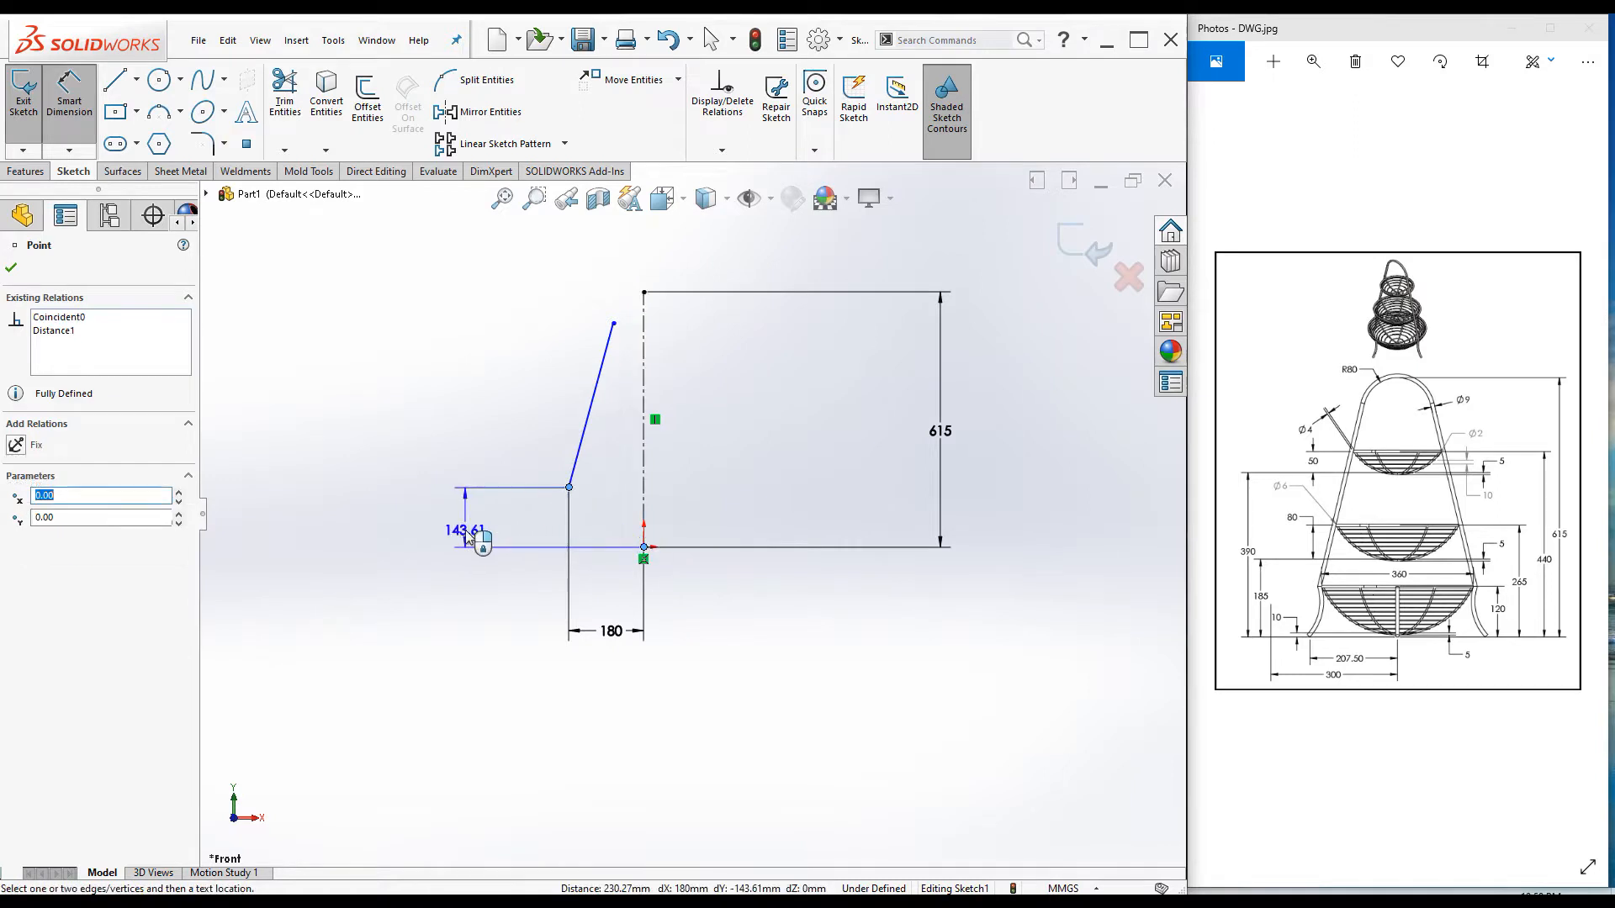
{"action": "left_click", "coordinate": [392, 531]}
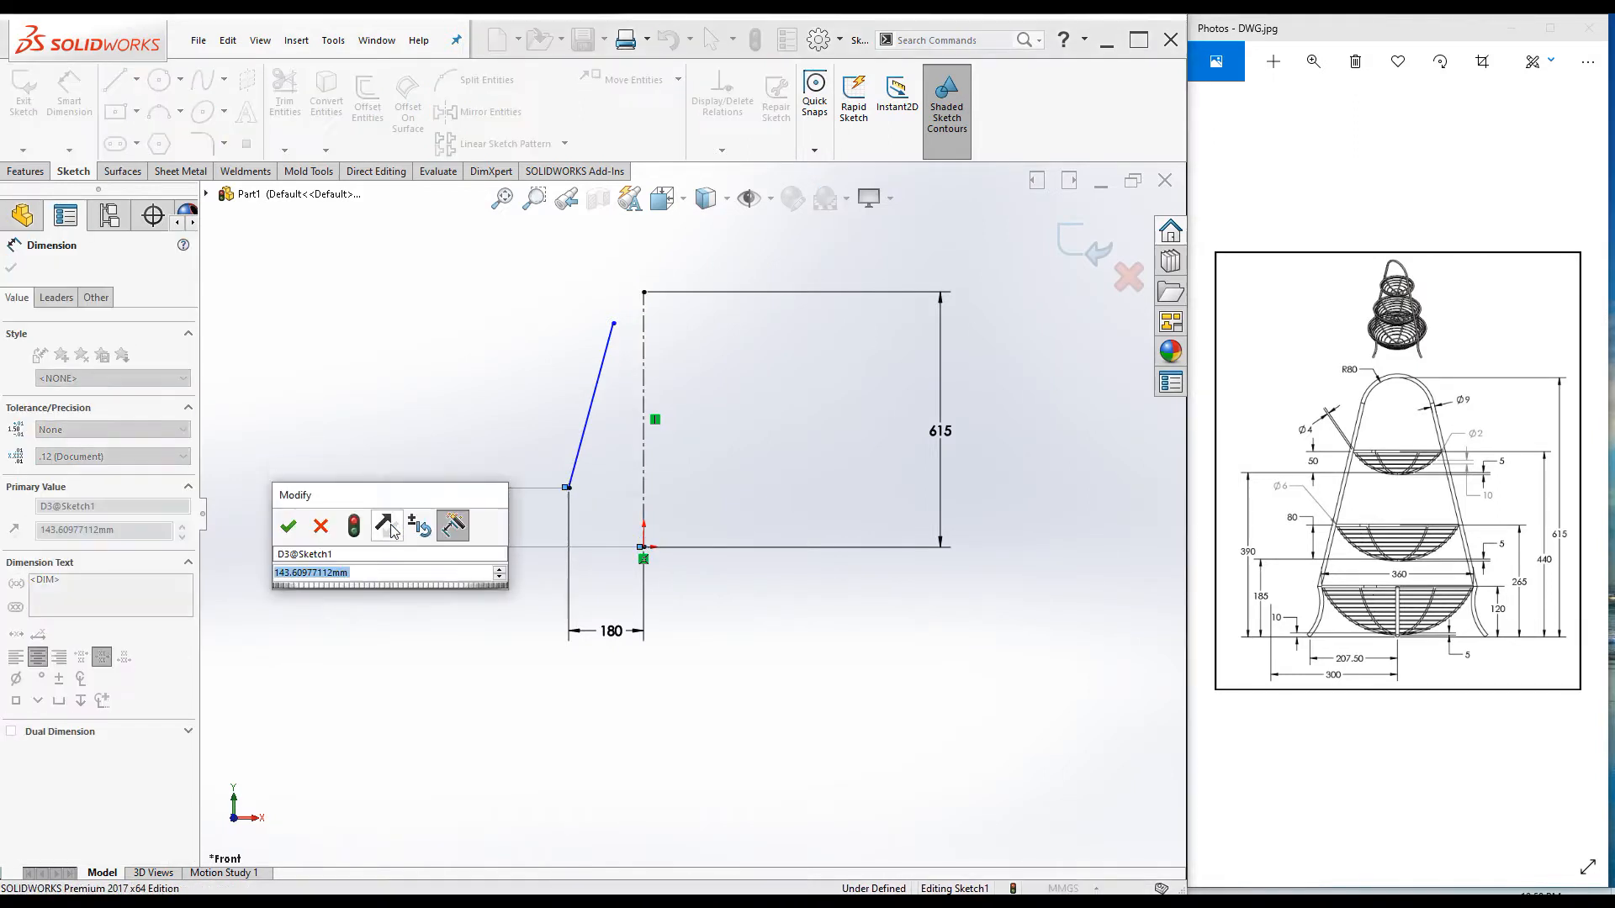
{"action": "type", "text": "120"}
{"action": "key", "text": "Return"}
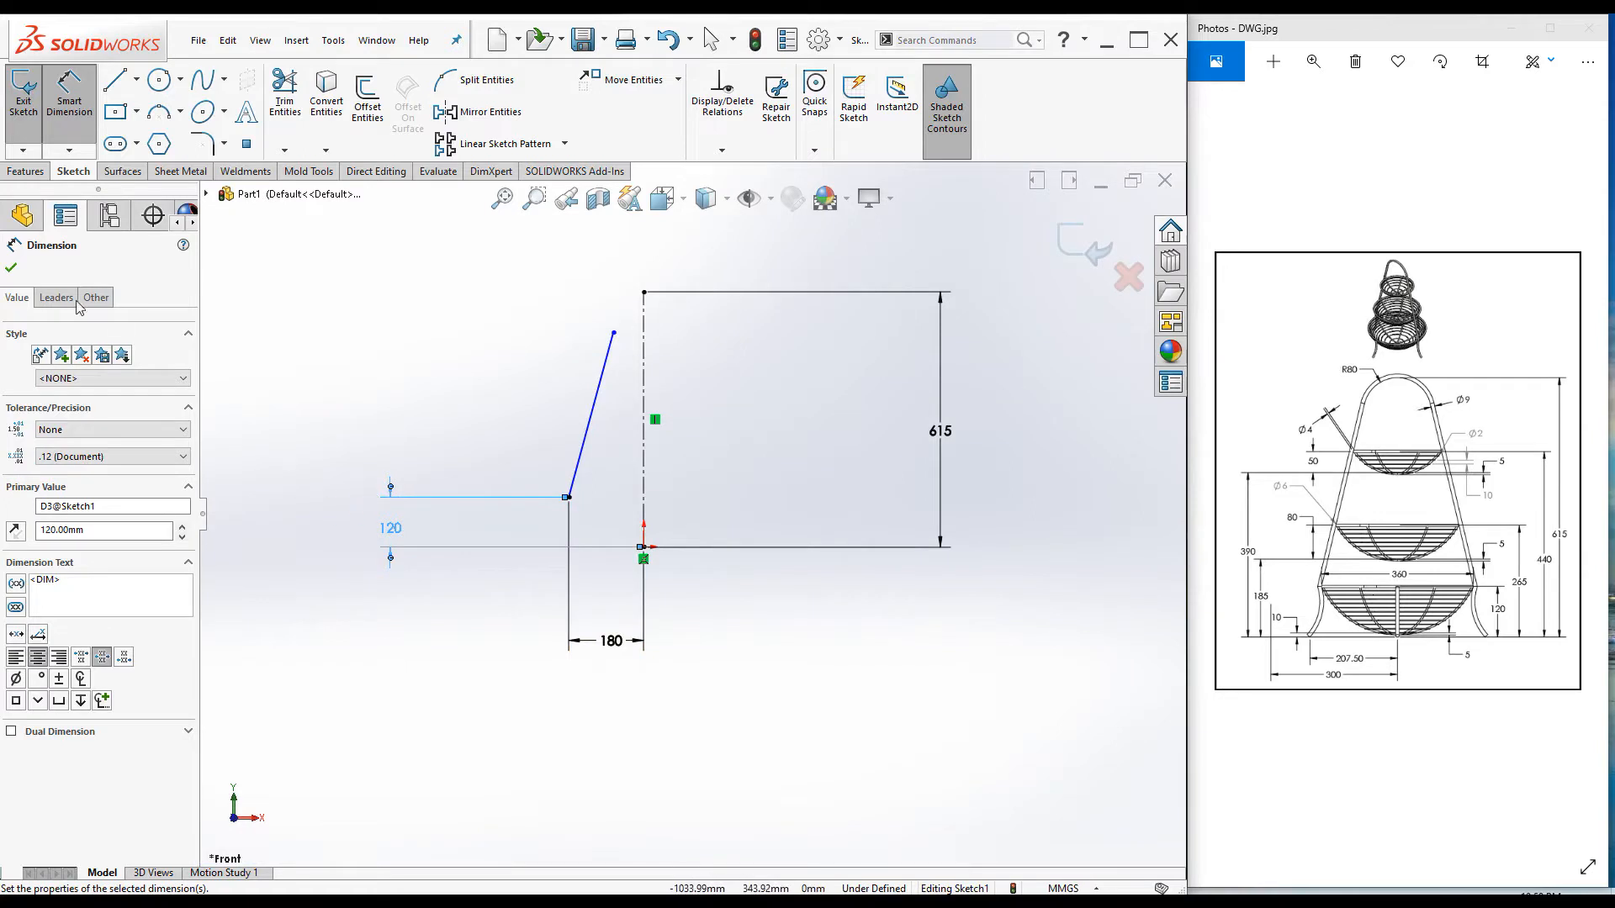
{"action": "left_click", "coordinate": [11, 269]}
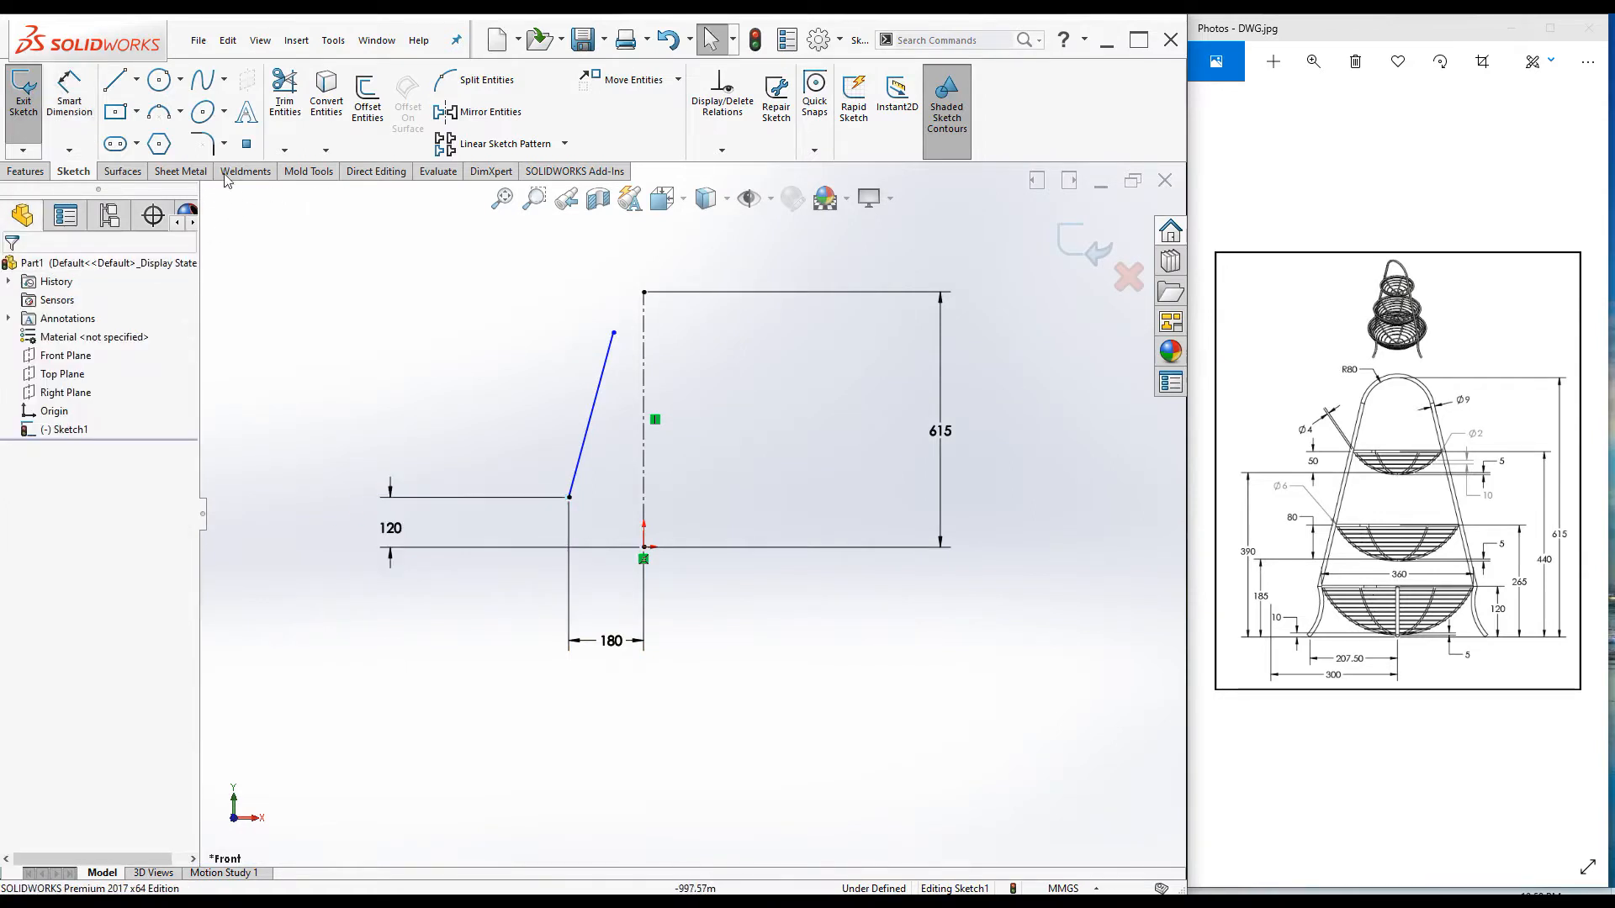
Step: Sketch a three-point arc of about 72.5 mm radius from the slanted line's lower endpoint to the origin's level, bulging toward the centerline
{"action": "left_click", "coordinate": [159, 112]}
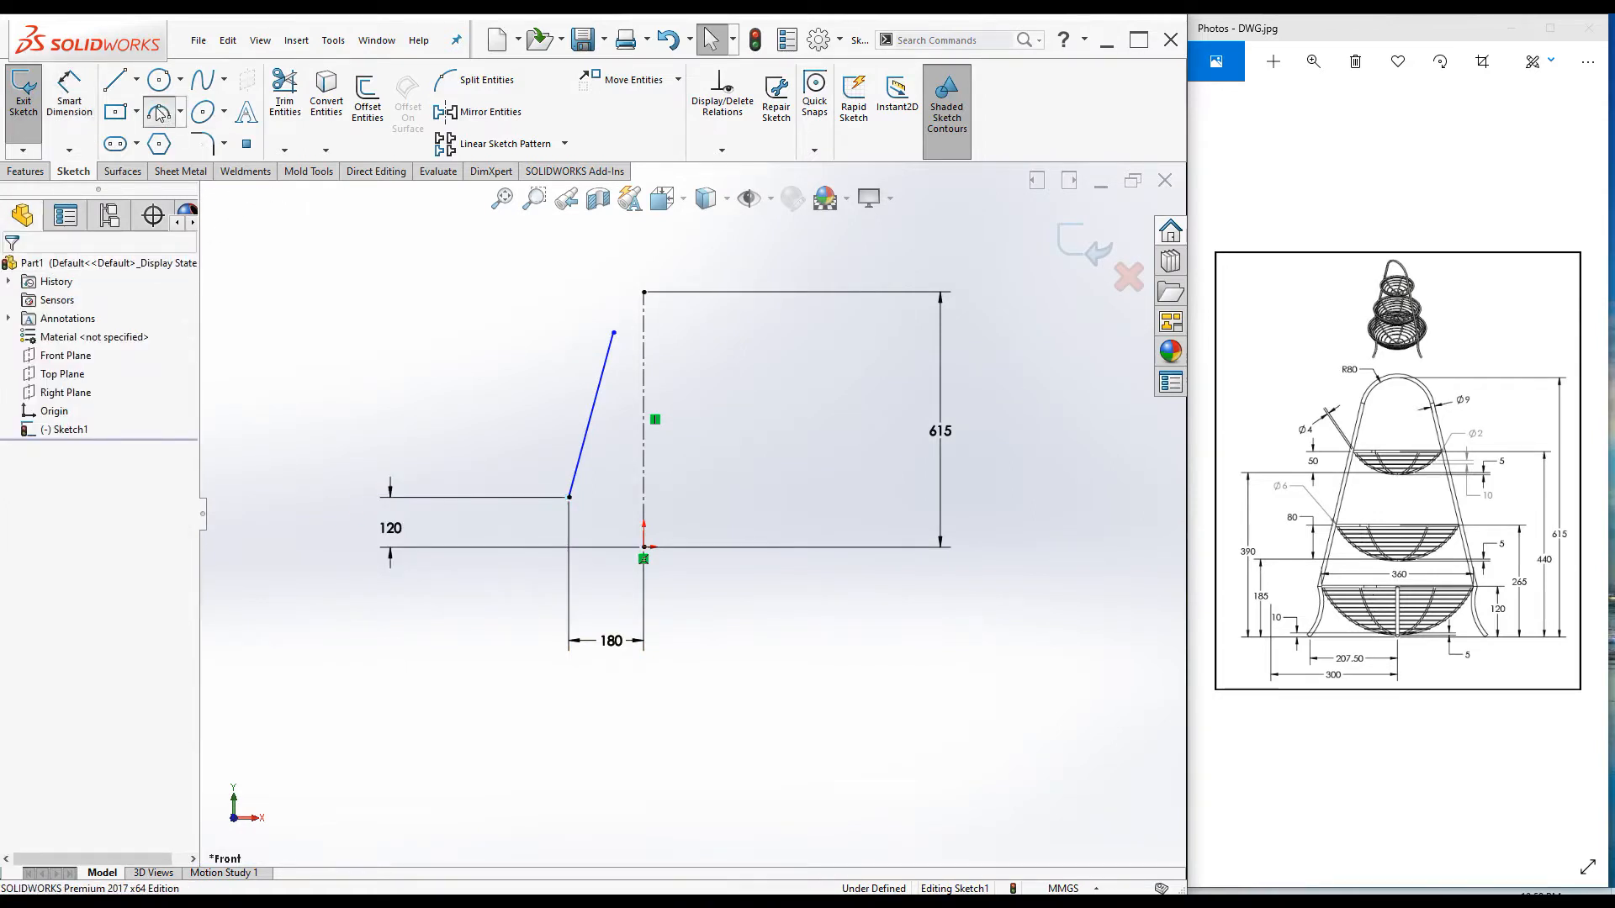
{"action": "left_click", "coordinate": [570, 498]}
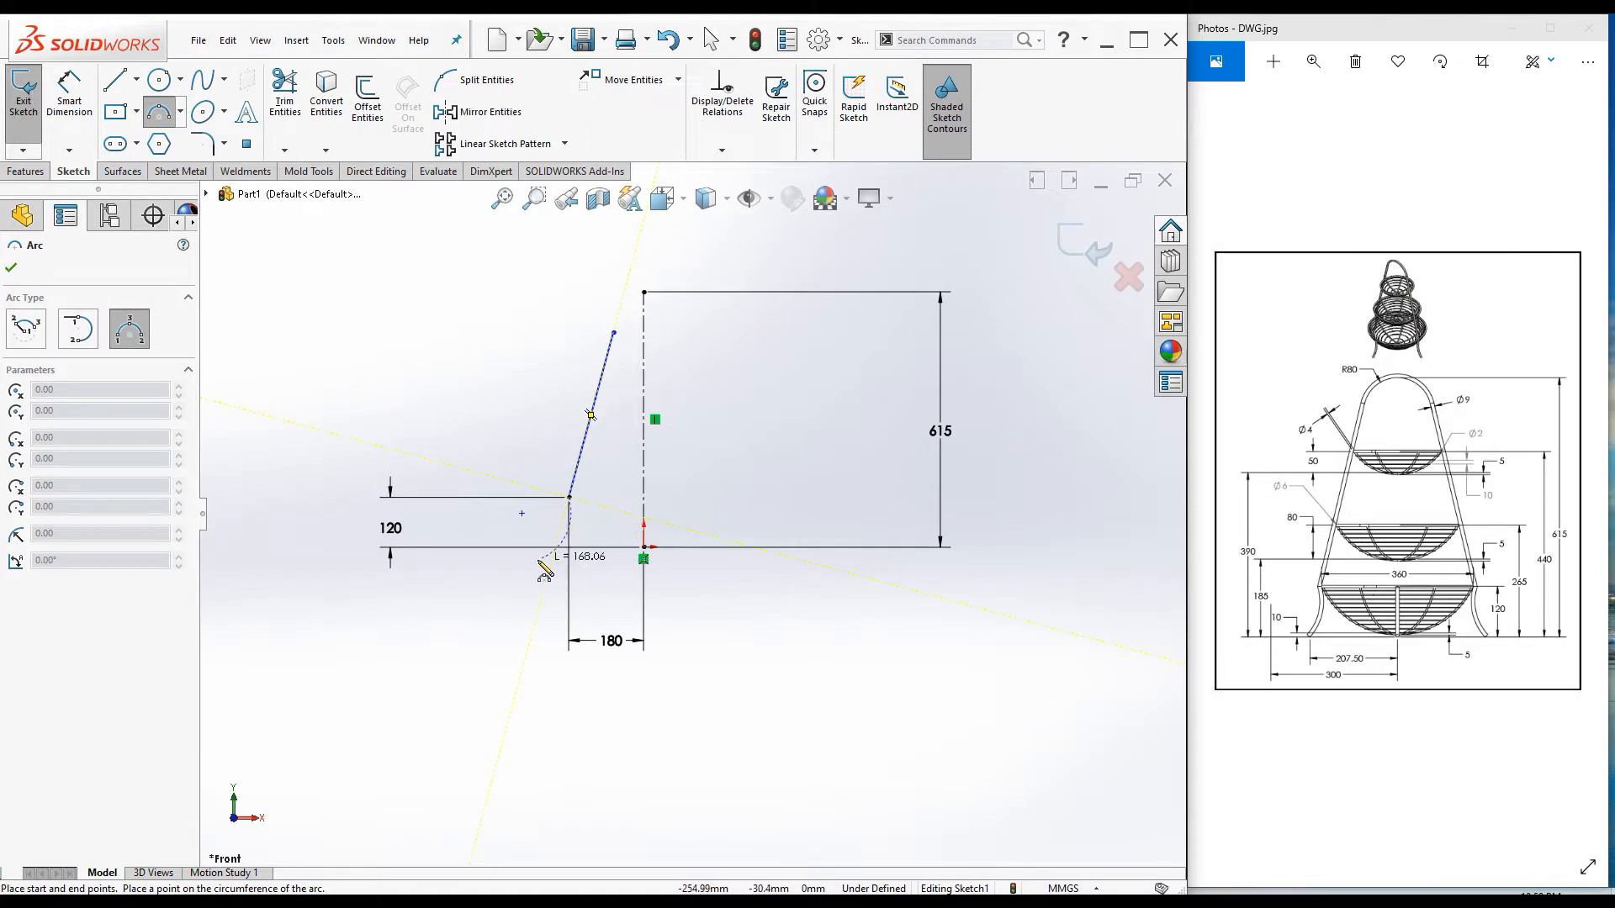
{"action": "left_click", "coordinate": [540, 547]}
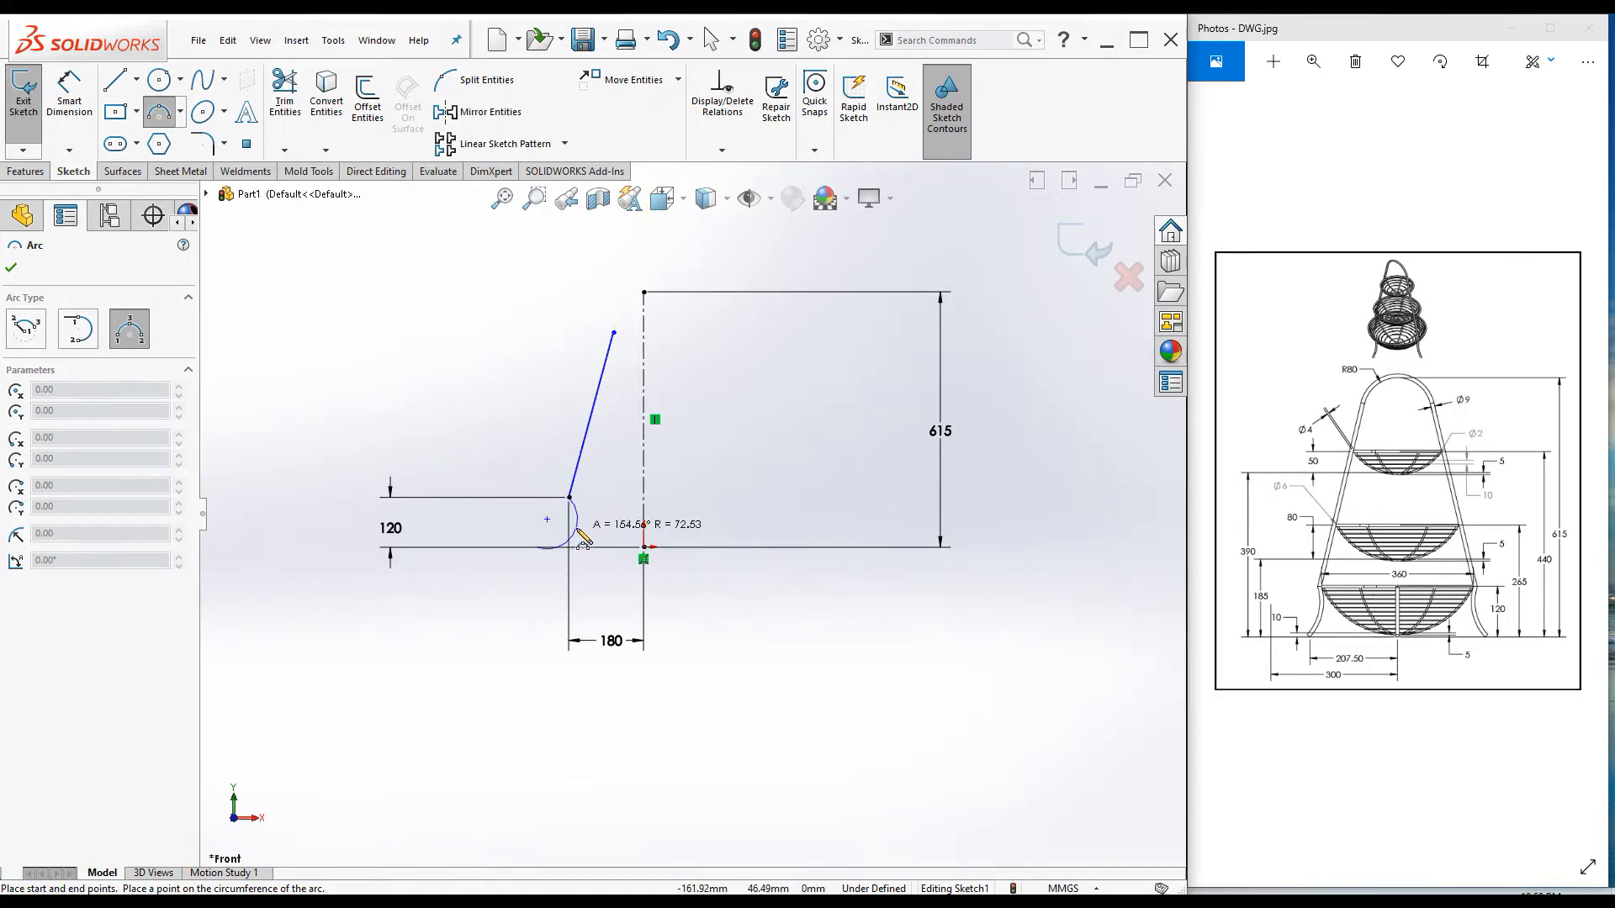
{"action": "left_click", "coordinate": [583, 539]}
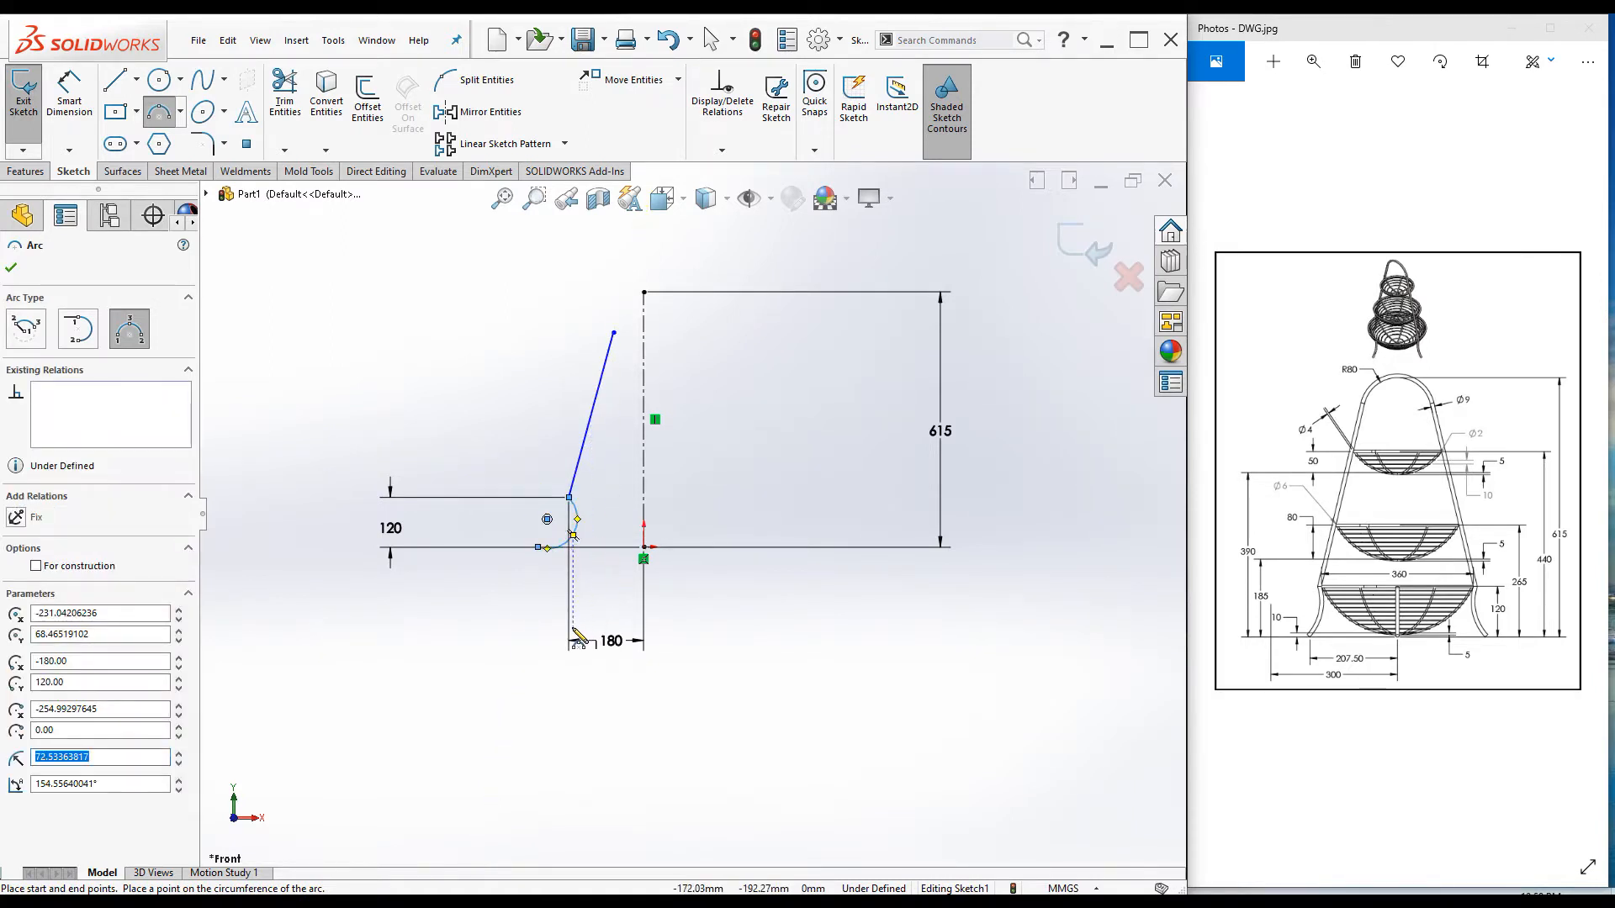
{"action": "key", "text": "Escape"}
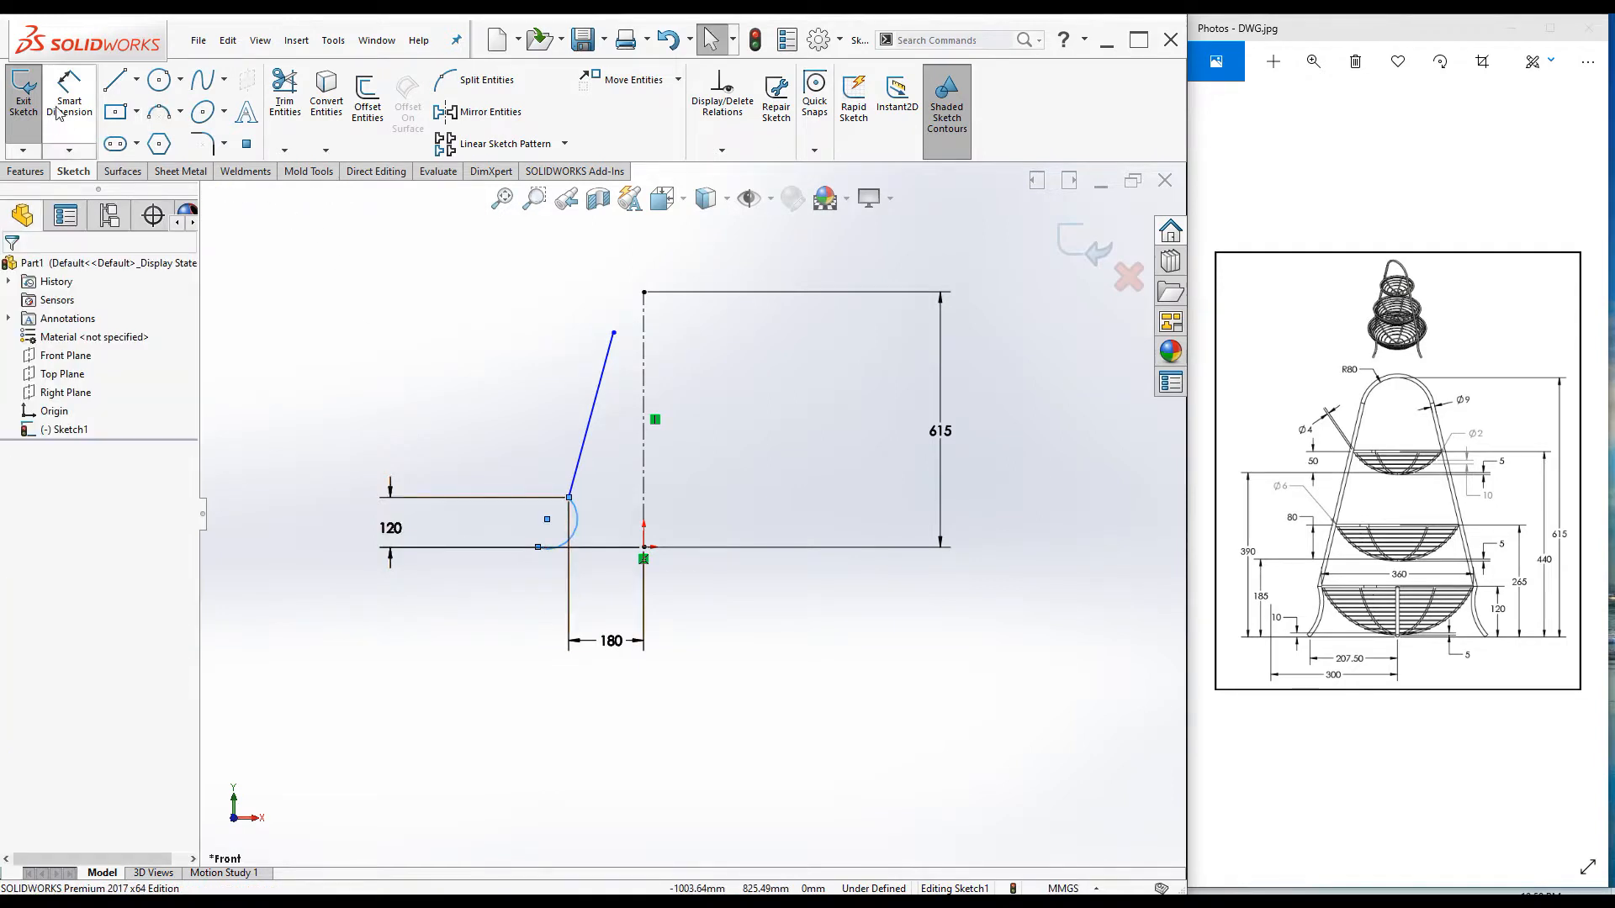
Step: Dimension the horizontal distance from the arc's lower endpoint to the origin to 207.5 mm
{"action": "left_click", "coordinate": [65, 80]}
{"action": "left_click", "coordinate": [576, 523]}
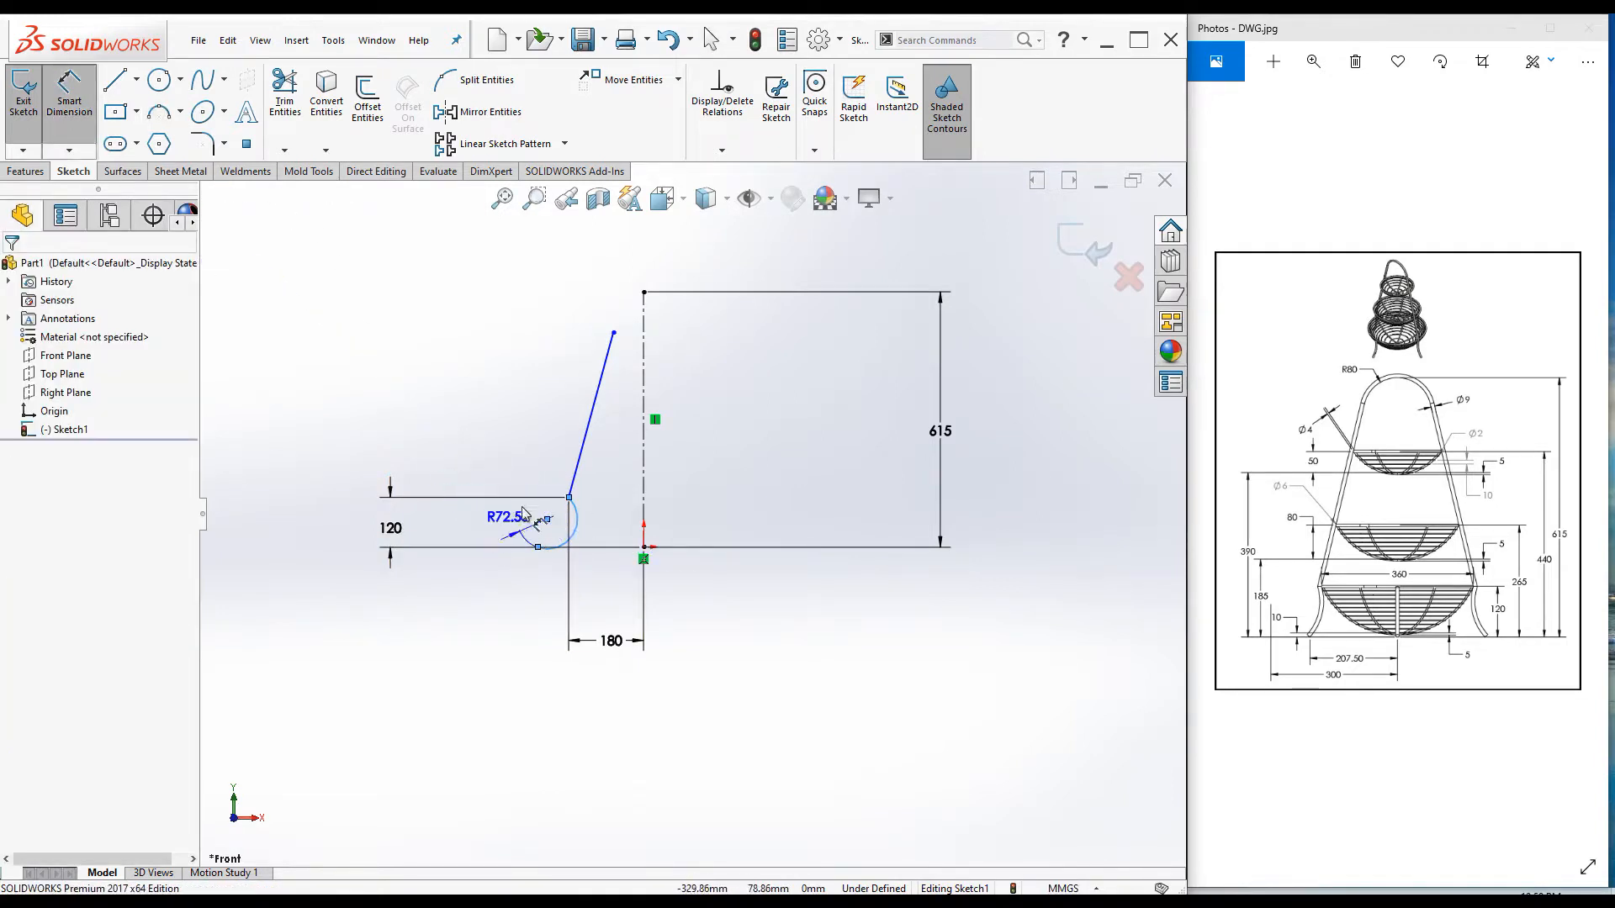
{"action": "key", "text": "Escape"}
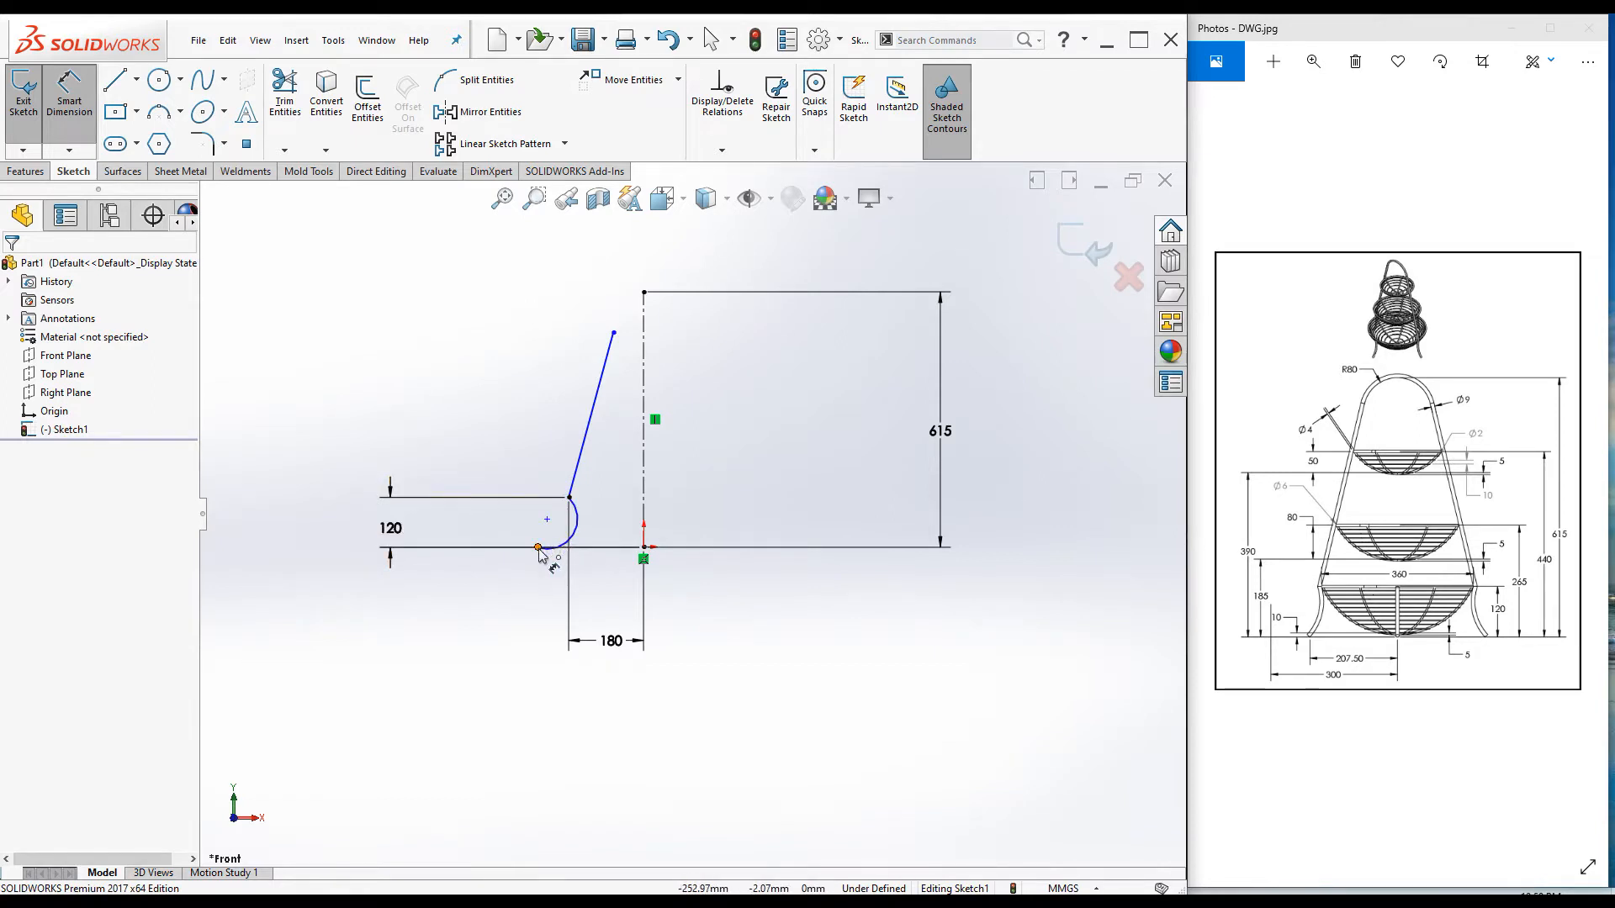
{"action": "left_click", "coordinate": [538, 549]}
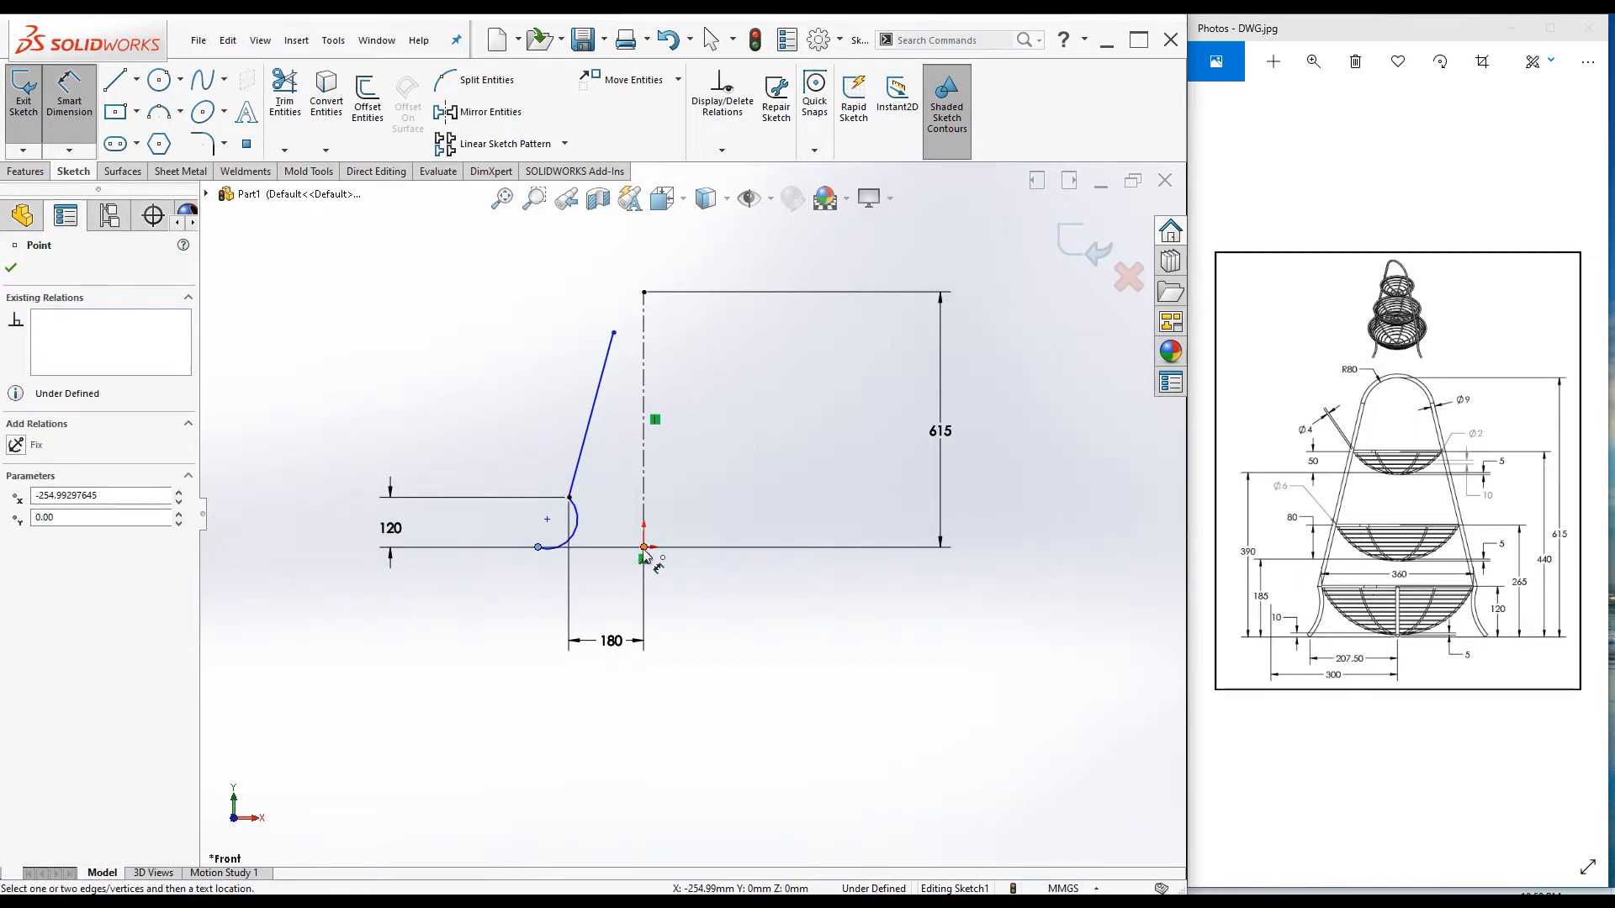
{"action": "left_click", "coordinate": [644, 548]}
{"action": "left_click", "coordinate": [604, 700]}
{"action": "type", "text": "20"}
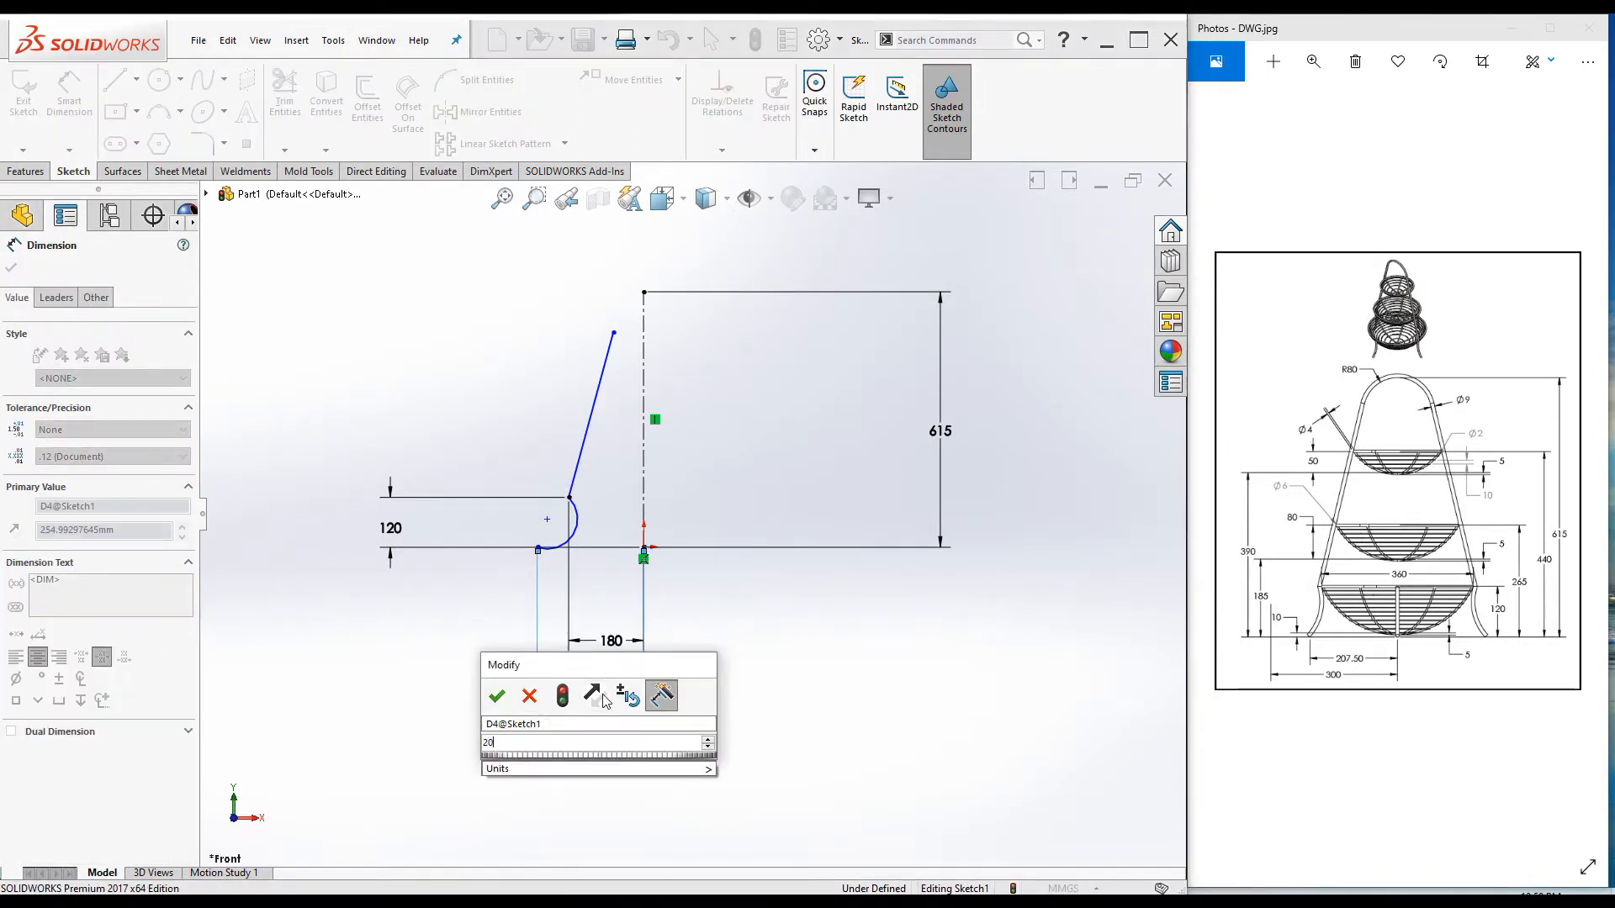
{"action": "type", "text": "7.5"}
{"action": "key", "text": "Return"}
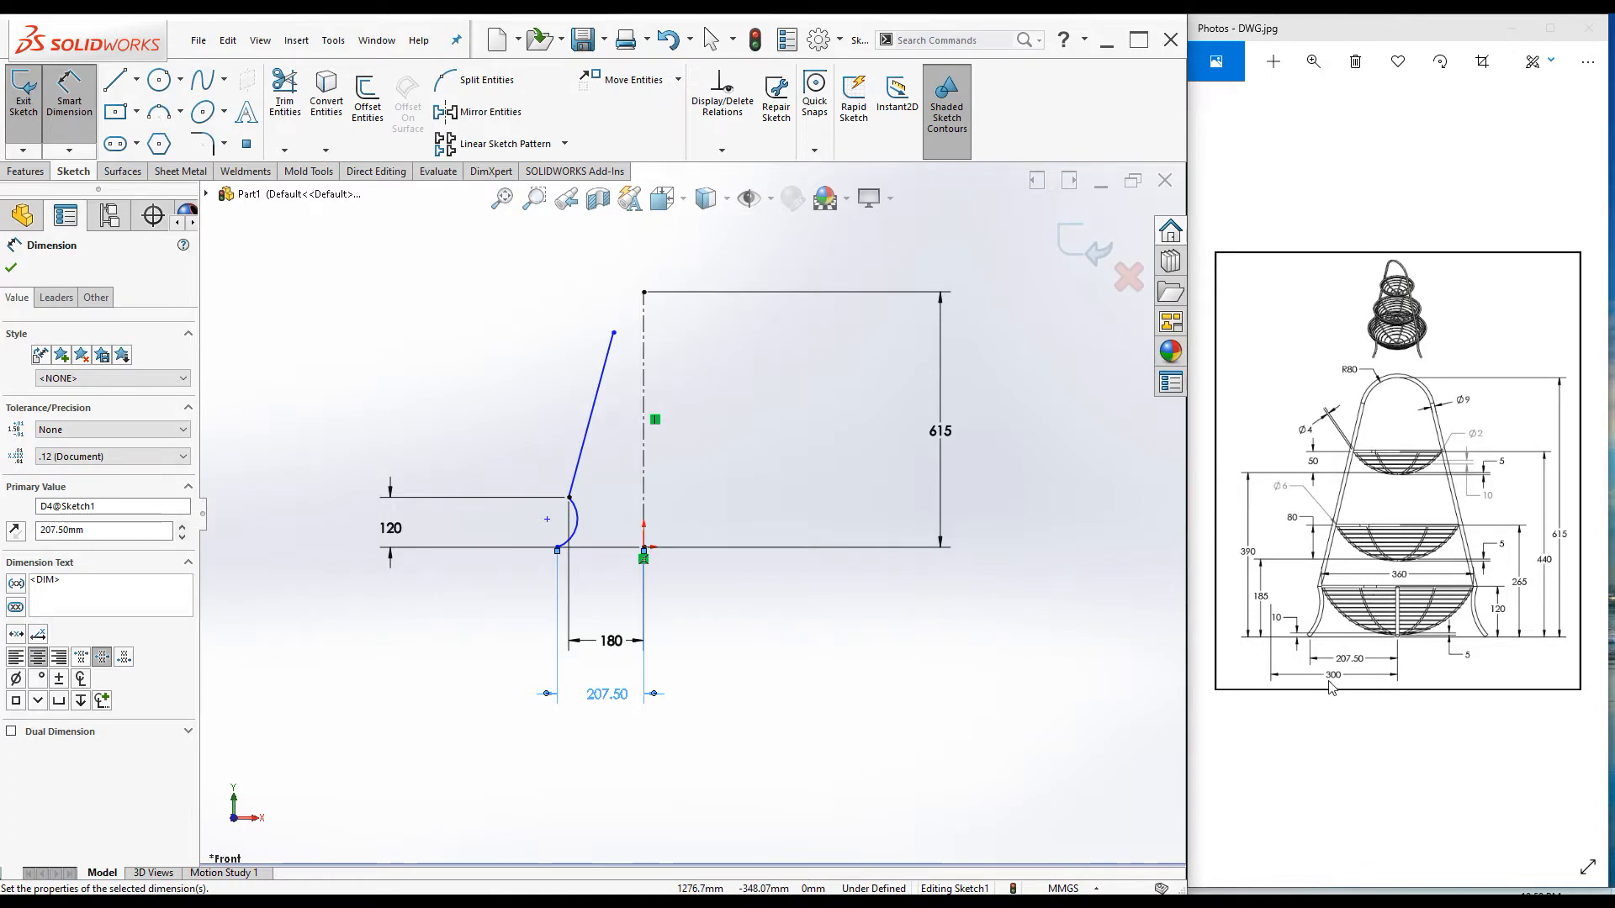
Step: Dimension the horizontal distance from the lower arc's center point to the vertical centerline to 300 mm
{"action": "left_click", "coordinate": [643, 509]}
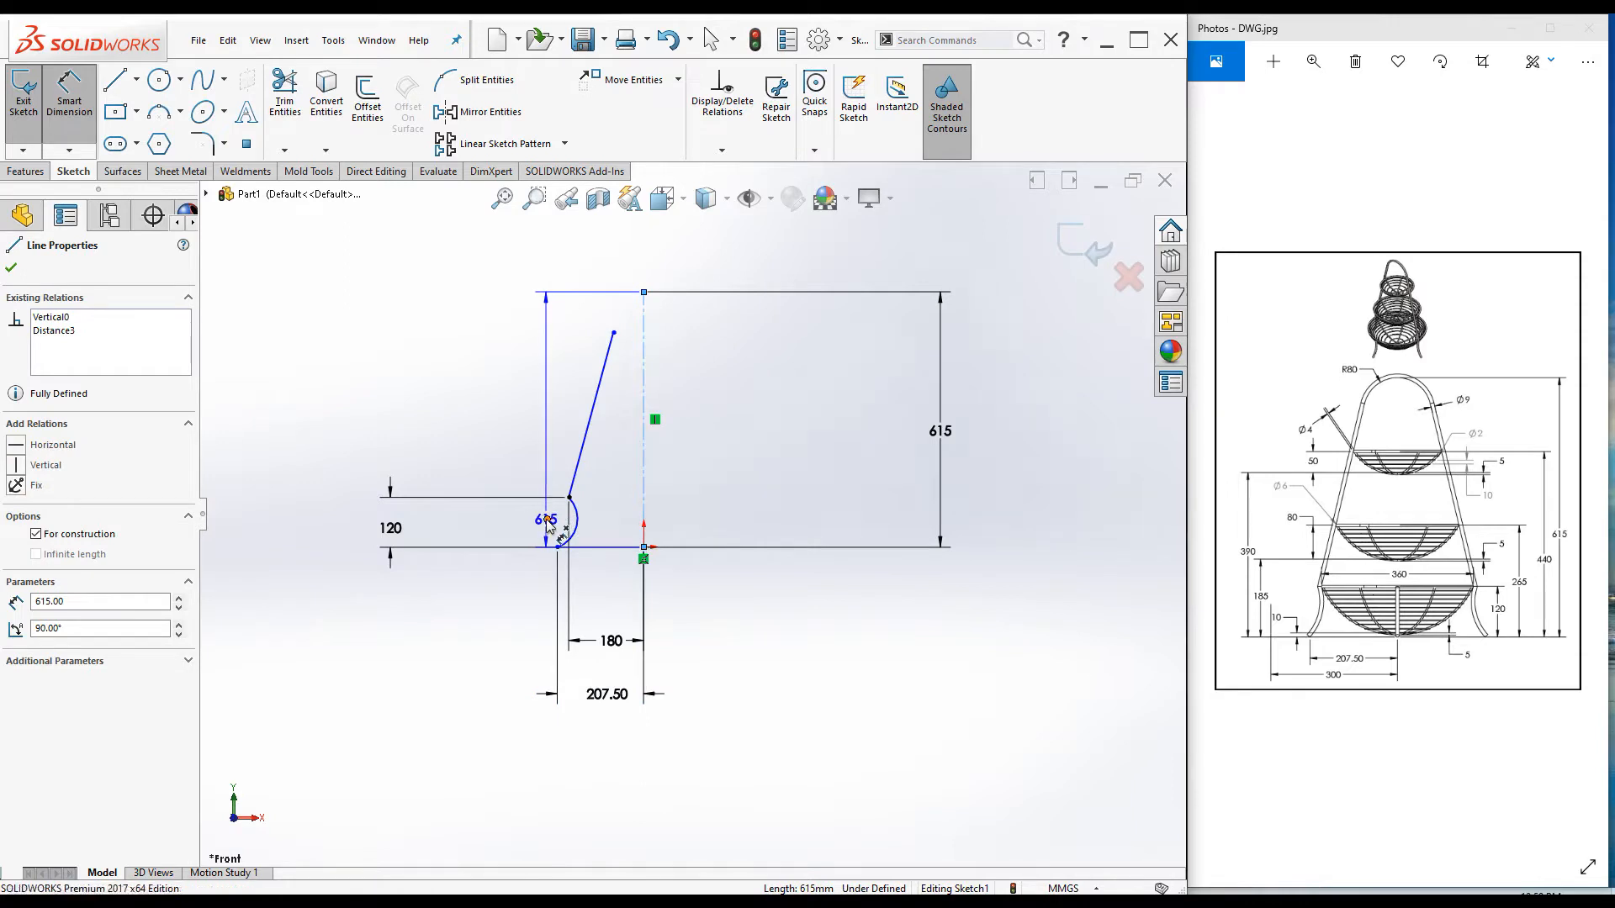
{"action": "left_click", "coordinate": [547, 522]}
{"action": "left_click", "coordinate": [631, 761]}
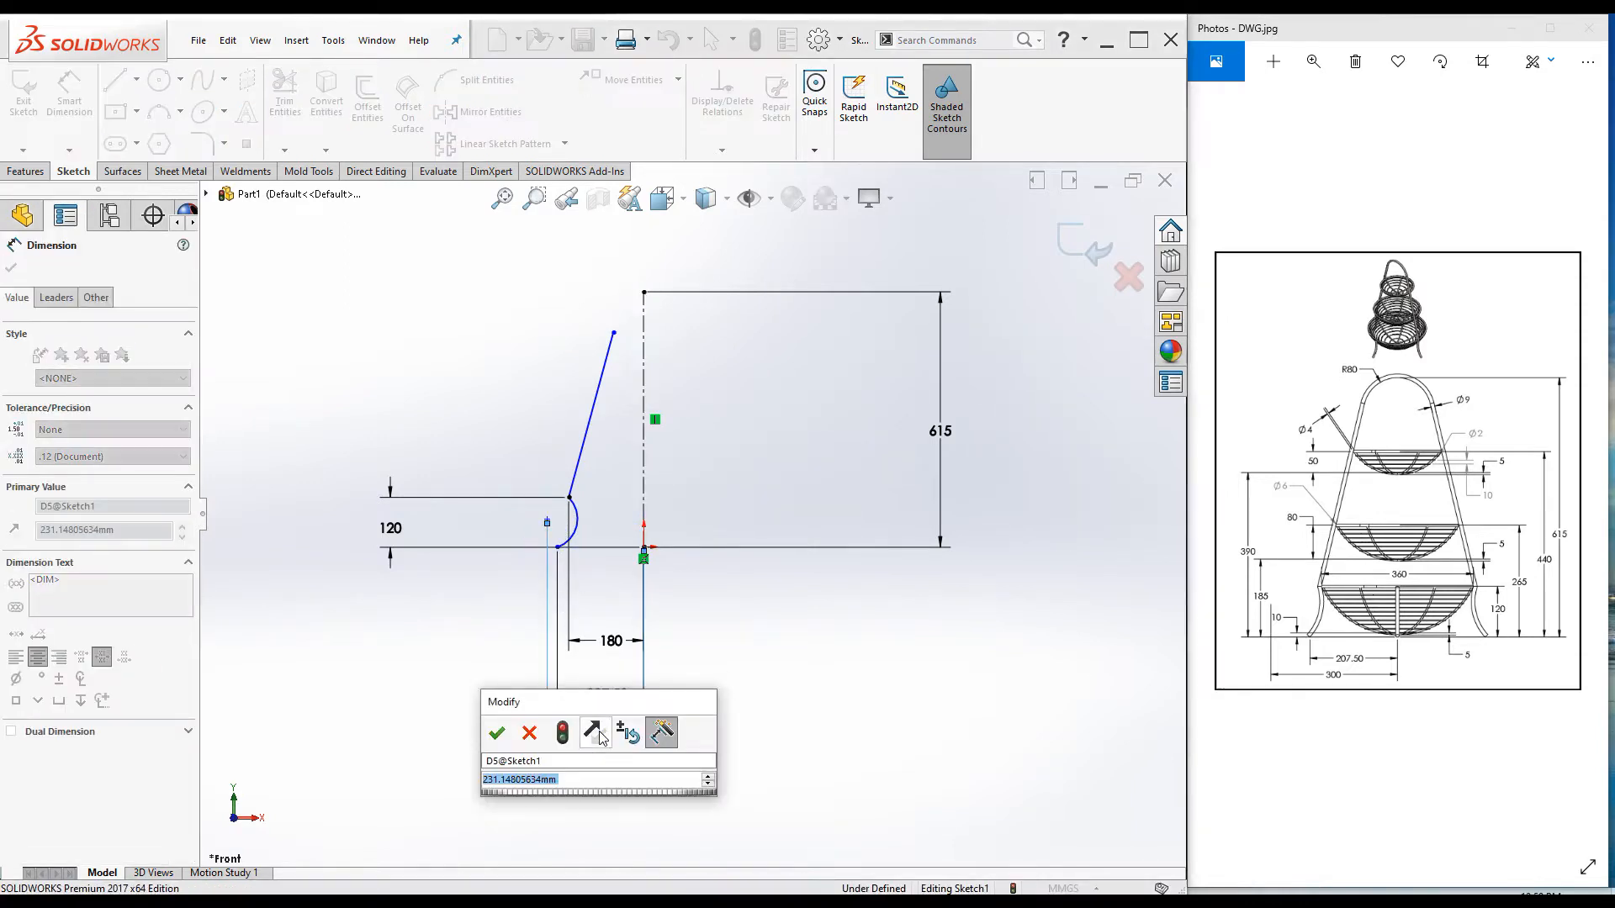
{"action": "type", "text": "300"}
{"action": "key", "text": "Return"}
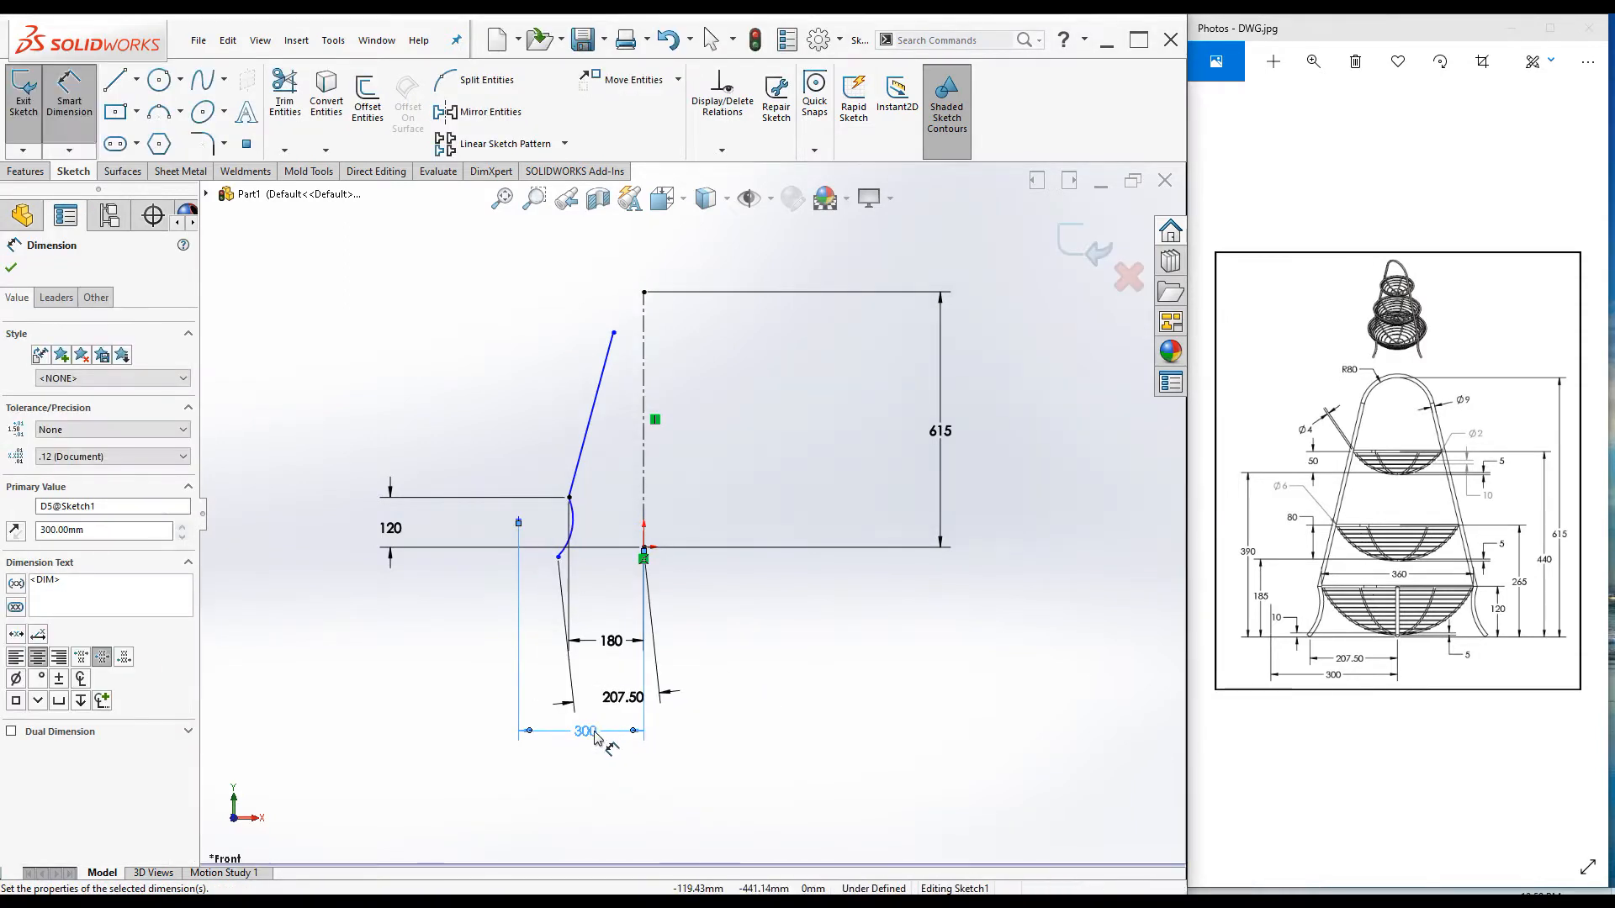
{"action": "left_click", "coordinate": [11, 270]}
Step: Add a horizontal relation between the lower arc's bottom endpoint and the origin
{"action": "left_click", "coordinate": [558, 558]}
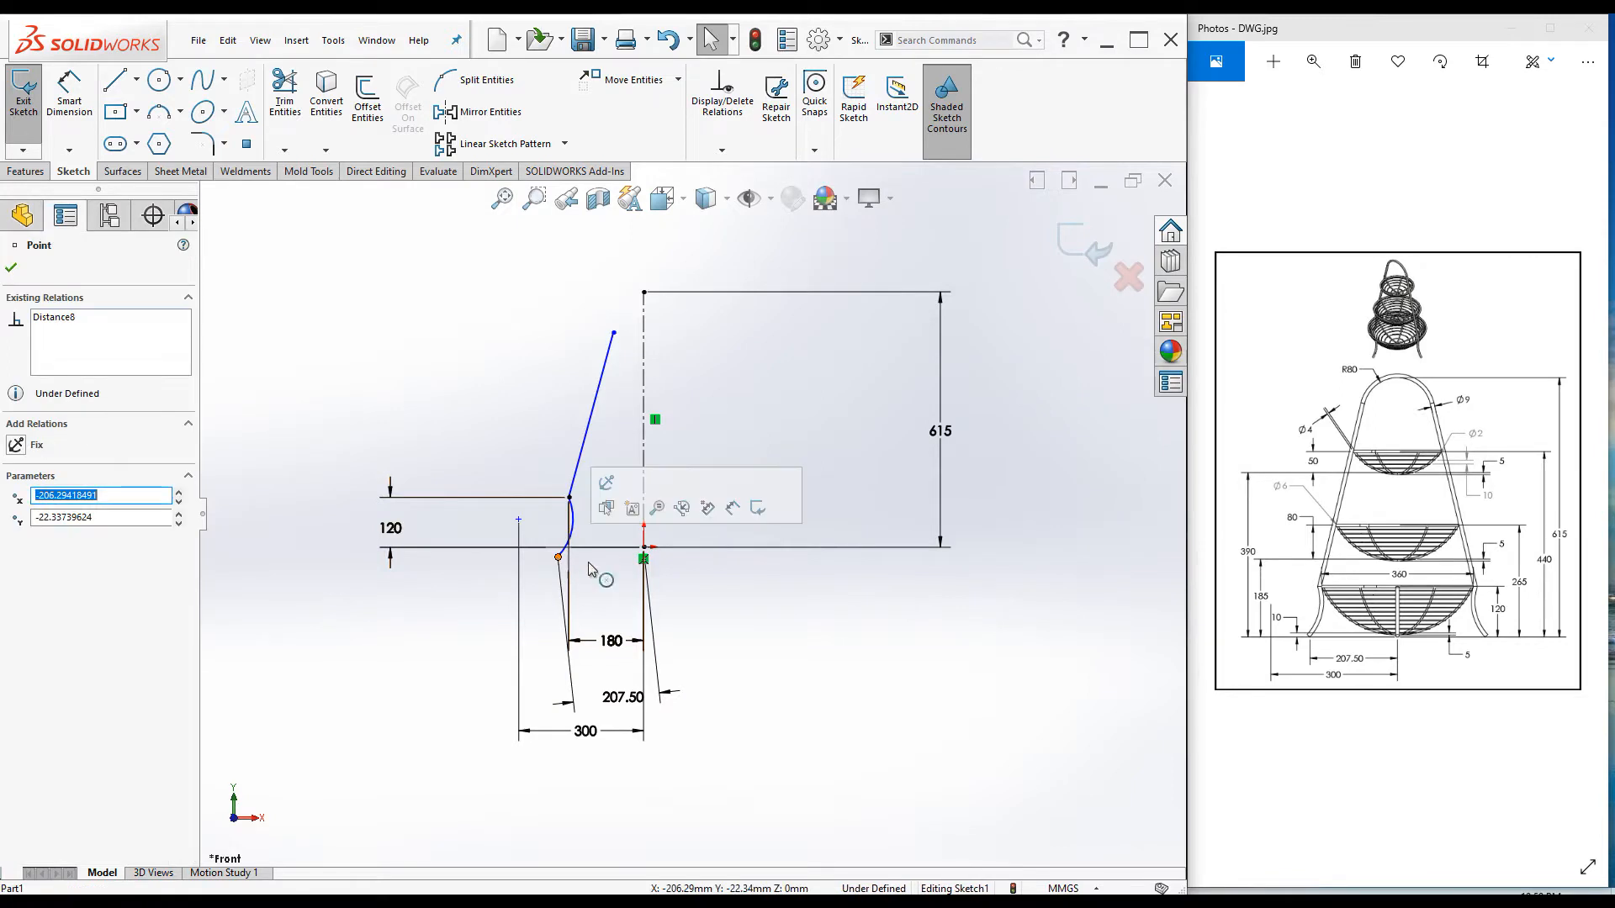
{"action": "left_click", "coordinate": [644, 548], "text": "ctrl"}
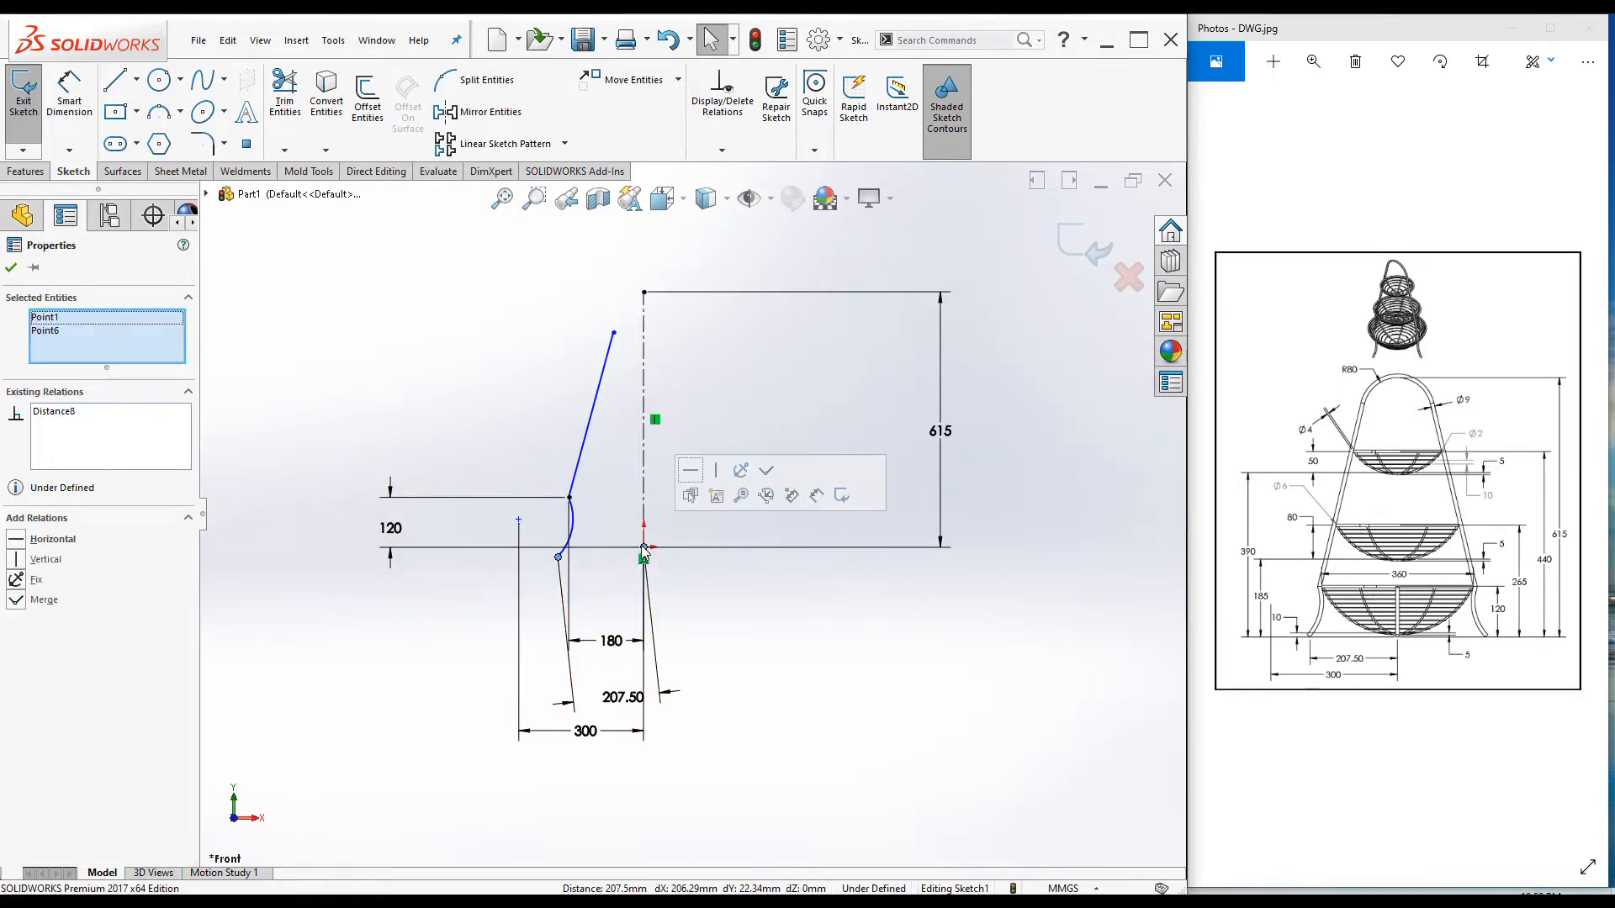
{"action": "left_click", "coordinate": [690, 471]}
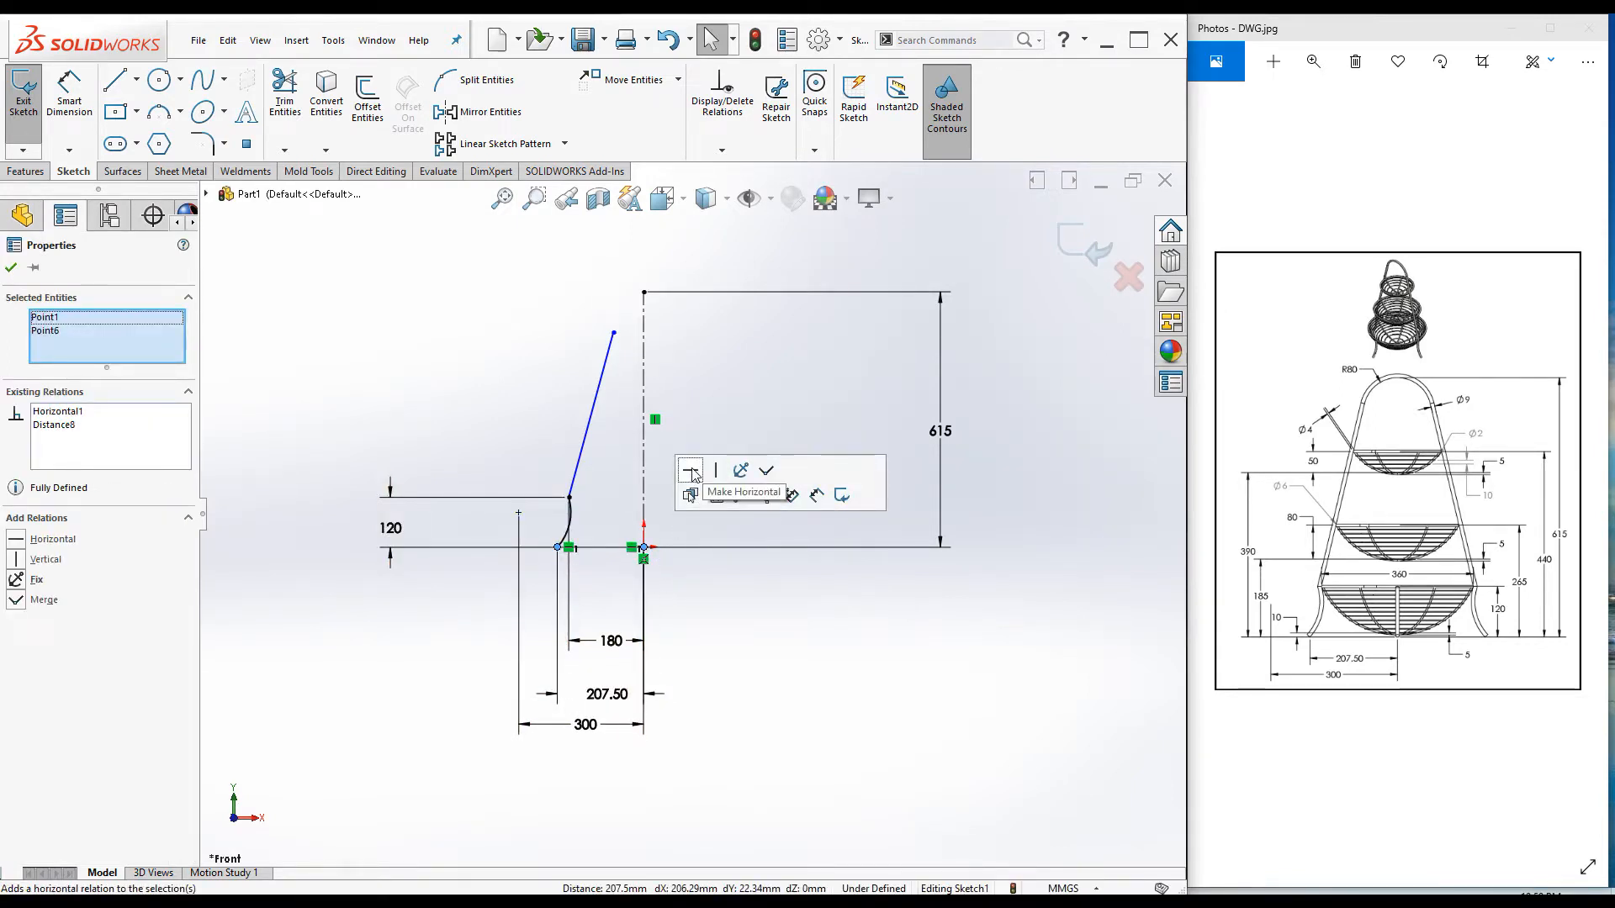
{"action": "left_click", "coordinate": [9, 270]}
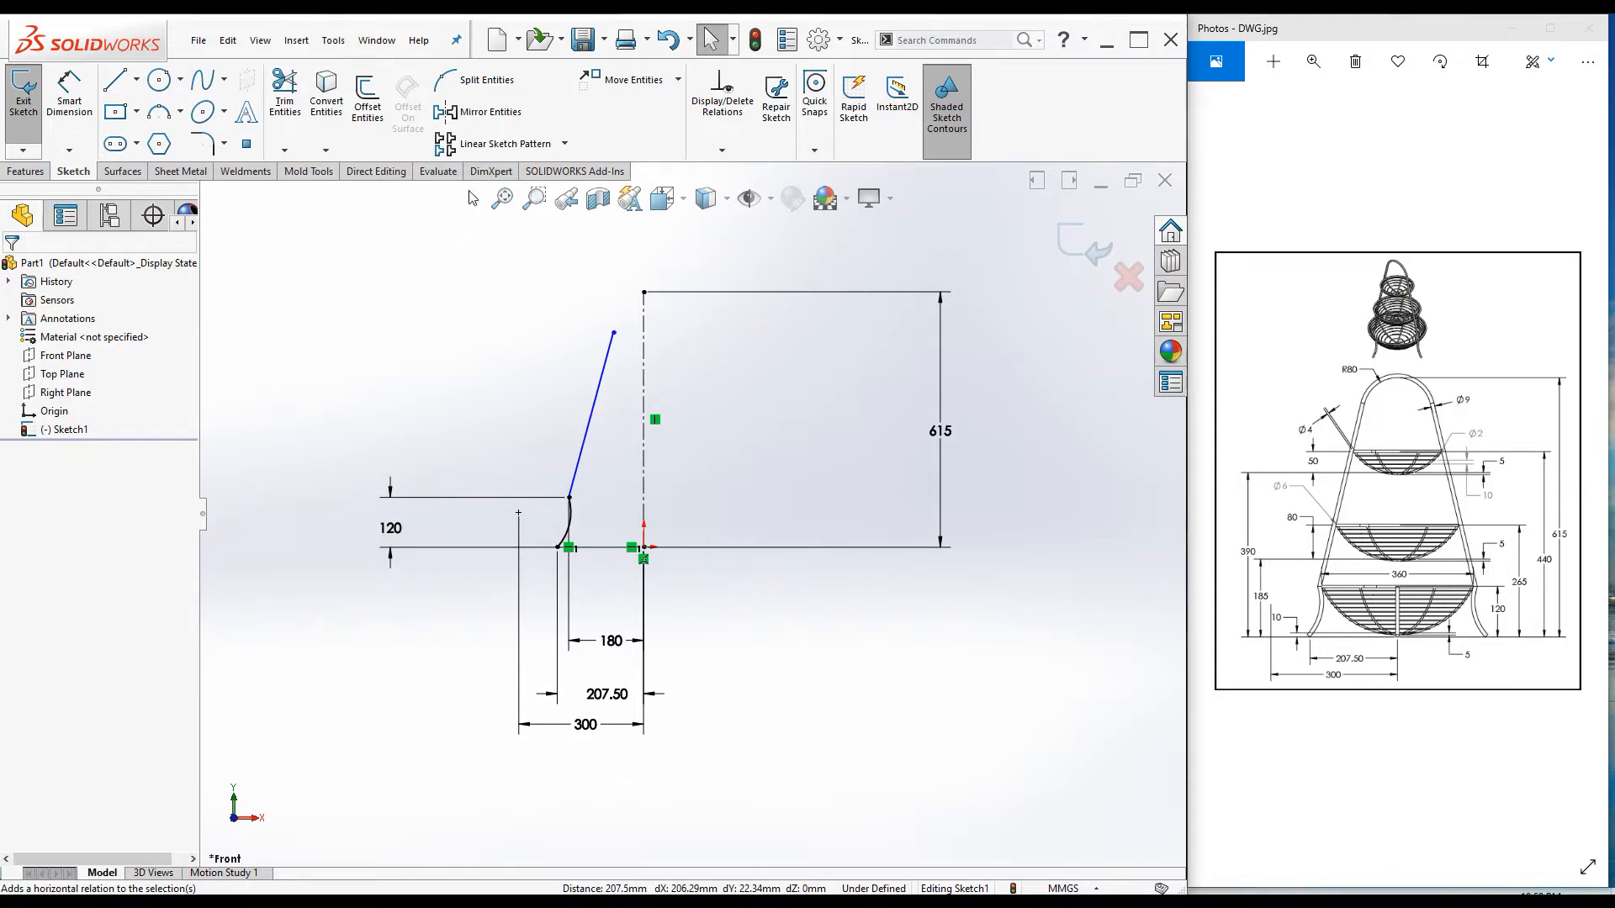
Step: Mirror the slanted line and the lower arc about the vertical centerline, keeping the originals
{"action": "left_click", "coordinate": [443, 113]}
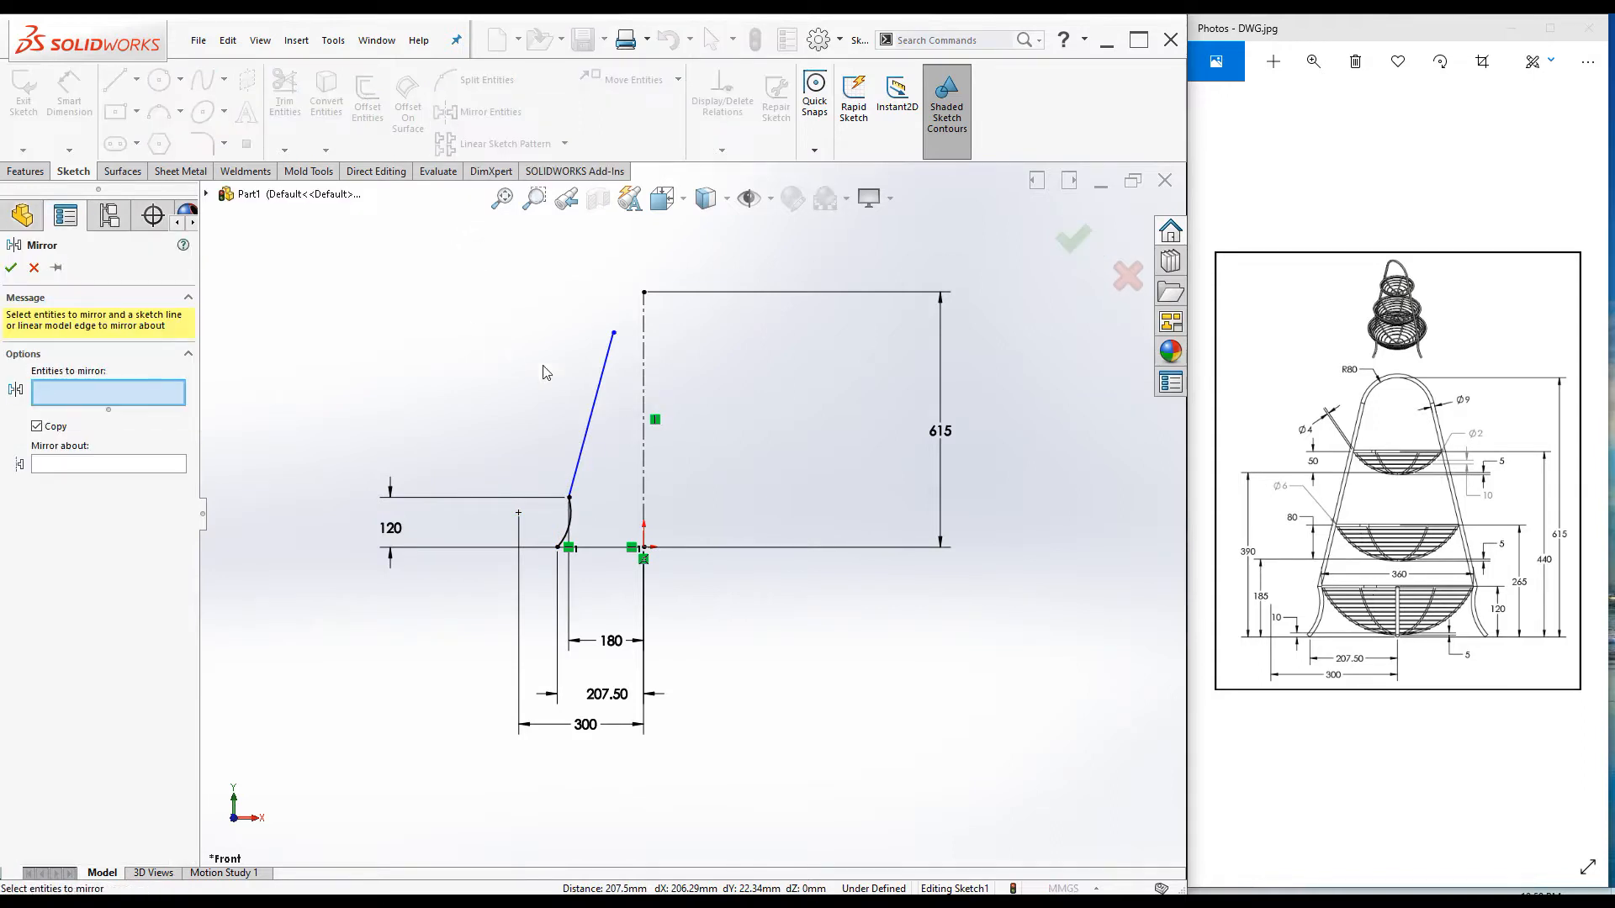
{"action": "left_click", "coordinate": [596, 410]}
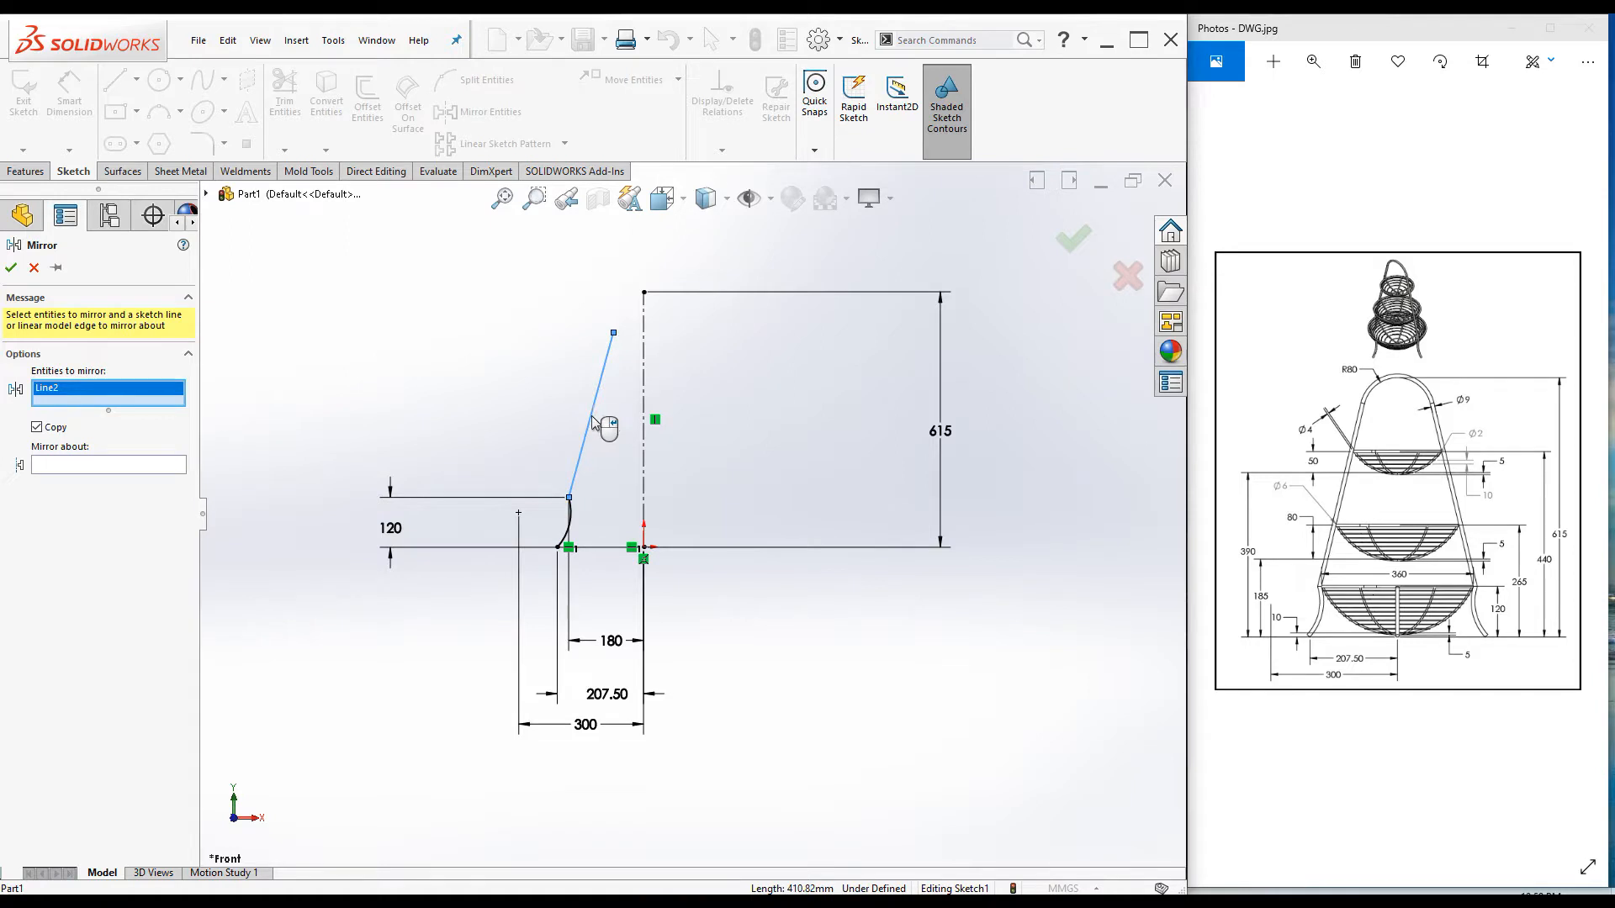
{"action": "left_click", "coordinate": [564, 545]}
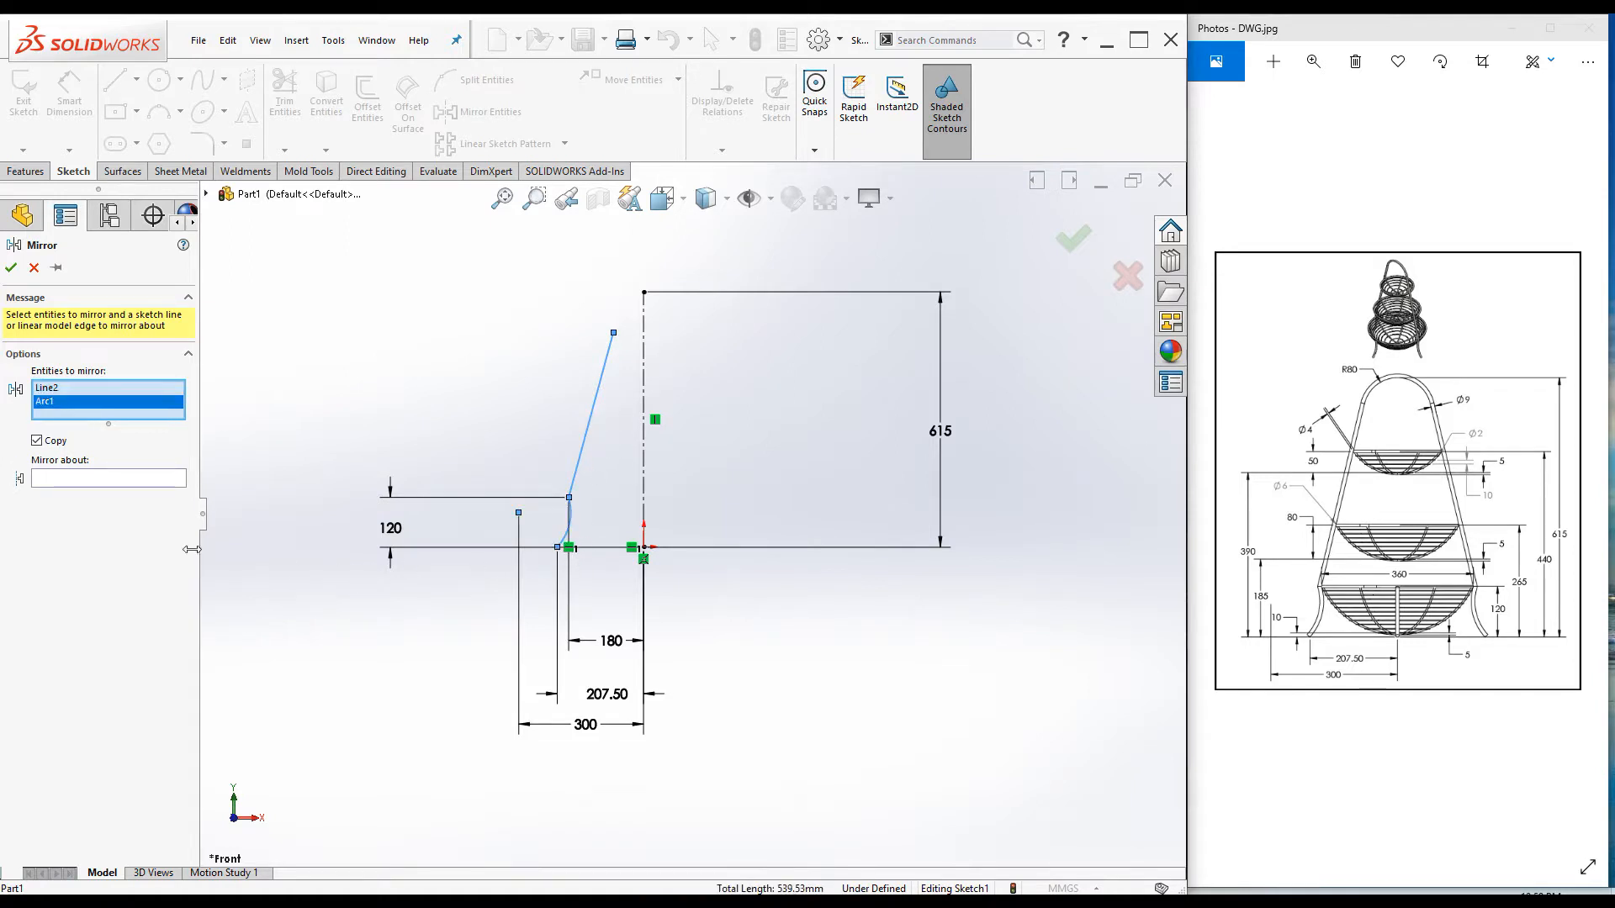
{"action": "left_click", "coordinate": [55, 480]}
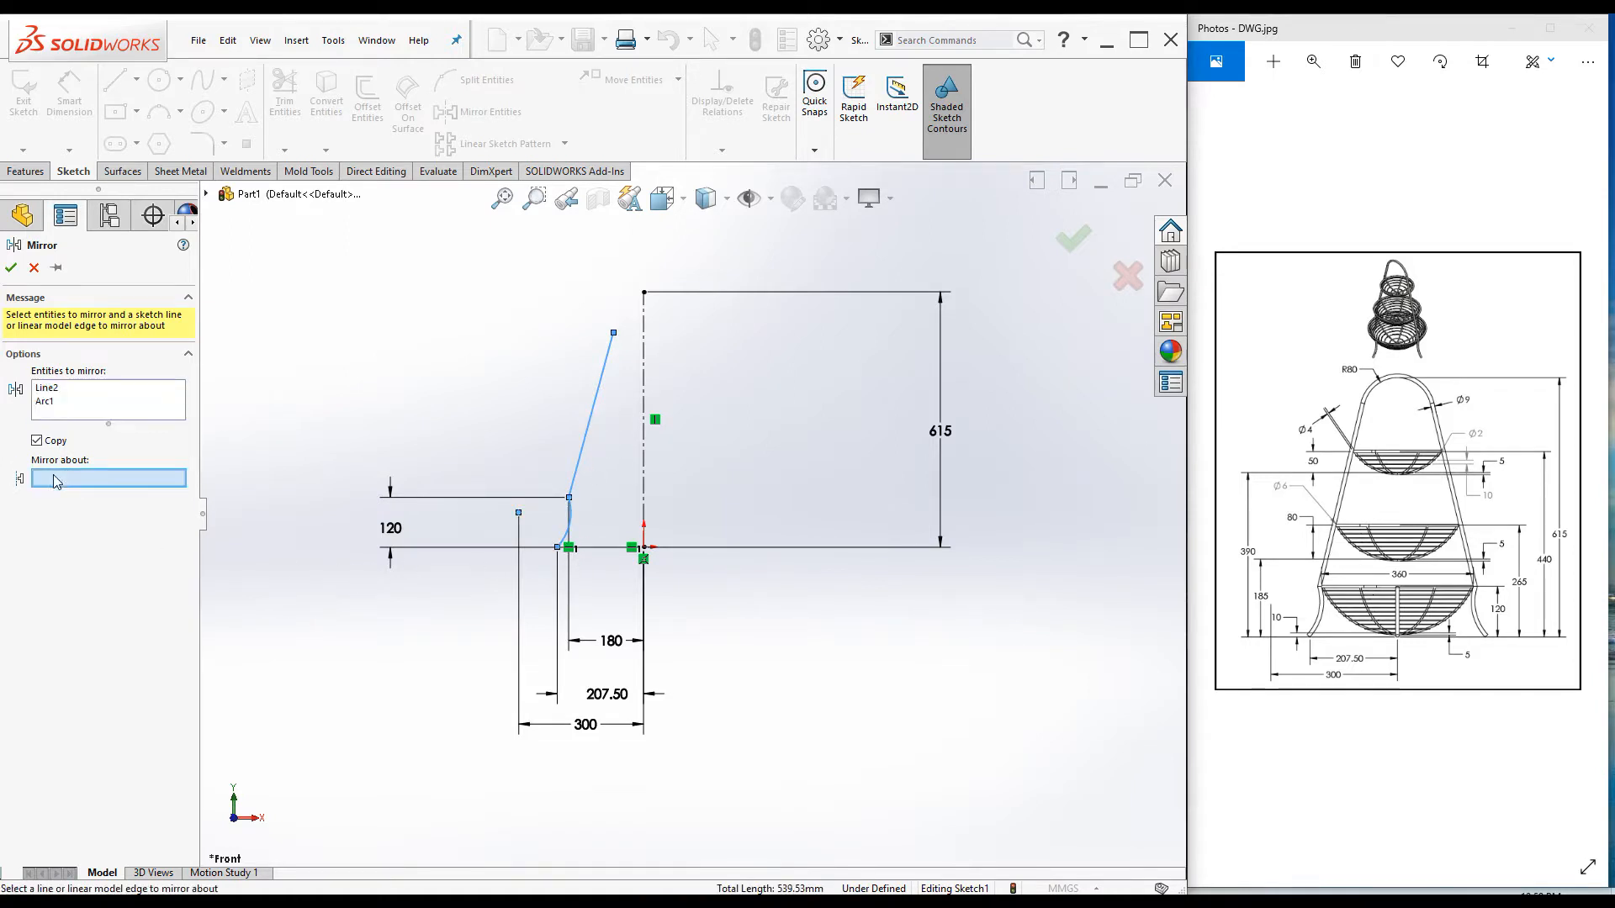
{"action": "left_click", "coordinate": [644, 402]}
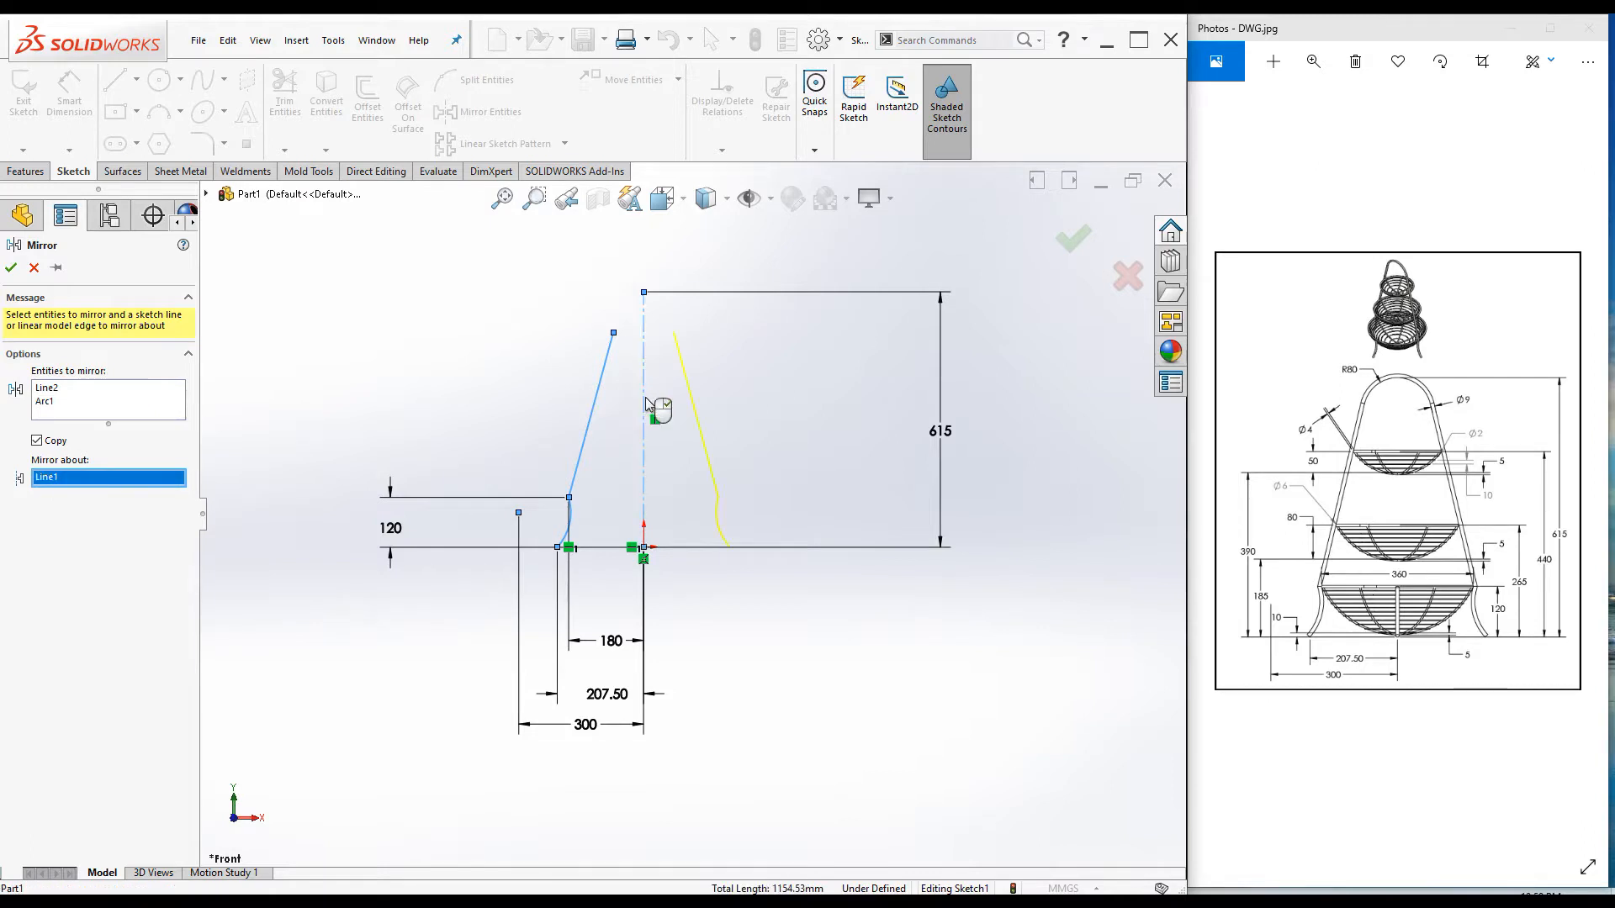
{"action": "left_click", "coordinate": [10, 268]}
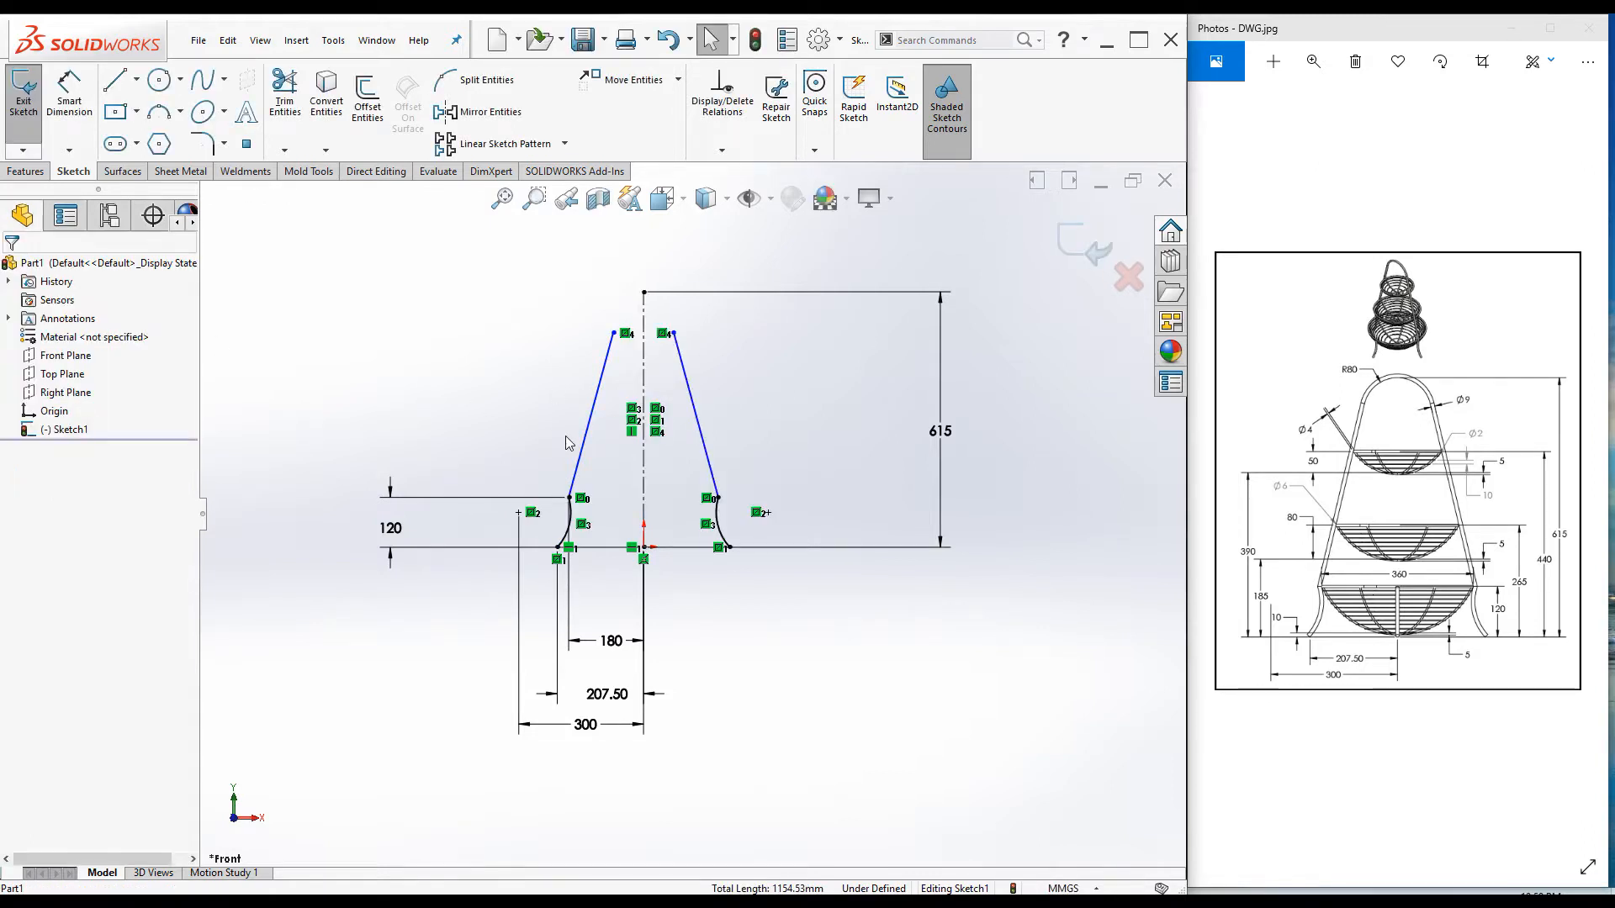
Step: Sketch a three-point arc of about 77.6 mm radius joining the upper endpoints of the two slanted lines, bulging upward
{"action": "left_click", "coordinate": [159, 112]}
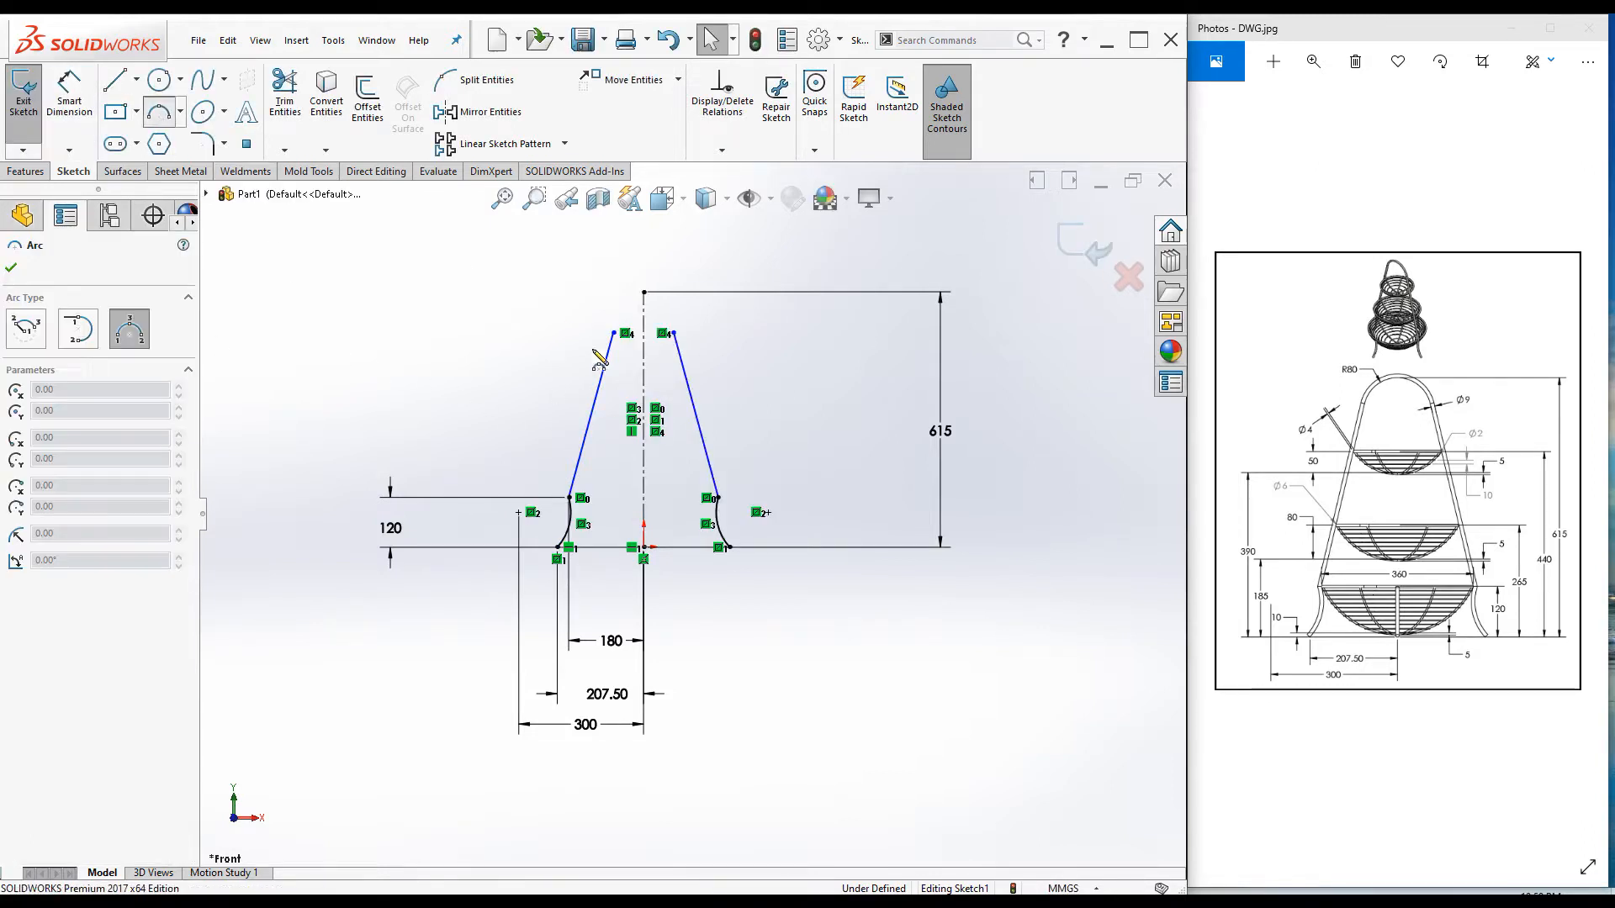
{"action": "left_click", "coordinate": [613, 333]}
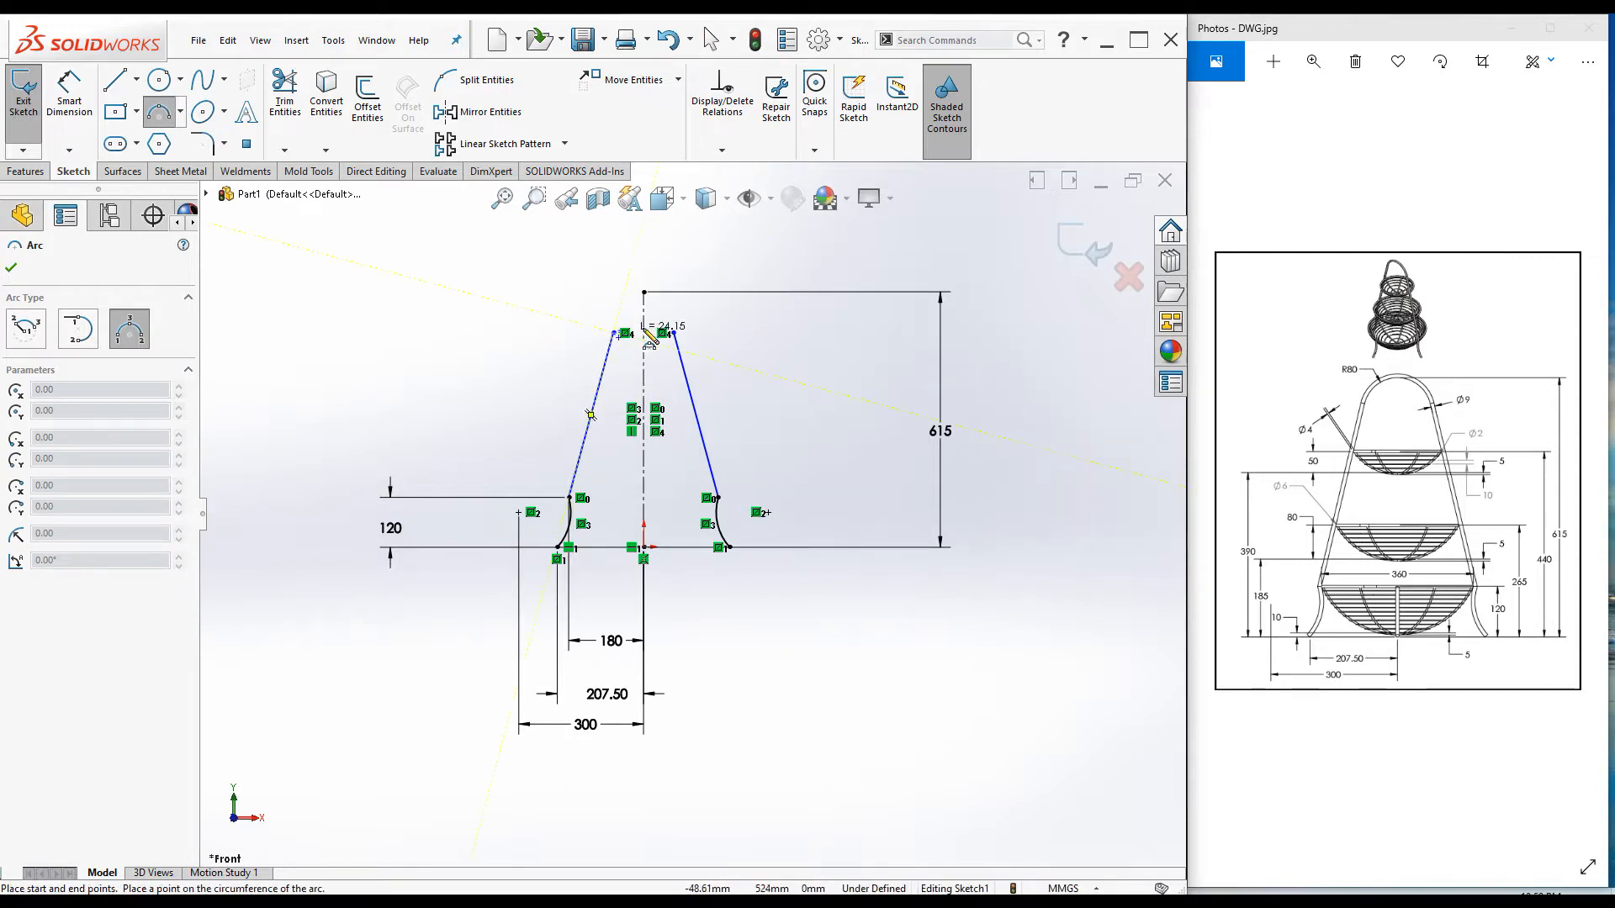
{"action": "left_click", "coordinate": [673, 333]}
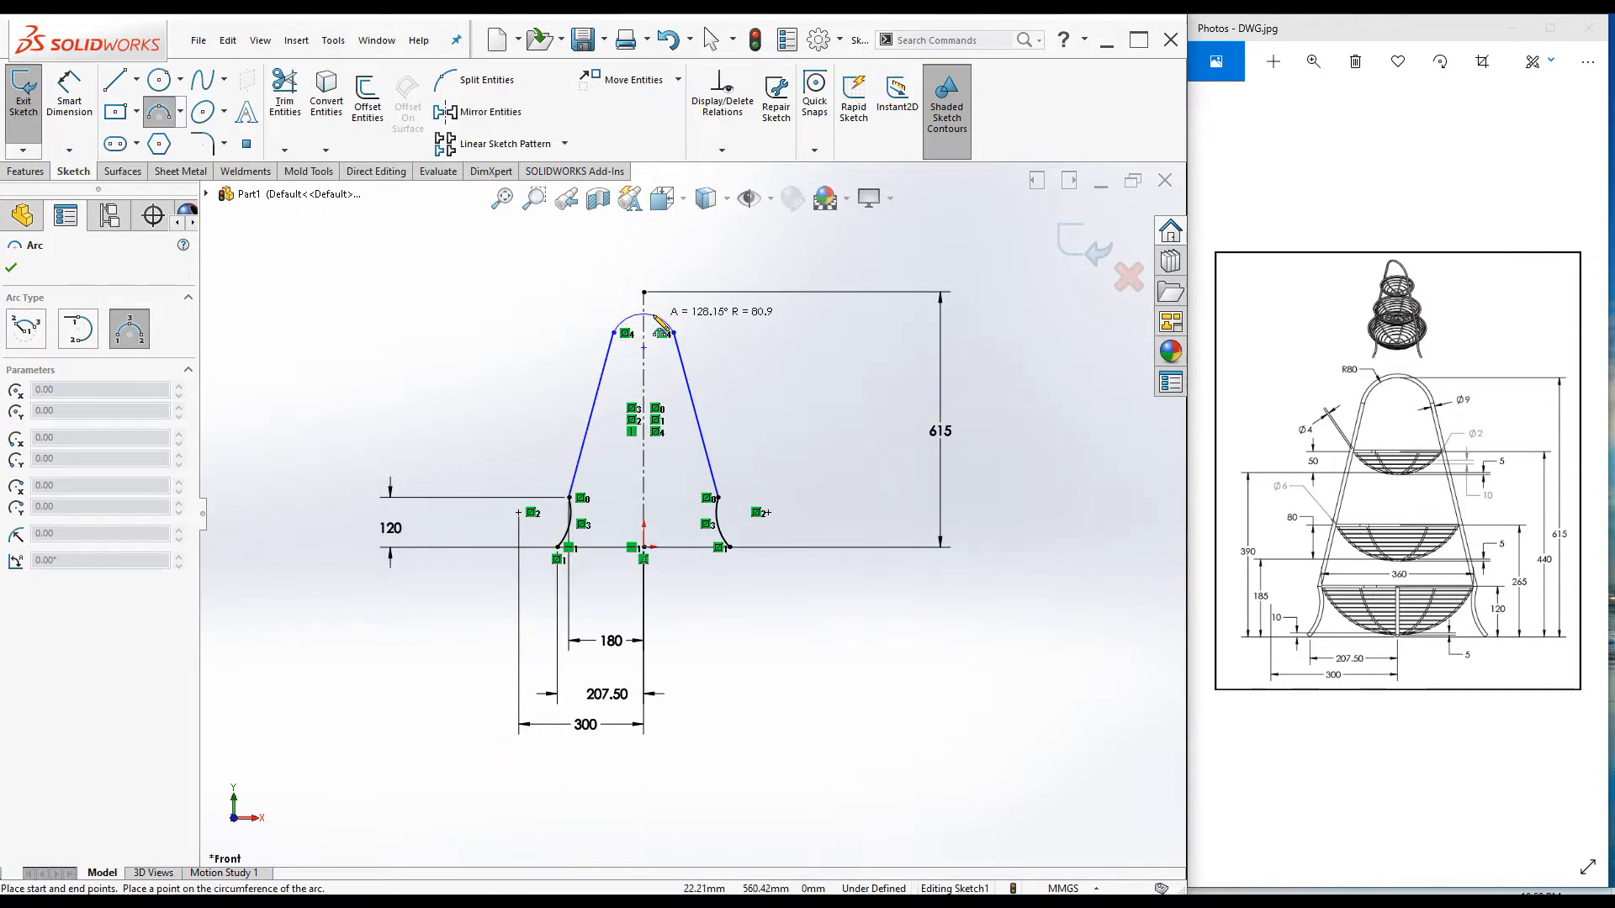
{"action": "left_click", "coordinate": [655, 318]}
Step: Dimension the top arc's radius to 80 mm
{"action": "right_click_drag", "start_coordinate": [493, 320], "coordinate": [494, 242]}
{"action": "left_click", "coordinate": [644, 312]}
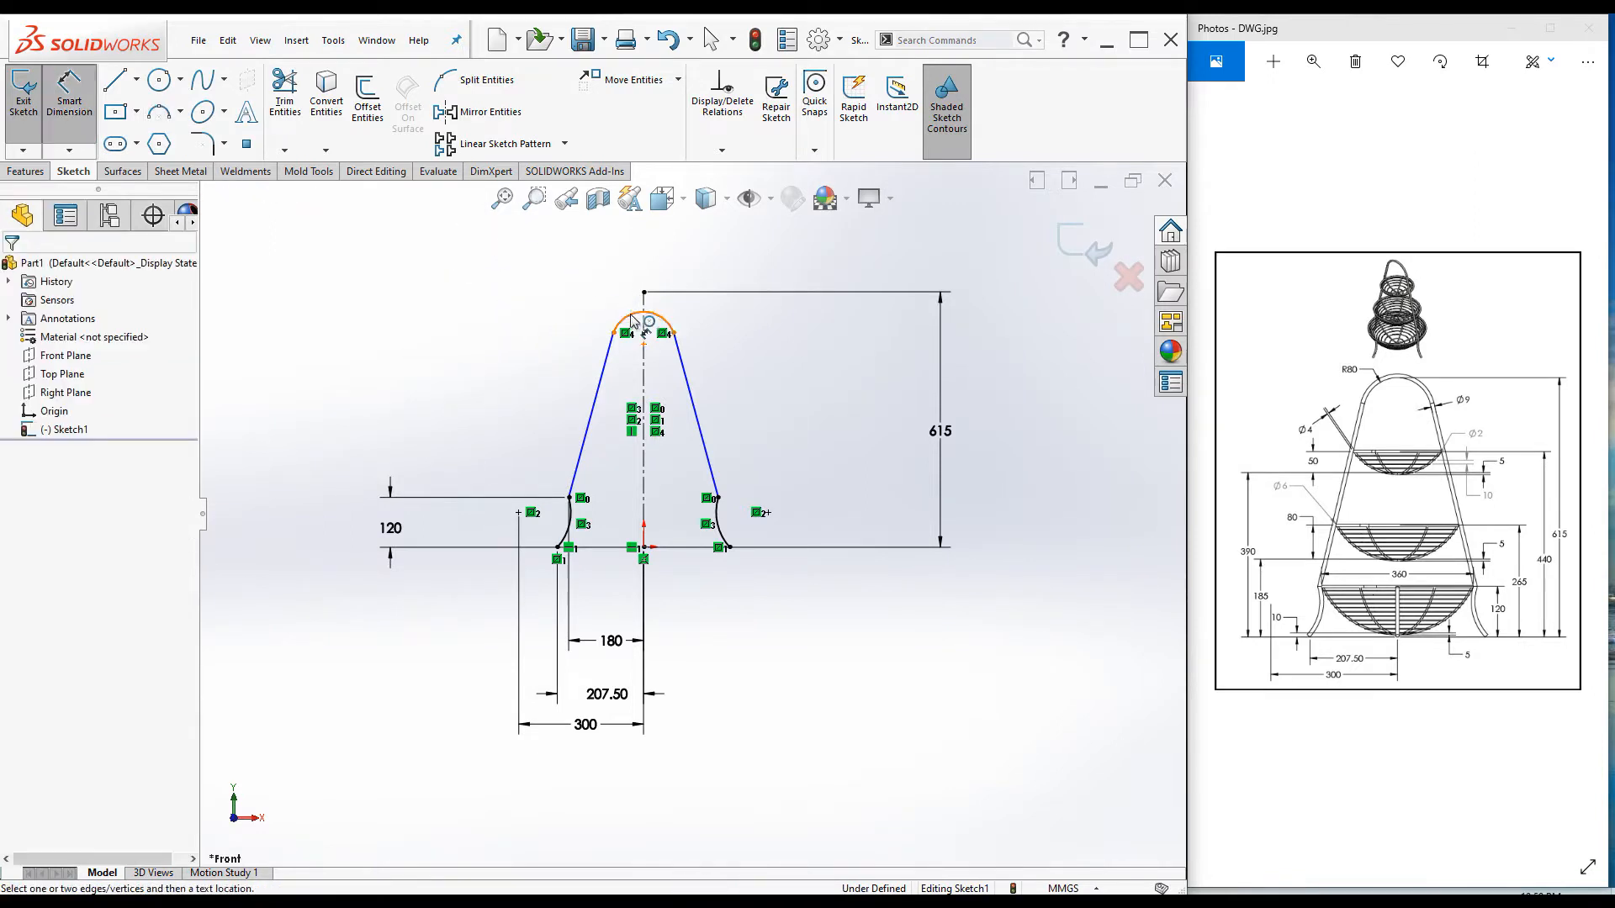
{"action": "left_click", "coordinate": [551, 245]}
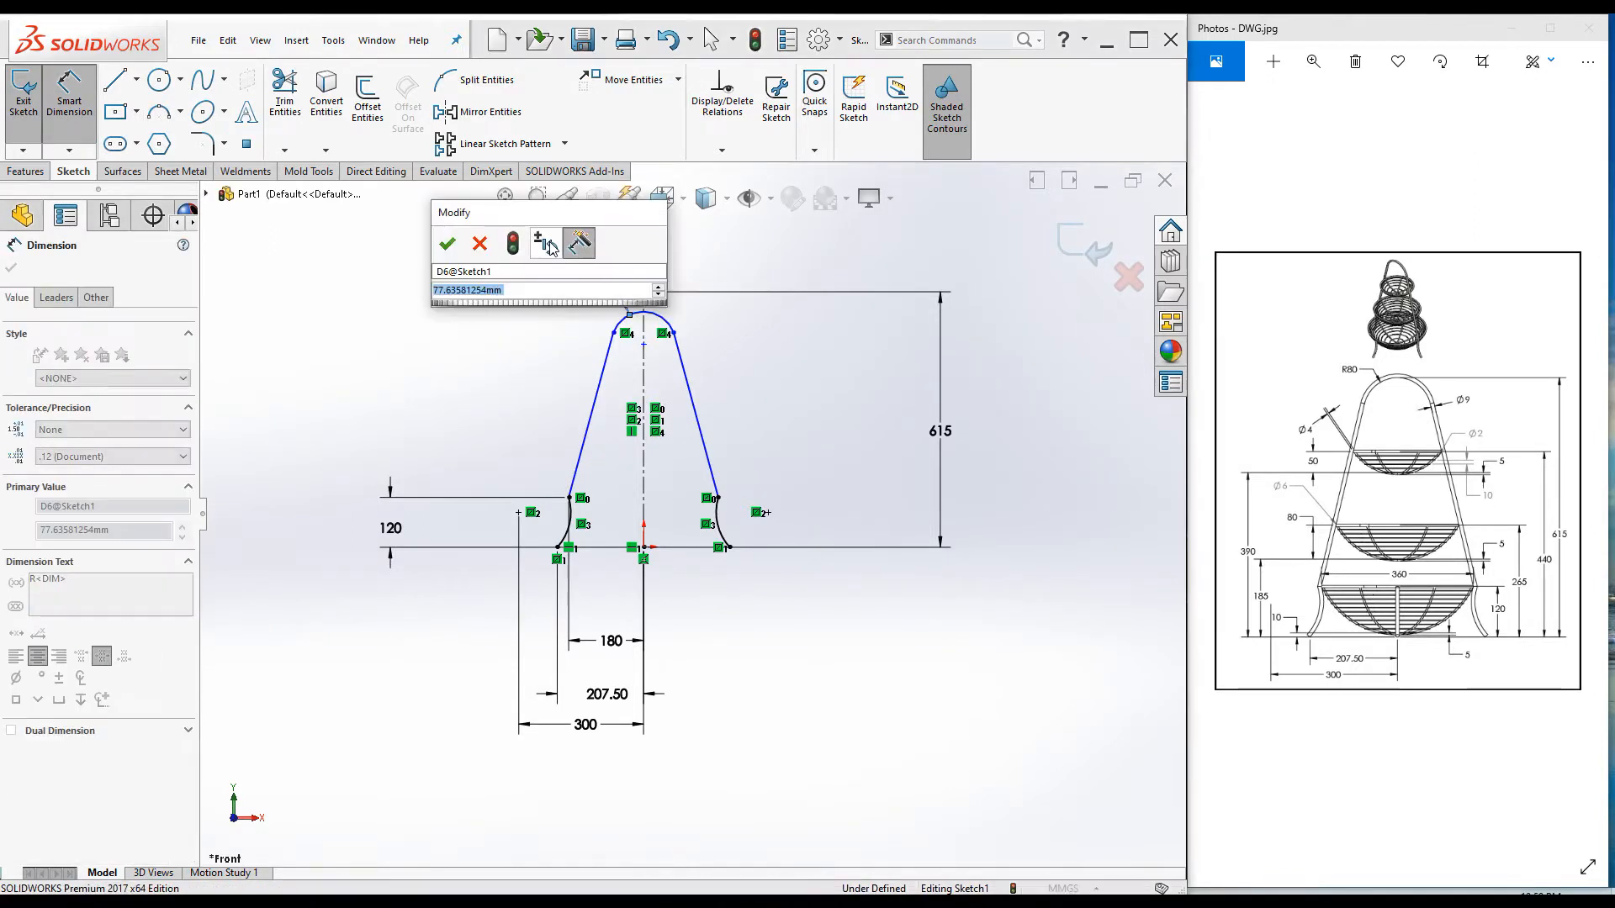
{"action": "type", "text": "80"}
{"action": "key", "text": "Return"}
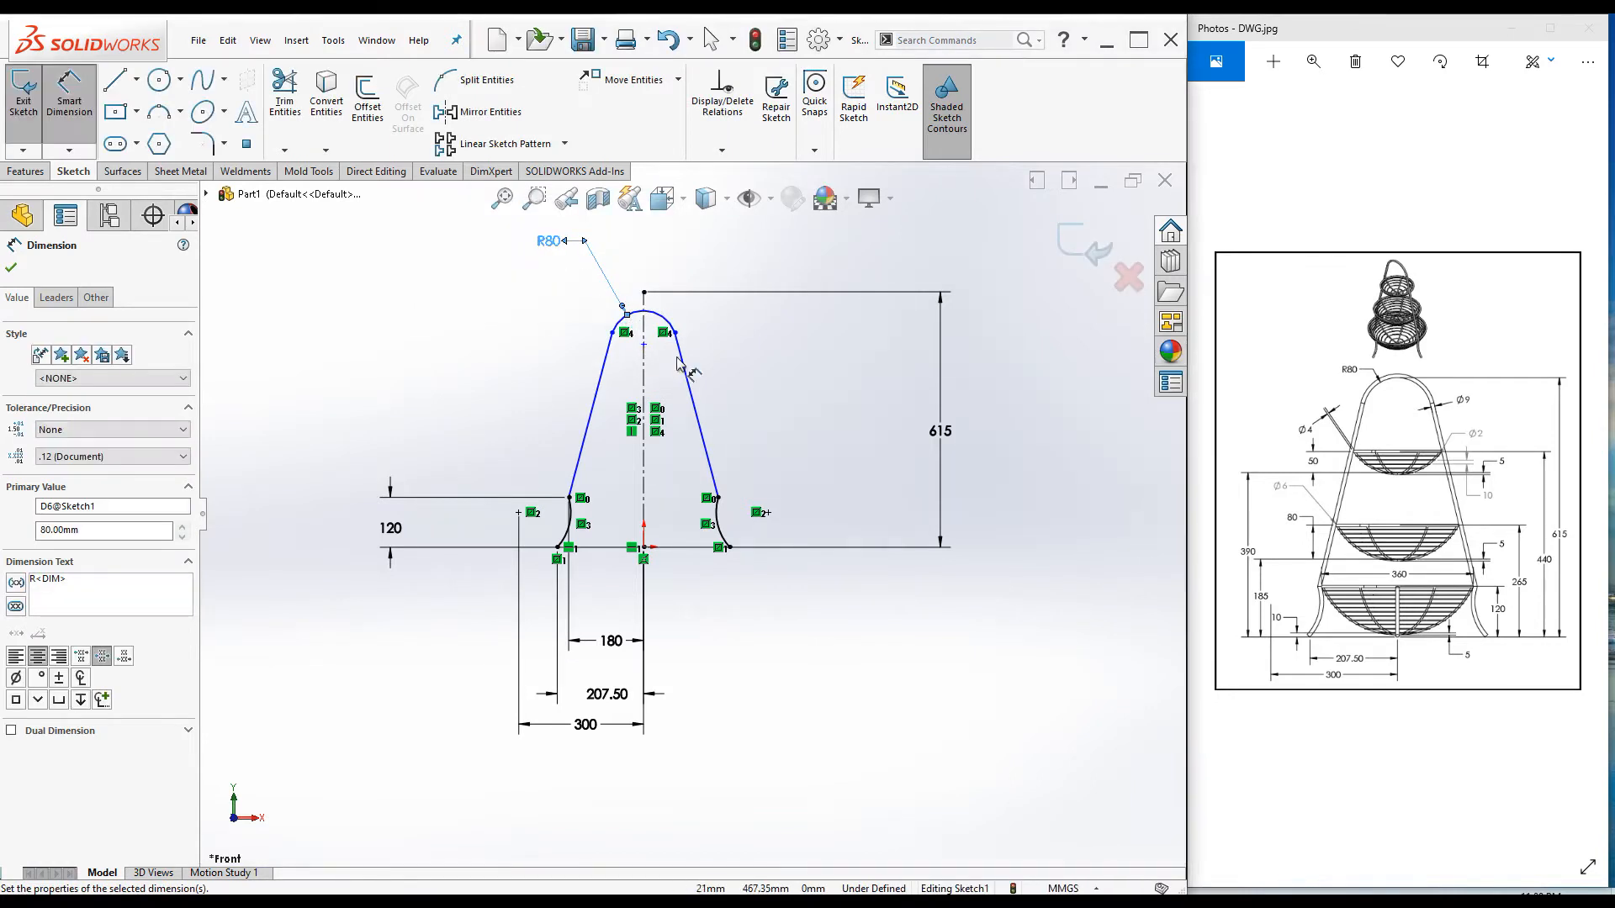
{"action": "left_click", "coordinate": [11, 267]}
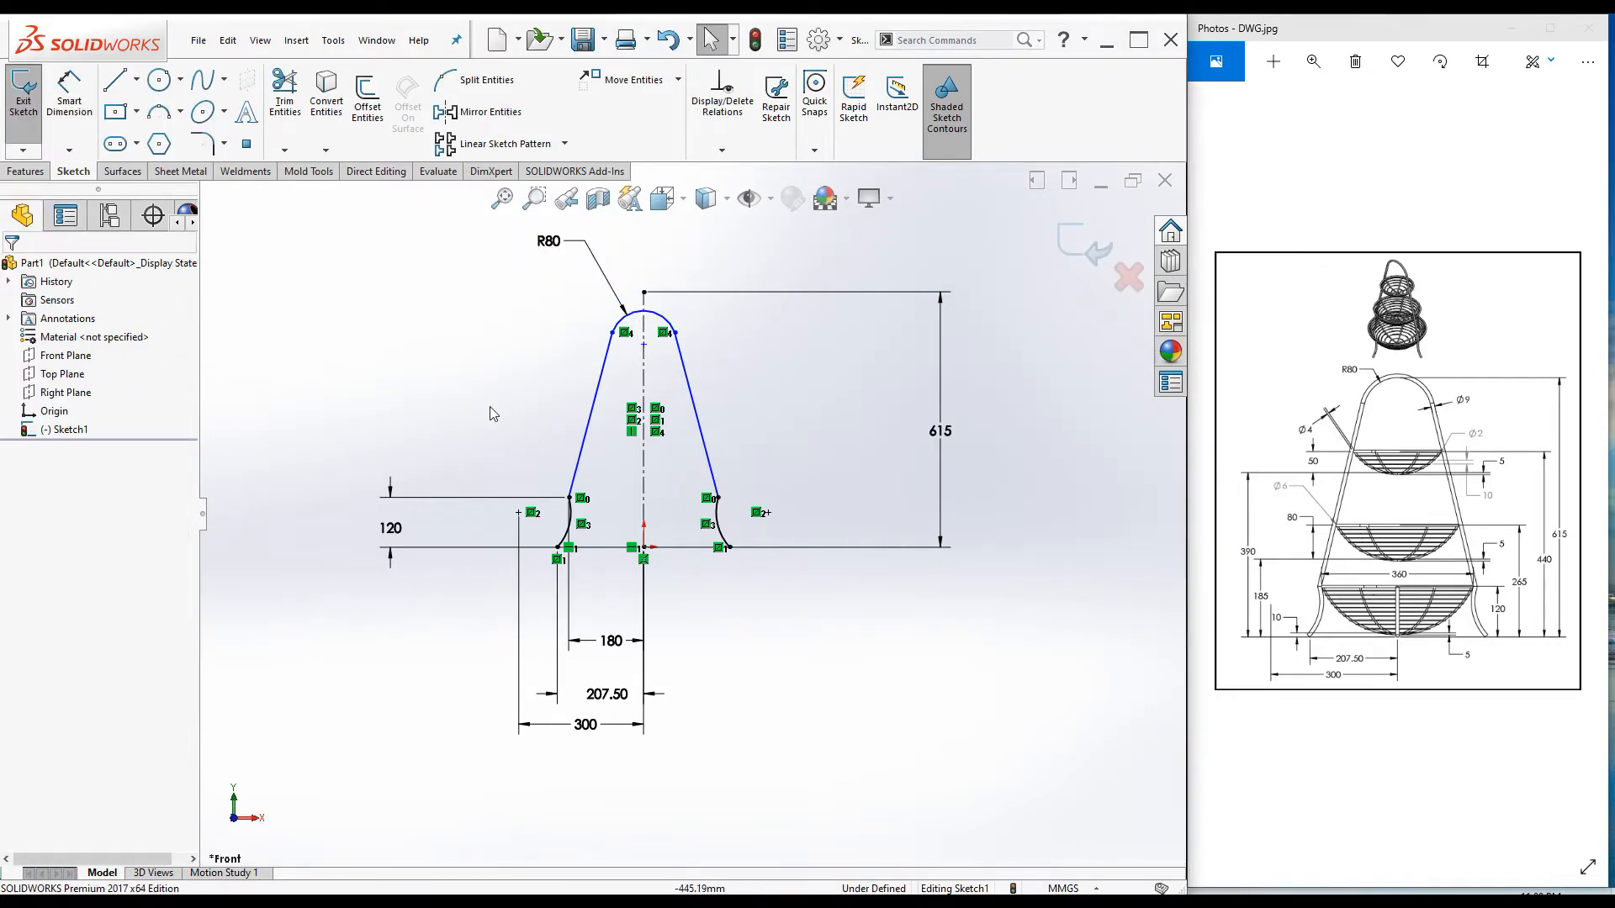
Step: Make the top arc's midpoint coincident with the upper endpoint of the vertical centerline
{"action": "left_click", "coordinate": [645, 294]}
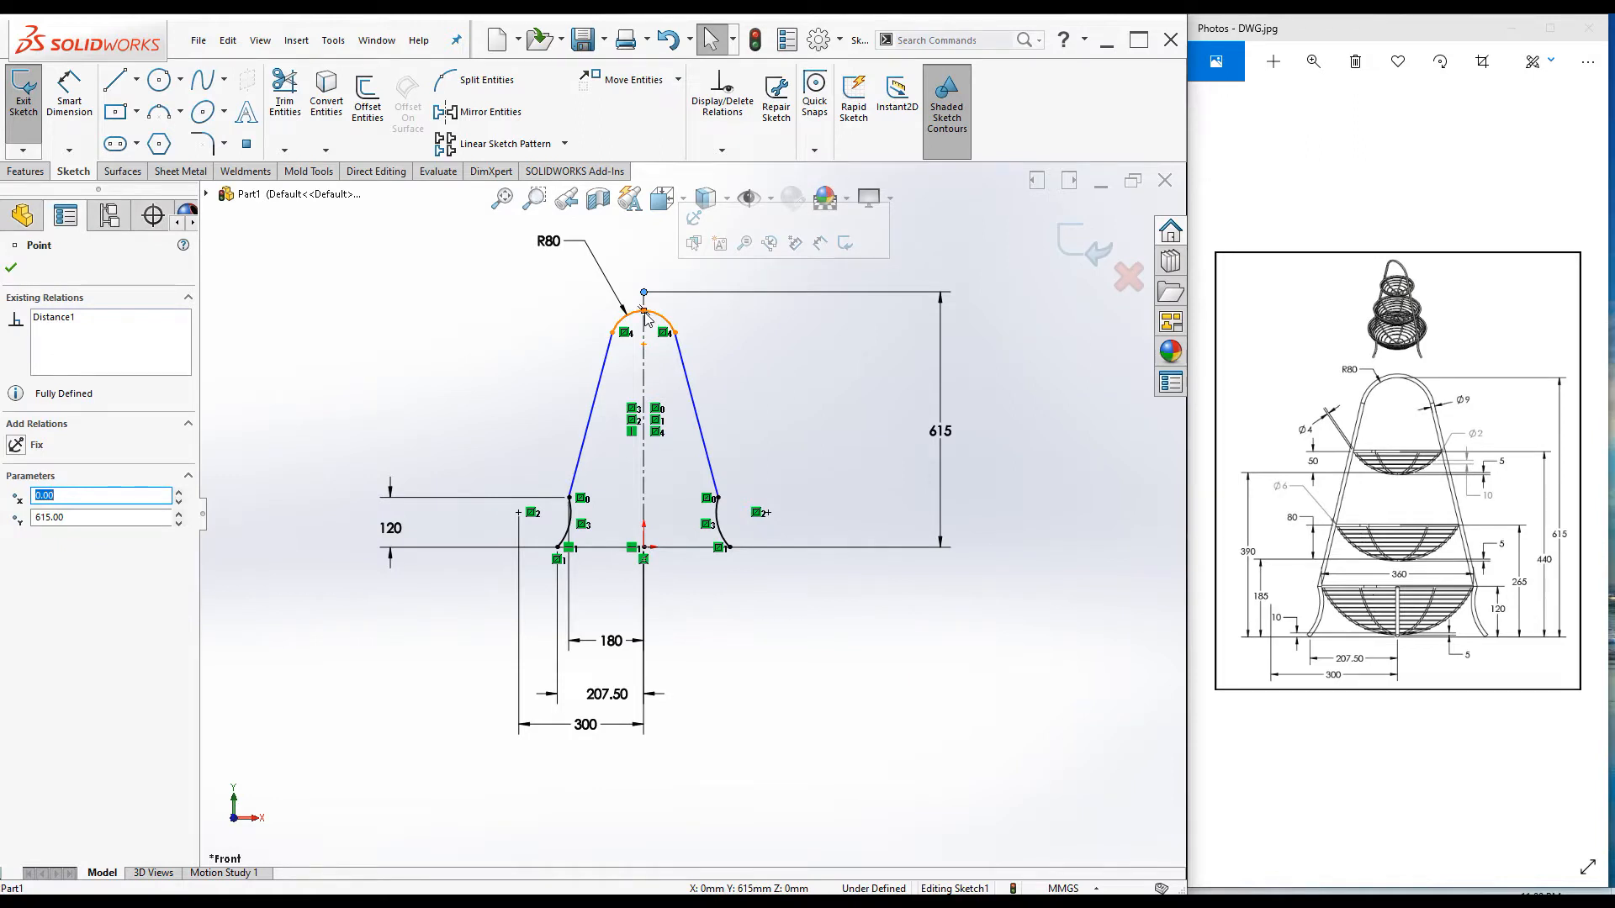
{"action": "left_click", "coordinate": [644, 311], "text": "ctrl"}
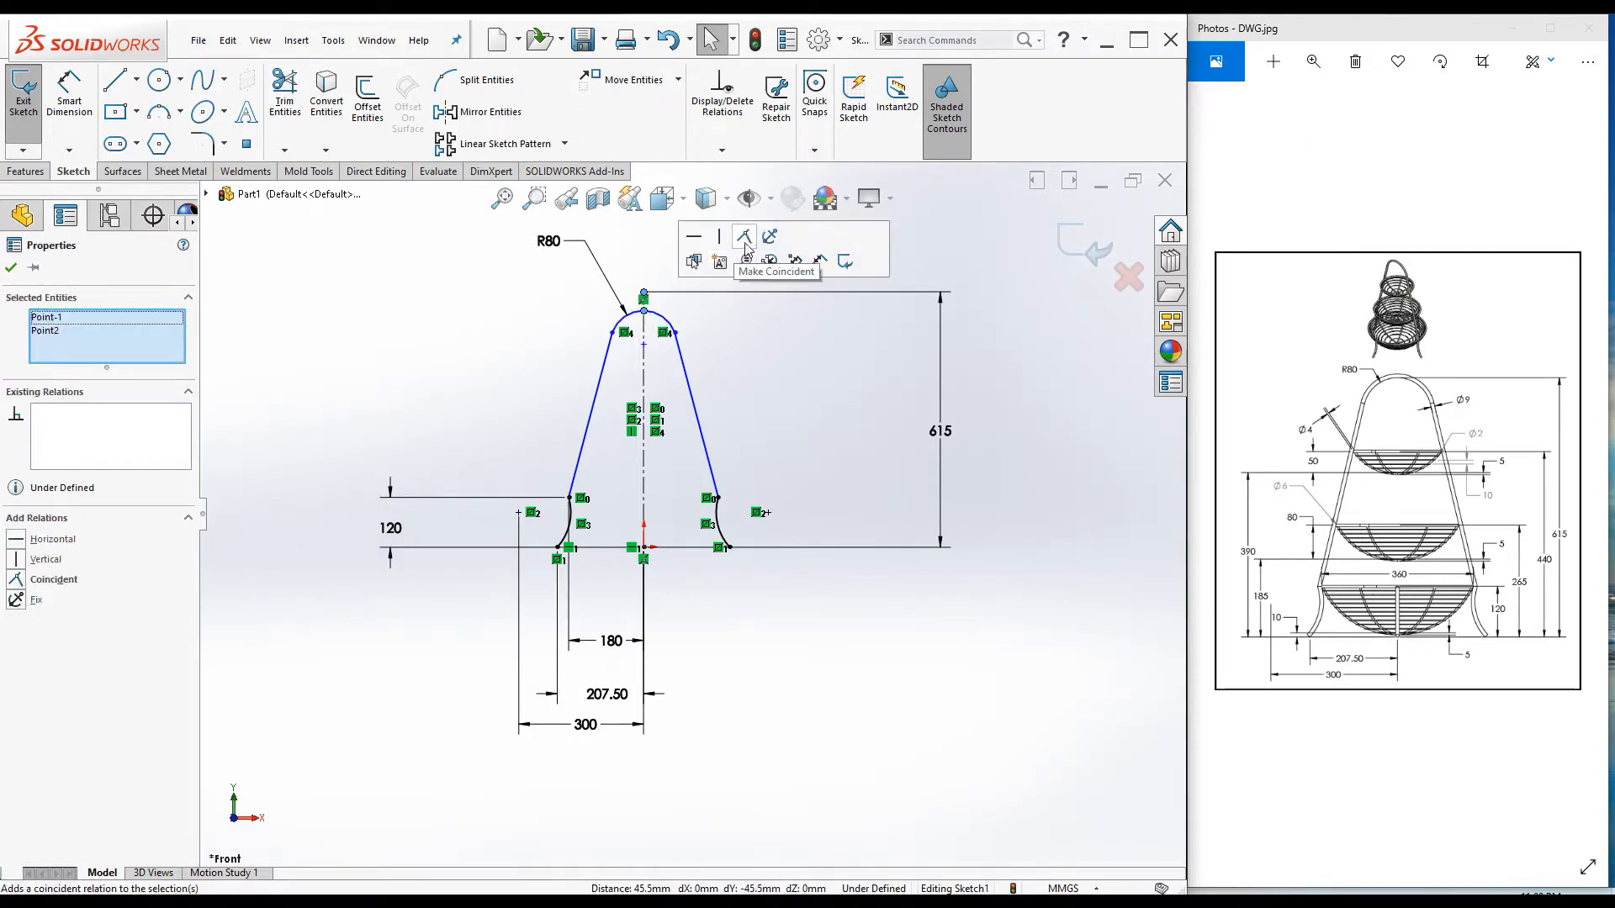
{"action": "left_click", "coordinate": [744, 261]}
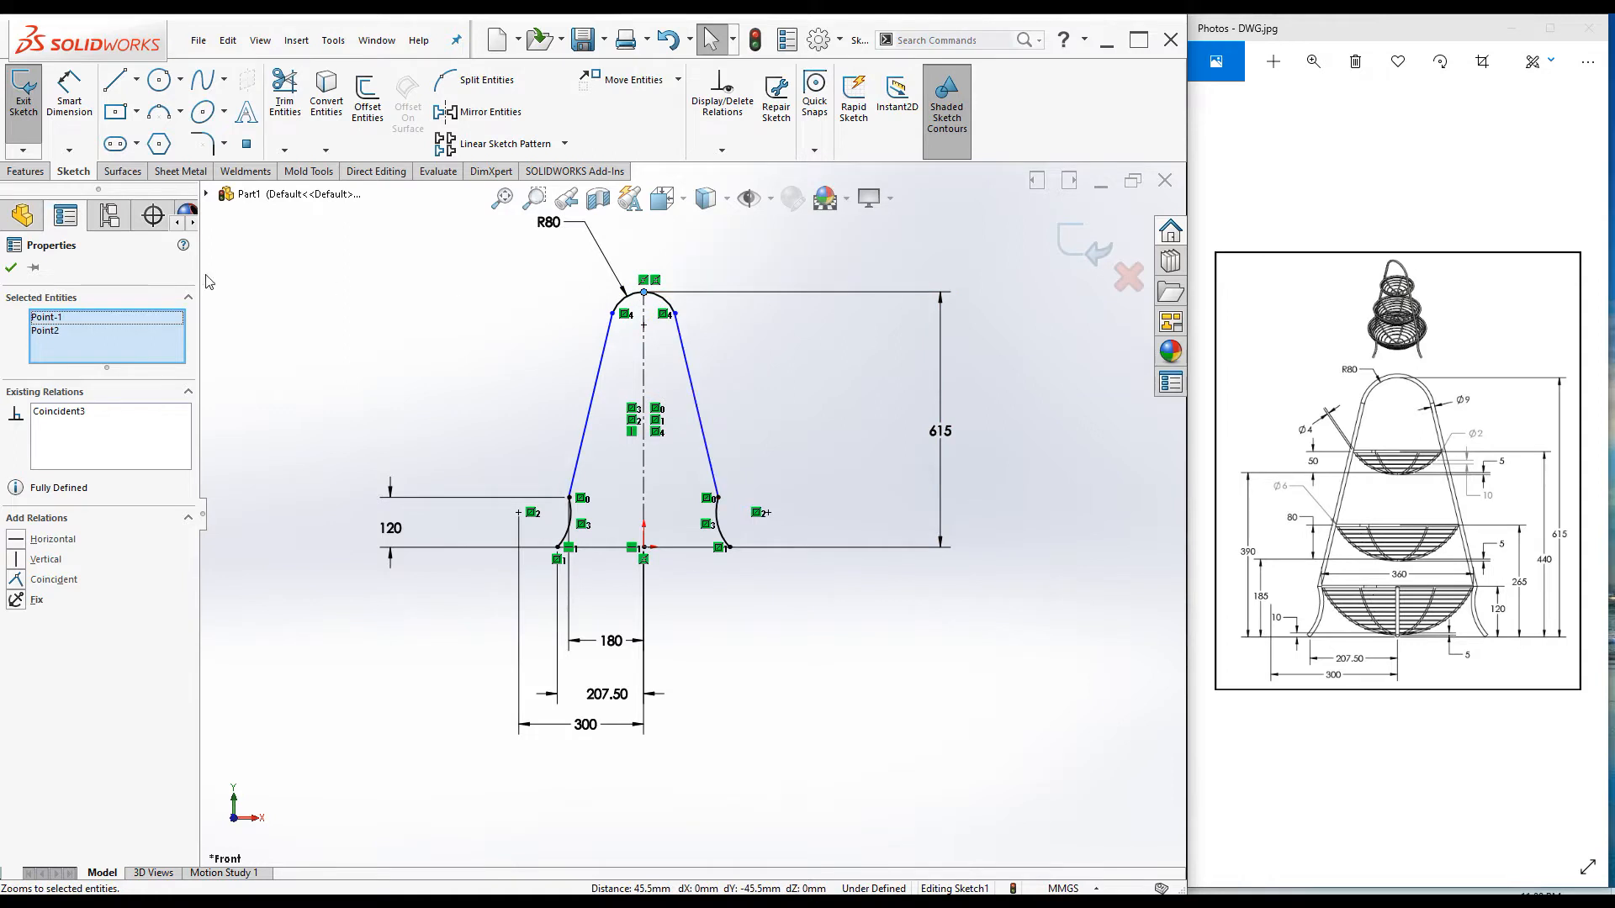
{"action": "left_click", "coordinate": [12, 267]}
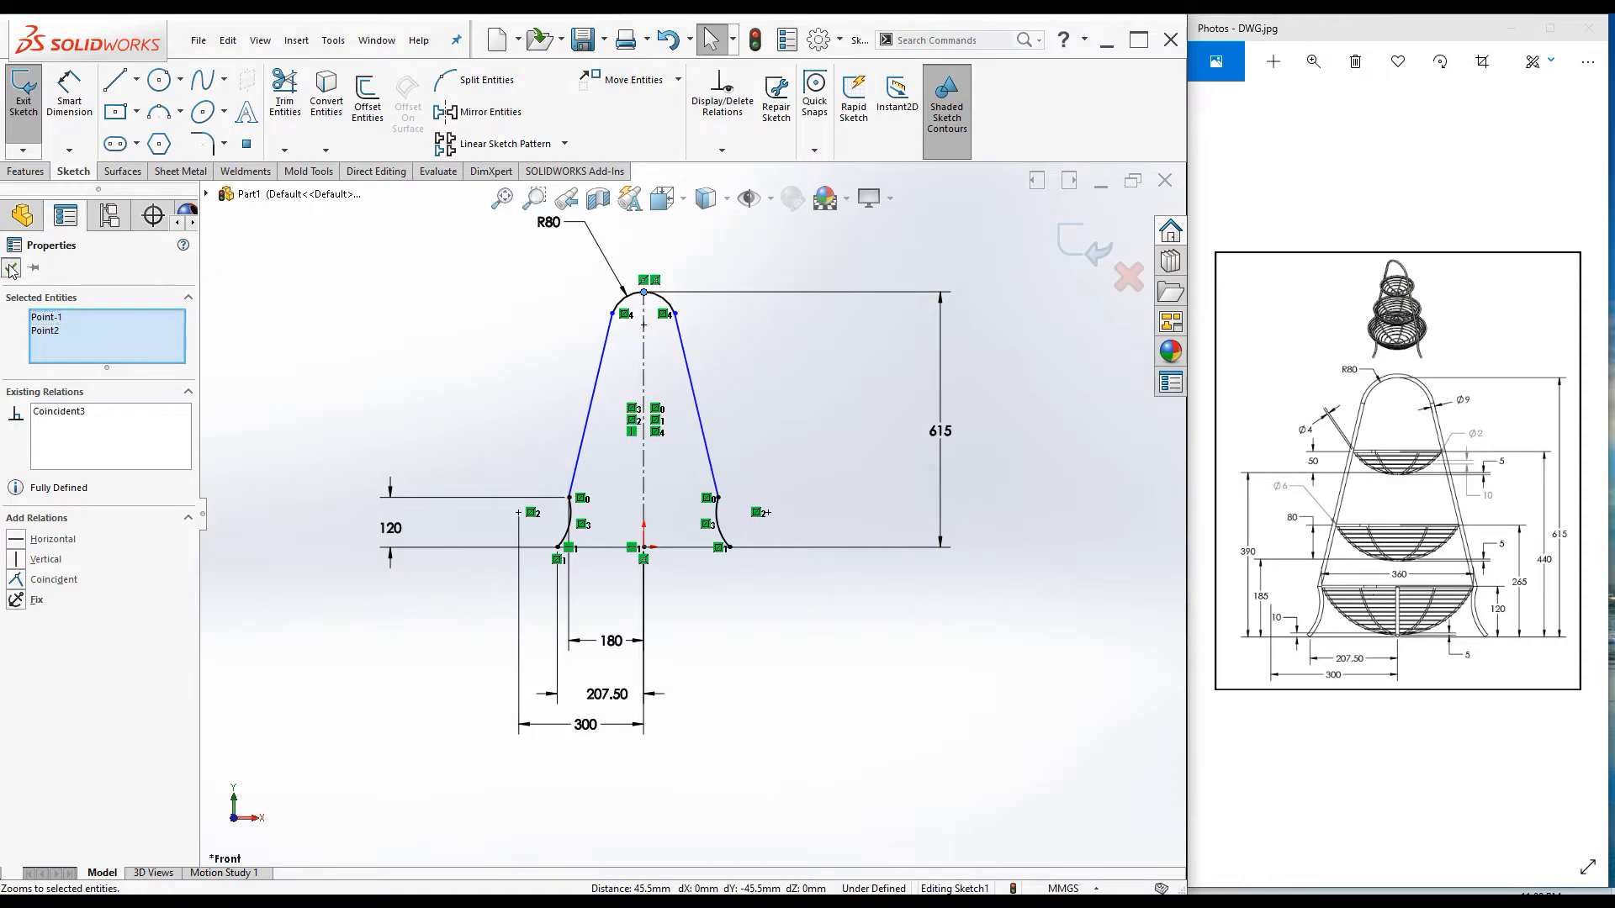
Step: Add a tangent relation between the top arc and the left slanted line
{"action": "left_click", "coordinate": [620, 303]}
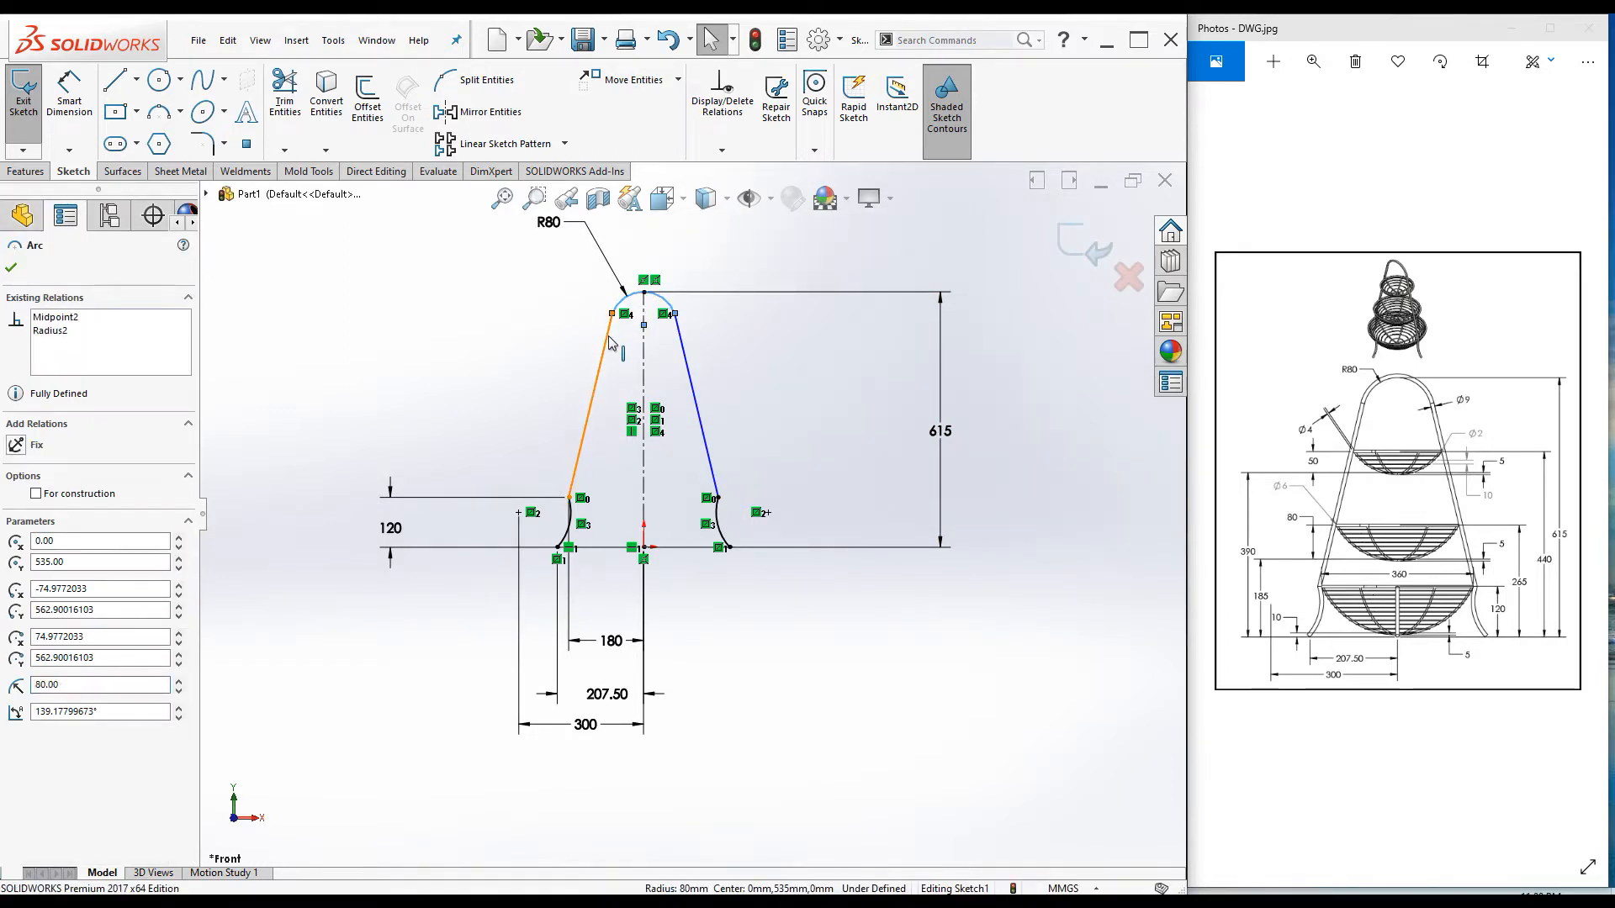
{"action": "left_click", "coordinate": [615, 333], "text": "ctrl"}
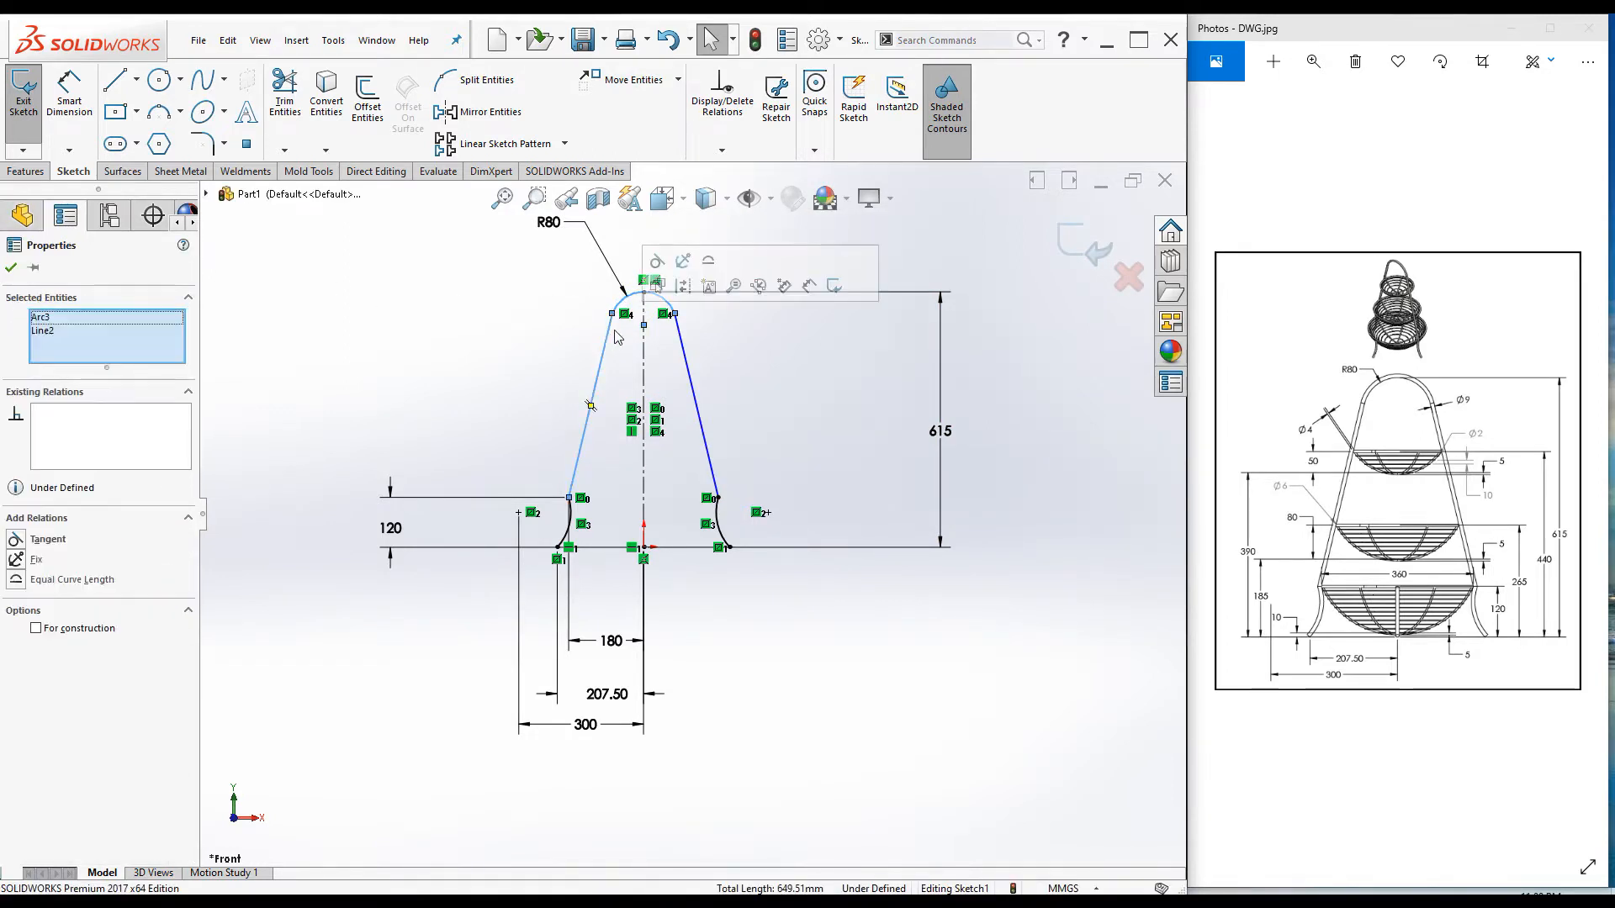
{"action": "left_click", "coordinate": [656, 266]}
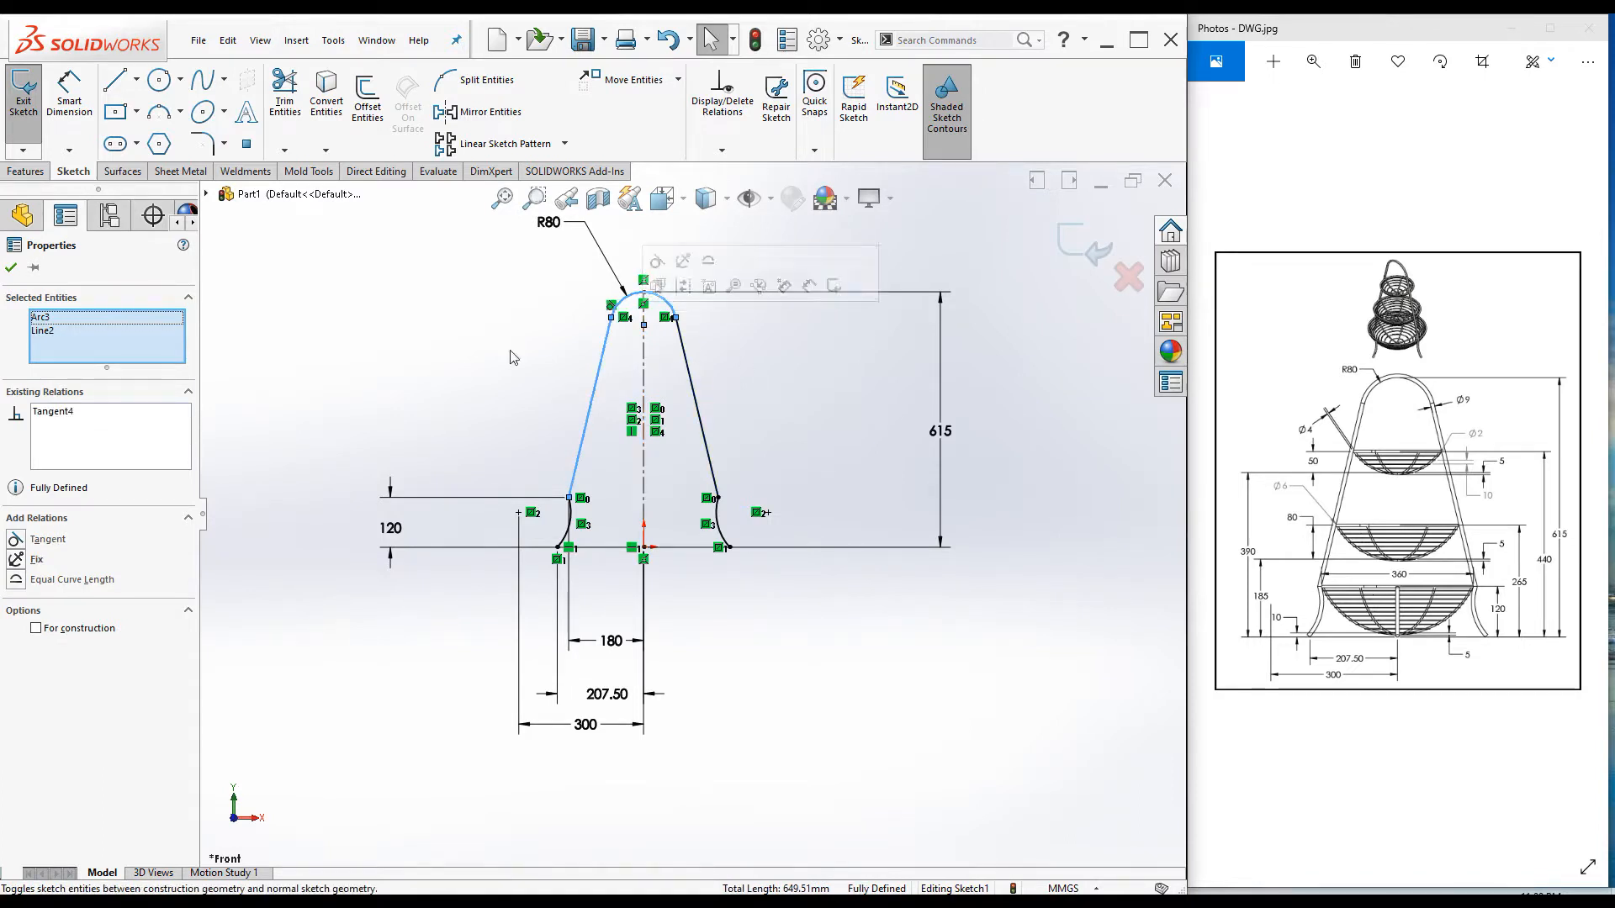
{"action": "left_click", "coordinate": [10, 268]}
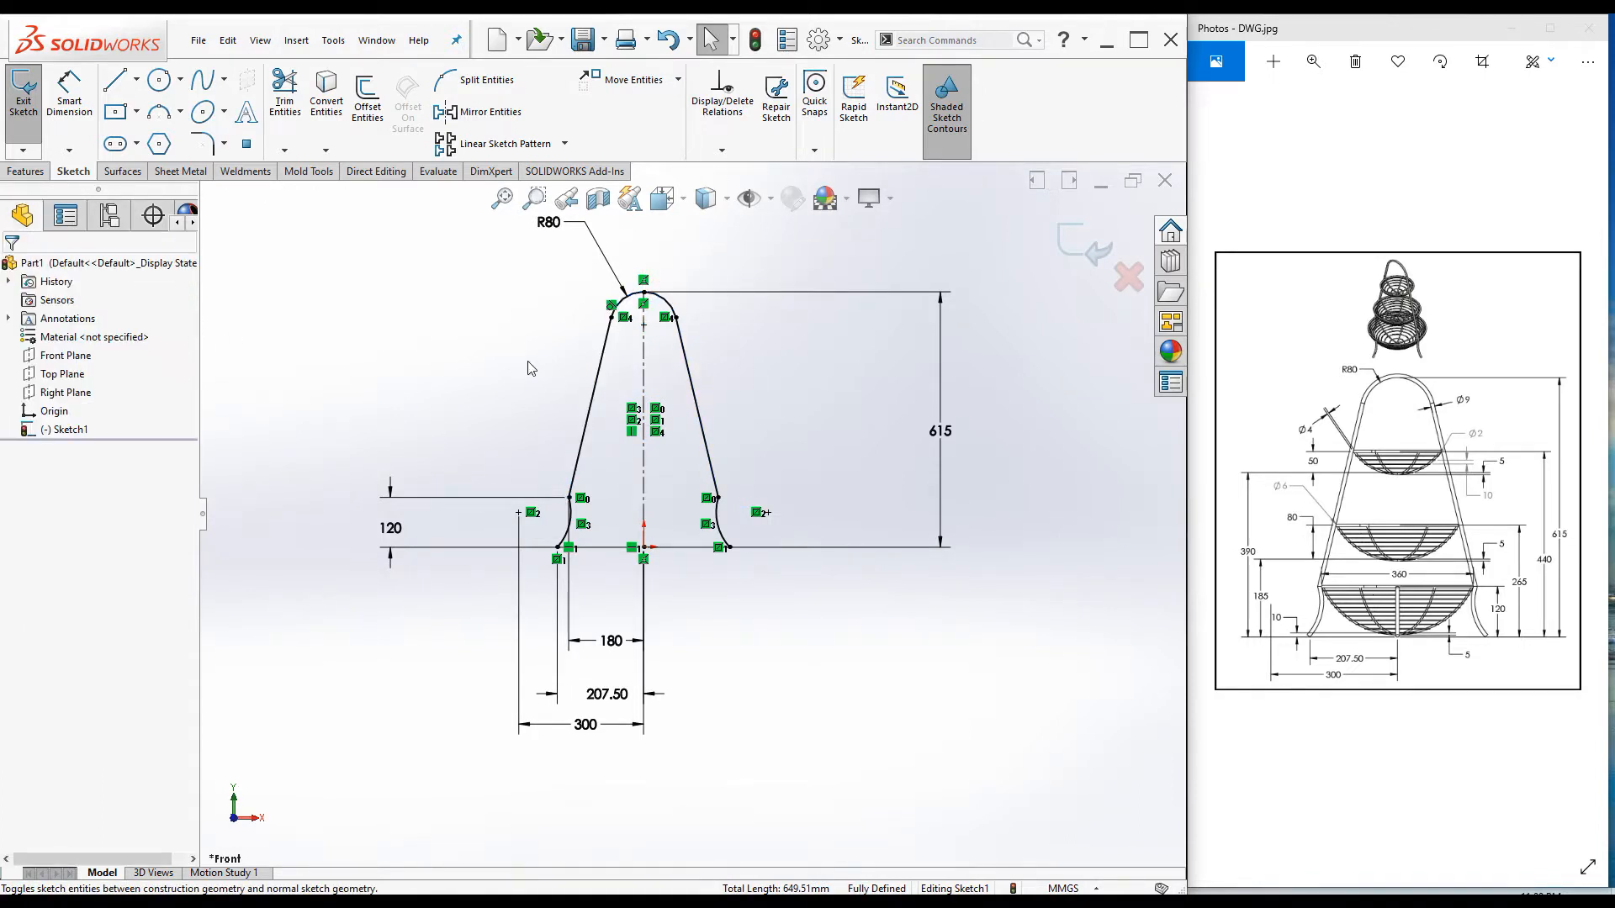
Step: Sketch a horizontal construction line from the left arc's lower endpoint to the right arc's lower endpoint, through the origin
{"action": "key", "text": "f"}
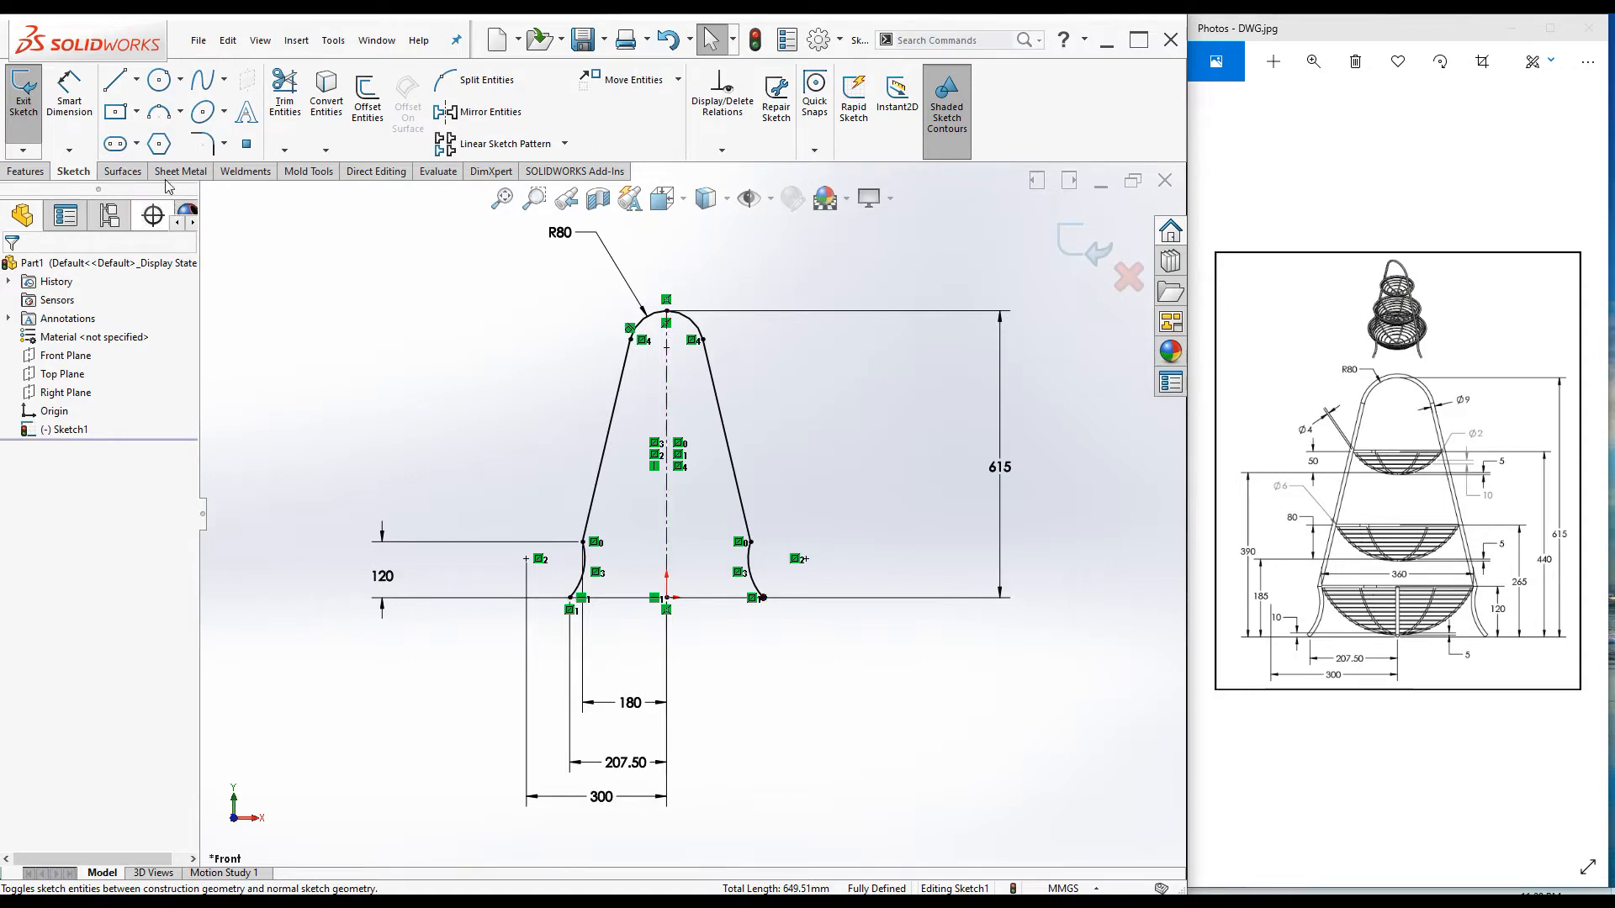
{"action": "left_click", "coordinate": [114, 80]}
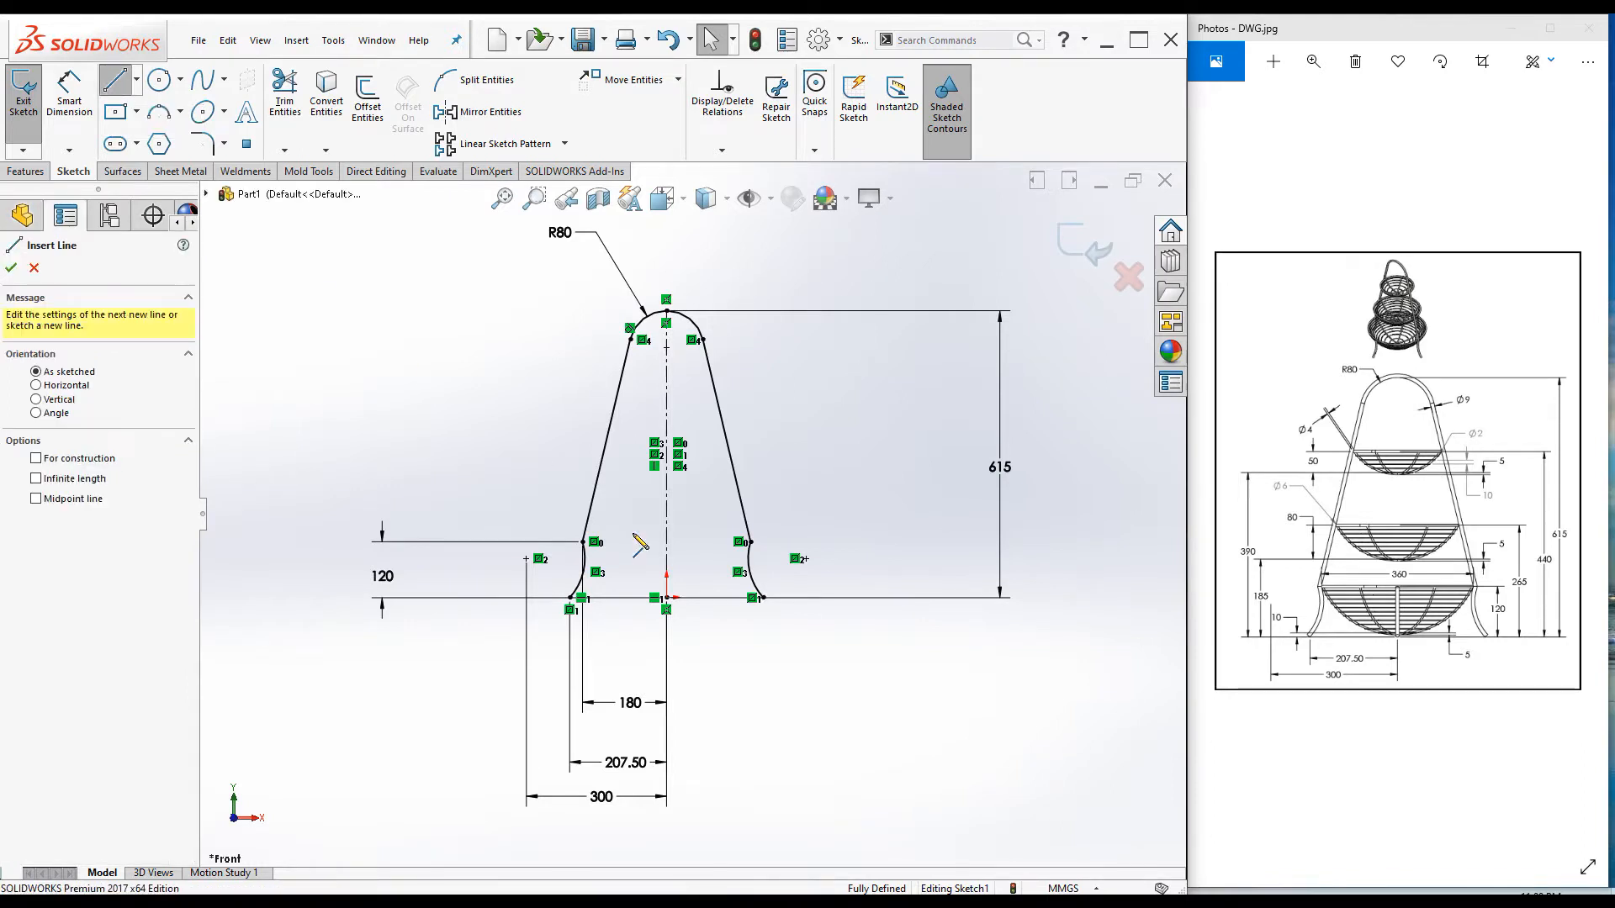
{"action": "left_click", "coordinate": [36, 458]}
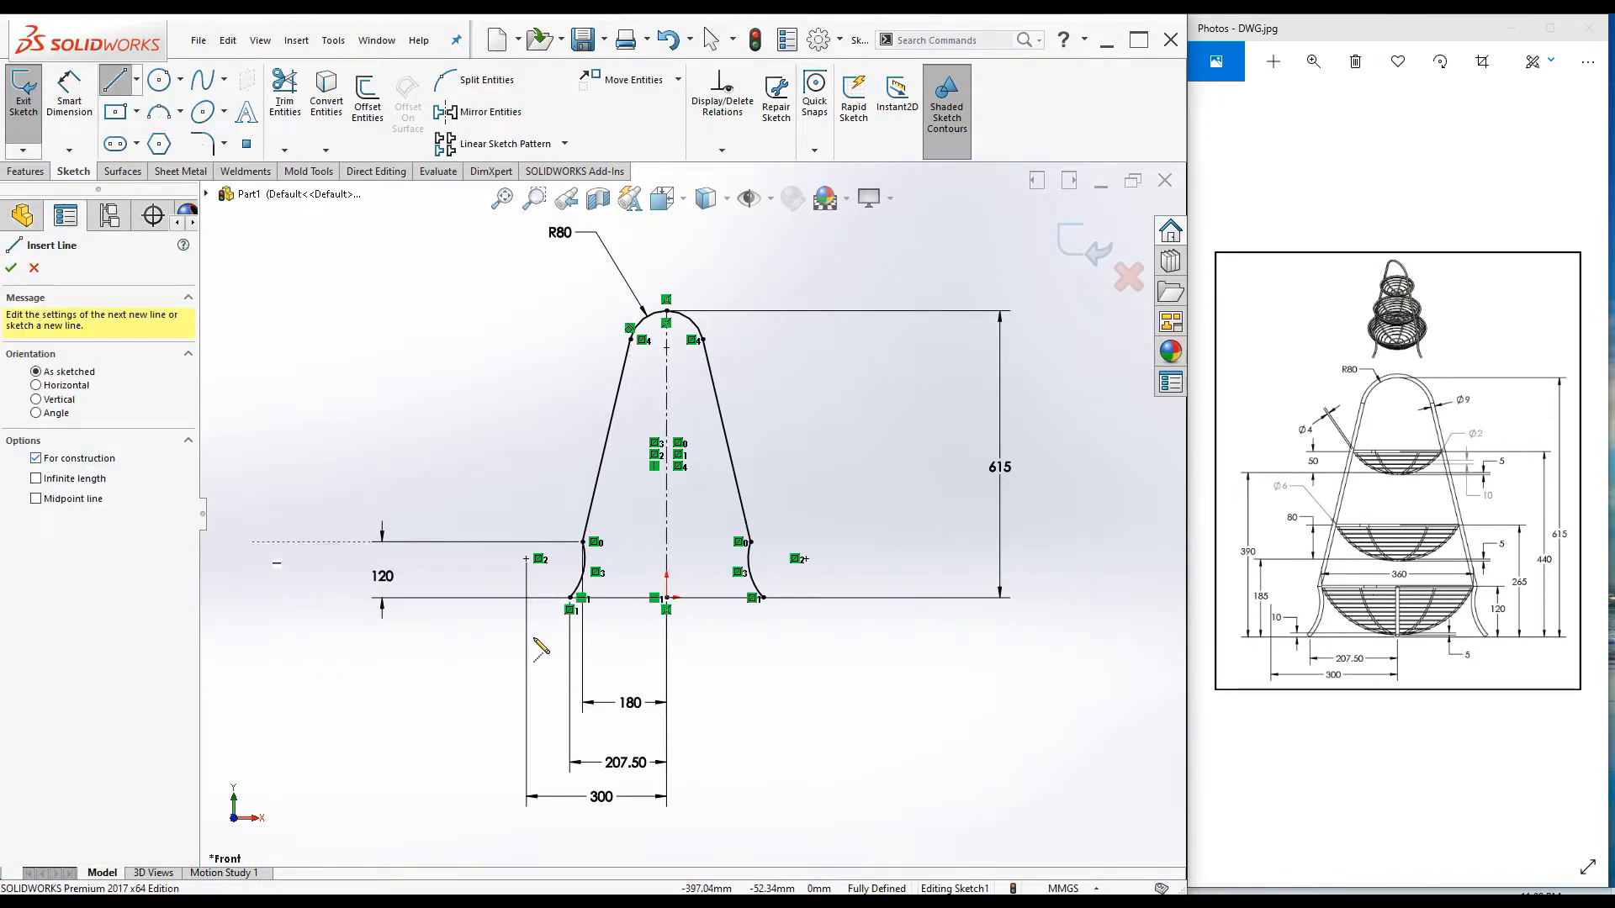
{"action": "left_click", "coordinate": [571, 597]}
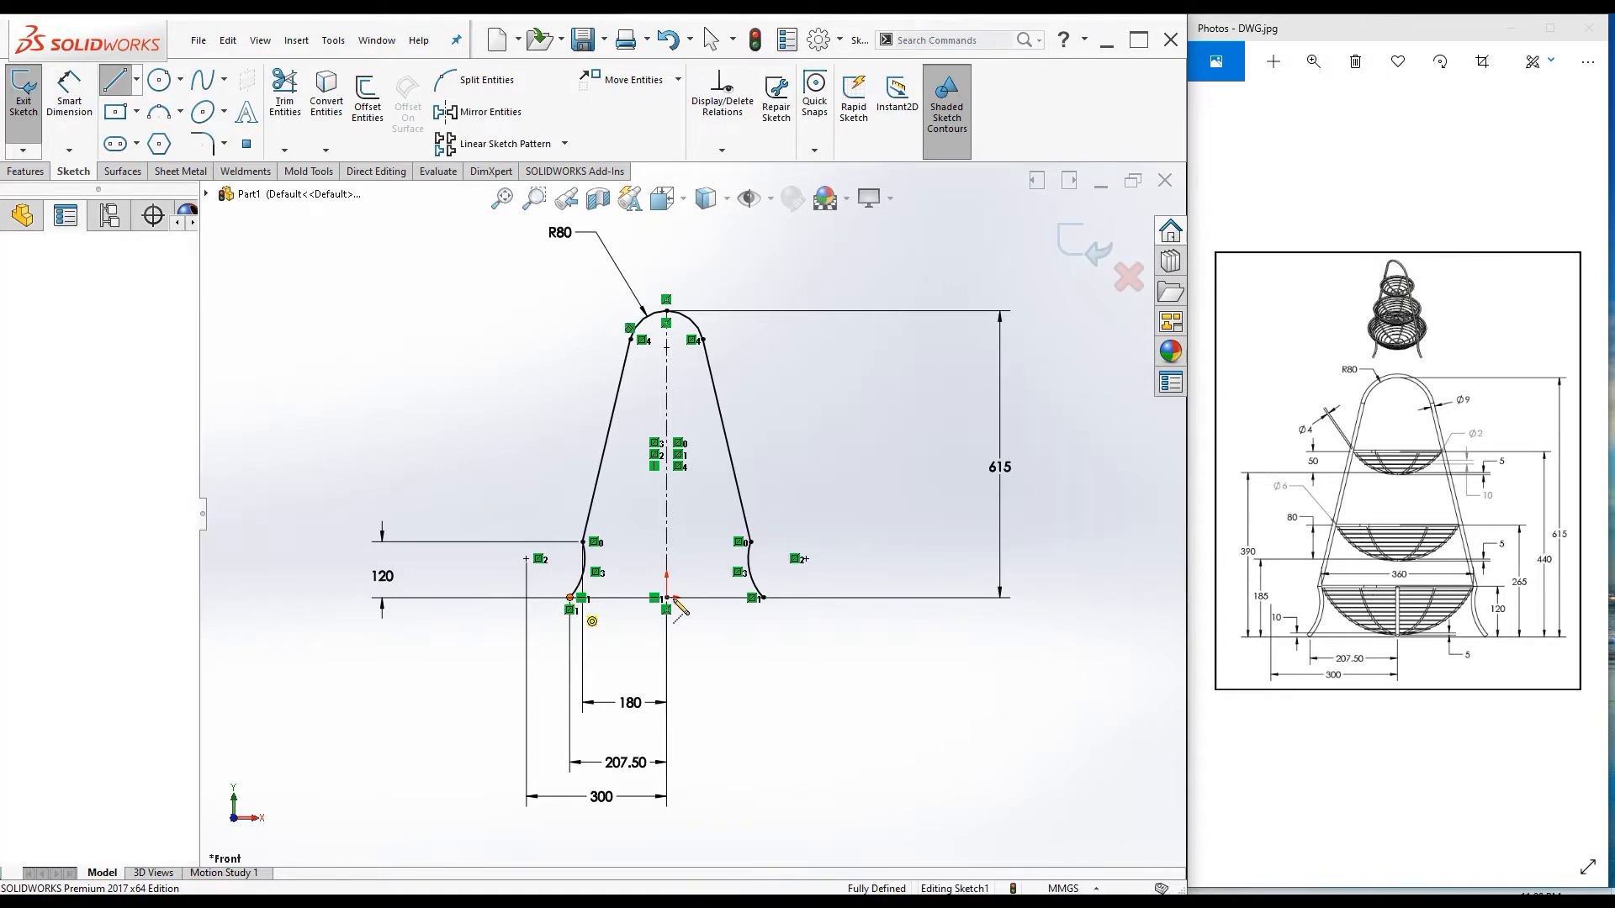
{"action": "left_click", "coordinate": [763, 598]}
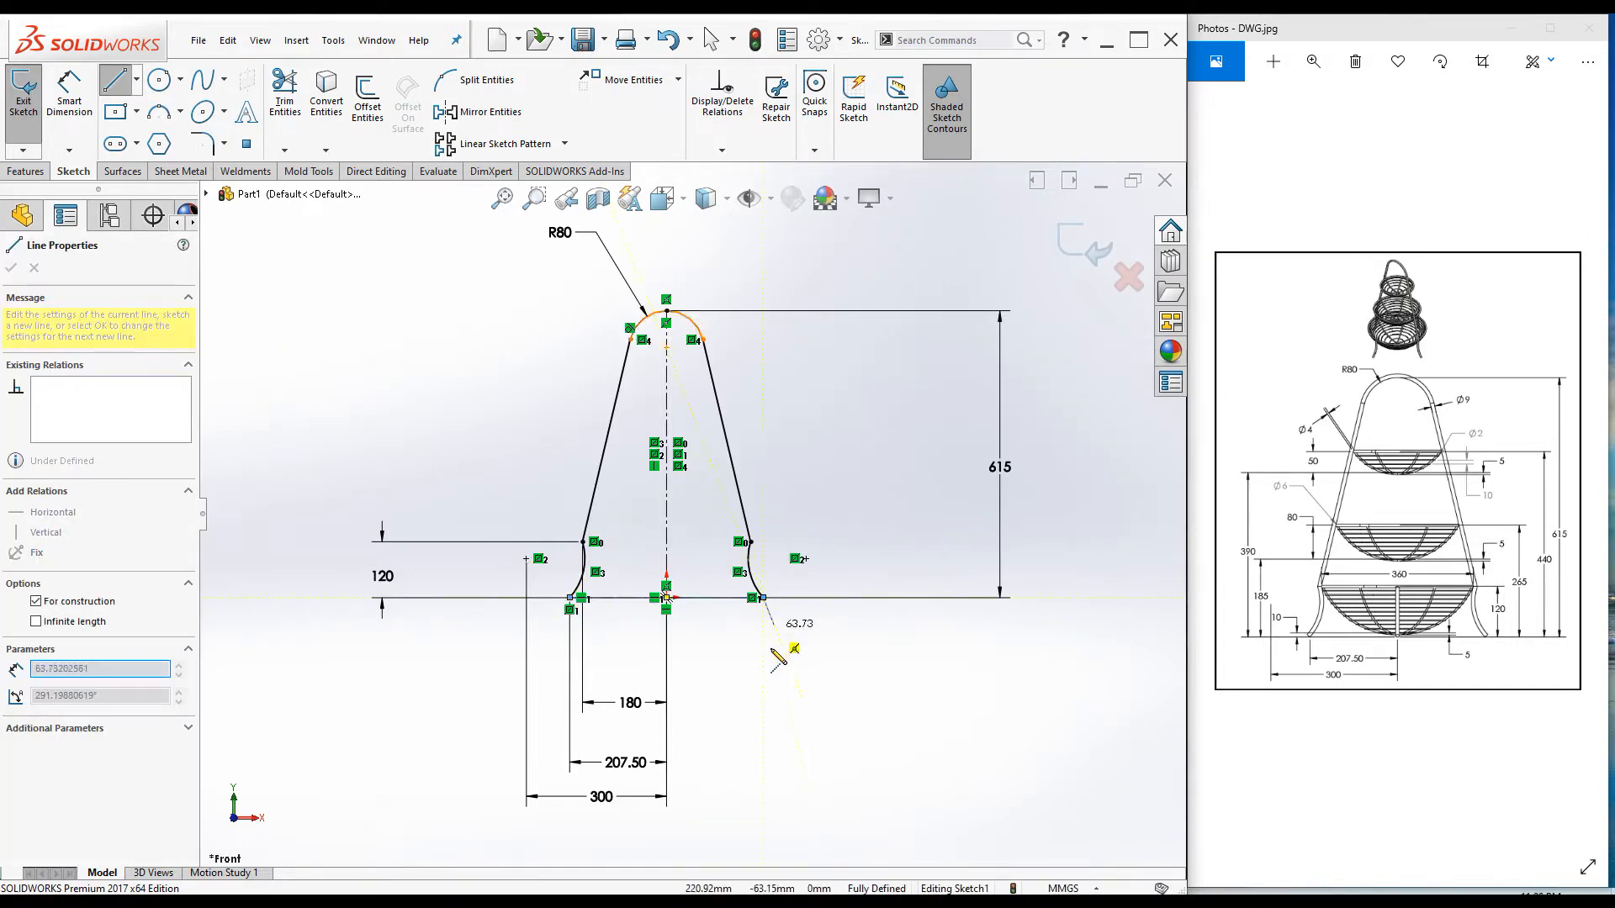
{"action": "key", "text": "Escape"}
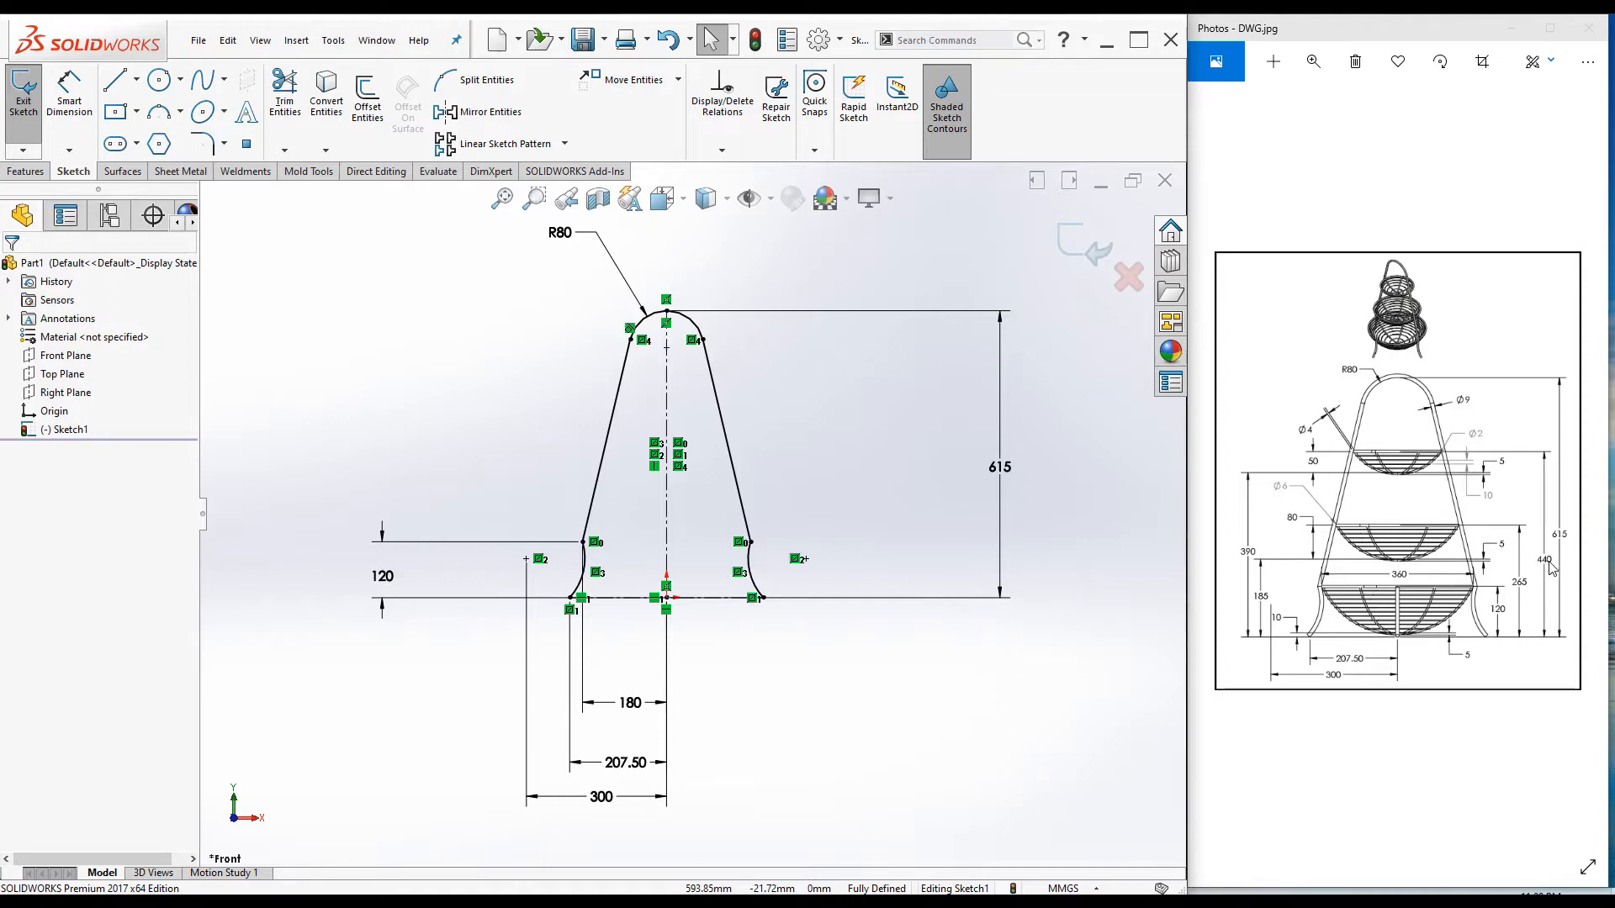
Step: Offset the horizontal construction line at the frame's base 120 mm upward
{"action": "left_click", "coordinate": [714, 598]}
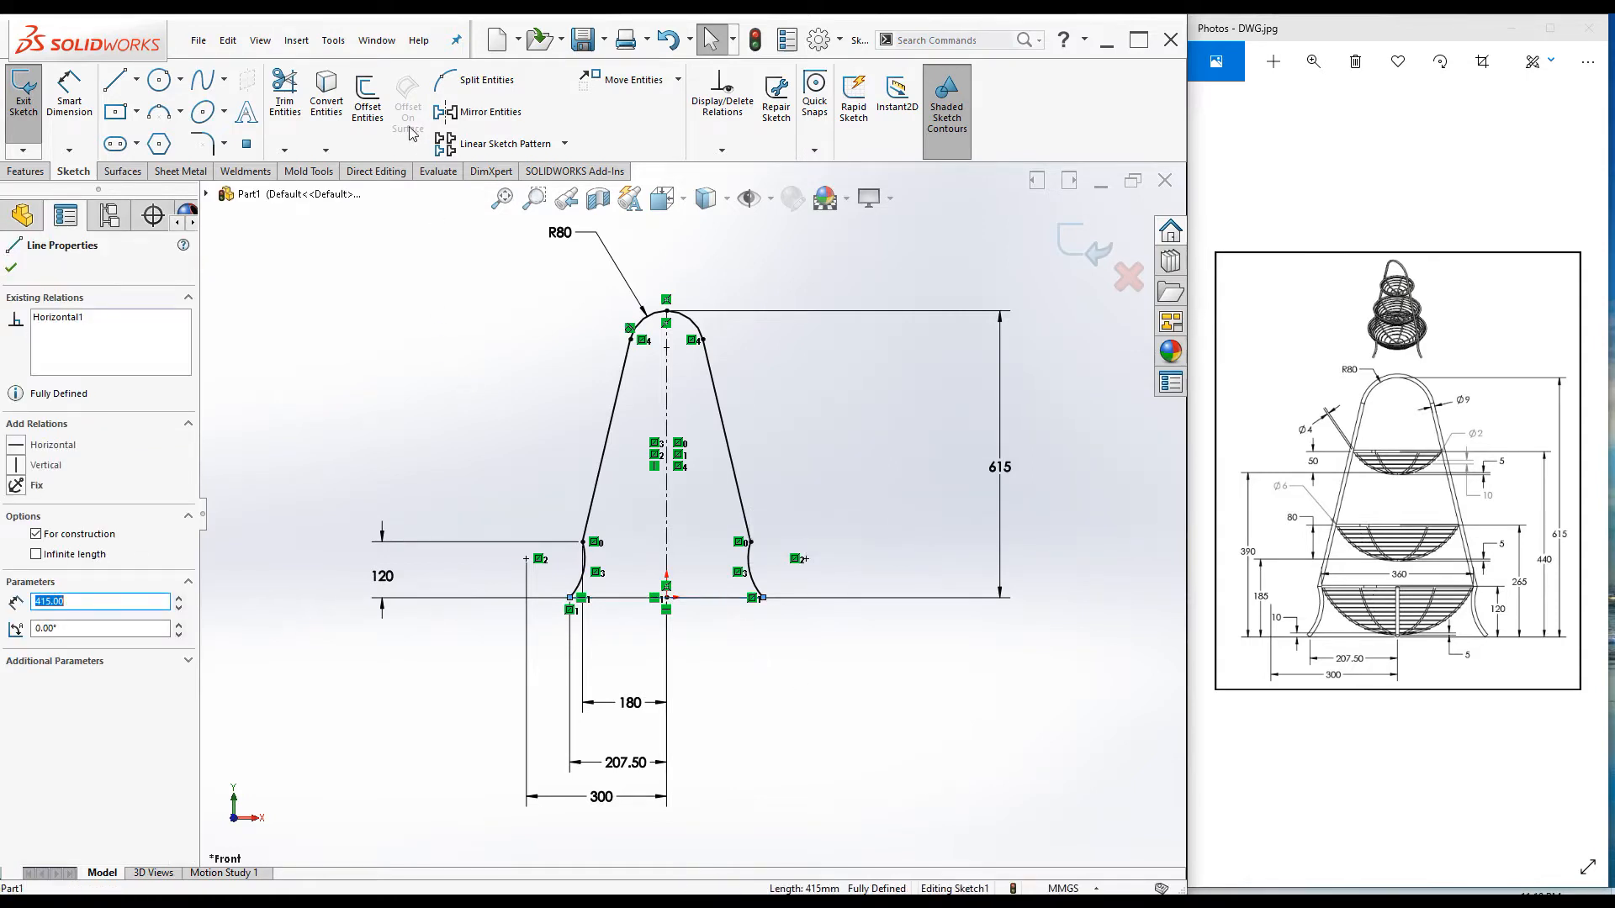
{"action": "left_click", "coordinate": [368, 96]}
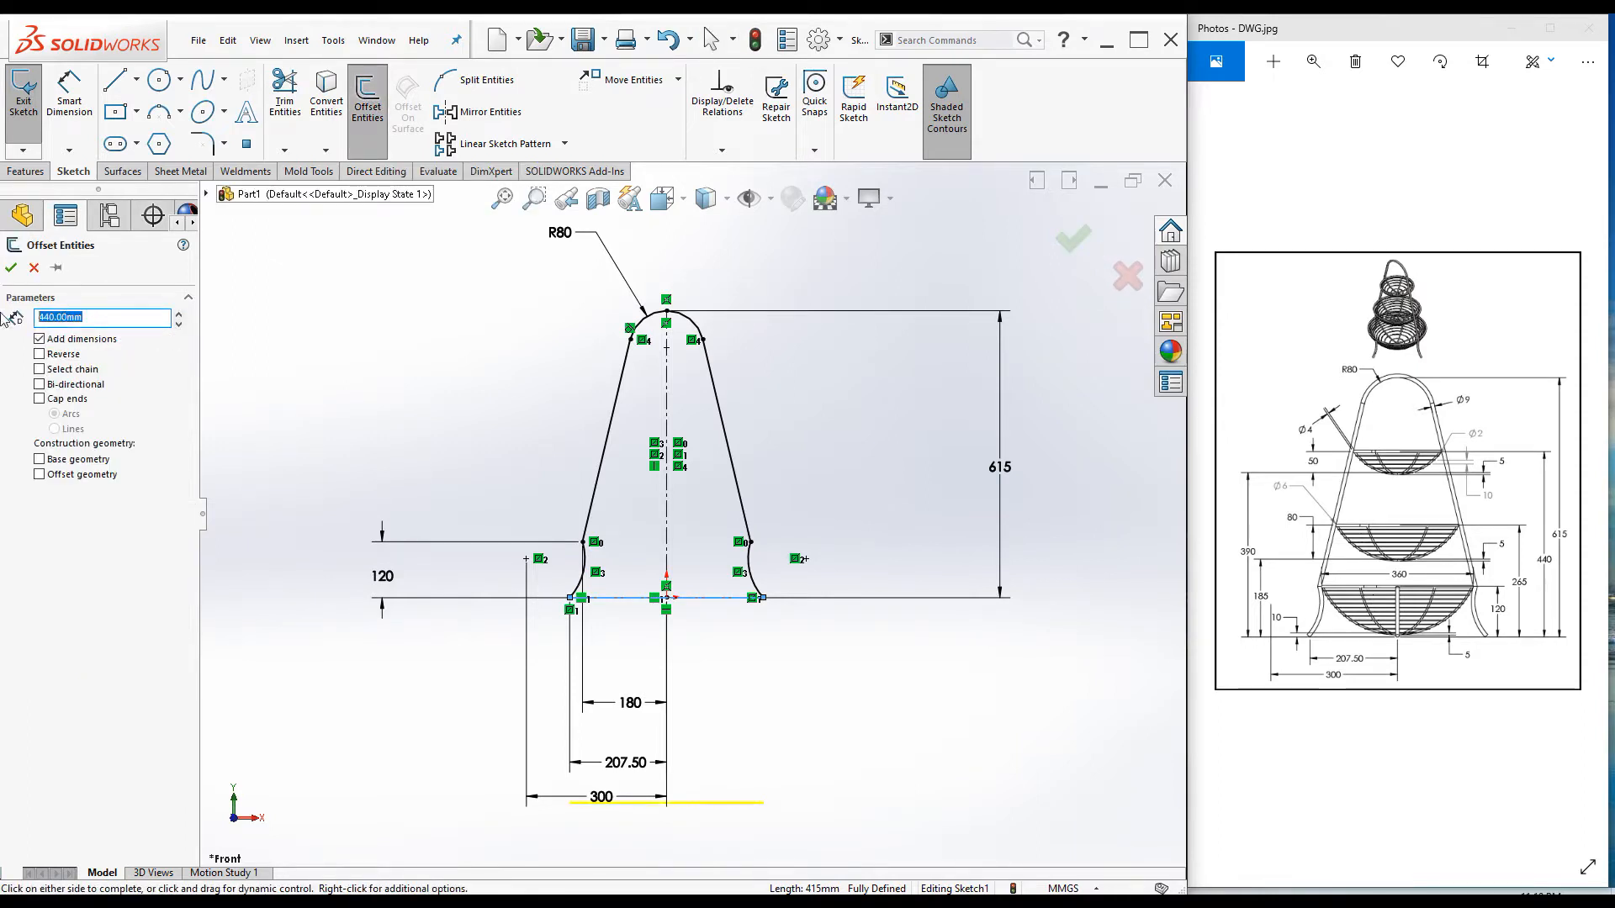
{"action": "type", "text": "120"}
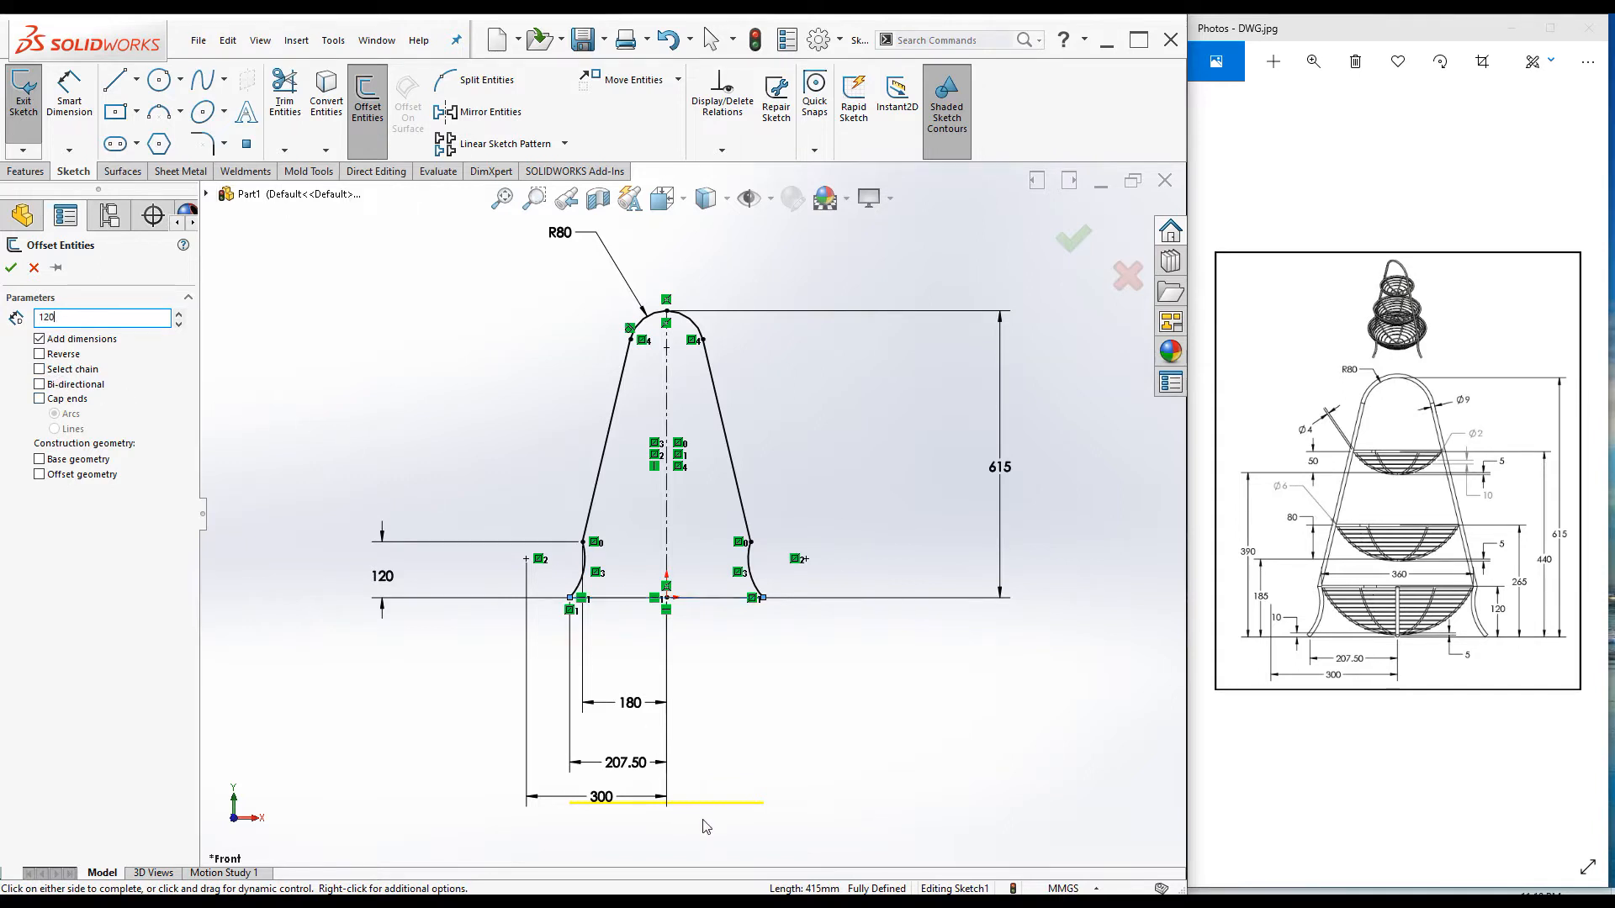
{"action": "key", "text": "Return"}
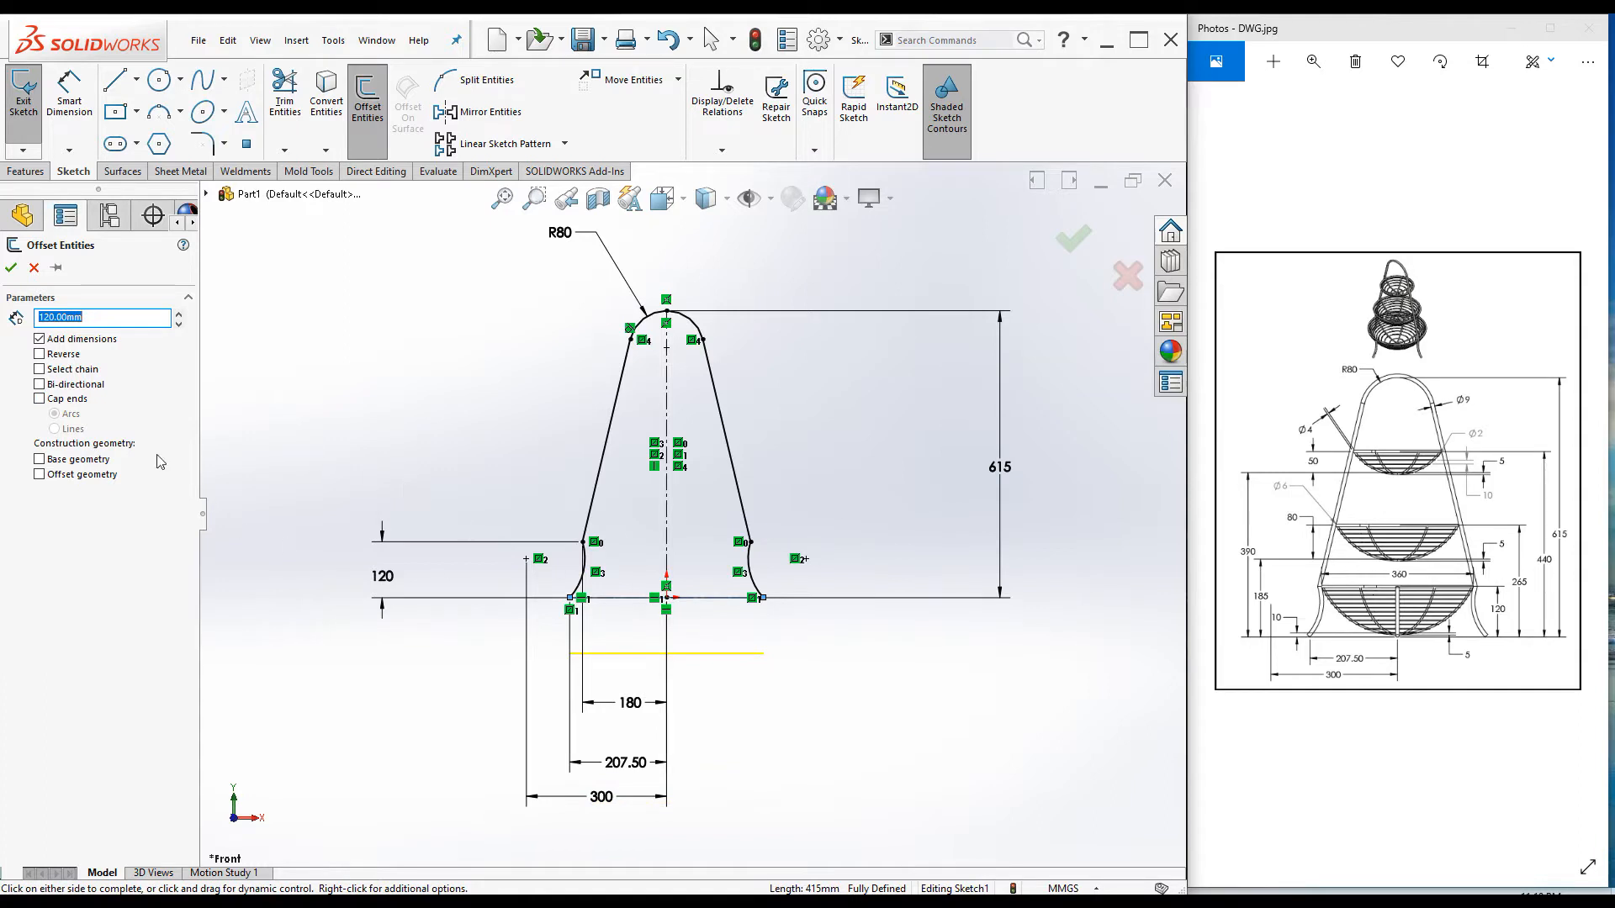
{"action": "left_click", "coordinate": [48, 356]}
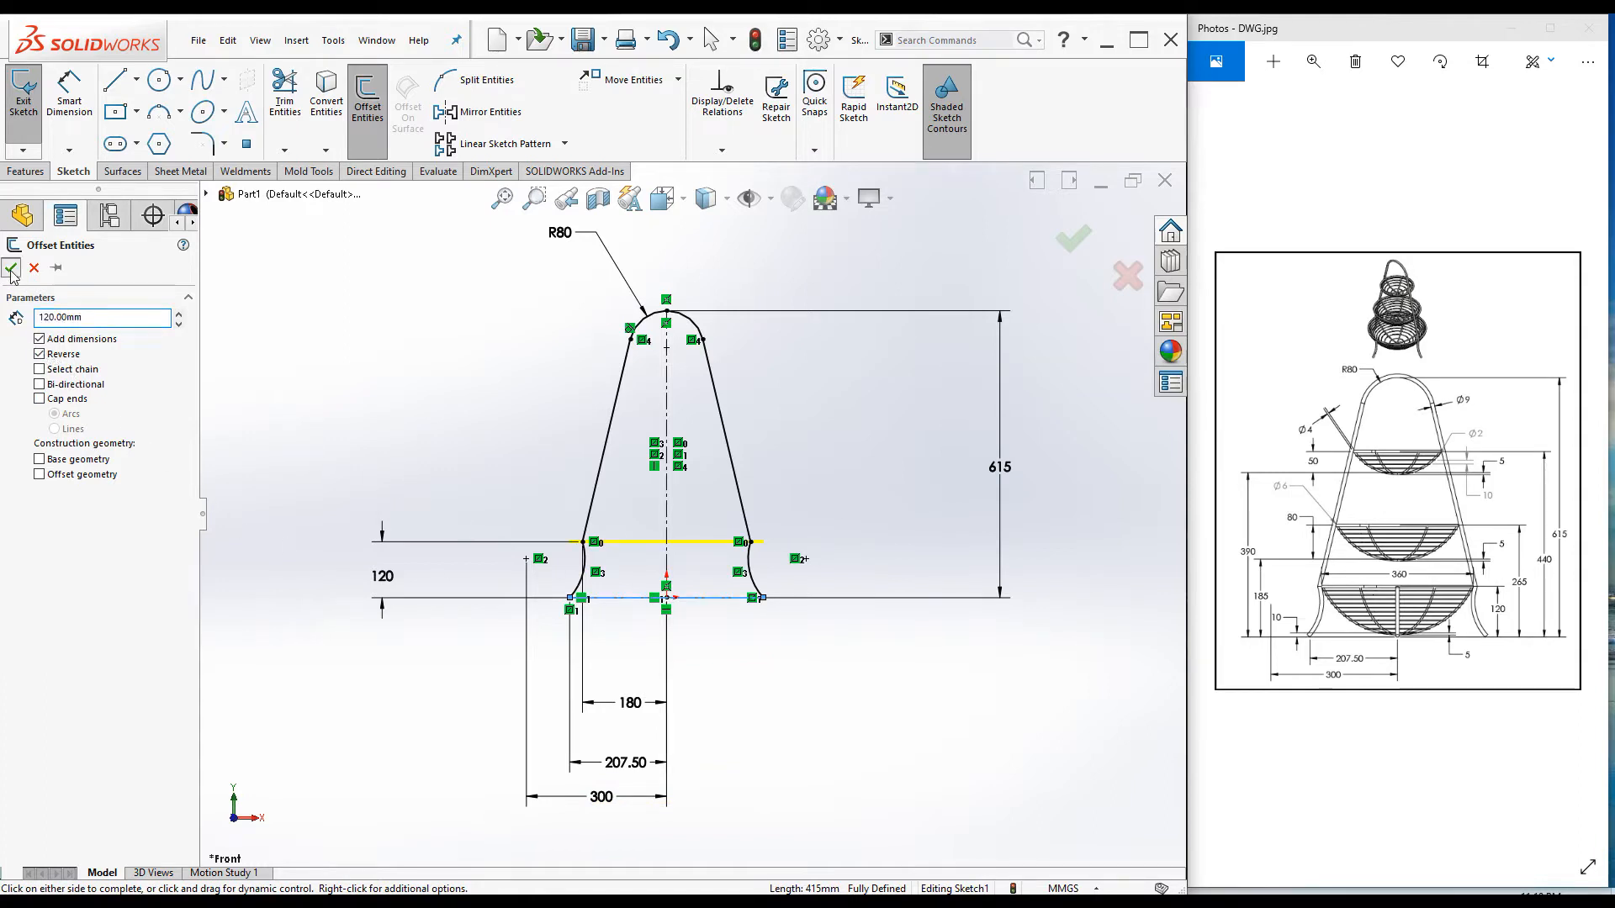
{"action": "left_click", "coordinate": [11, 267]}
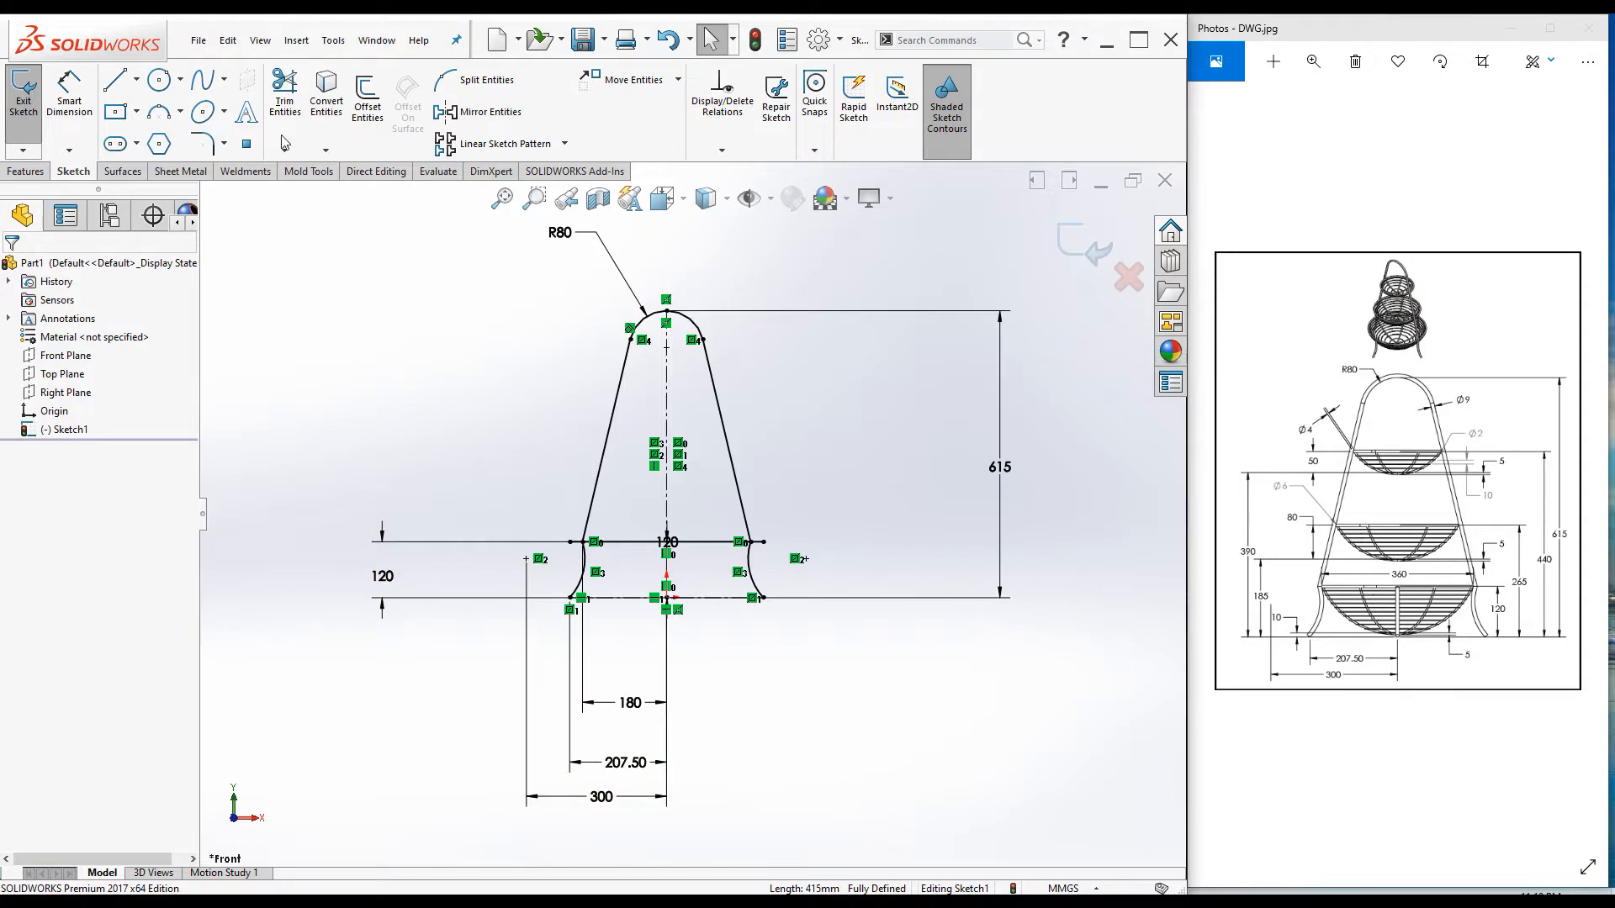
Step: Offset the base construction line 265 mm upward for the middle basket's rim level
{"action": "left_click", "coordinate": [708, 598]}
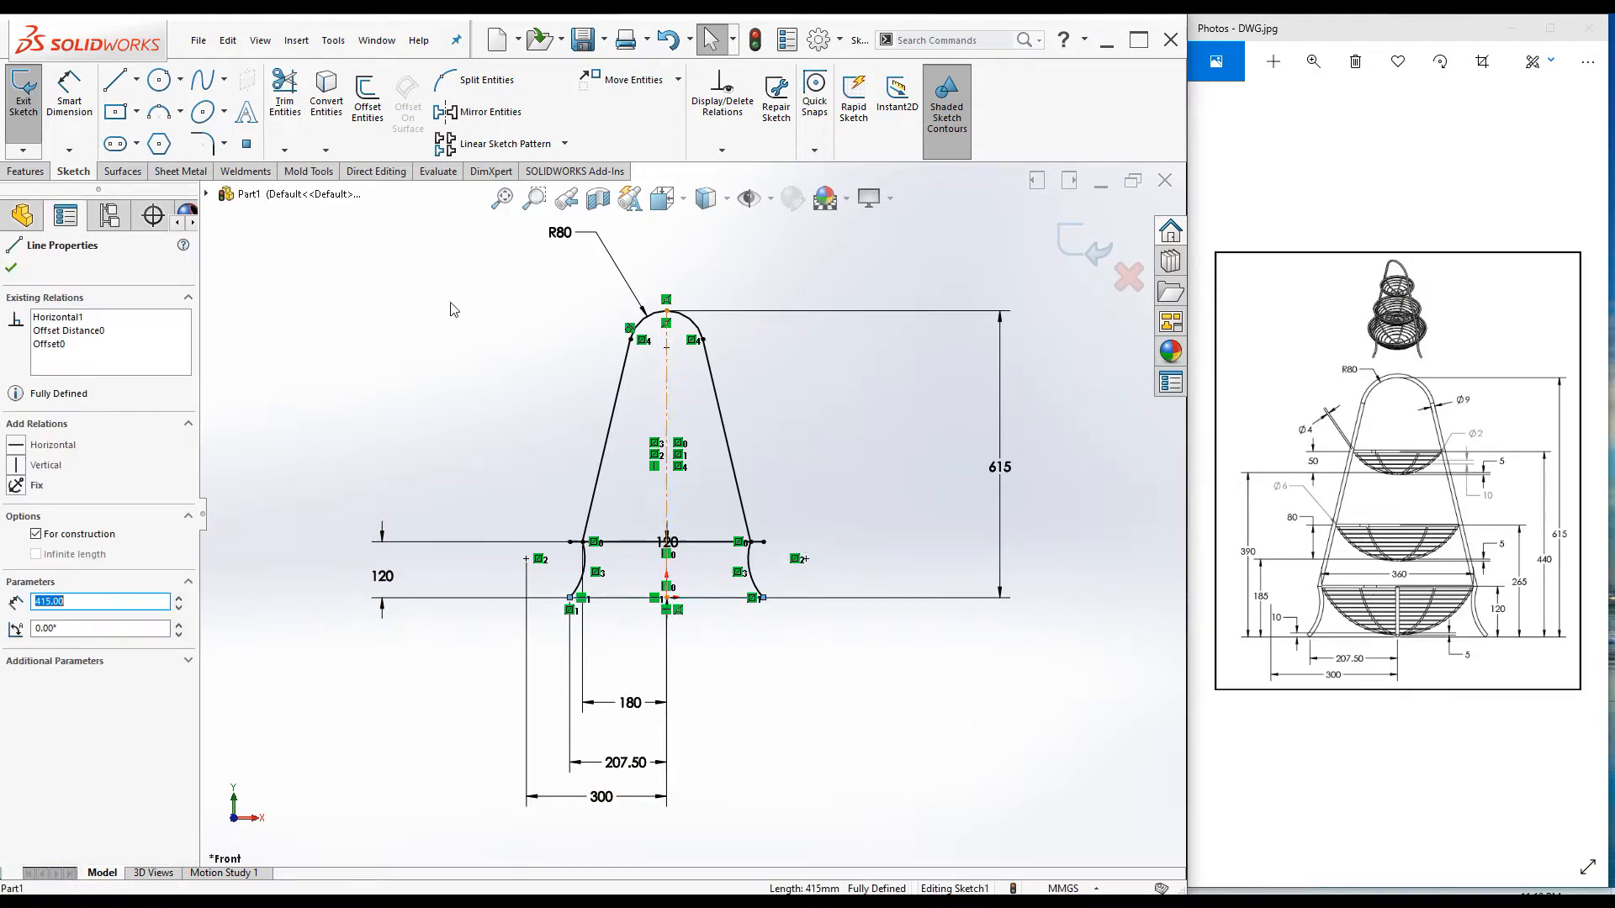
{"action": "left_click", "coordinate": [367, 103]}
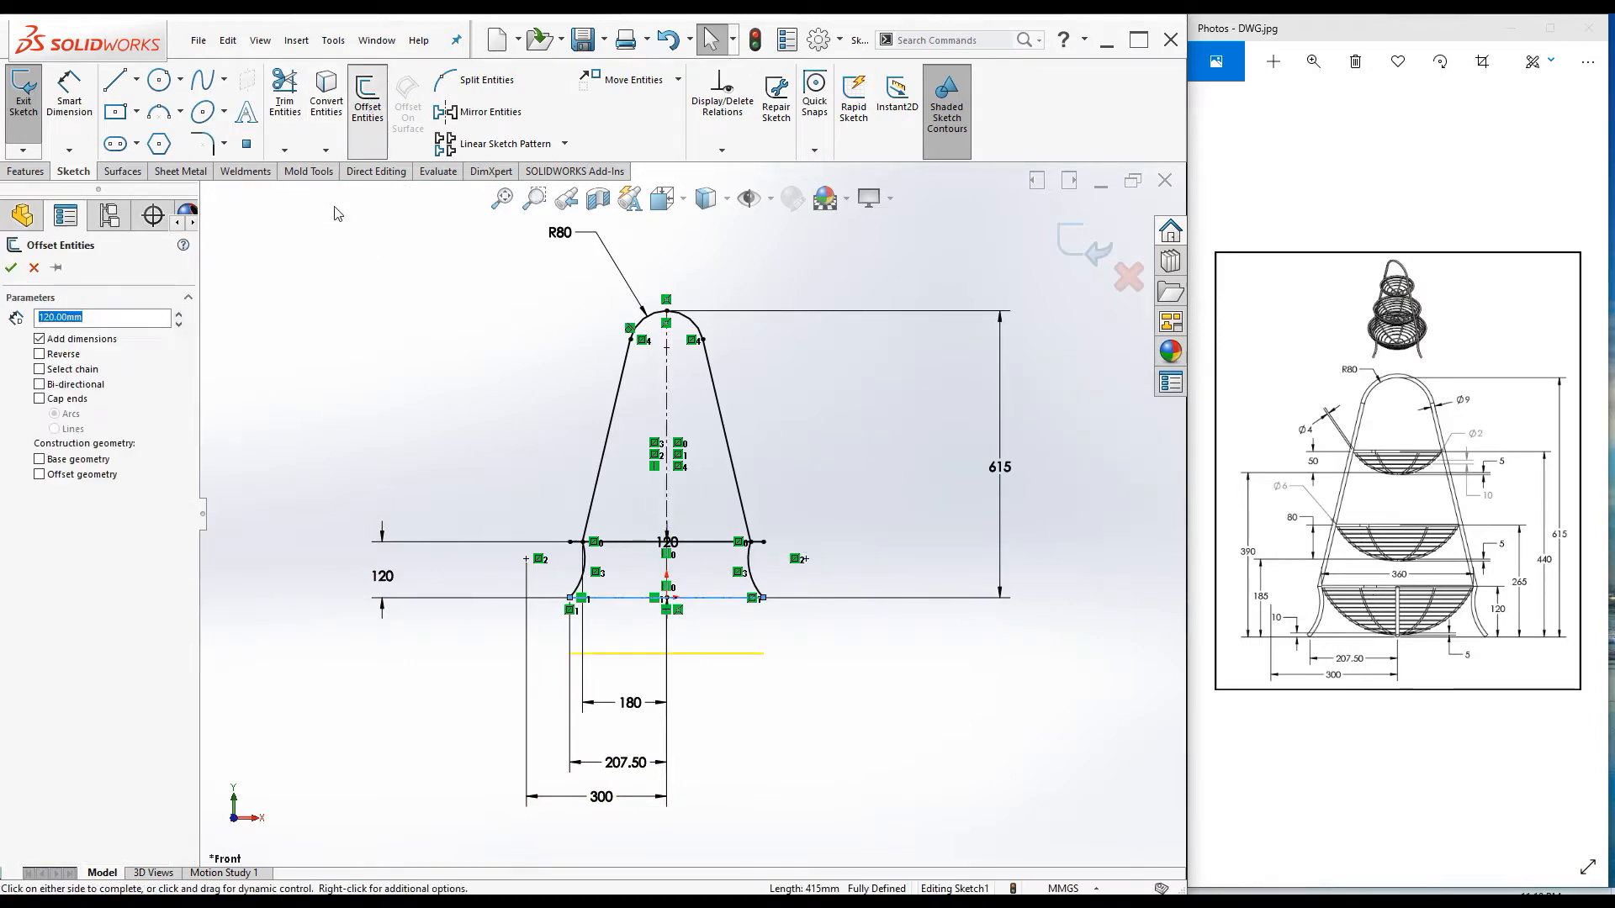
{"action": "type", "text": "265"}
{"action": "key", "text": "Return"}
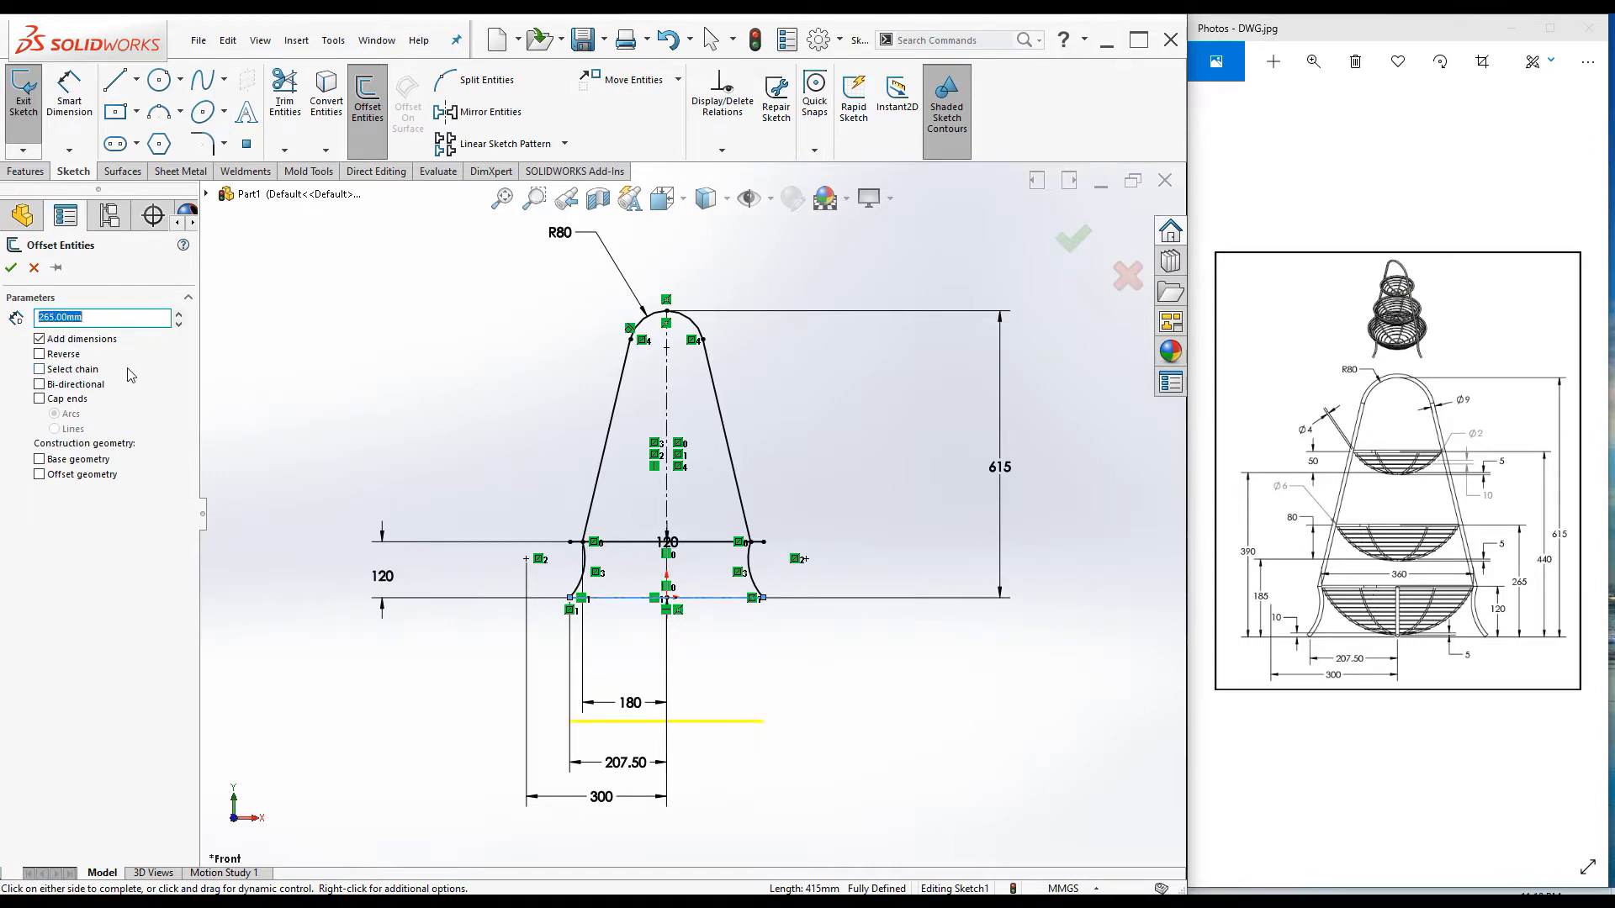
{"action": "left_click", "coordinate": [39, 354]}
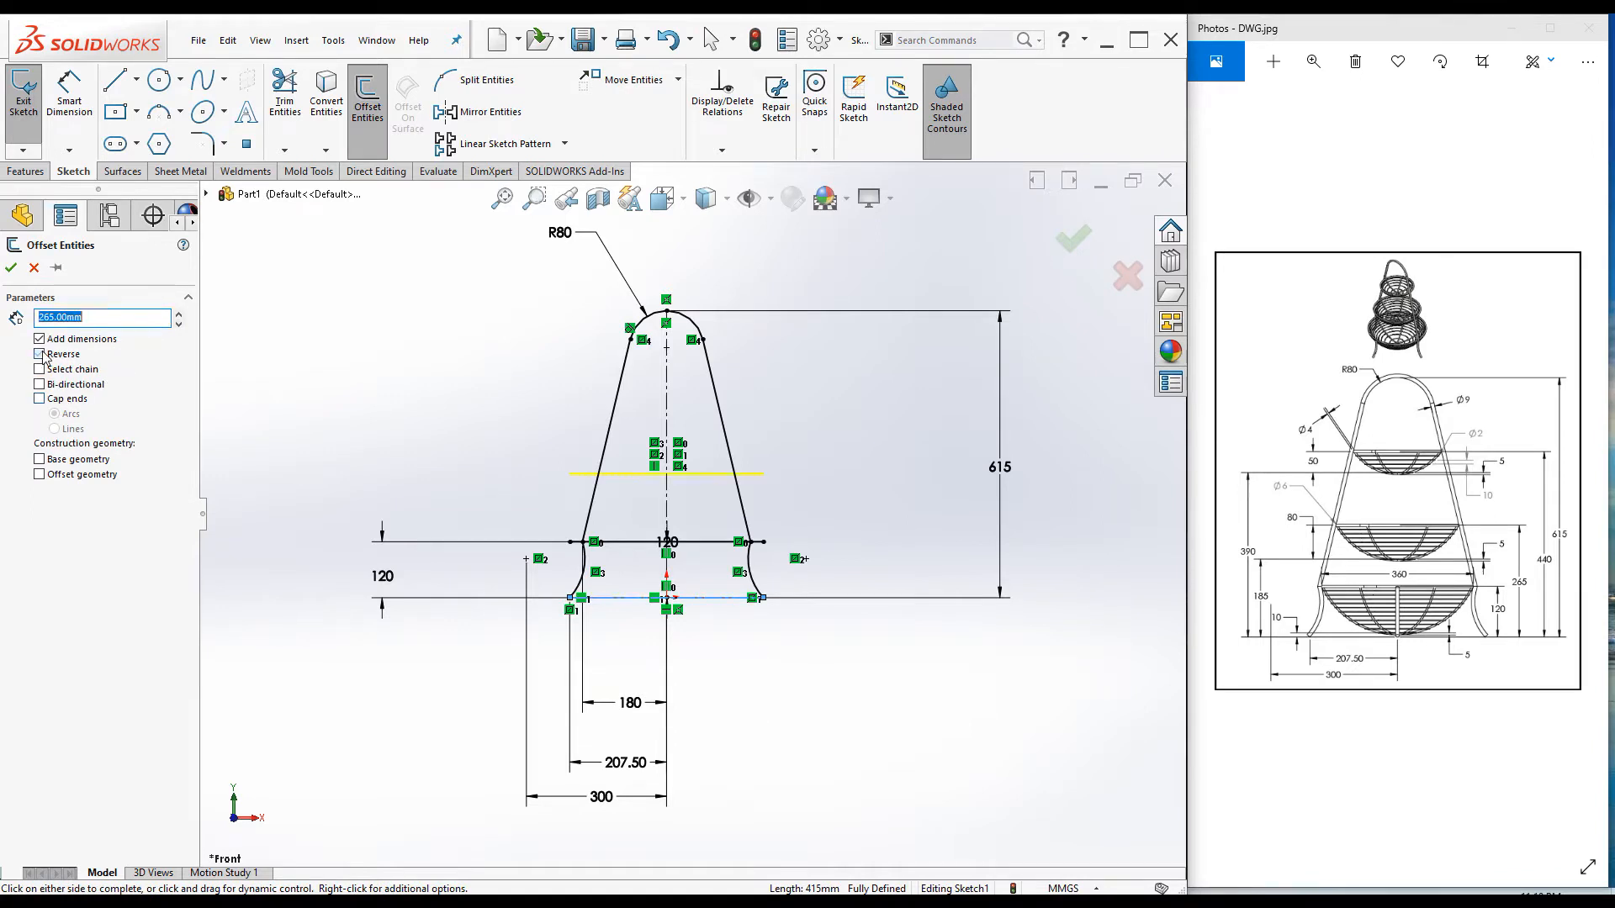
{"action": "left_click", "coordinate": [11, 268]}
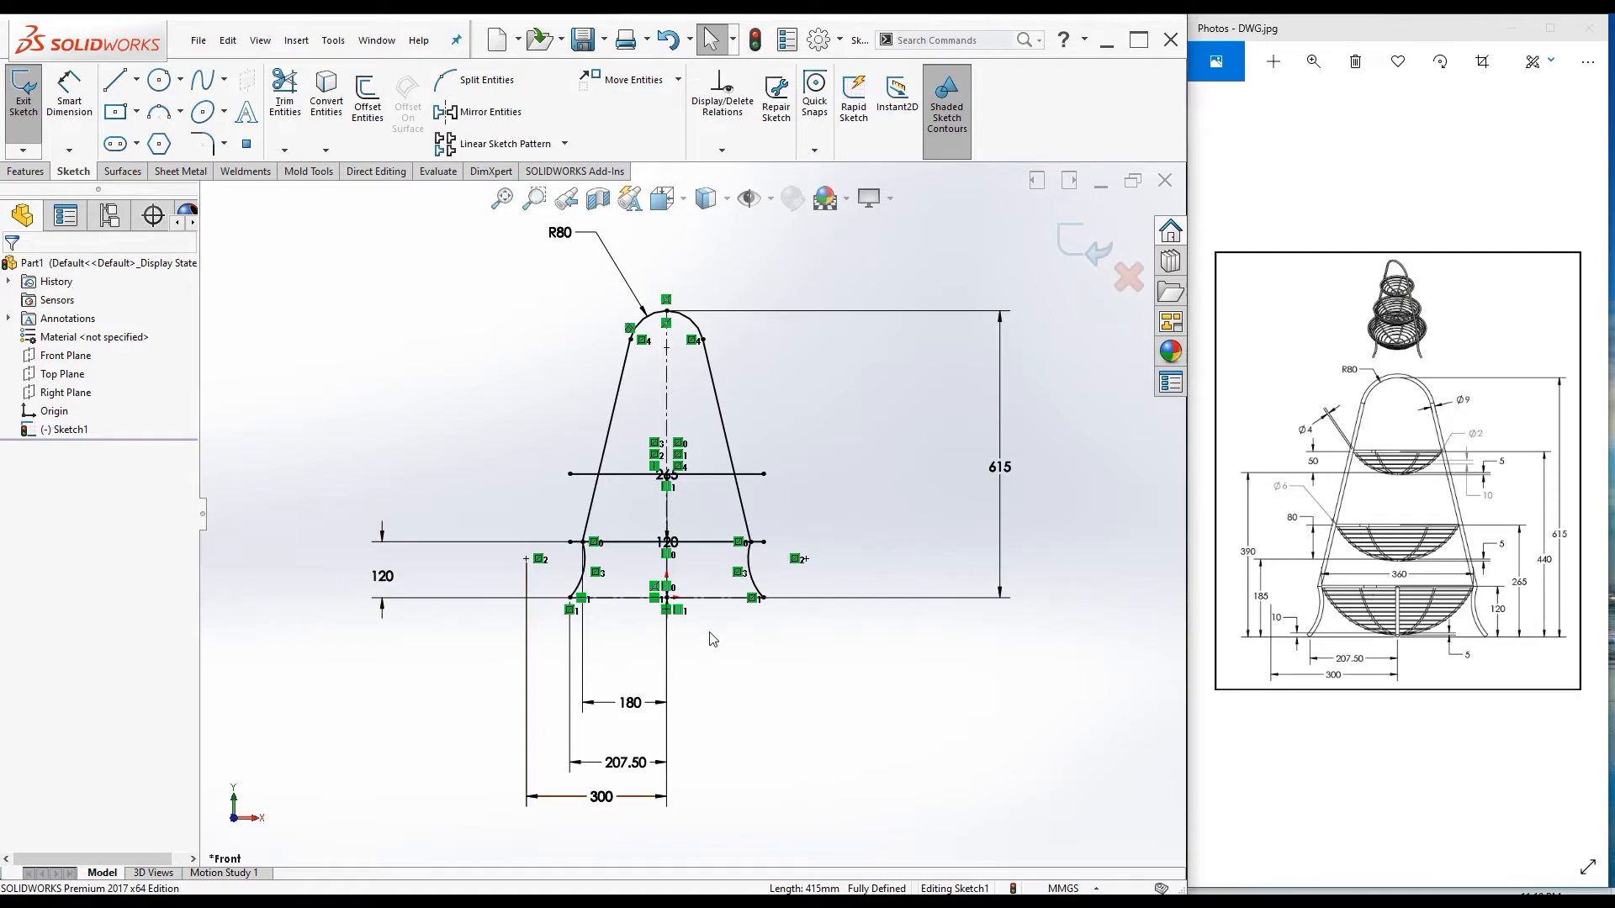
Step: Offset the base construction line 440 mm upward for the top basket's rim level
{"action": "left_click", "coordinate": [717, 598]}
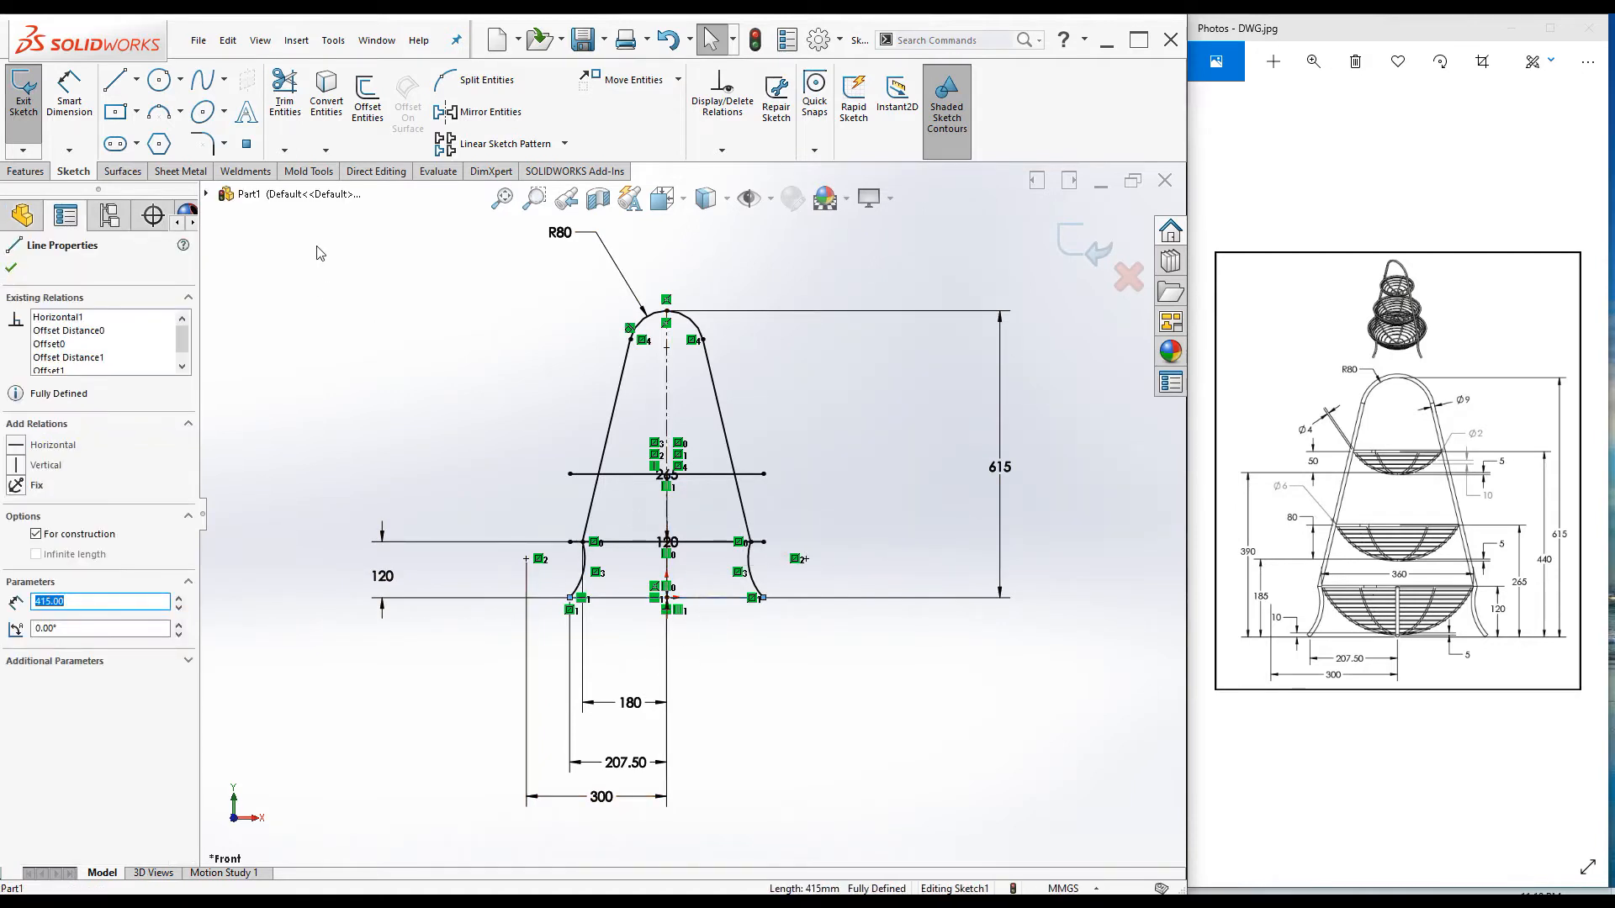
{"action": "left_click", "coordinate": [364, 97]}
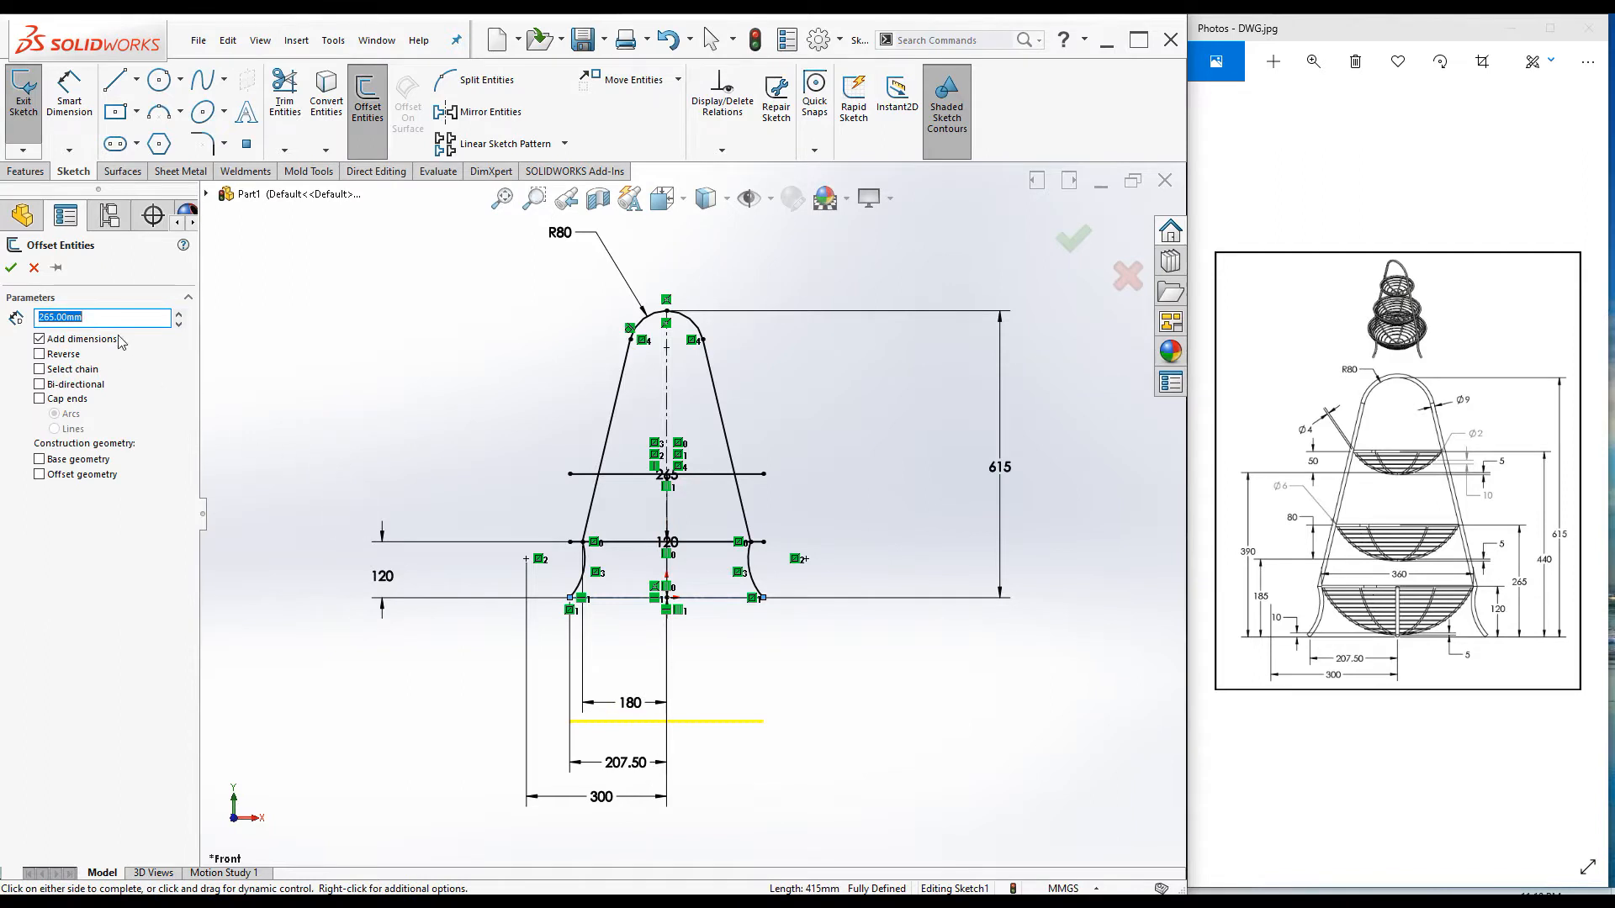
{"action": "left_click", "coordinate": [103, 317]}
{"action": "left_click_drag", "start_coordinate": [103, 318], "coordinate": [16, 317]}
{"action": "type", "text": "440"}
{"action": "key", "text": "Return"}
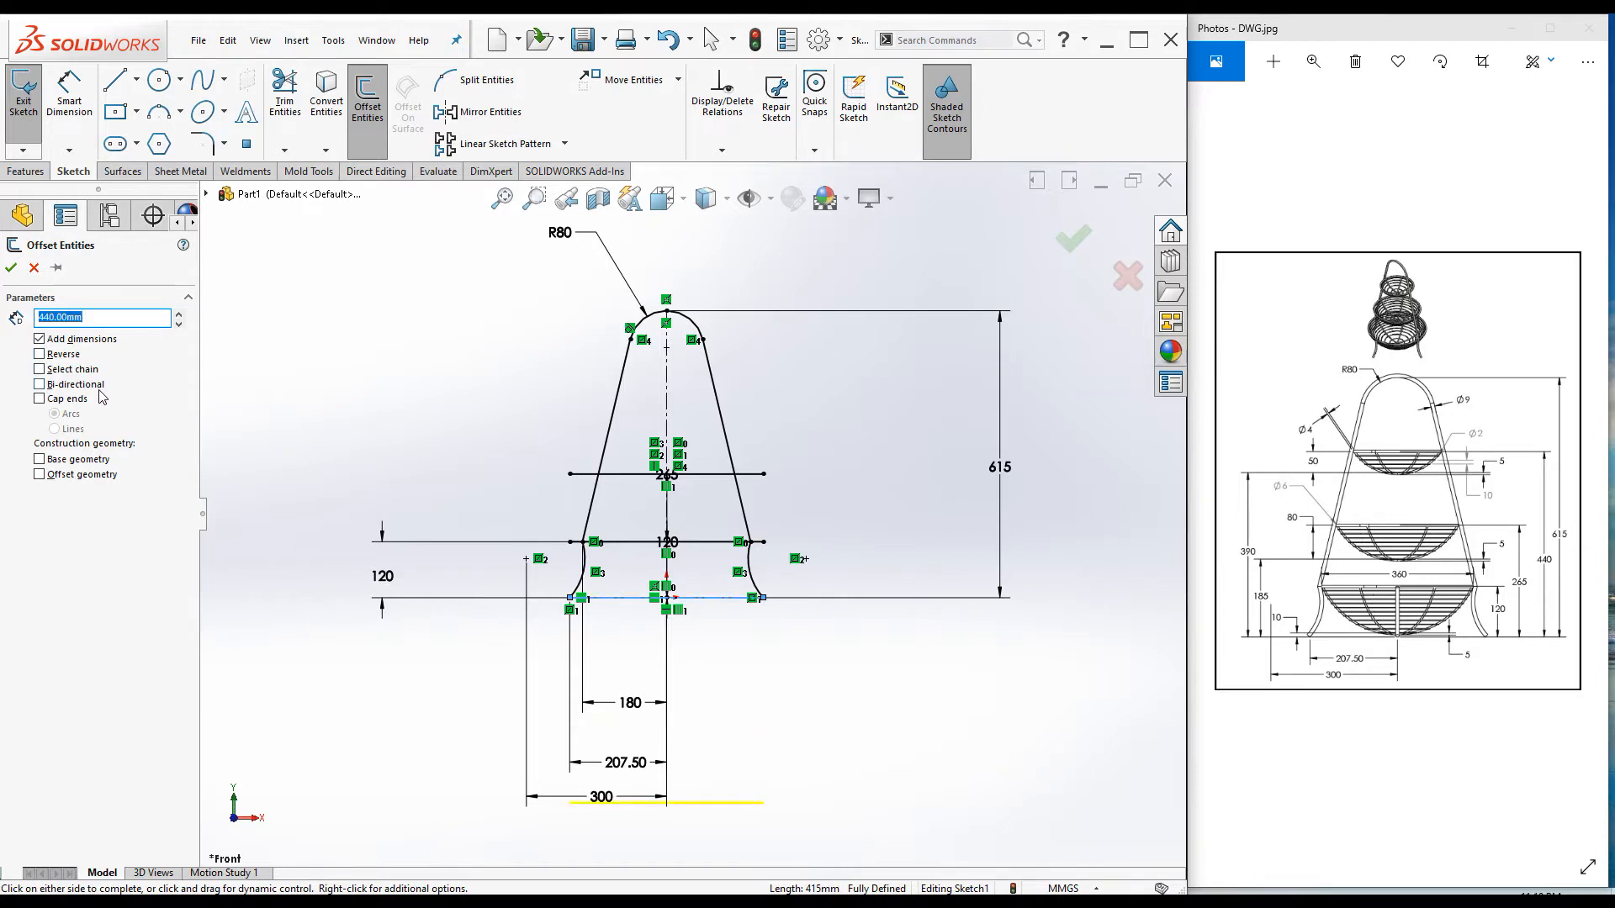
{"action": "left_click", "coordinate": [39, 354]}
{"action": "left_click", "coordinate": [8, 269]}
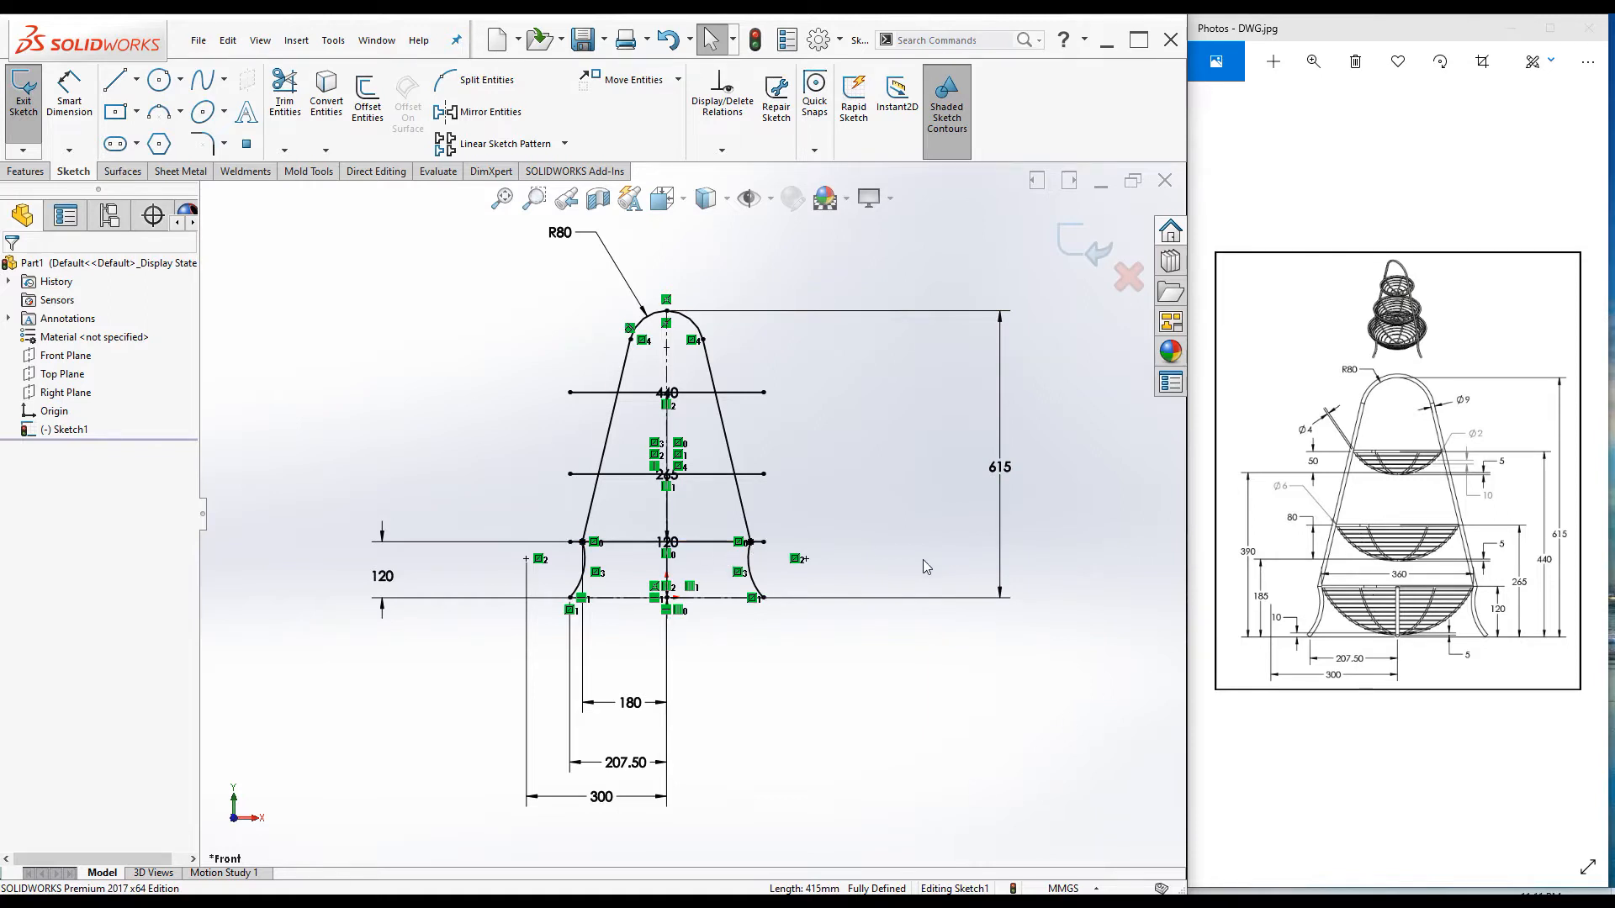
Step: Linear-pattern the 120 mm level line downward along the Y-axis with 12 instances at 10 mm spacing, keeping one instance along X
{"action": "left_click", "coordinate": [705, 542]}
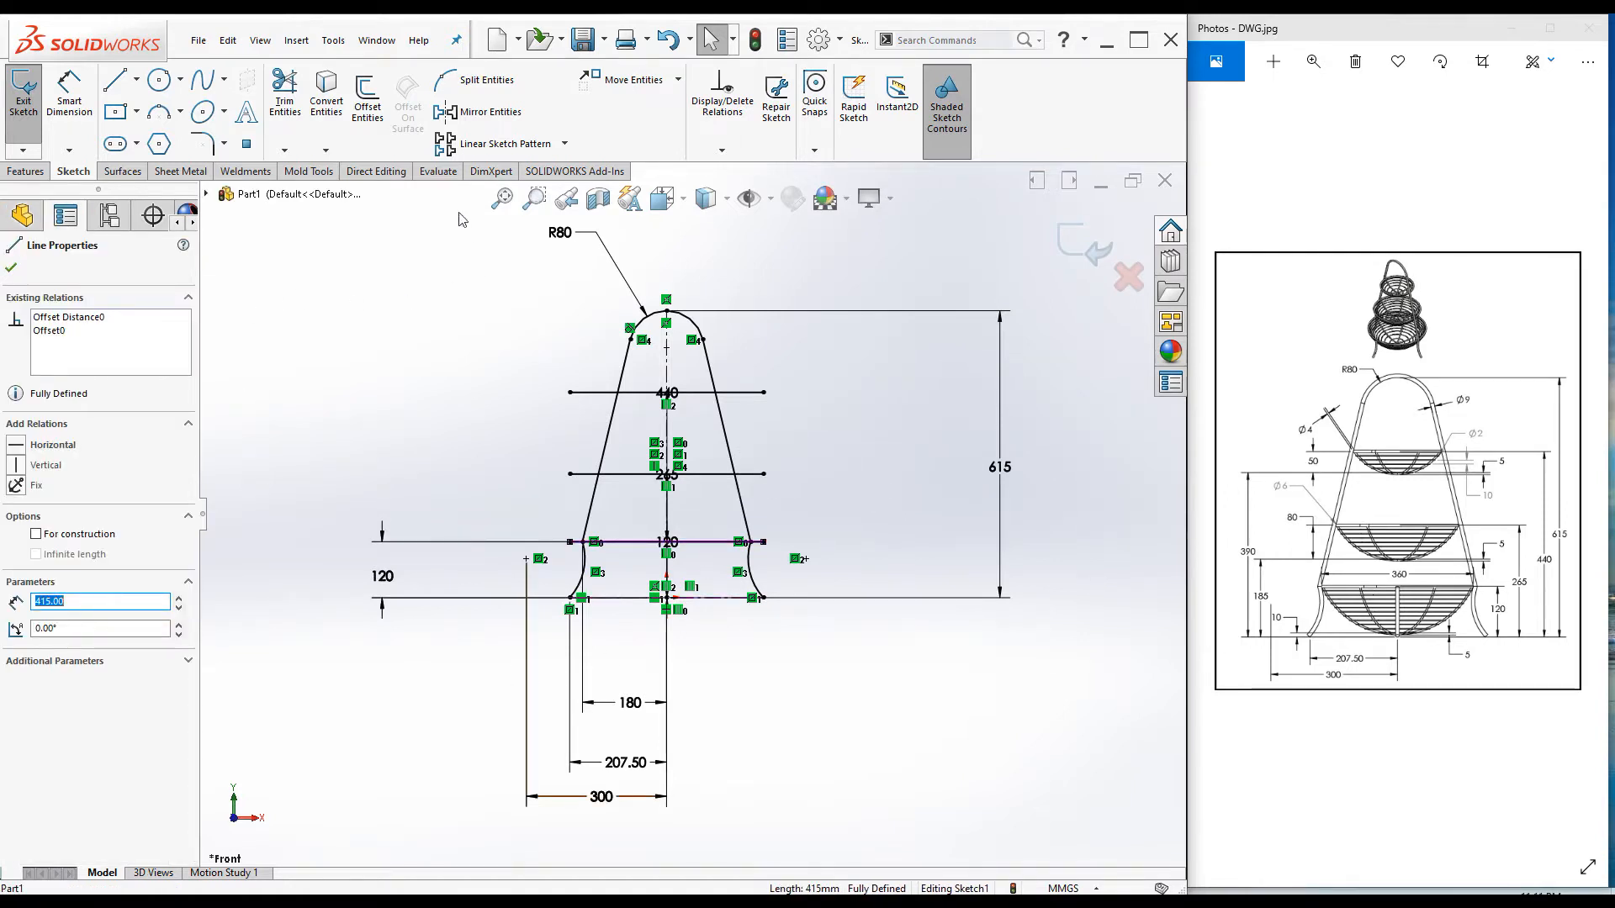
{"action": "left_click", "coordinate": [460, 146]}
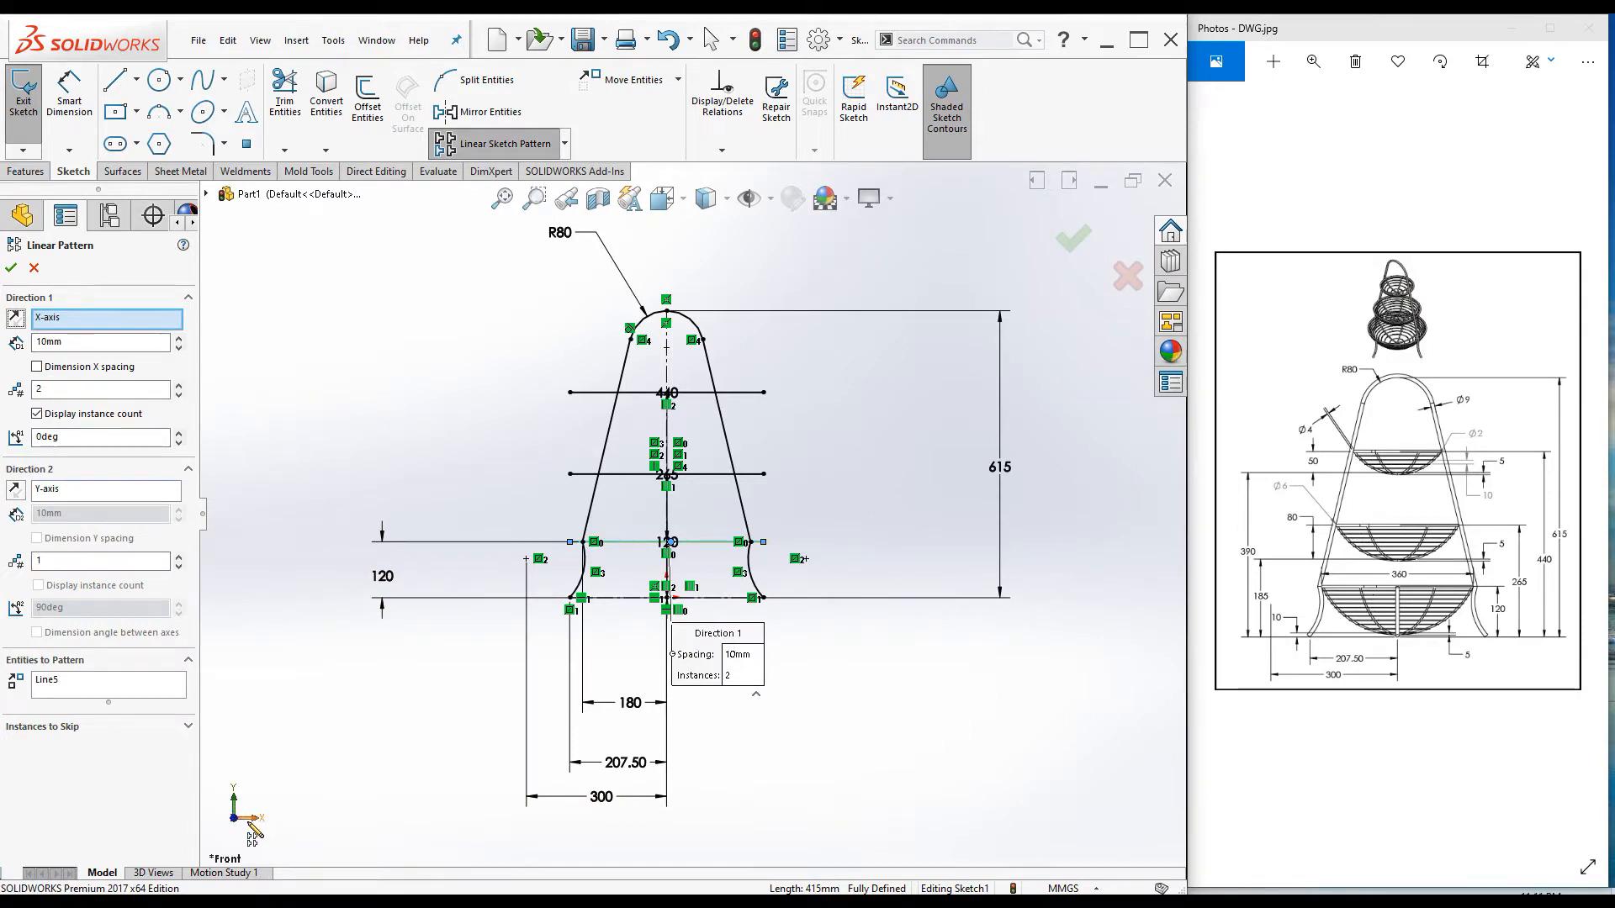
{"action": "double_click", "coordinate": [51, 388]}
{"action": "type", "text": "1"}
{"action": "left_click", "coordinate": [65, 559]}
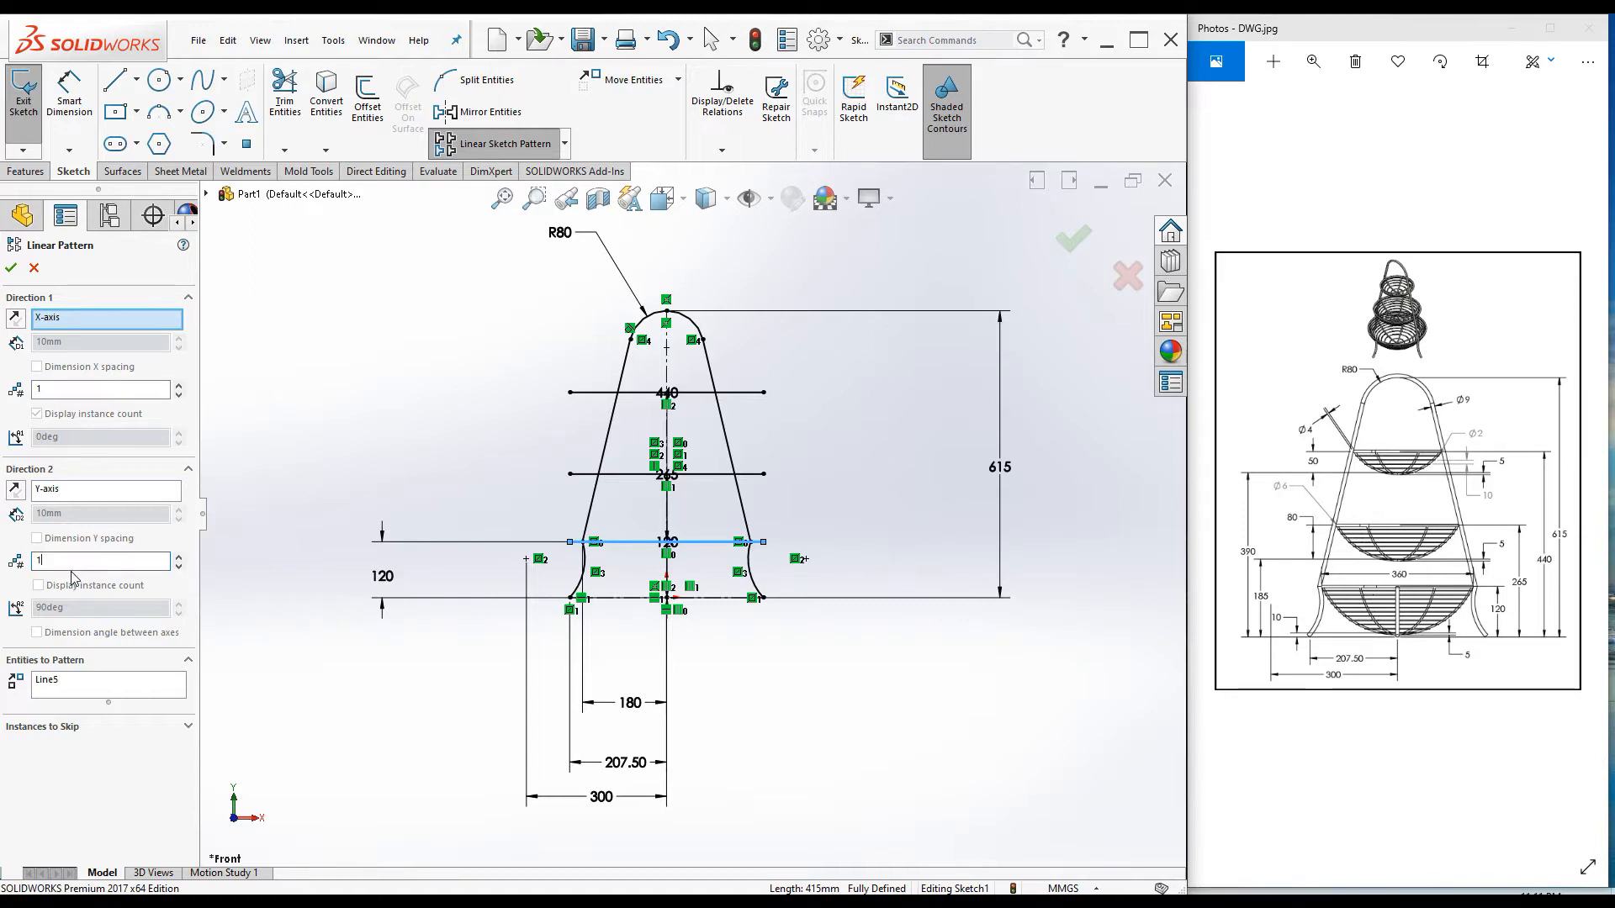
{"action": "type", "text": "2"}
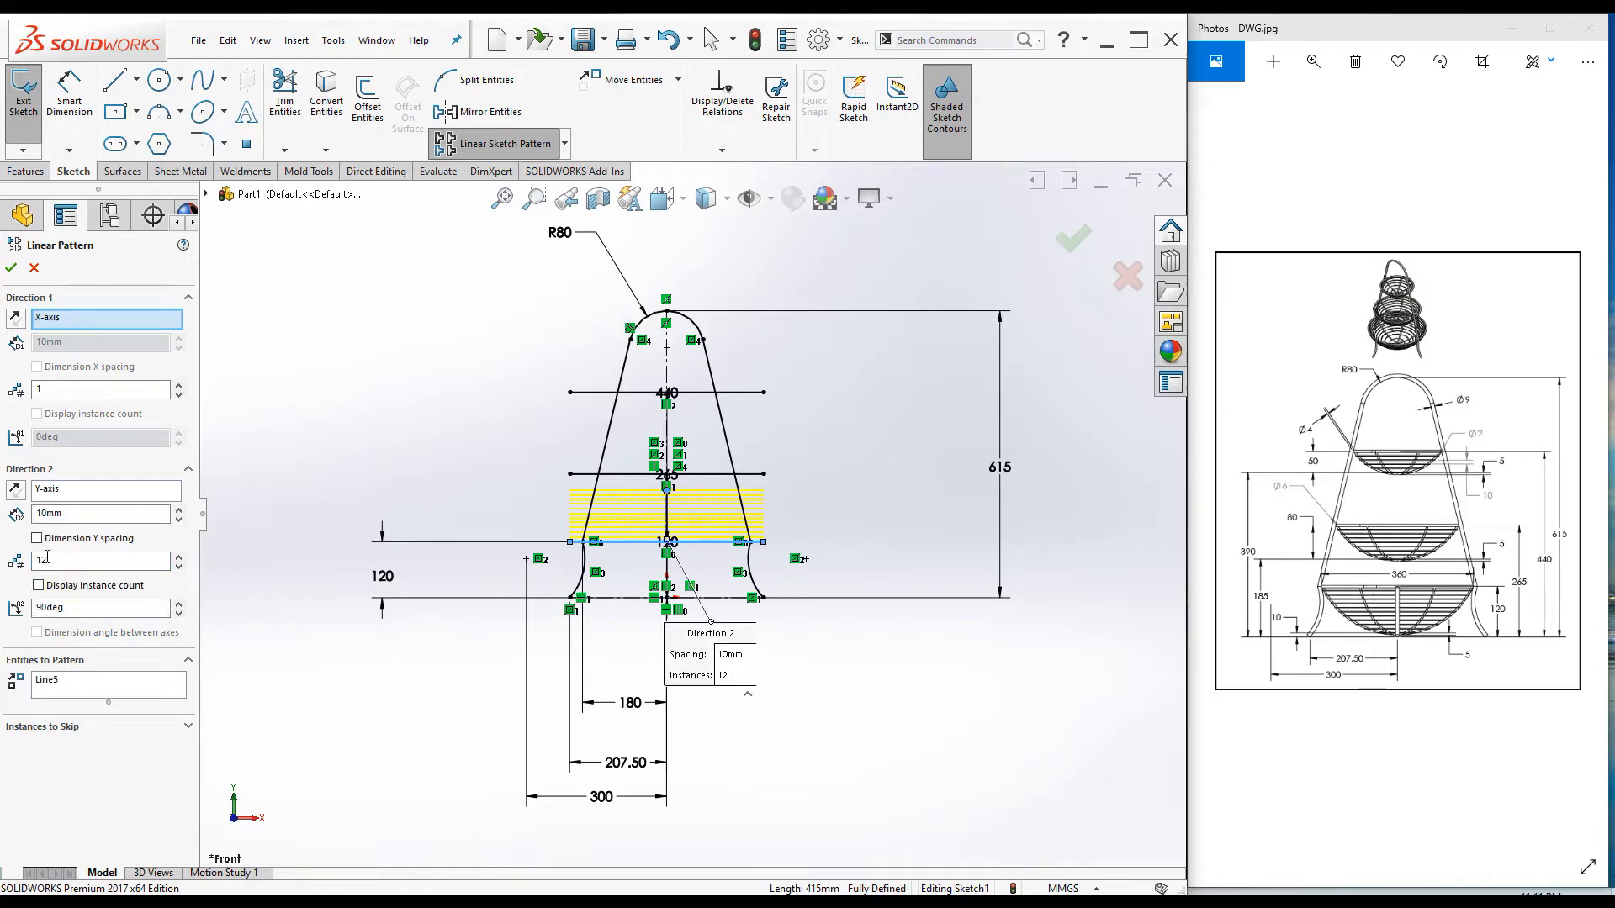
{"action": "left_click", "coordinate": [16, 492]}
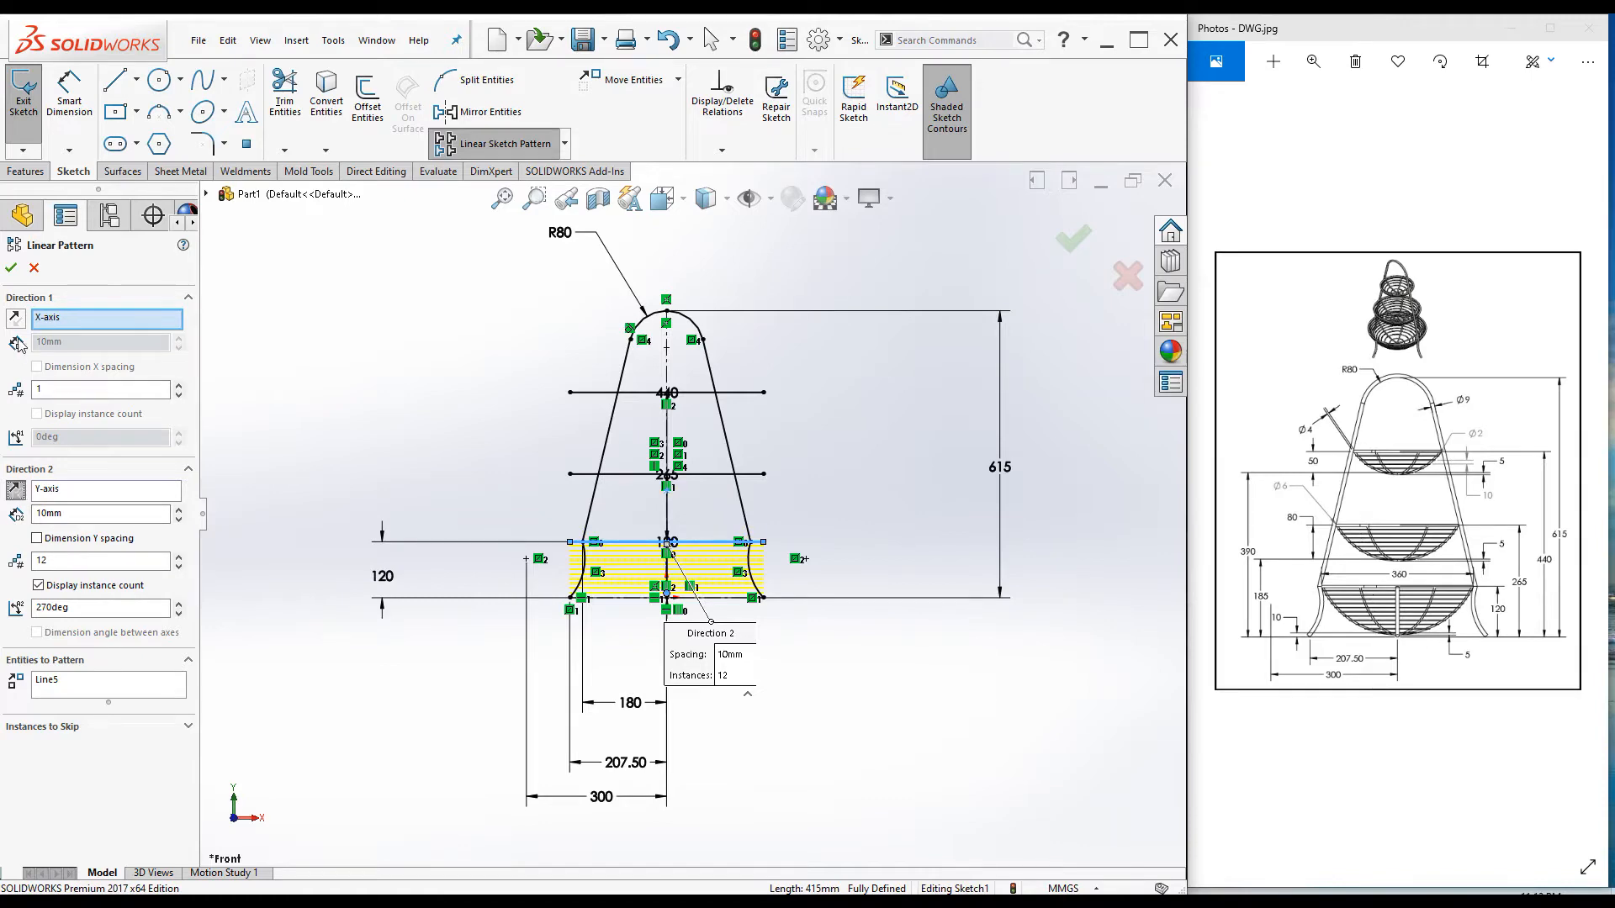
{"action": "left_click", "coordinate": [12, 267]}
Step: Linear-pattern the 265 mm level line downward along the Y-axis with 9 instances at 10 mm spacing and one instance along X
{"action": "scroll", "coordinate": [686, 562], "scroll_direction": "down", "scroll_amount": 10}
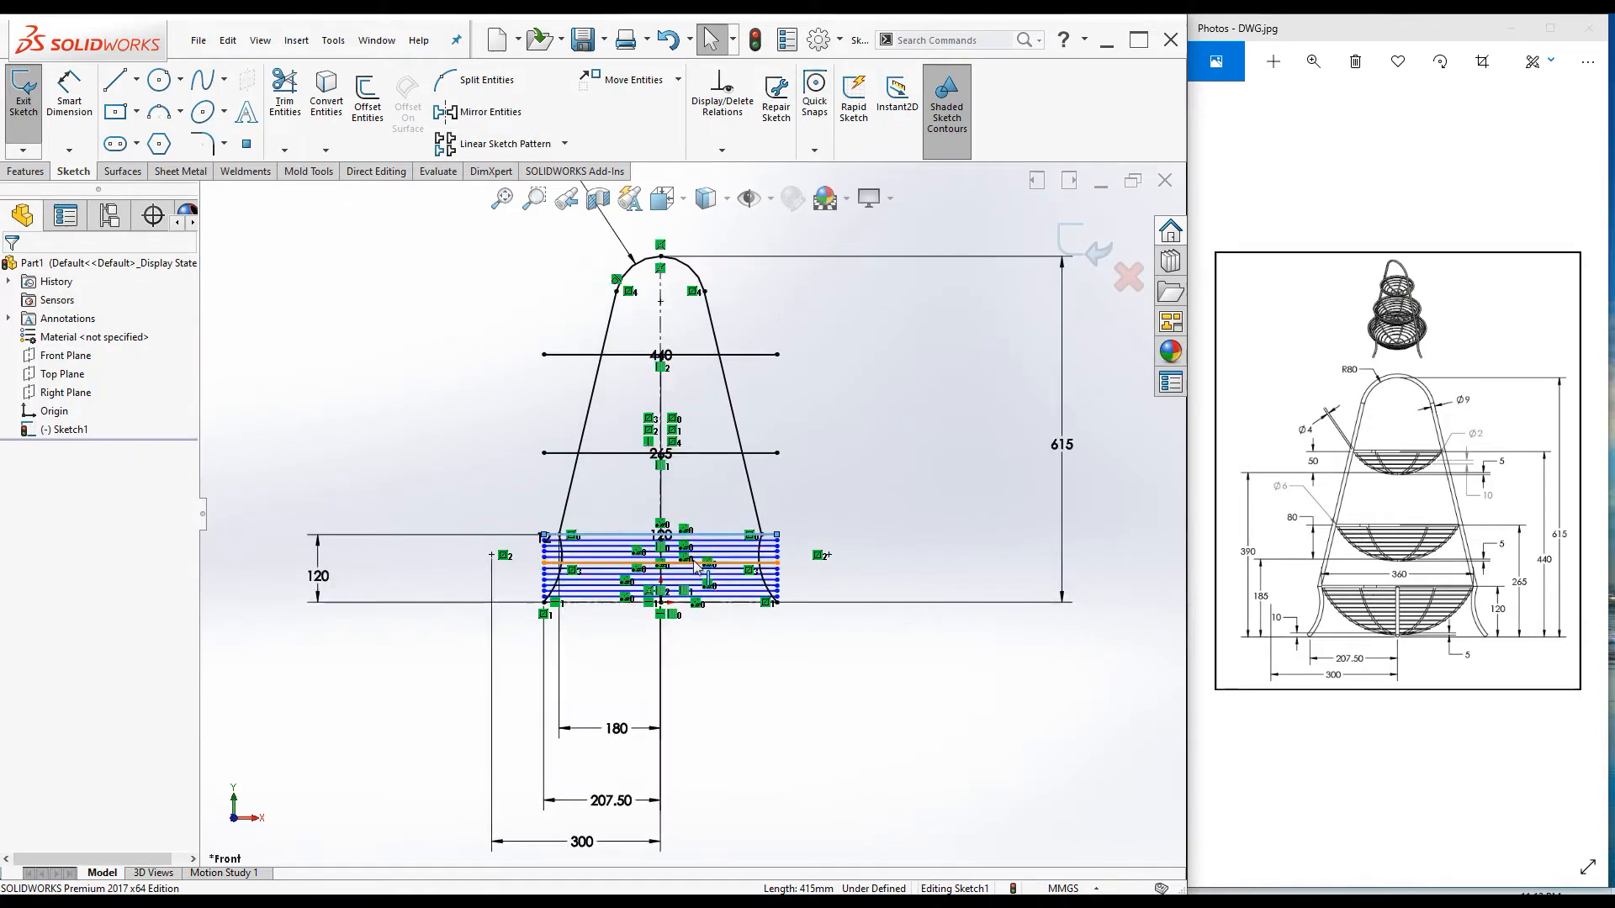
{"action": "scroll", "coordinate": [660, 594], "scroll_direction": "up", "scroll_amount": 5}
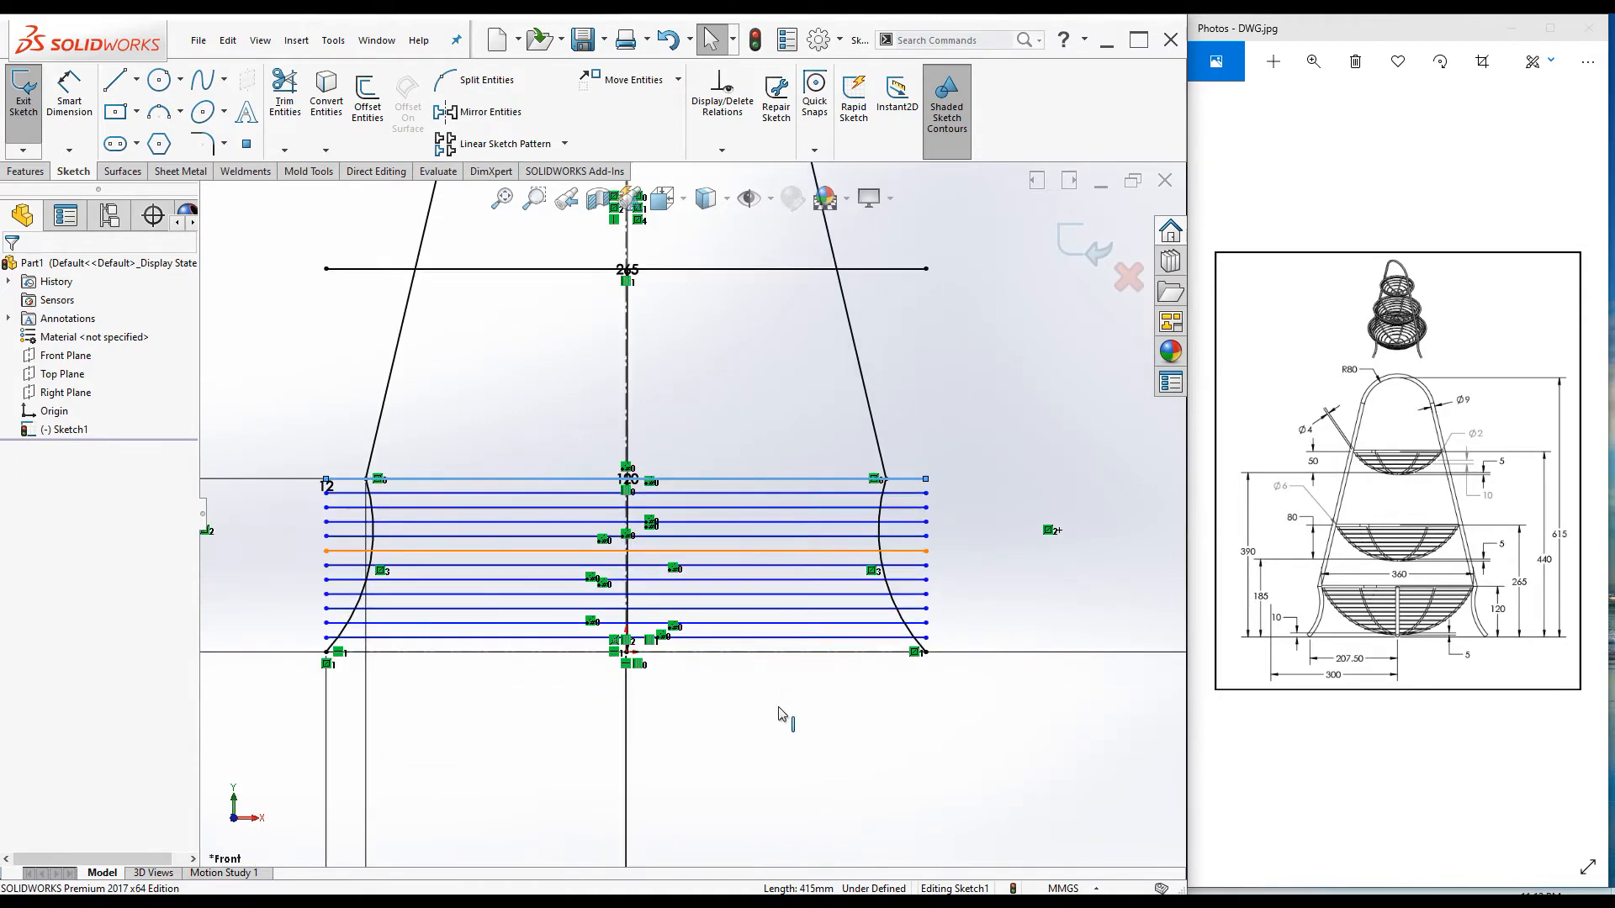
{"action": "scroll", "coordinate": [694, 421], "scroll_direction": "up", "scroll_amount": 3}
{"action": "scroll", "coordinate": [699, 444], "scroll_direction": "down", "scroll_amount": 5}
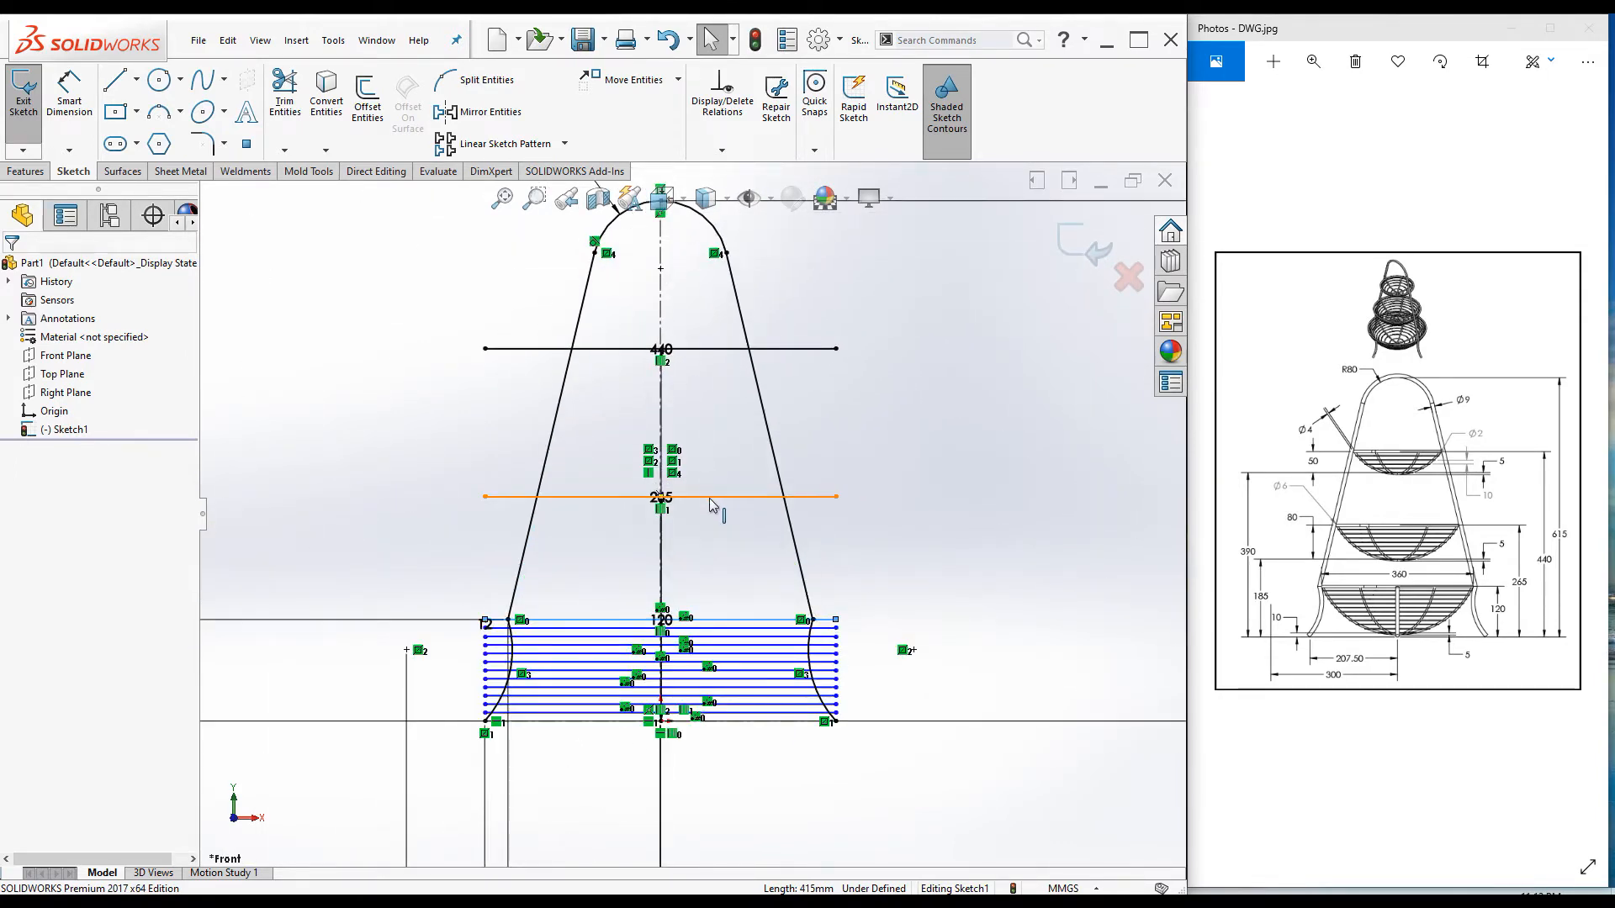
{"action": "left_click", "coordinate": [710, 504]}
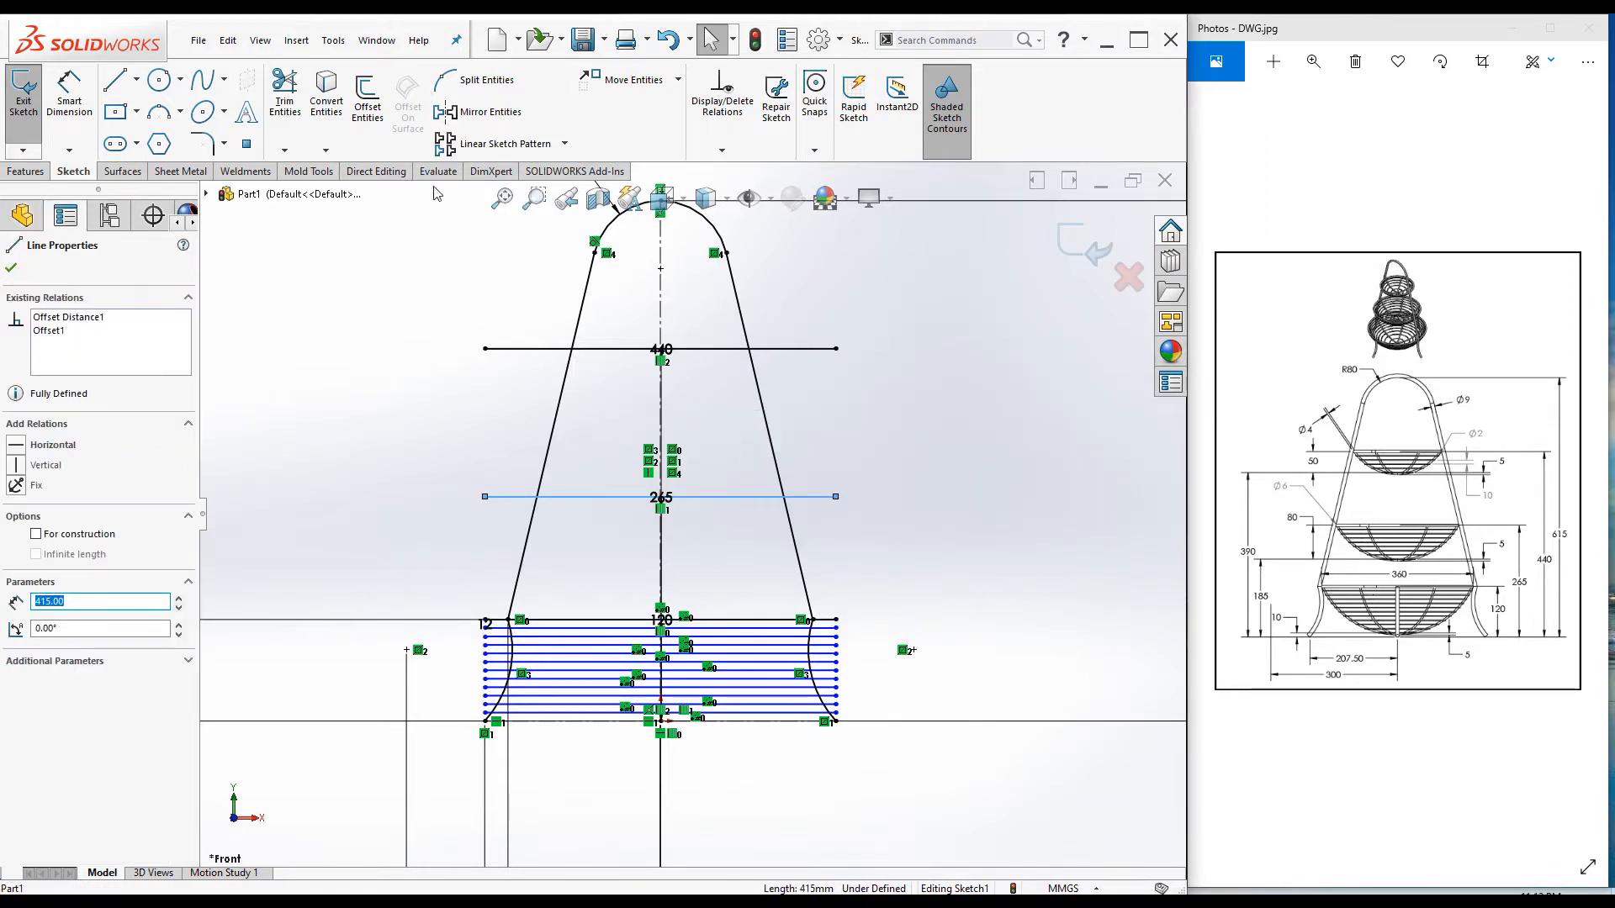
{"action": "left_click", "coordinate": [449, 145]}
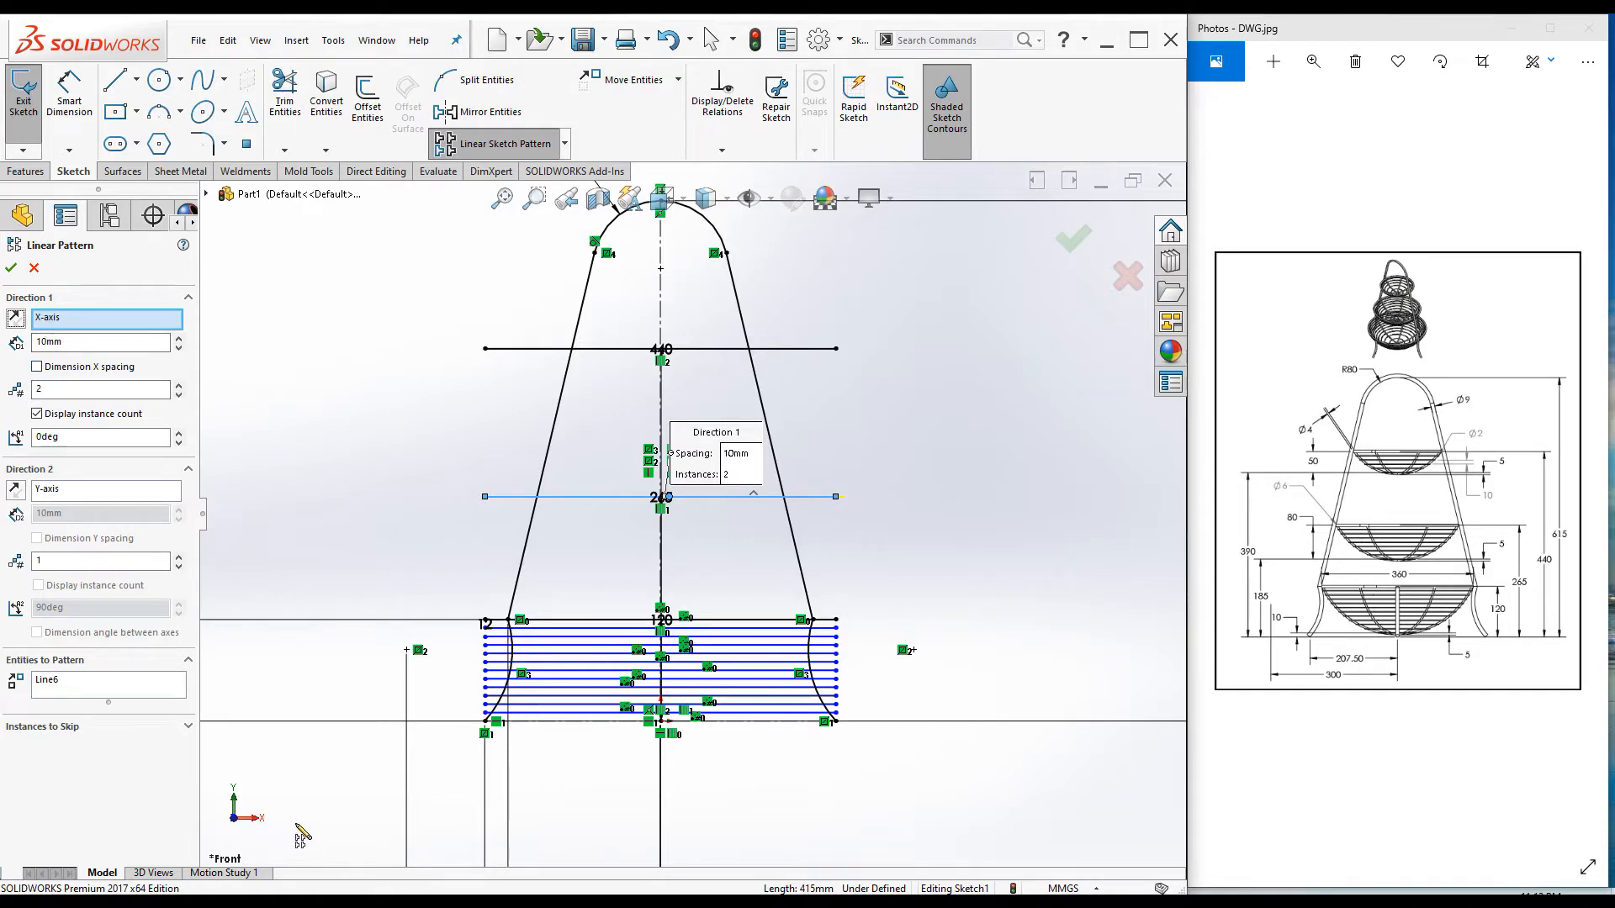
{"action": "double_click", "coordinate": [31, 388]}
{"action": "type", "text": "1"}
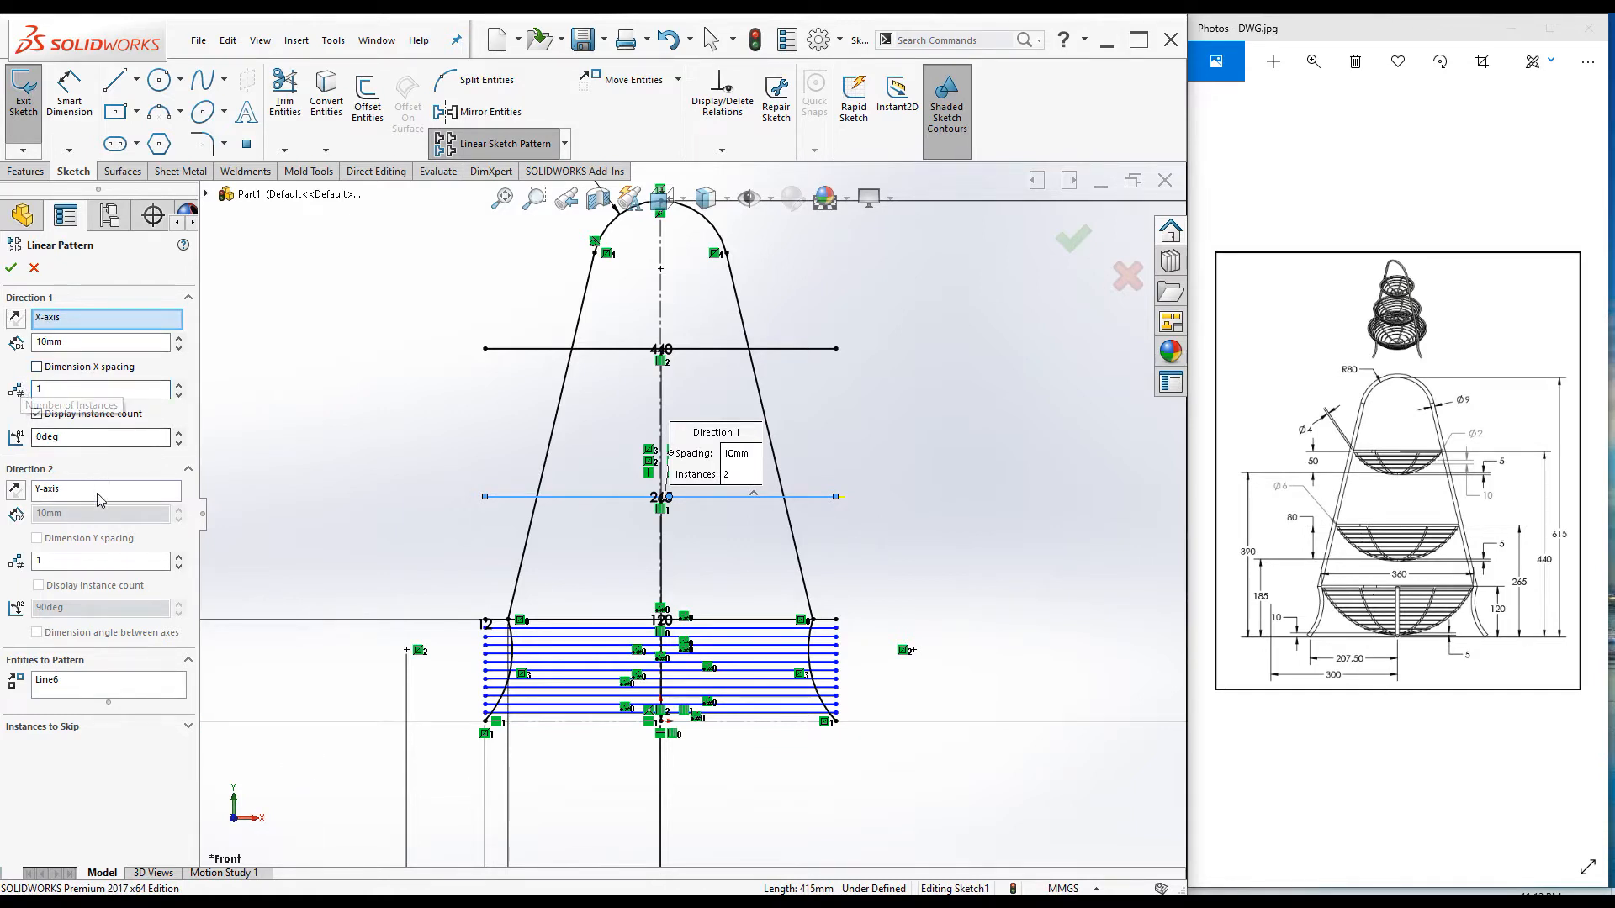
{"action": "left_click", "coordinate": [49, 560]}
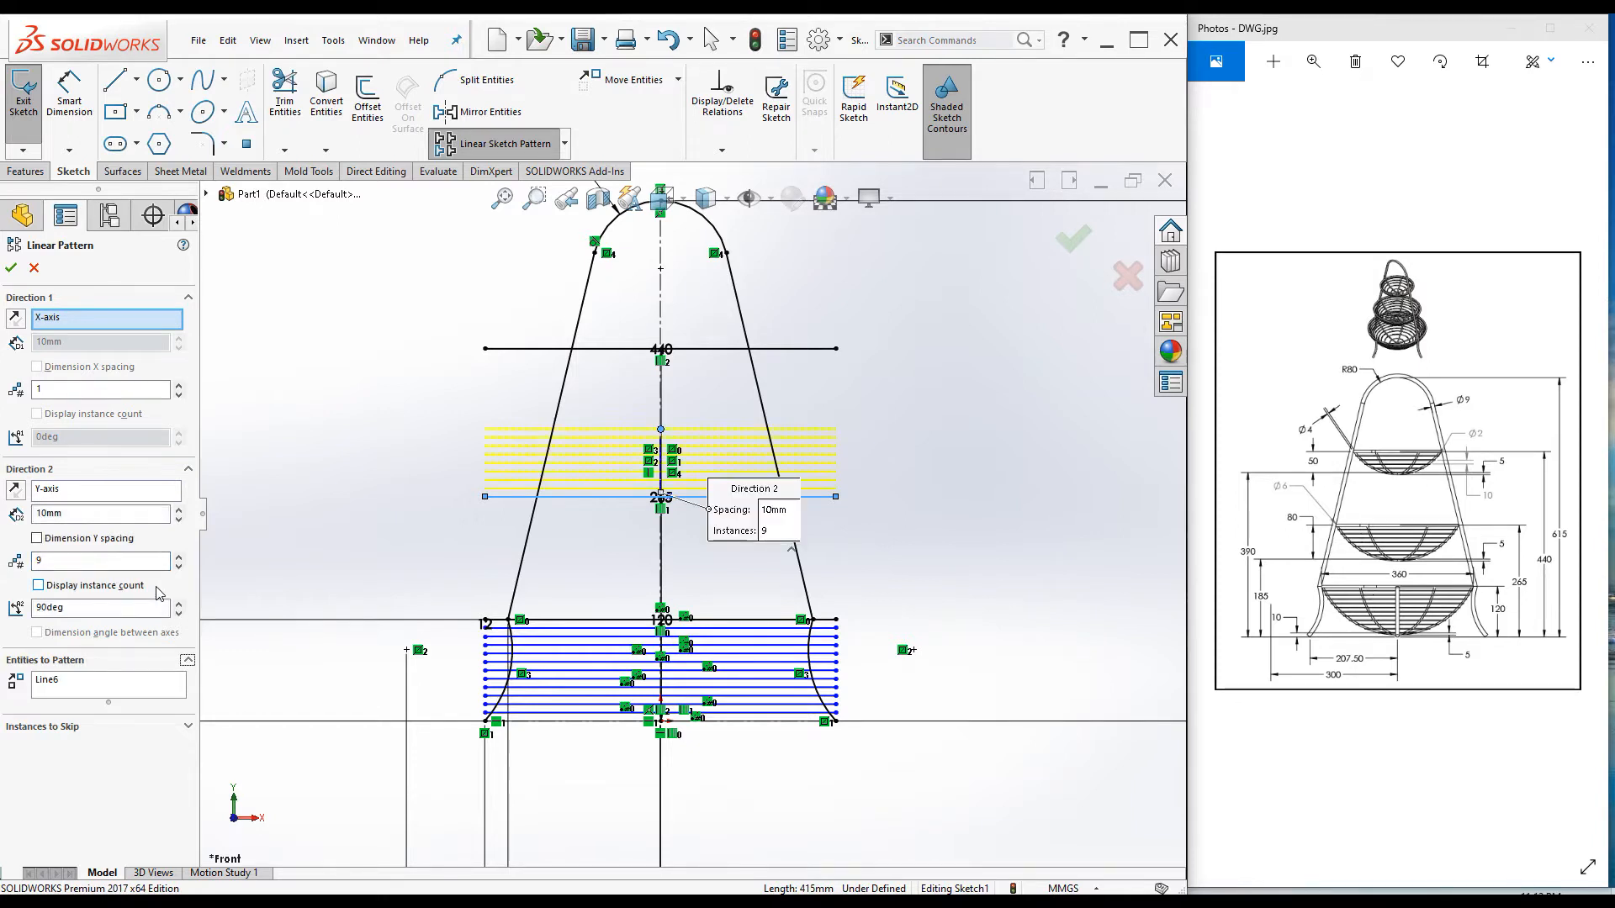
{"action": "left_click", "coordinate": [14, 490]}
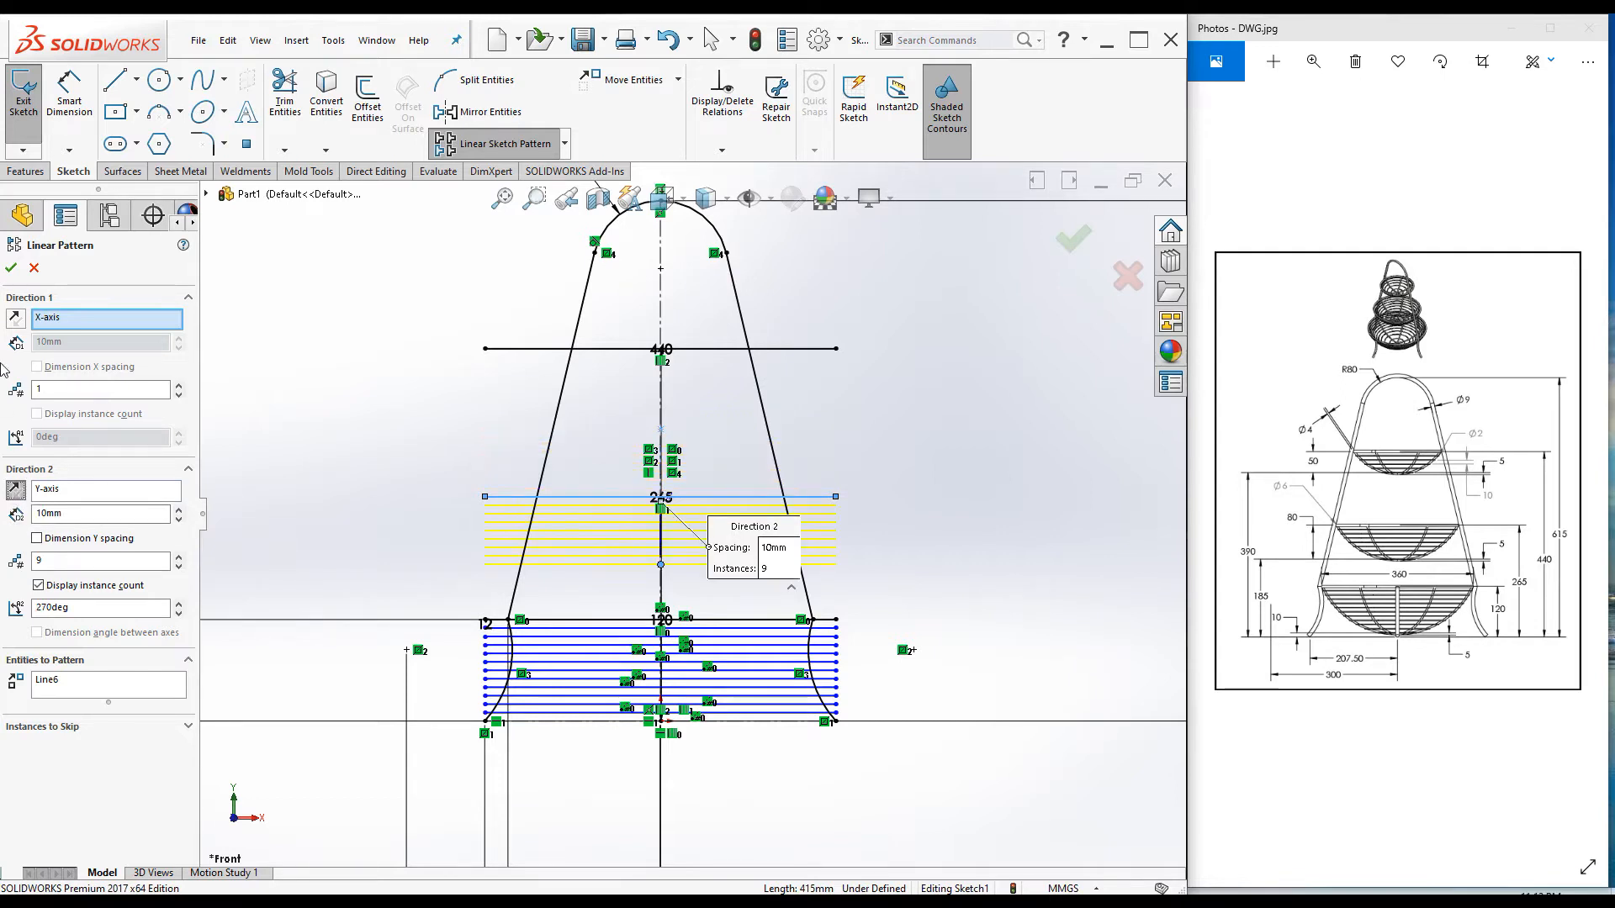
{"action": "left_click", "coordinate": [11, 268]}
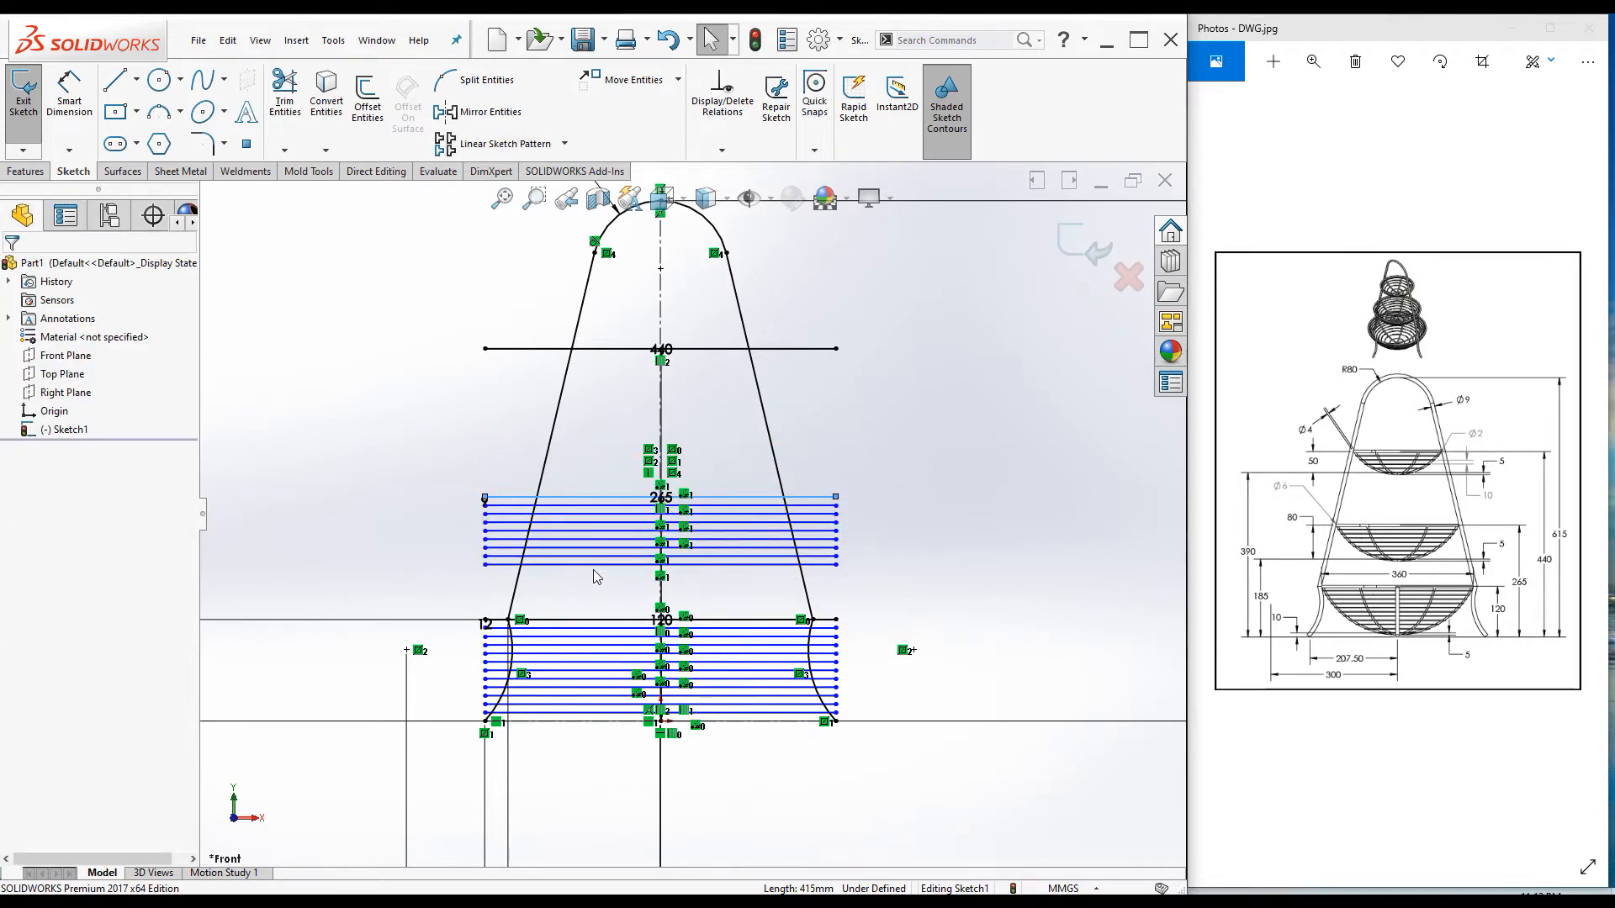
Step: Linear-pattern the 440 mm level line downward along the Y-axis with 6 instances at 10 mm spacing and one instance along X
{"action": "left_click", "coordinate": [616, 349]}
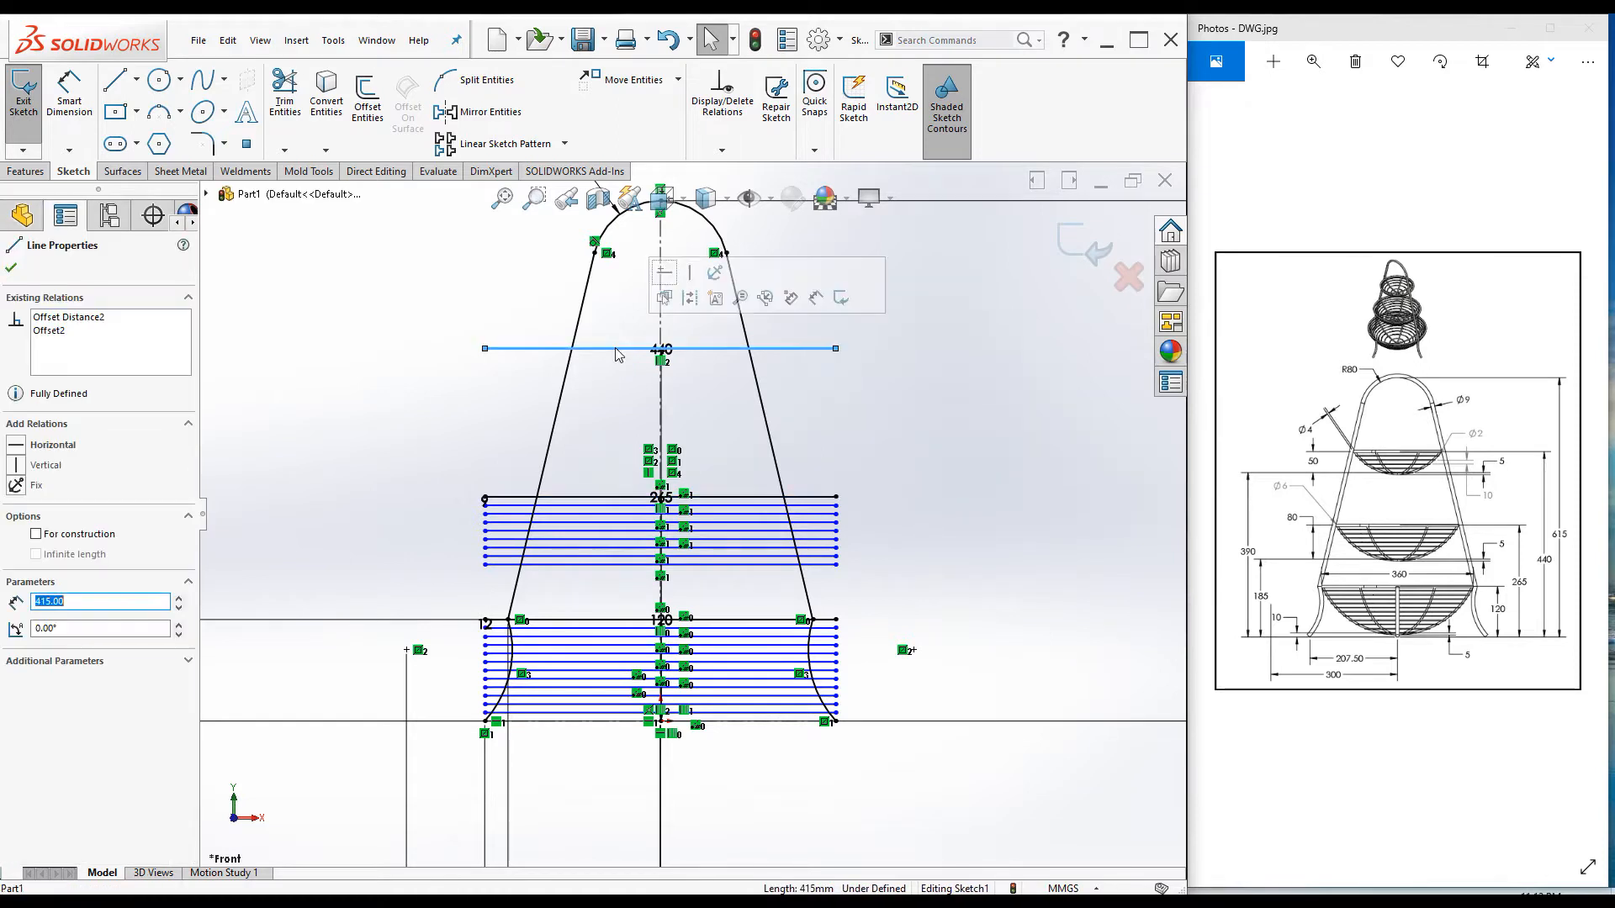
{"action": "left_click", "coordinate": [449, 143]}
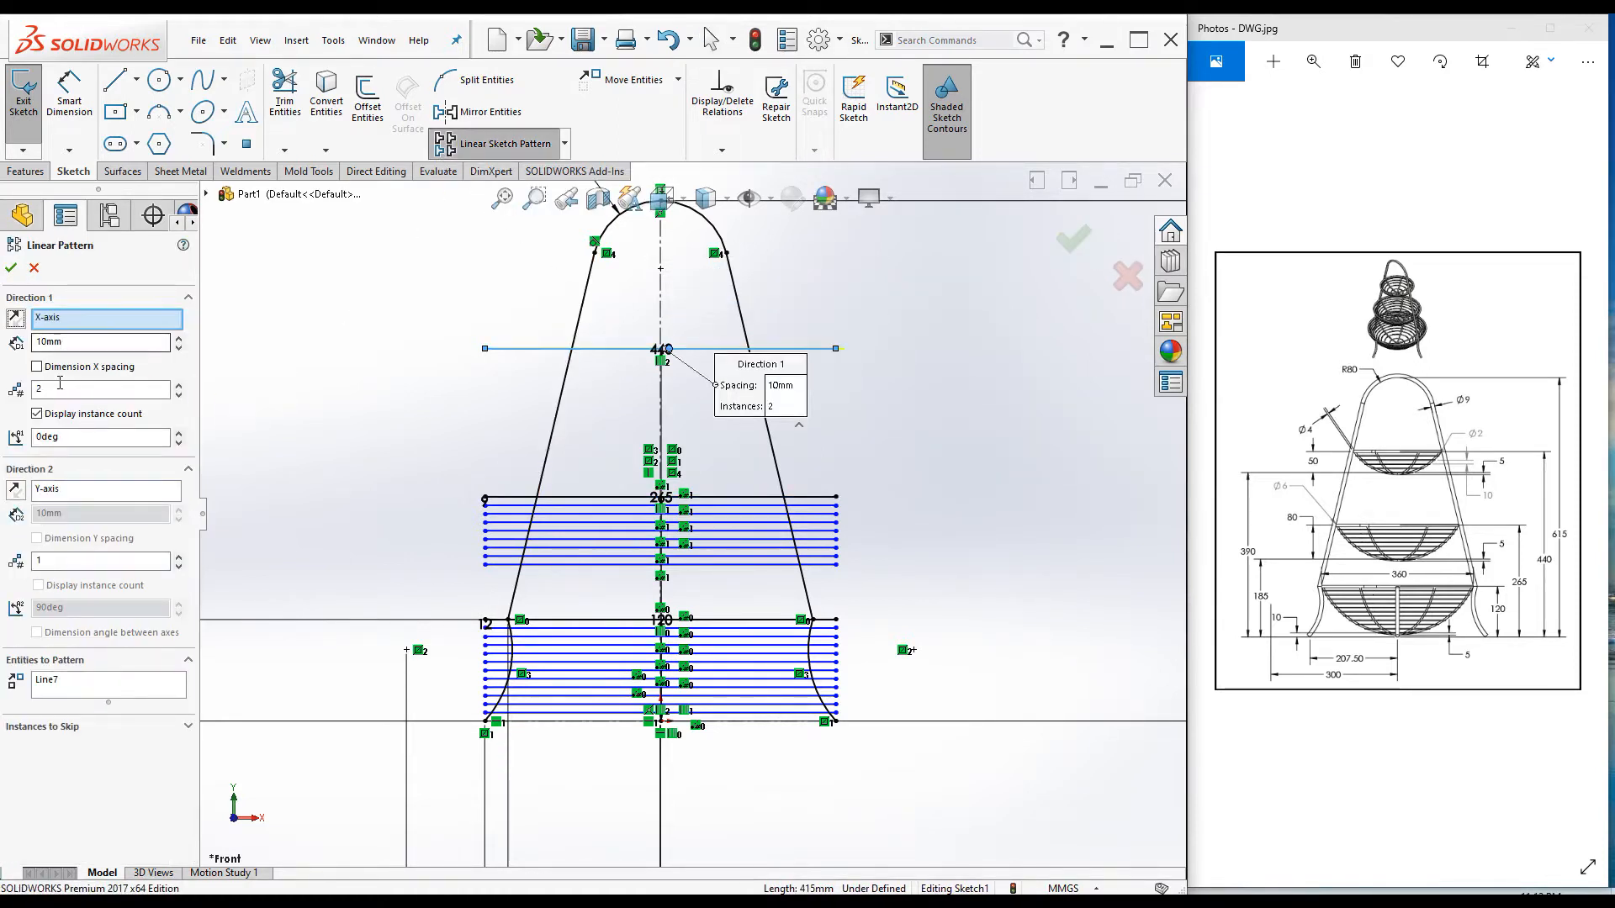
{"action": "type", "text": "1"}
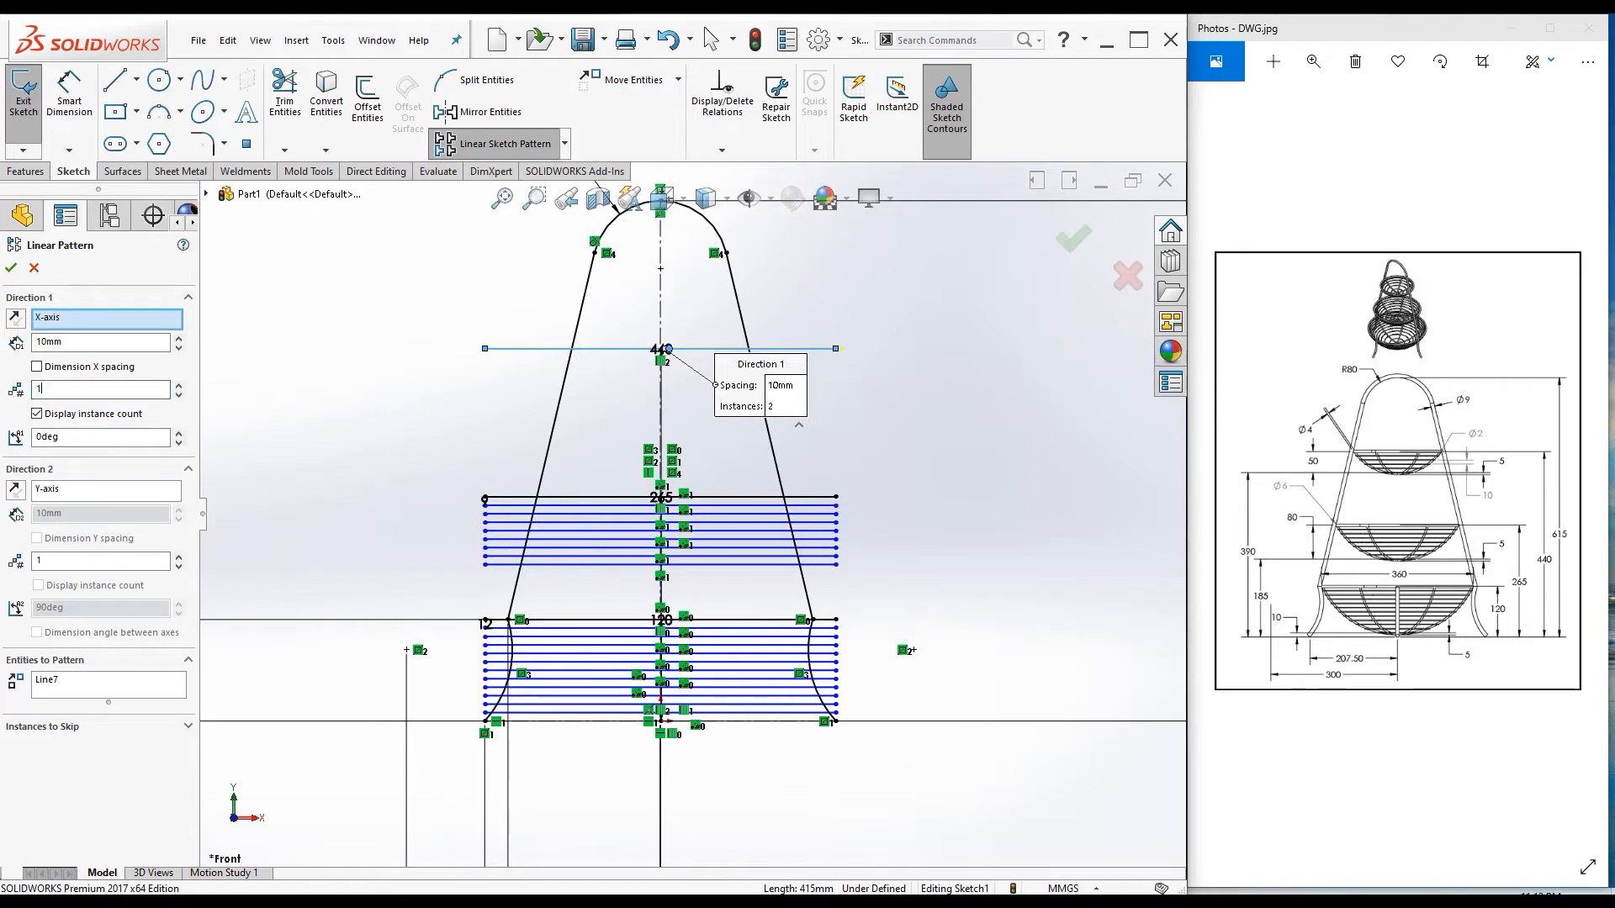
{"action": "left_click", "coordinate": [74, 561]}
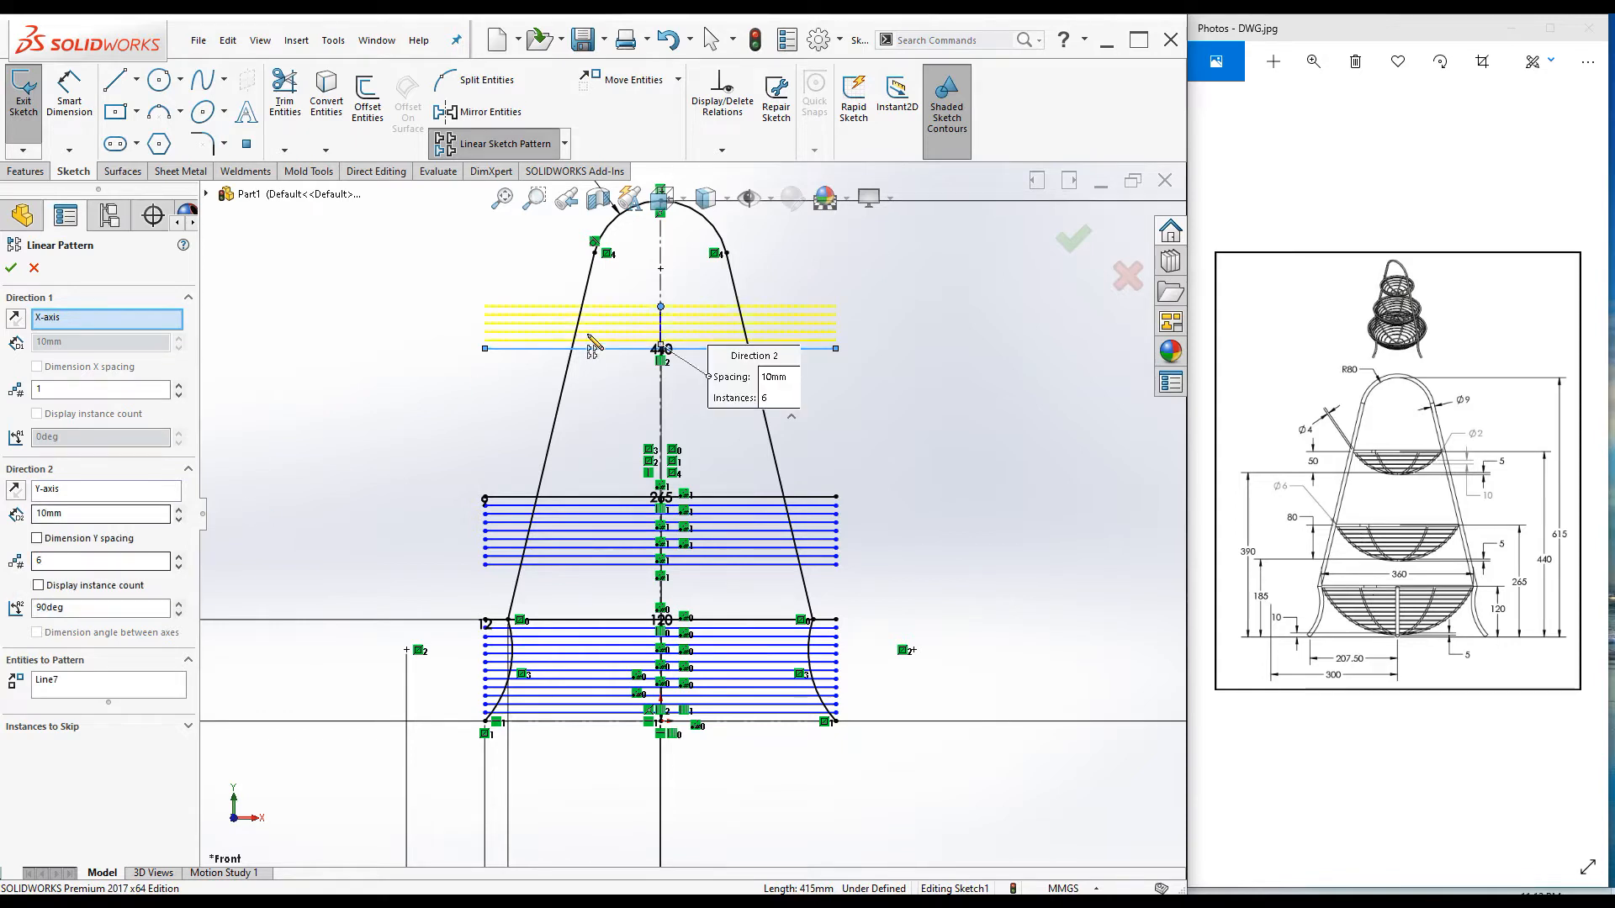
{"action": "left_click", "coordinate": [15, 491]}
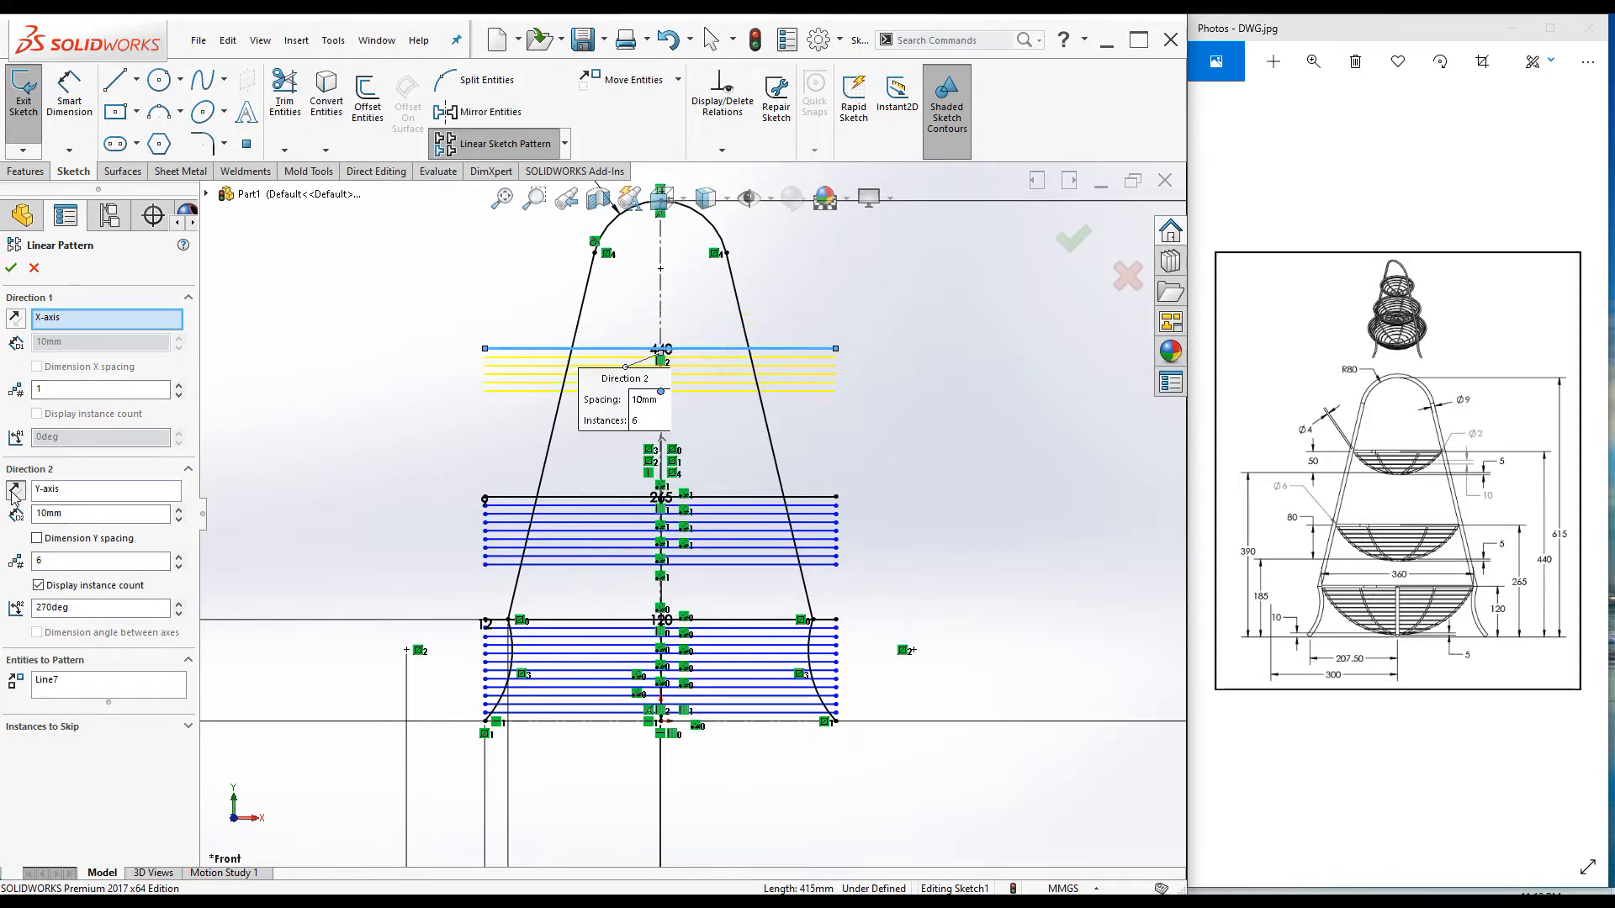
{"action": "left_click", "coordinate": [12, 268]}
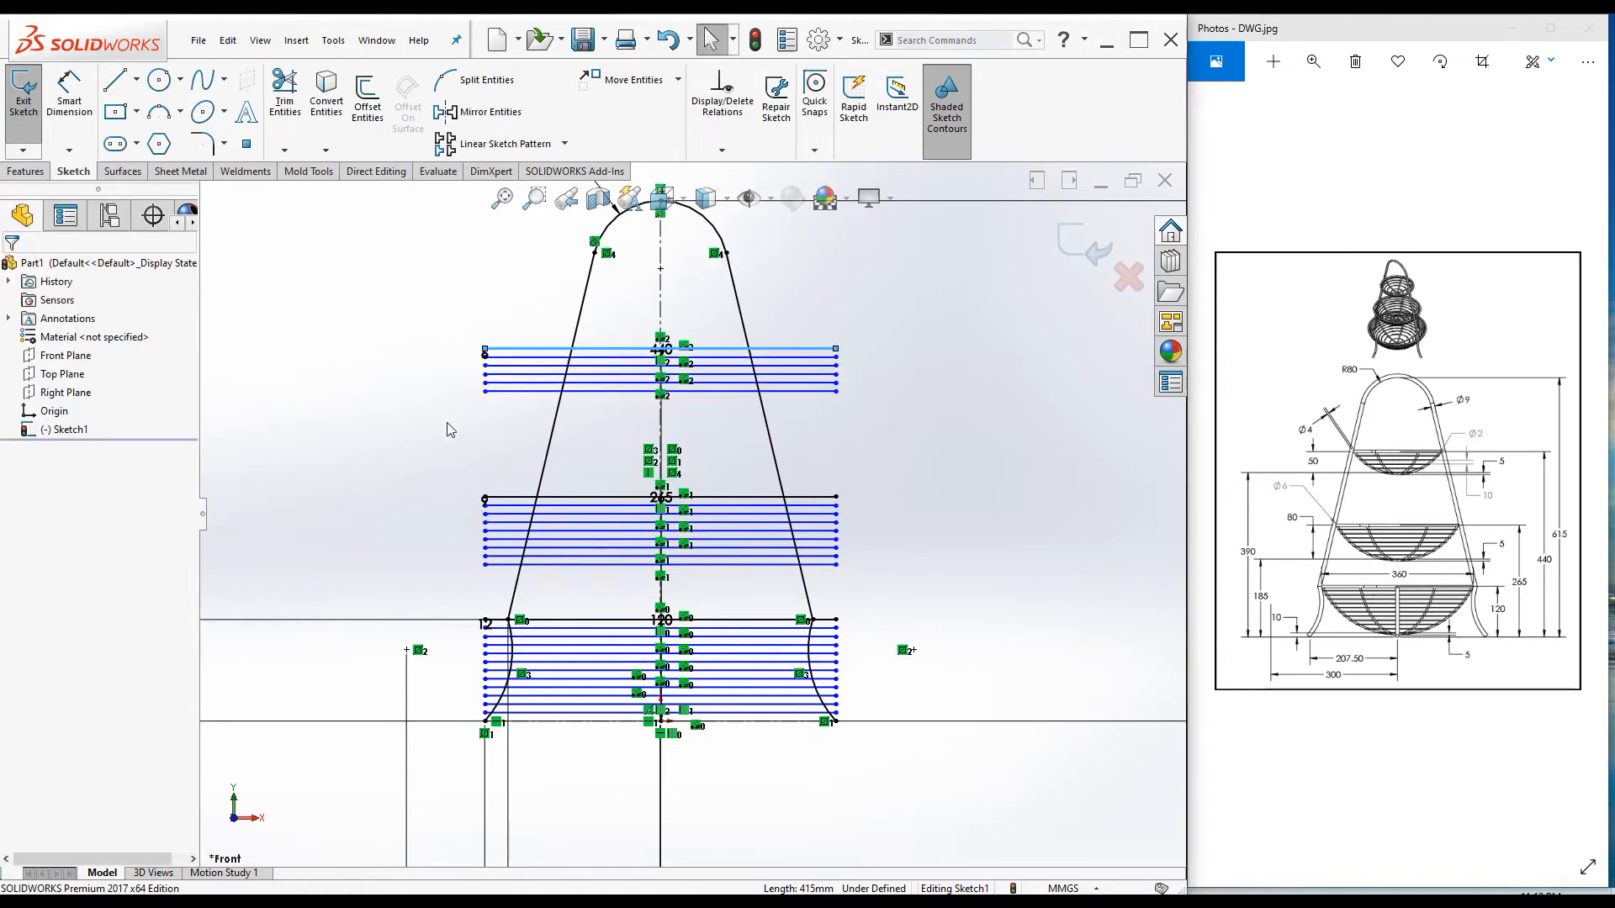
Step: Sketch a downward-bulging three-point arc of about 79 mm radius with both ends on the 440 mm level line for the top basket
{"action": "key", "text": "f"}
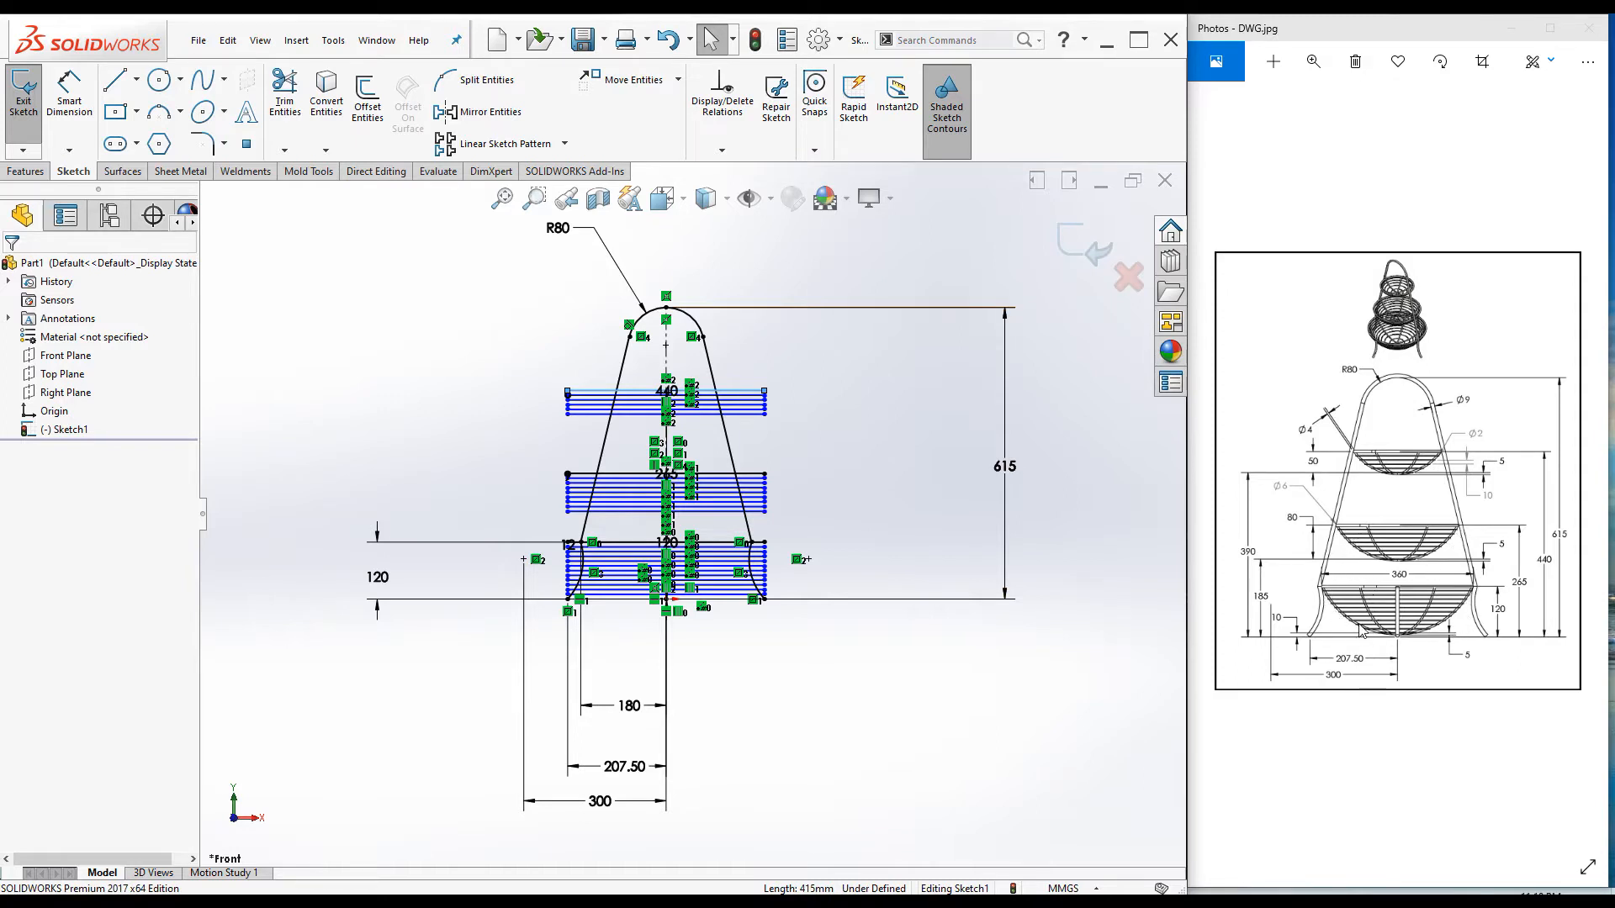
{"action": "left_click", "coordinate": [159, 112]}
{"action": "scroll", "coordinate": [694, 392], "scroll_direction": "down", "scroll_amount": 5}
{"action": "scroll", "coordinate": [559, 570], "scroll_direction": "down", "scroll_amount": 5}
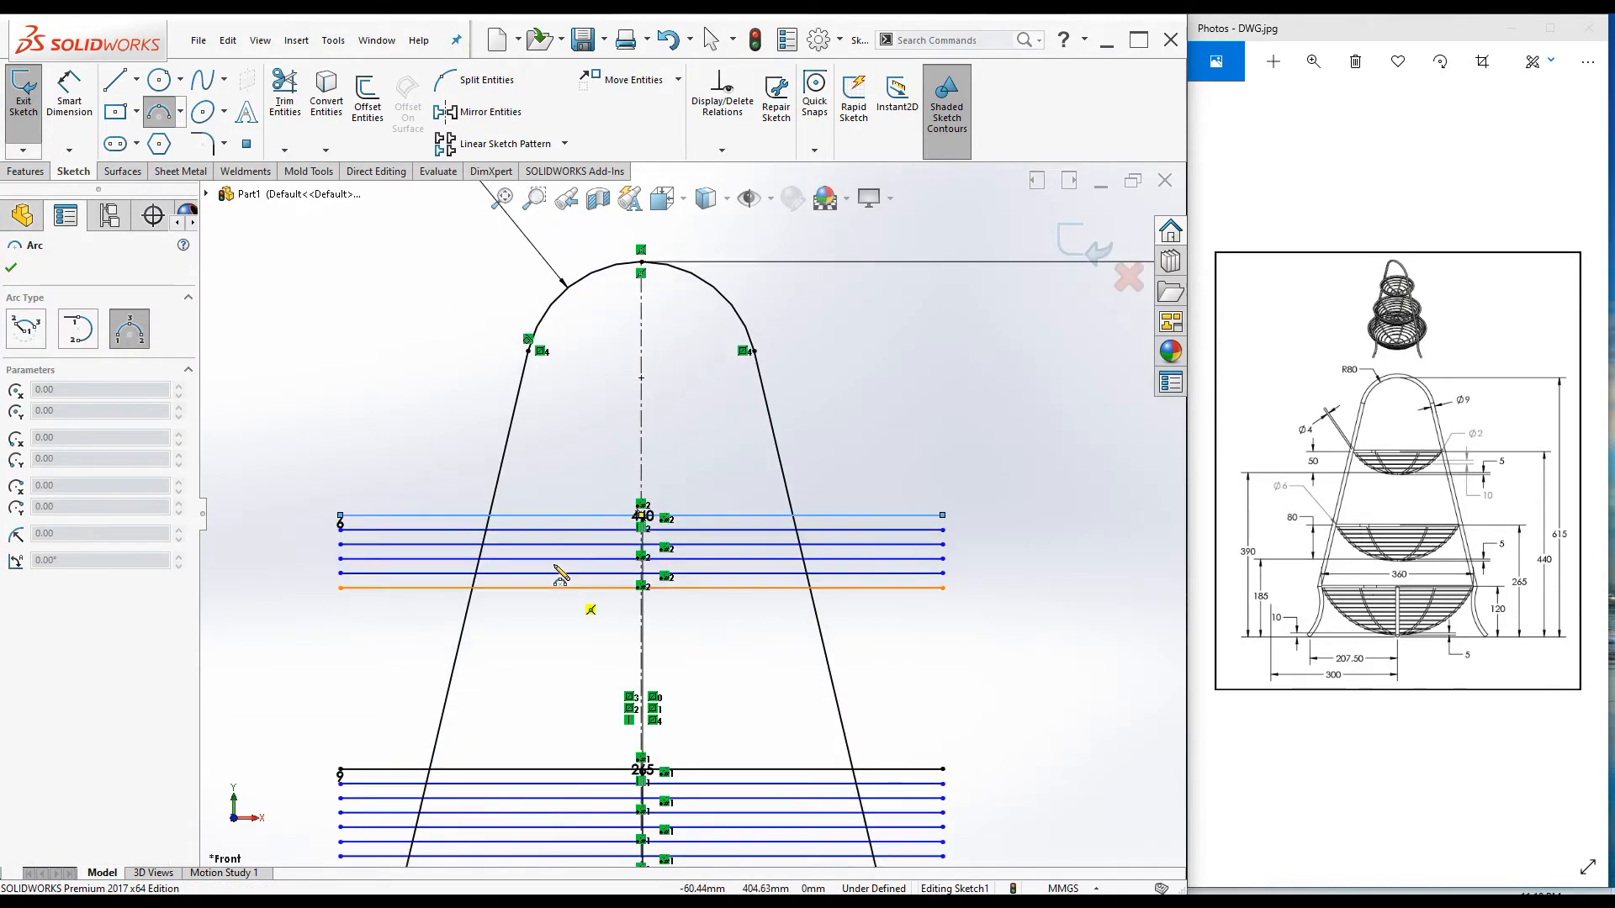
{"action": "left_click", "coordinate": [524, 488]}
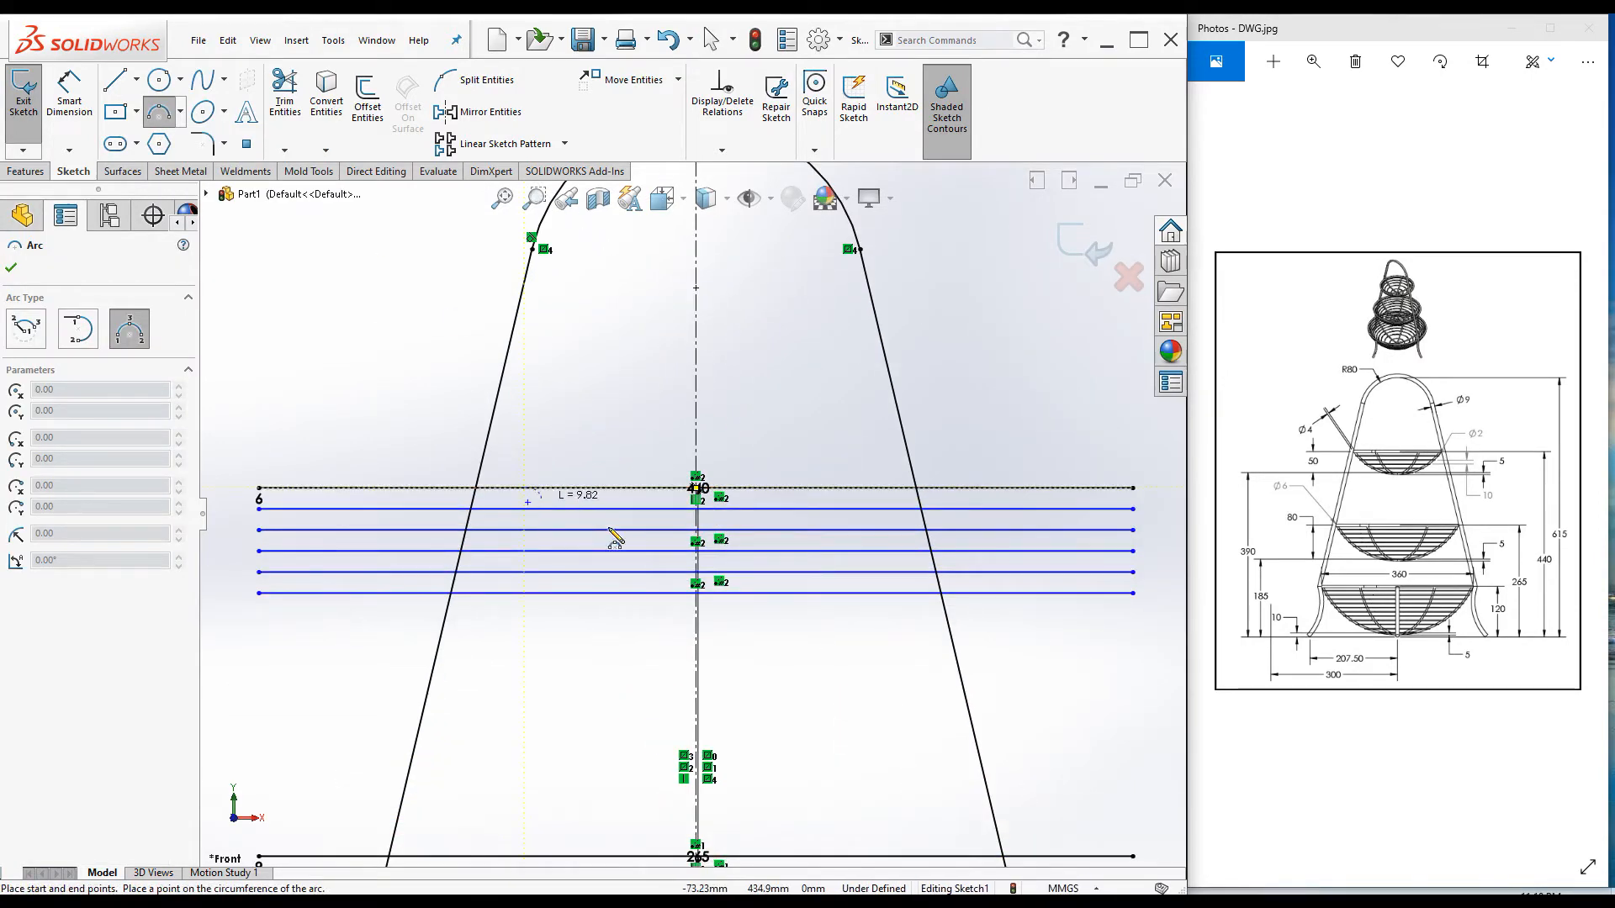
{"action": "left_click", "coordinate": [849, 488]}
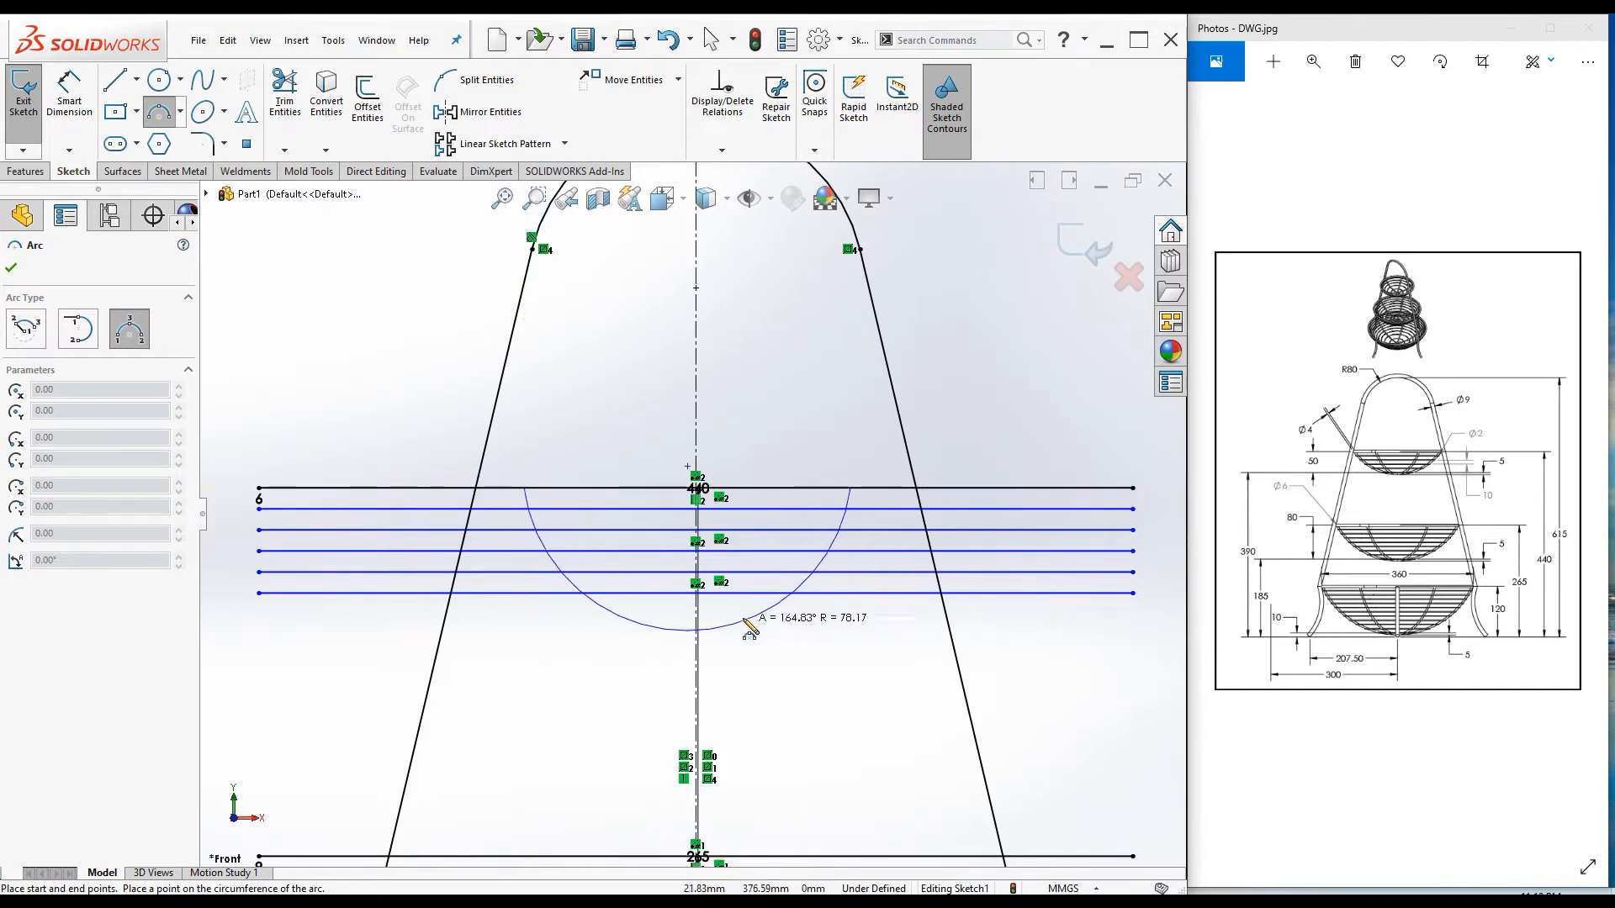
{"action": "left_click", "coordinate": [728, 593]}
Step: Sketch a downward three-point arc of about 96 mm radius with both ends on the 265 mm level line for the middle basket
{"action": "scroll", "coordinate": [732, 505], "scroll_direction": "up", "scroll_amount": 5}
{"action": "scroll", "coordinate": [718, 703], "scroll_direction": "down", "scroll_amount": 4}
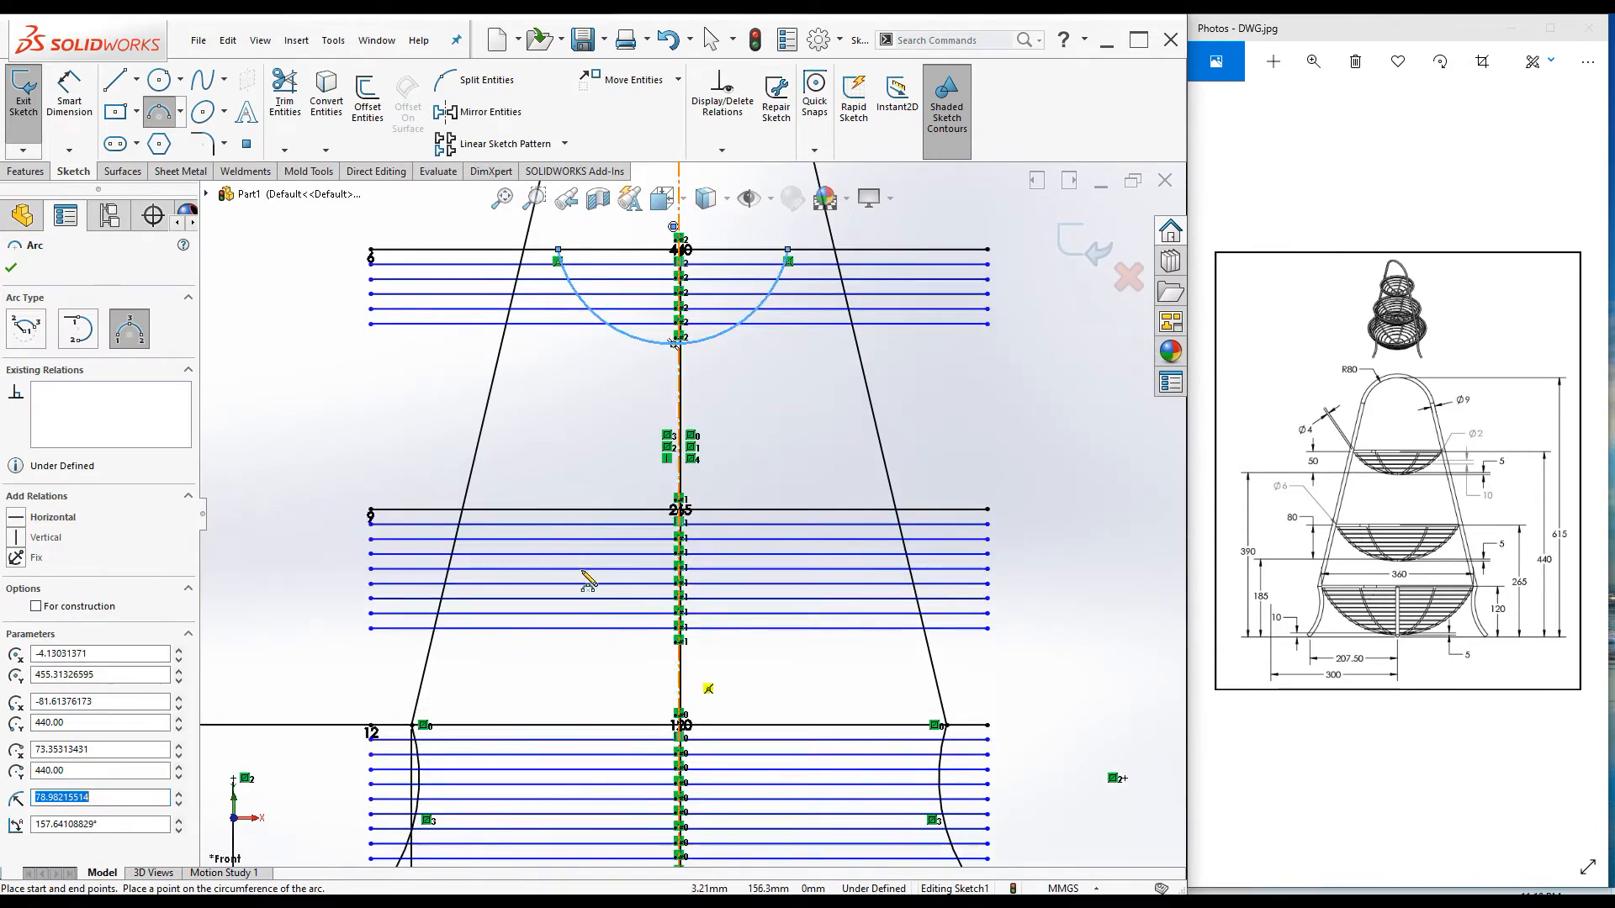
{"action": "left_click", "coordinate": [533, 509]}
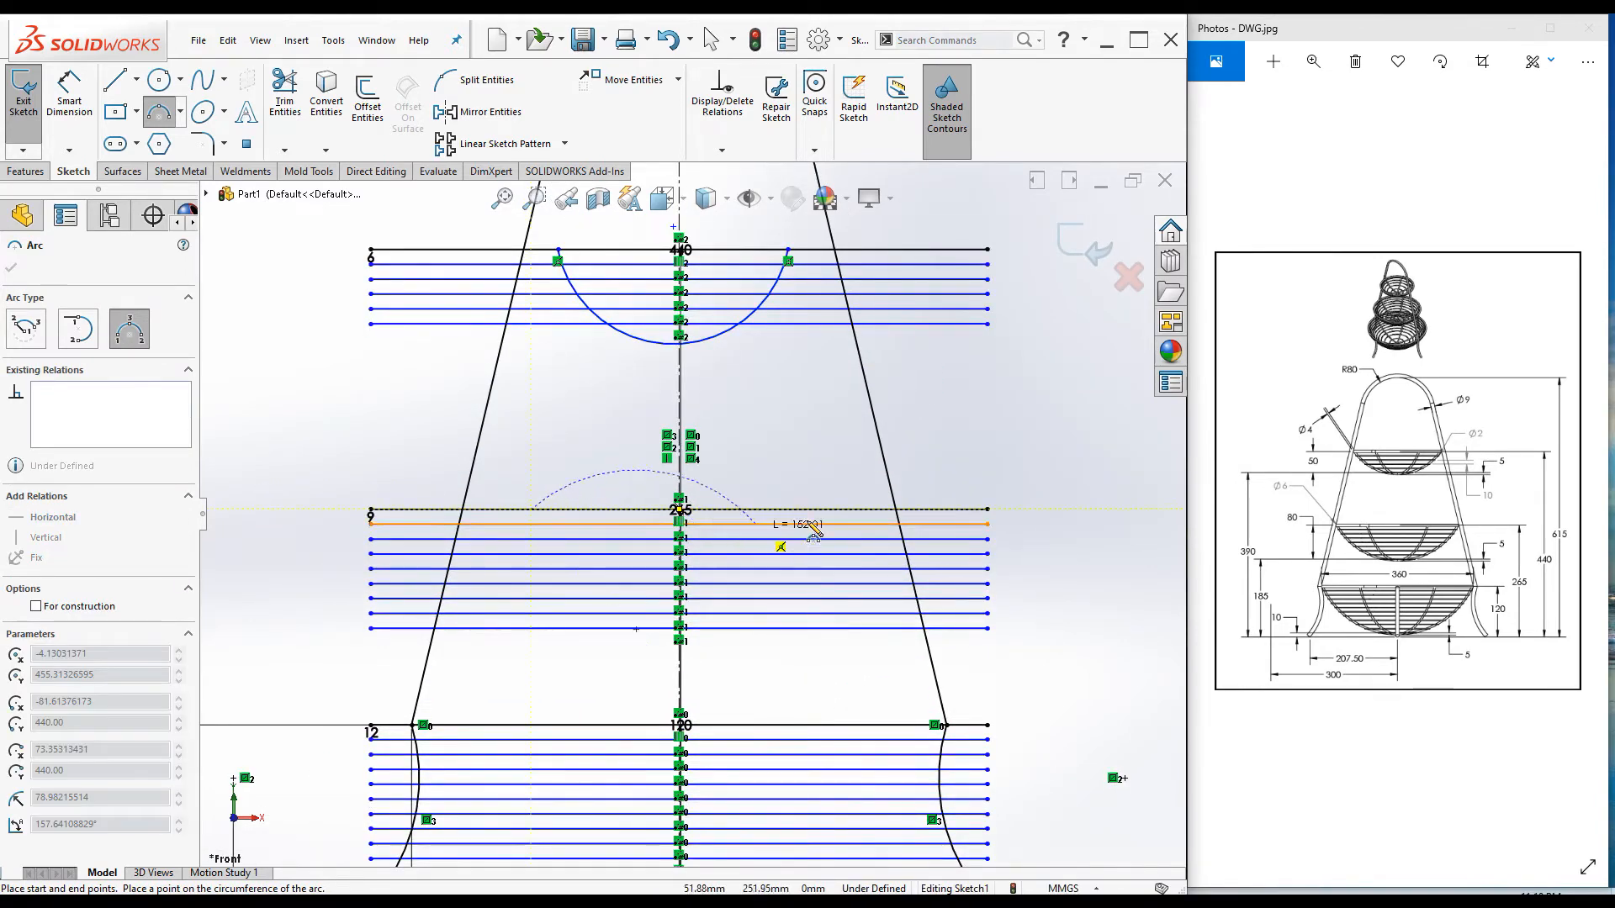
{"action": "left_click", "coordinate": [815, 509]}
{"action": "left_click", "coordinate": [715, 646]}
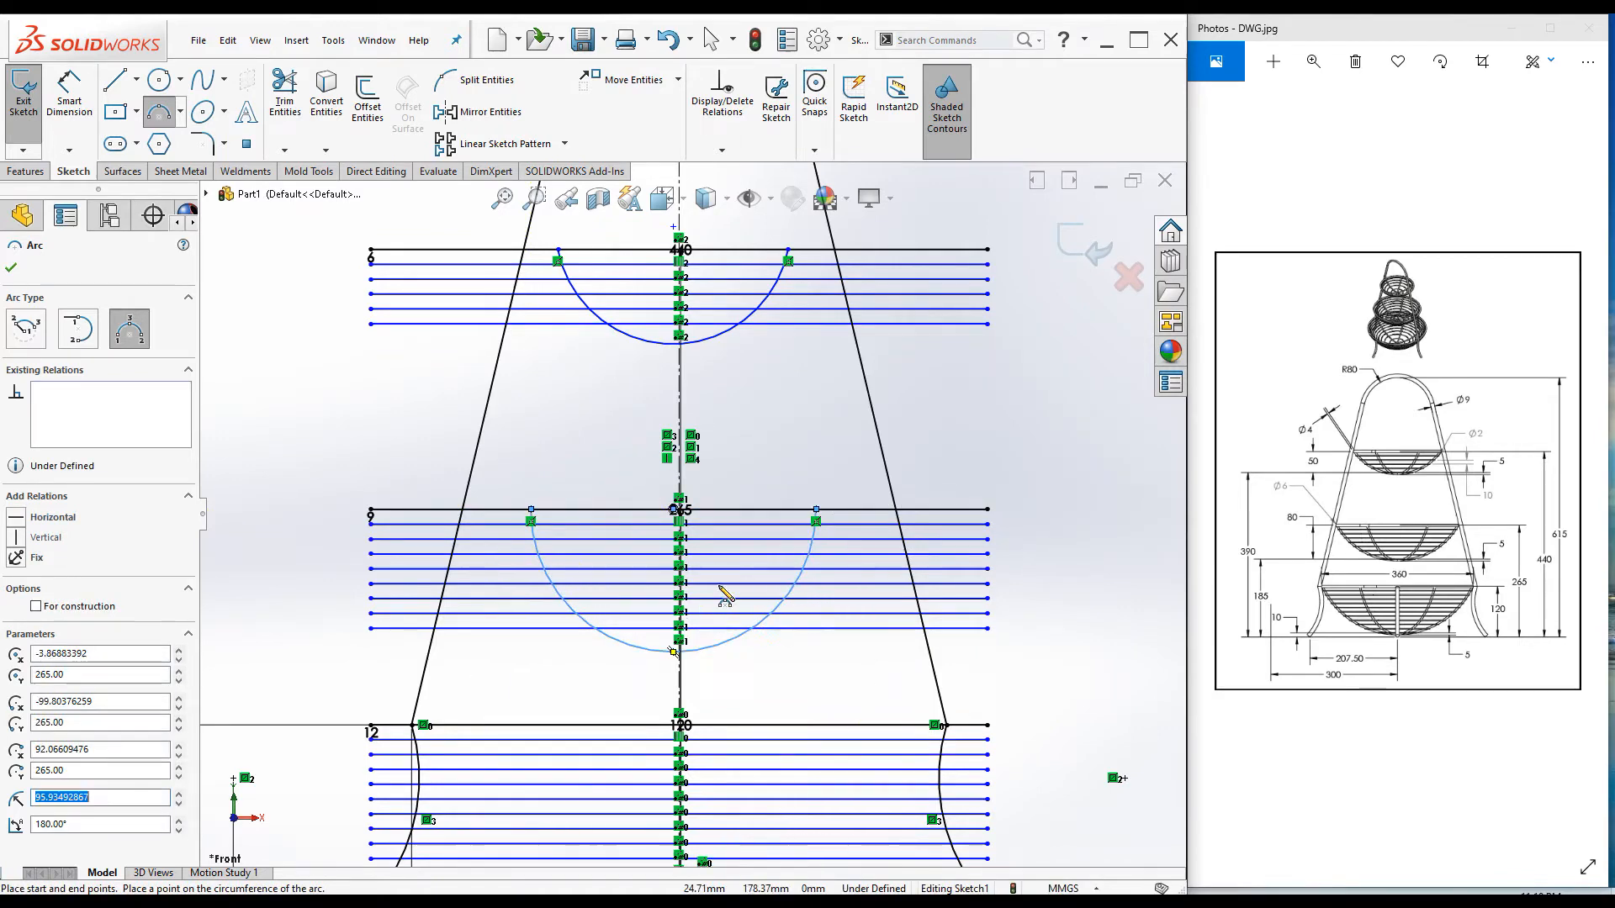
Step: Sketch a downward three-point arc of about 121 mm radius with both ends on the 120 mm level line for the bottom basket
{"action": "scroll", "coordinate": [640, 622], "scroll_direction": "up", "scroll_amount": 3}
{"action": "scroll", "coordinate": [594, 620], "scroll_direction": "down", "scroll_amount": 3}
{"action": "left_click", "coordinate": [535, 551]}
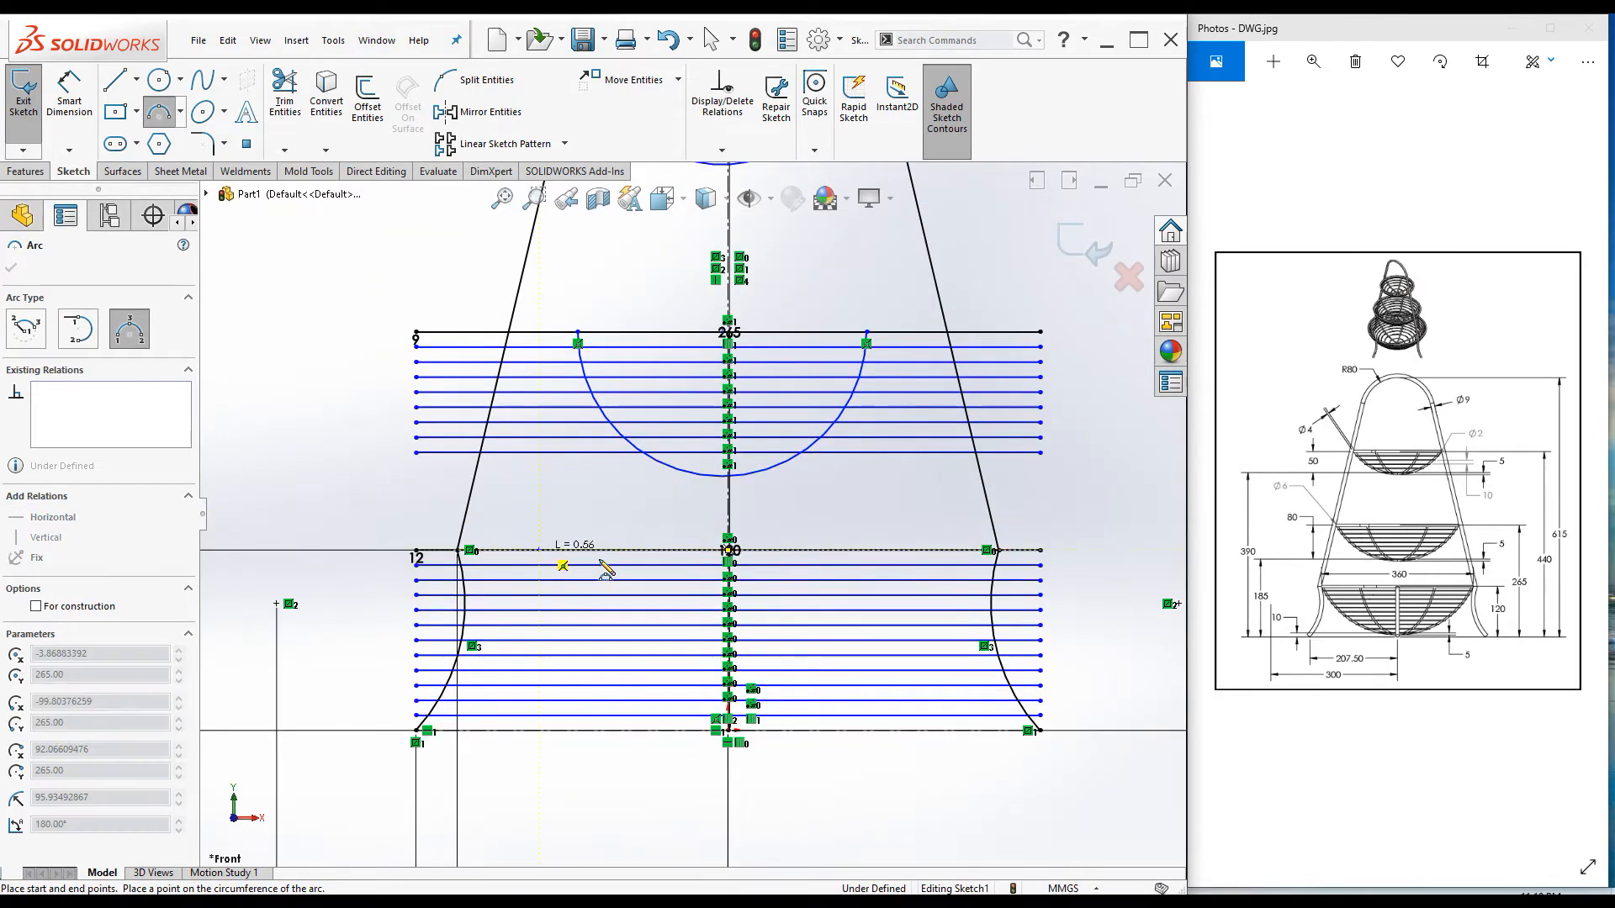
{"action": "left_click", "coordinate": [899, 551]}
{"action": "left_click", "coordinate": [783, 763]}
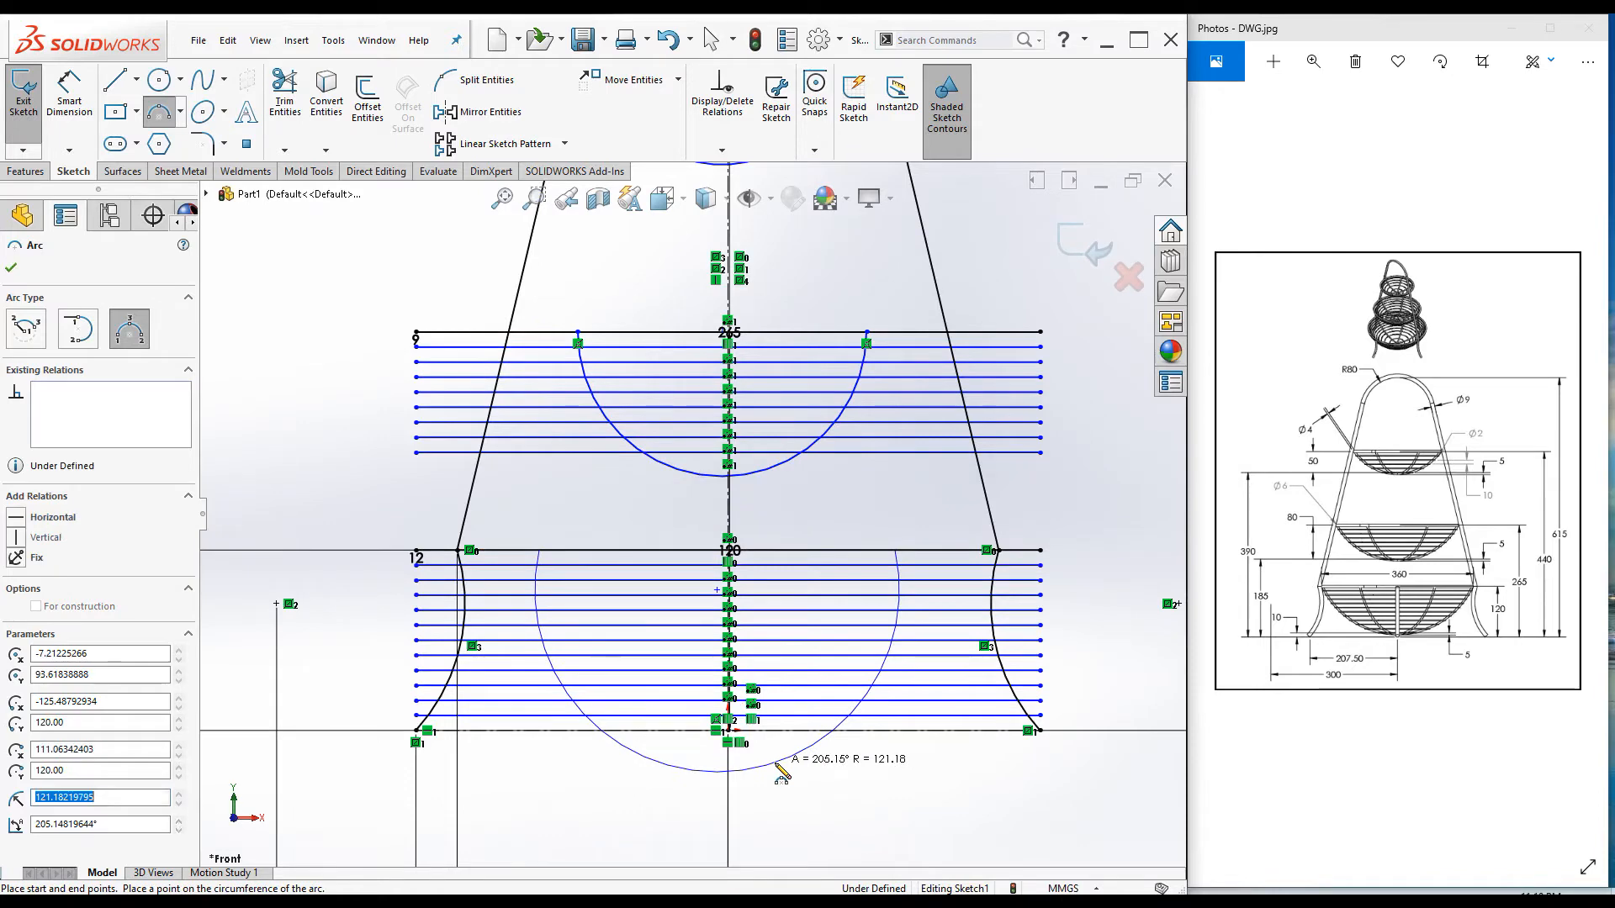
{"action": "key", "text": "Escape"}
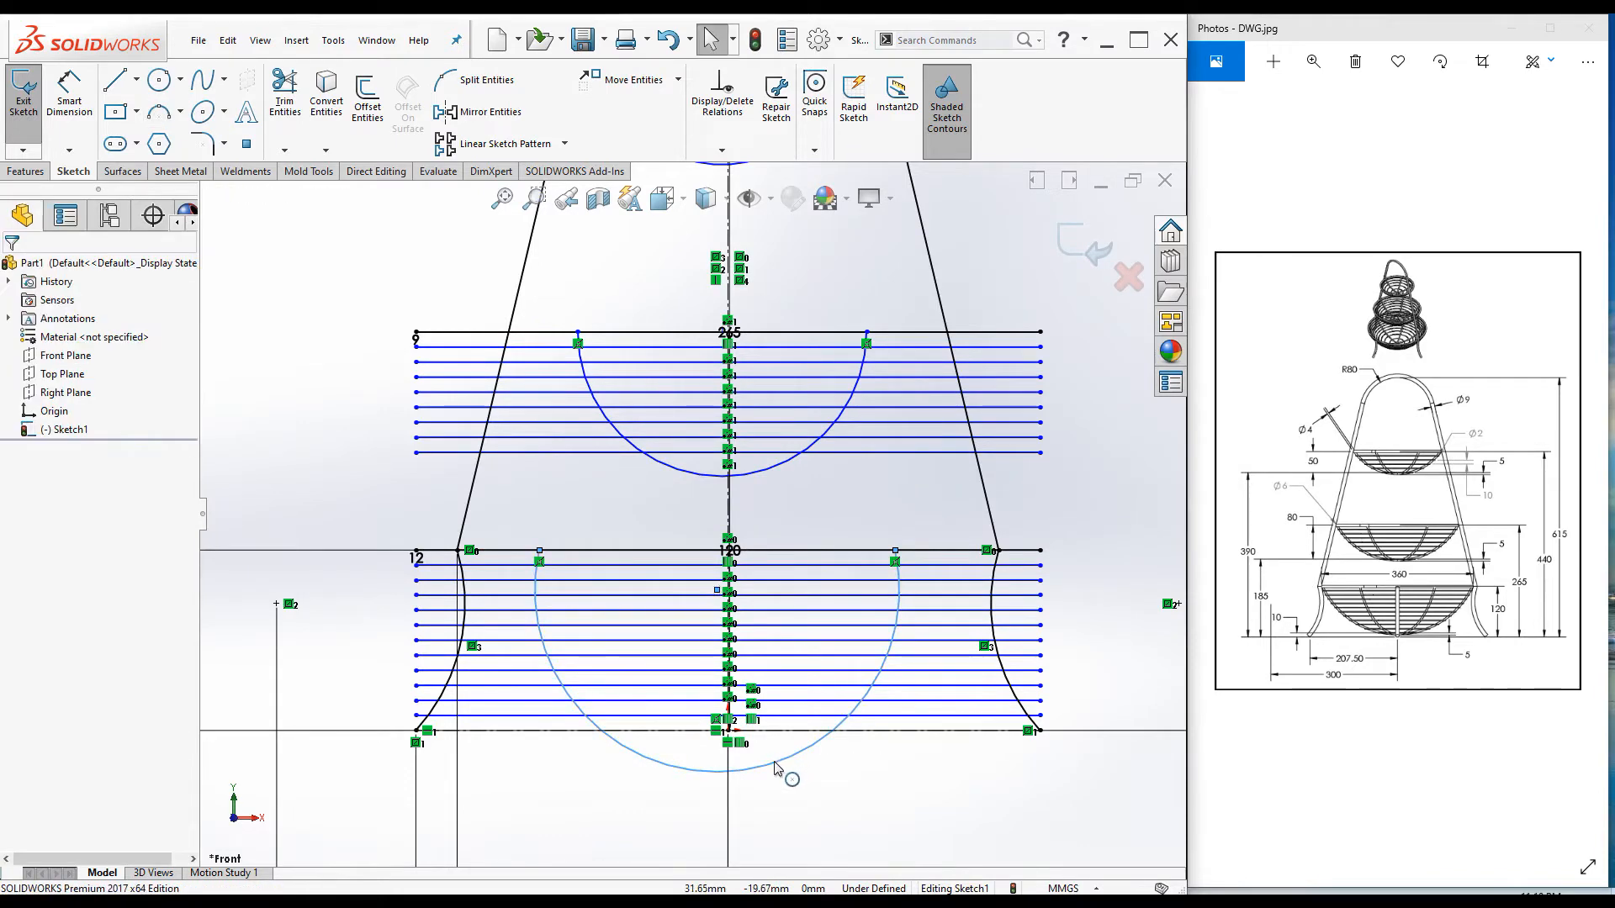
Step: Make both endpoints of the top basket arc coincident with the two sloping side lines of the frame
{"action": "scroll", "coordinate": [748, 704], "scroll_direction": "up", "scroll_amount": 3}
{"action": "scroll", "coordinate": [683, 484], "scroll_direction": "up", "scroll_amount": 2}
{"action": "scroll", "coordinate": [693, 391], "scroll_direction": "down", "scroll_amount": 6}
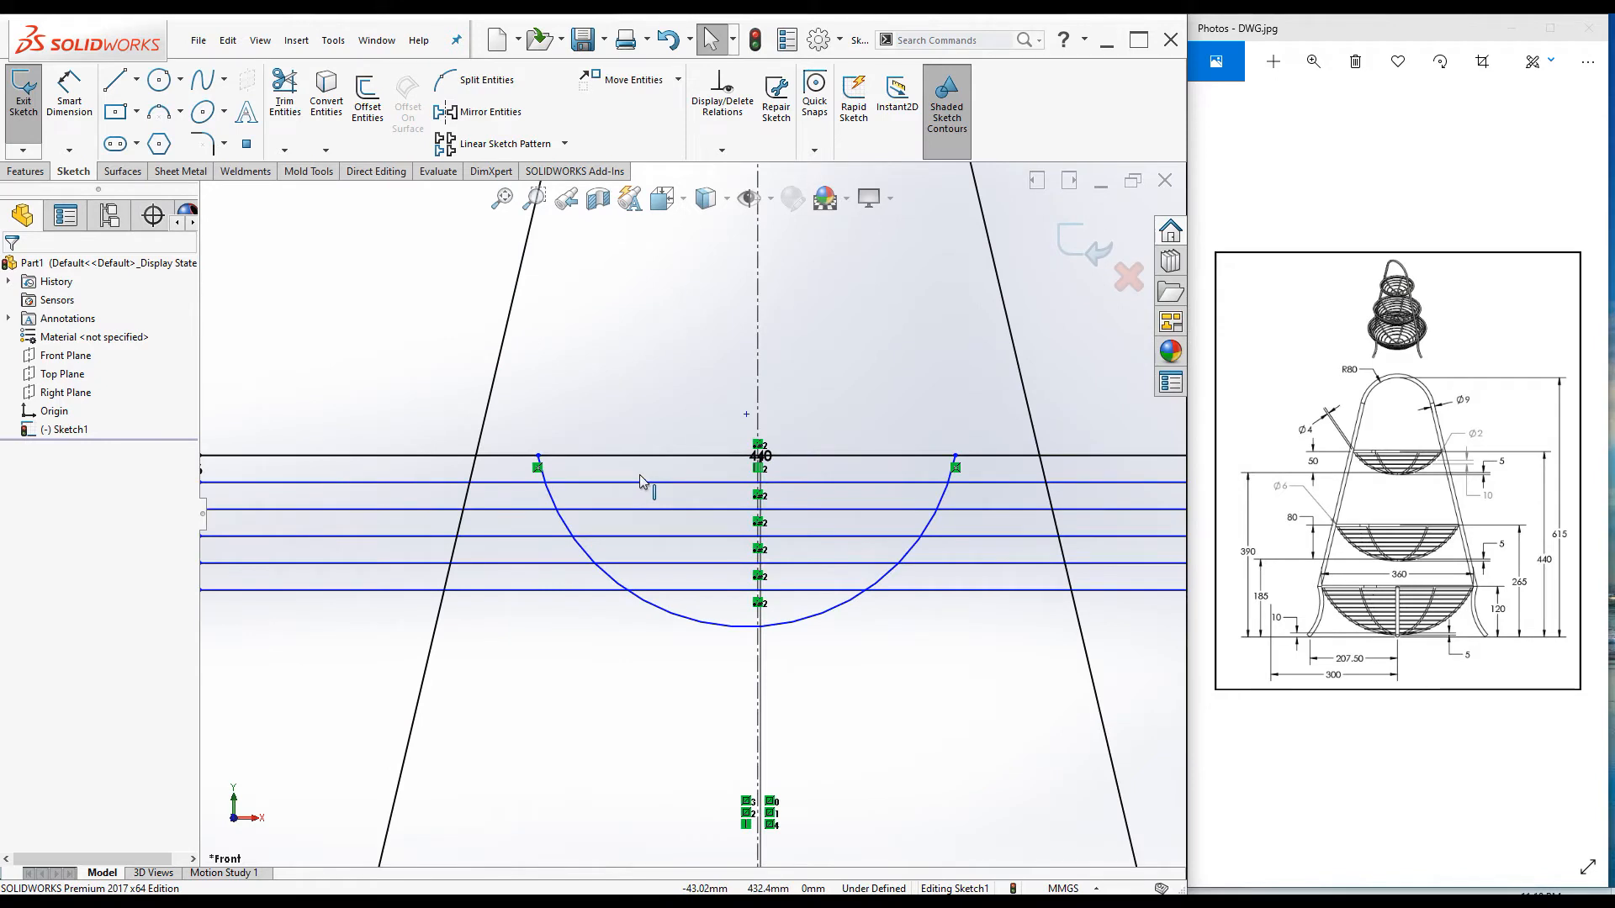
{"action": "left_click", "coordinate": [538, 455]}
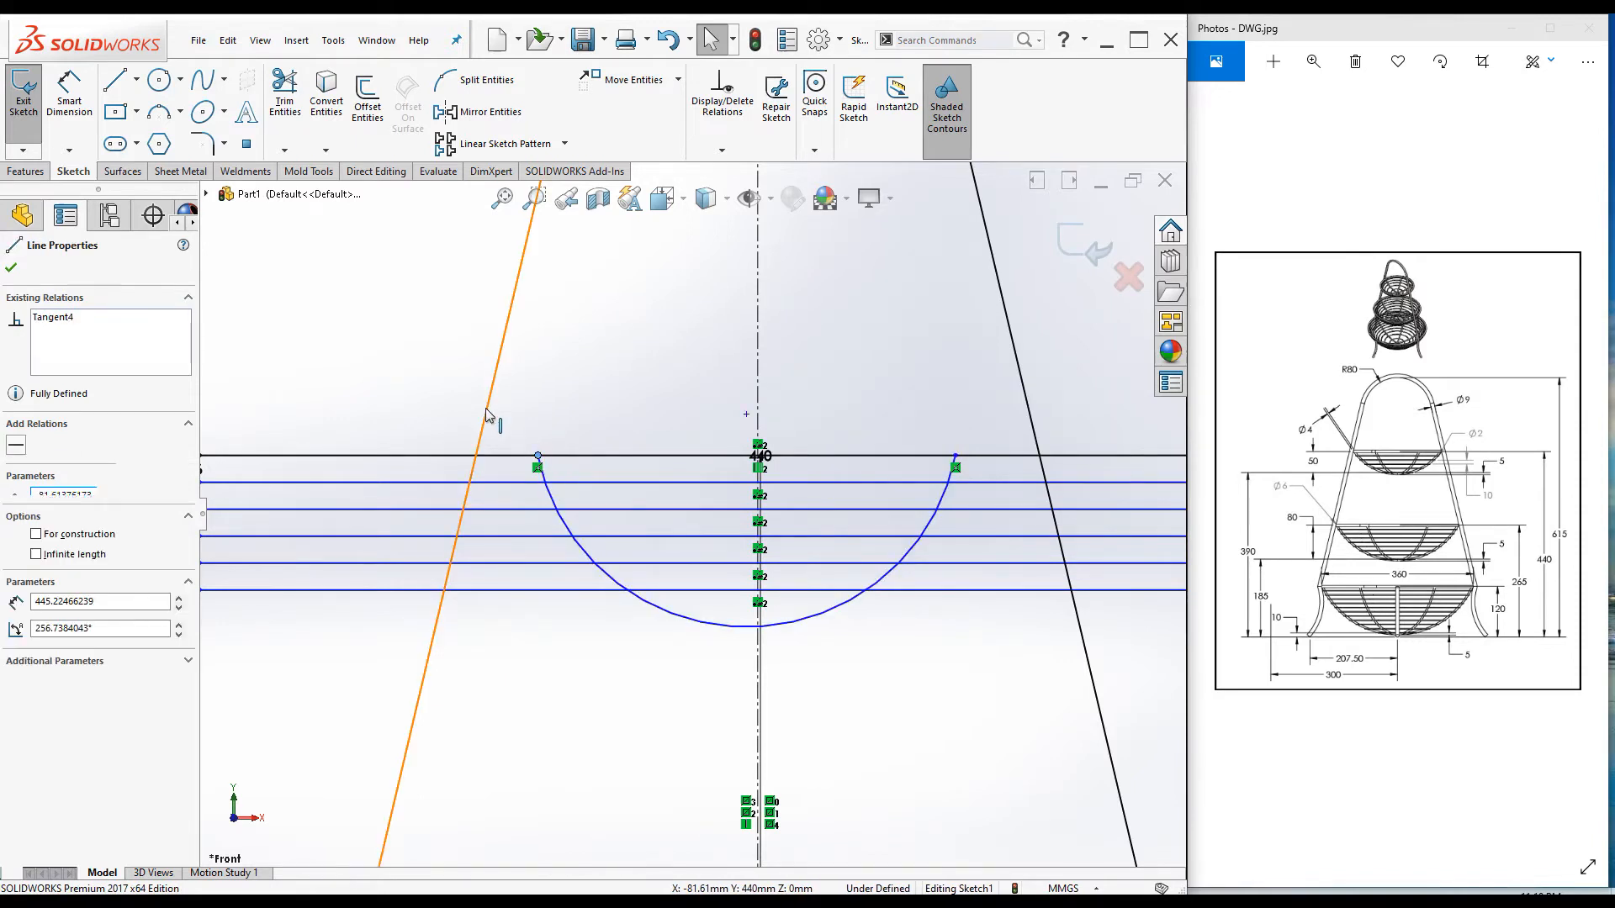
{"action": "left_click", "coordinate": [488, 415], "text": "ctrl"}
{"action": "left_click", "coordinate": [560, 336]}
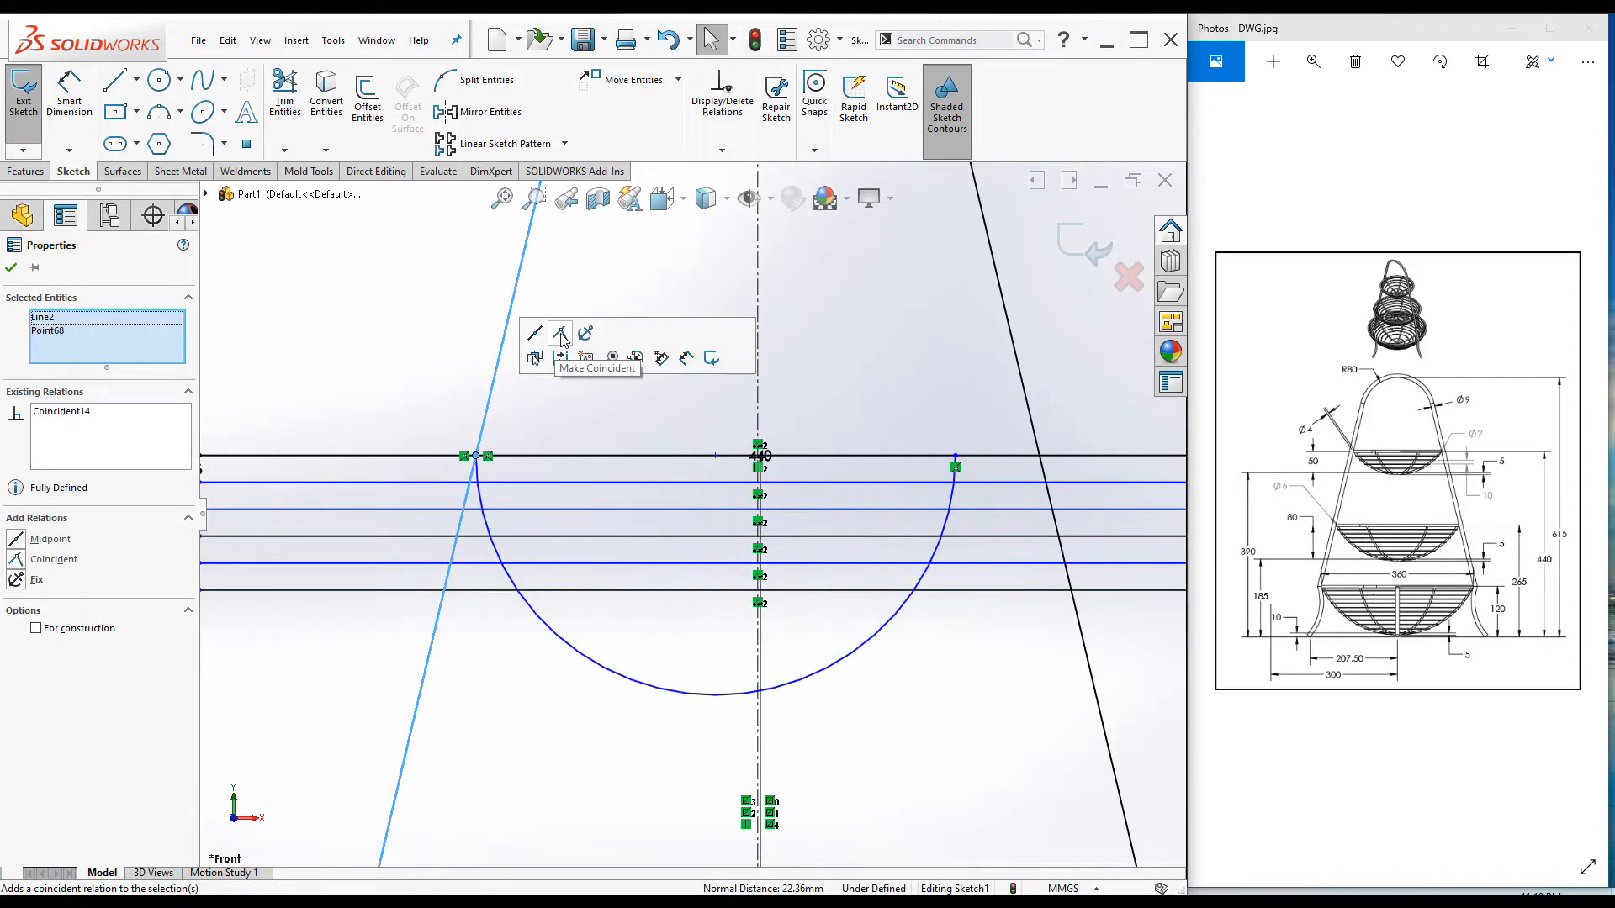
{"action": "left_click", "coordinate": [957, 458]}
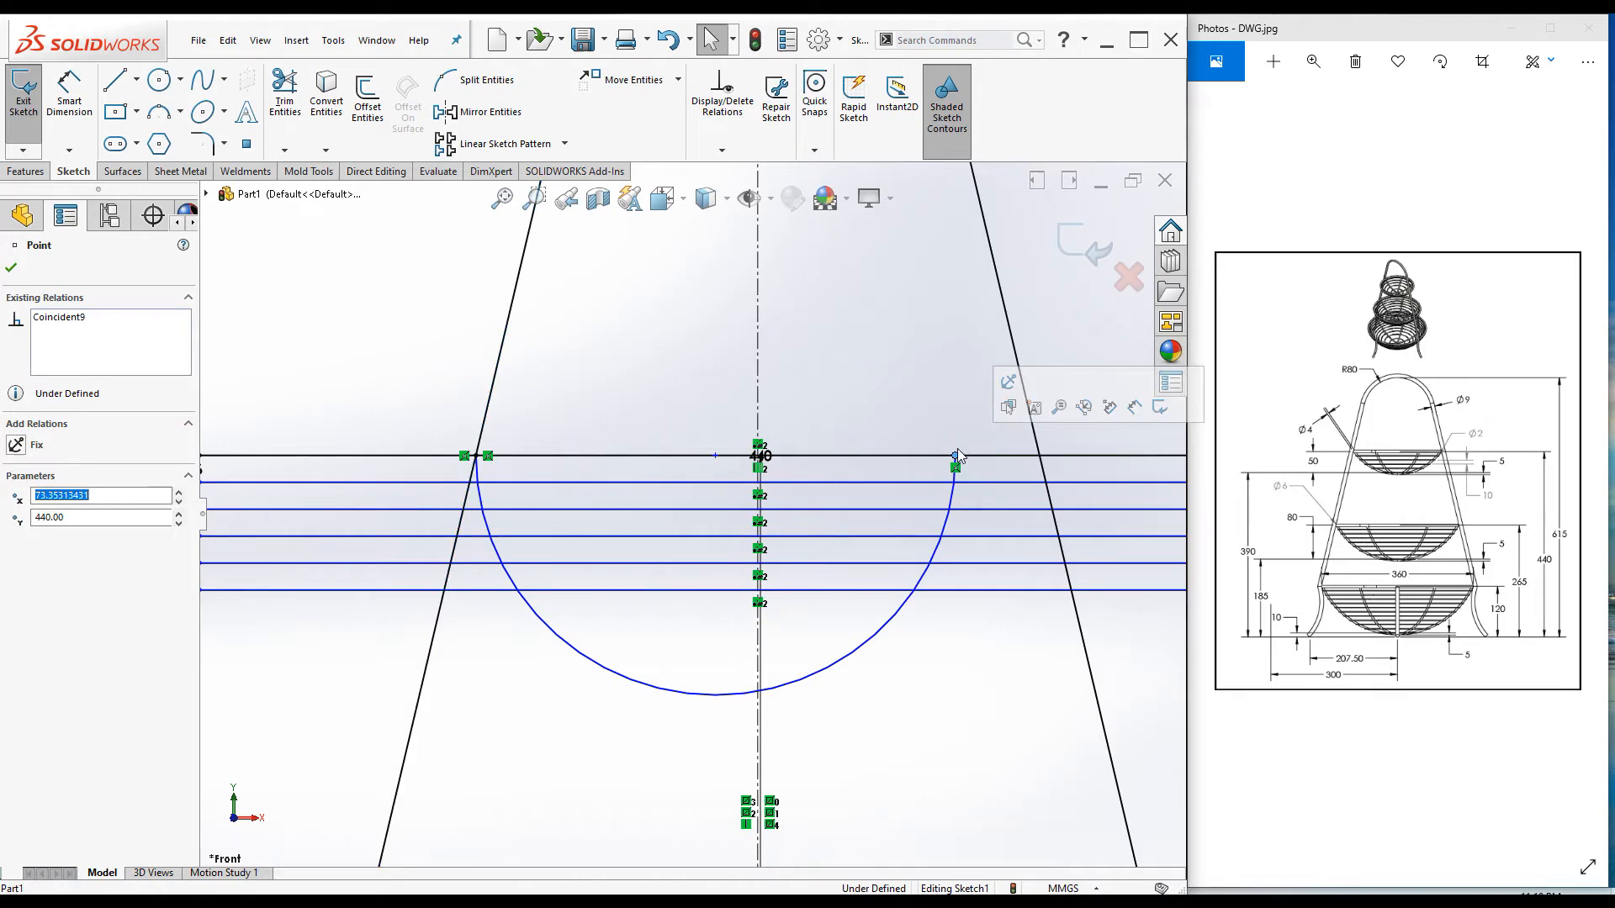
{"action": "left_click", "coordinate": [1024, 395]}
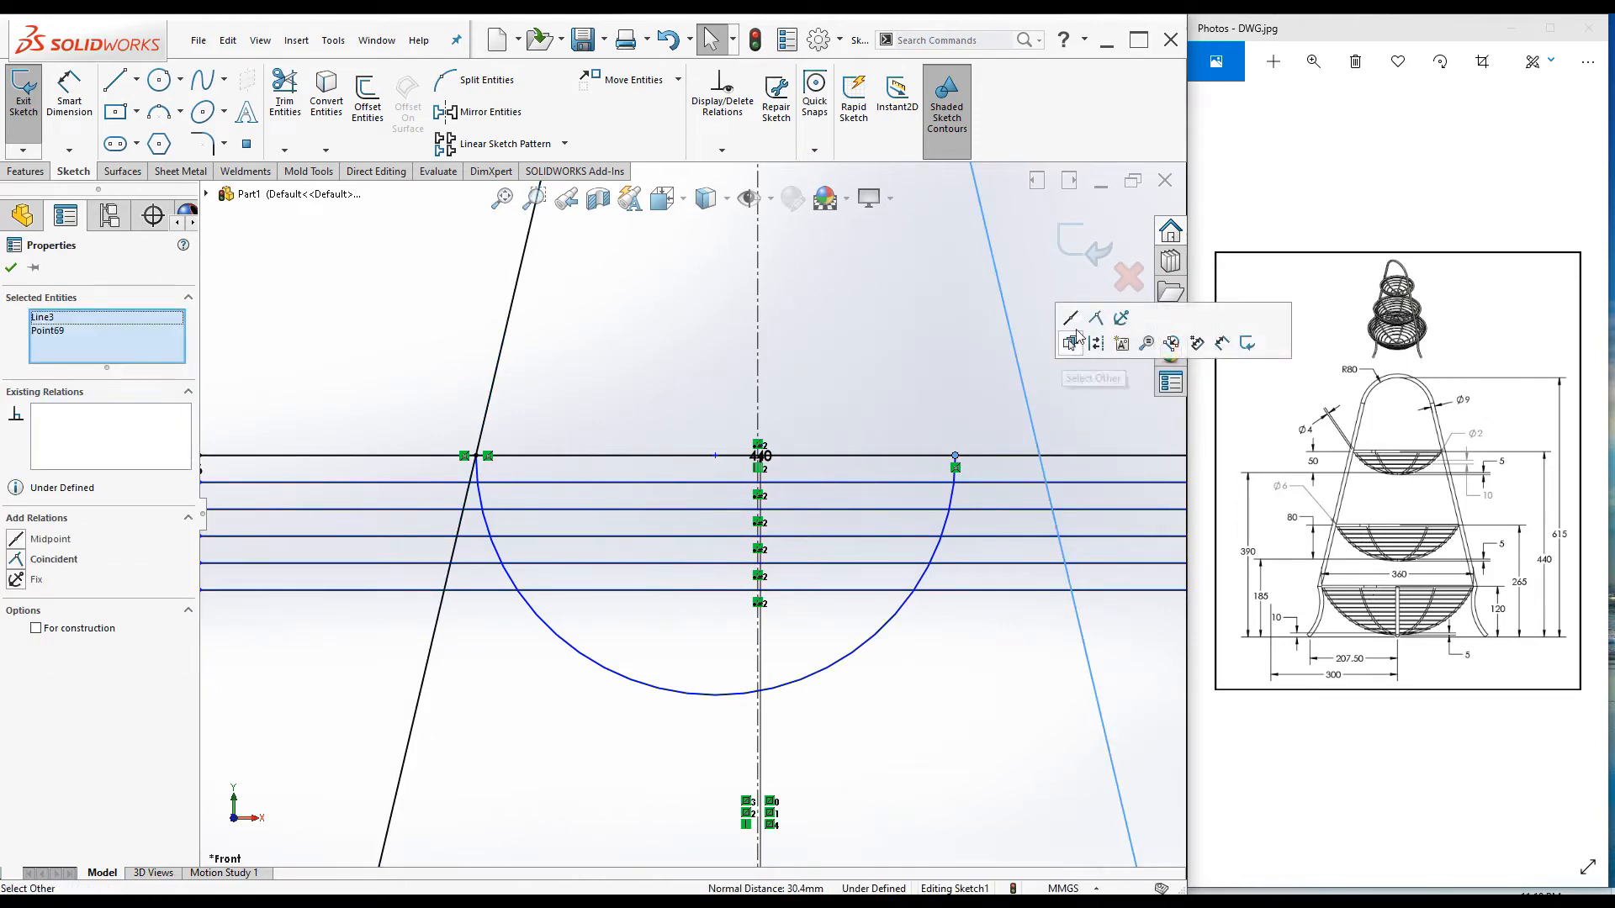
{"action": "left_click", "coordinate": [1100, 319]}
Step: Make both ends of the middle basket arc coincident with the sloping side lines and flatten the arc to a radius of about 152.5 mm
{"action": "scroll", "coordinate": [755, 698], "scroll_direction": "up", "scroll_amount": 5}
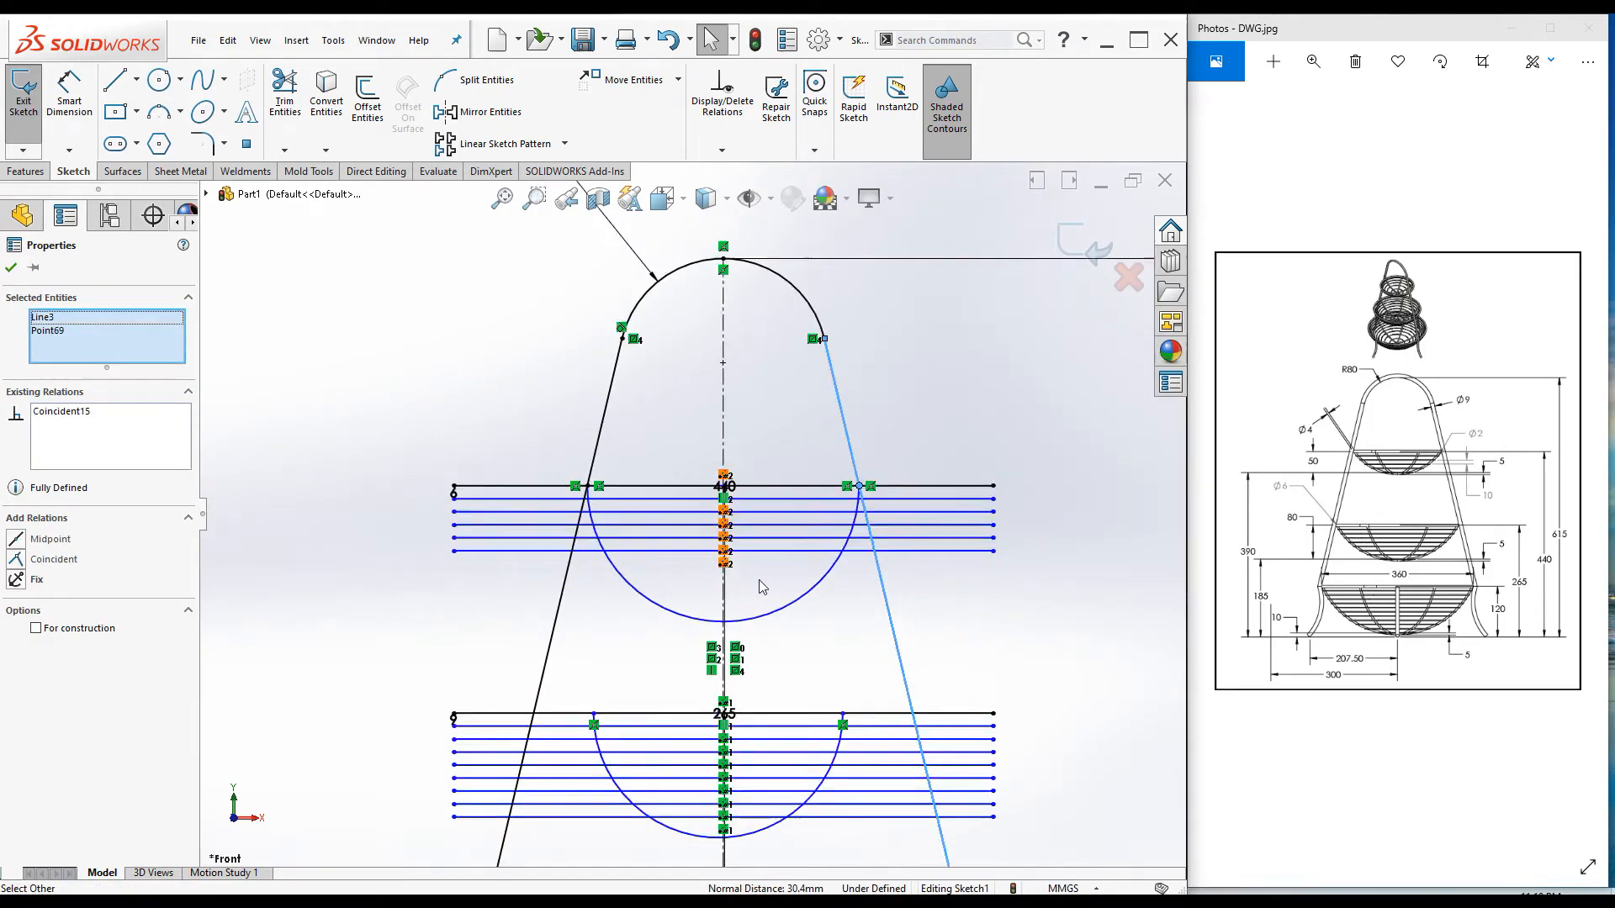
{"action": "scroll", "coordinate": [570, 580], "scroll_direction": "down", "scroll_amount": 3}
{"action": "left_click", "coordinate": [570, 580]}
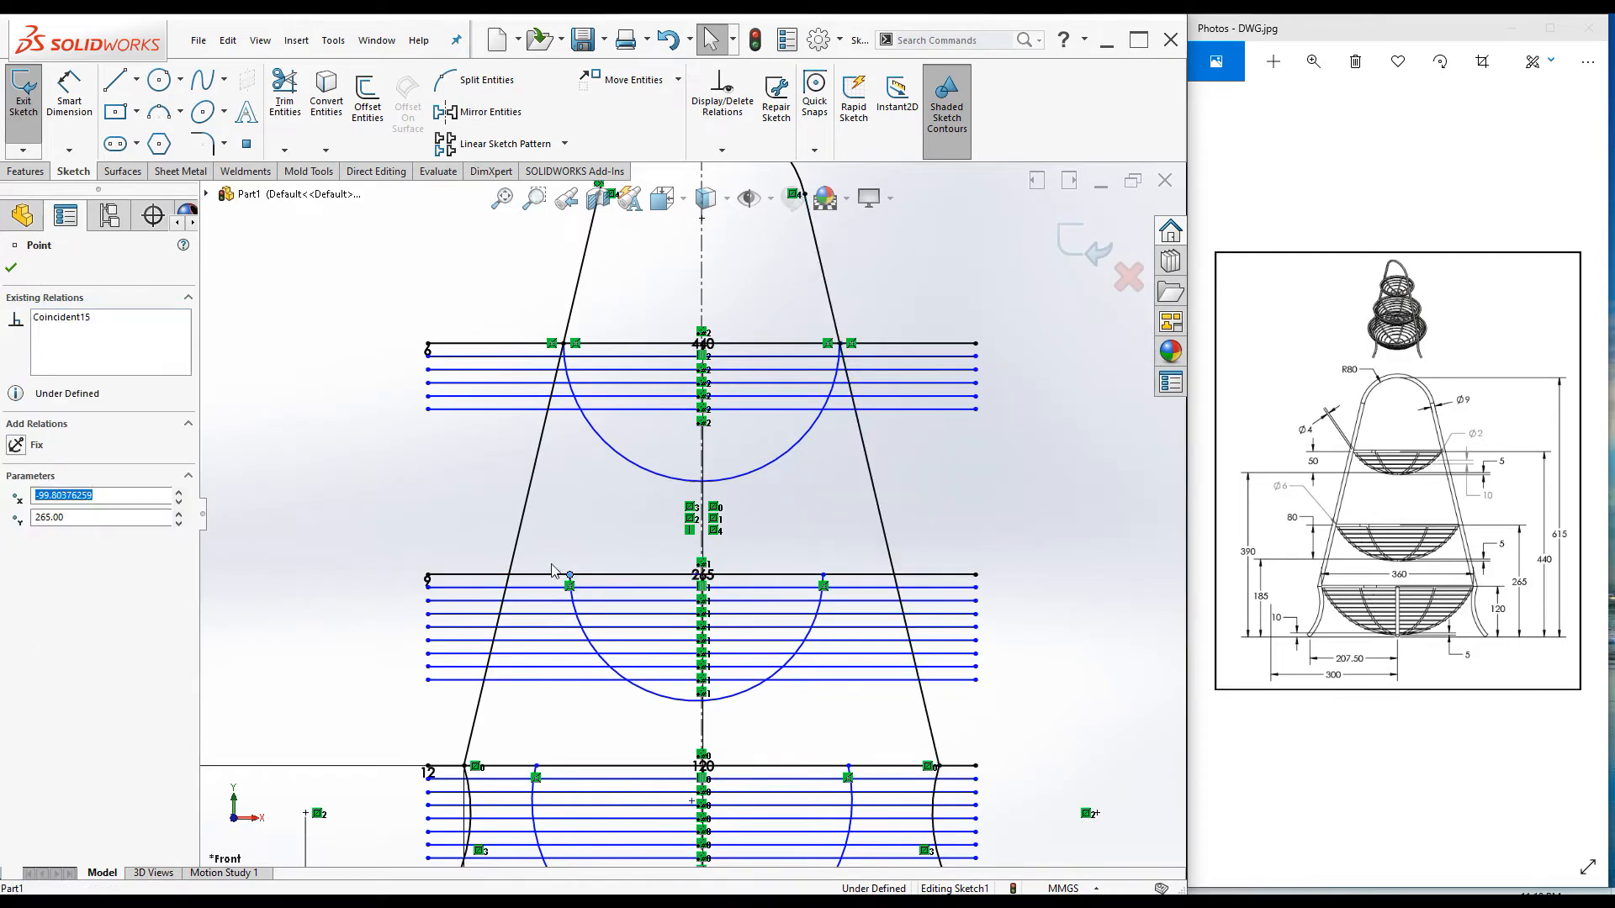
{"action": "left_click", "coordinate": [531, 479], "text": "ctrl"}
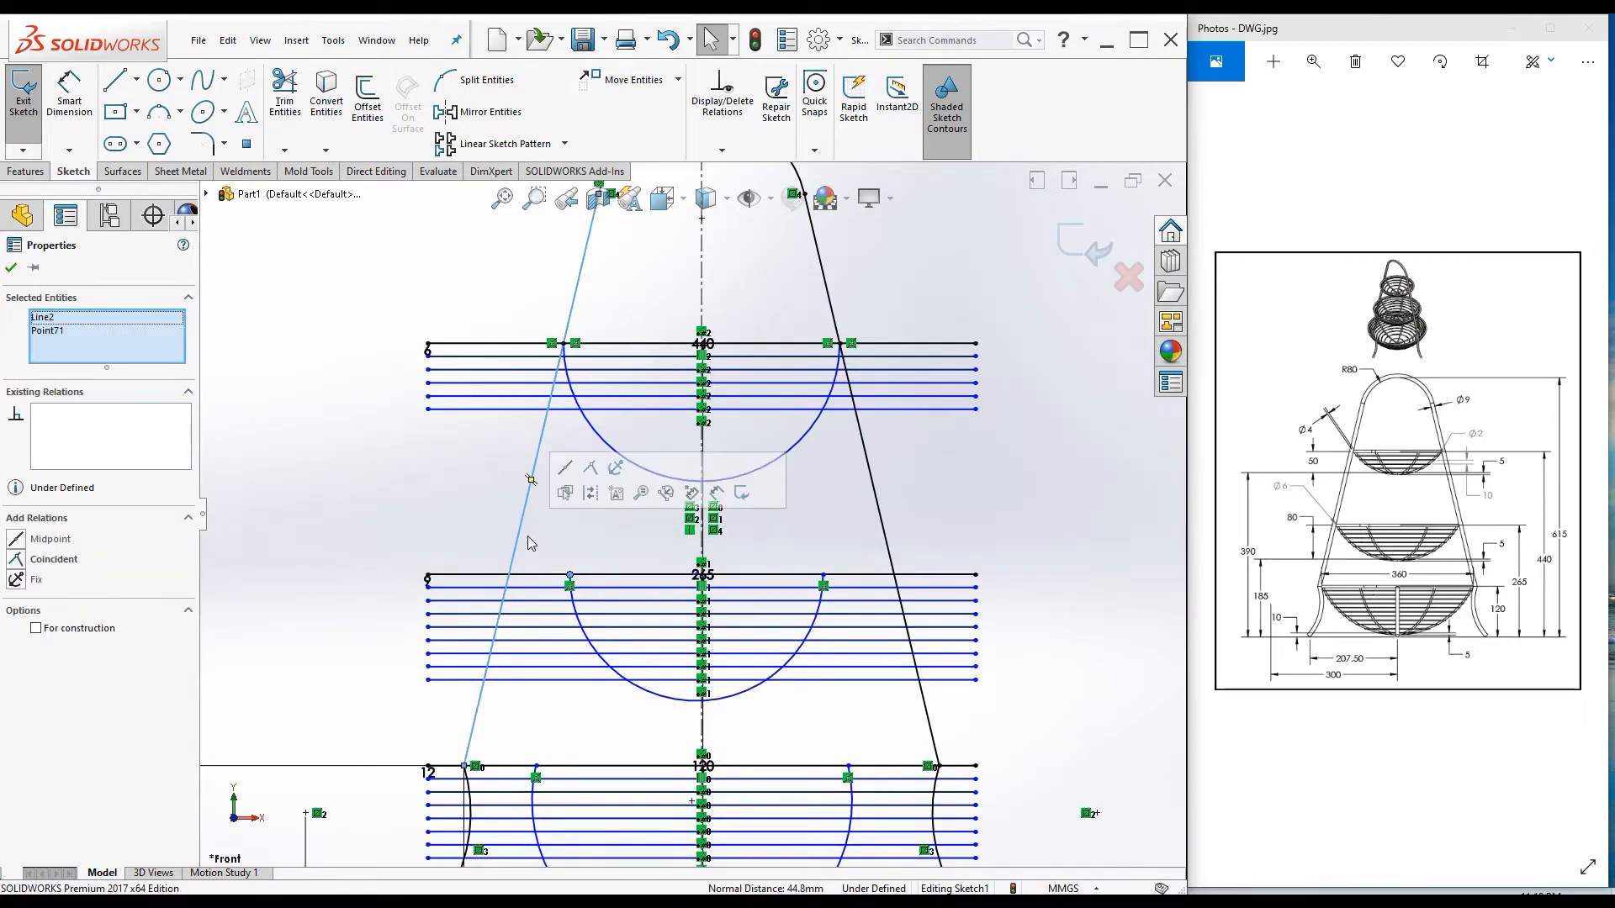
{"action": "left_click", "coordinate": [591, 468]}
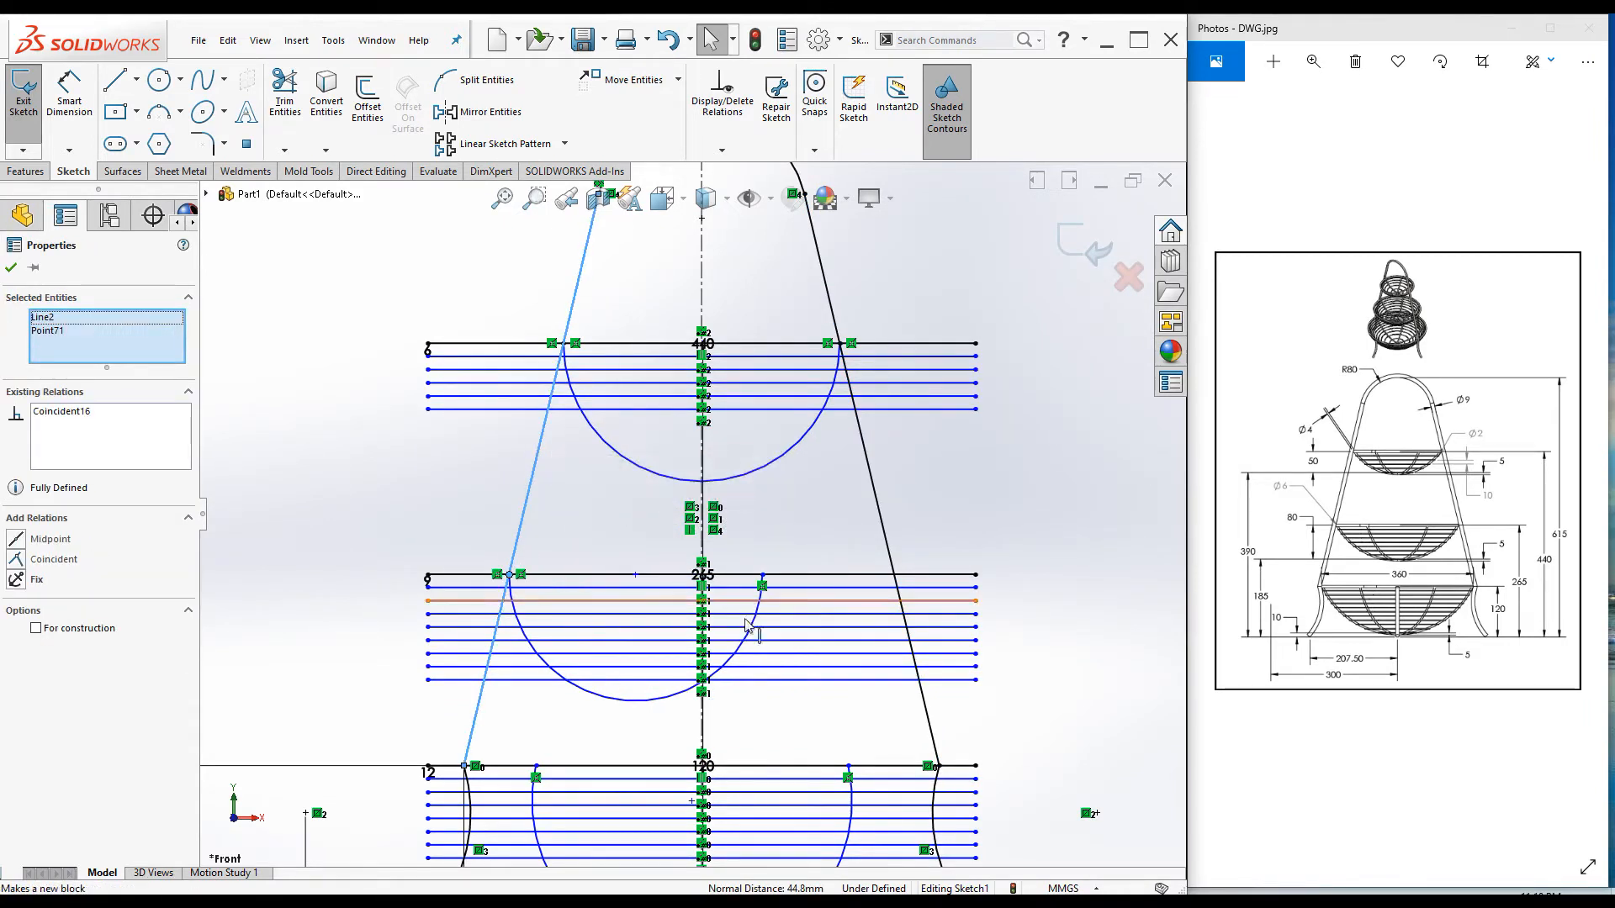
{"action": "left_click", "coordinate": [763, 577]}
{"action": "left_click", "coordinate": [889, 562]}
{"action": "left_click", "coordinate": [967, 492]}
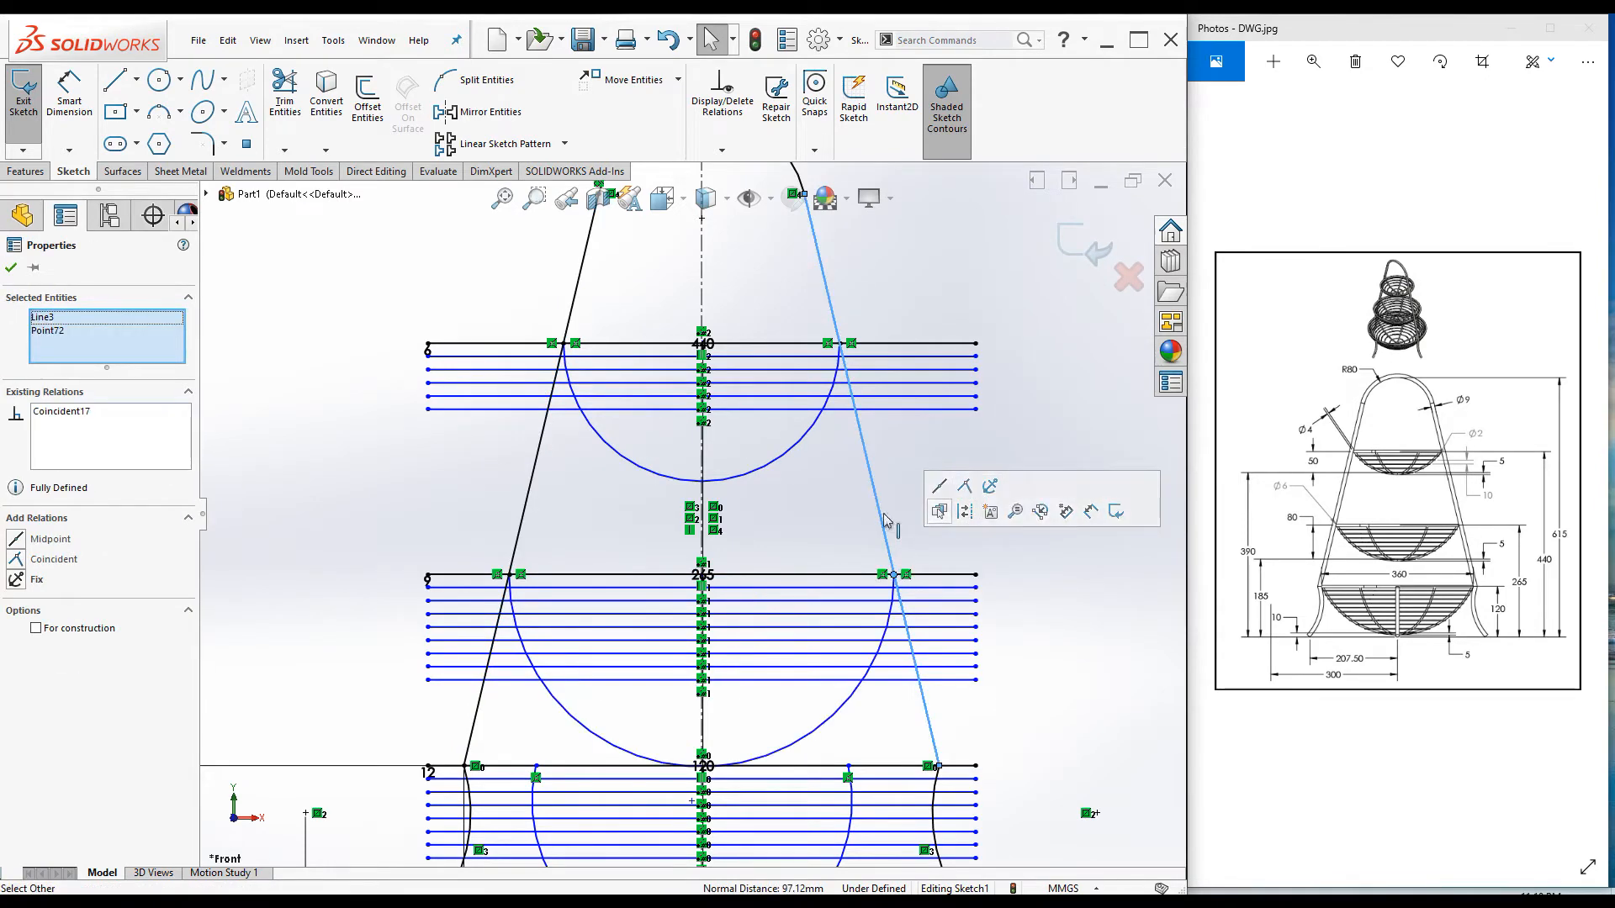
{"action": "scroll", "coordinate": [778, 707], "scroll_direction": "up", "scroll_amount": 3}
{"action": "scroll", "coordinate": [682, 734], "scroll_direction": "down", "scroll_amount": 3}
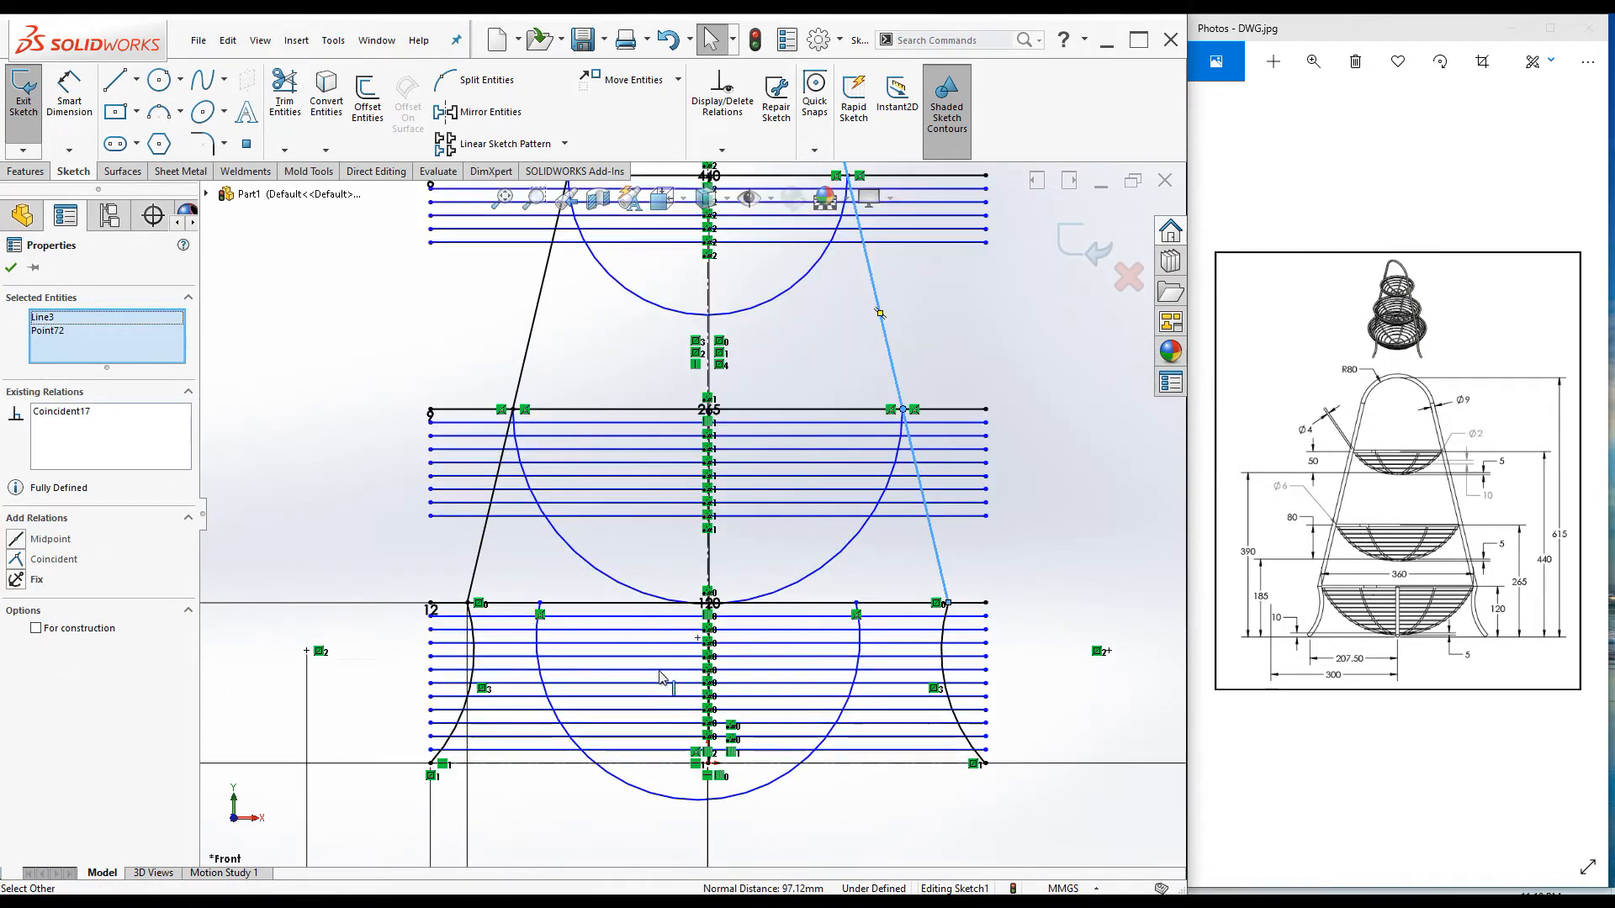
{"action": "left_click", "coordinate": [631, 592]}
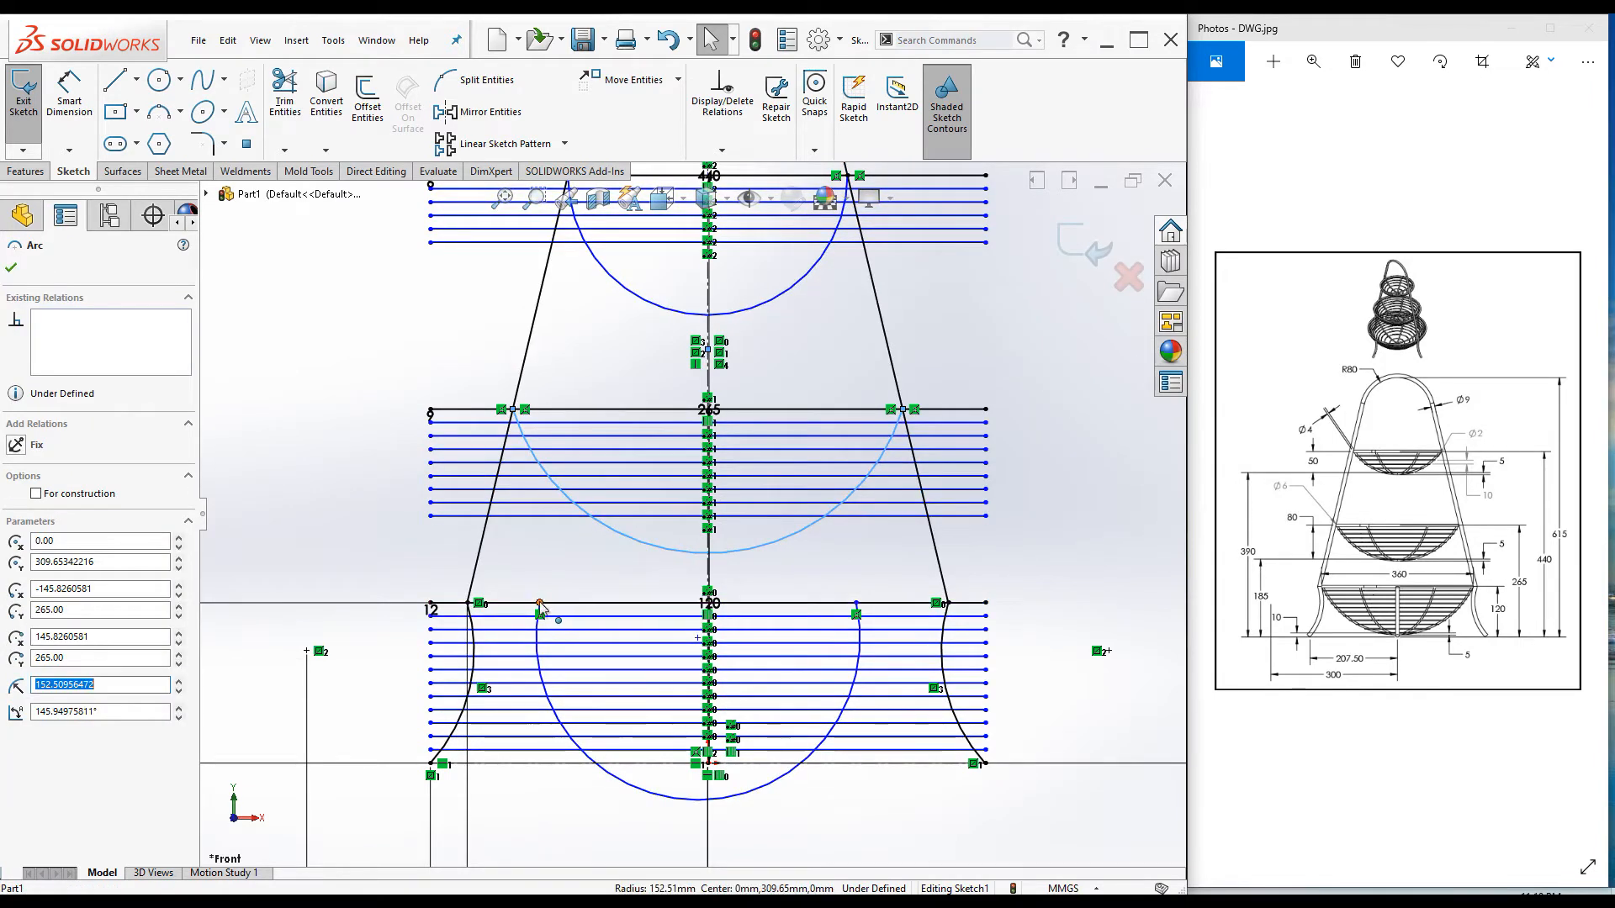
Step: Make both endpoints of the bottom basket arc coincident with the two sloping side lines at the 120 mm level
{"action": "left_click", "coordinate": [467, 603]}
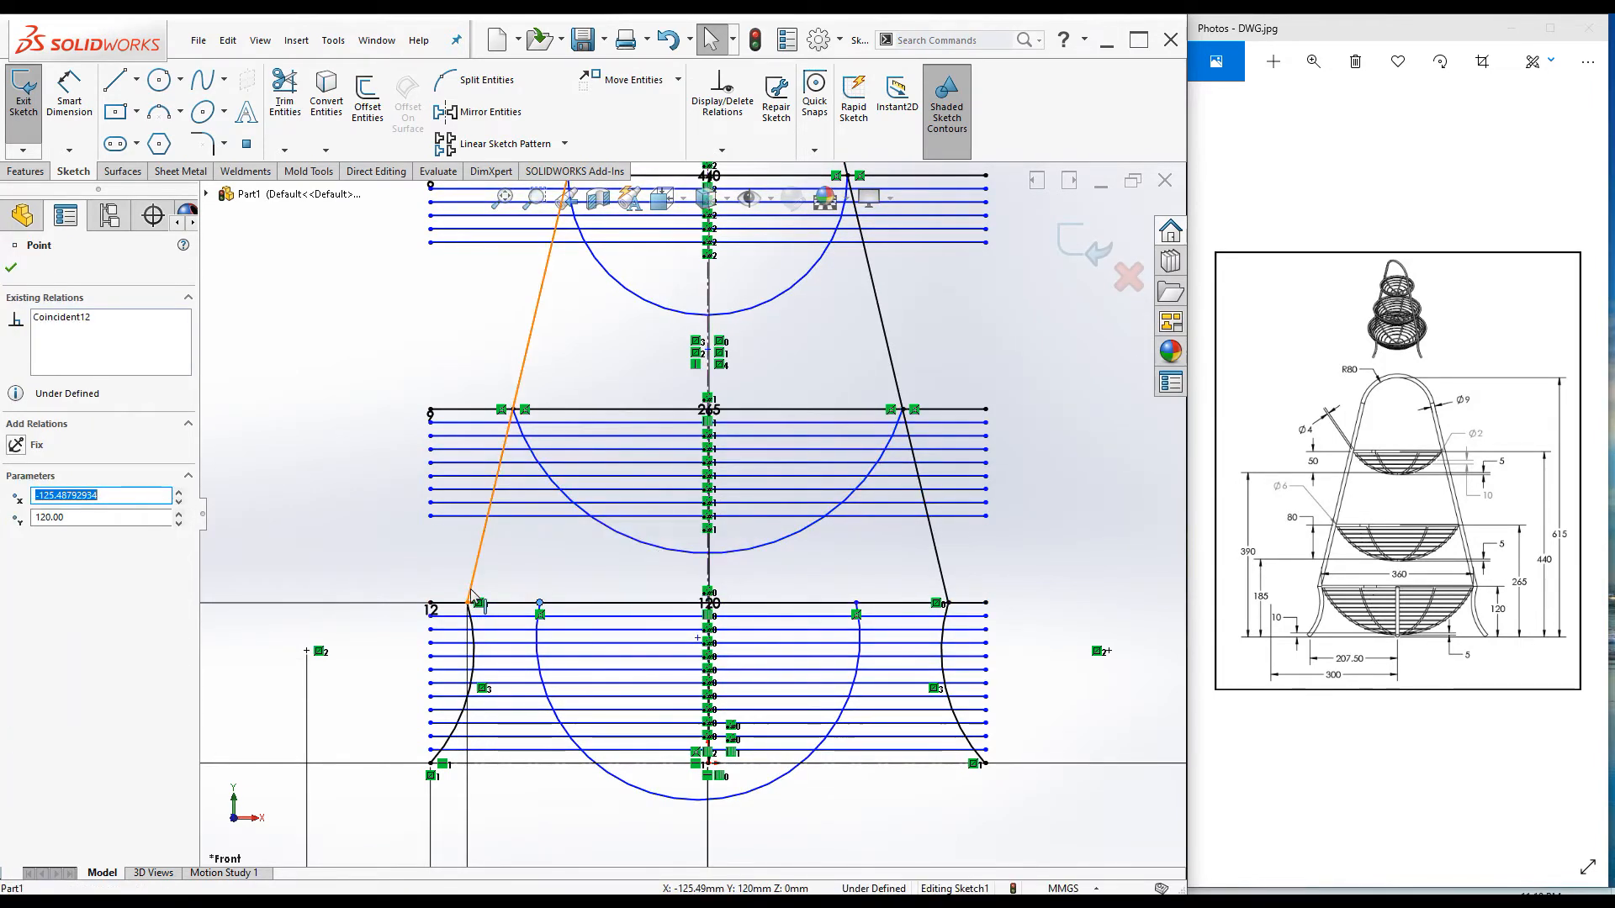
{"action": "left_click", "coordinate": [484, 534], "text": "ctrl"}
{"action": "left_click", "coordinate": [545, 514]}
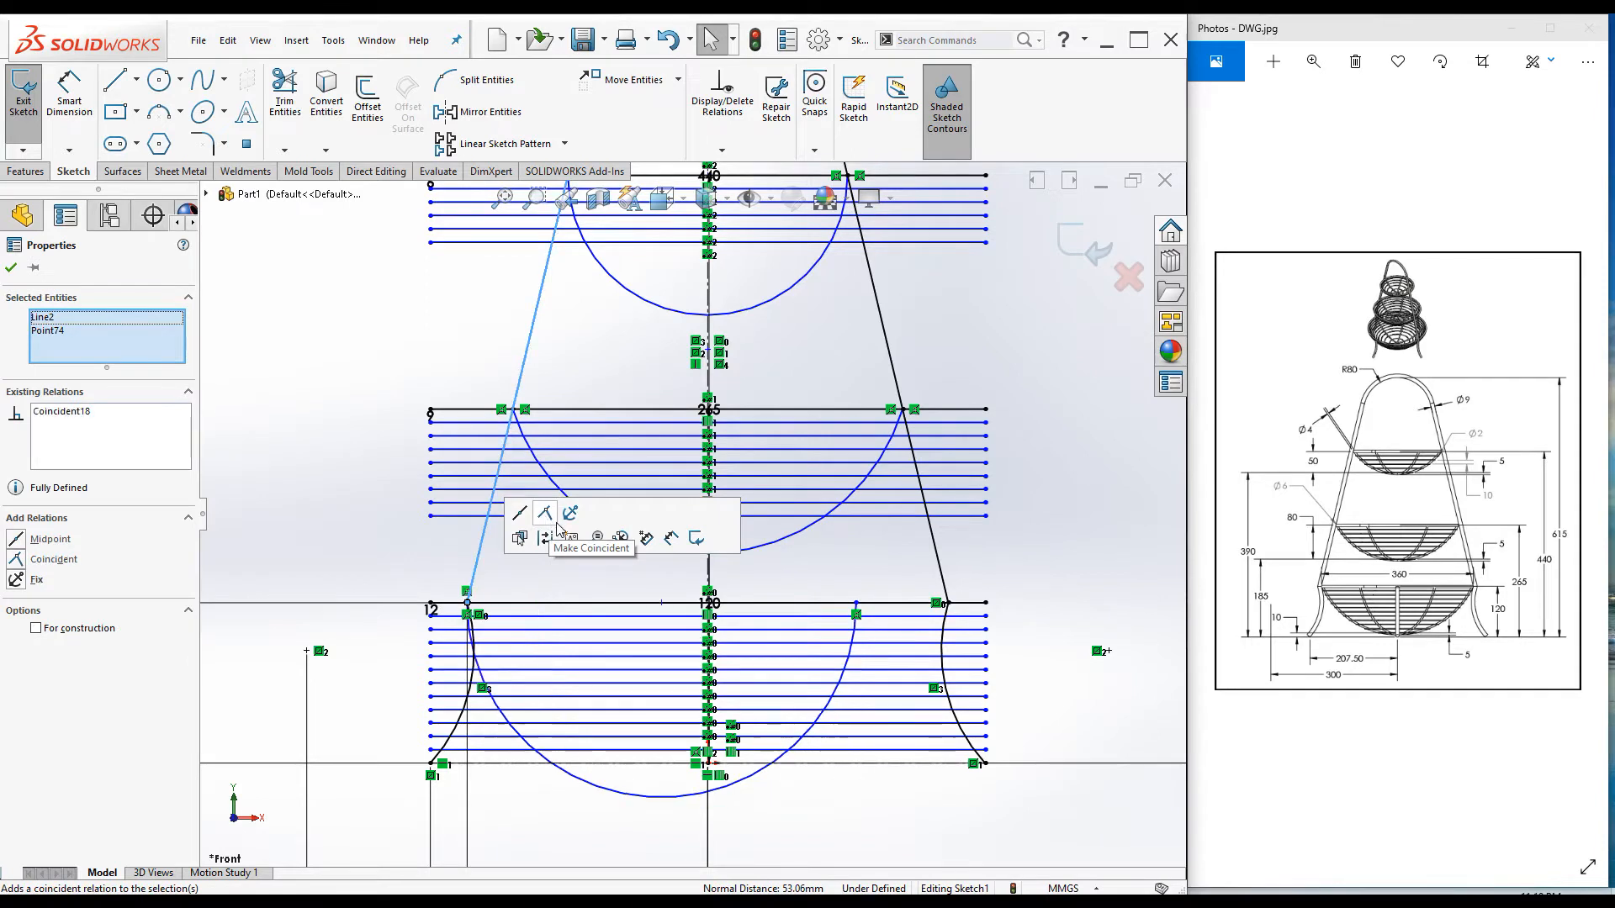
{"action": "left_click", "coordinate": [855, 605]}
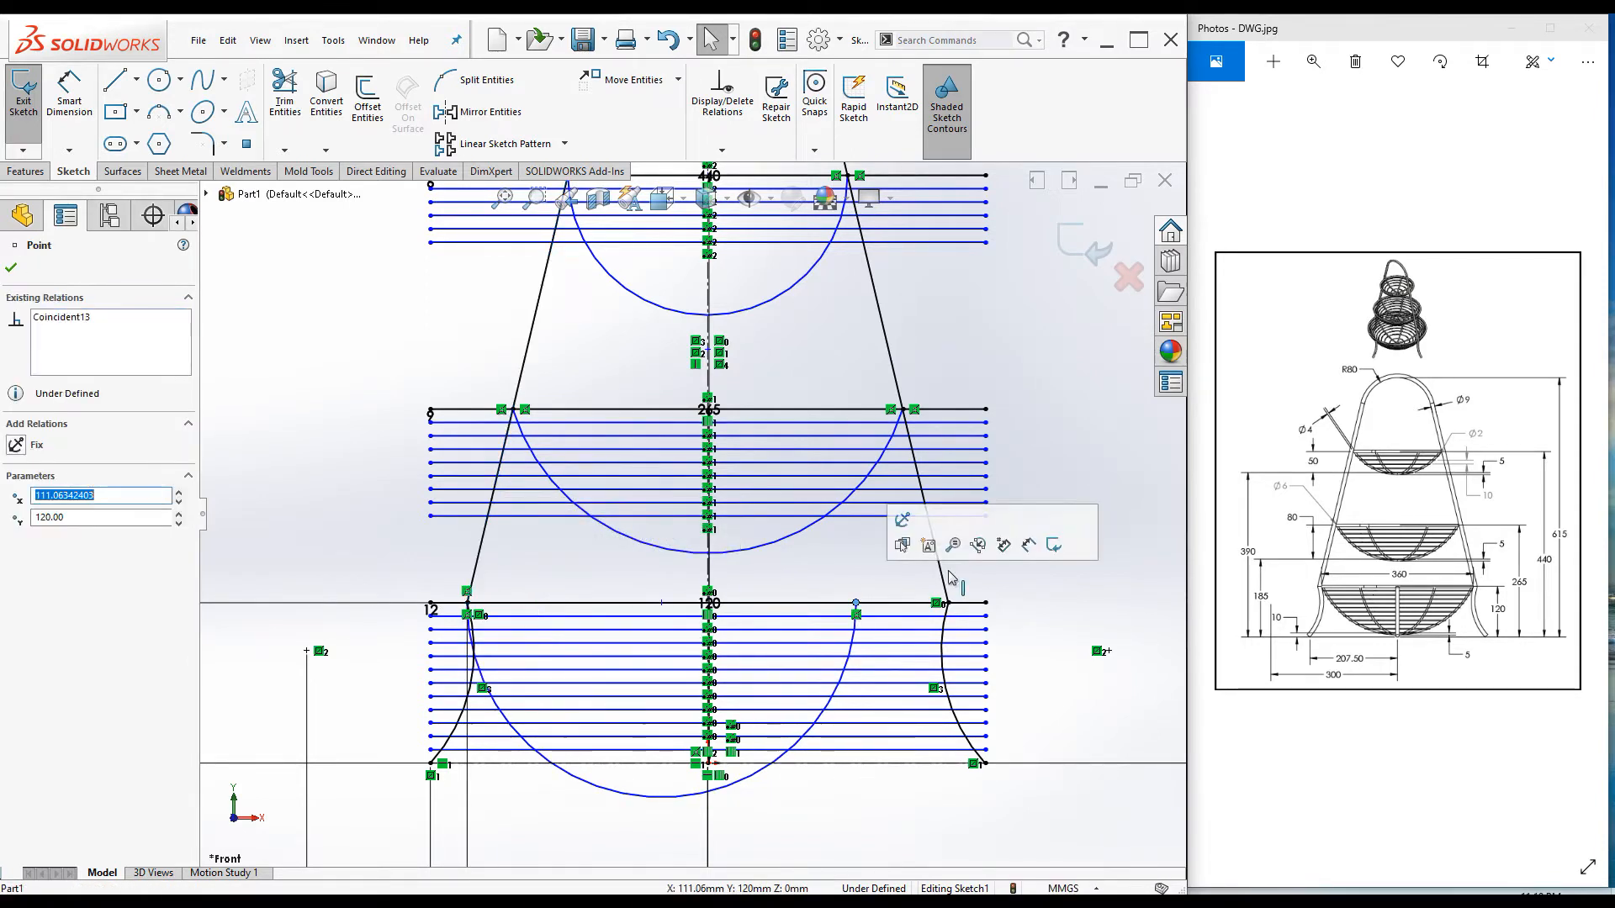
{"action": "left_click", "coordinate": [932, 538], "text": "ctrl"}
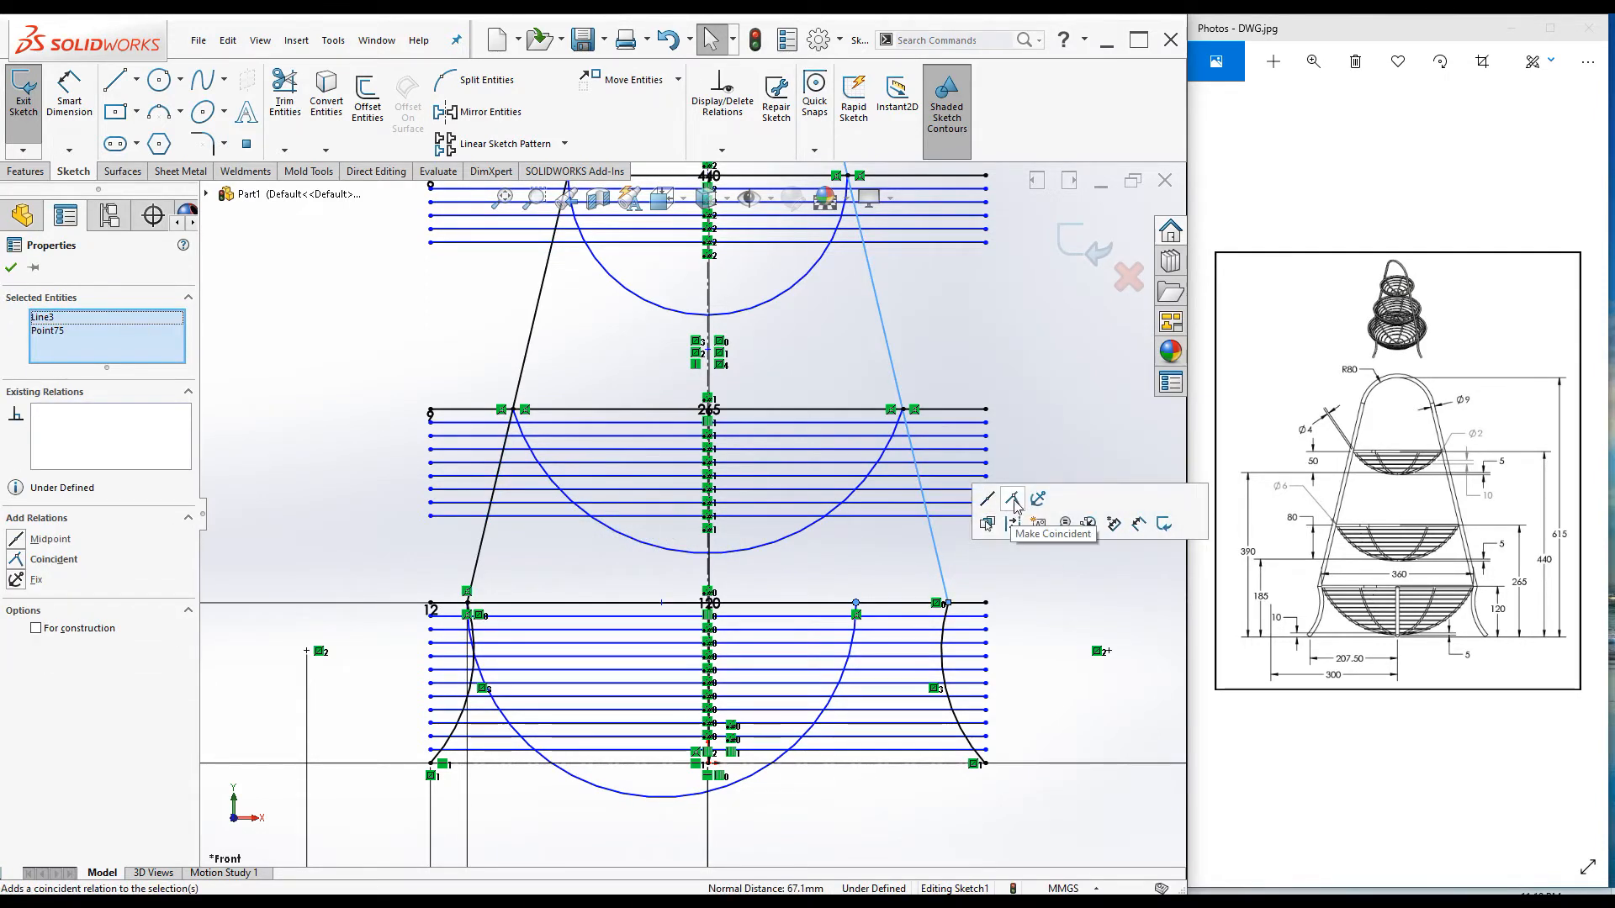
{"action": "left_click", "coordinate": [989, 526]}
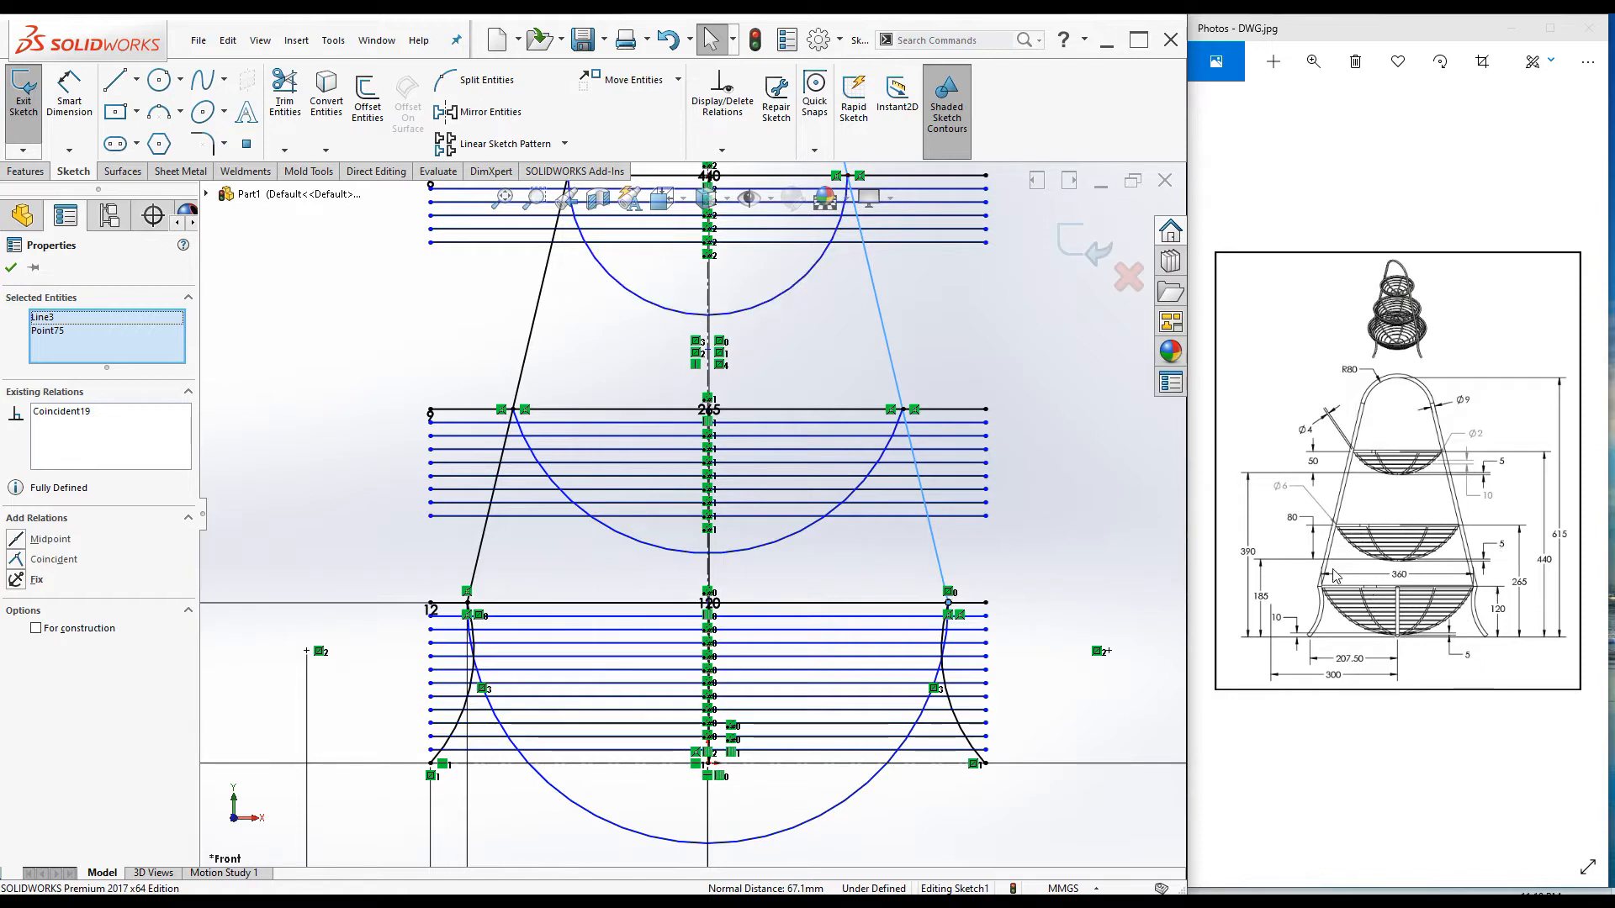
{"action": "key", "text": "Escape"}
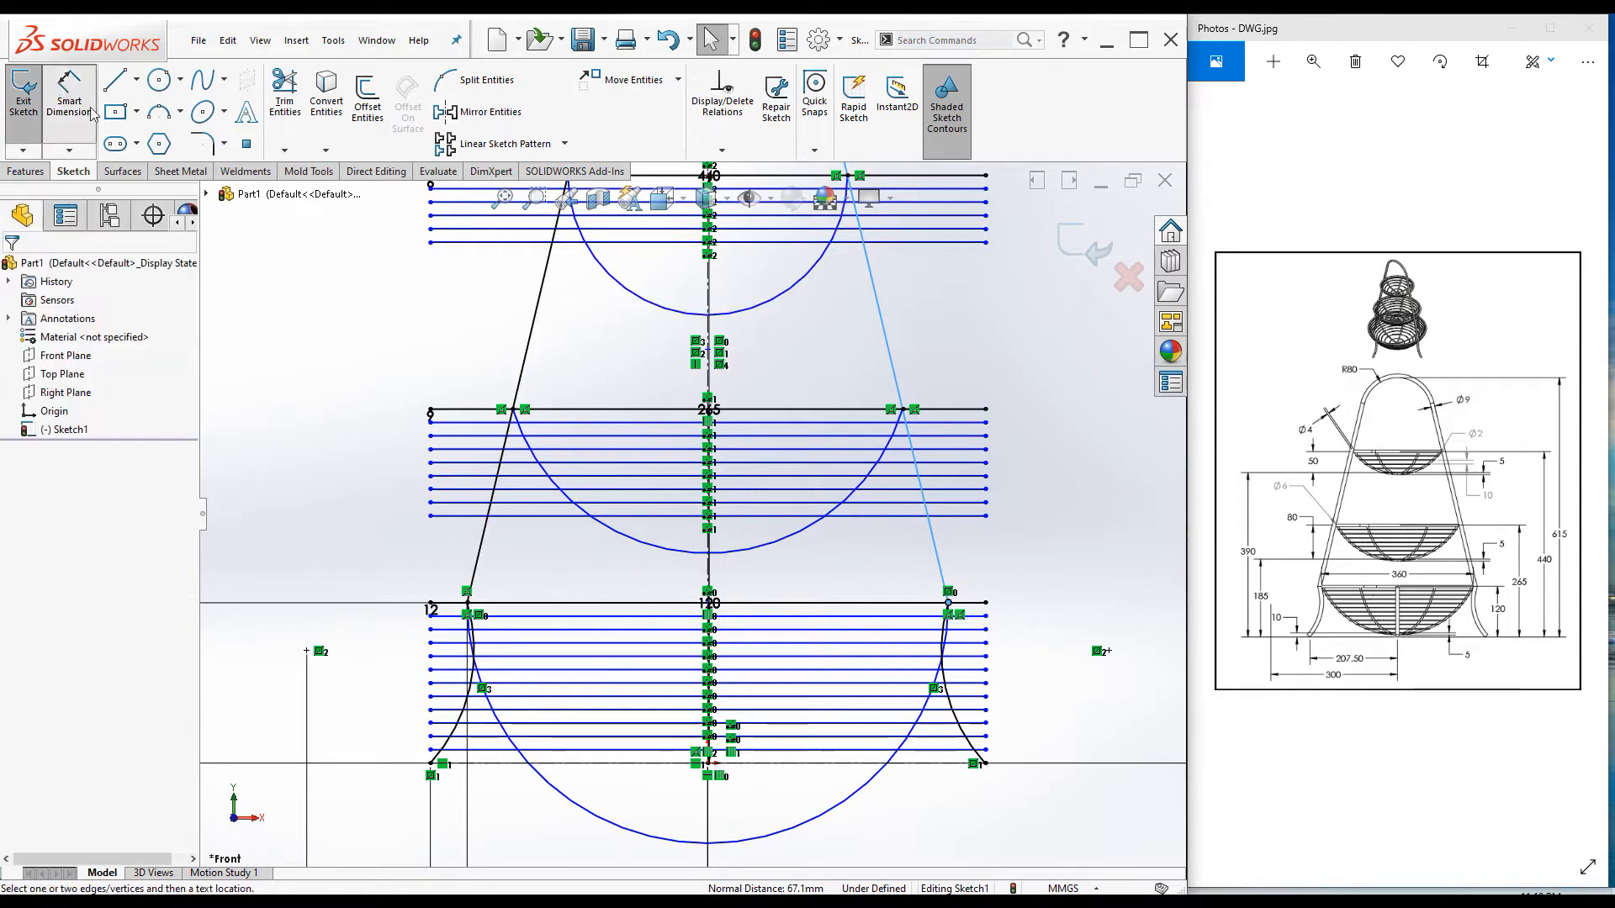
Step: Dimension the vertical gap between the lowest patterned line of the top basket and the top arc's lowest point as 5 mm
{"action": "left_click", "coordinate": [707, 314]}
{"action": "left_click", "coordinate": [766, 243]}
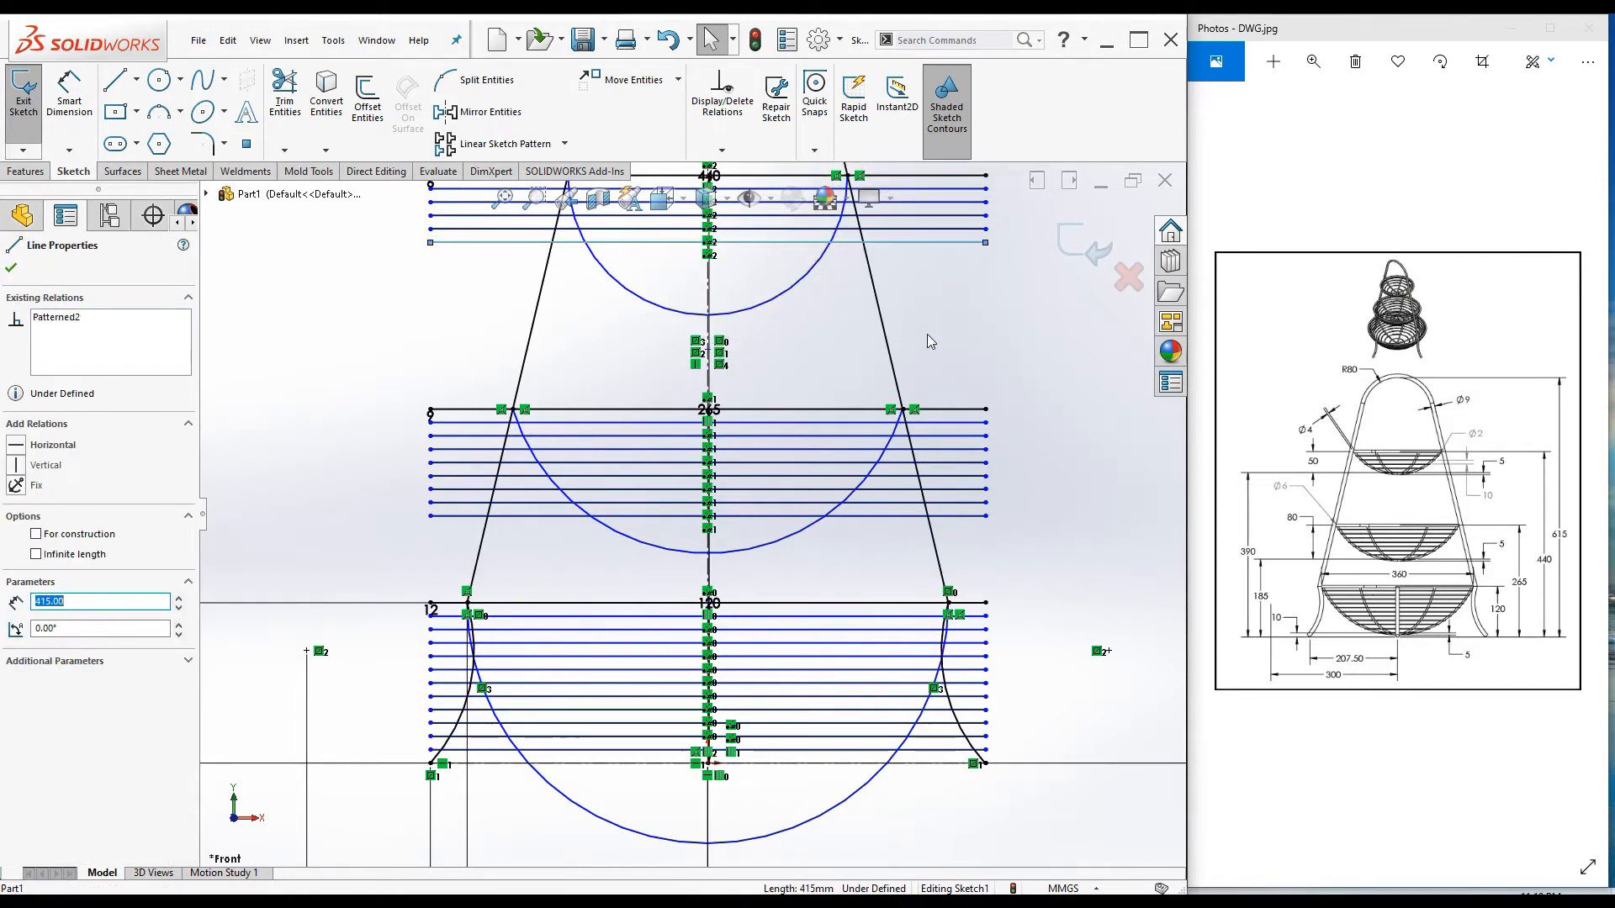
{"action": "left_click", "coordinate": [707, 315]}
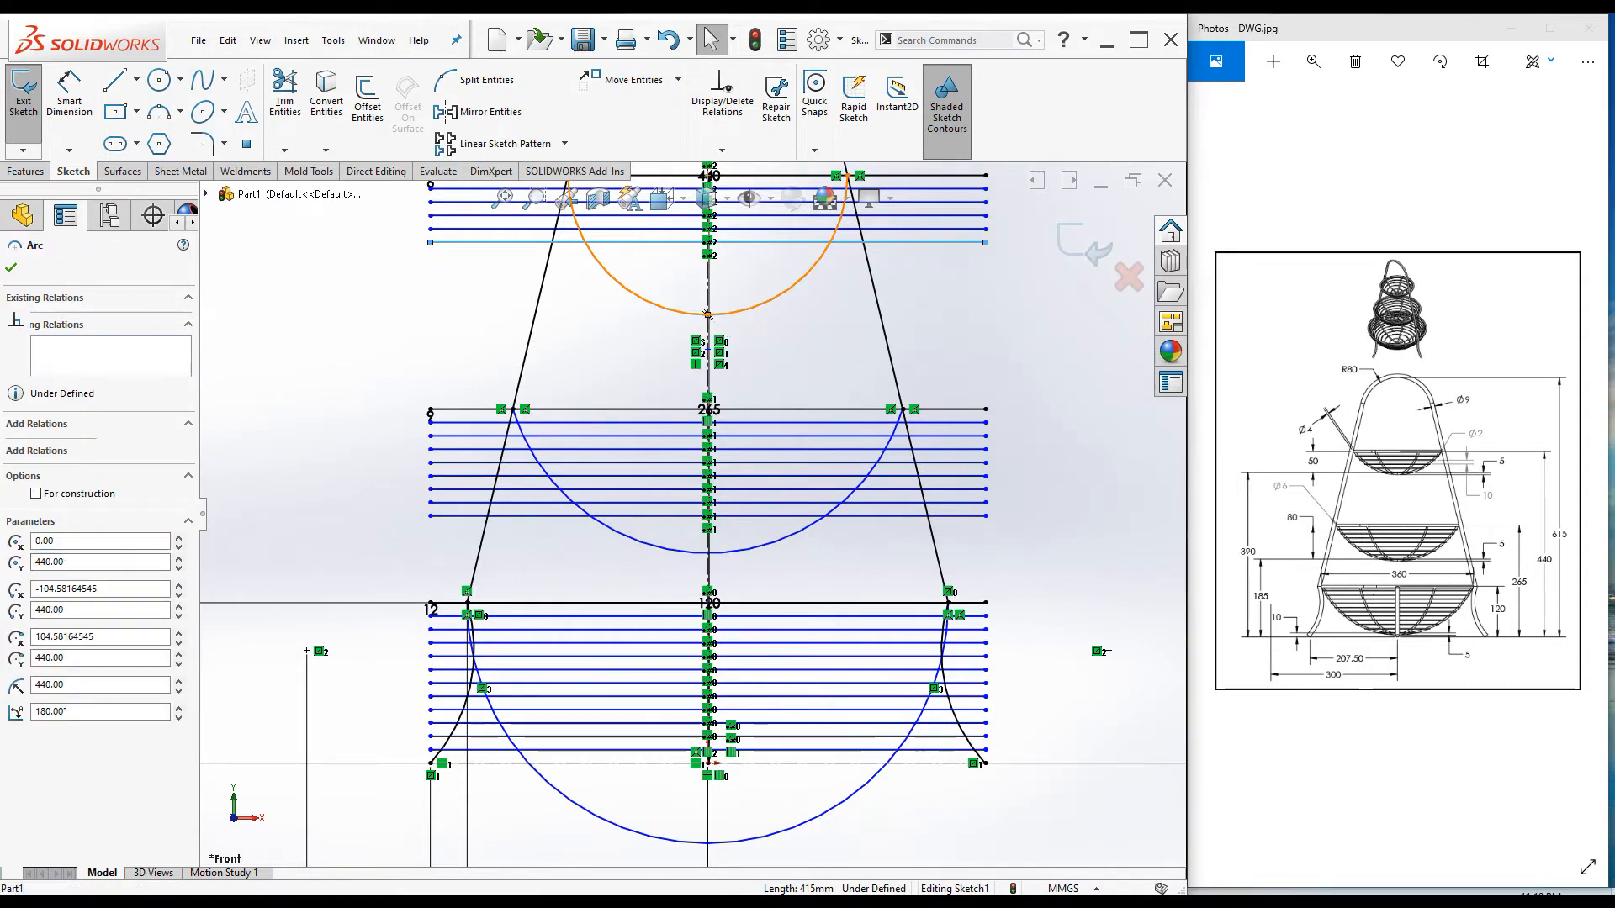
{"action": "left_click", "coordinate": [69, 92]}
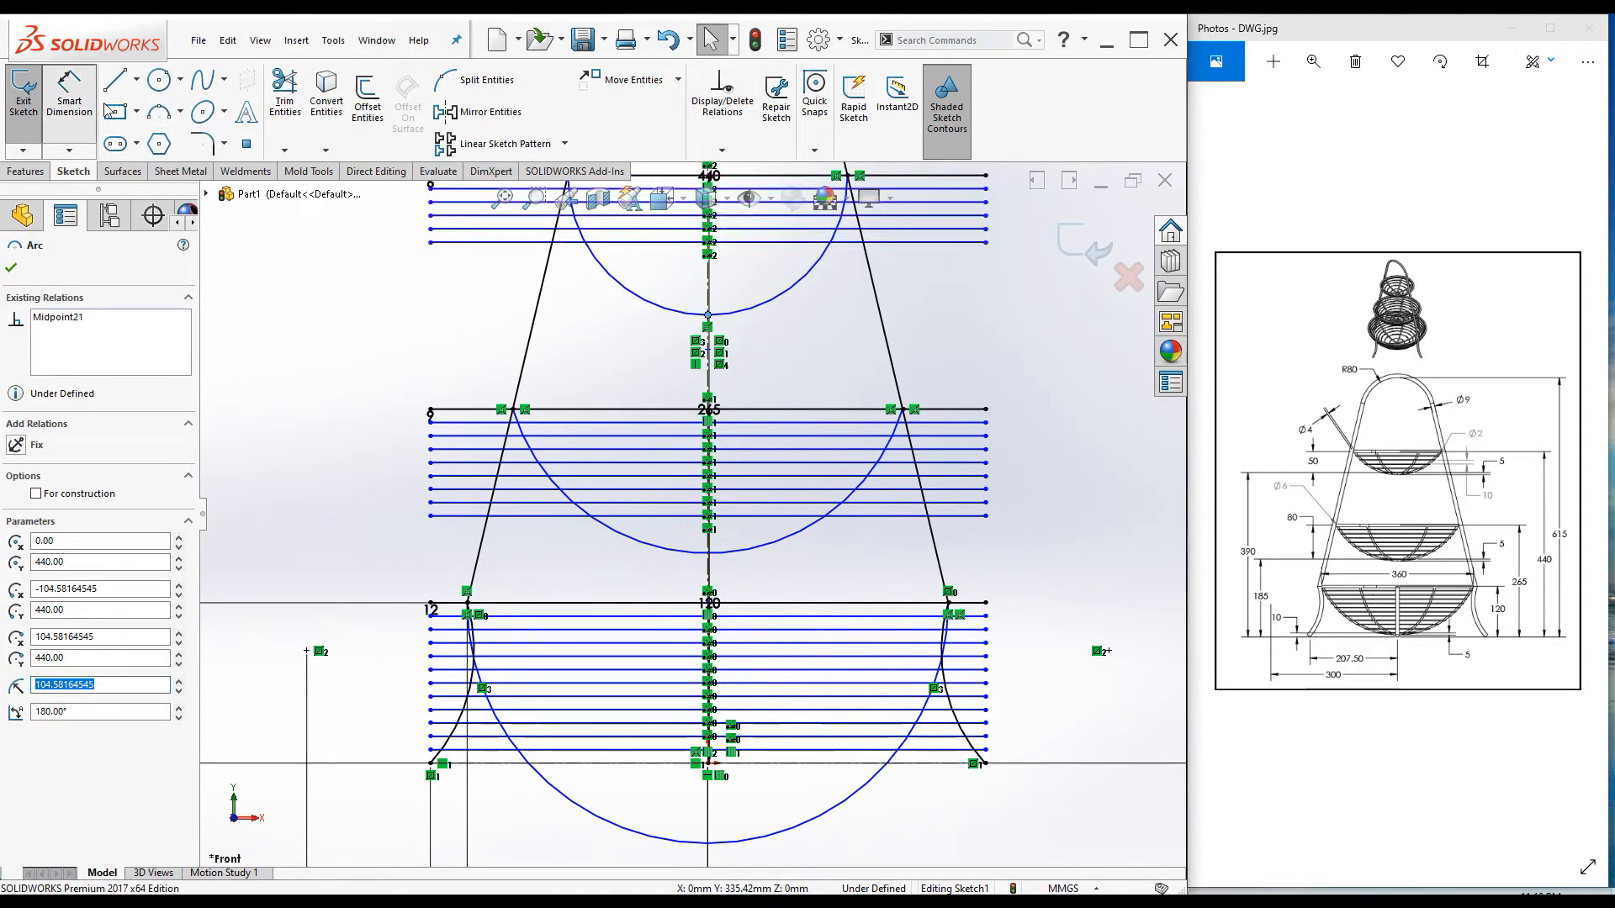
{"action": "left_click", "coordinate": [746, 245]}
{"action": "left_click", "coordinate": [707, 315]}
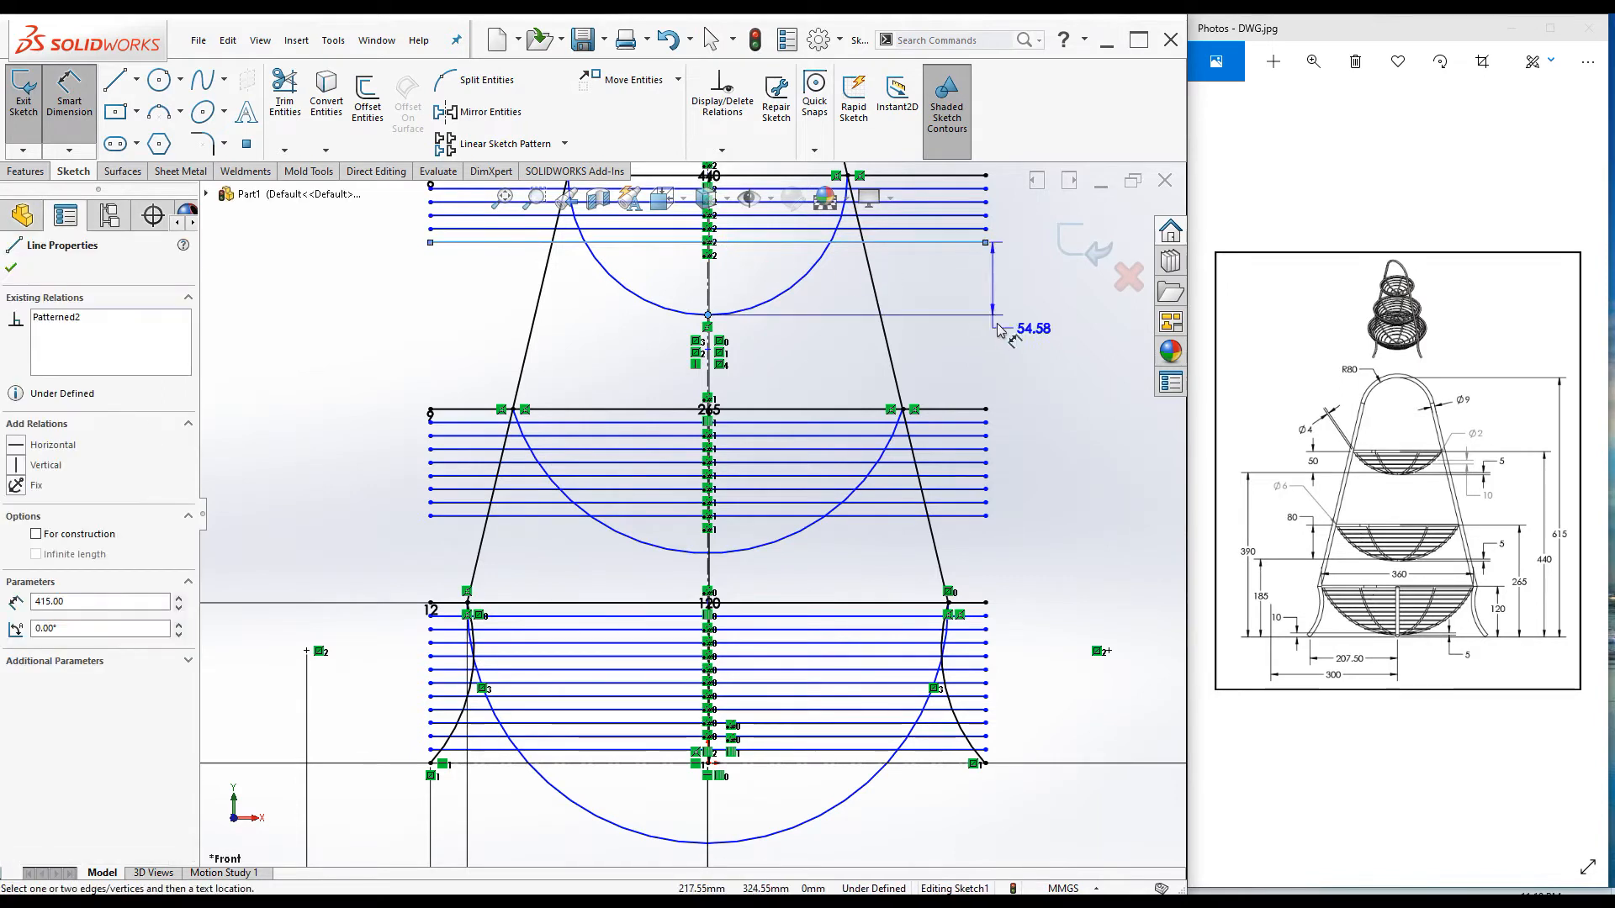
{"action": "left_click", "coordinate": [942, 286]}
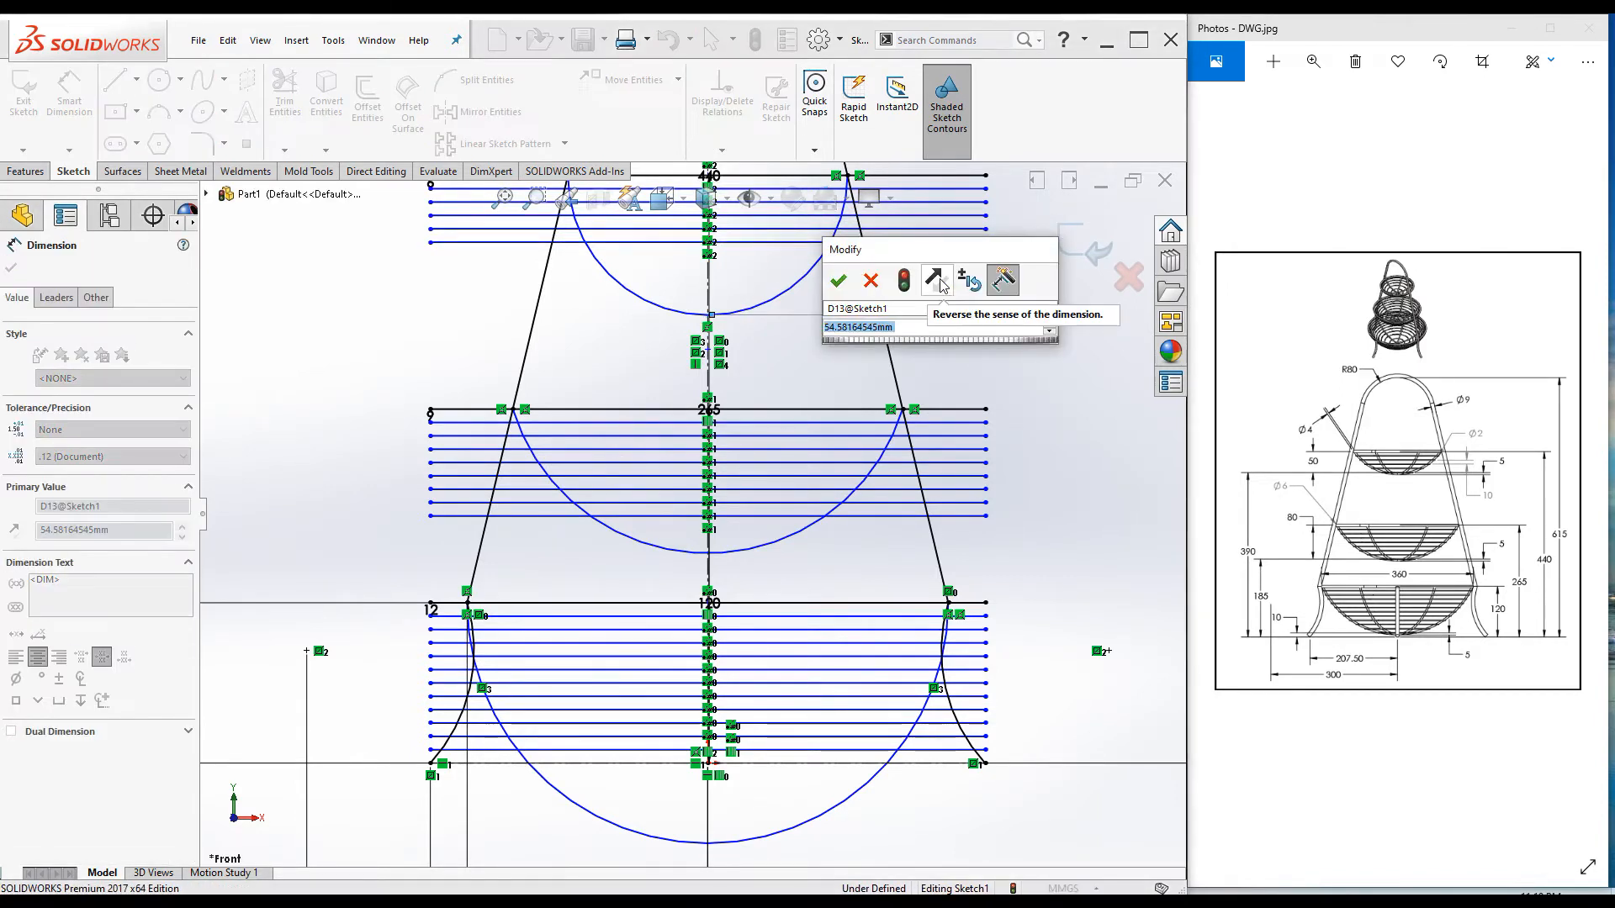
{"action": "type", "text": "5"}
{"action": "key", "text": "Return"}
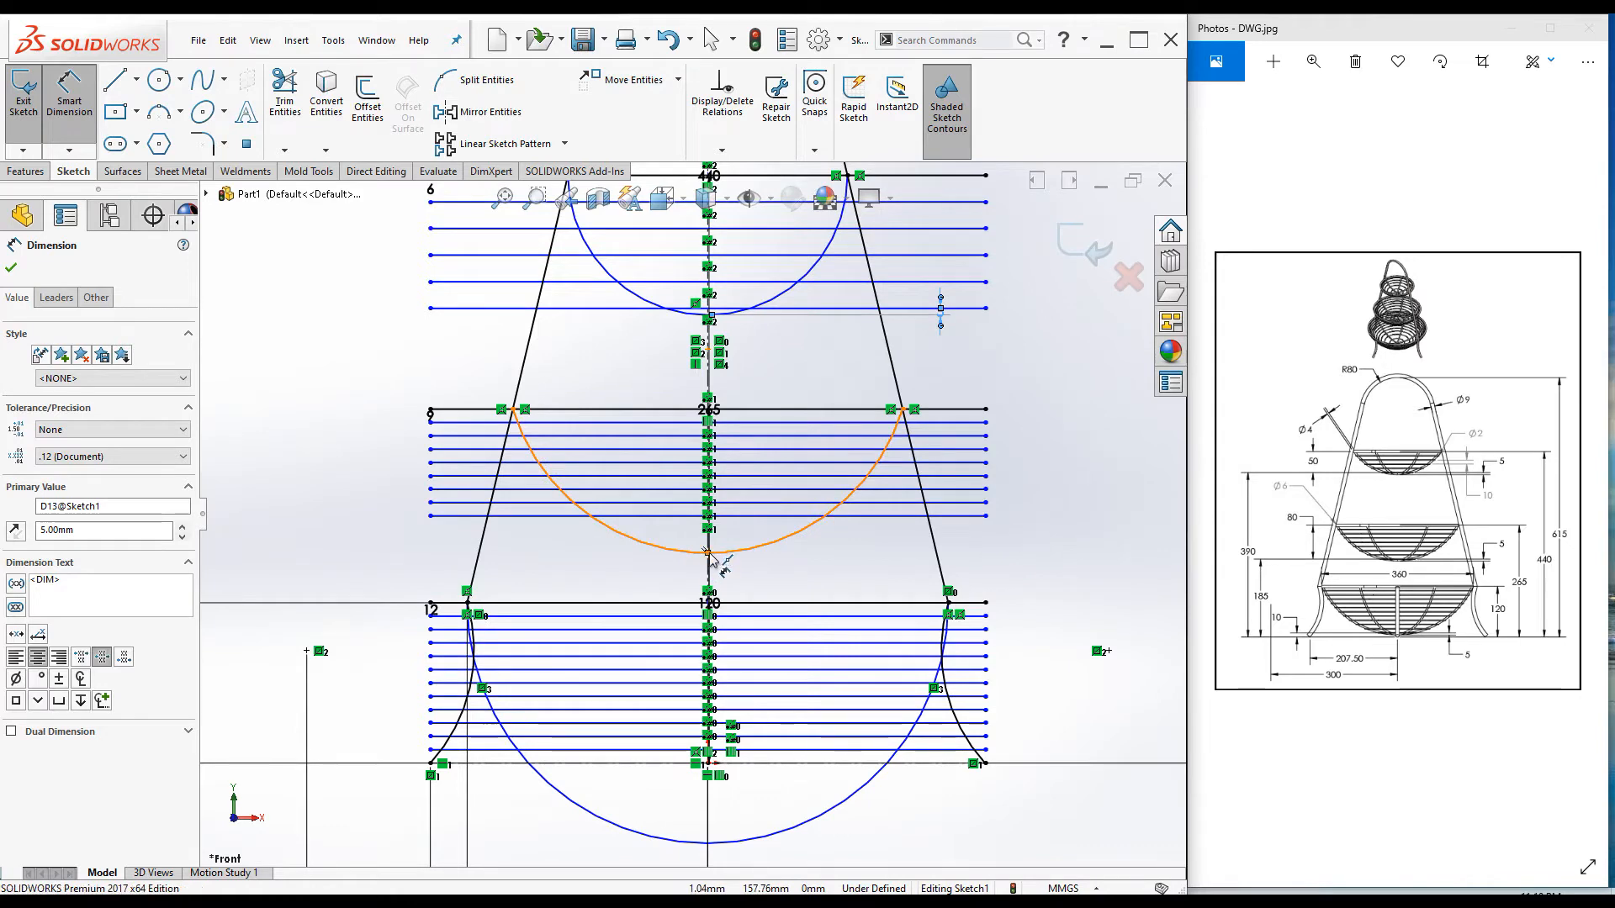
Step: Dimension the vertical gap between the middle basket's lowest patterned line and the middle arc's lowest point as 5 mm
{"action": "left_click", "coordinate": [707, 552]}
{"action": "left_click", "coordinate": [744, 515]}
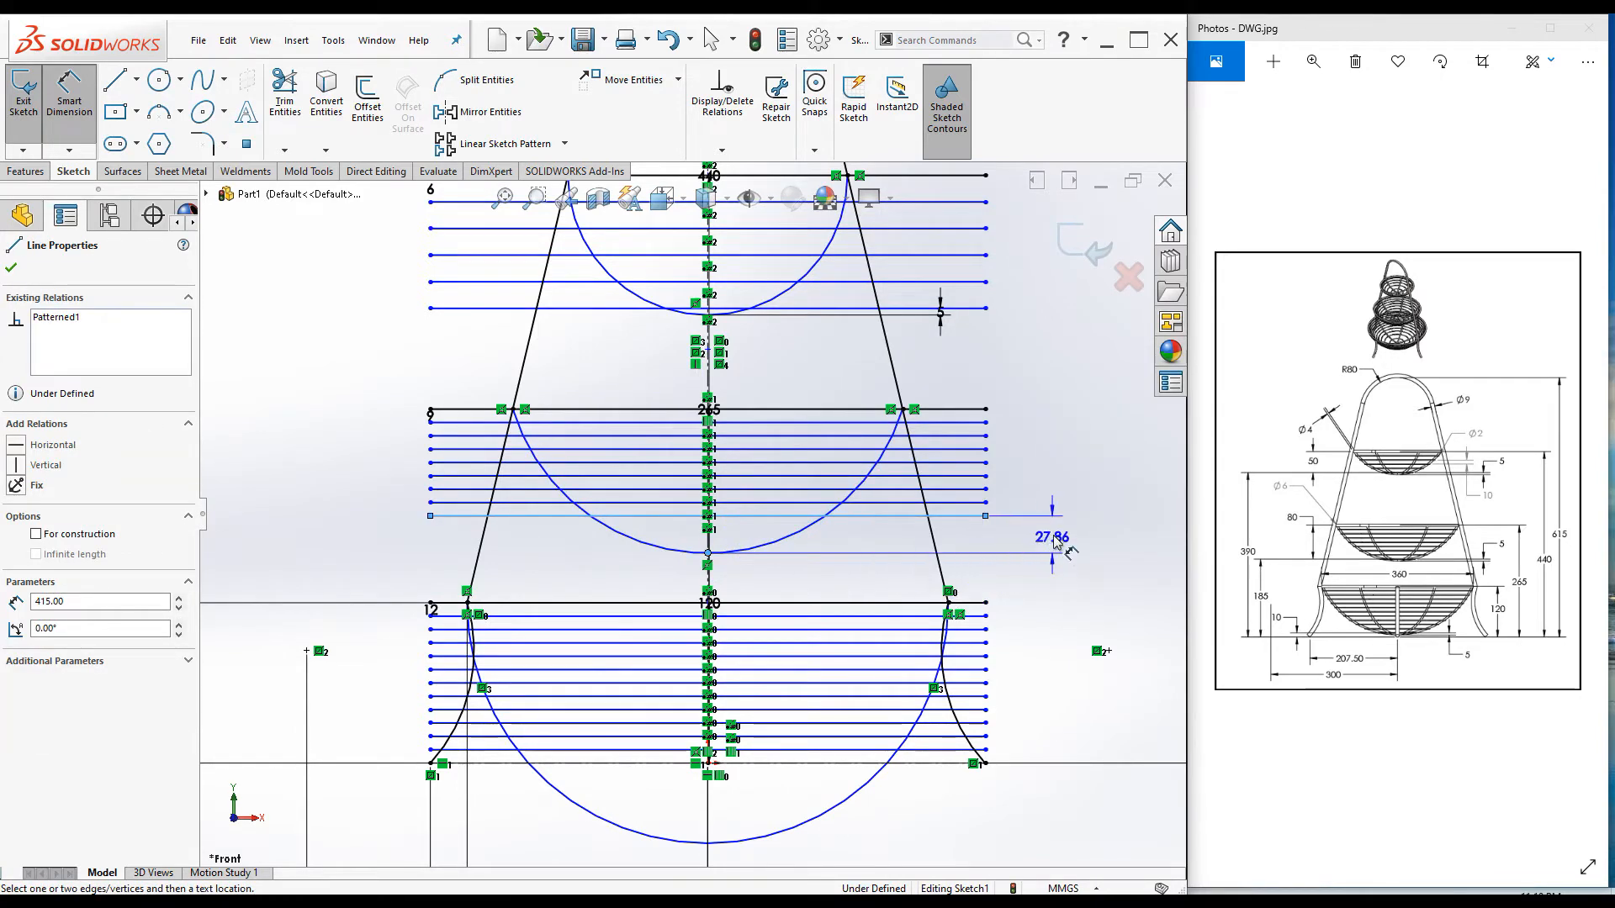
{"action": "left_click", "coordinate": [1055, 540]}
{"action": "type", "text": "5"}
{"action": "key", "text": "Return"}
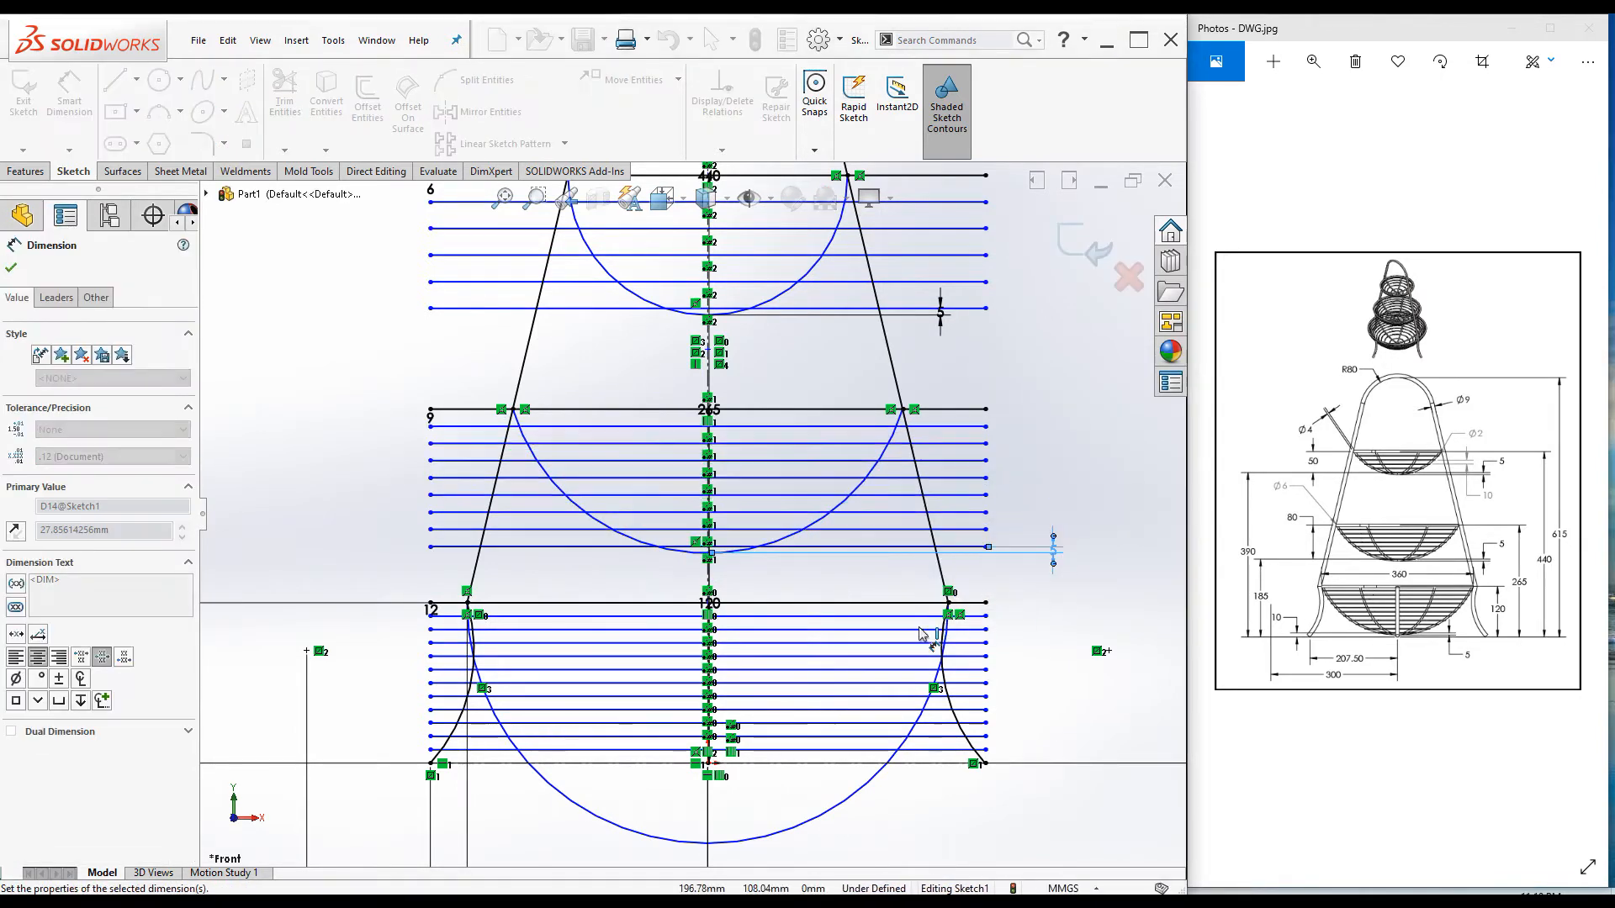
Step: Dimension the vertical gap between the bottom basket's lowest patterned line and the bottom arc's lowest point as 5 mm
{"action": "scroll", "coordinate": [698, 711], "scroll_direction": "down", "scroll_amount": 5}
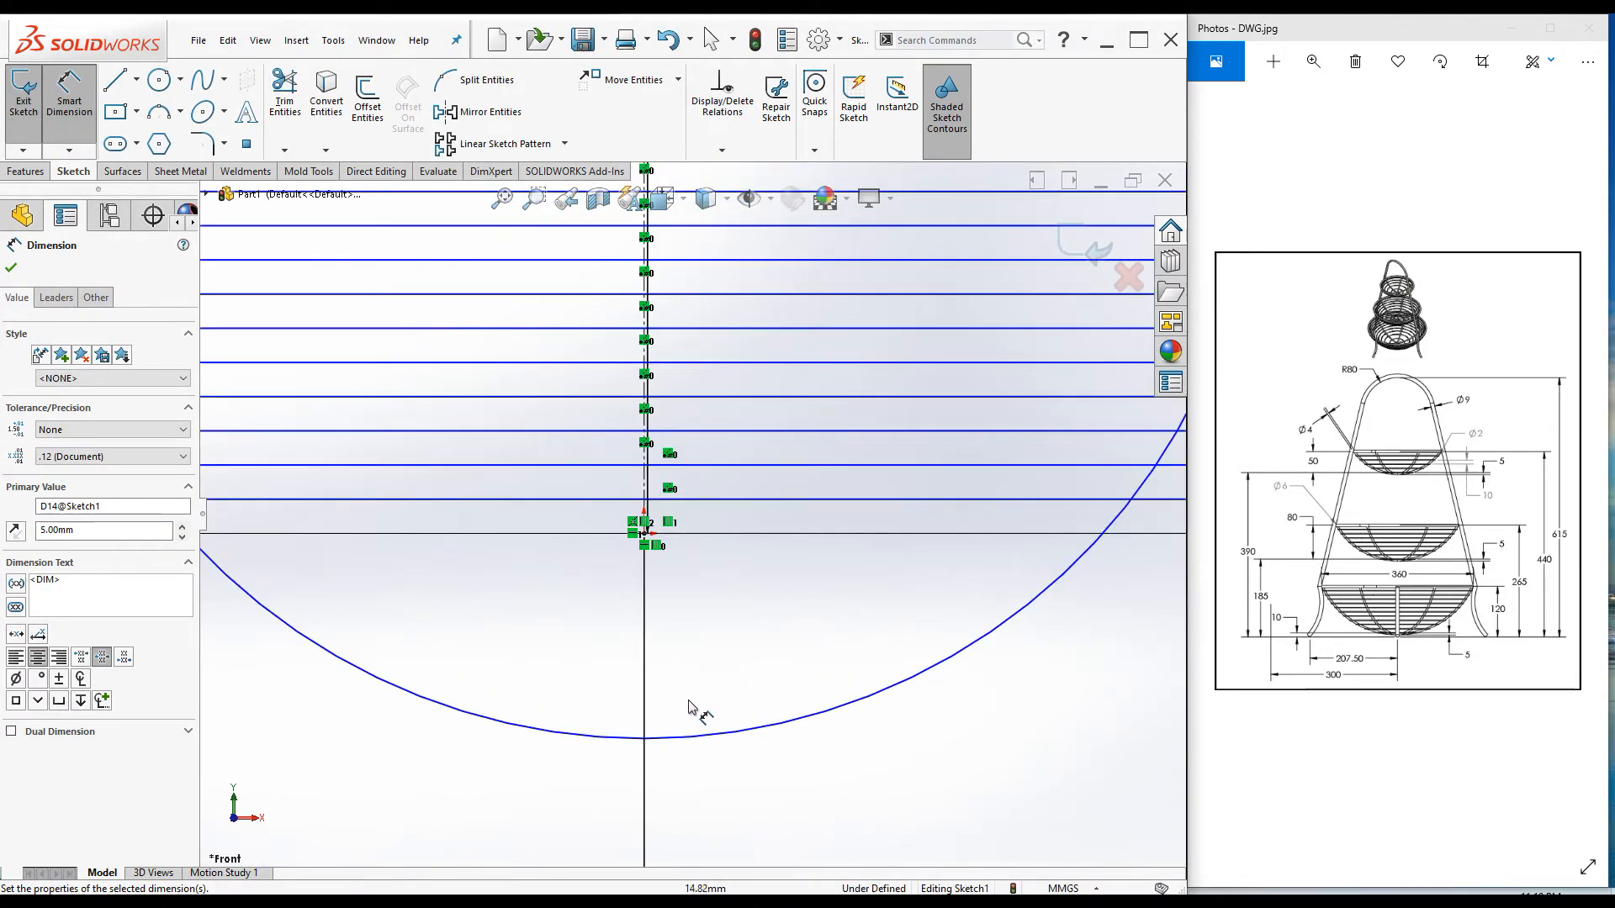
{"action": "left_click", "coordinate": [643, 739]}
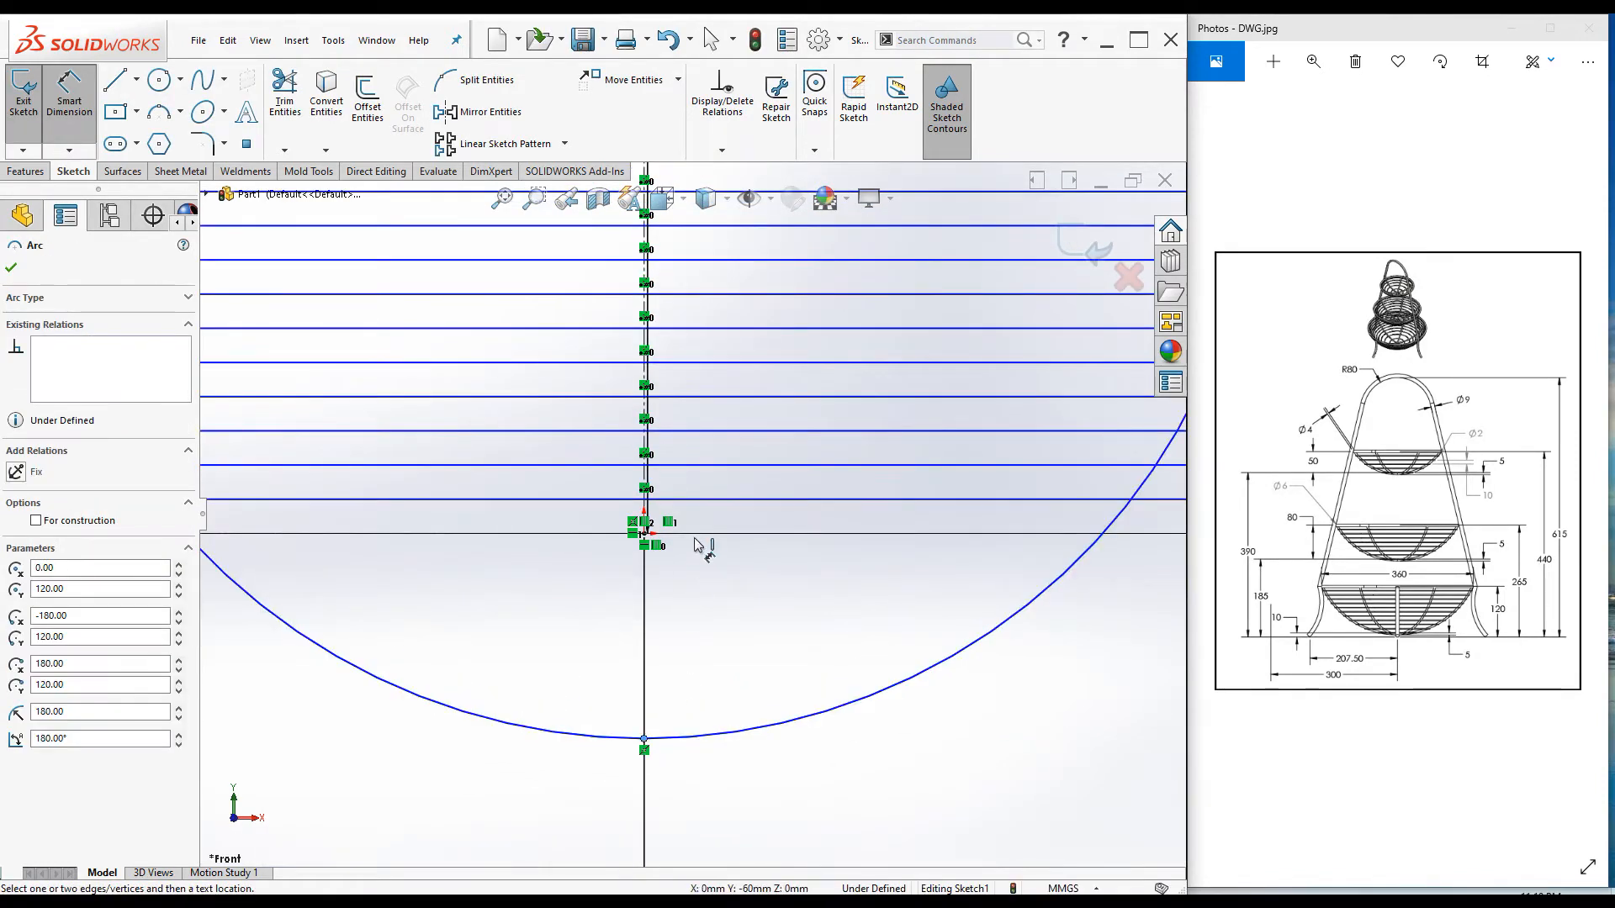
{"action": "left_click", "coordinate": [698, 499]}
{"action": "scroll", "coordinate": [692, 511], "scroll_direction": "up", "scroll_amount": 3}
{"action": "scroll", "coordinate": [740, 582], "scroll_direction": "up", "scroll_amount": 2}
{"action": "left_click", "coordinate": [849, 545]}
{"action": "type", "text": "5"}
{"action": "key", "text": "Return"}
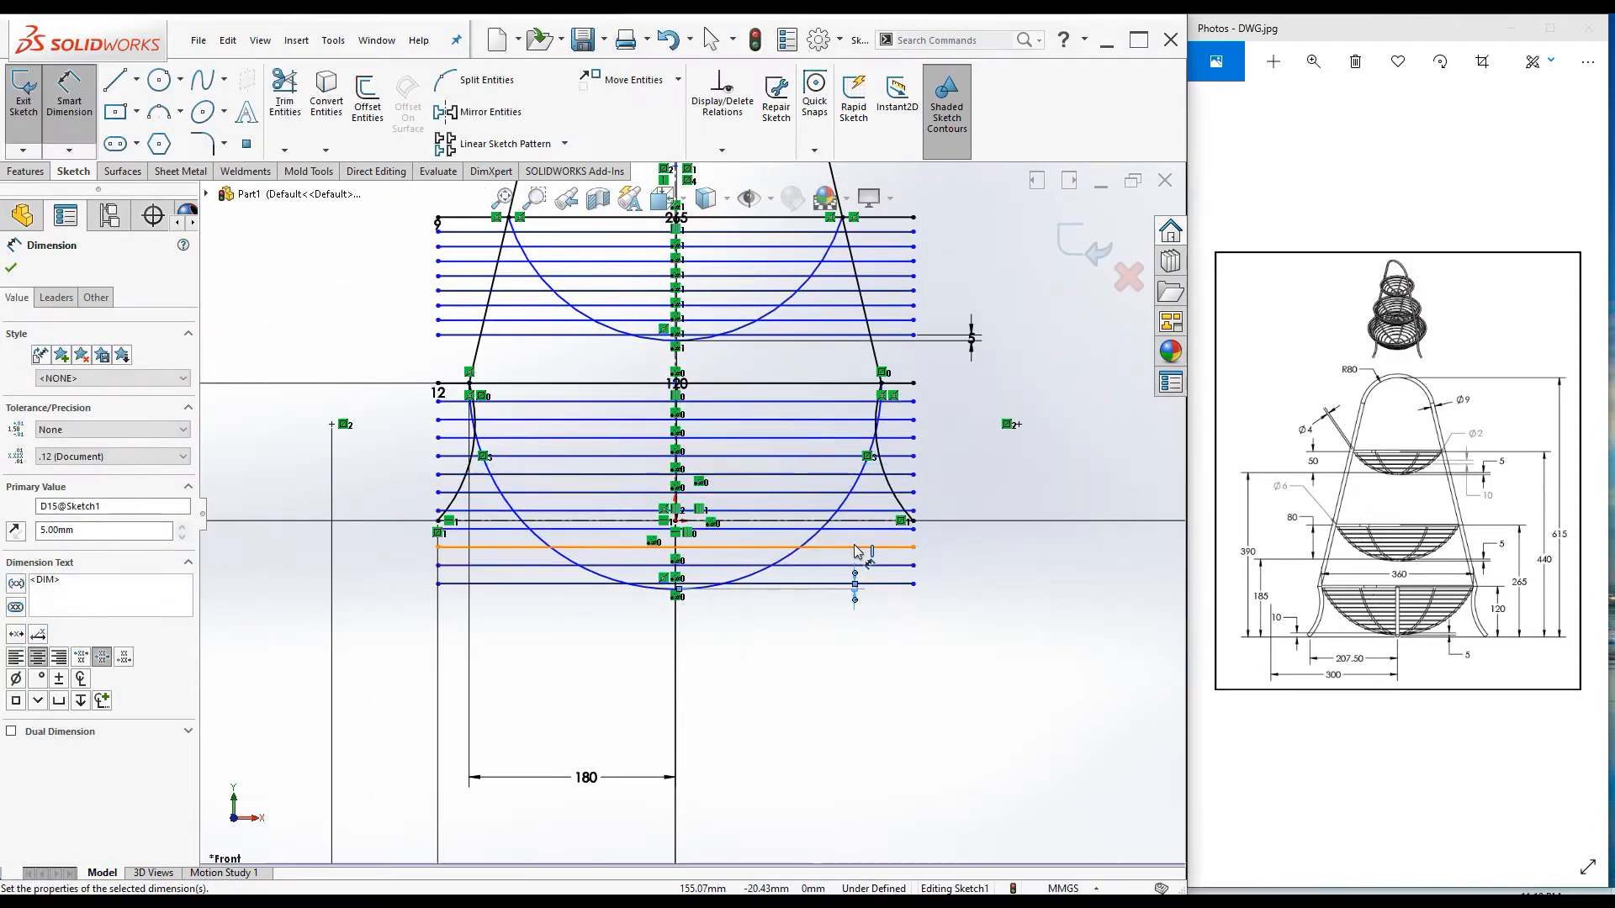
{"action": "scroll", "coordinate": [865, 646], "scroll_direction": "up", "scroll_amount": 3}
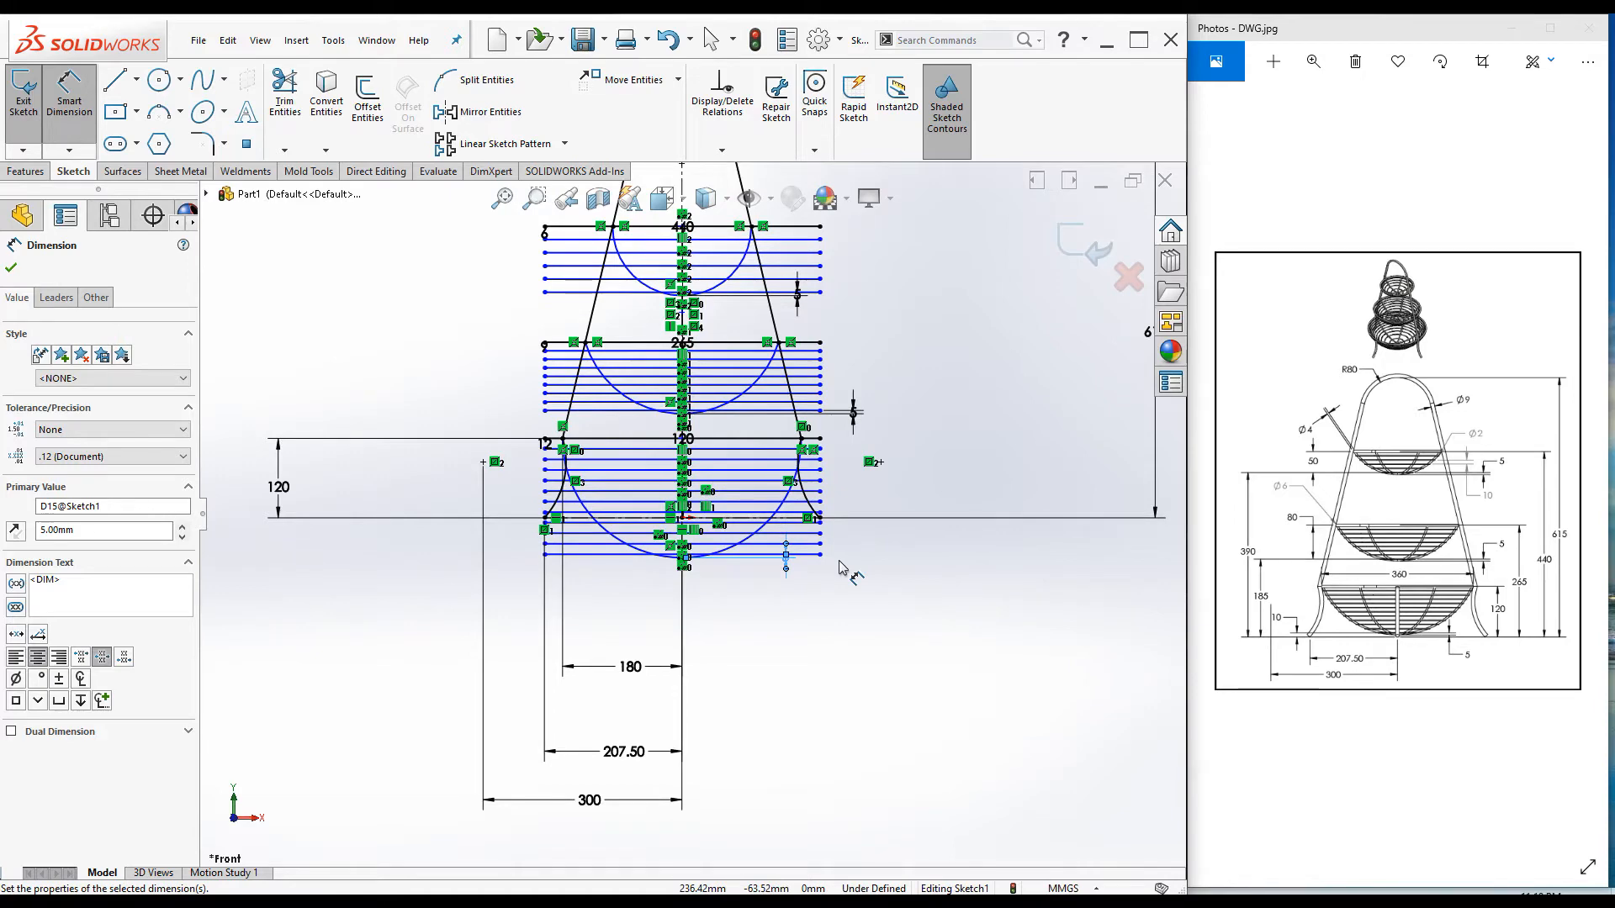
Step: Dimension the height of the top basket's lowest patterned line above the origin as 390 mm
{"action": "scroll", "coordinate": [839, 566], "scroll_direction": "up", "scroll_amount": 2}
{"action": "scroll", "coordinate": [713, 471], "scroll_direction": "down", "scroll_amount": 2}
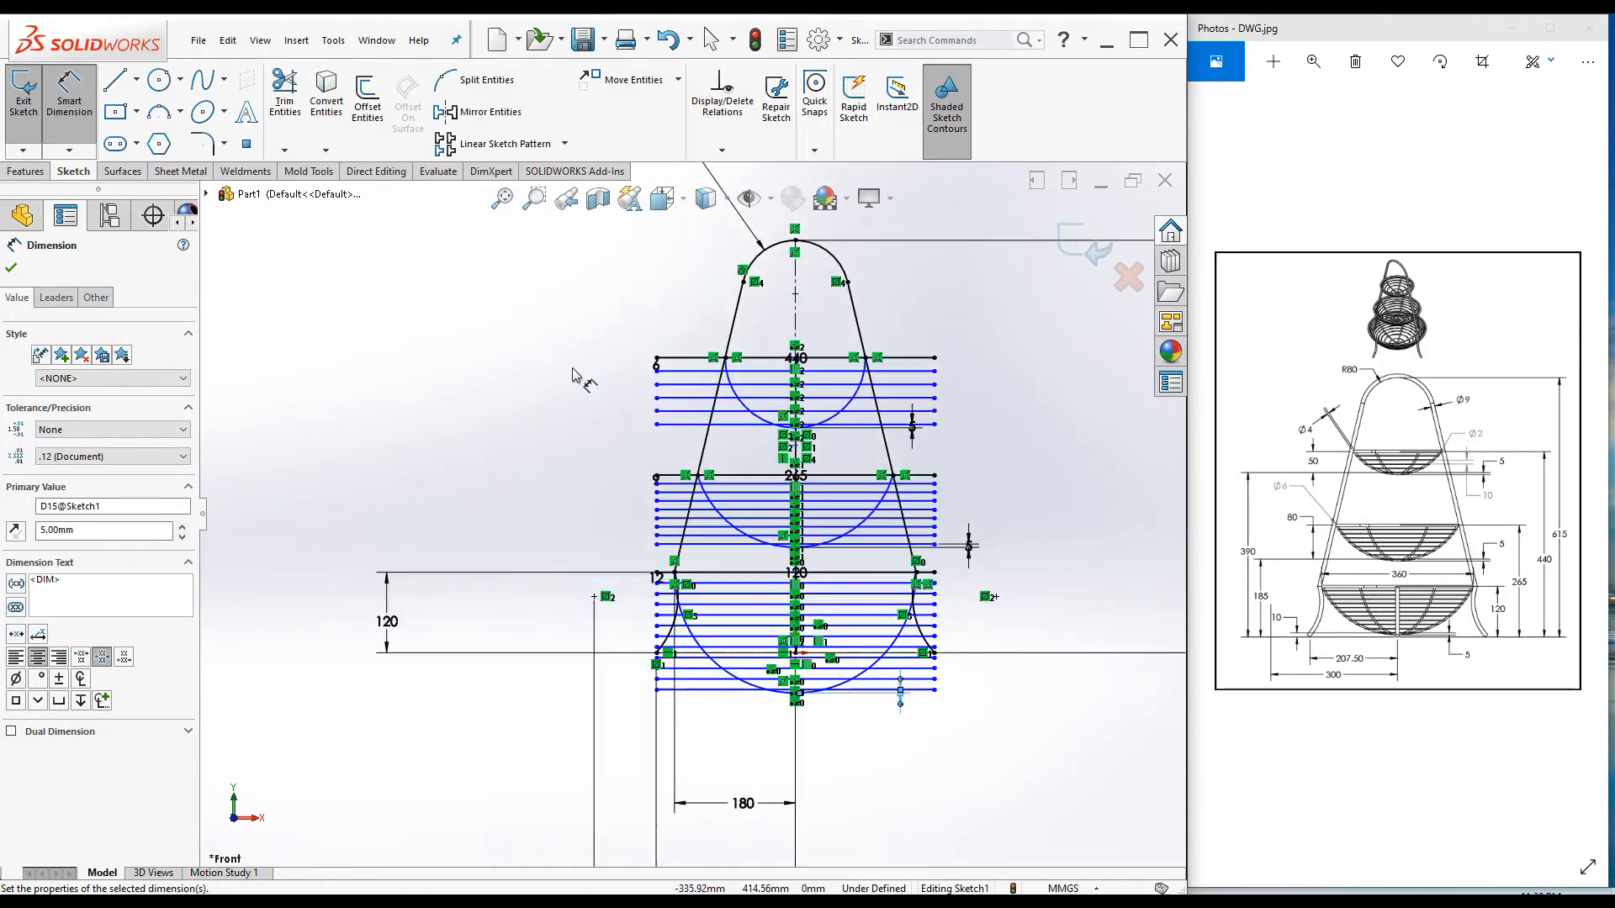
{"action": "left_click", "coordinate": [680, 425]}
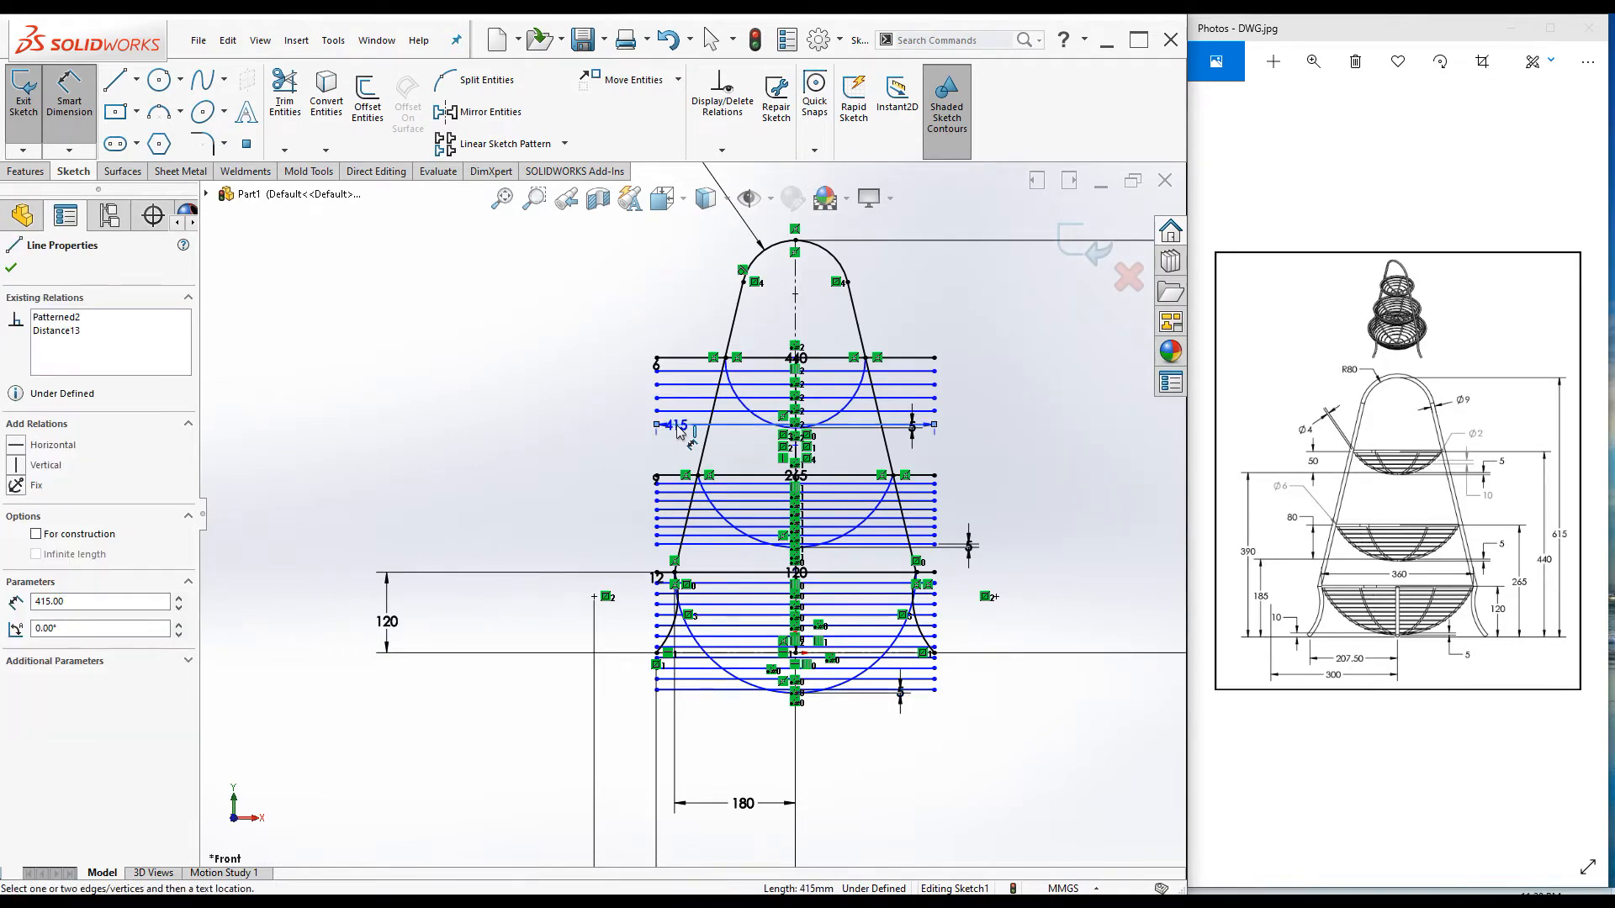
{"action": "scroll", "coordinate": [673, 572], "scroll_direction": "down", "scroll_amount": 3}
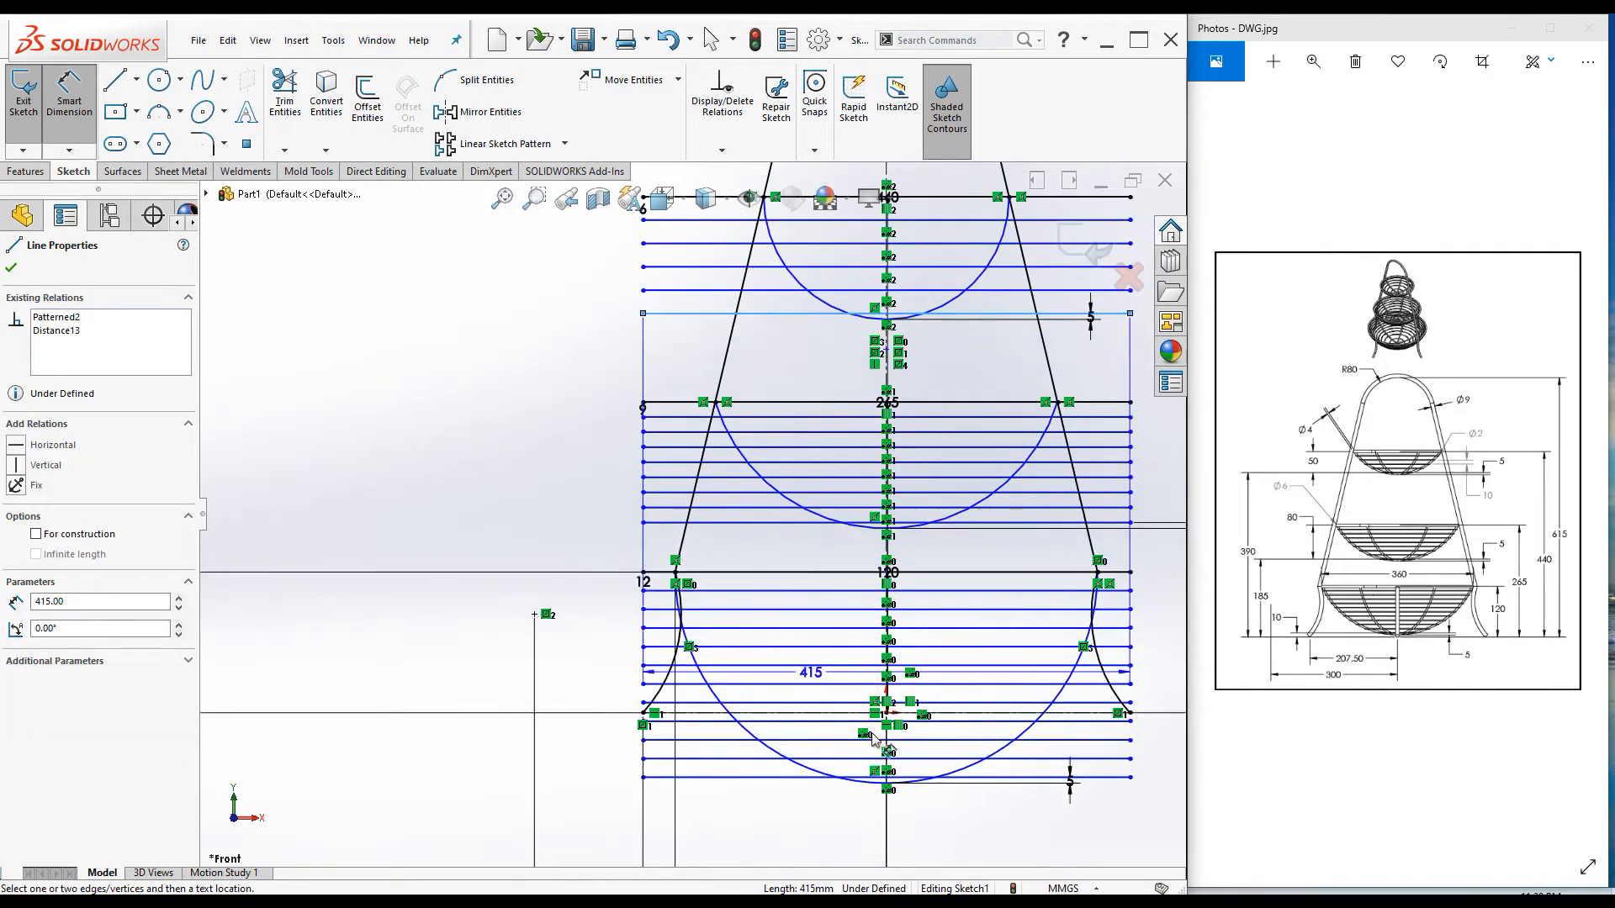
{"action": "left_click", "coordinate": [887, 713]}
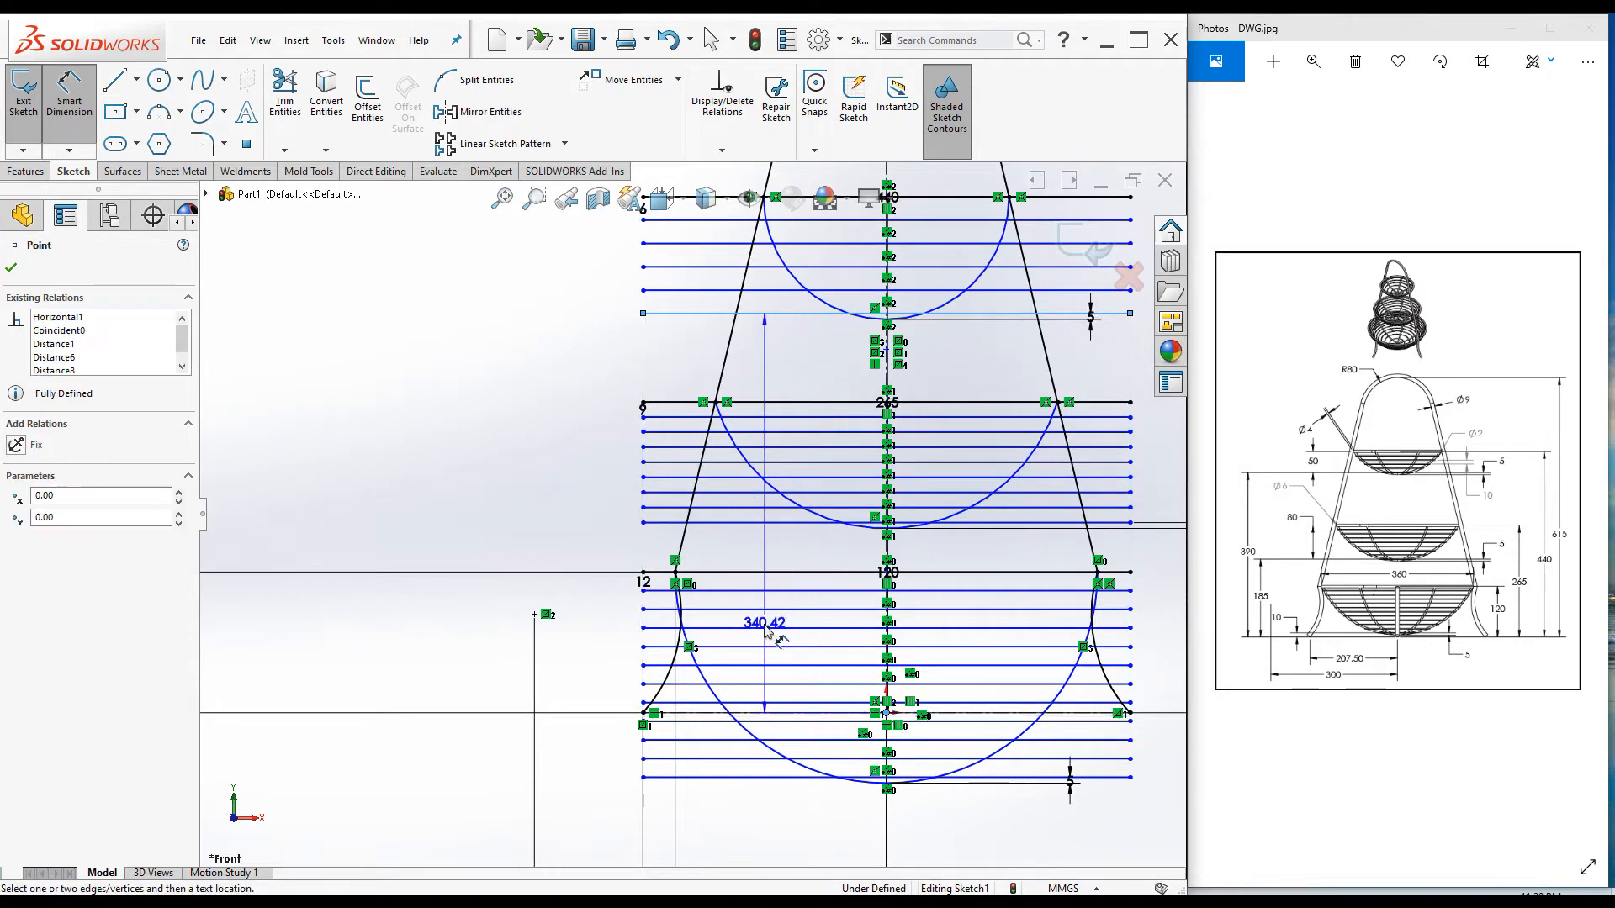
{"action": "scroll", "coordinate": [693, 515], "scroll_direction": "up", "scroll_amount": 3}
{"action": "left_click", "coordinate": [1083, 508]}
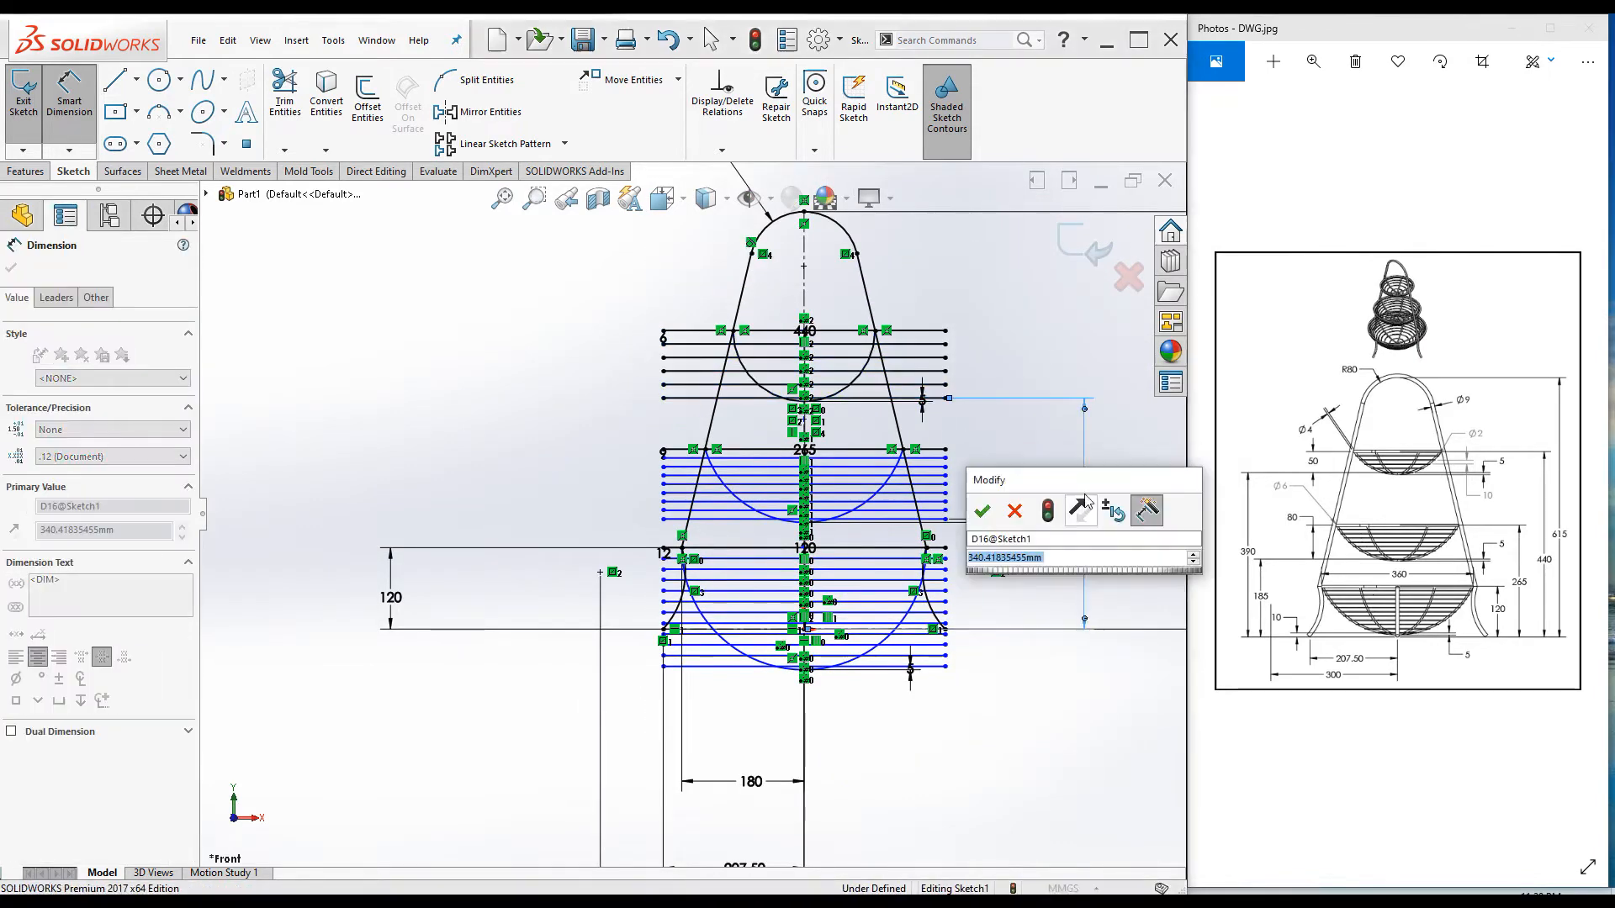
{"action": "type", "text": "3"}
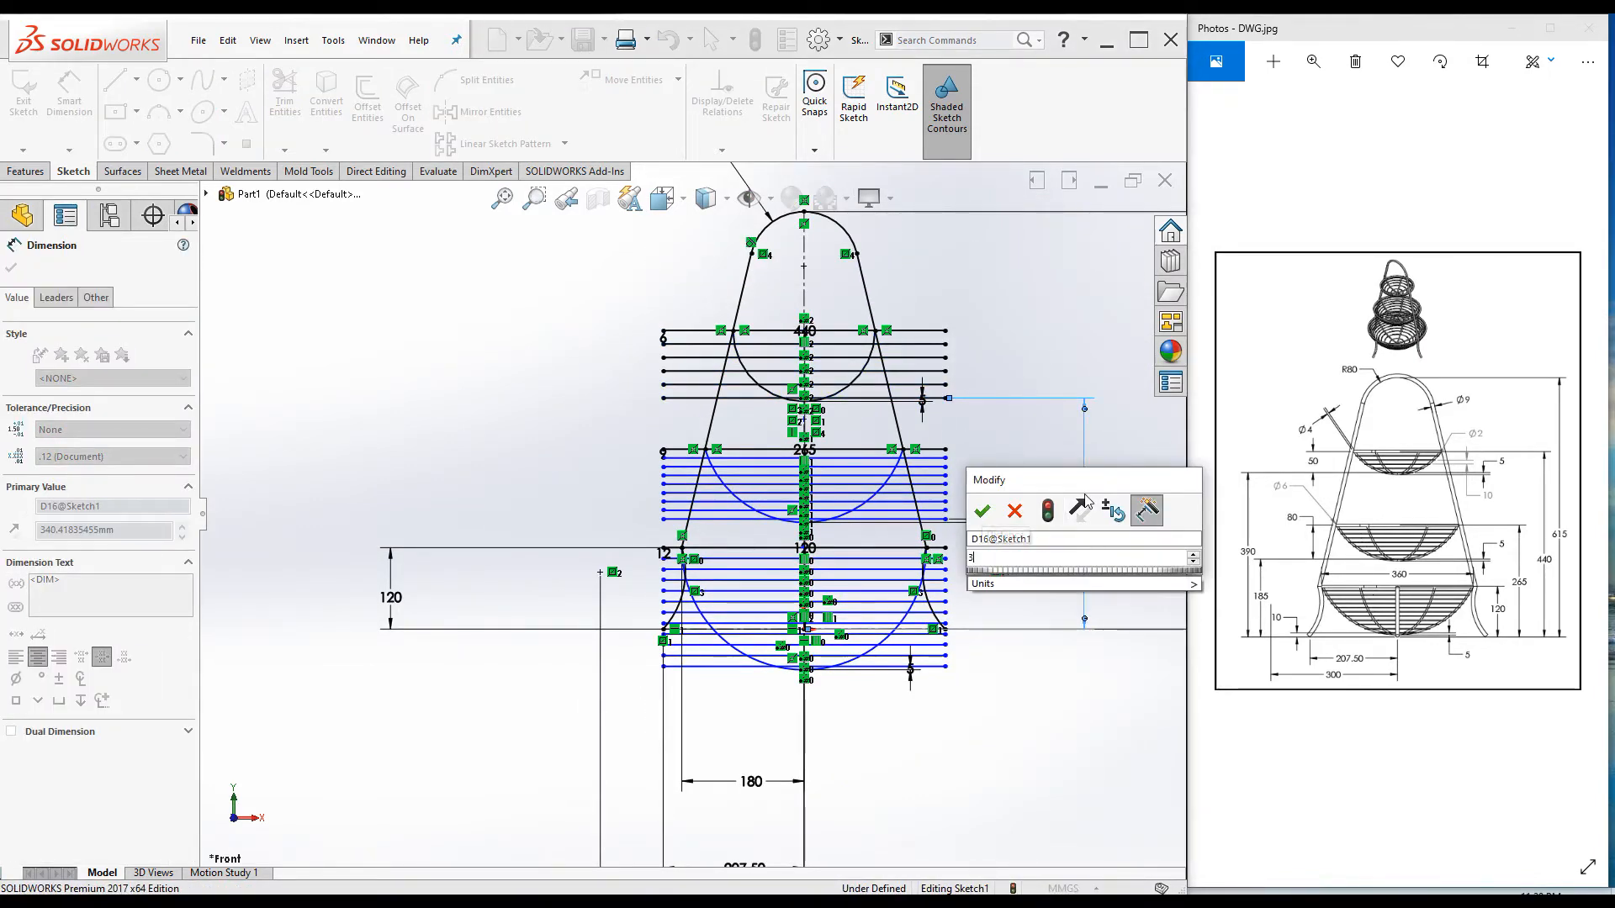
{"action": "key", "text": "Return"}
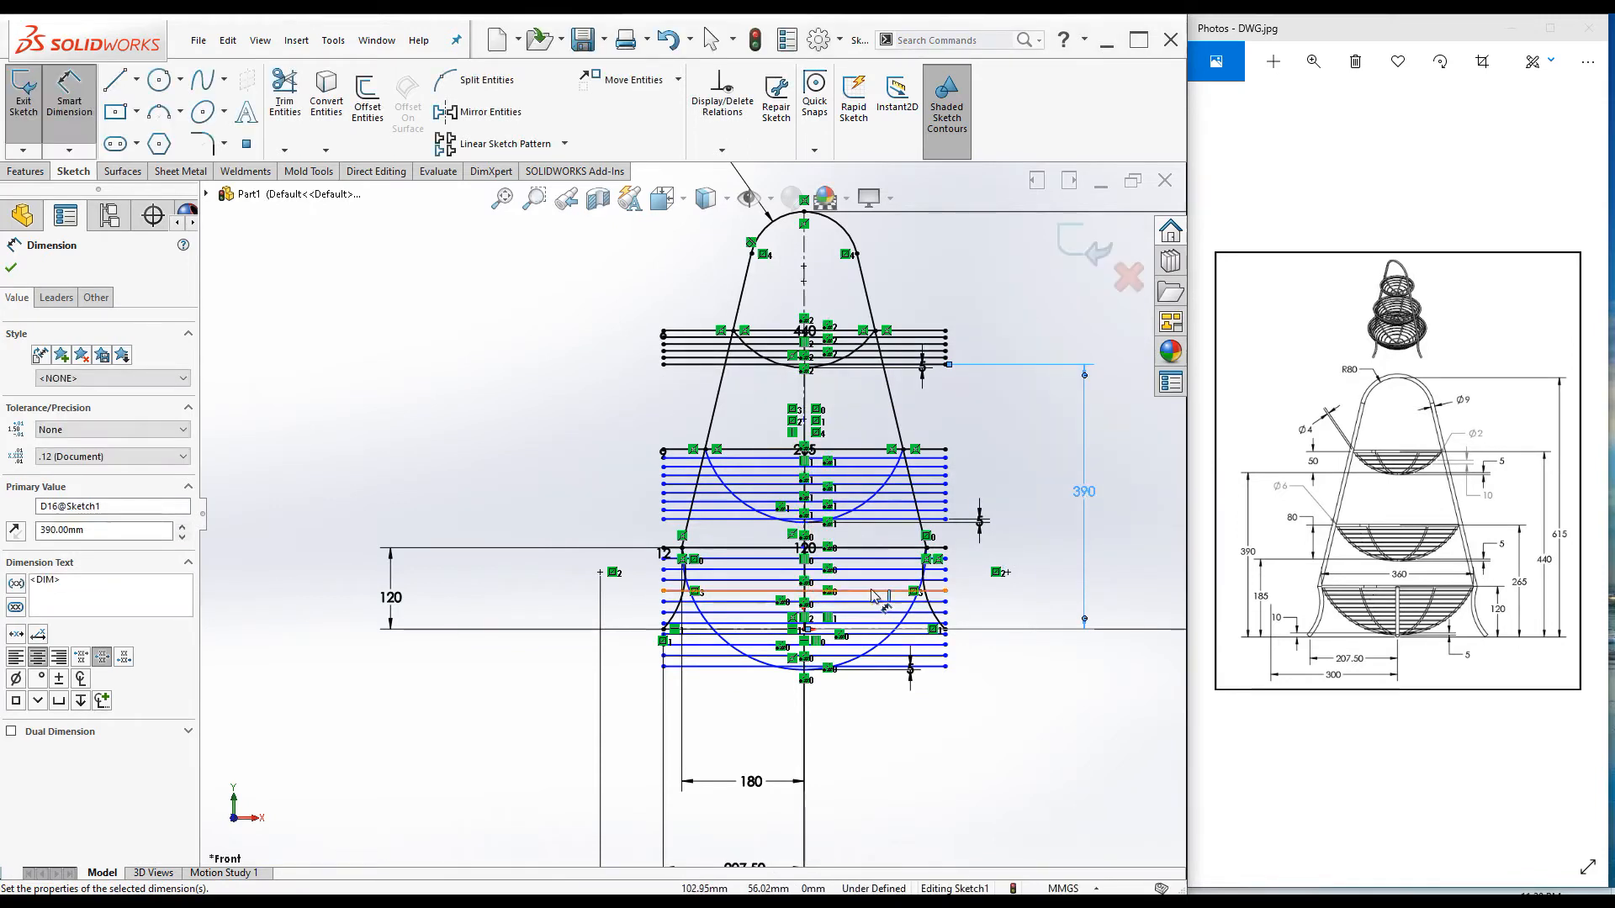
Step: Dimension the height of the middle basket's lowest patterned line above the origin as 185 mm
{"action": "scroll", "coordinate": [866, 586], "scroll_direction": "down", "scroll_amount": 2}
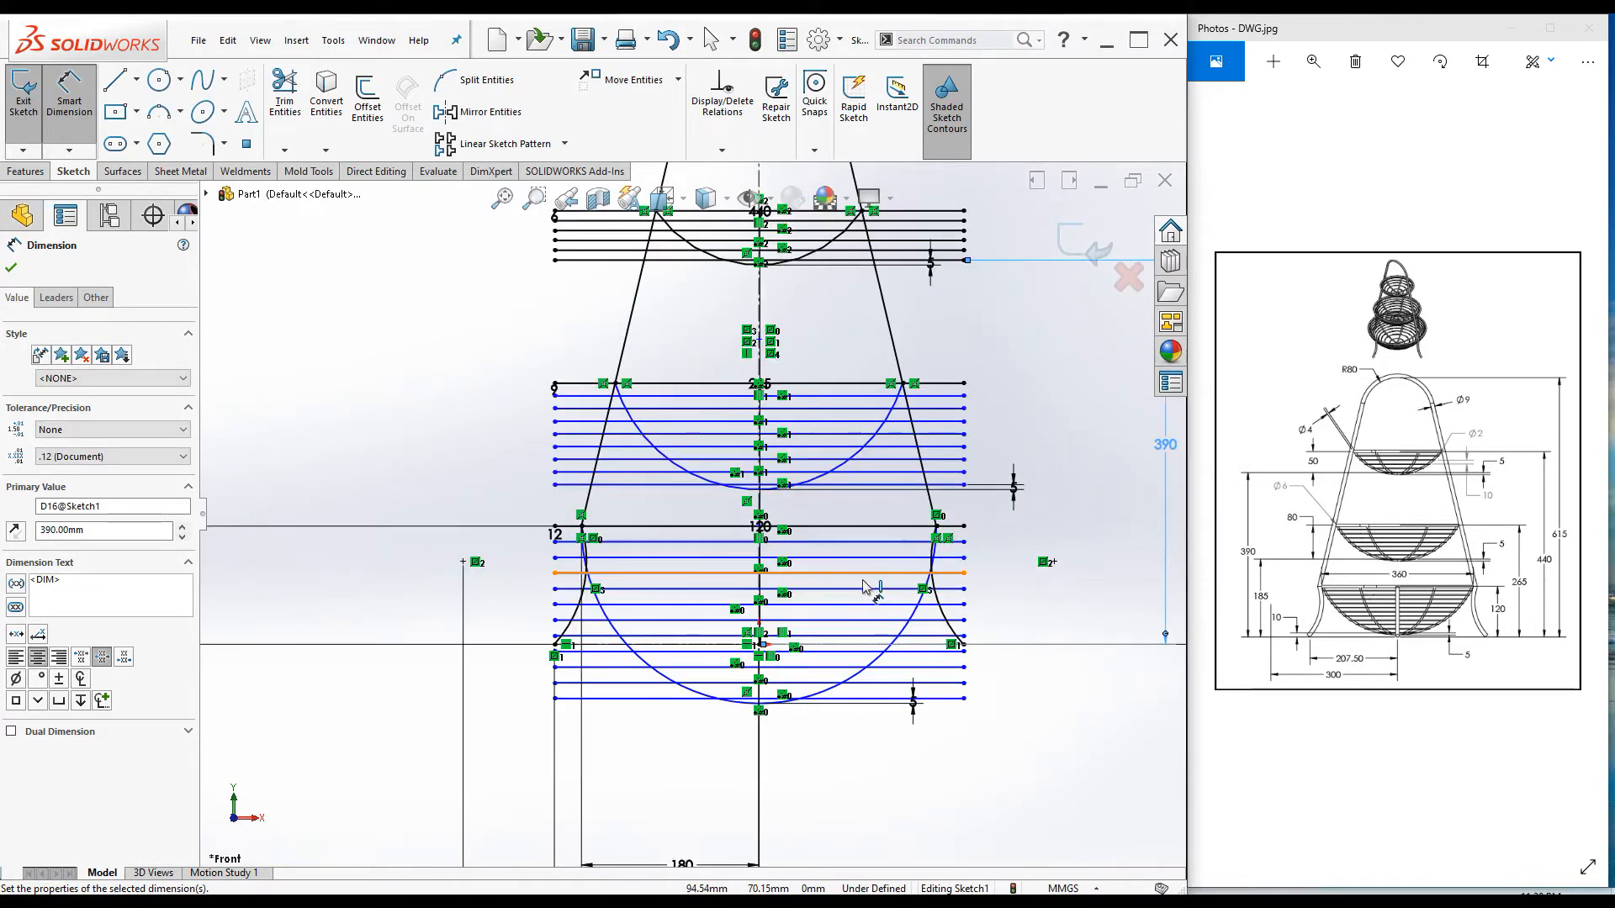
{"action": "left_click", "coordinate": [761, 646]}
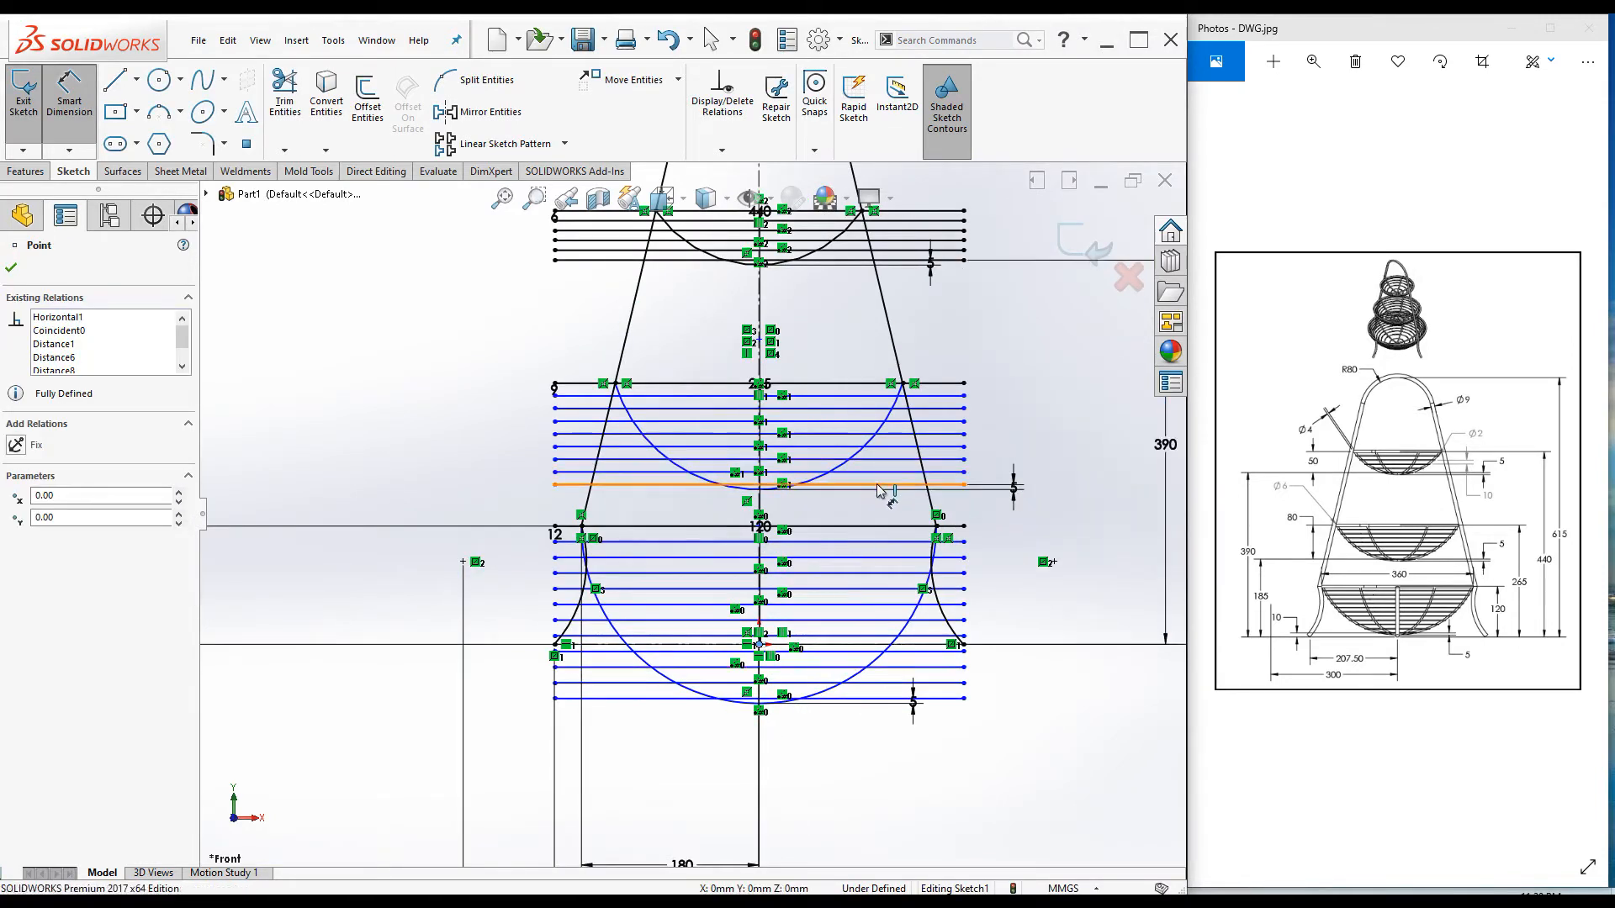
{"action": "left_click", "coordinate": [887, 485]}
{"action": "left_click", "coordinate": [1091, 560]}
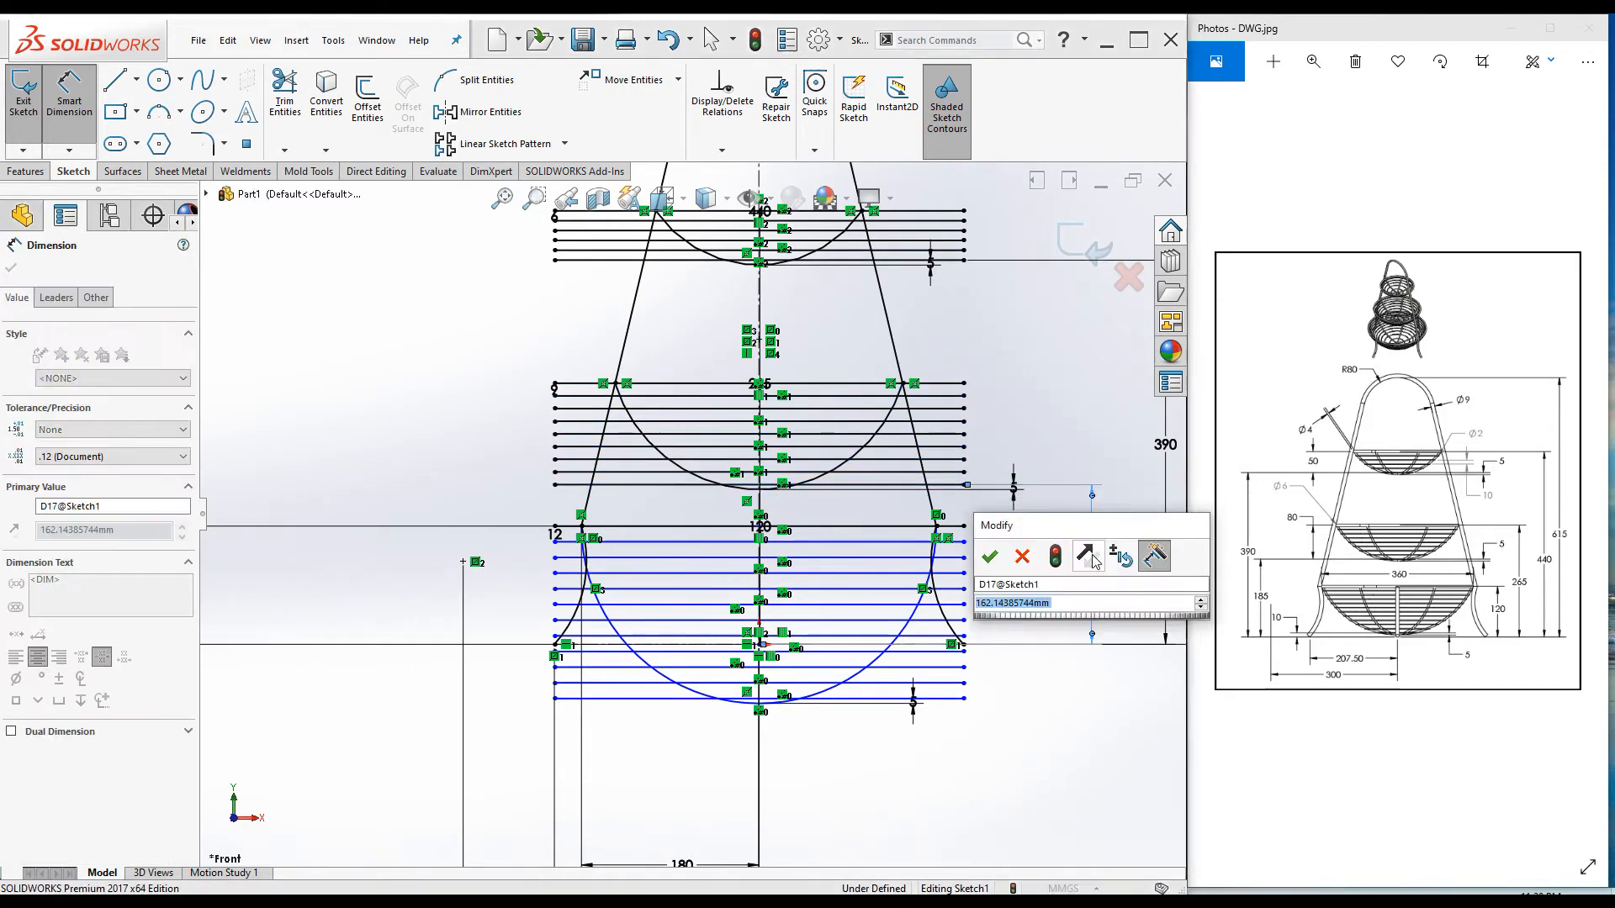
{"action": "type", "text": "185"}
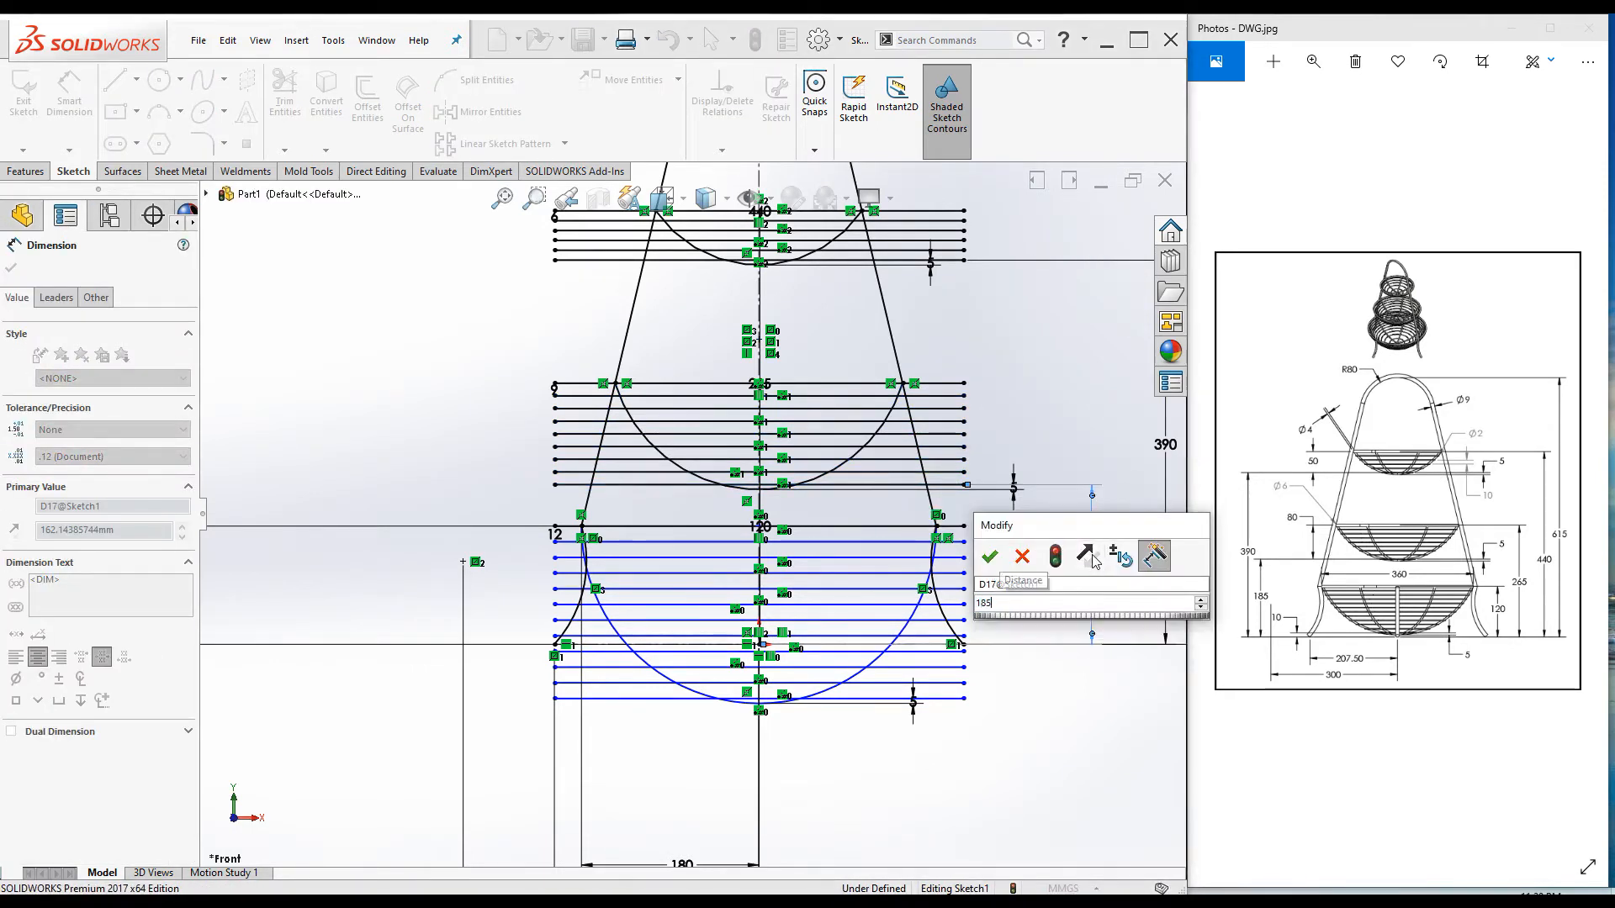
{"action": "key", "text": "Return"}
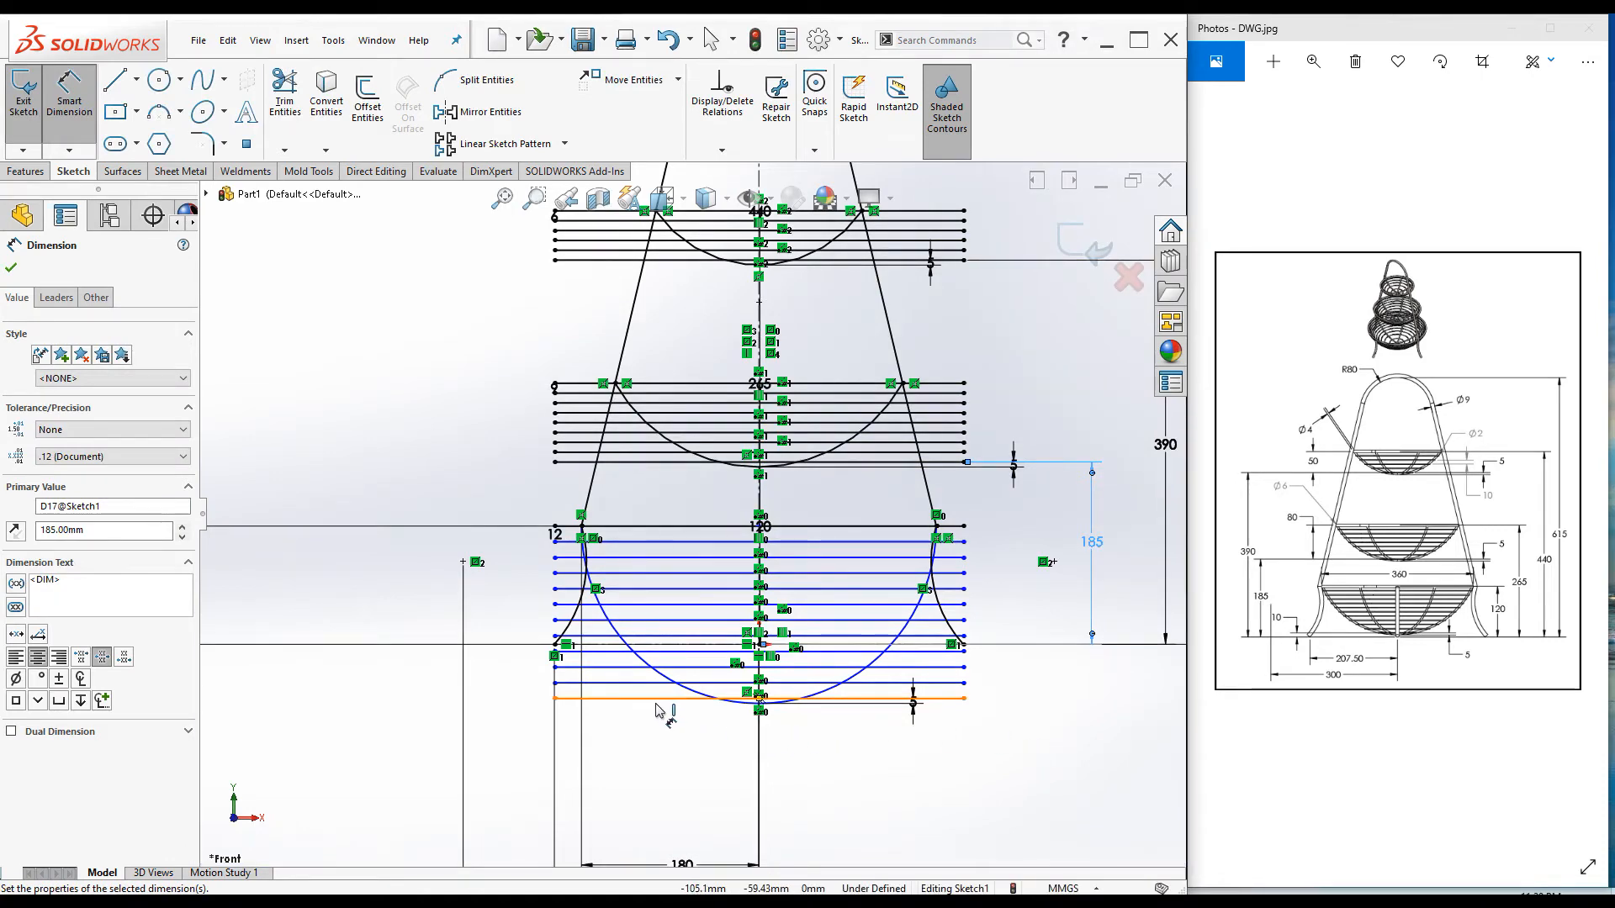
Step: Move the bottom basket's lowest patterned line up so that it and the arc sit just above the origin's baseline
{"action": "key", "text": "Escape"}
{"action": "left_click_drag", "start_coordinate": [657, 700], "coordinate": [656, 635]}
{"action": "scroll", "coordinate": [782, 673], "scroll_direction": "down", "scroll_amount": 3}
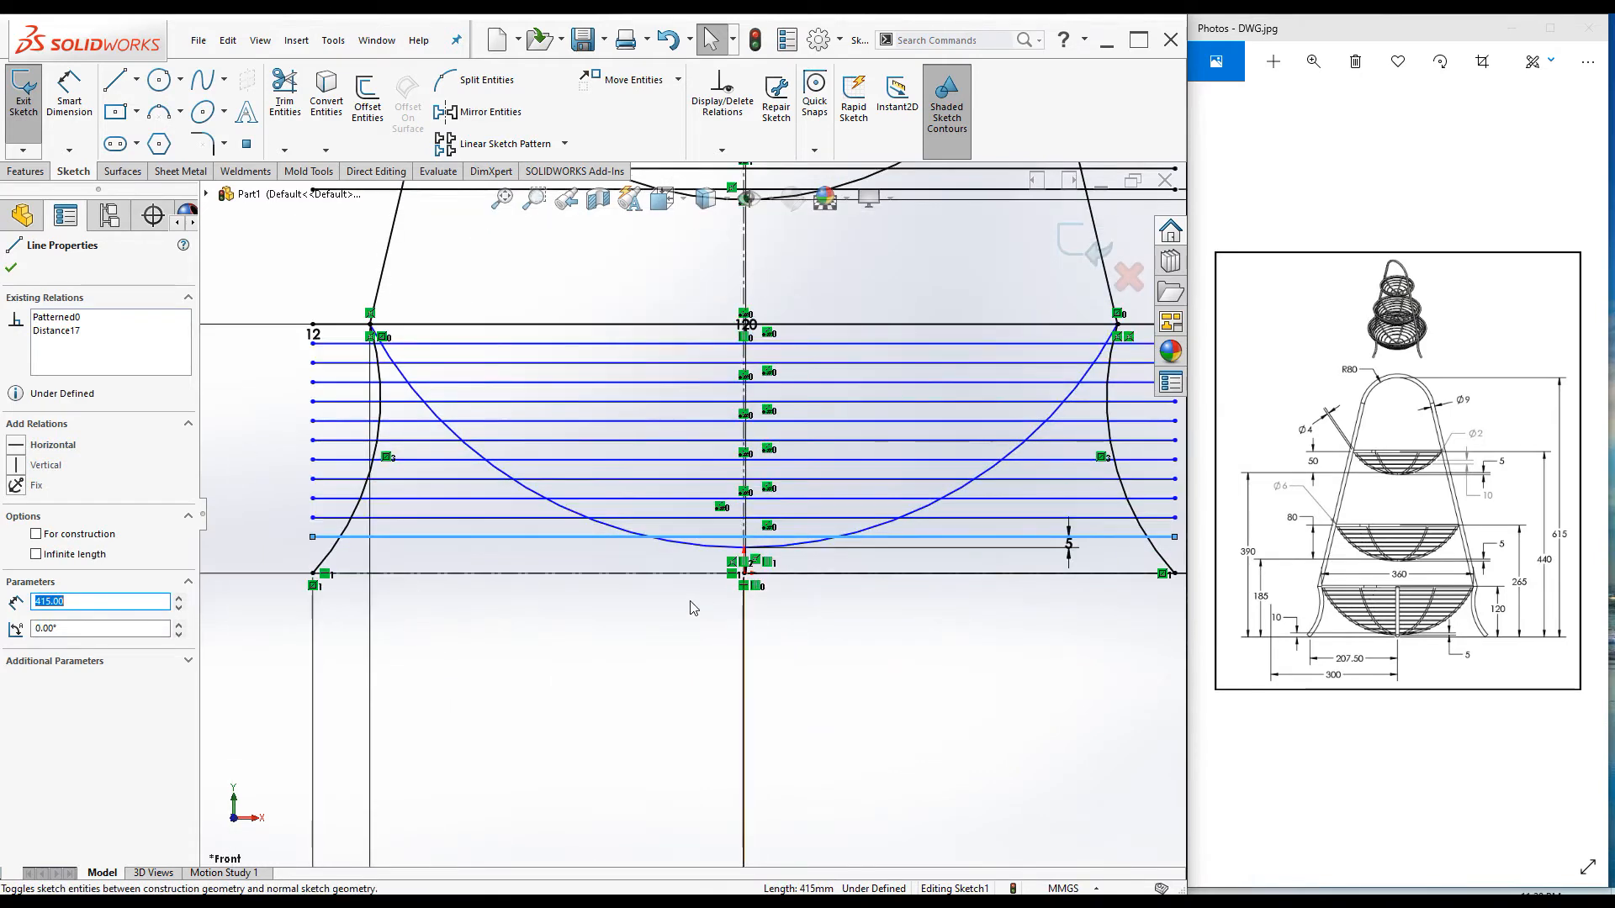
{"action": "left_click", "coordinate": [744, 573]}
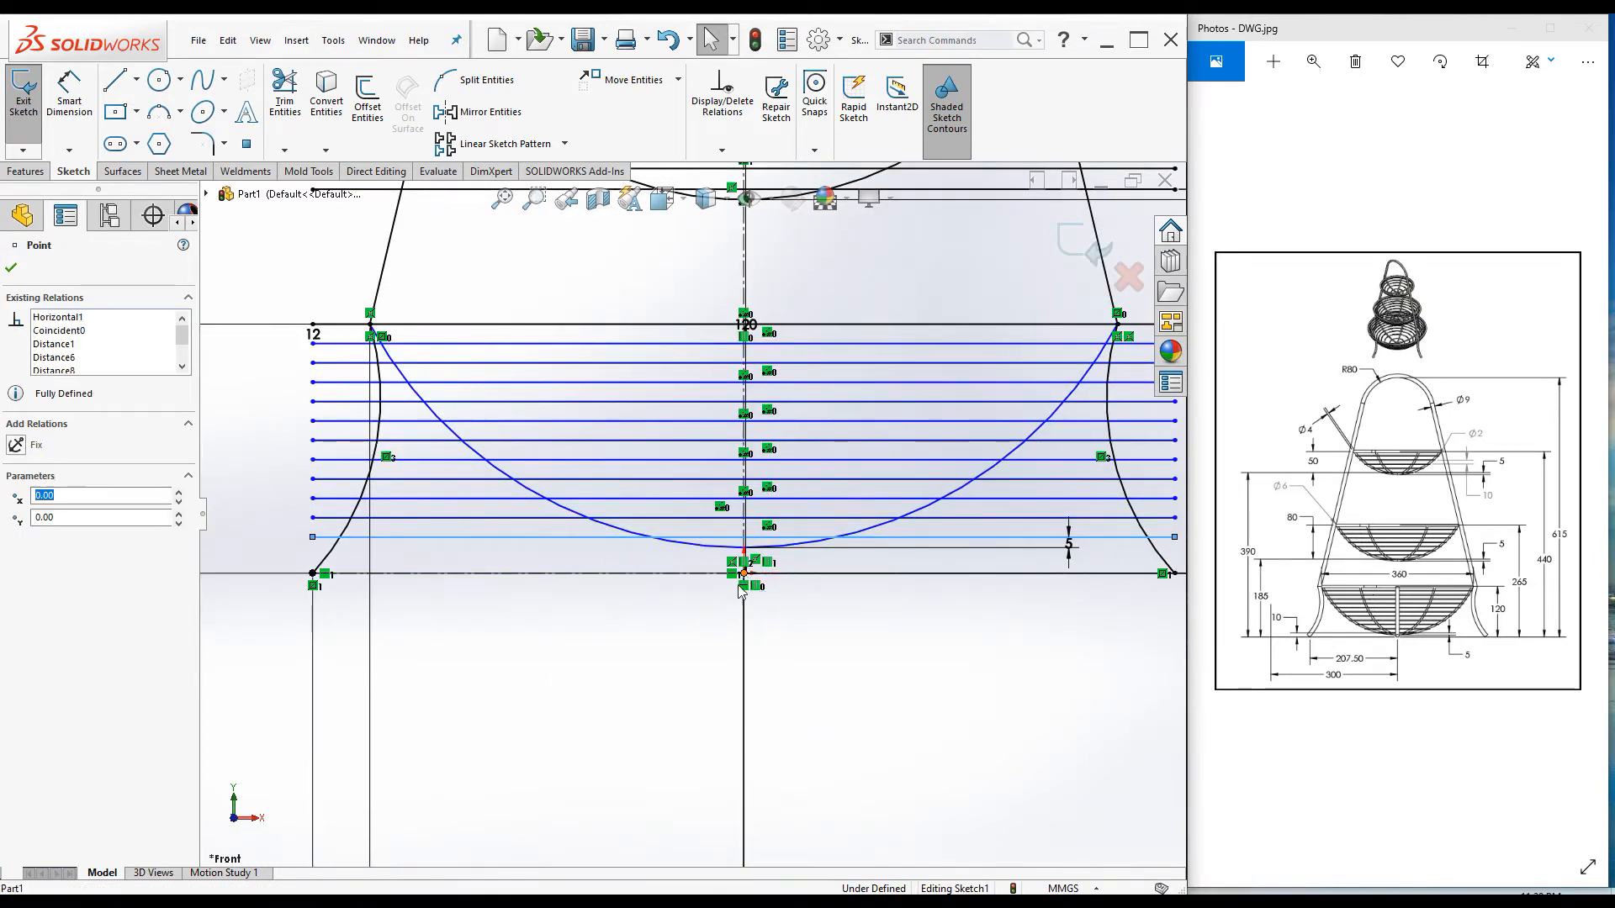
{"action": "scroll", "coordinate": [744, 574], "scroll_direction": "up", "scroll_amount": 3}
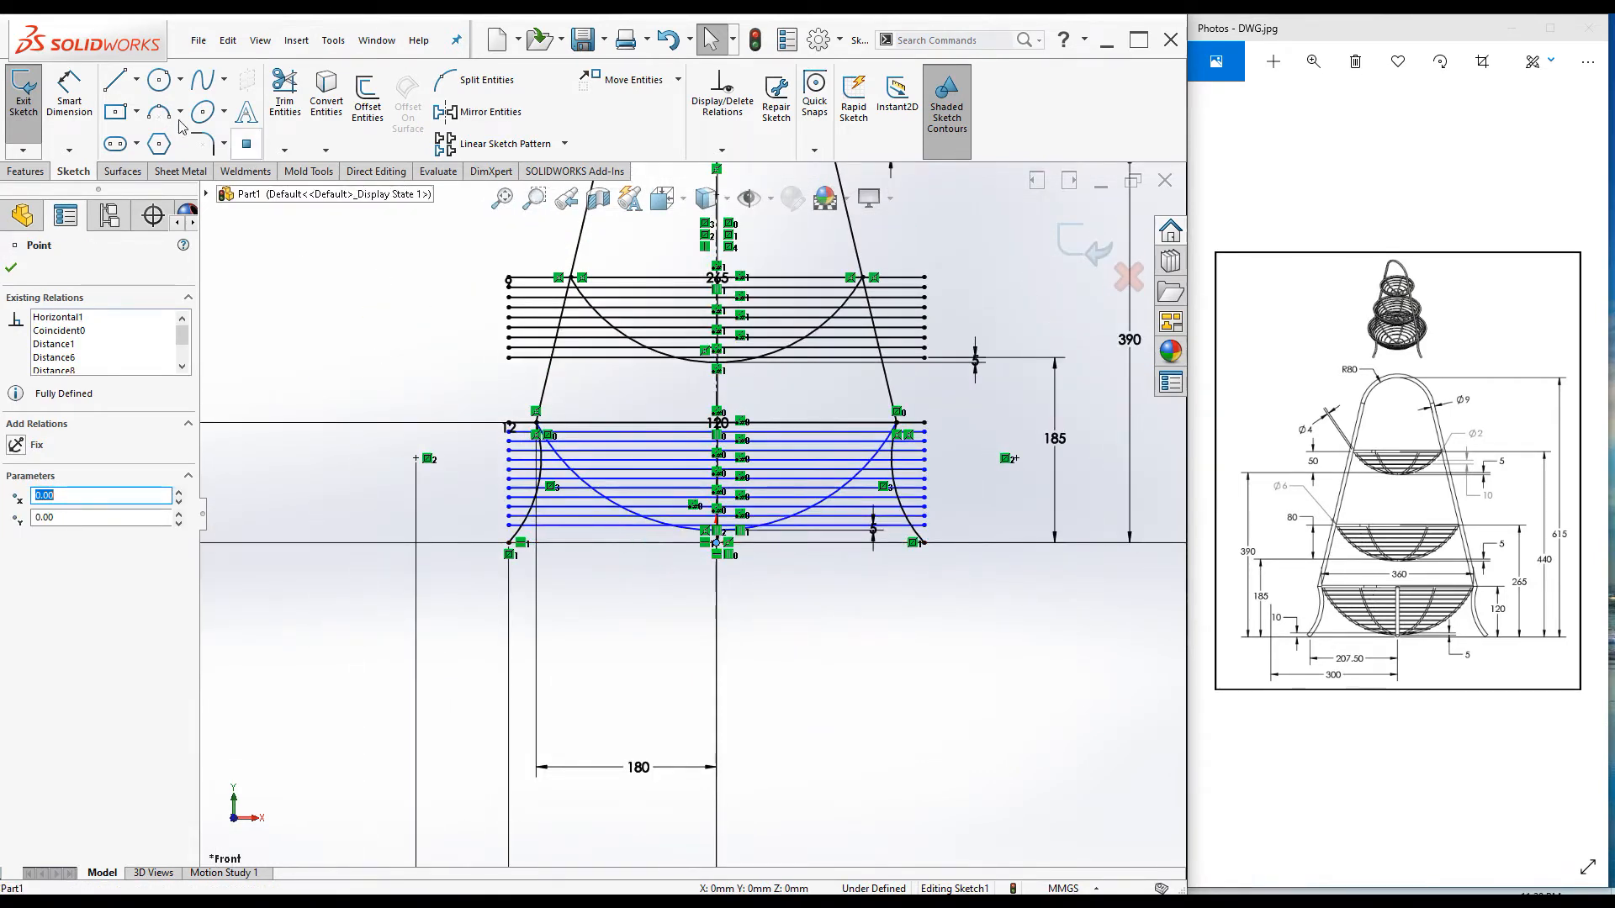
Step: Dimension the height of the bottom basket's lowest patterned line above the origin as 10 mm and finish dimensioning
{"action": "left_click", "coordinate": [68, 93]}
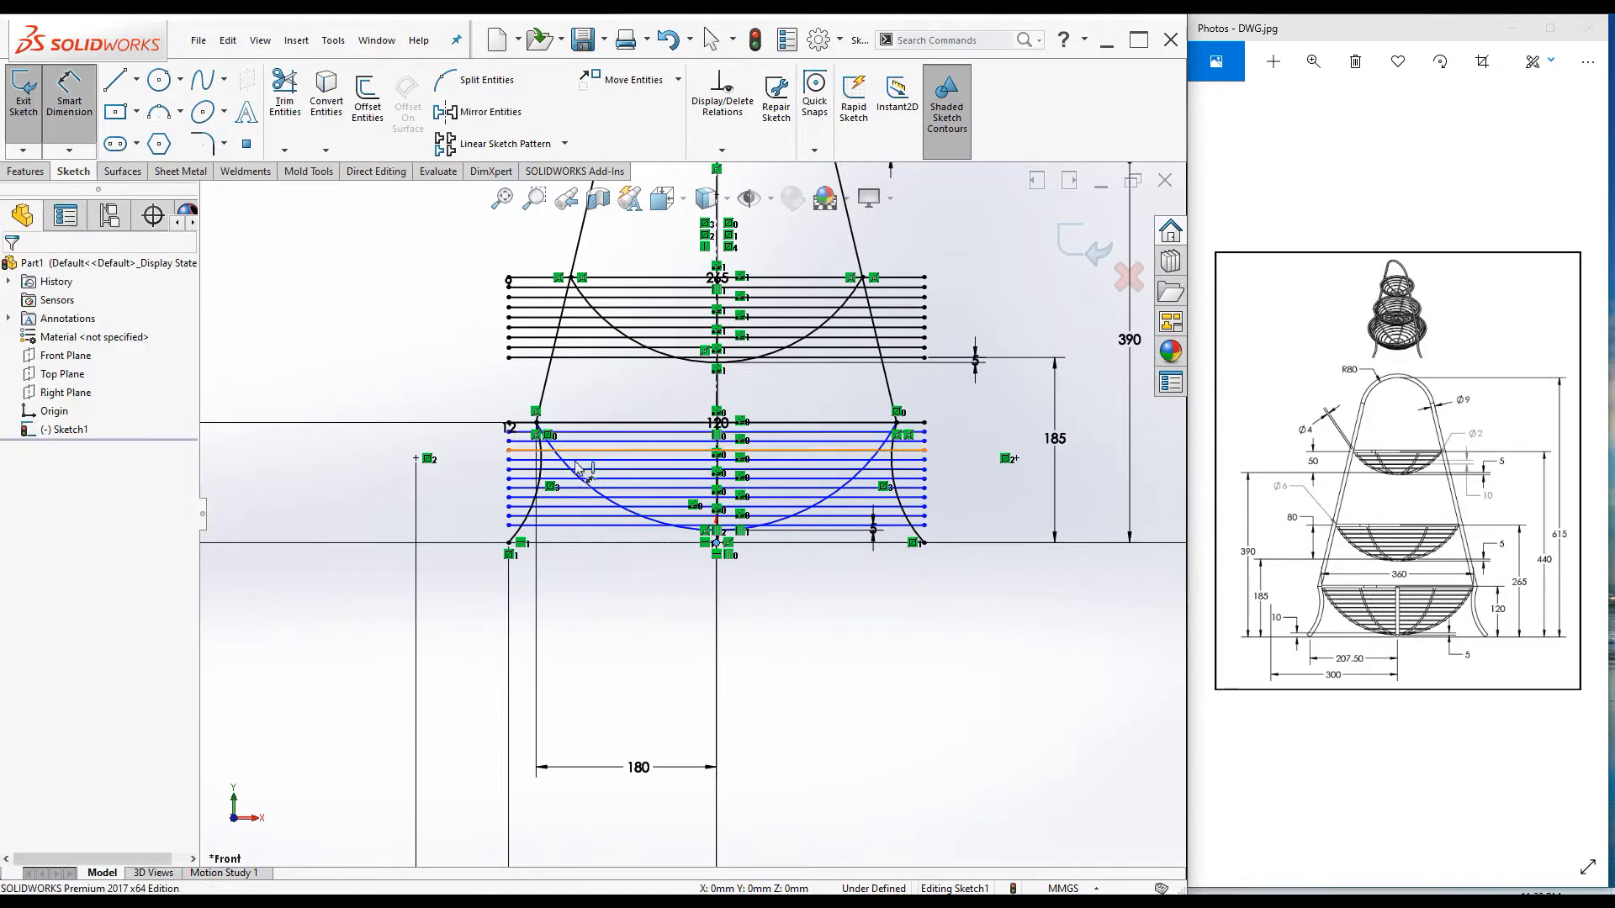
{"action": "left_click", "coordinate": [606, 528]}
{"action": "left_click", "coordinate": [988, 575]}
{"action": "type", "text": "10"}
{"action": "key", "text": "Return"}
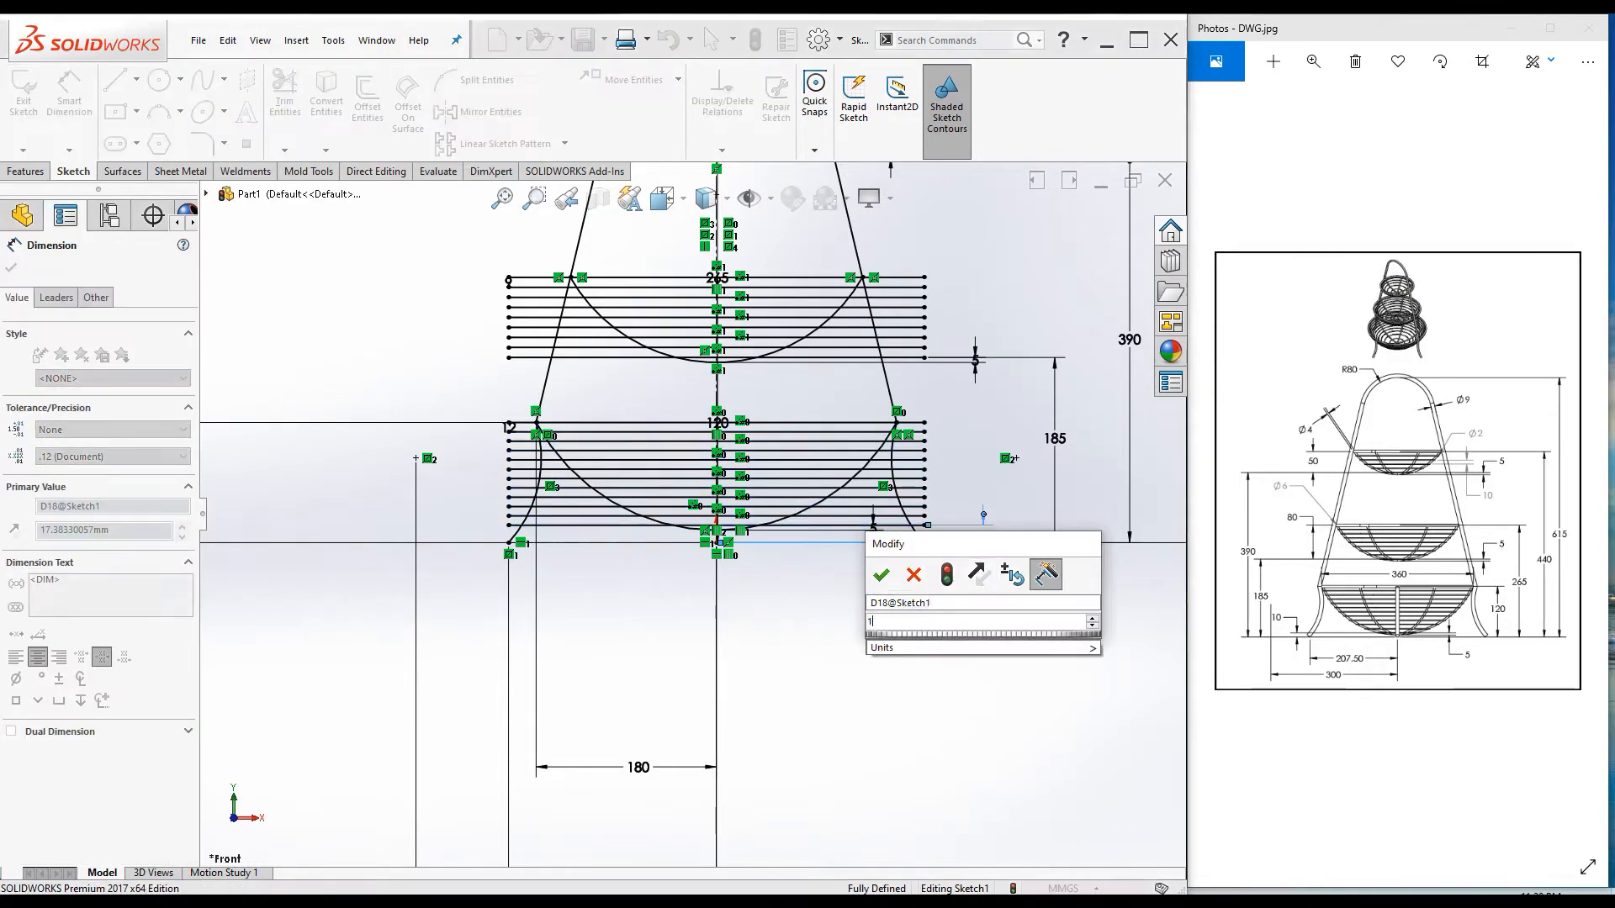
{"action": "scroll", "coordinate": [868, 669], "scroll_direction": "up", "scroll_amount": 3}
{"action": "scroll", "coordinate": [871, 694], "scroll_direction": "up", "scroll_amount": 2}
{"action": "scroll", "coordinate": [690, 389], "scroll_direction": "down", "scroll_amount": 2}
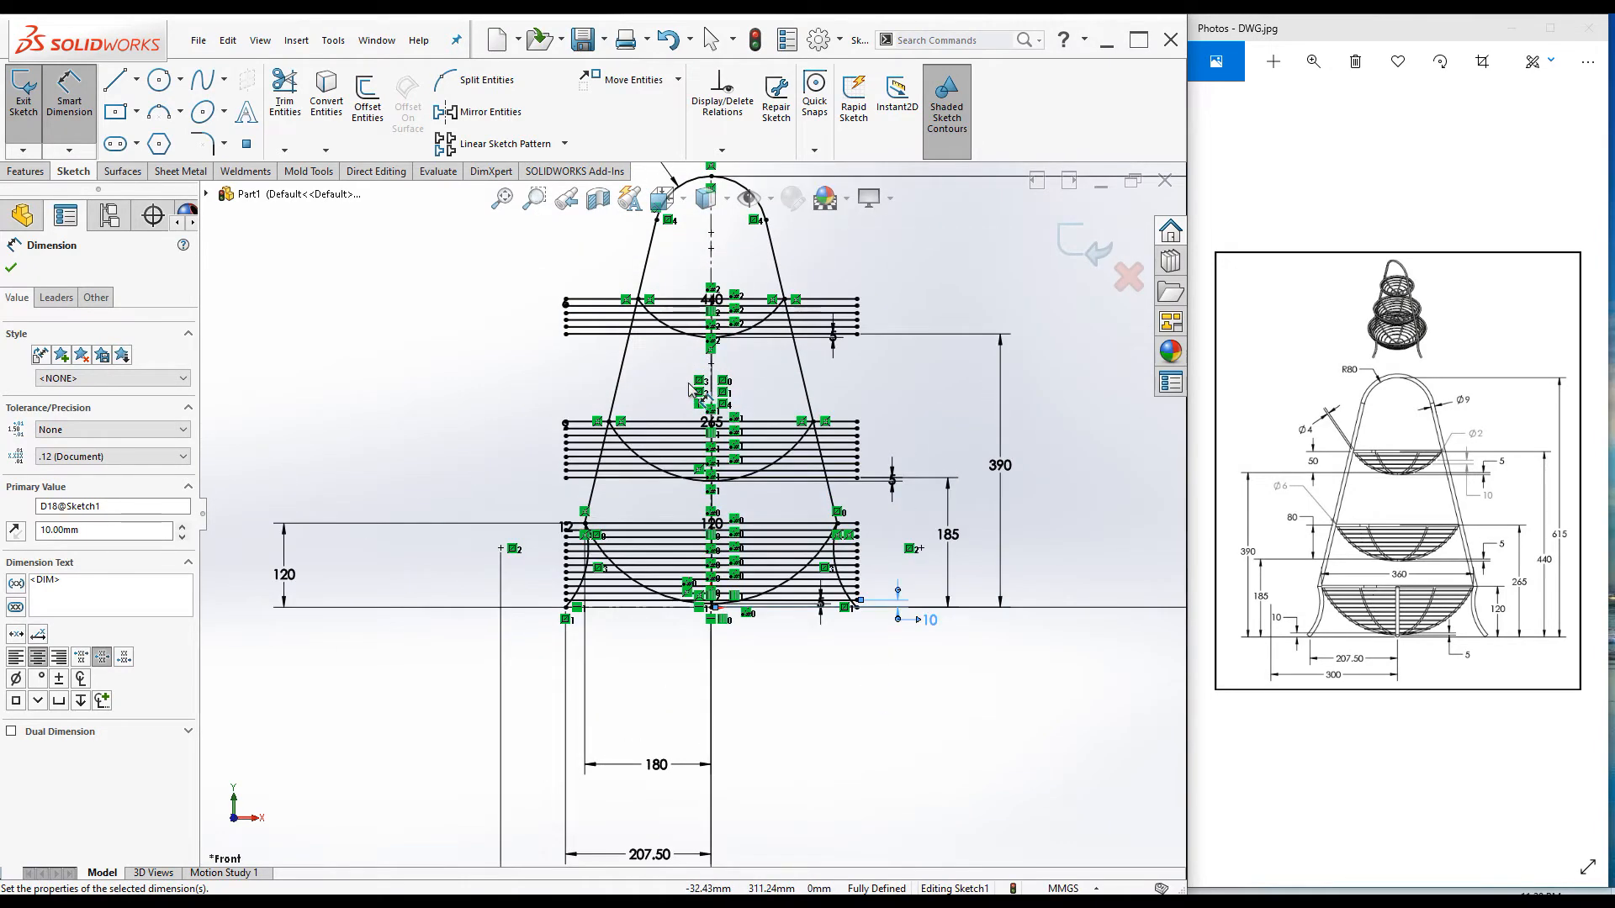
{"action": "key", "text": "f"}
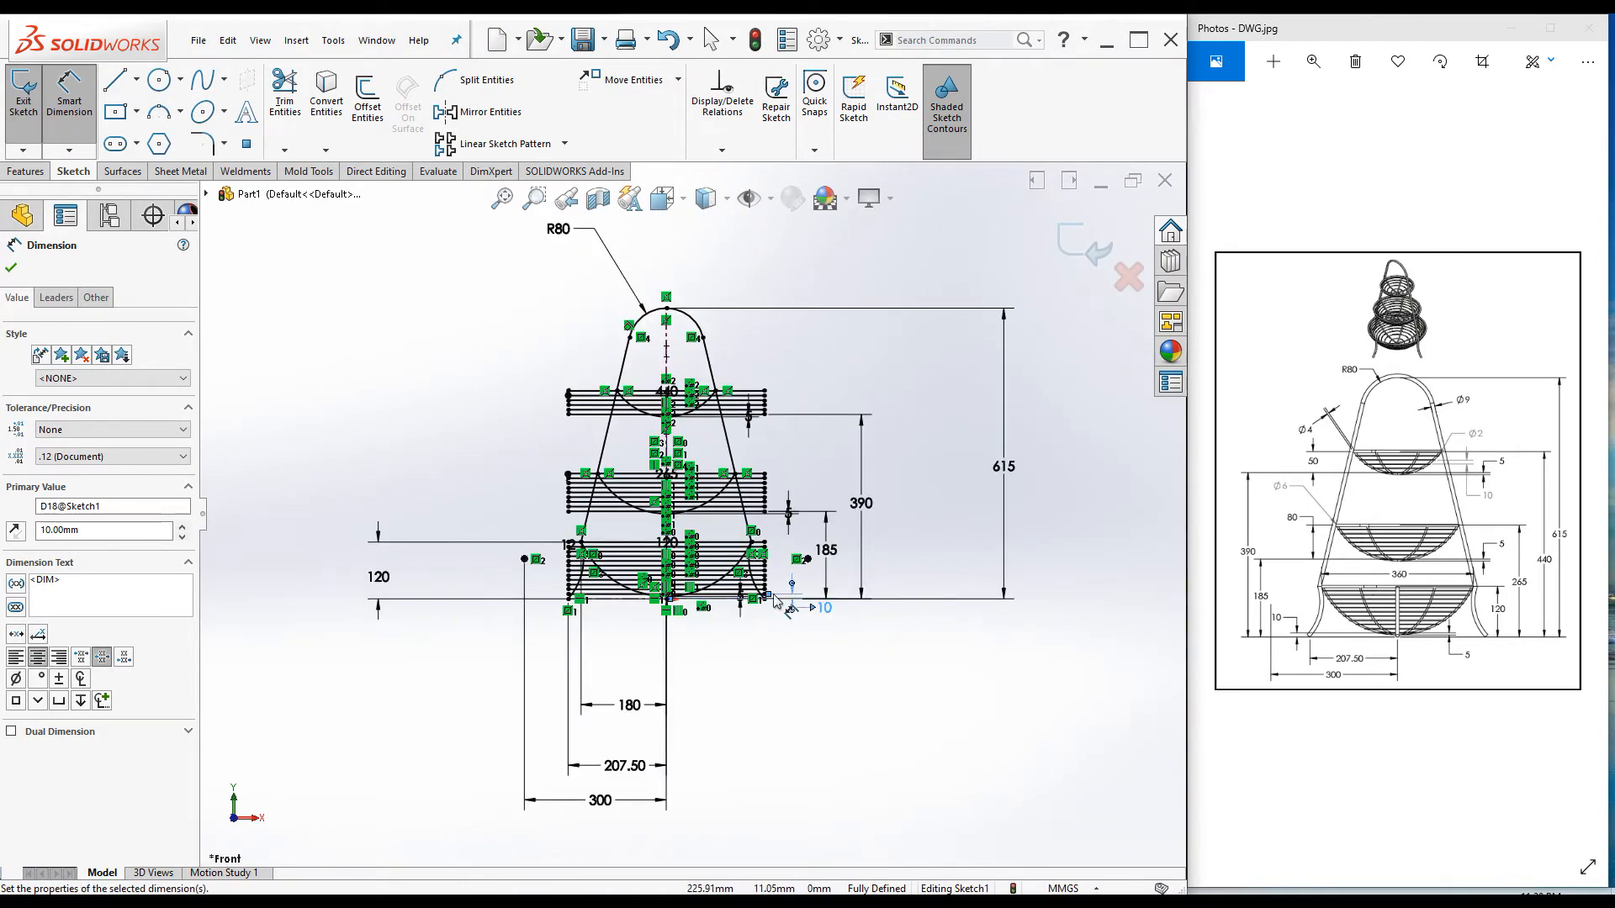
{"action": "left_click", "coordinate": [11, 270]}
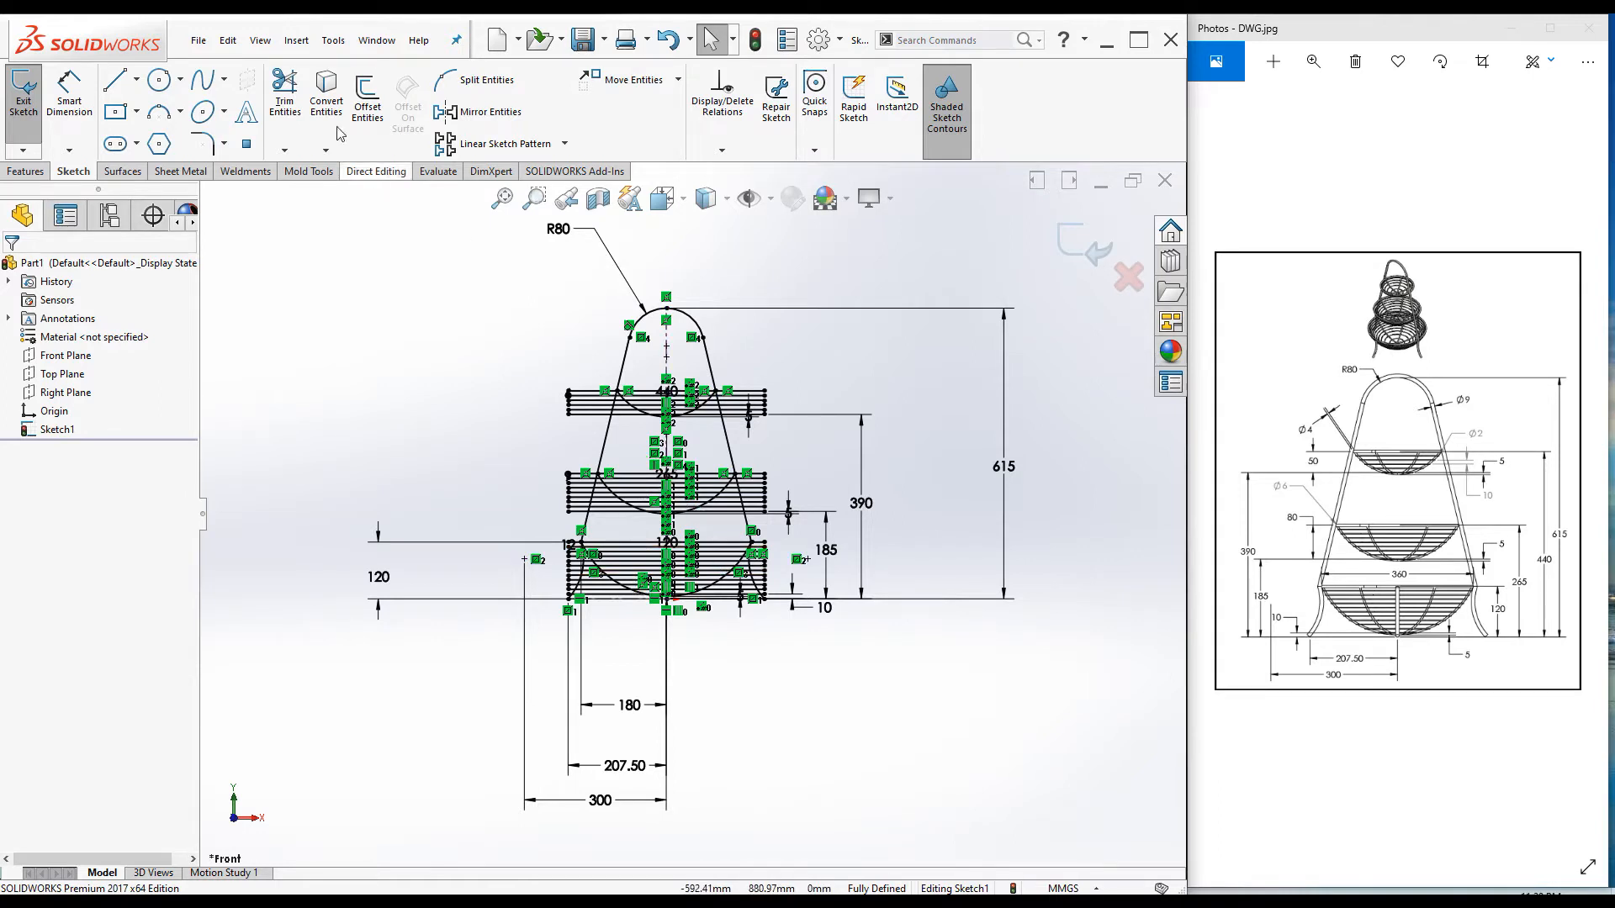
Step: Power trim the left ends of the top basket's patterned lines back to the basket arc
{"action": "left_click", "coordinate": [286, 88]}
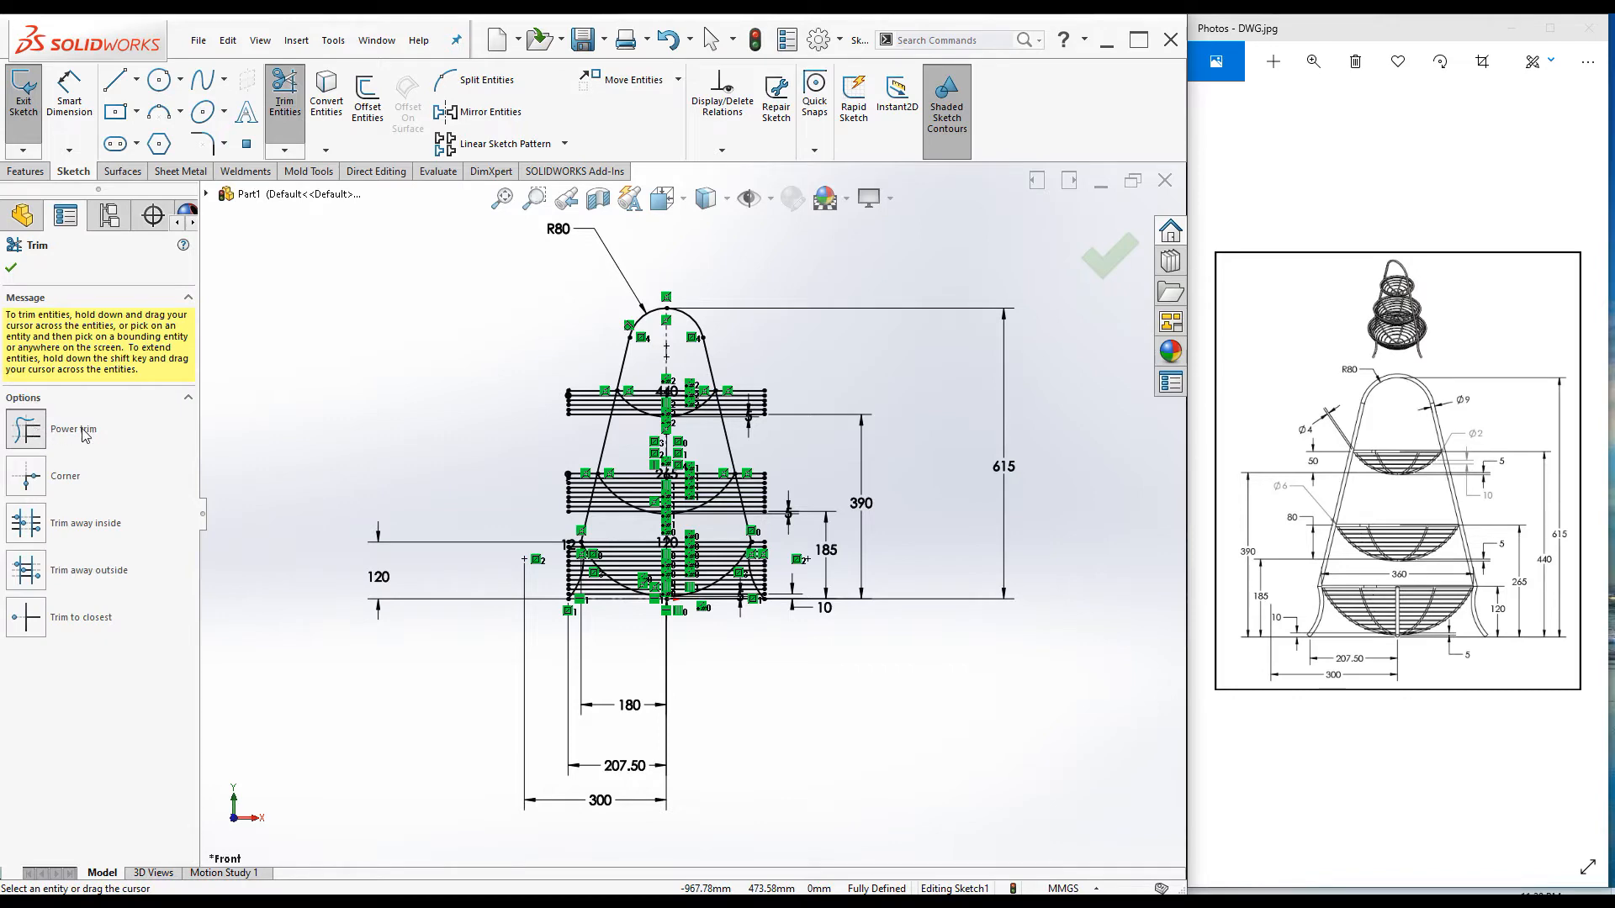
{"action": "left_click_drag", "start_coordinate": [679, 526], "coordinate": [667, 374]}
{"action": "scroll", "coordinate": [772, 488], "scroll_direction": "down", "scroll_amount": 3}
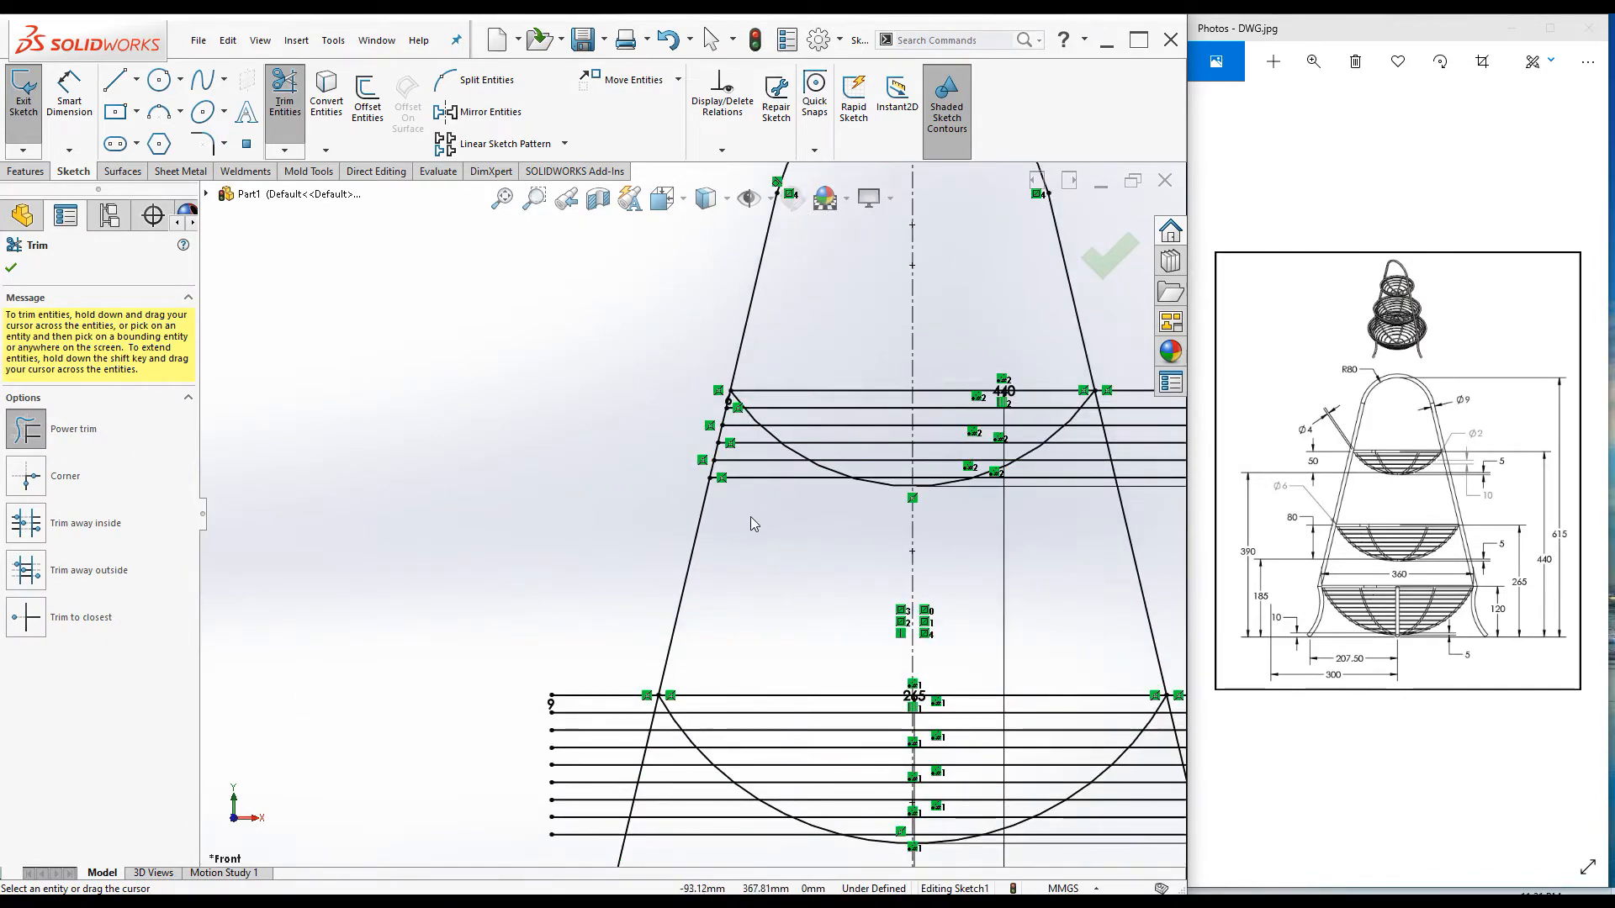
{"action": "scroll", "coordinate": [749, 505], "scroll_direction": "down", "scroll_amount": 3}
{"action": "left_click_drag", "start_coordinate": [747, 526], "coordinate": [711, 301]}
Step: Trim the right ends of the top basket's horizontal lines so that they stop at the arc and the frame side
{"action": "scroll", "coordinate": [746, 493], "scroll_direction": "up", "scroll_amount": 5}
{"action": "scroll", "coordinate": [900, 453], "scroll_direction": "down", "scroll_amount": 3}
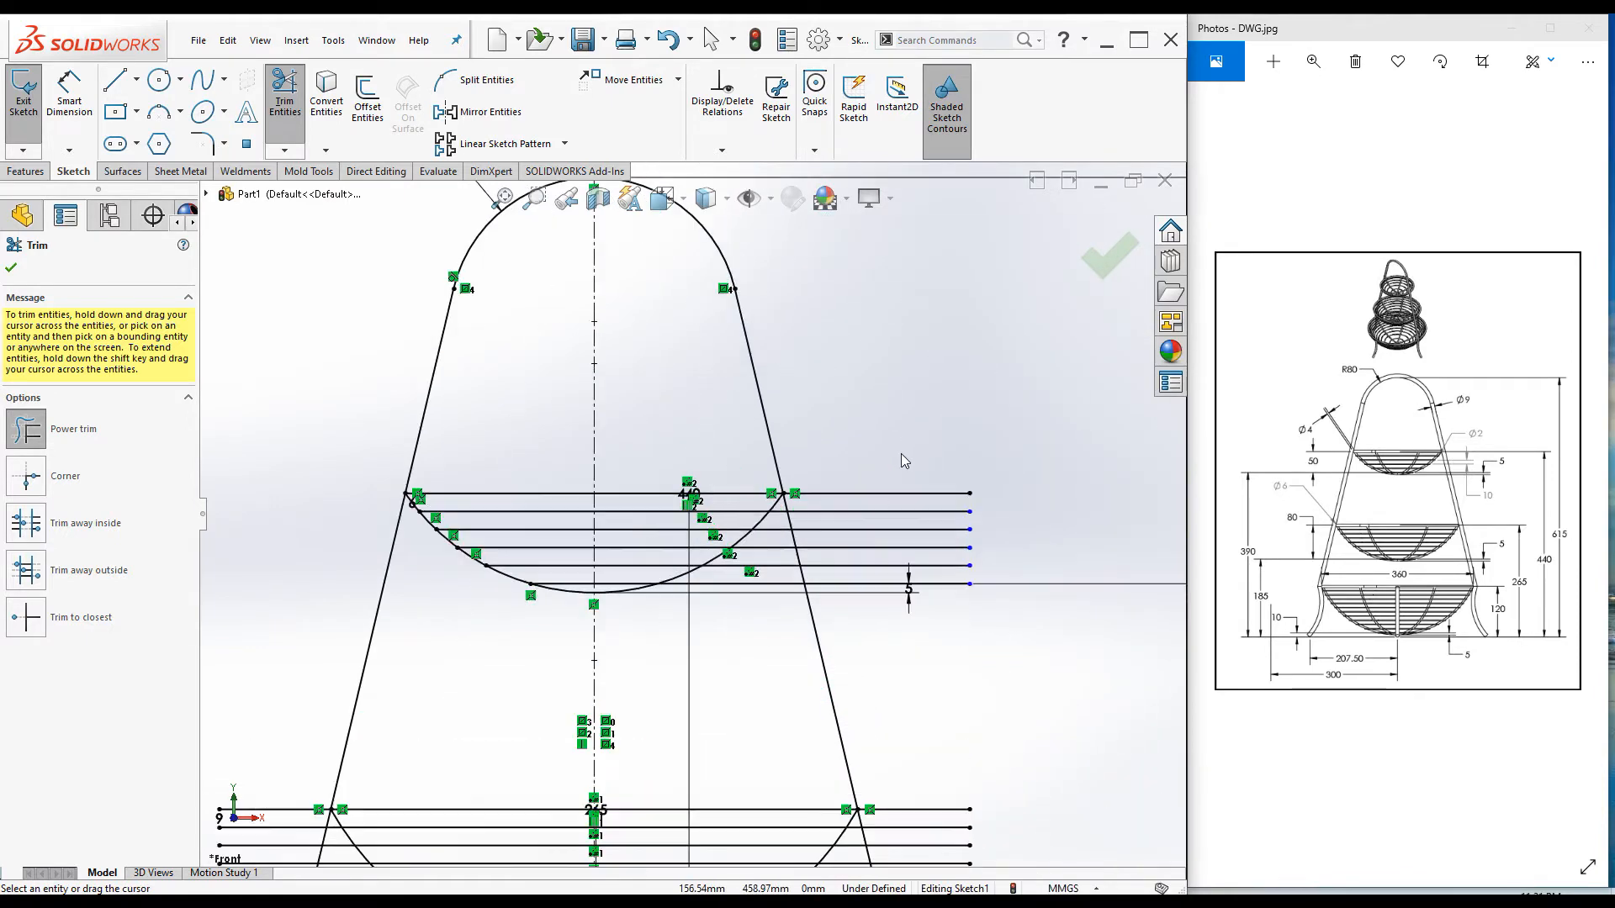
{"action": "left_click_drag", "start_coordinate": [917, 483], "coordinate": [944, 660]}
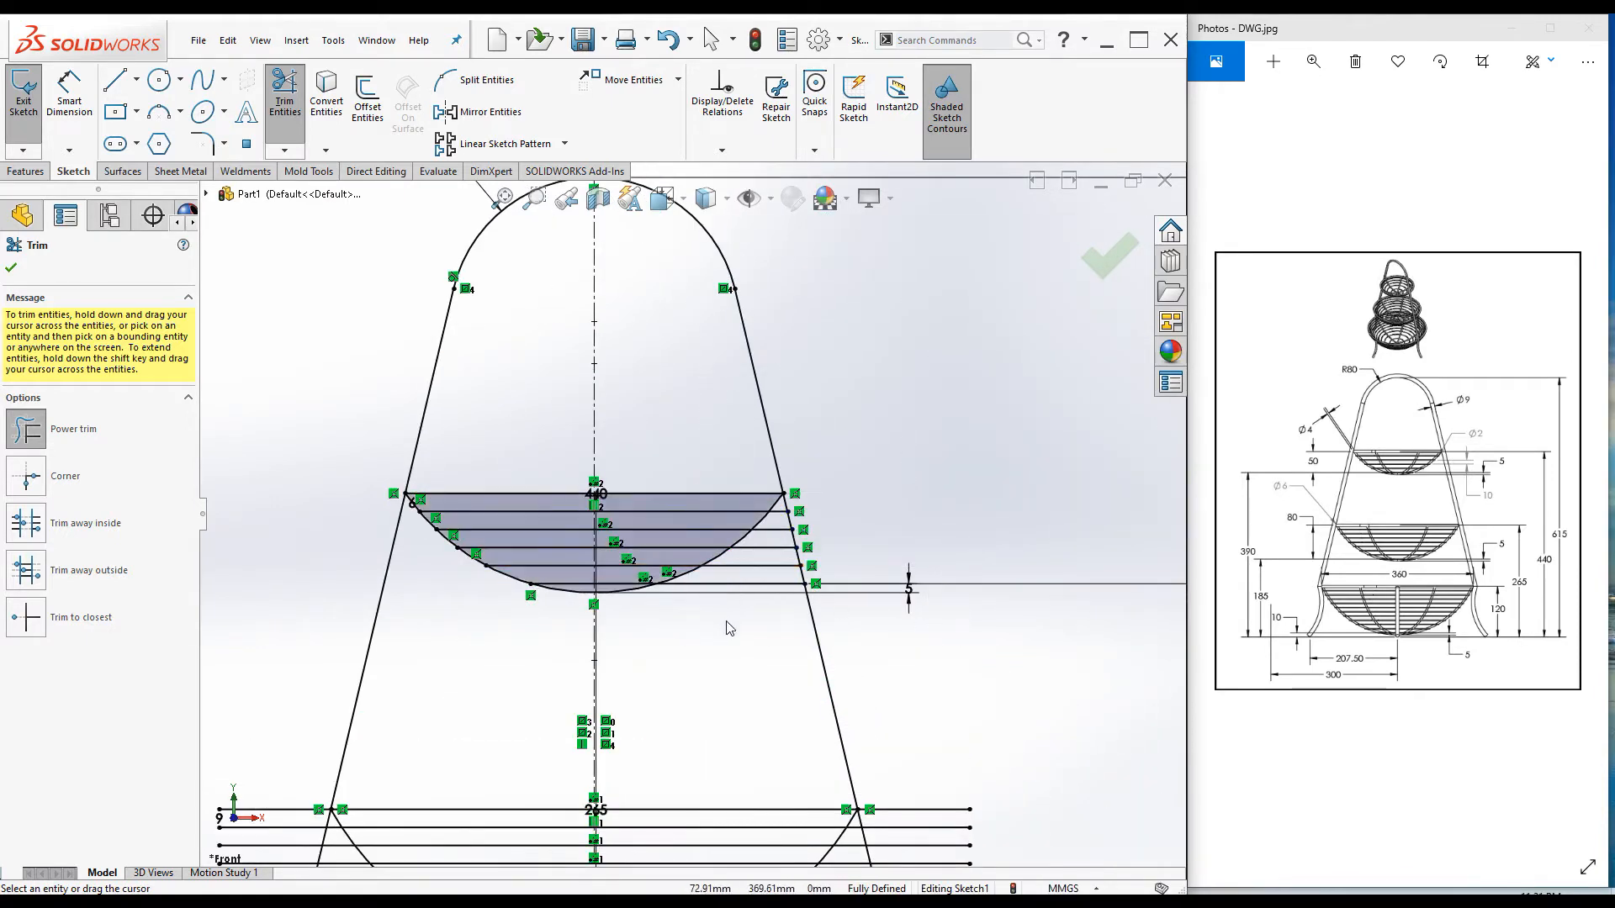
{"action": "left_click_drag", "start_coordinate": [730, 611], "coordinate": [780, 513]}
Step: Trim the middle basket's horizontal lines where they overhang outside the two sloping frame sides
{"action": "scroll", "coordinate": [782, 555], "scroll_direction": "up", "scroll_amount": 5}
{"action": "scroll", "coordinate": [785, 578], "scroll_direction": "down", "scroll_amount": 3}
{"action": "mouse_move", "coordinate": [699, 733]}
{"action": "left_mouse_down"}
{"action": "mouse_move", "coordinate": [713, 649]}
{"action": "mouse_move", "coordinate": [679, 576]}
{"action": "mouse_move", "coordinate": [691, 711]}
{"action": "left_mouse_up"}
{"action": "scroll", "coordinate": [673, 690], "scroll_direction": "up", "scroll_amount": 5}
{"action": "scroll", "coordinate": [404, 585], "scroll_direction": "down", "scroll_amount": 5}
{"action": "left_click_drag", "start_coordinate": [444, 568], "coordinate": [439, 374]}
Step: Trim the middle basket's patterned lines between the sloping frame sides and the basket arc on both sides
{"action": "scroll", "coordinate": [525, 451], "scroll_direction": "down", "scroll_amount": 5}
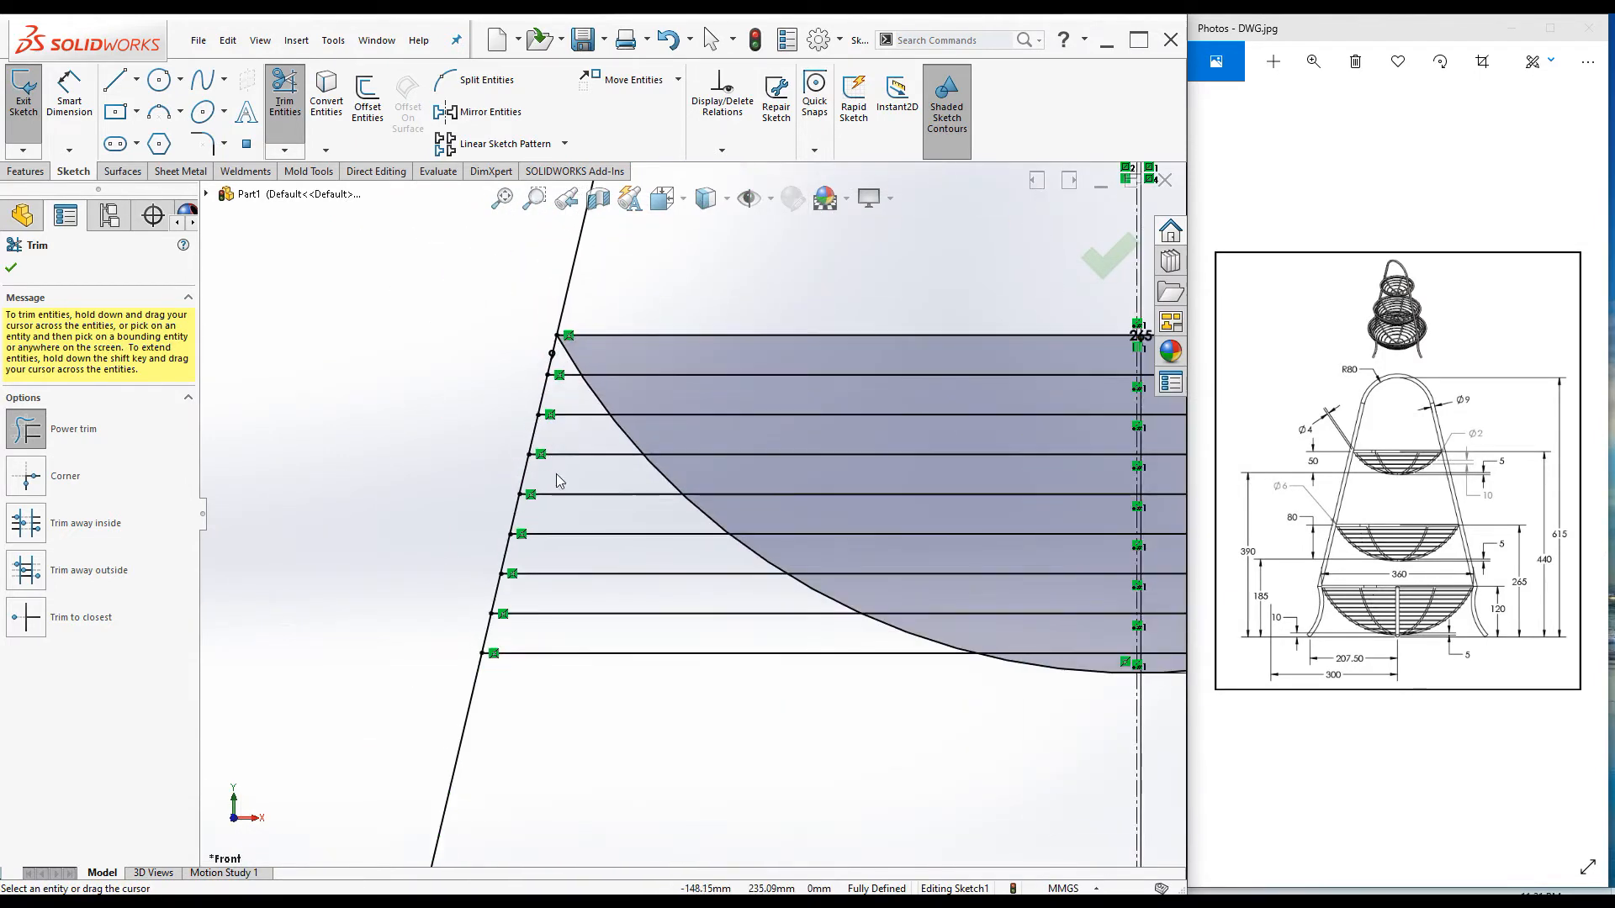
{"action": "left_click_drag", "start_coordinate": [591, 688], "coordinate": [566, 389]}
{"action": "scroll", "coordinate": [614, 502], "scroll_direction": "up", "scroll_amount": 5}
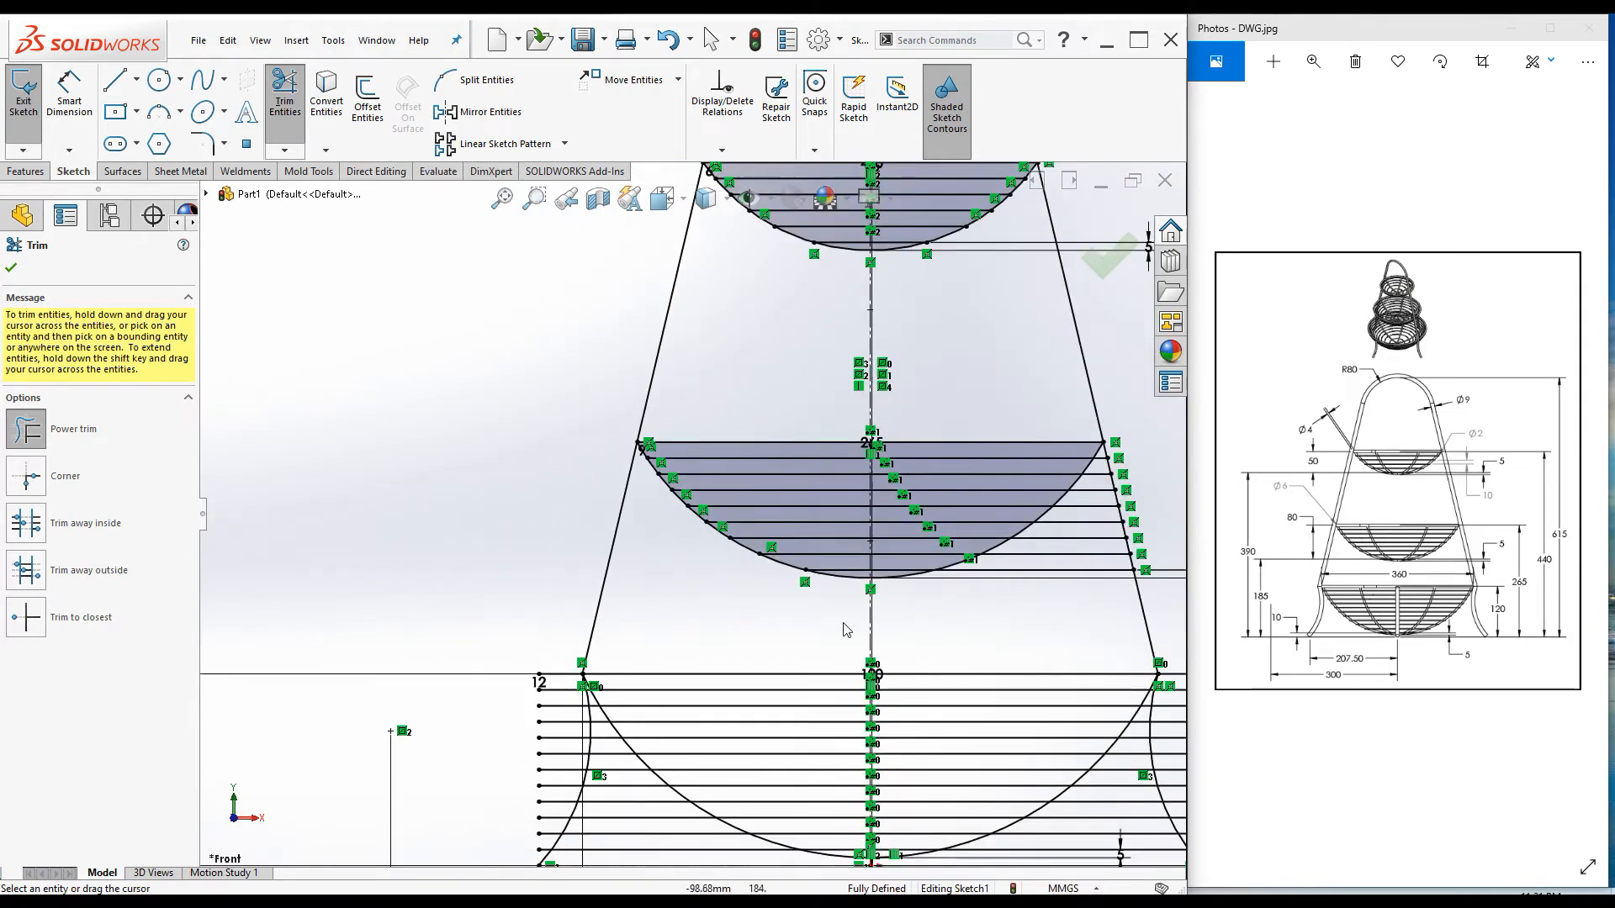
{"action": "left_click_drag", "start_coordinate": [1039, 593], "coordinate": [1105, 462]}
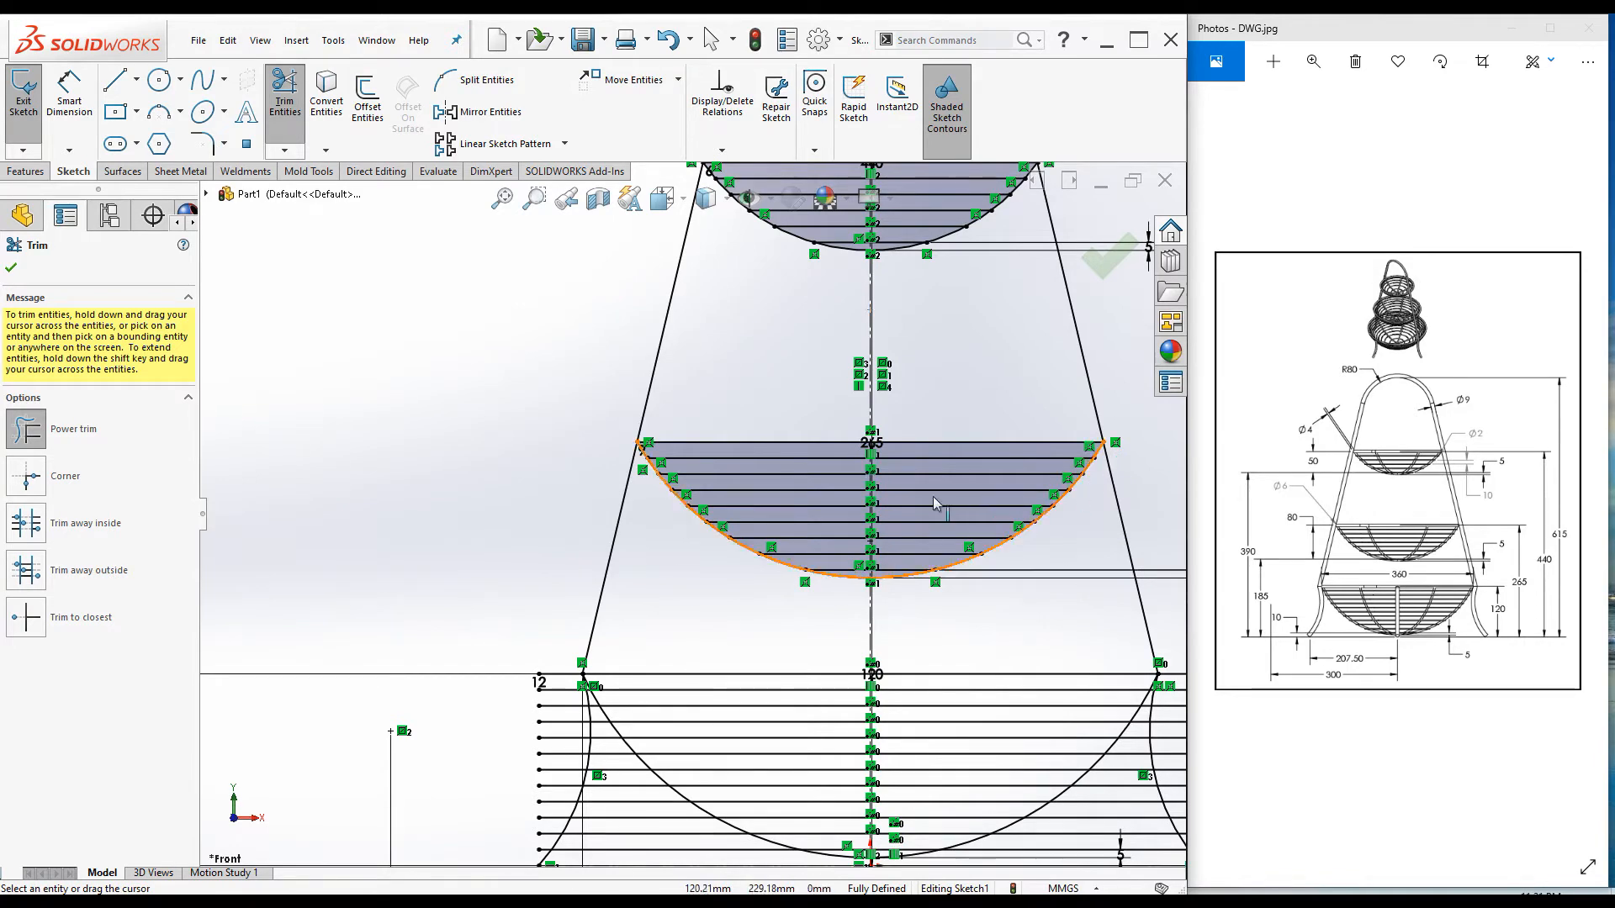
Step: Trim the bottom basket's patterned lines where they overhang outside the right leg arc
{"action": "scroll", "coordinate": [888, 621], "scroll_direction": "up", "scroll_amount": 3}
{"action": "scroll", "coordinate": [990, 652], "scroll_direction": "down", "scroll_amount": 3}
{"action": "scroll", "coordinate": [996, 555], "scroll_direction": "down", "scroll_amount": 5}
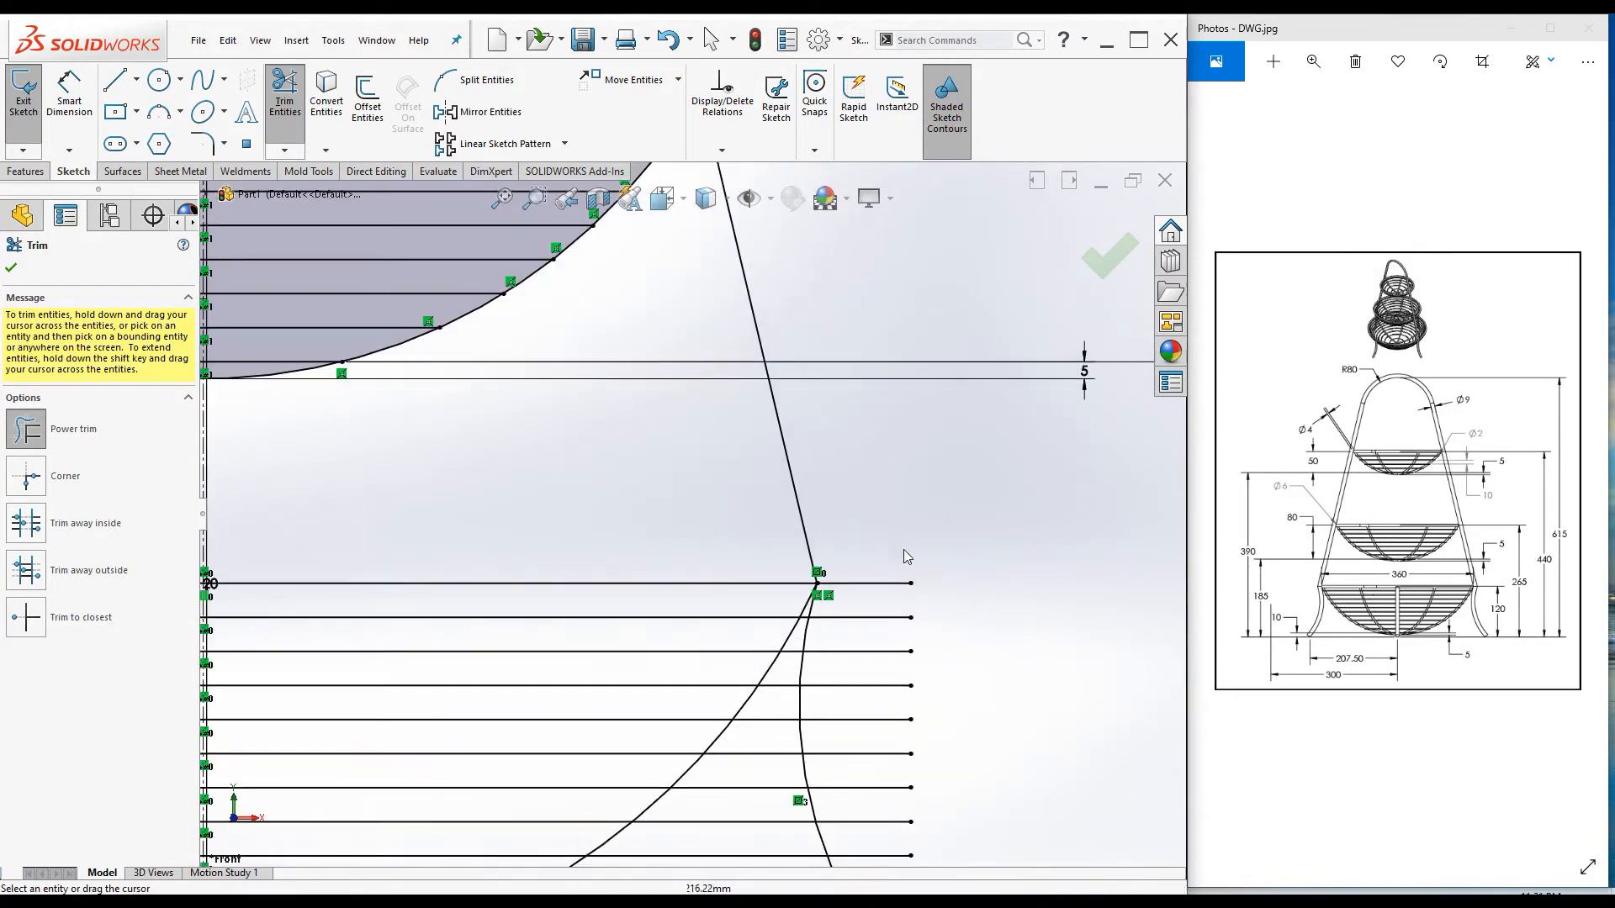
{"action": "scroll", "coordinate": [841, 546], "scroll_direction": "up", "scroll_amount": 4}
{"action": "scroll", "coordinate": [818, 761], "scroll_direction": "down", "scroll_amount": 3}
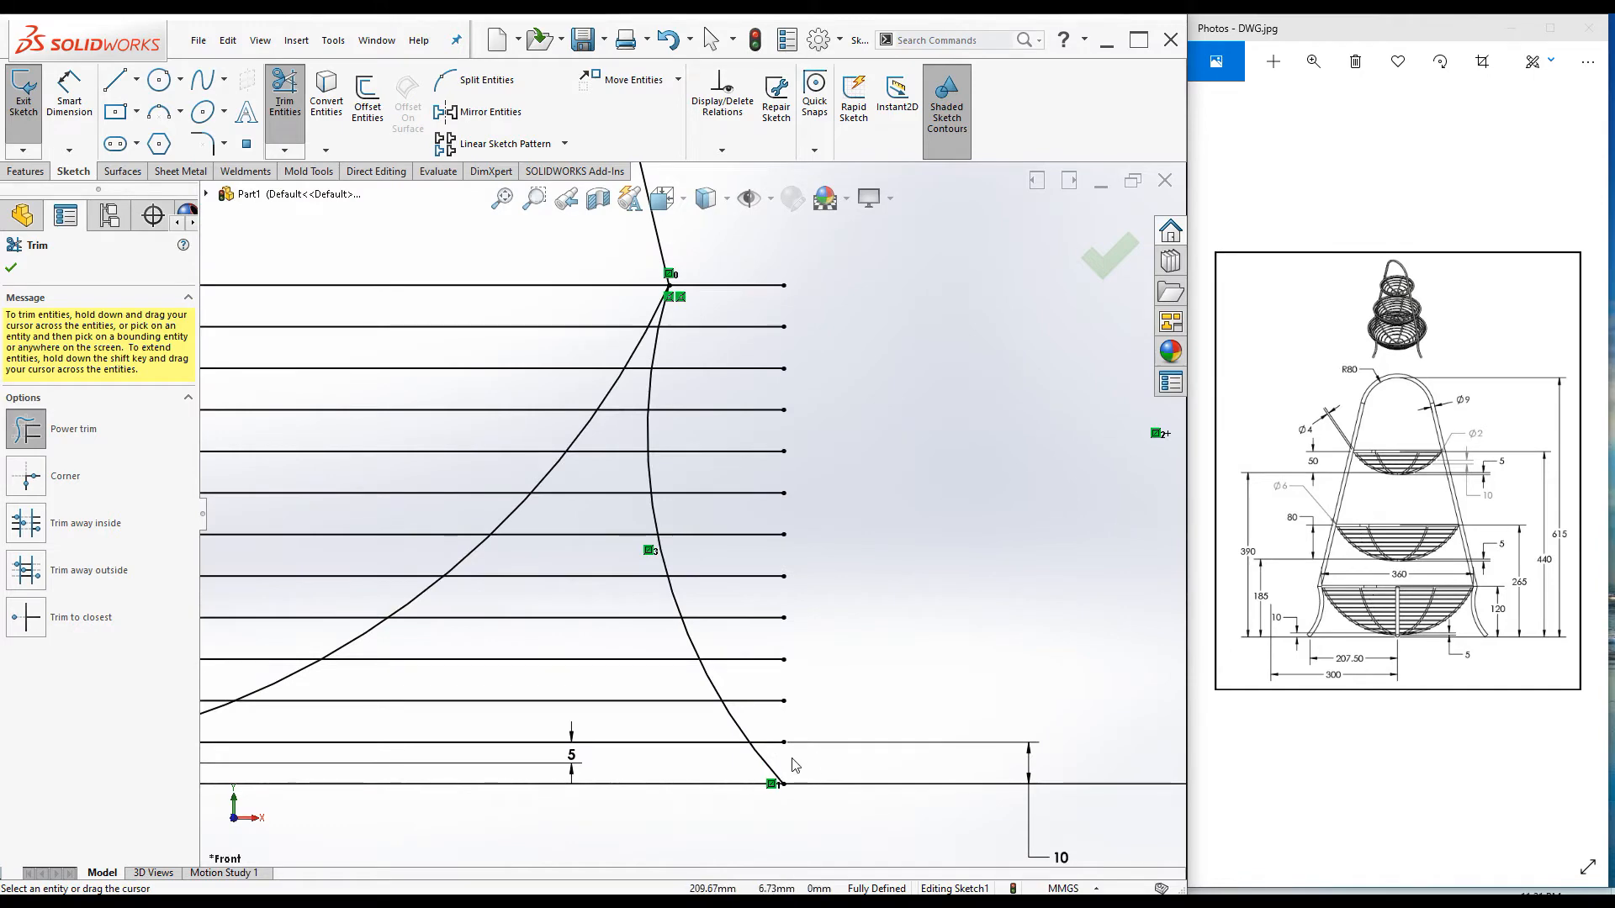
{"action": "mouse_move", "coordinate": [782, 740]}
{"action": "left_mouse_down"}
{"action": "mouse_move", "coordinate": [736, 515]}
{"action": "mouse_move", "coordinate": [730, 328]}
{"action": "left_mouse_up"}
Step: Trim the left ends of the bottom basket's patterned lines past the leg arc and back to the basket arc
{"action": "scroll", "coordinate": [901, 530], "scroll_direction": "up", "scroll_amount": 4}
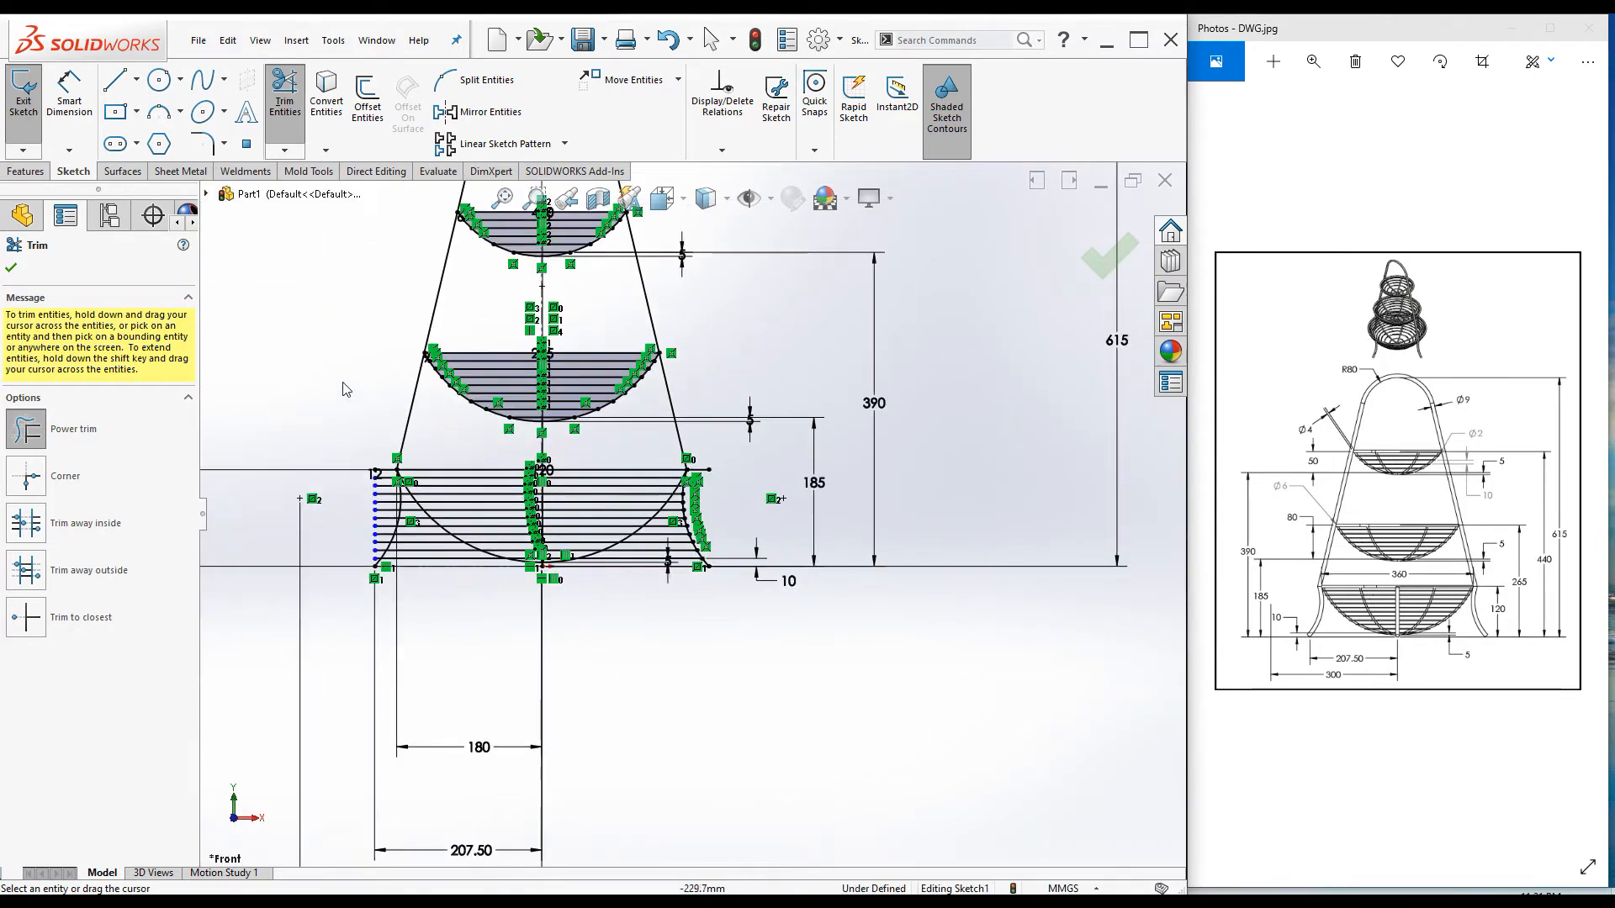
{"action": "scroll", "coordinate": [478, 743], "scroll_direction": "down", "scroll_amount": 3}
{"action": "scroll", "coordinate": [478, 743], "scroll_direction": "down", "scroll_amount": 2}
{"action": "mouse_move", "coordinate": [548, 728]}
{"action": "left_mouse_down"}
{"action": "mouse_move", "coordinate": [573, 728]}
{"action": "mouse_move", "coordinate": [586, 651]}
{"action": "mouse_move", "coordinate": [604, 656]}
{"action": "mouse_move", "coordinate": [631, 530]}
{"action": "mouse_move", "coordinate": [624, 361]}
{"action": "left_mouse_up"}
{"action": "mouse_move", "coordinate": [604, 647]}
{"action": "left_mouse_down"}
{"action": "mouse_move", "coordinate": [605, 686]}
{"action": "mouse_move", "coordinate": [653, 721]}
{"action": "mouse_move", "coordinate": [753, 623]}
{"action": "mouse_move", "coordinate": [750, 538]}
{"action": "mouse_move", "coordinate": [731, 476]}
{"action": "mouse_move", "coordinate": [733, 598]}
{"action": "mouse_move", "coordinate": [713, 450]}
{"action": "left_mouse_up"}
{"action": "scroll", "coordinate": [694, 331], "scroll_direction": "down", "scroll_amount": 3}
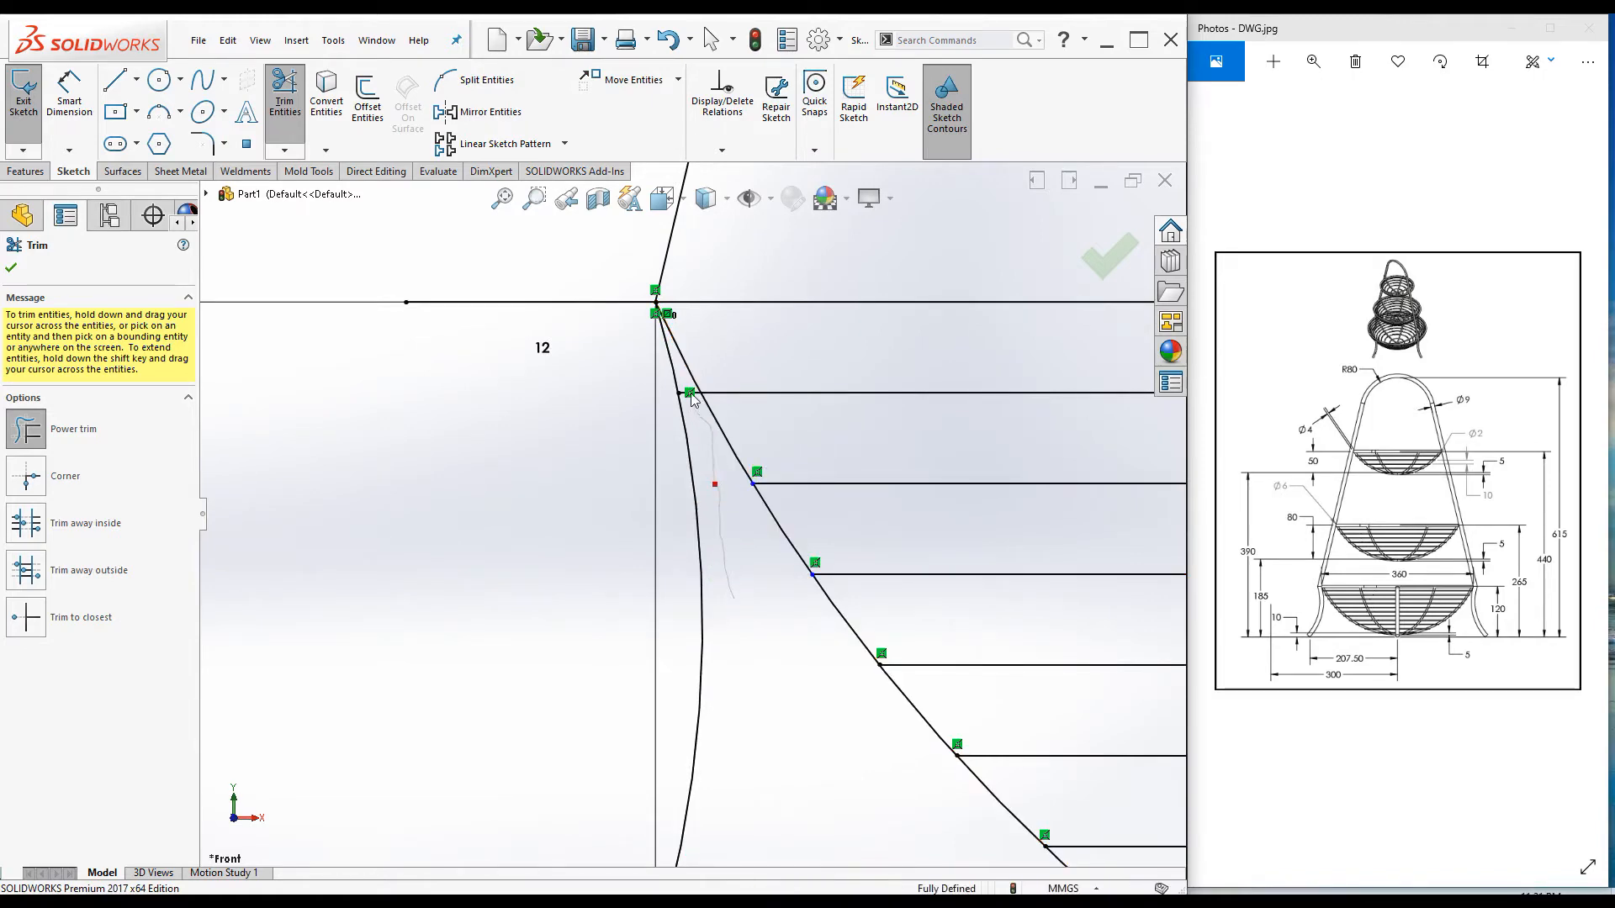
Step: Trim the bottom basket's patterned lines between the basket arc and the right leg arc
{"action": "scroll", "coordinate": [727, 744], "scroll_direction": "up", "scroll_amount": 8}
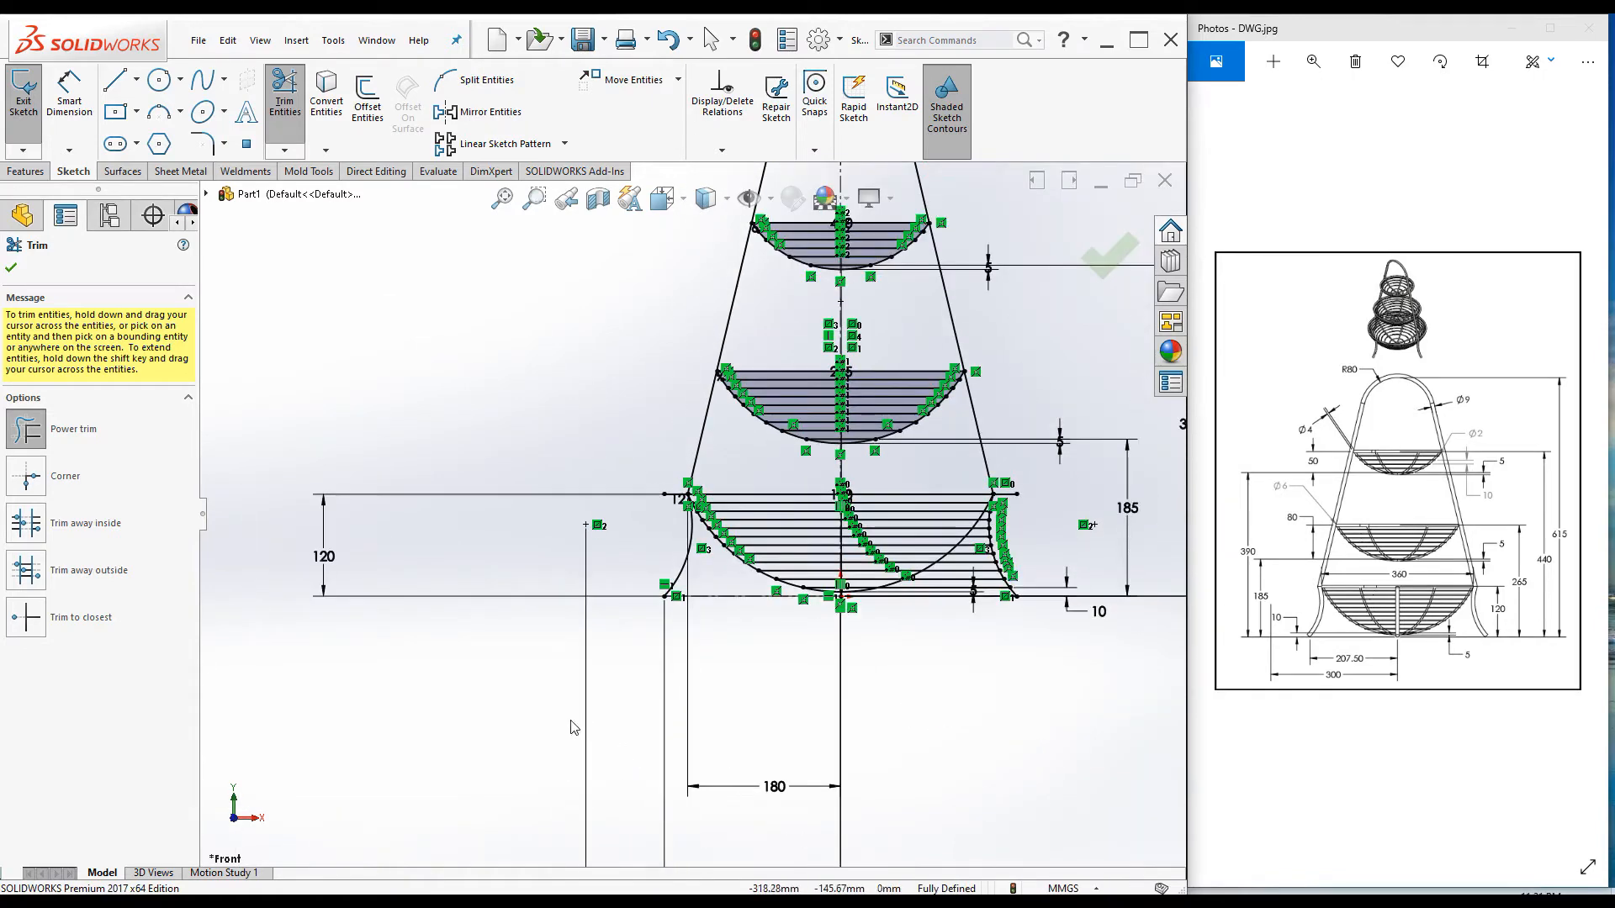
{"action": "scroll", "coordinate": [868, 565], "scroll_direction": "down", "scroll_amount": 6}
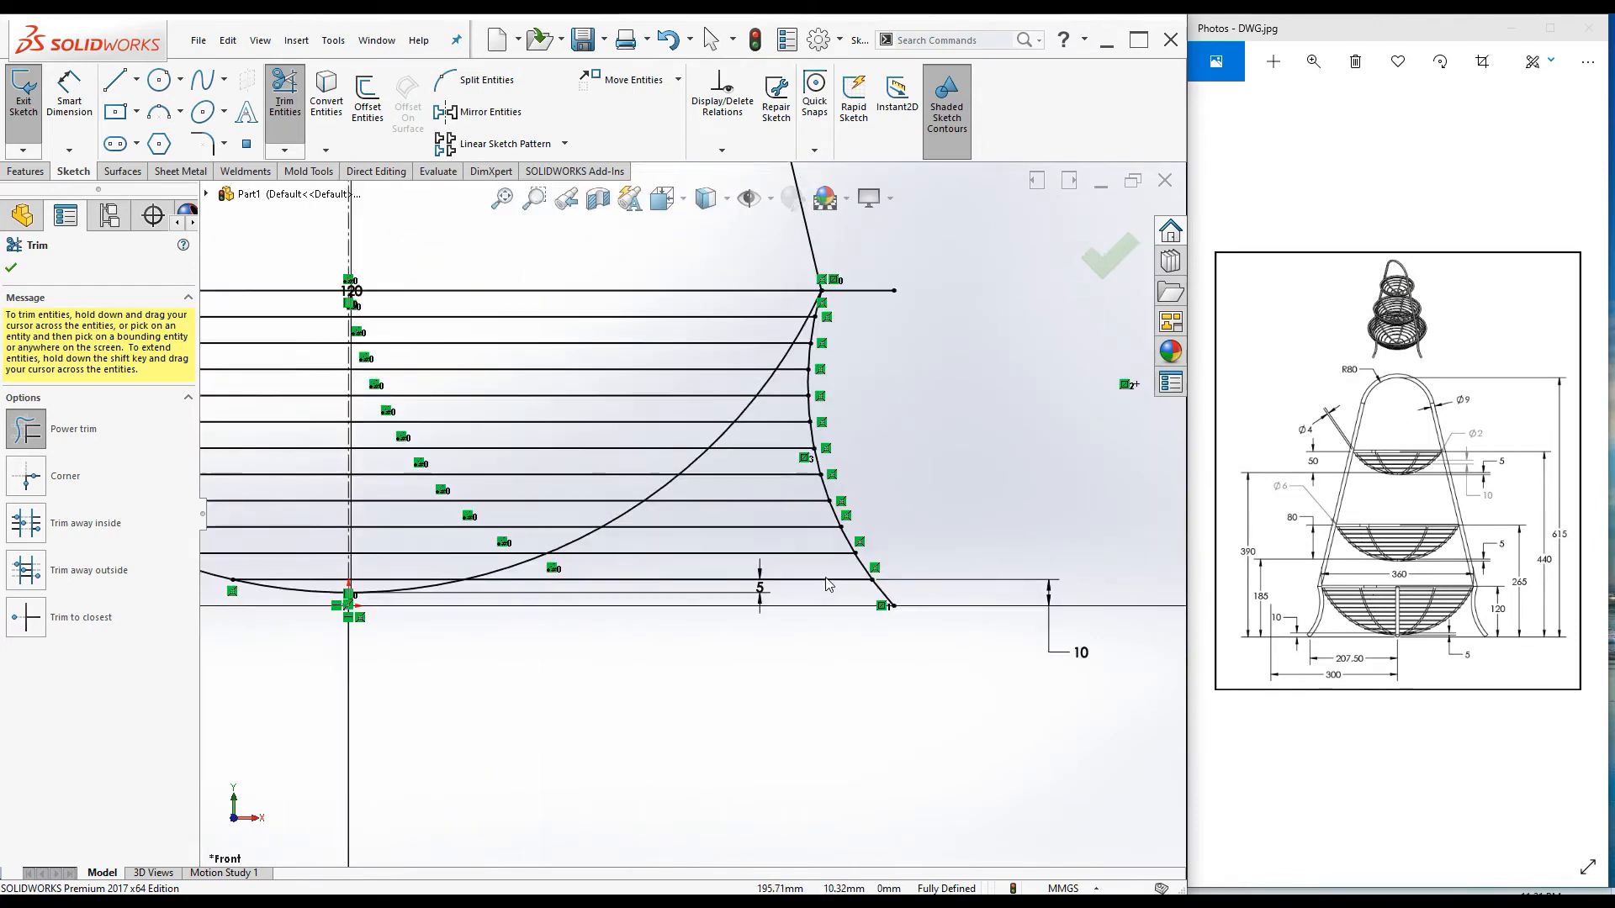
{"action": "left_click_drag", "start_coordinate": [674, 588], "coordinate": [731, 427]}
{"action": "scroll", "coordinate": [793, 357], "scroll_direction": "down", "scroll_amount": 4}
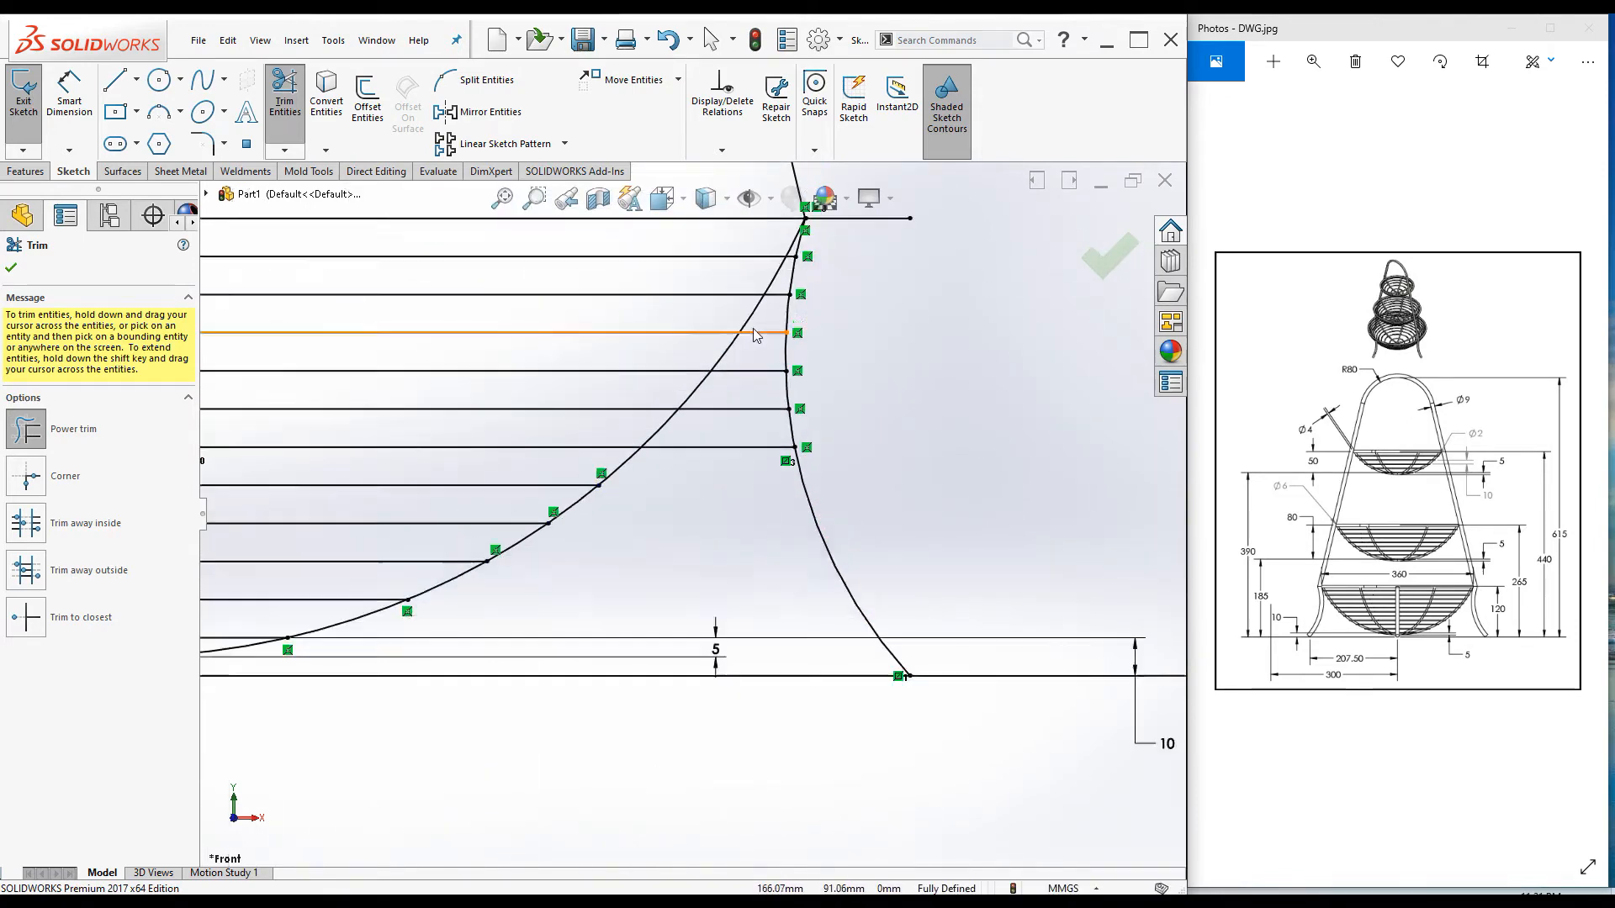
{"action": "left_click_drag", "start_coordinate": [698, 658], "coordinate": [778, 365]}
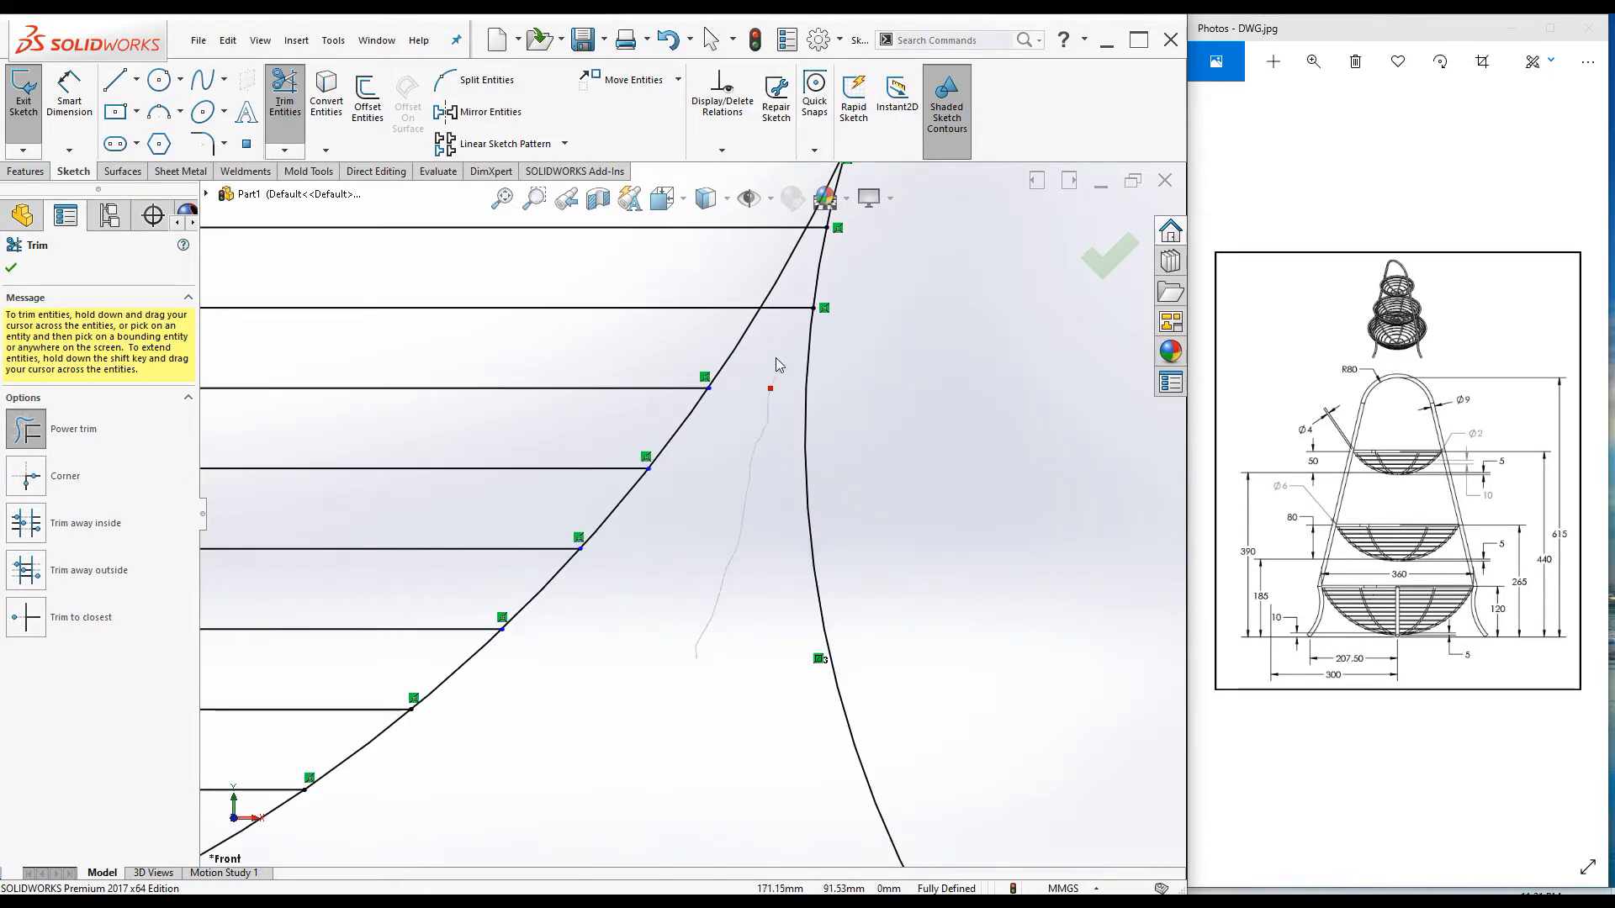
{"action": "scroll", "coordinate": [797, 343], "scroll_direction": "down", "scroll_amount": 5}
{"action": "scroll", "coordinate": [791, 367], "scroll_direction": "up", "scroll_amount": 5}
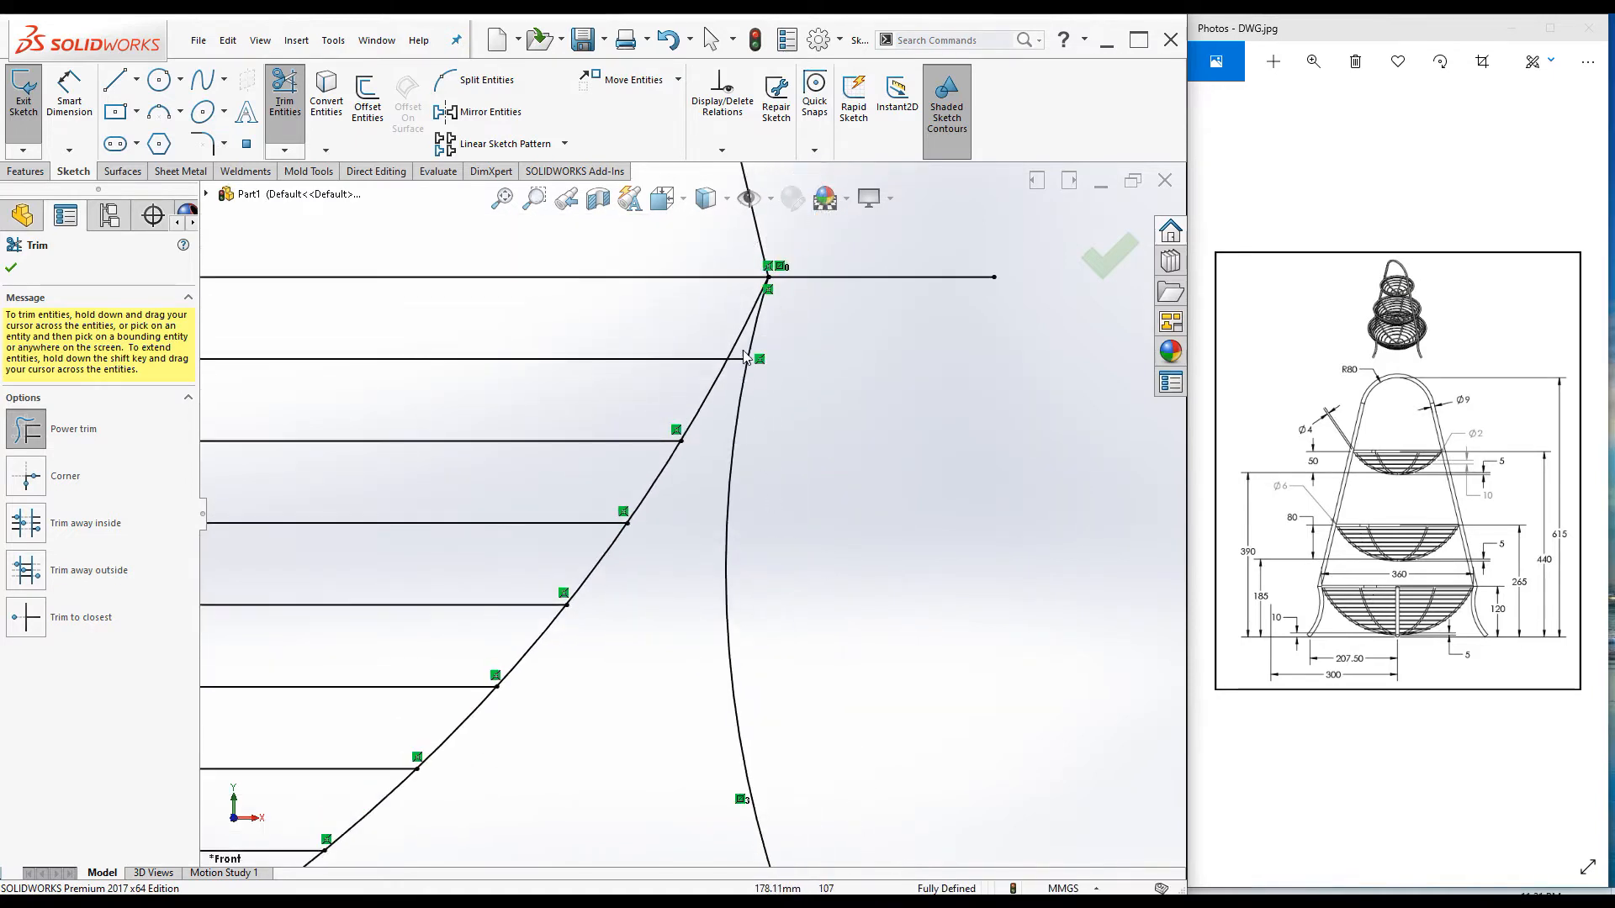
{"action": "scroll", "coordinate": [748, 356], "scroll_direction": "down", "scroll_amount": 3}
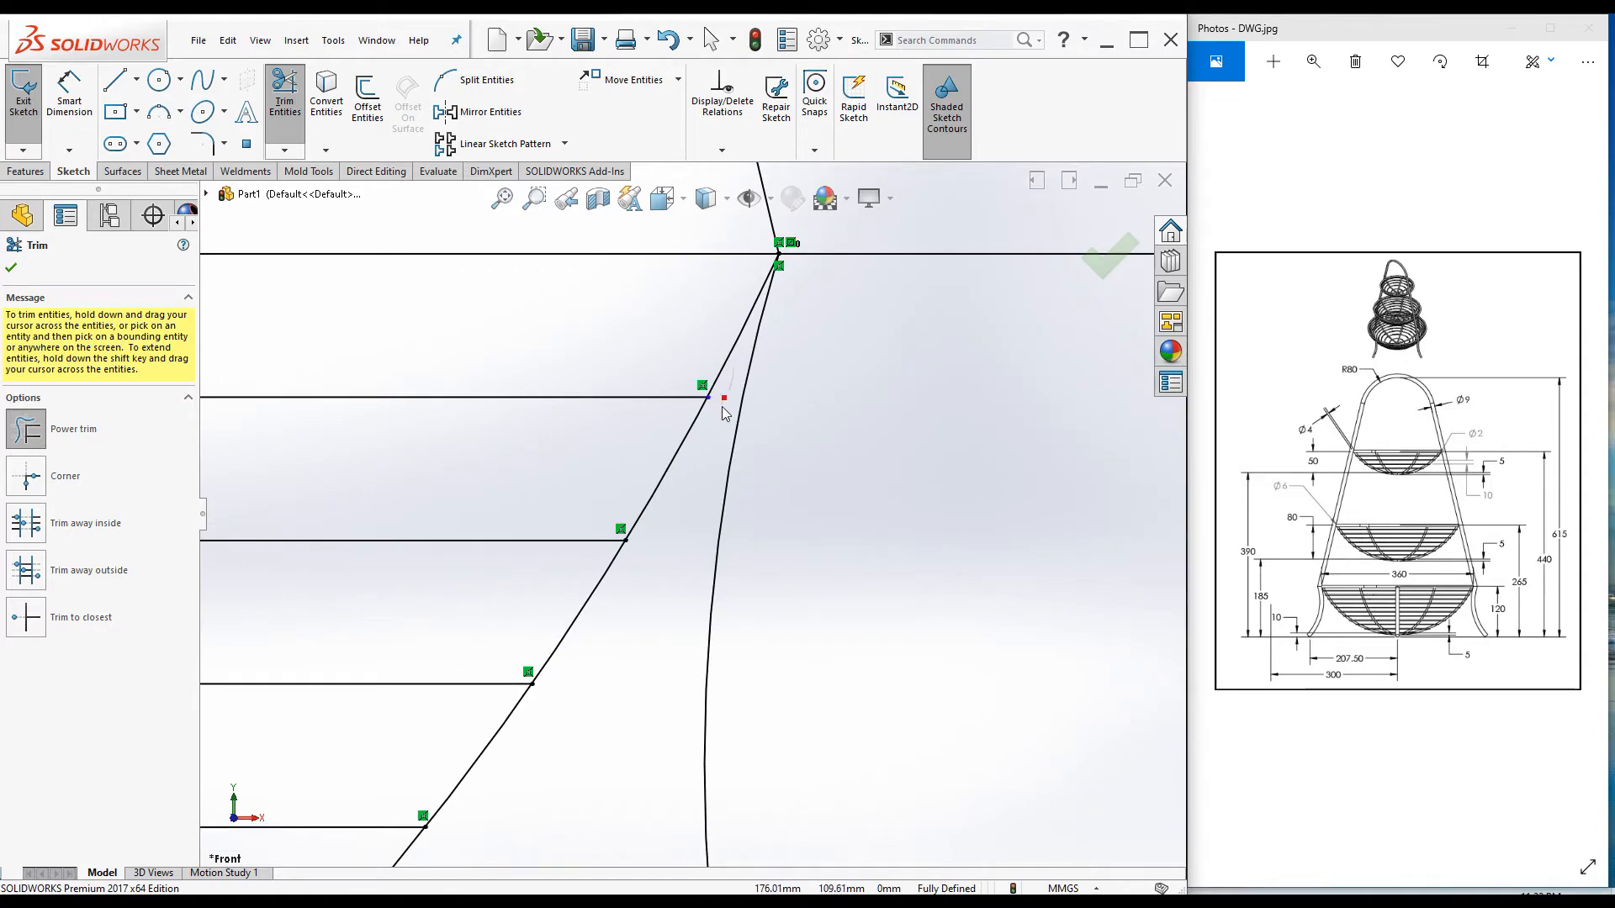
Step: Trim the overhanging ends of the bottom basket's uppermost line back to the frame corners
{"action": "scroll", "coordinate": [916, 572], "scroll_direction": "up", "scroll_amount": 3}
{"action": "left_click_drag", "start_coordinate": [857, 412], "coordinate": [851, 367]}
{"action": "scroll", "coordinate": [958, 551], "scroll_direction": "up", "scroll_amount": 11}
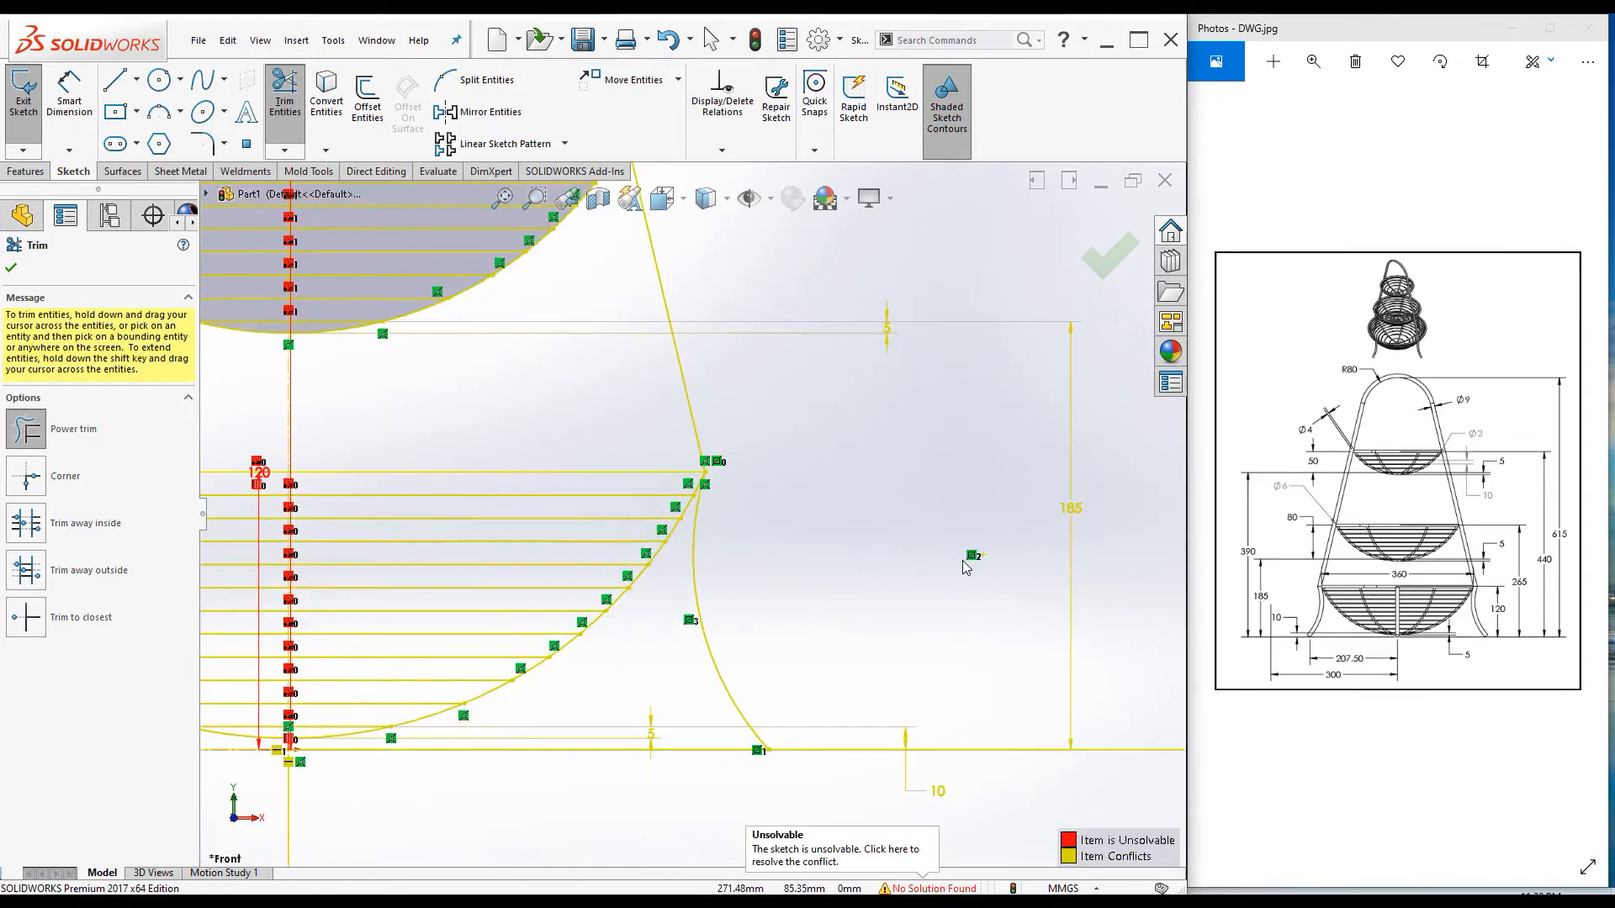
{"action": "scroll", "coordinate": [387, 536], "scroll_direction": "down", "scroll_amount": 6}
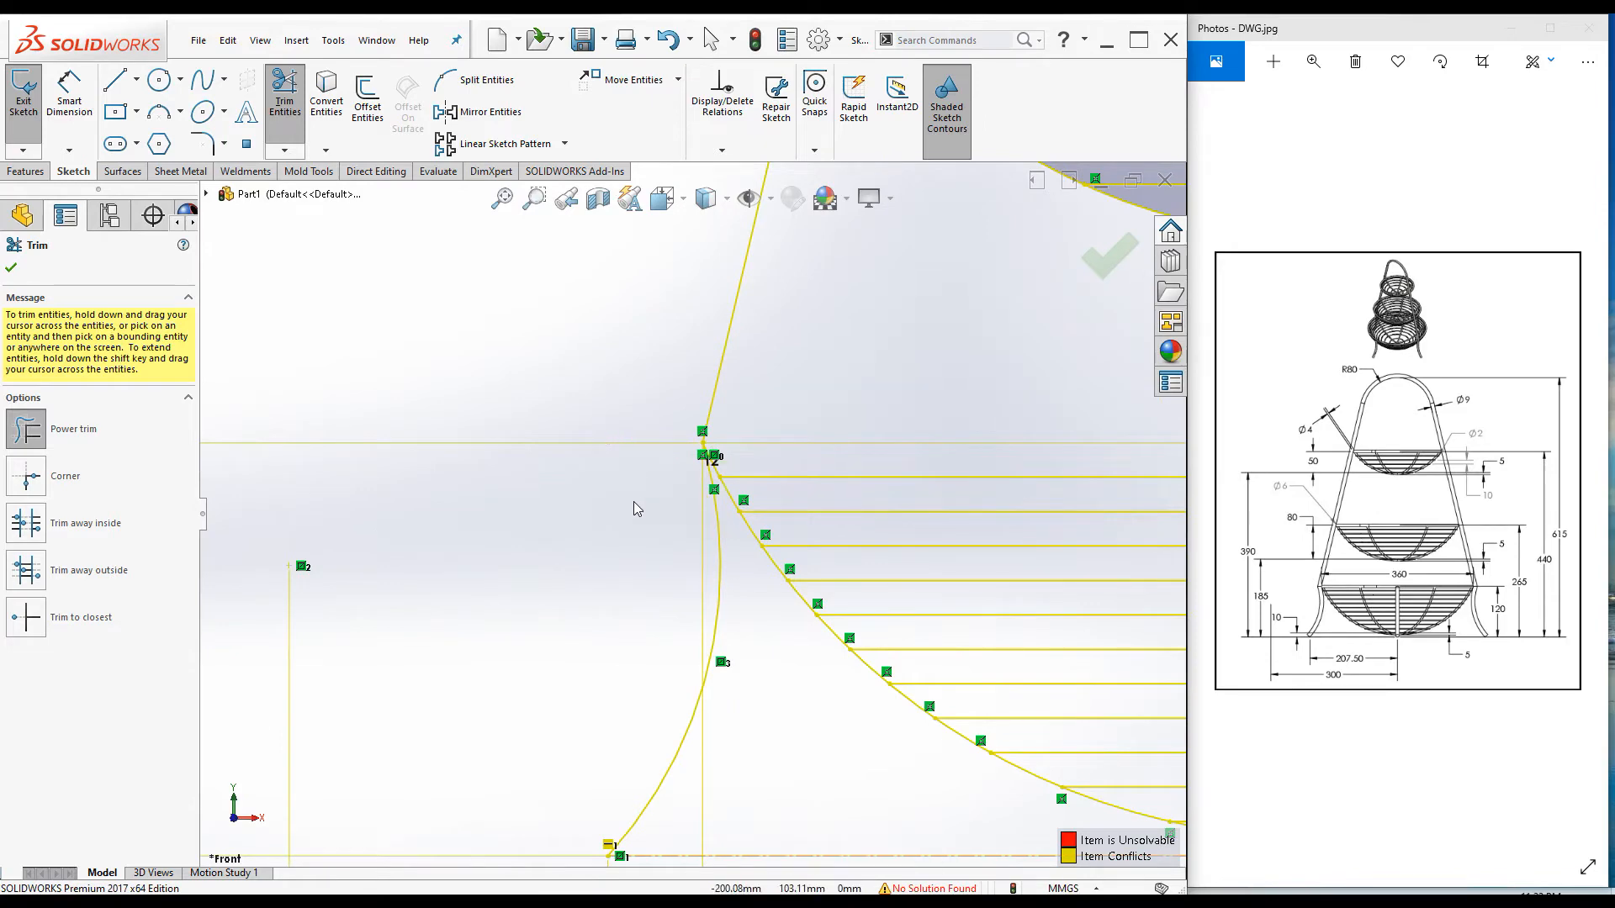
{"action": "scroll", "coordinate": [613, 543], "scroll_direction": "up", "scroll_amount": 5}
{"action": "scroll", "coordinate": [612, 554], "scroll_direction": "up", "scroll_amount": 6}
{"action": "scroll", "coordinate": [526, 614], "scroll_direction": "down", "scroll_amount": 3}
{"action": "key", "text": "Escape"}
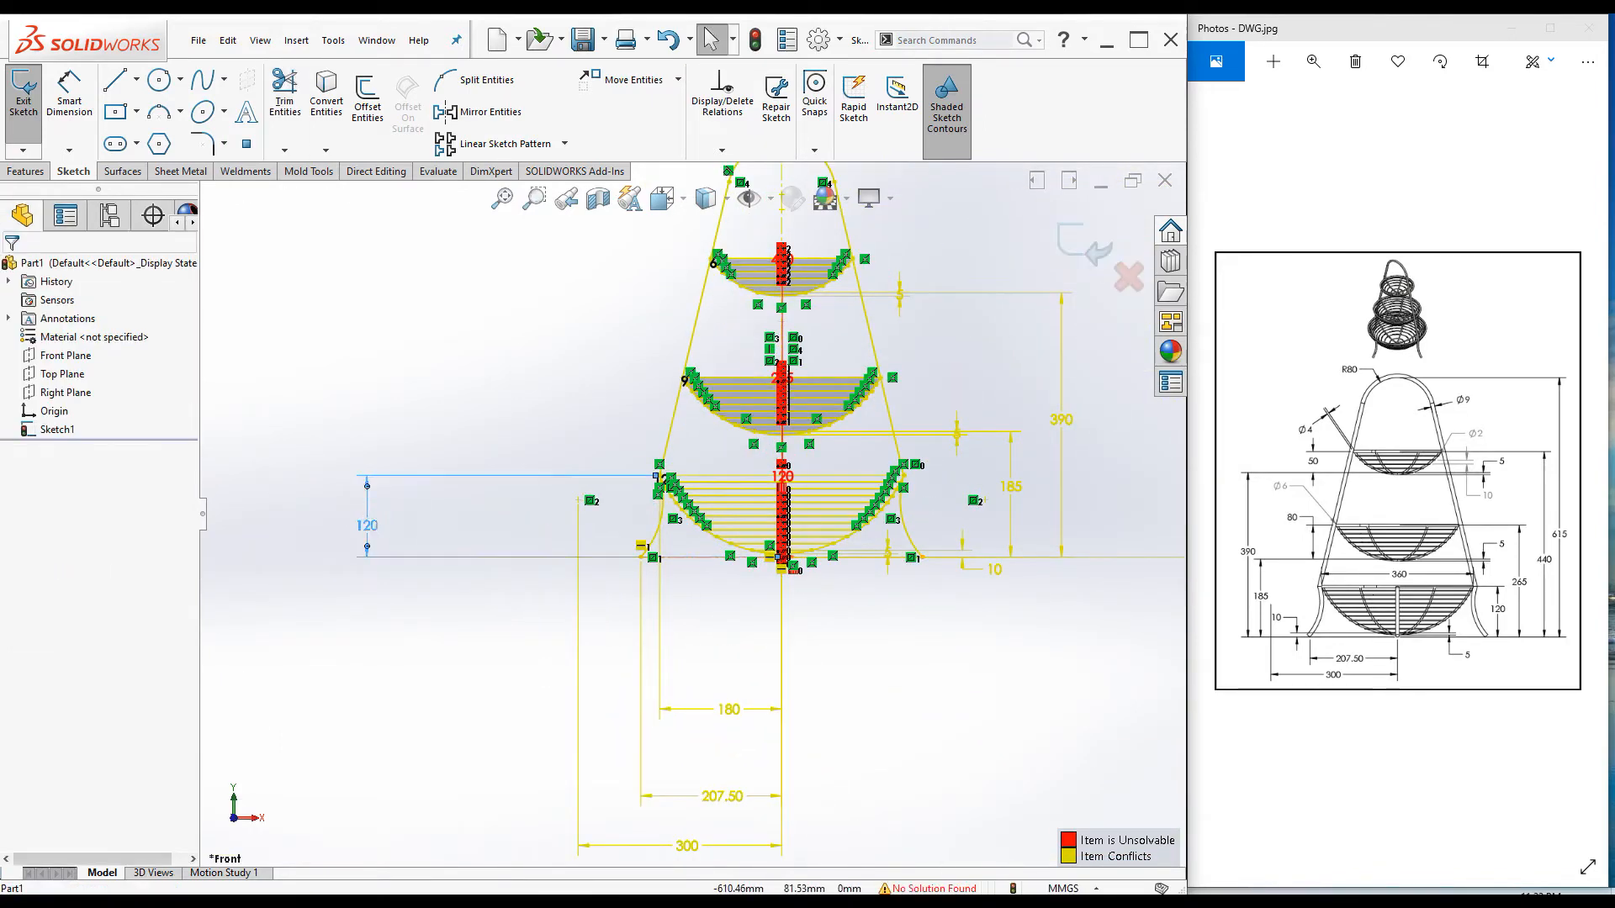
Step: Delete the conflicting 120 mm height dimension beside the bottom basket and exit the sketch
{"action": "left_click", "coordinate": [370, 510]}
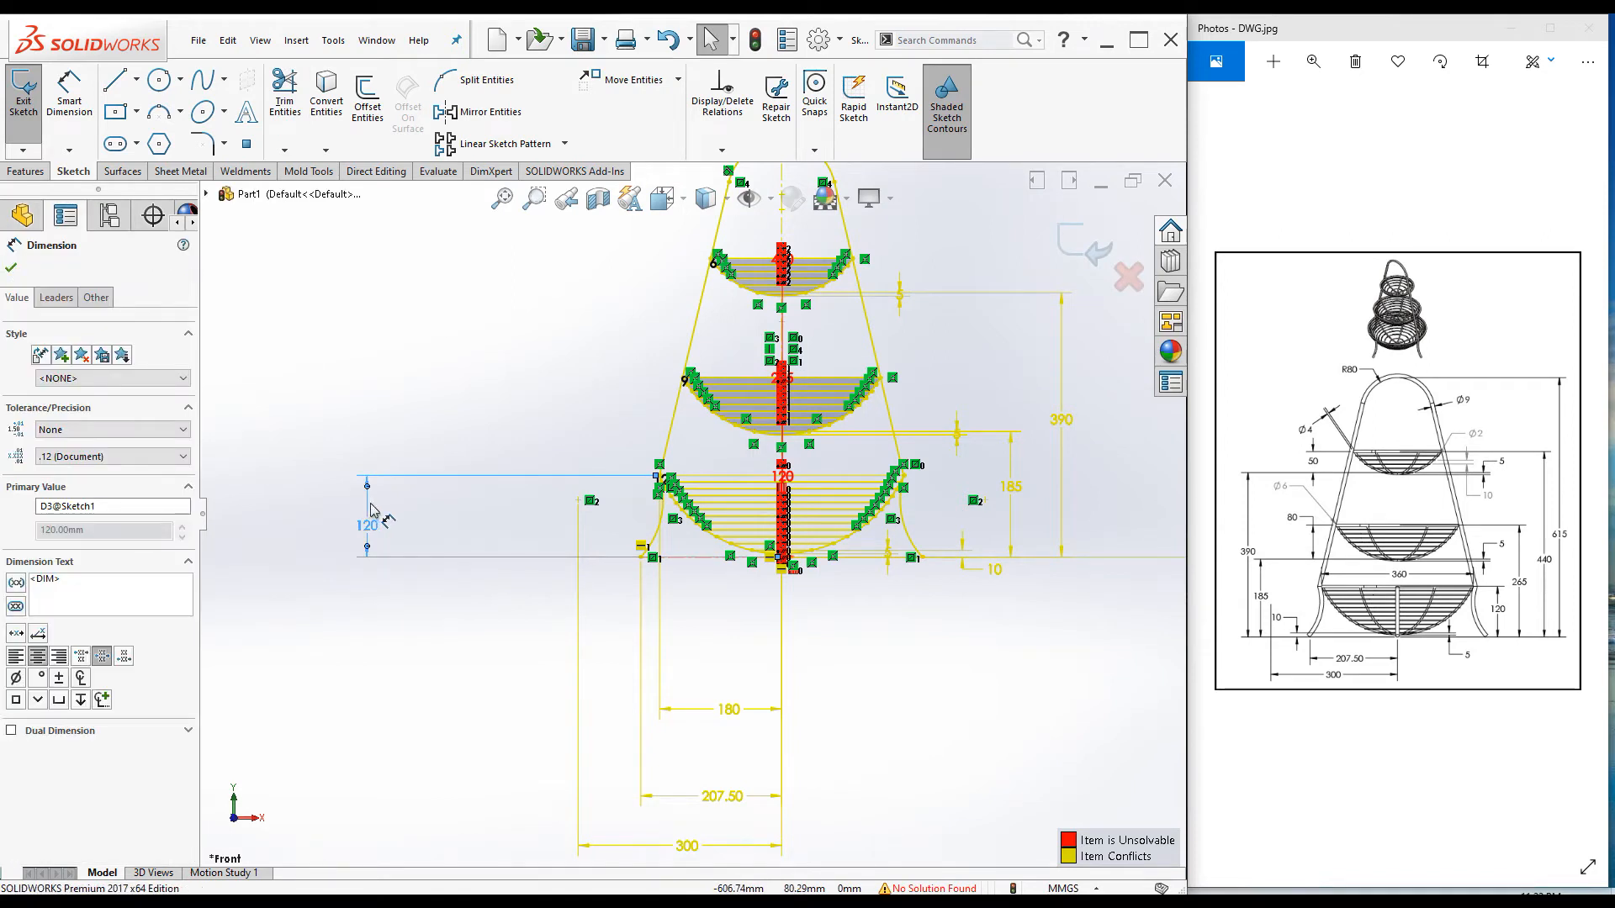
{"action": "key", "text": "Delete"}
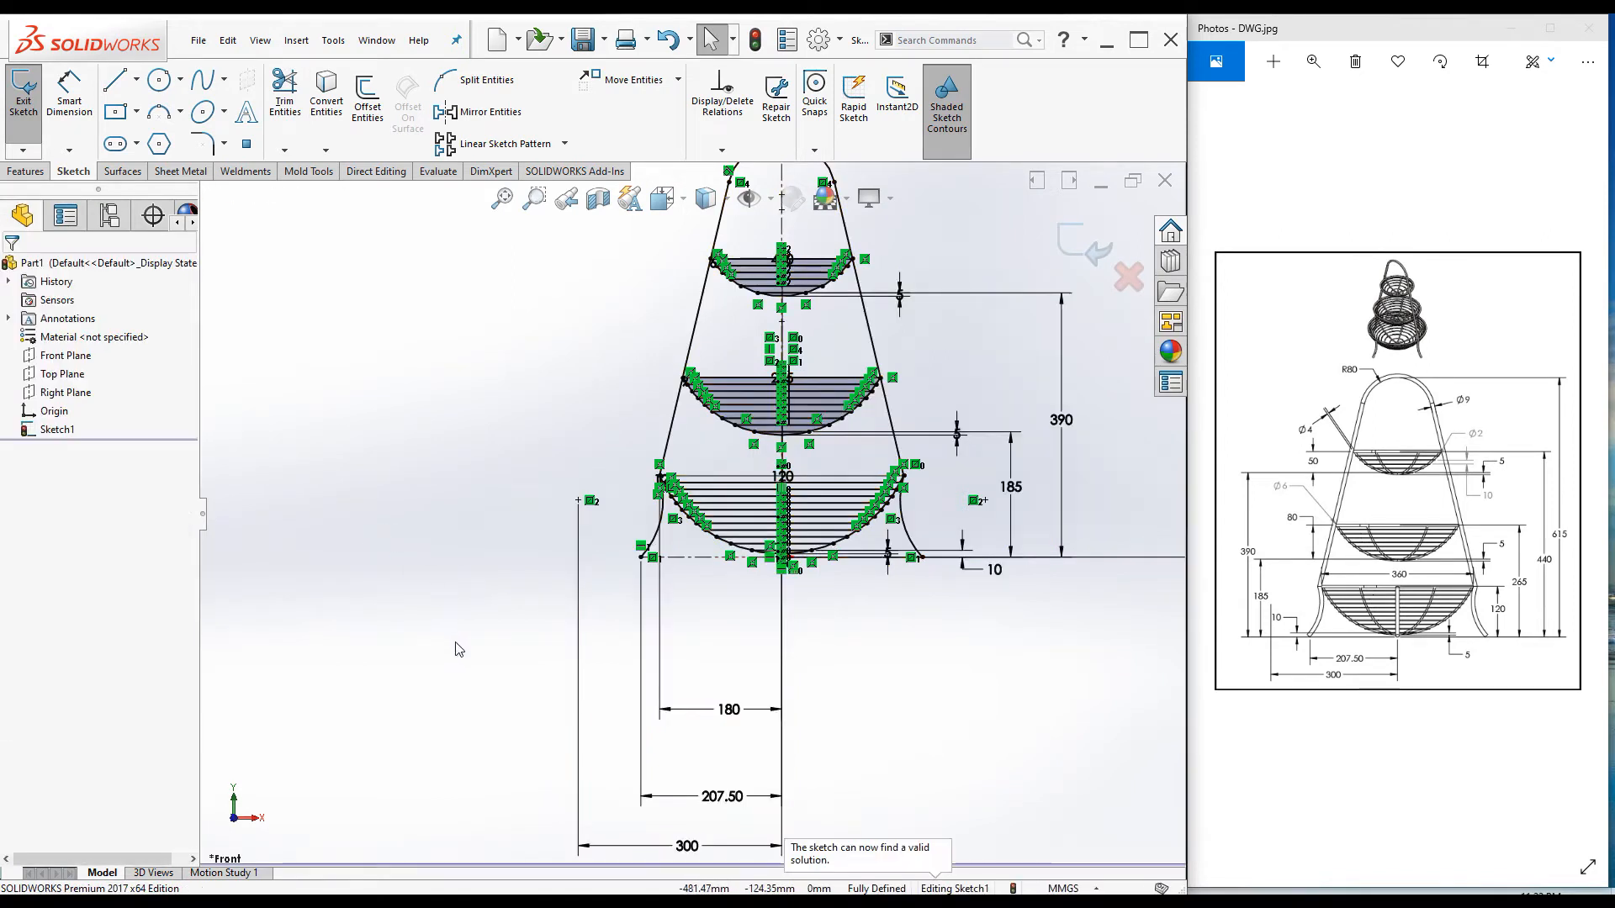
{"action": "key", "text": "f"}
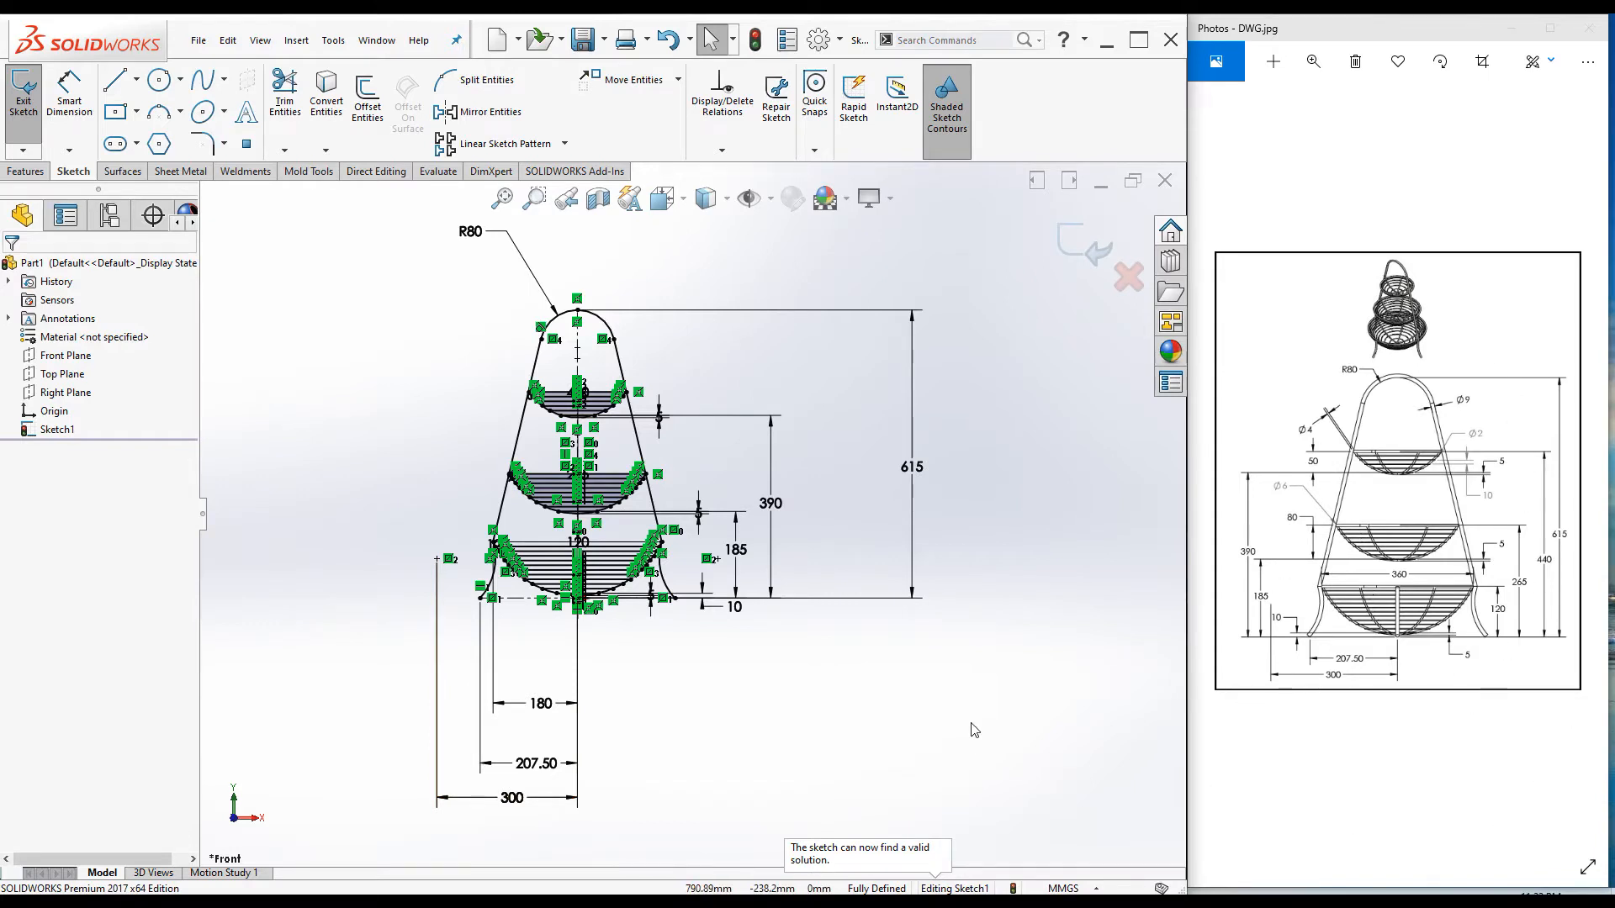
{"action": "left_click", "coordinate": [1082, 252]}
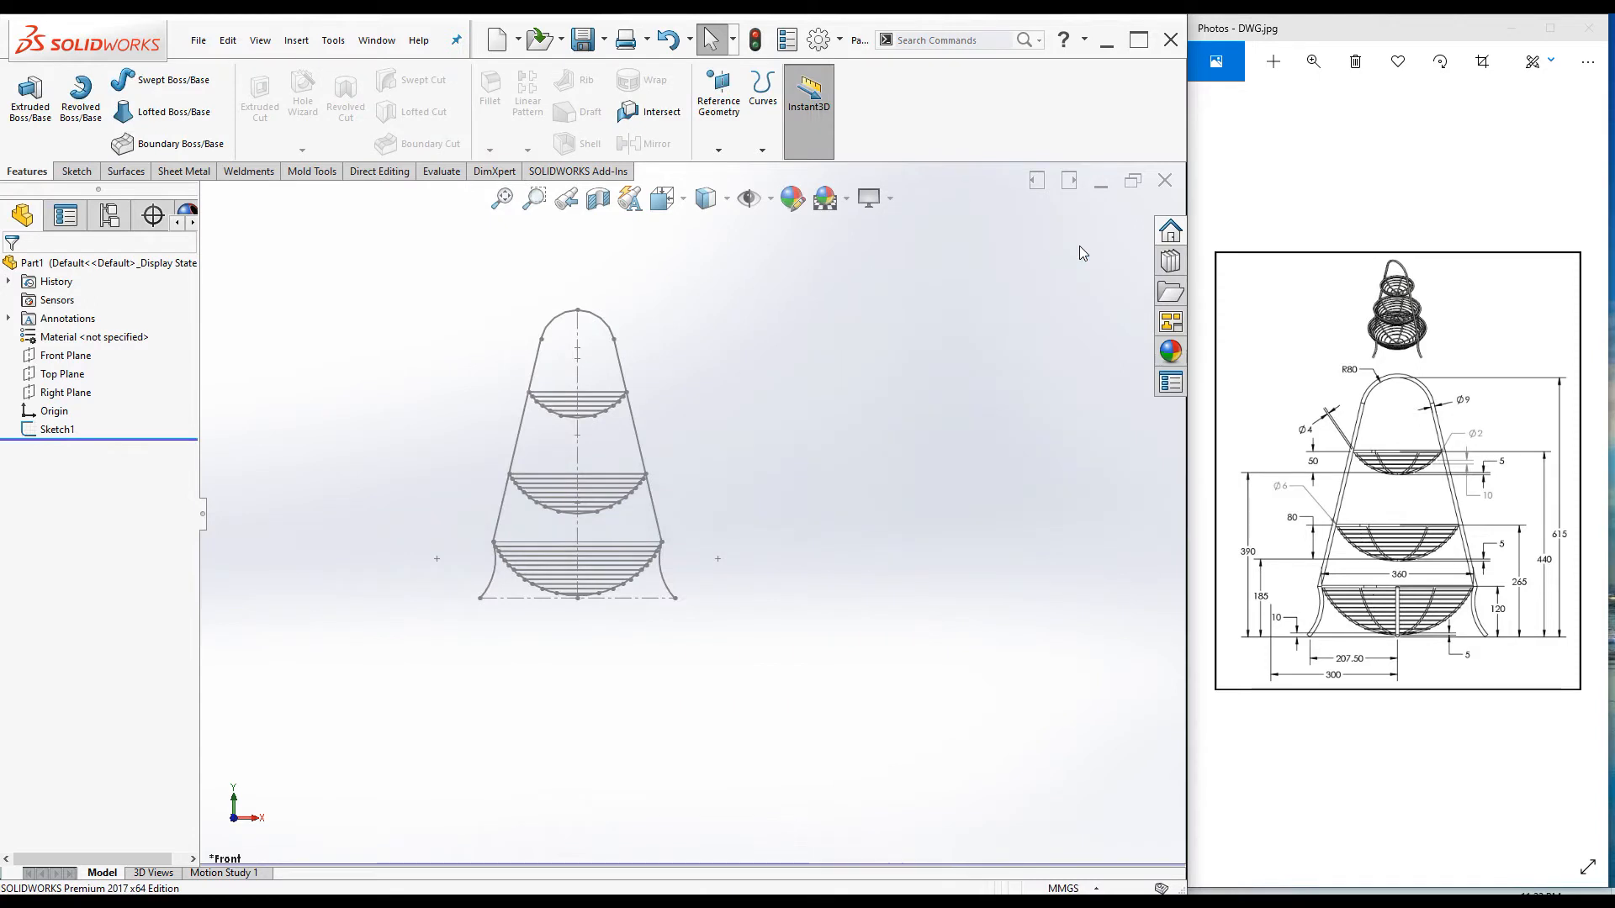
Step: Switch to the isometric view and start a new 3D sketch
{"action": "key", "text": "ctrl+7"}
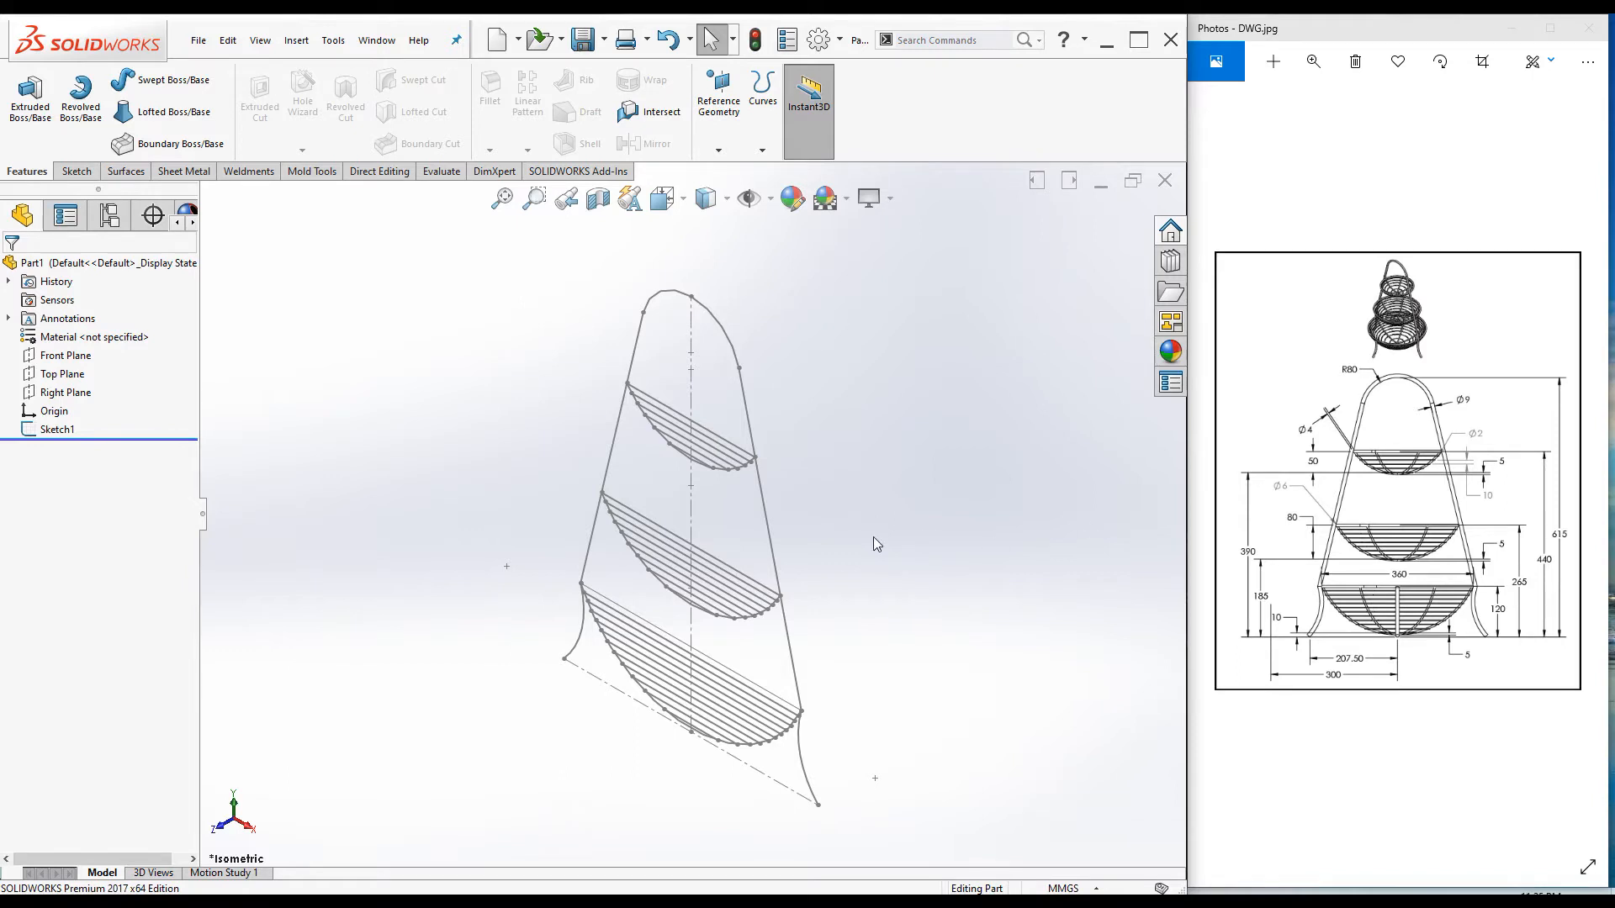
{"action": "left_click", "coordinate": [76, 172]}
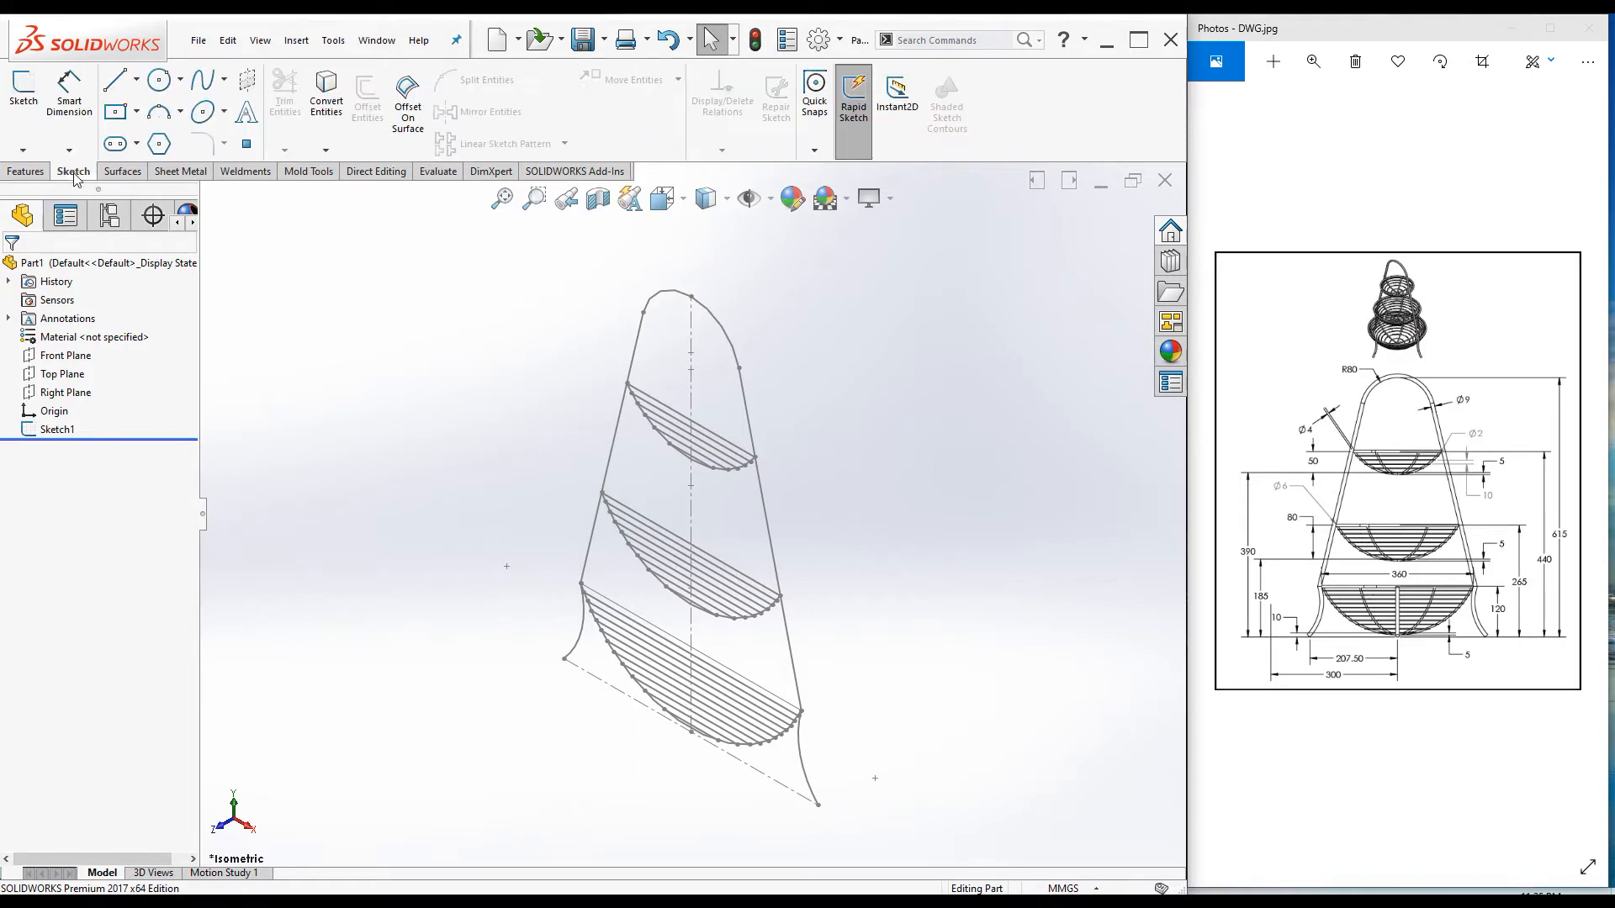
{"action": "left_click", "coordinate": [23, 152]}
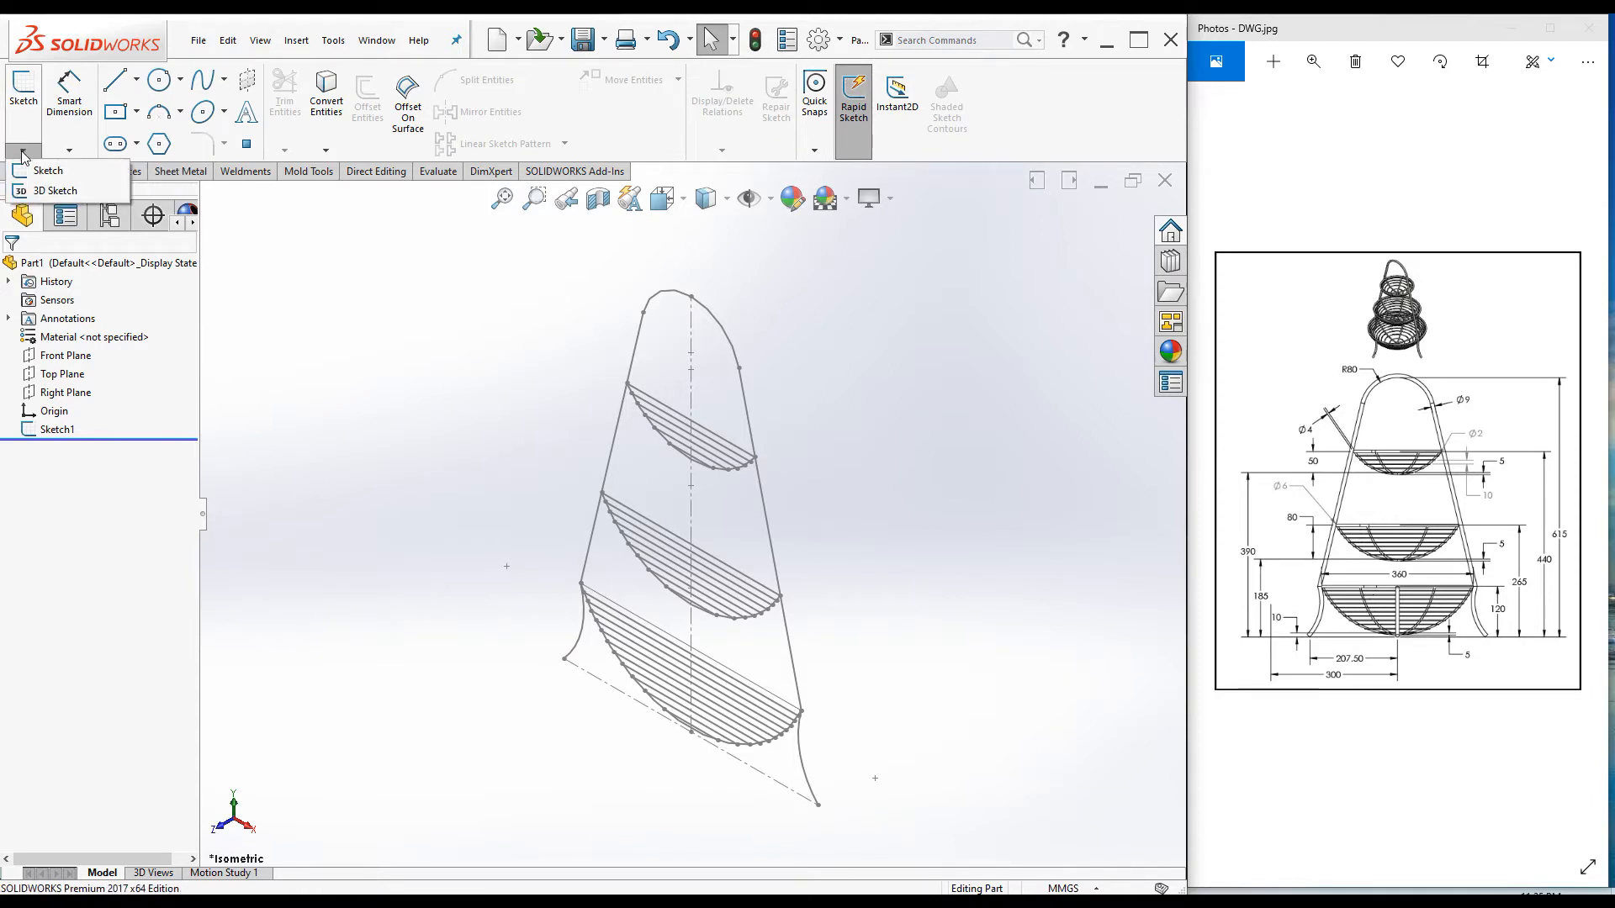
{"action": "left_click", "coordinate": [24, 194]}
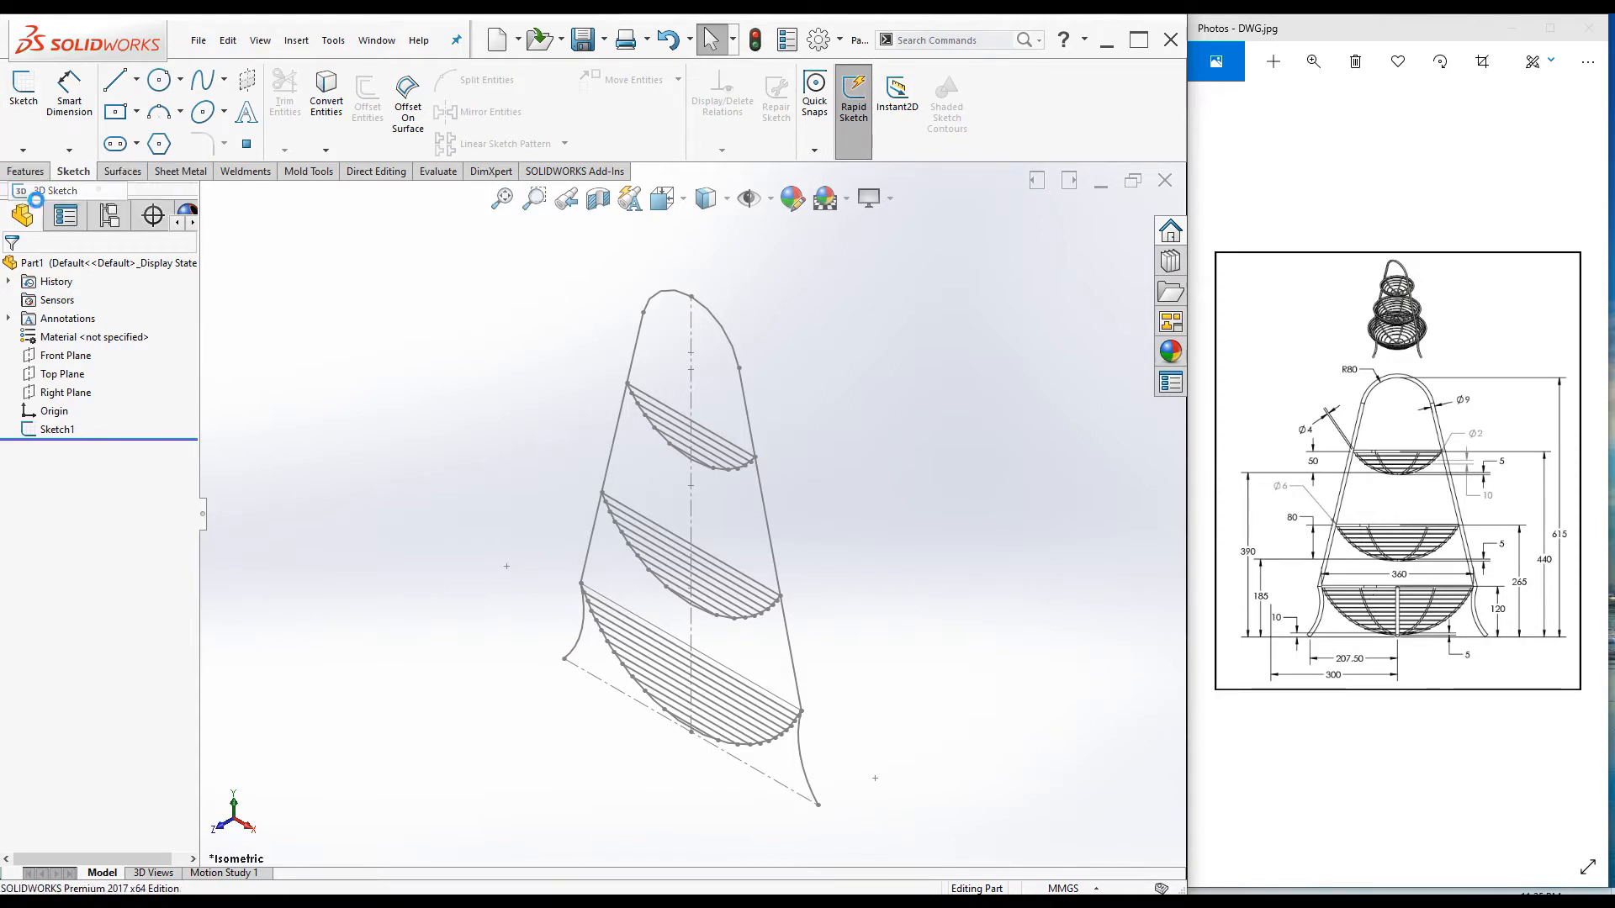
{"action": "mouse_move", "coordinate": [381, 457]}
{"action": "right_mouse_down"}
{"action": "mouse_move", "coordinate": [377, 438]}
{"action": "mouse_move", "coordinate": [451, 444]}
{"action": "right_mouse_up"}
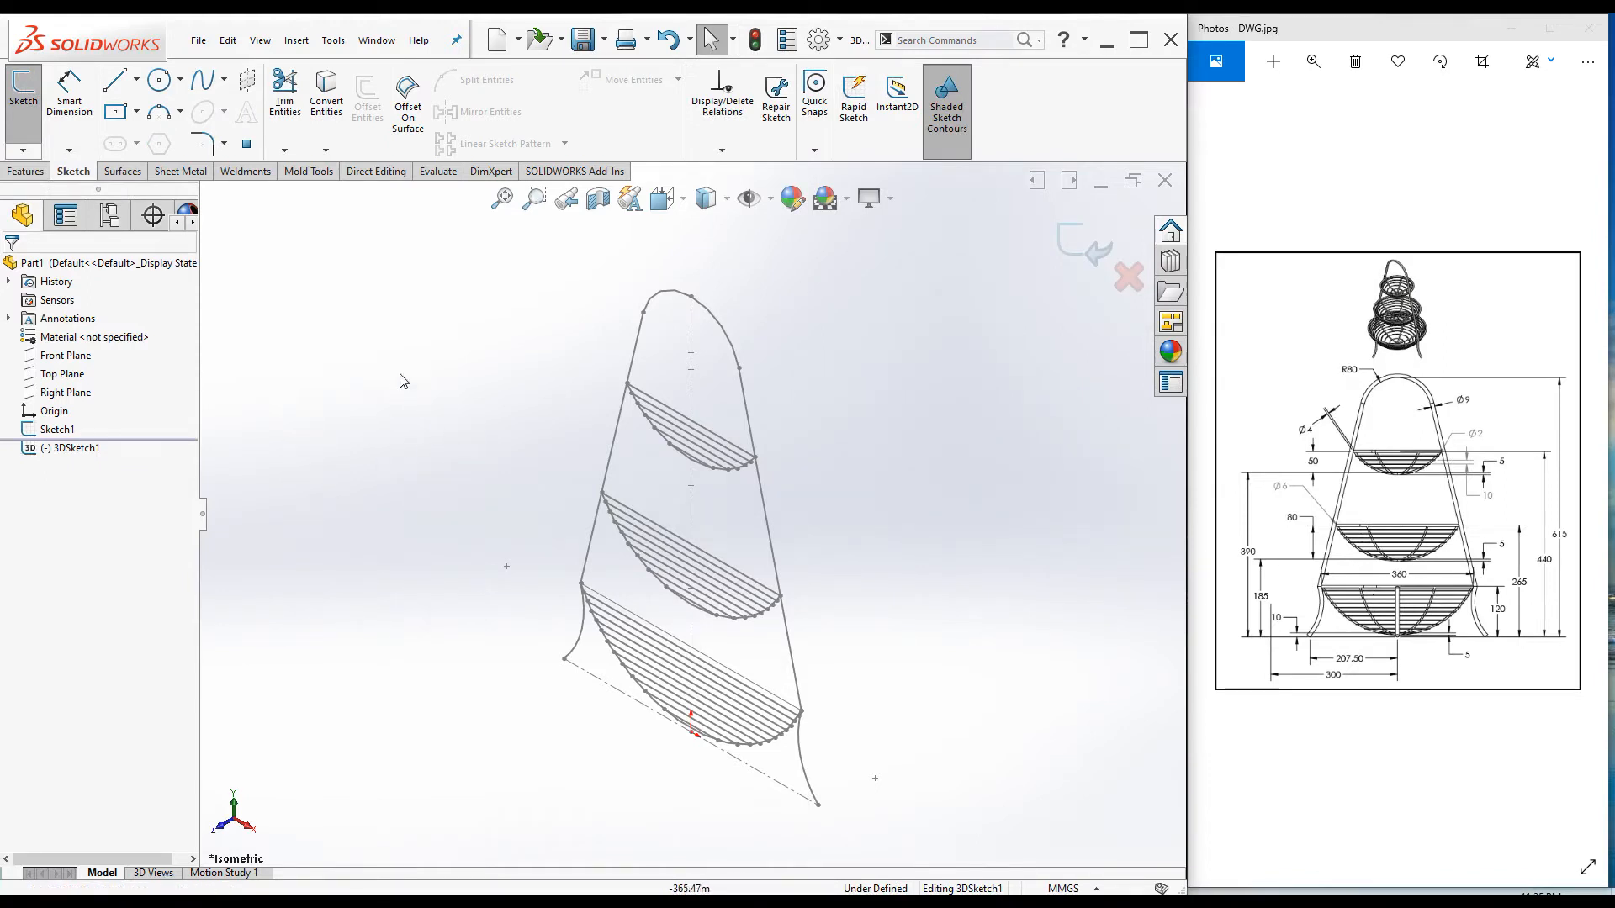
Step: Draw a circle of about 39 mm radius in the ZX plane, centred on the midpoint of the top basket's uppermost line
{"action": "left_click", "coordinate": [160, 80]}
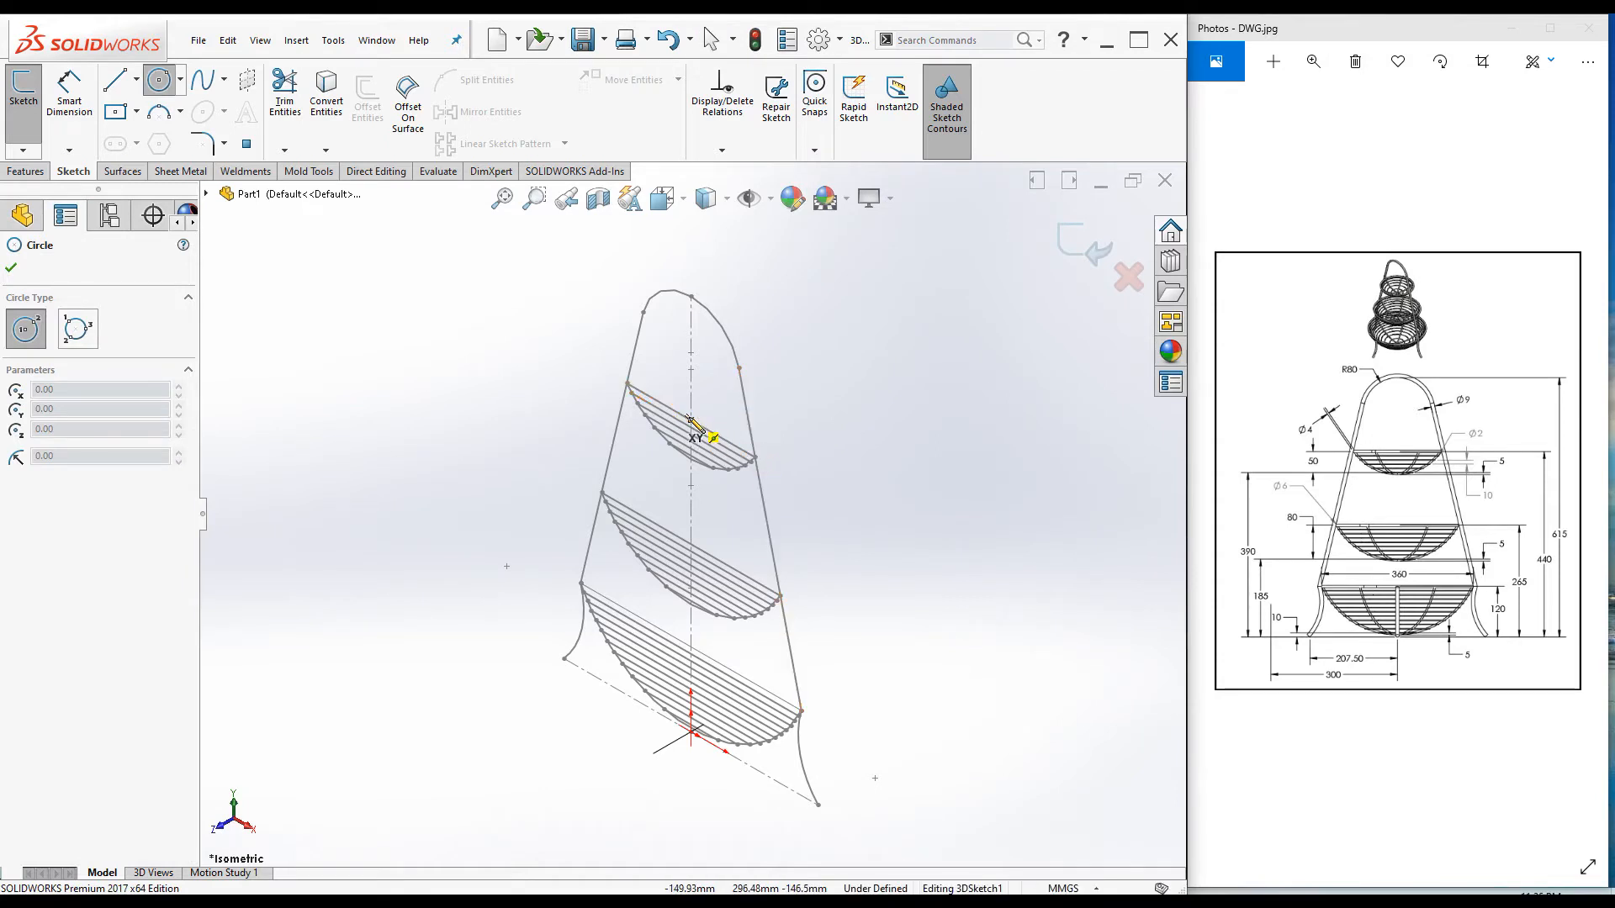
{"action": "scroll", "coordinate": [688, 420], "scroll_direction": "down", "scroll_amount": 6}
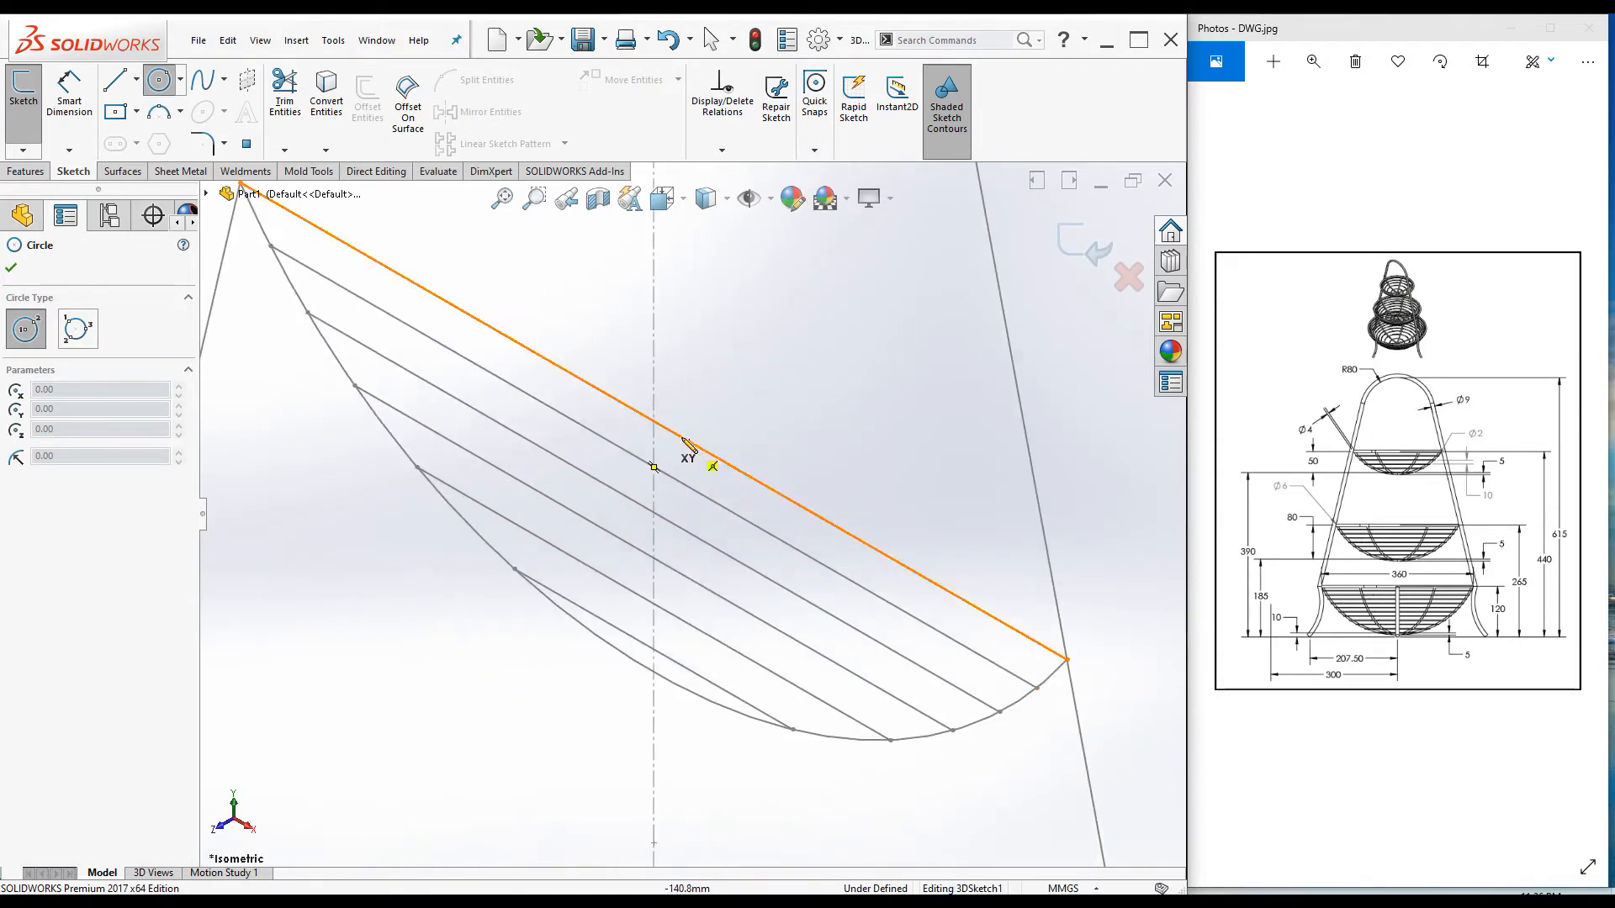
{"action": "left_click", "coordinate": [688, 445]}
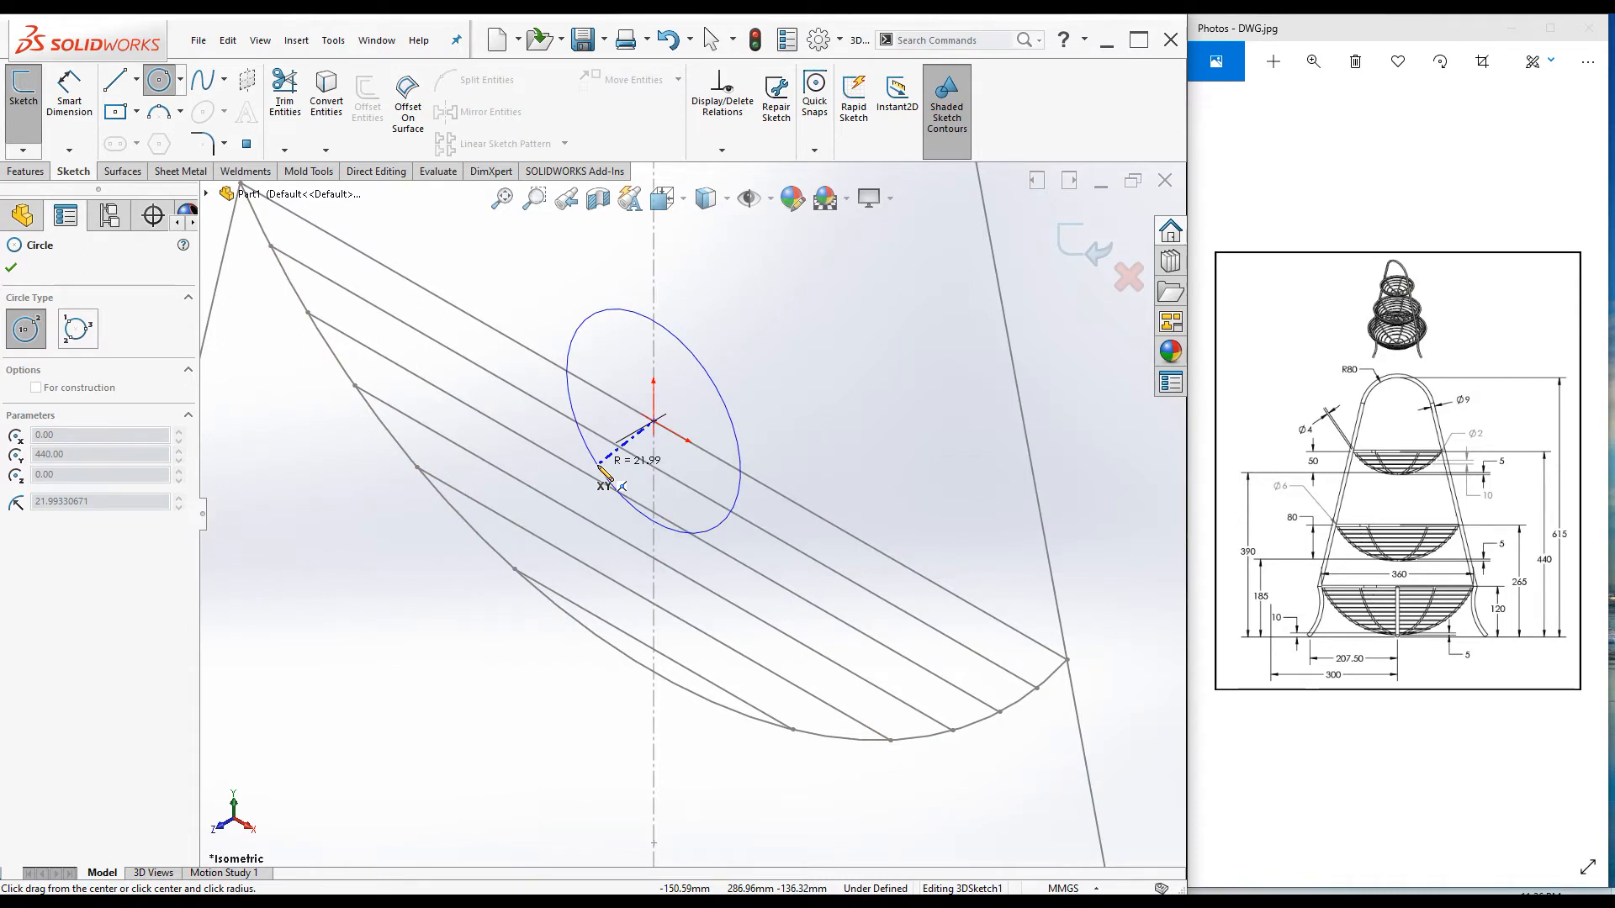
{"action": "key", "text": "Tab"}
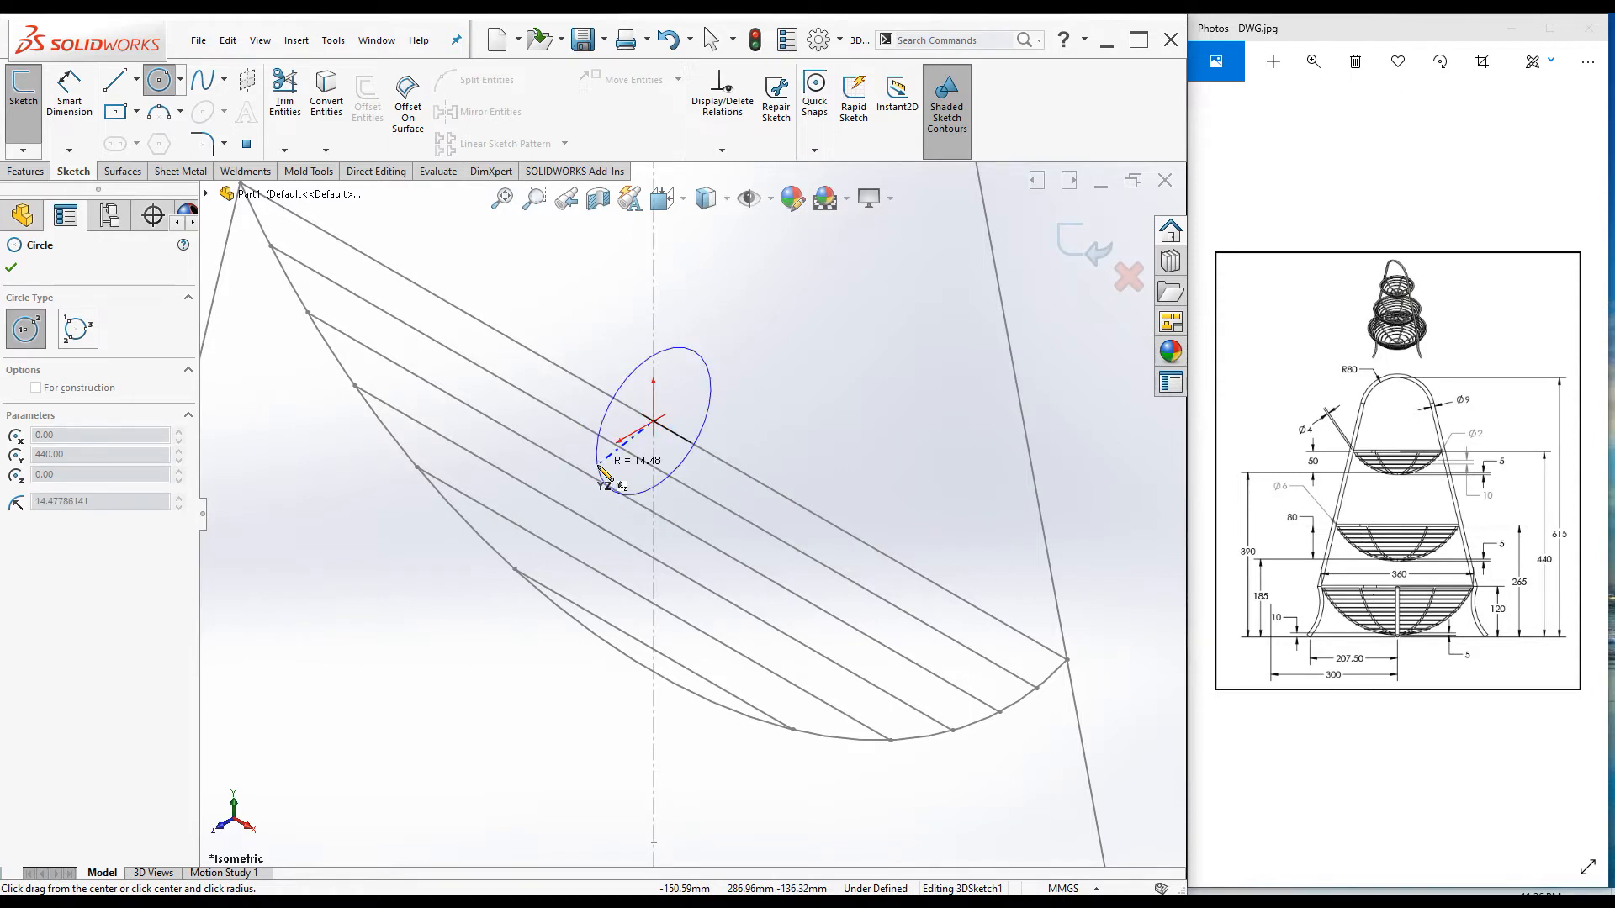
{"action": "key", "text": "Tab"}
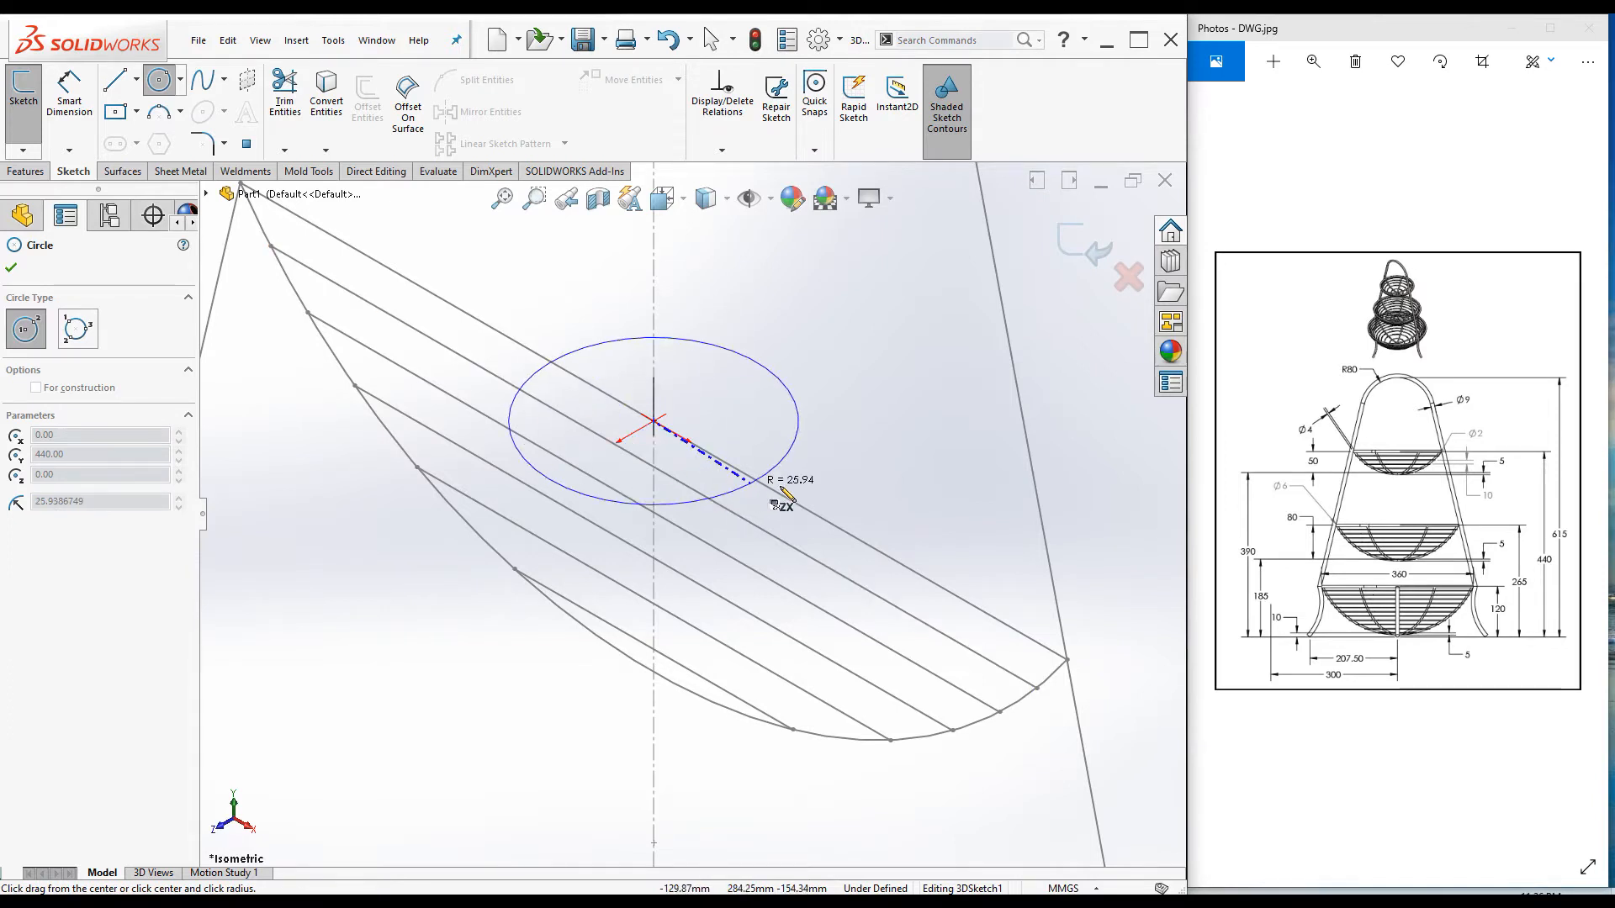
{"action": "left_click", "coordinate": [809, 510]}
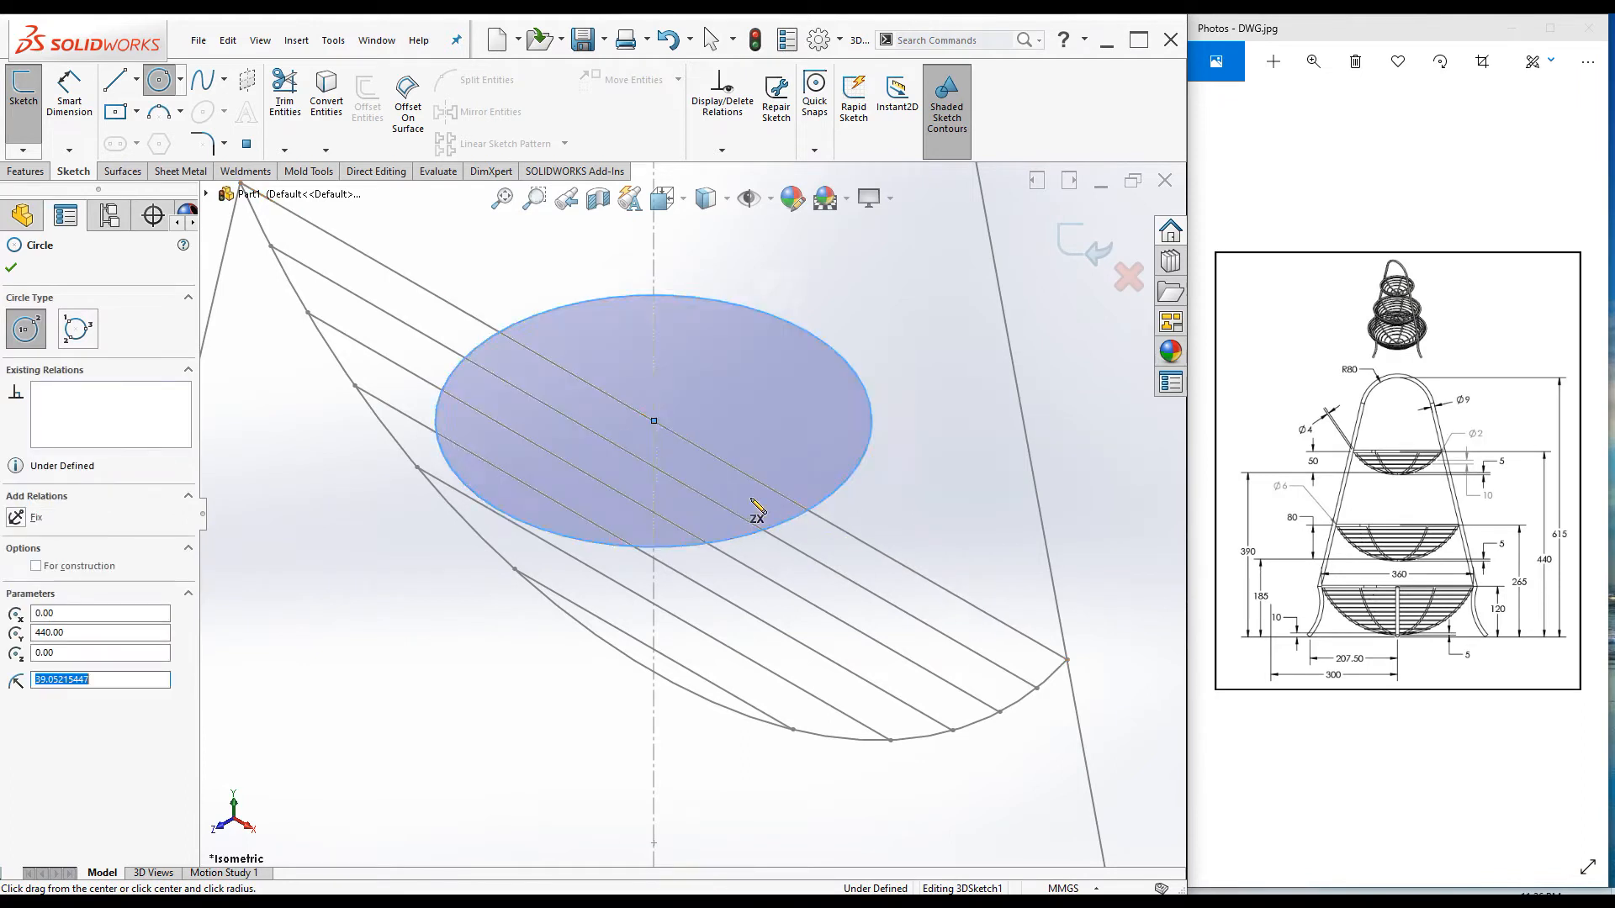
Step: Draw four more ZX-plane circles centred on the top basket's next four lines at heights 430, 420, 410 and 400 mm
{"action": "left_click", "coordinate": [654, 466]}
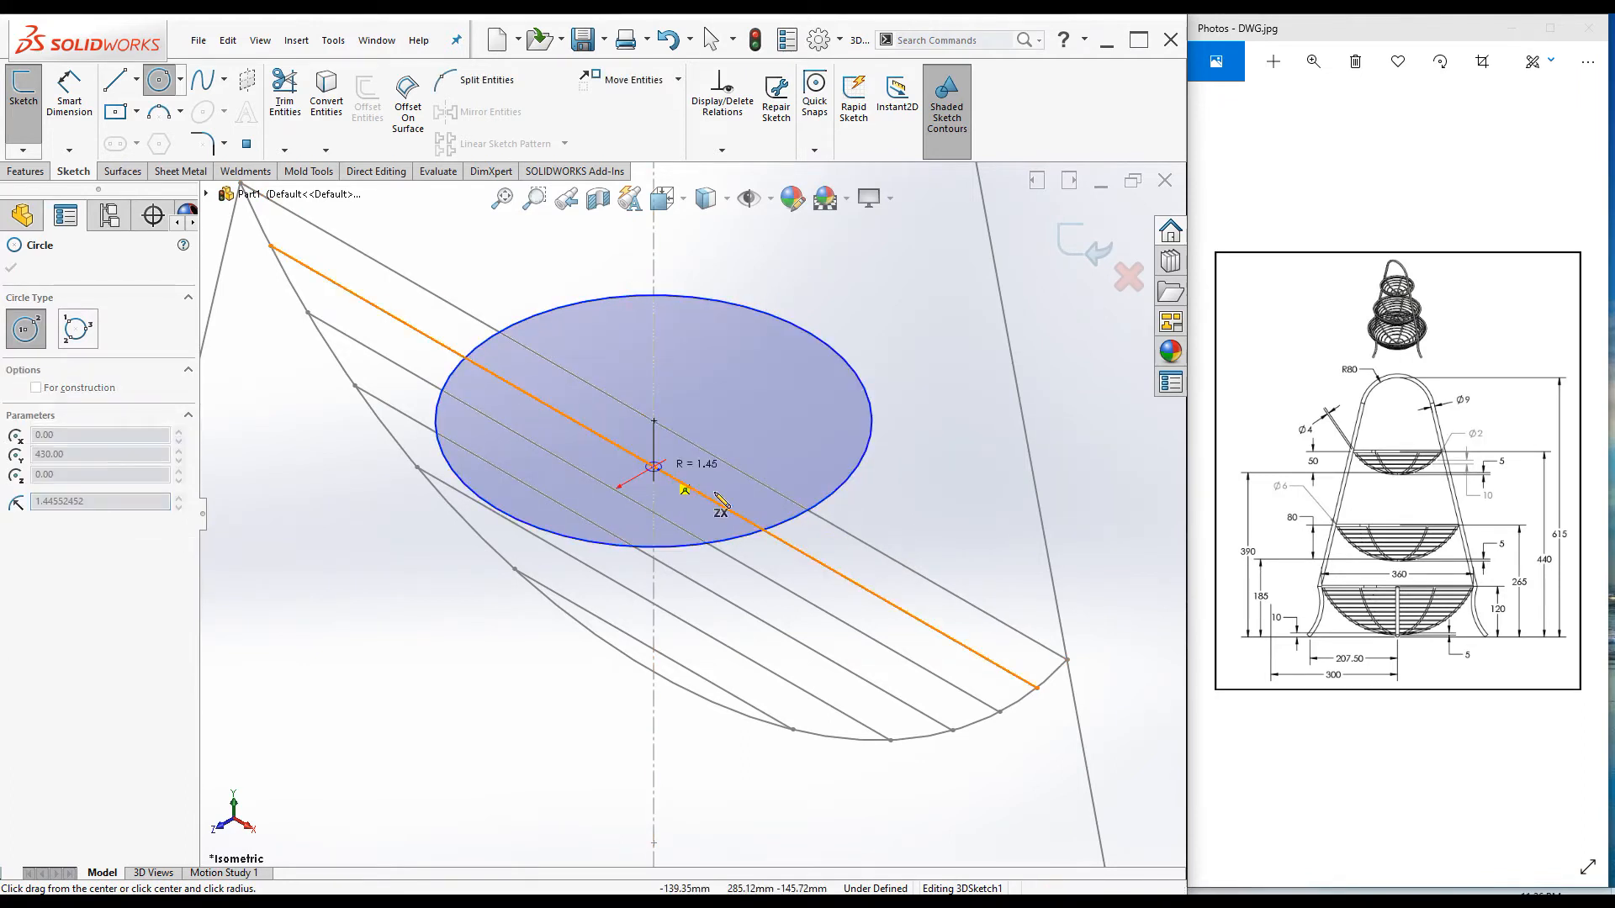
{"action": "left_click", "coordinate": [806, 556]}
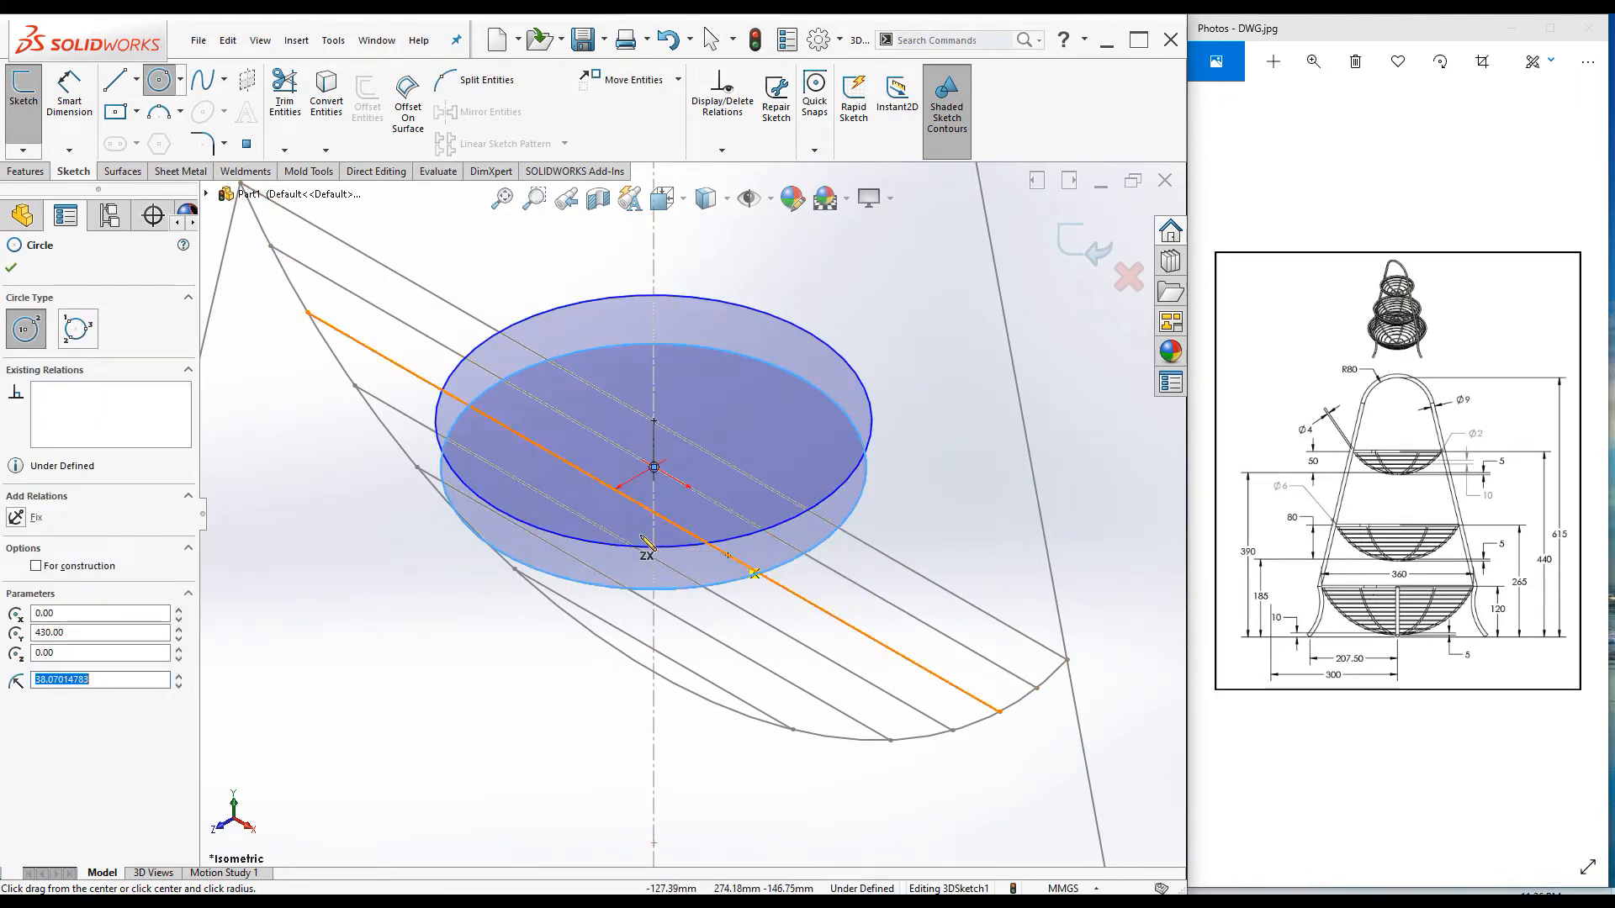
{"action": "left_click", "coordinate": [655, 512]}
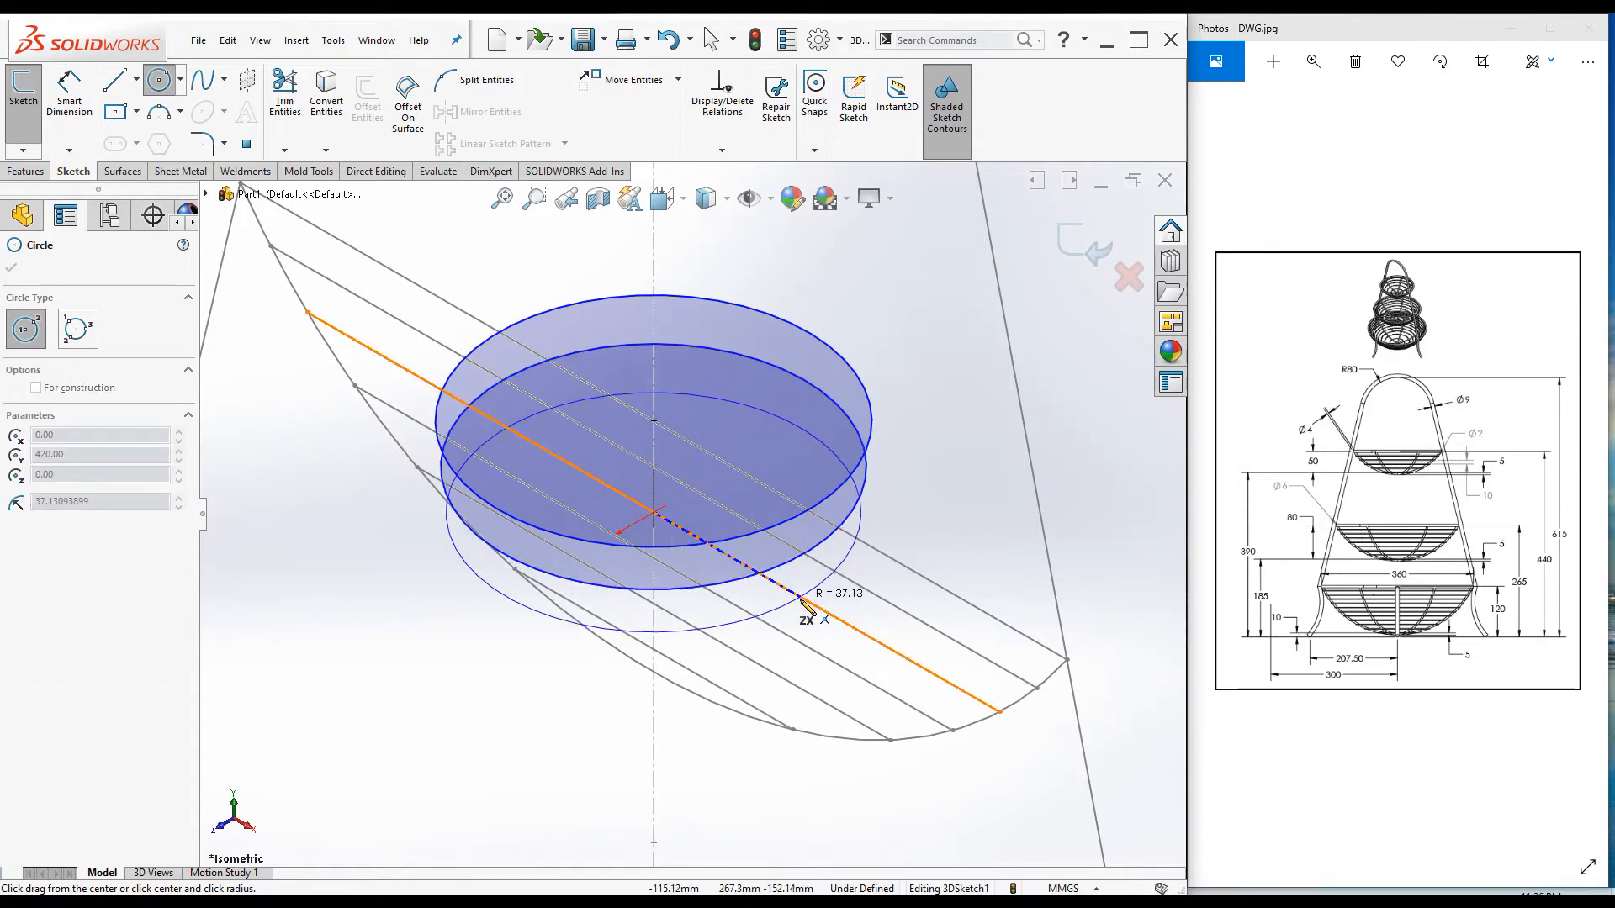
{"action": "left_click", "coordinate": [765, 618]}
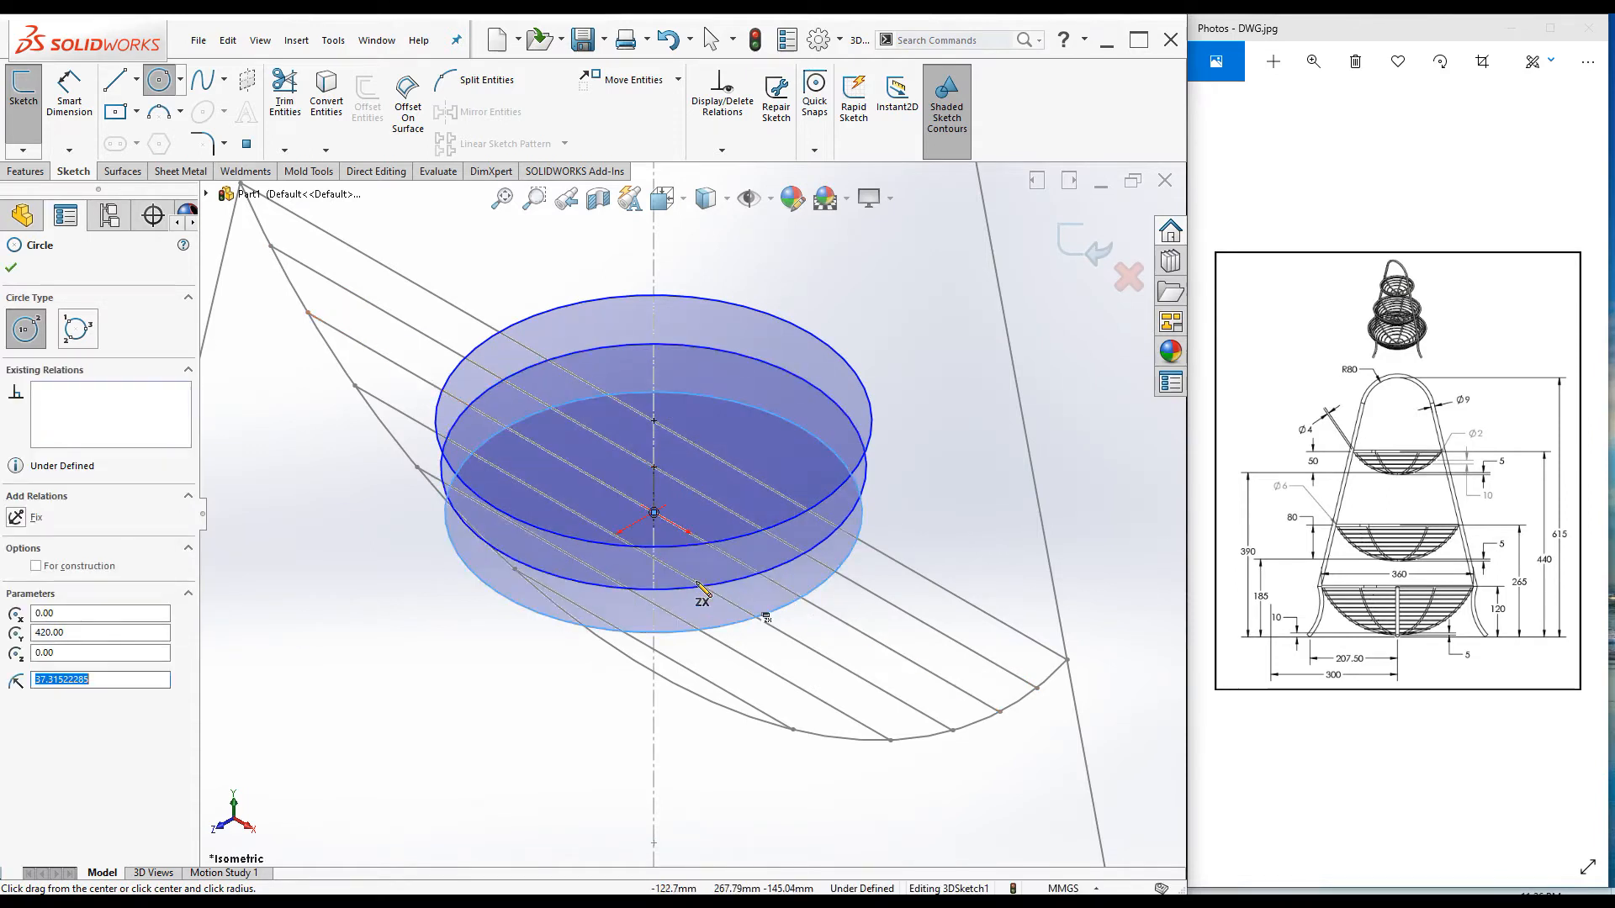
{"action": "left_click", "coordinate": [653, 558]}
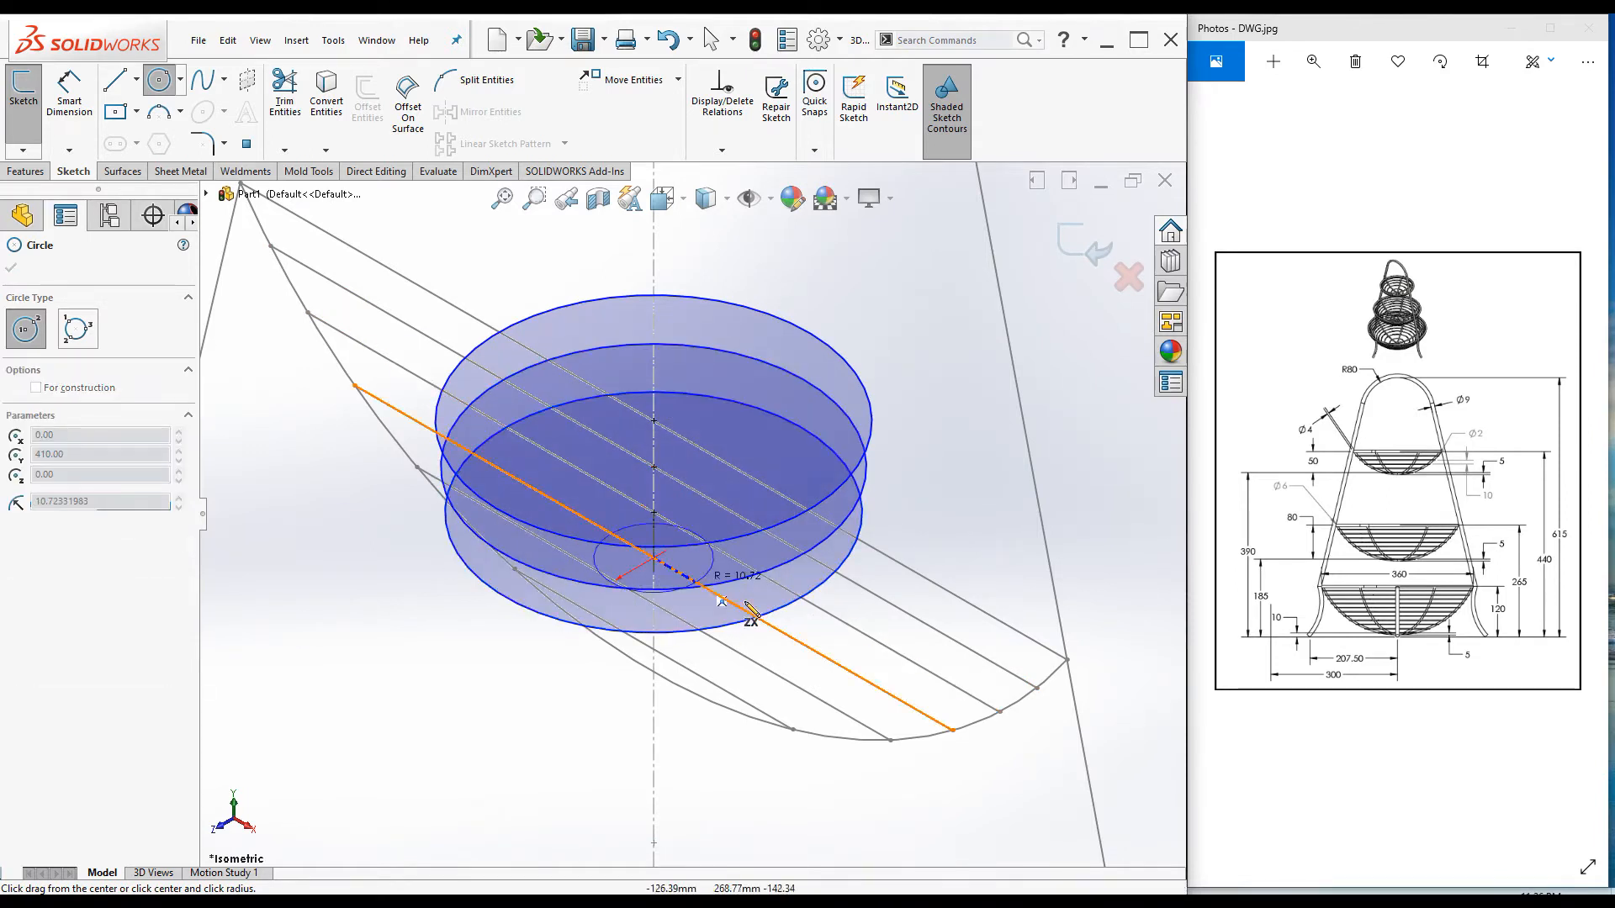
{"action": "left_click", "coordinate": [791, 638]}
{"action": "left_click", "coordinate": [654, 603]}
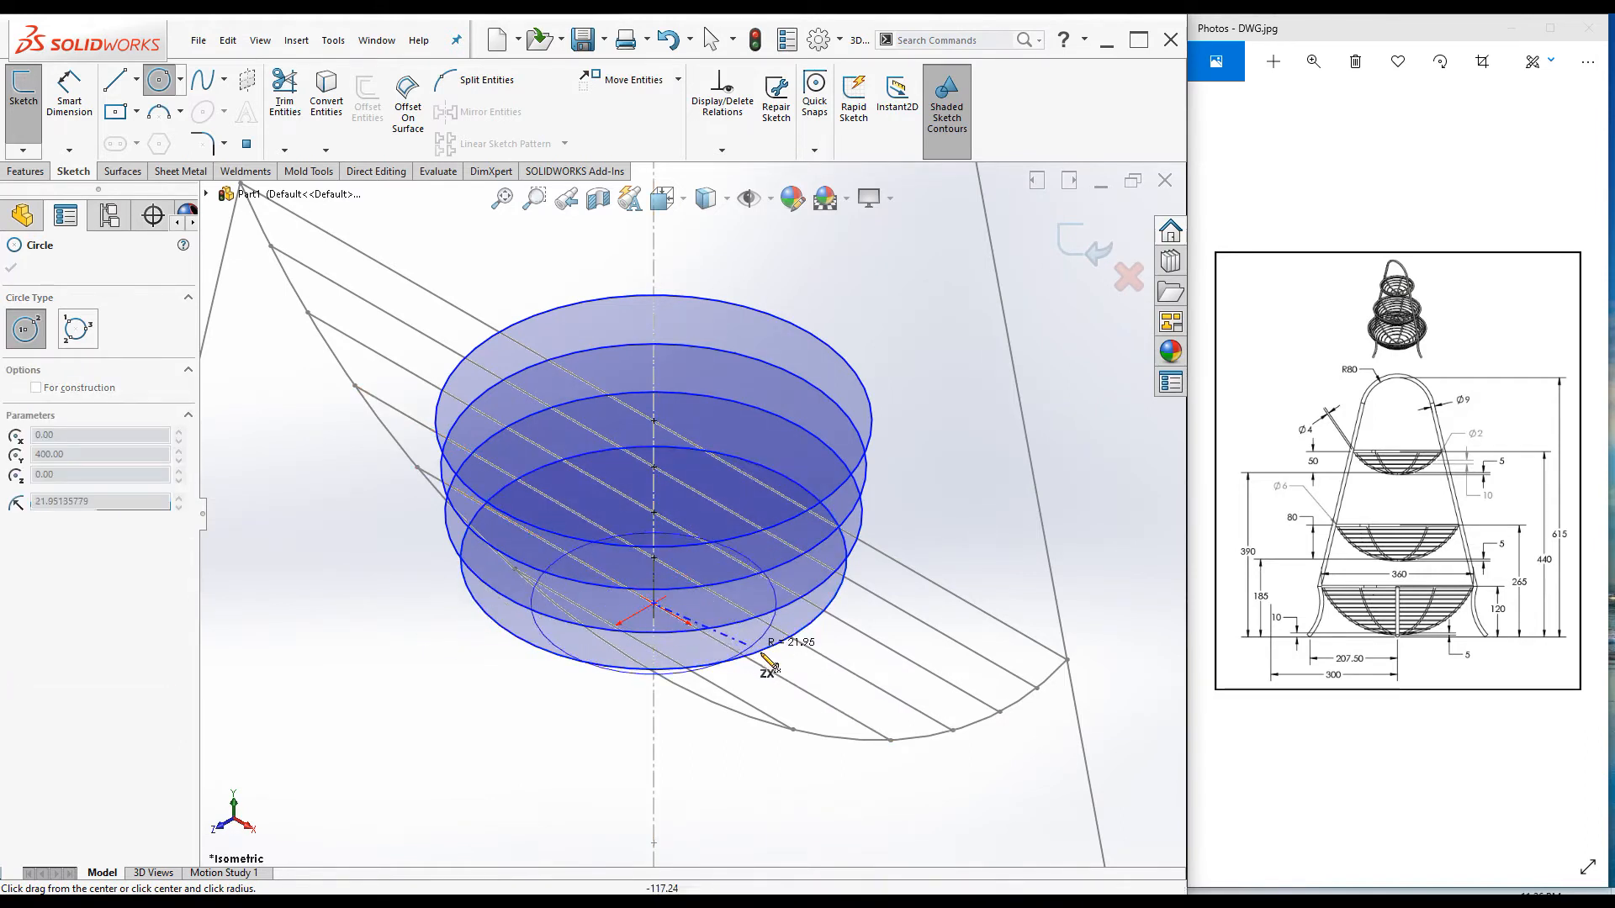
{"action": "left_click", "coordinate": [786, 674]}
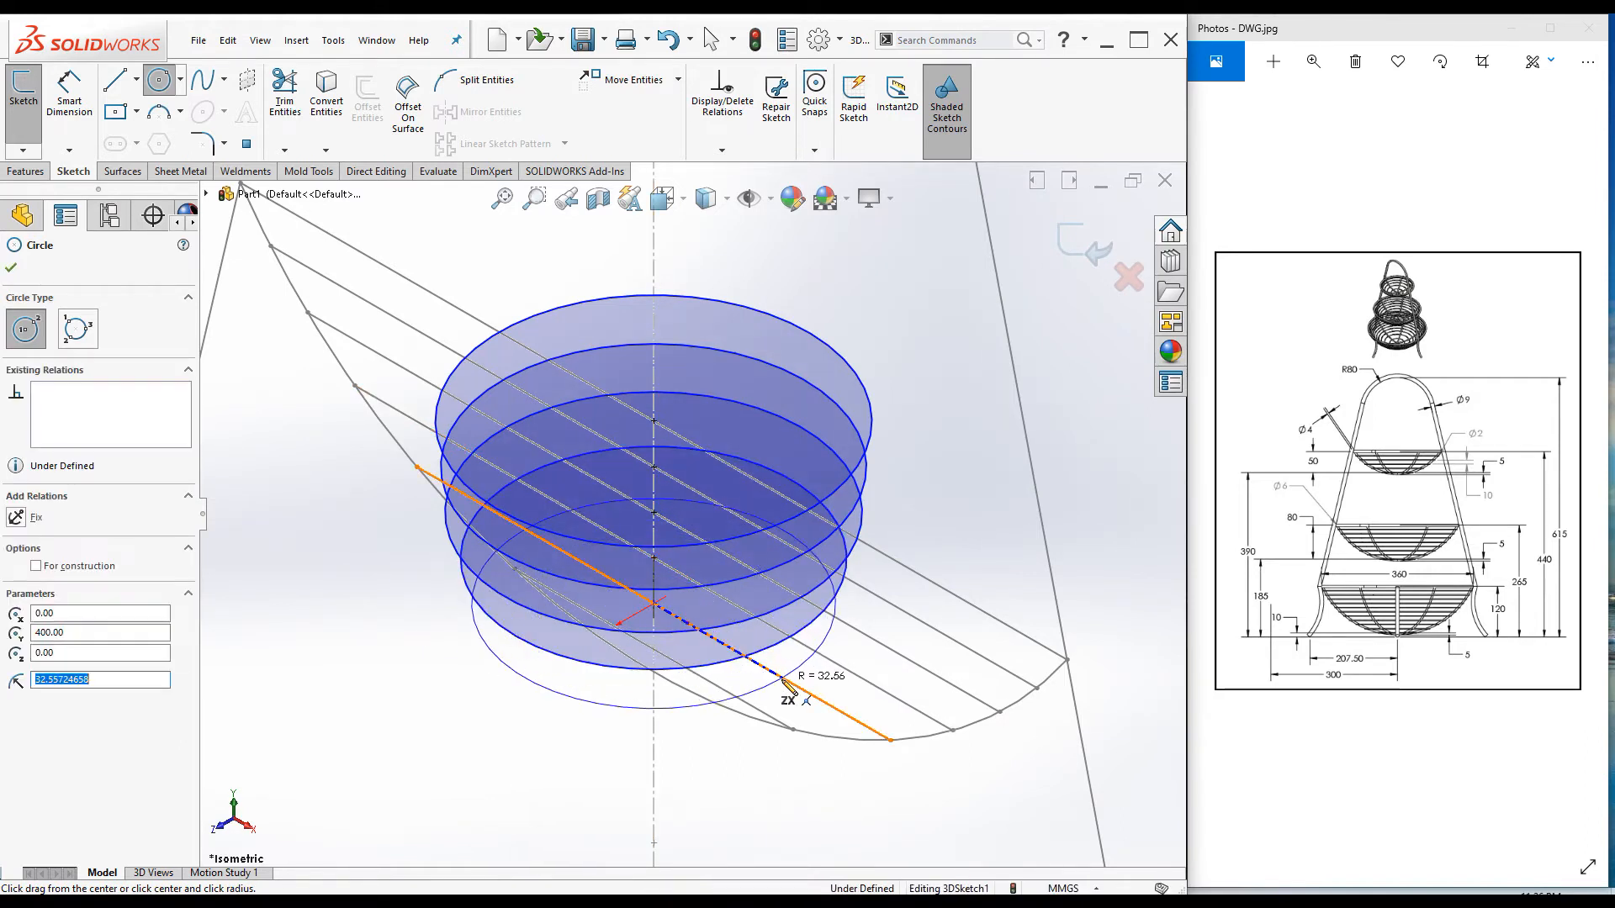
Step: Draw a circle of about 16 mm radius in the ZX plane, centred on the top basket's lowest line at height 390 mm
{"action": "left_click", "coordinate": [654, 648]}
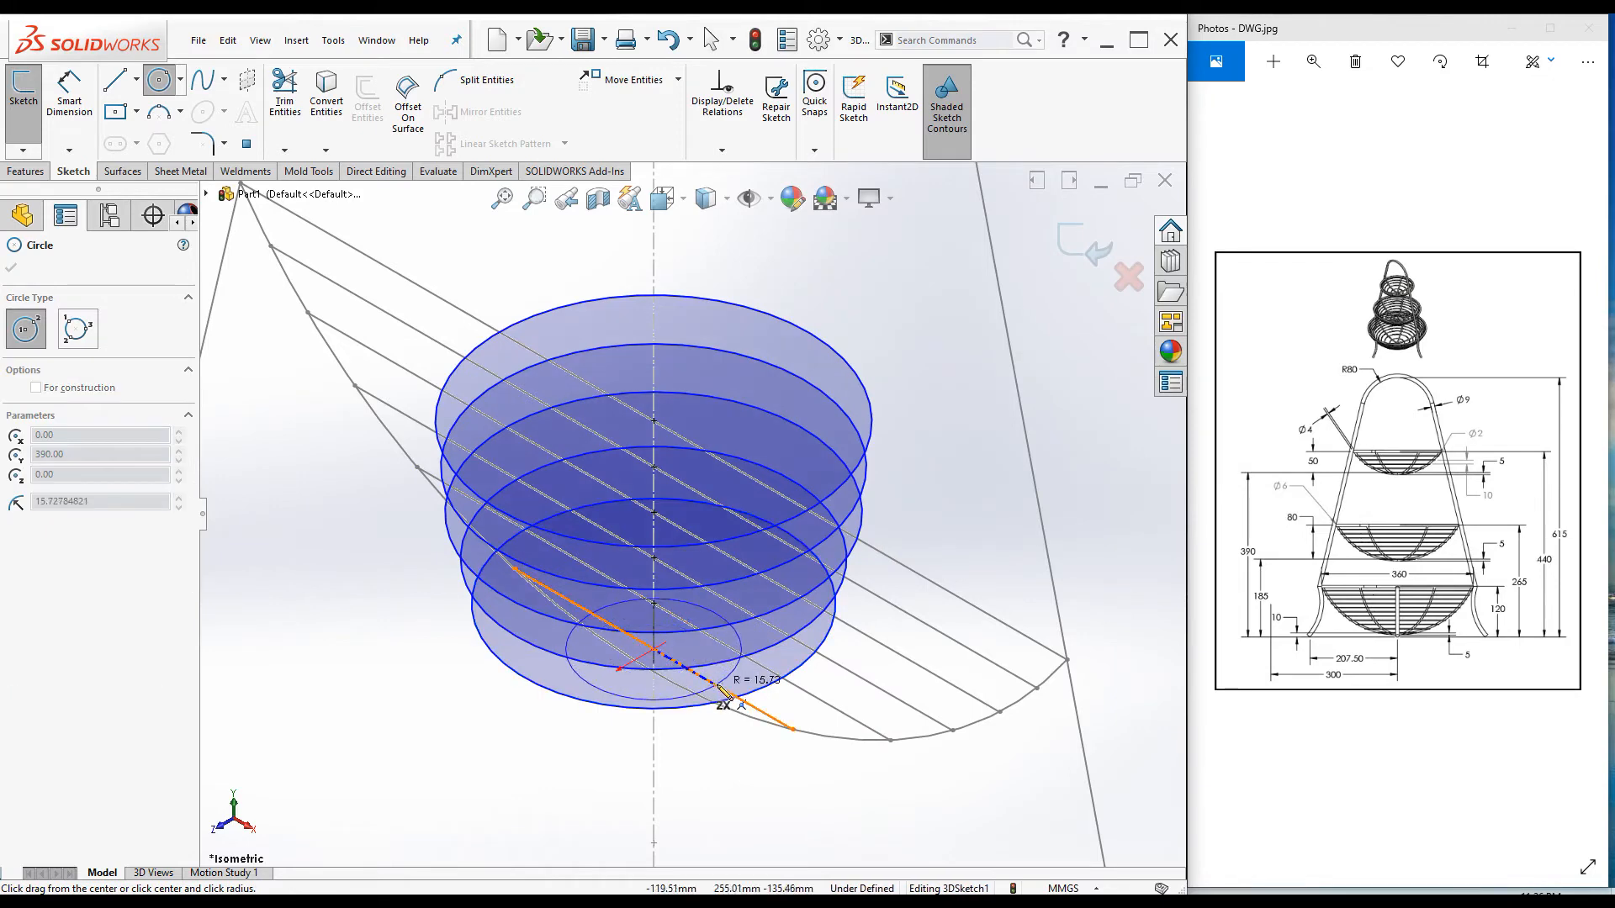
{"action": "left_click", "coordinate": [735, 692]}
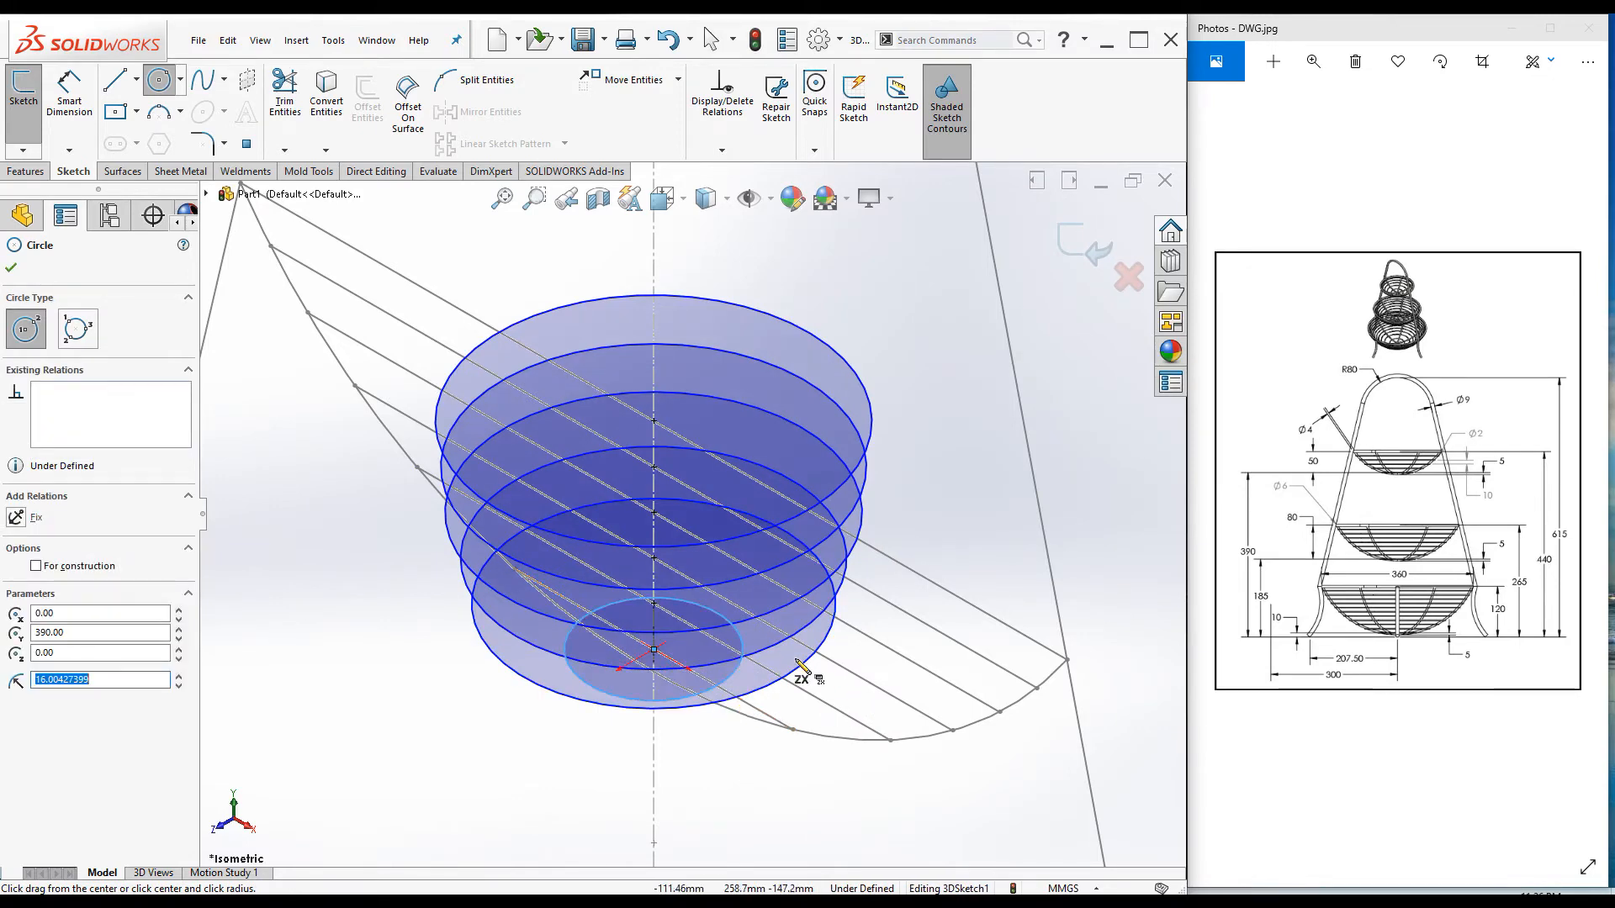
{"action": "scroll", "coordinate": [799, 668], "scroll_direction": "up", "scroll_amount": 6}
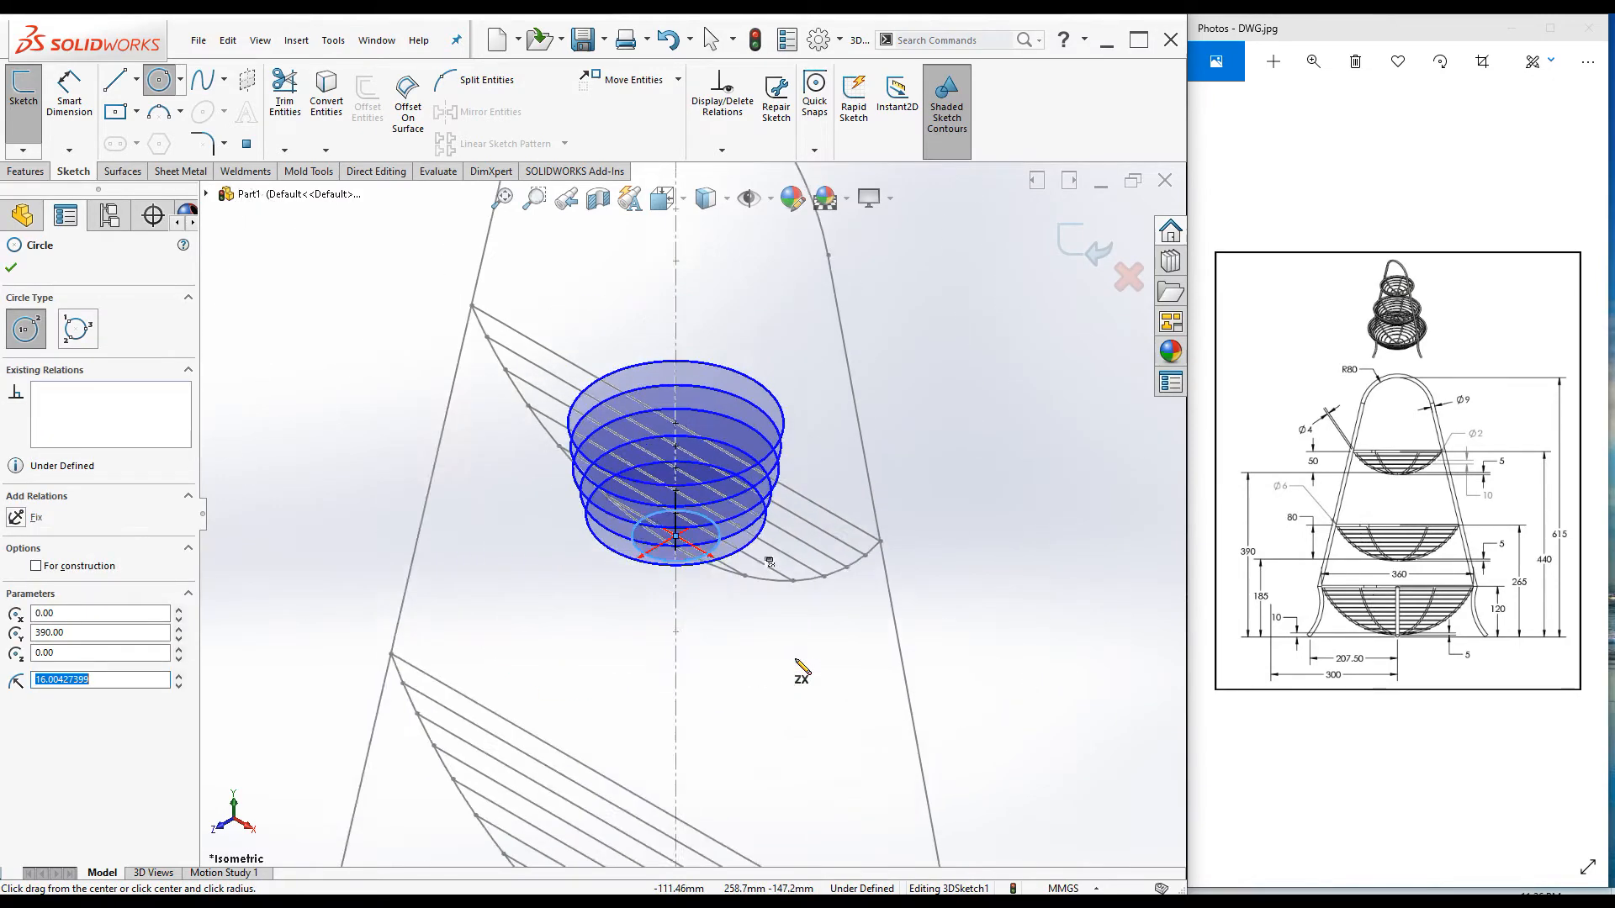
{"action": "left_click", "coordinate": [11, 268]}
Step: Try to make the top basket's uppermost circle tangent to the frame's sloping side line
{"action": "middle_click_drag", "start_coordinate": [557, 486], "coordinate": [660, 383]}
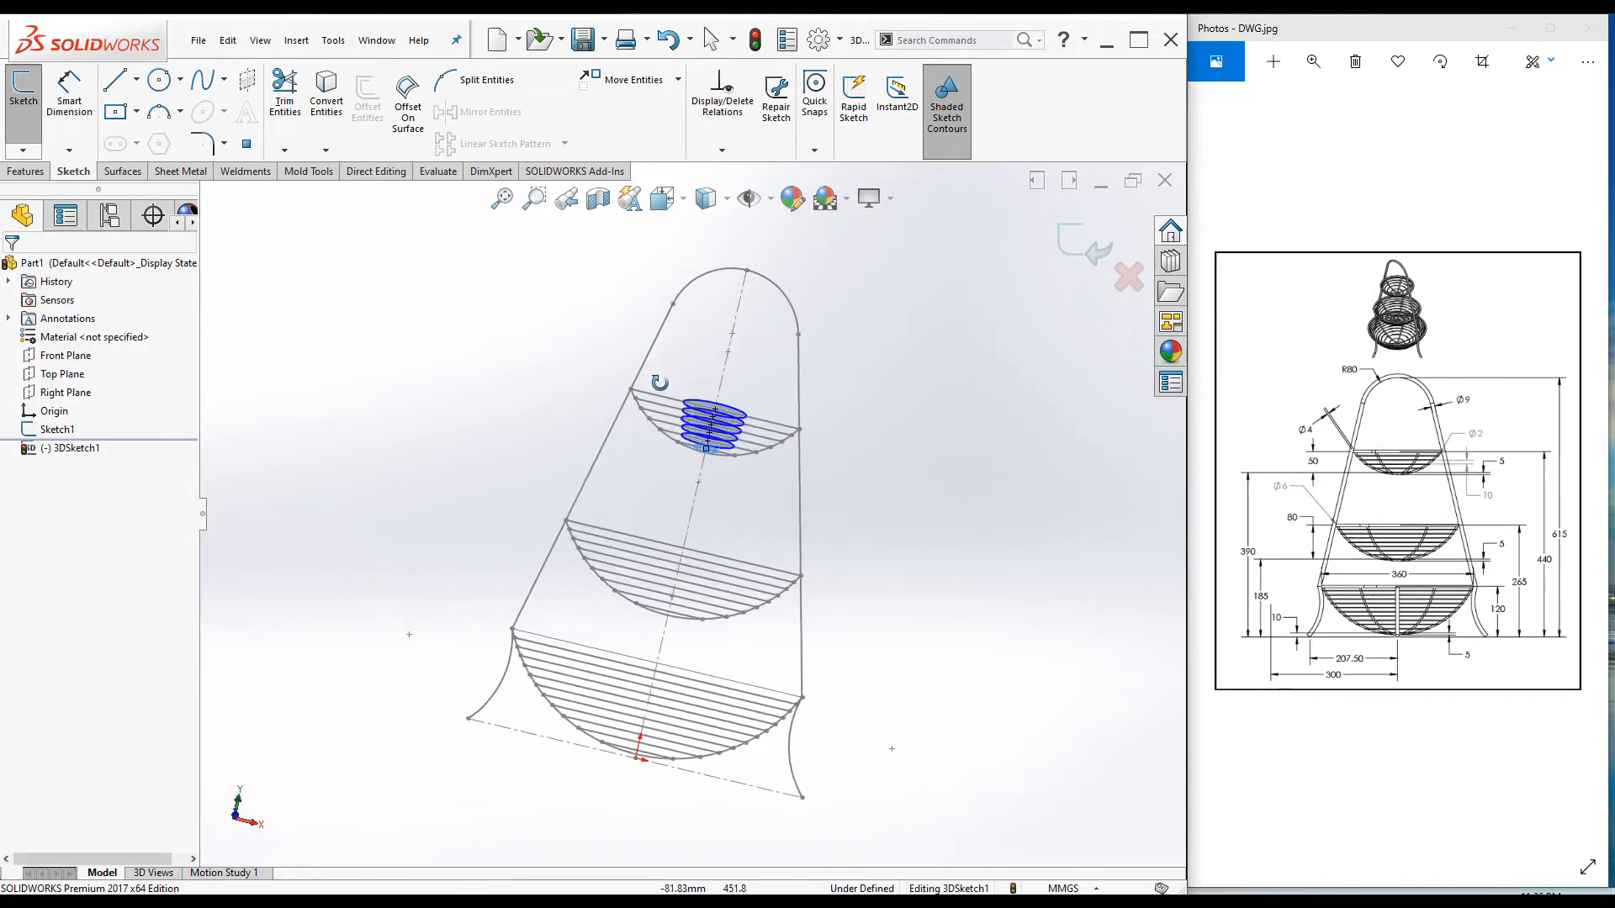
{"action": "scroll", "coordinate": [668, 429], "scroll_direction": "down", "scroll_amount": 8}
{"action": "middle_click_drag", "start_coordinate": [550, 448], "coordinate": [542, 403]}
{"action": "scroll", "coordinate": [673, 497], "scroll_direction": "up", "scroll_amount": 4}
{"action": "mouse_move", "coordinate": [672, 498]}
{"action": "middle_mouse_down"}
{"action": "mouse_move", "coordinate": [663, 528]}
{"action": "mouse_move", "coordinate": [620, 516]}
{"action": "mouse_move", "coordinate": [638, 569]}
{"action": "mouse_move", "coordinate": [660, 497]}
{"action": "mouse_move", "coordinate": [642, 558]}
{"action": "mouse_move", "coordinate": [703, 617]}
{"action": "middle_mouse_up"}
{"action": "scroll", "coordinate": [705, 618], "scroll_direction": "up", "scroll_amount": 3}
{"action": "scroll", "coordinate": [747, 427], "scroll_direction": "down", "scroll_amount": 5}
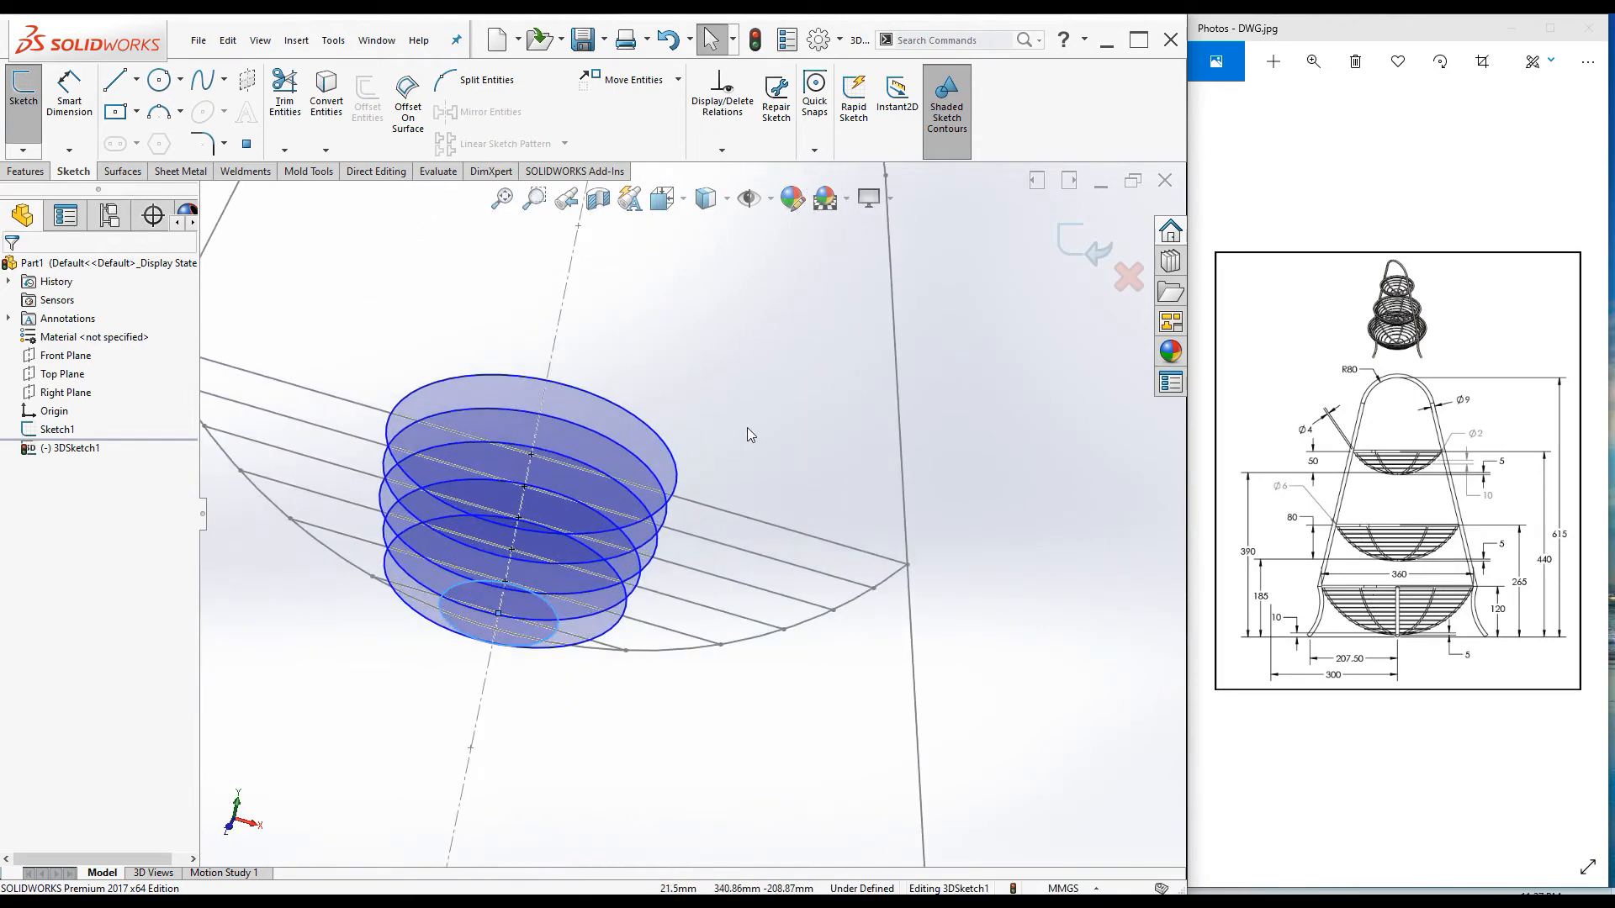
{"action": "left_click", "coordinate": [669, 451]}
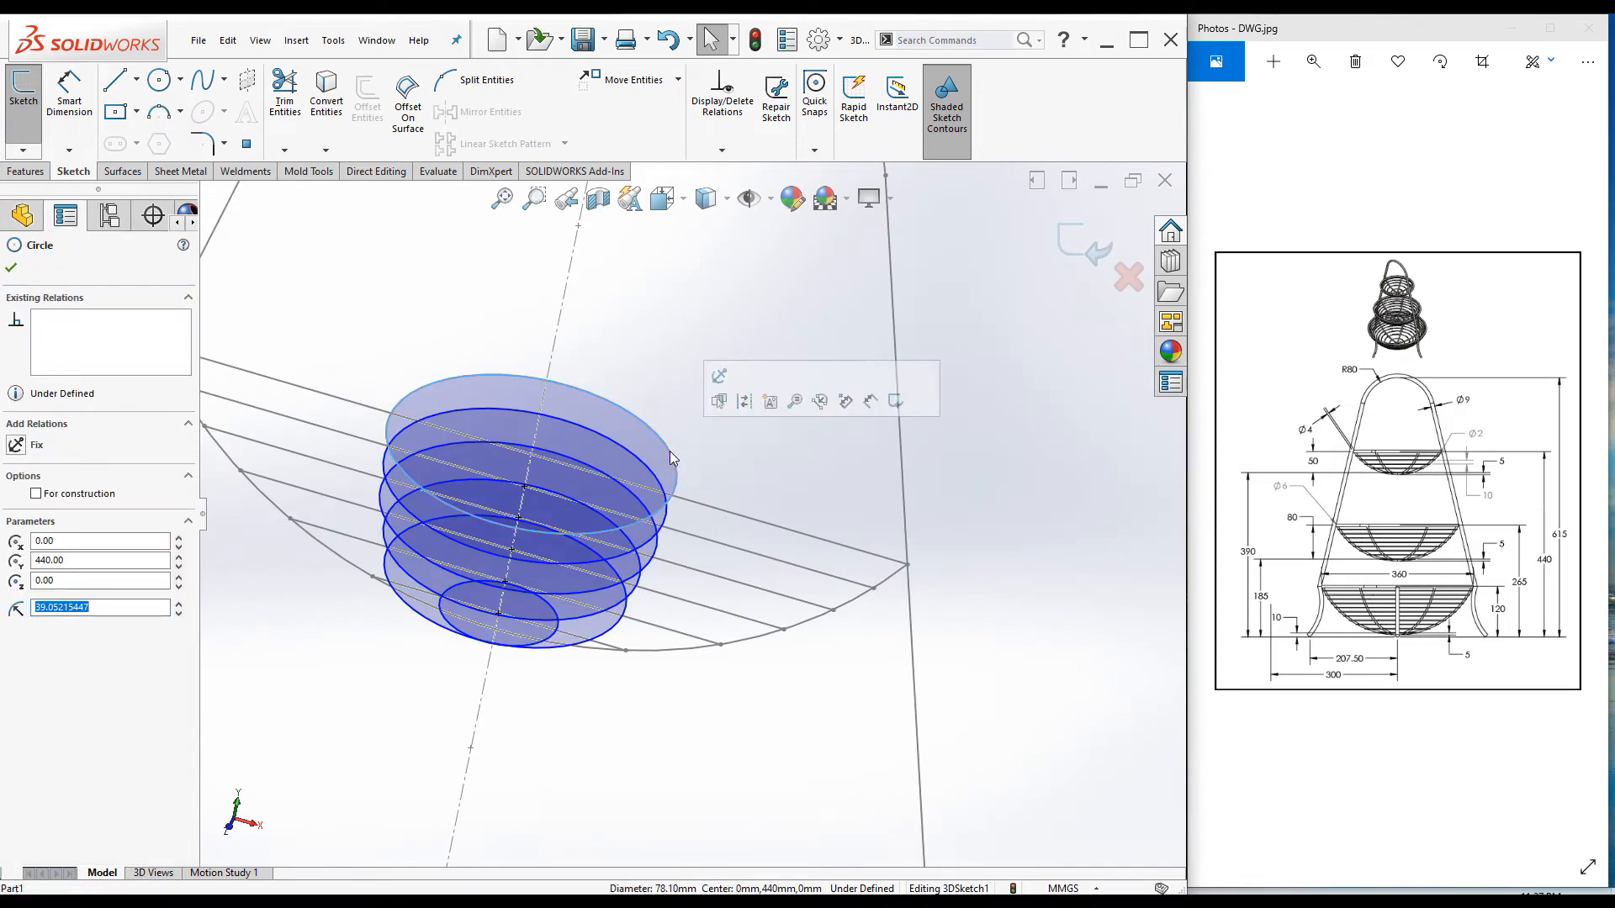
{"action": "left_click", "coordinate": [904, 537], "text": "ctrl"}
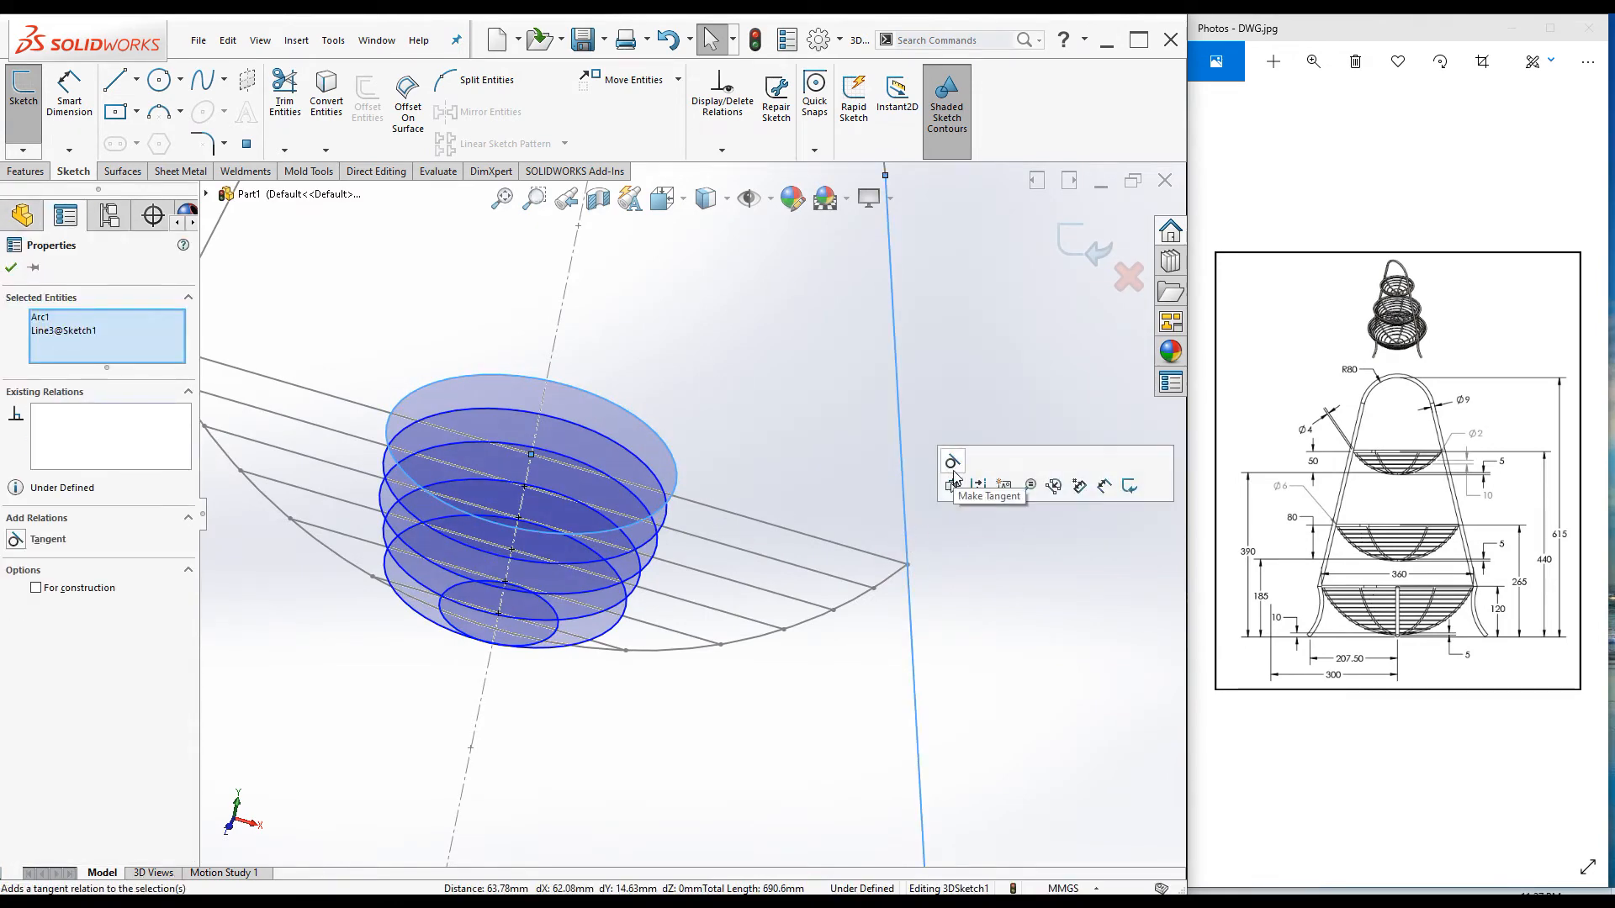
{"action": "left_click", "coordinate": [953, 465]}
{"action": "scroll", "coordinate": [927, 620], "scroll_direction": "up", "scroll_amount": 3}
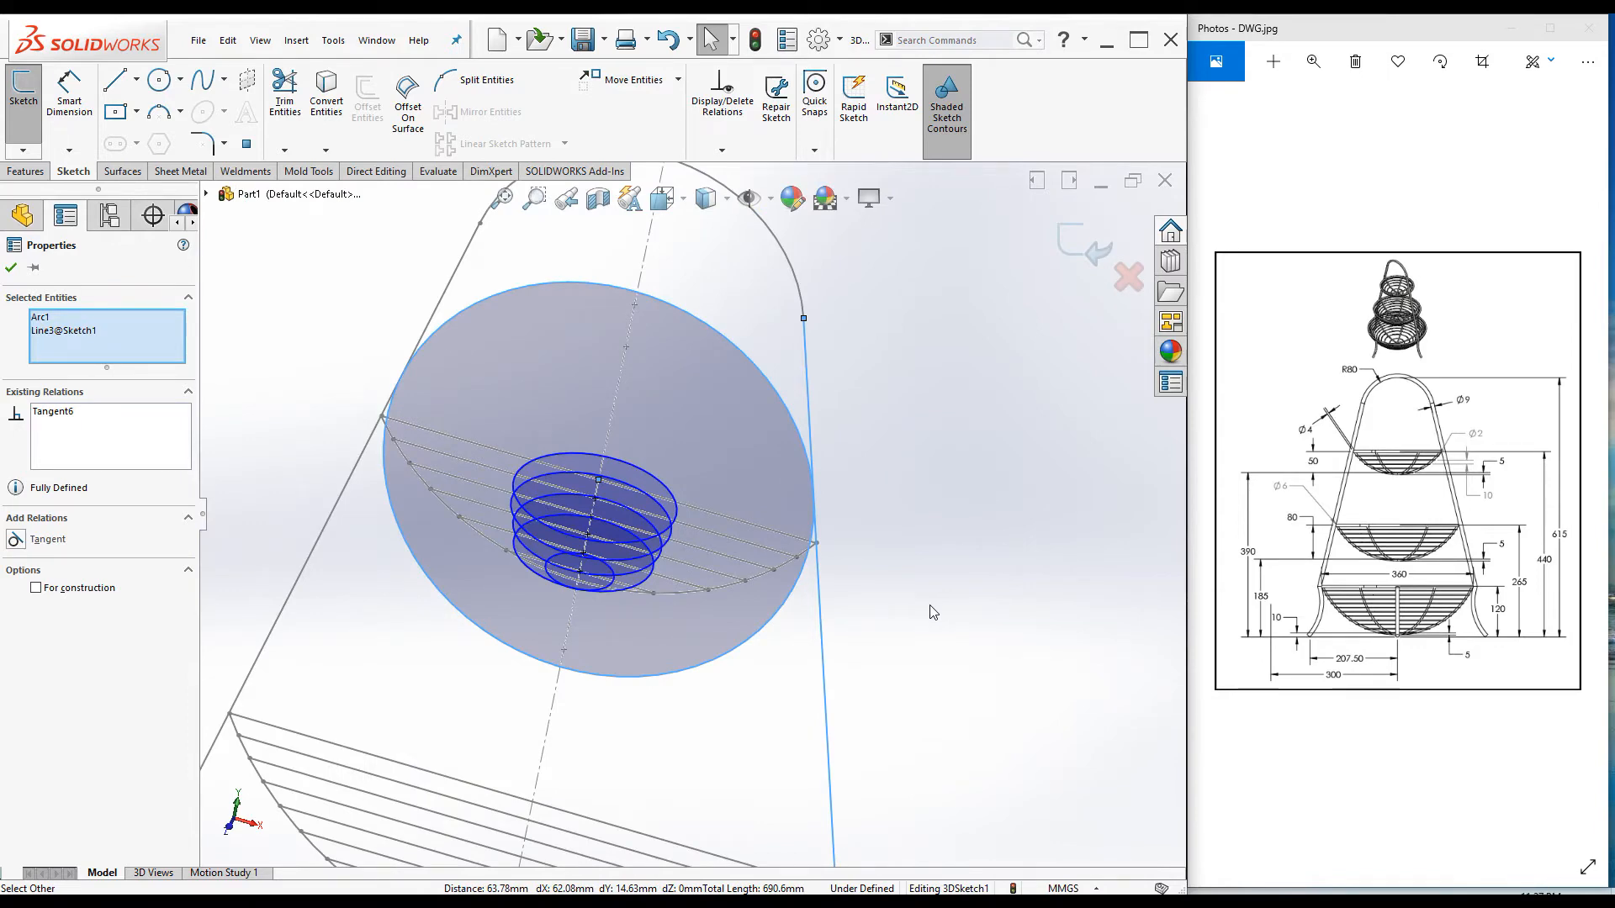
{"action": "key", "text": "ctrl+z"}
{"action": "scroll", "coordinate": [797, 579], "scroll_direction": "down", "scroll_amount": 6}
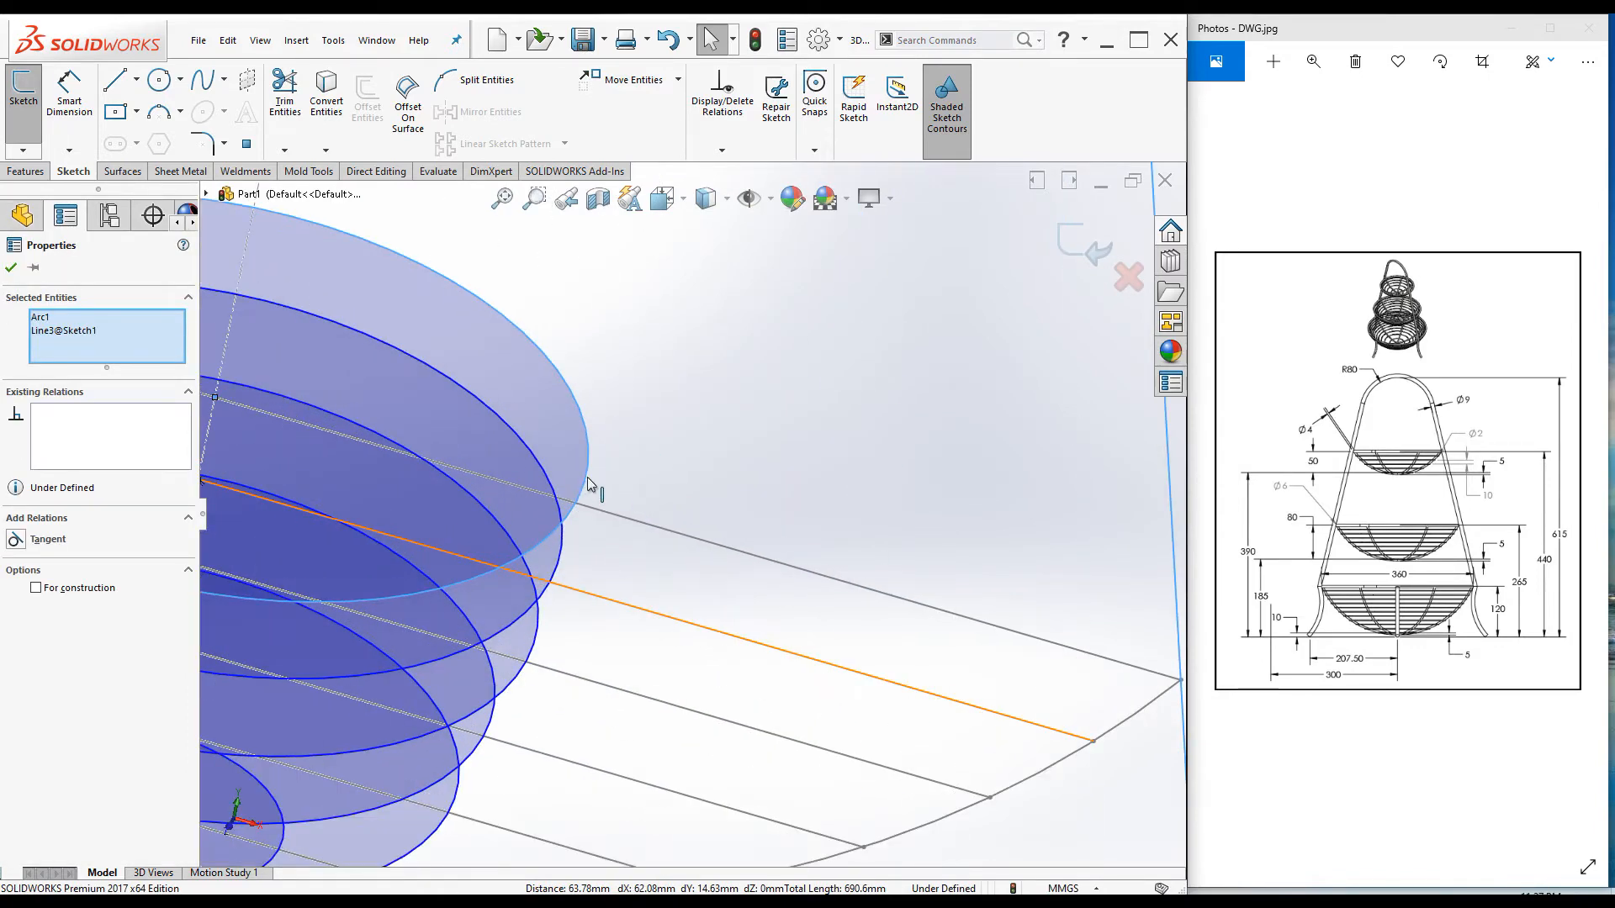
{"action": "scroll", "coordinate": [705, 547], "scroll_direction": "up", "scroll_amount": 3}
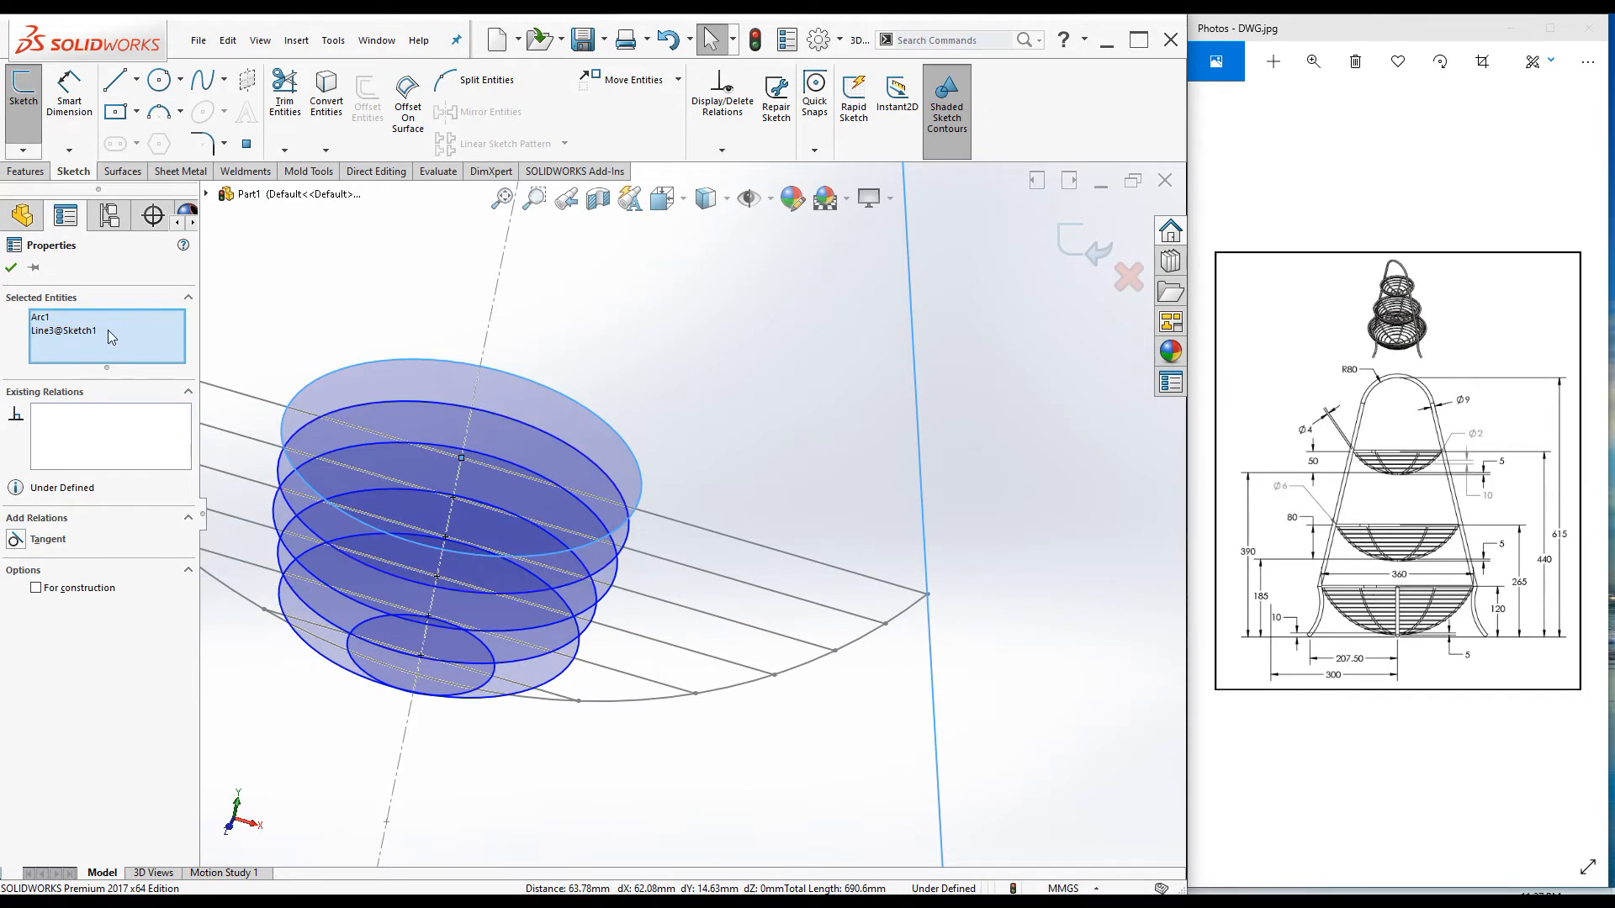
{"action": "key", "text": "Escape"}
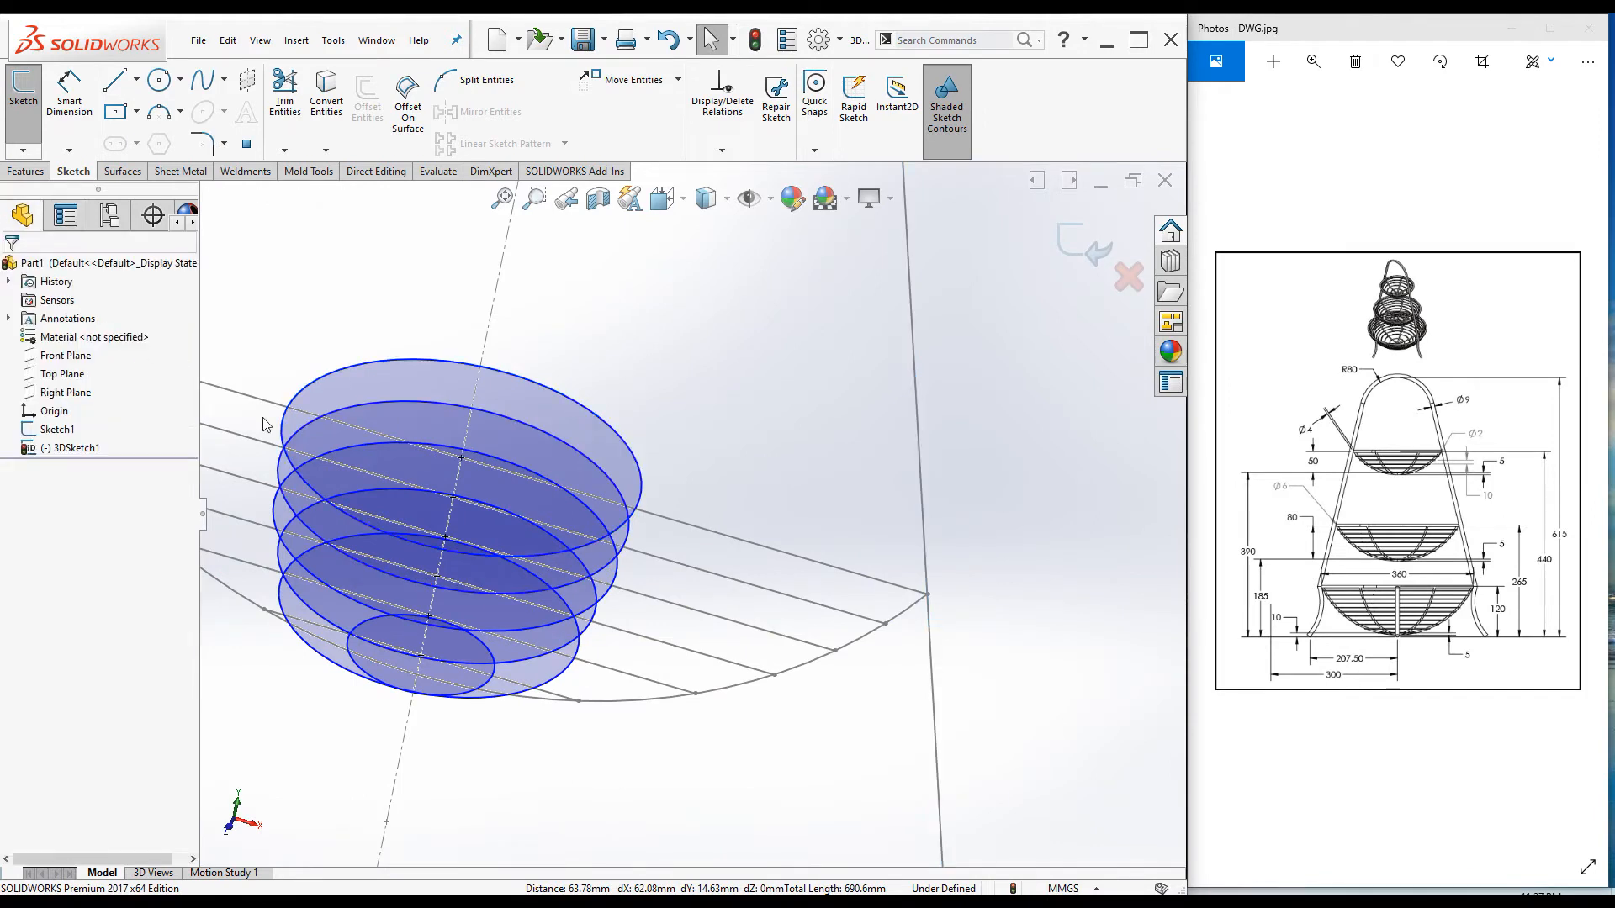
Step: Make the top basket's uppermost circle coincident with the outer endpoint of the basket's top line on the frame
{"action": "left_click", "coordinate": [623, 436]}
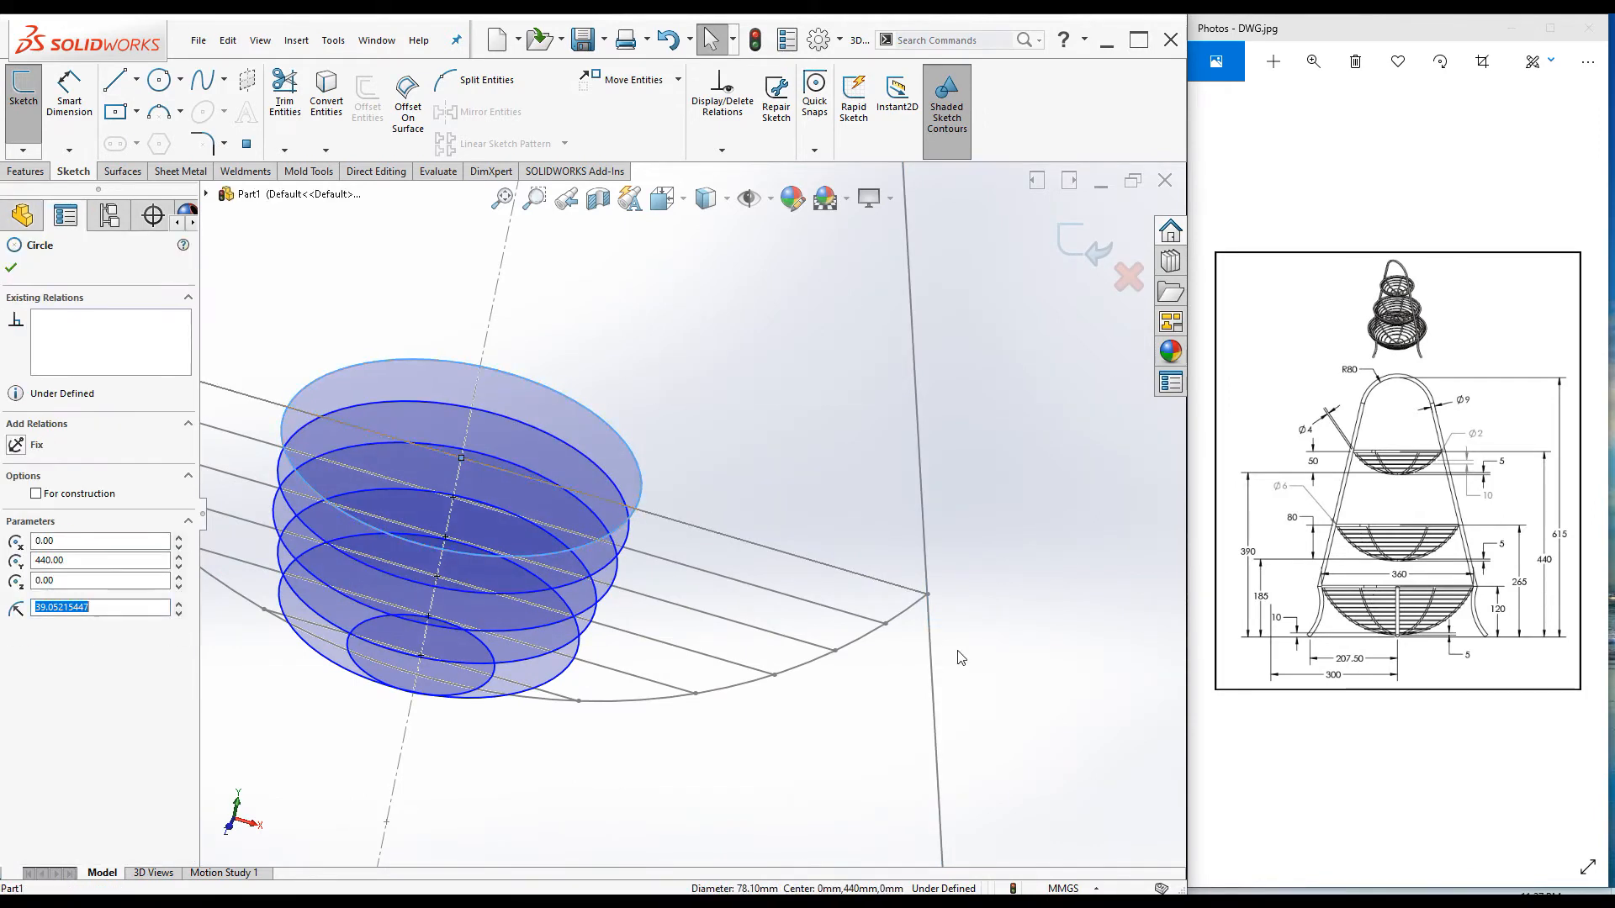
{"action": "left_click", "coordinate": [927, 594], "text": "ctrl"}
{"action": "left_click", "coordinate": [1002, 520]}
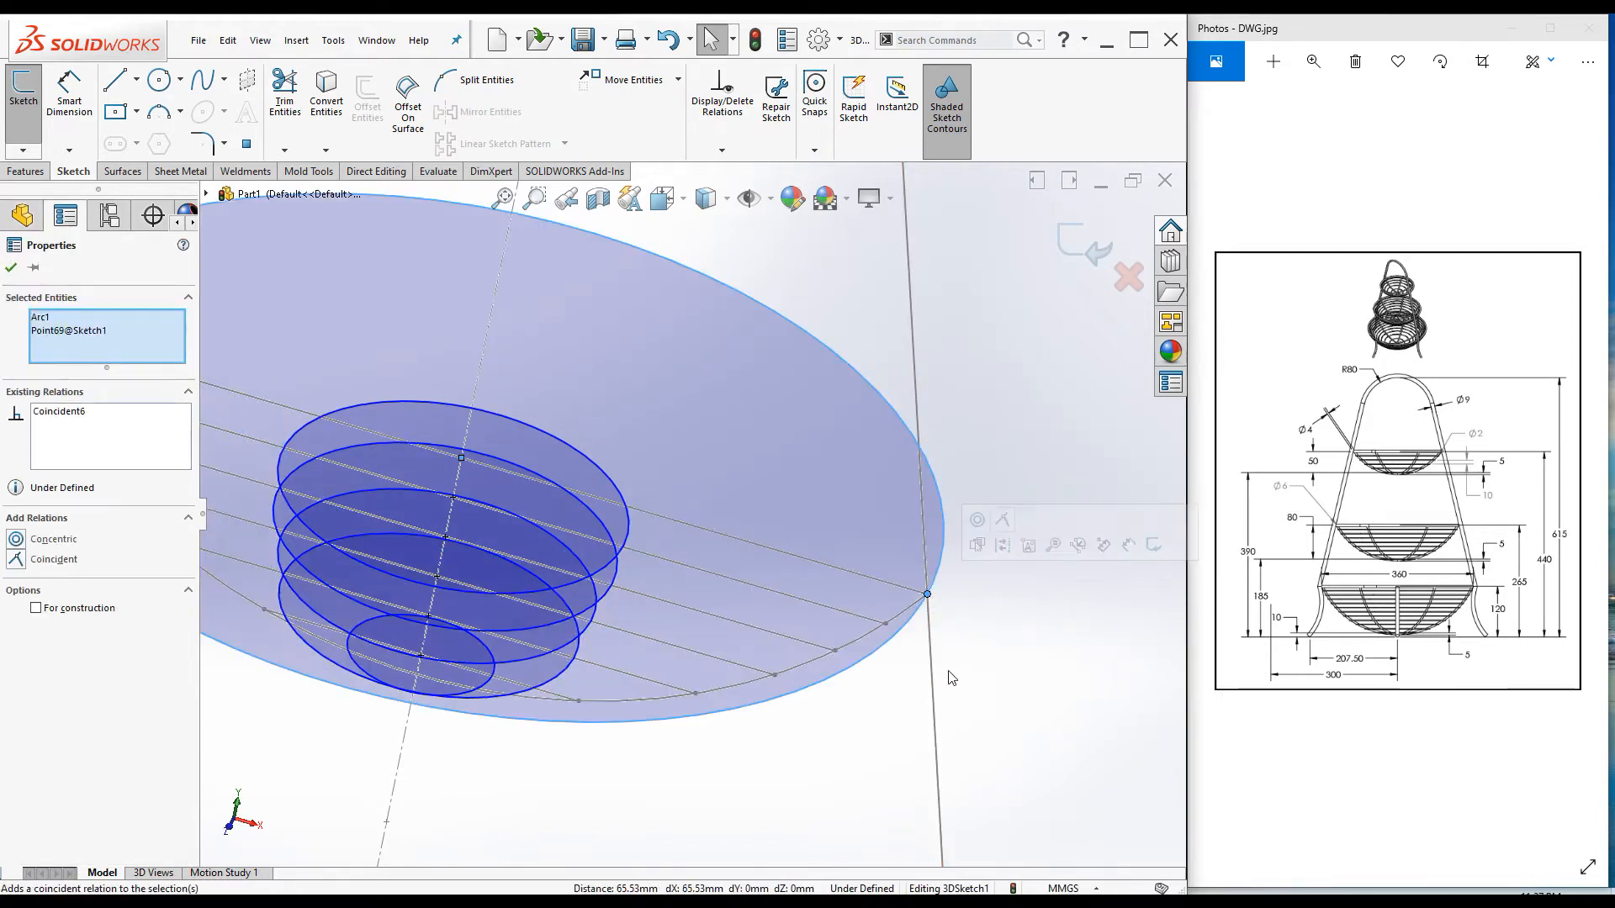
Step: Try to make the circle at height 430 mm coincident with the outer endpoint of the basket's second line
{"action": "left_click", "coordinate": [629, 527]}
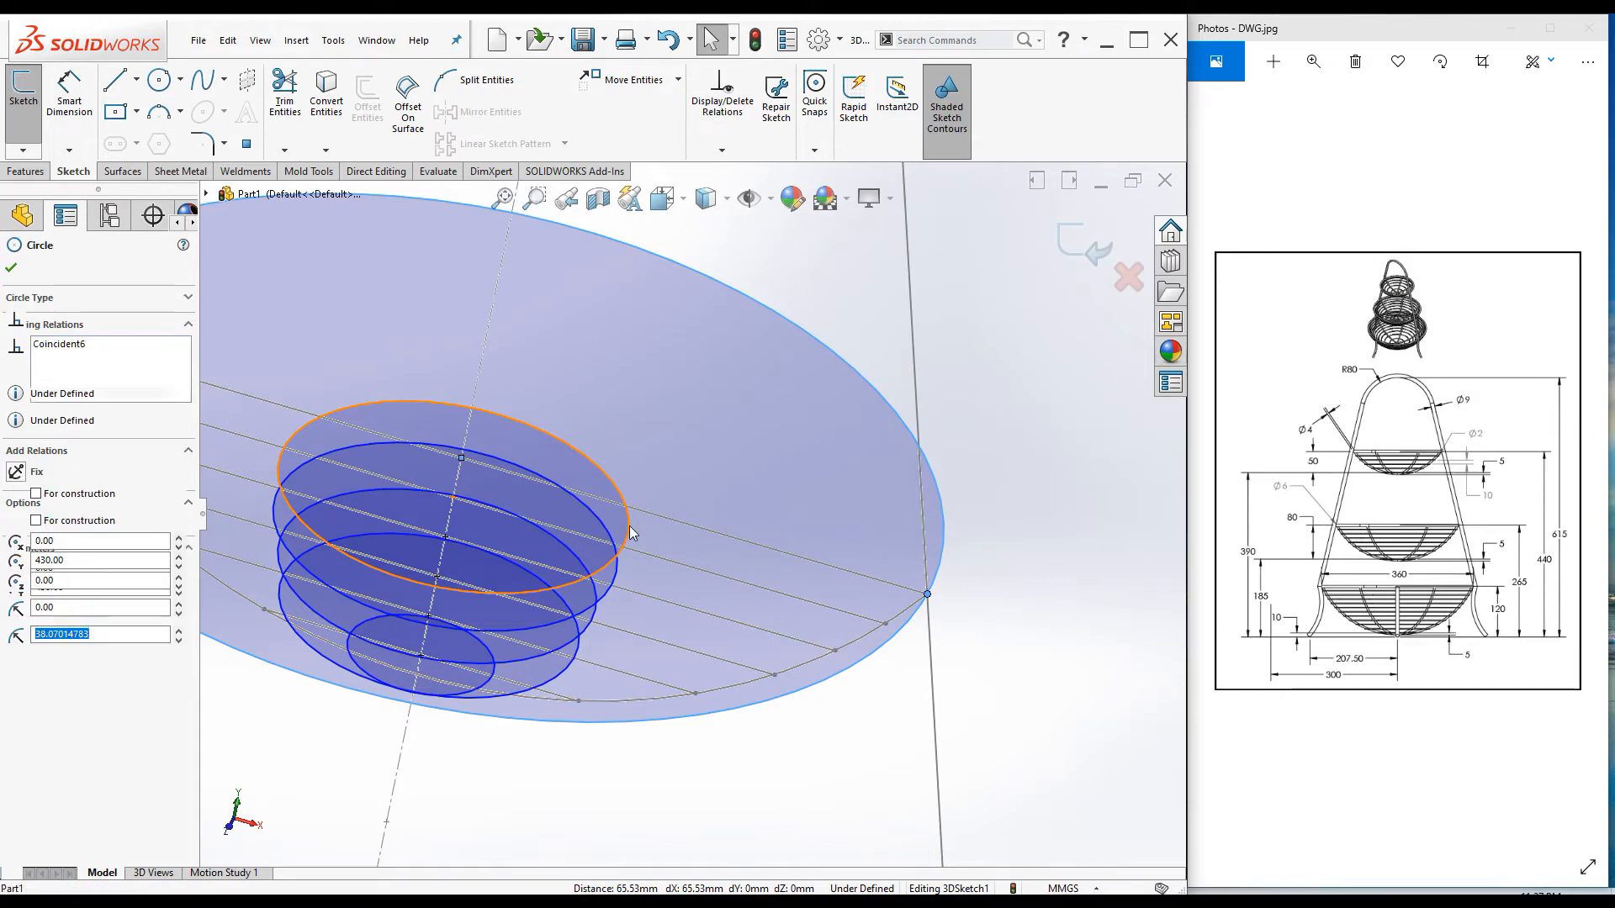
{"action": "key", "text": "Escape"}
{"action": "left_click", "coordinate": [892, 633]}
{"action": "left_click", "coordinate": [886, 624], "text": "ctrl"}
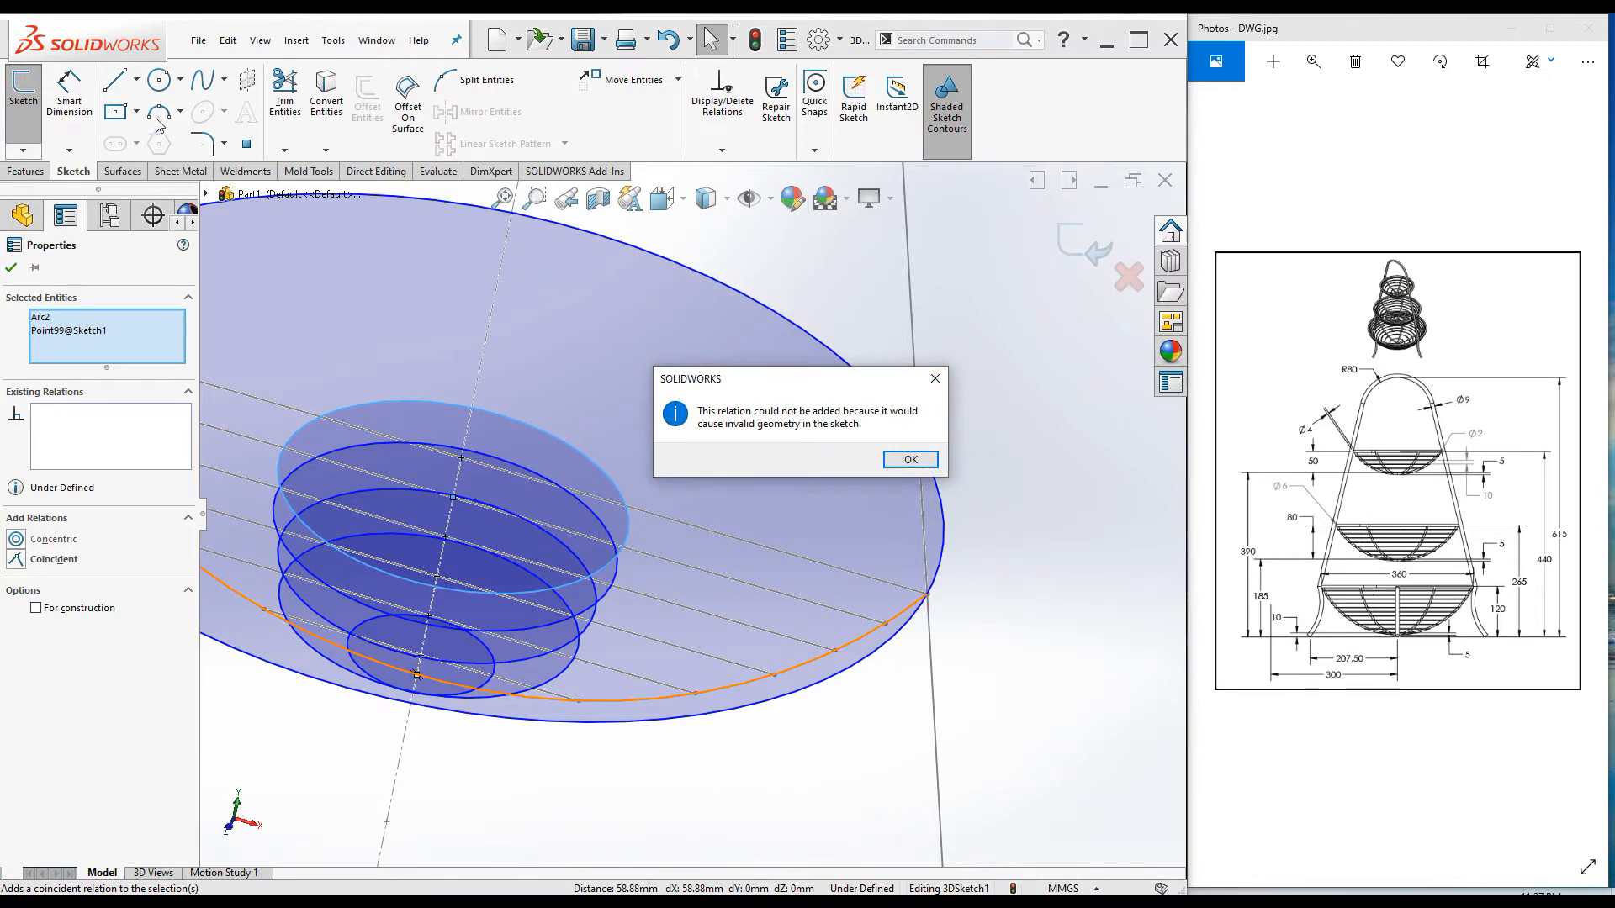
{"action": "left_click", "coordinate": [910, 459]}
{"action": "middle_click_drag", "start_coordinate": [819, 567], "coordinate": [788, 477]}
{"action": "scroll", "coordinate": [791, 478], "scroll_direction": "down", "scroll_amount": 3}
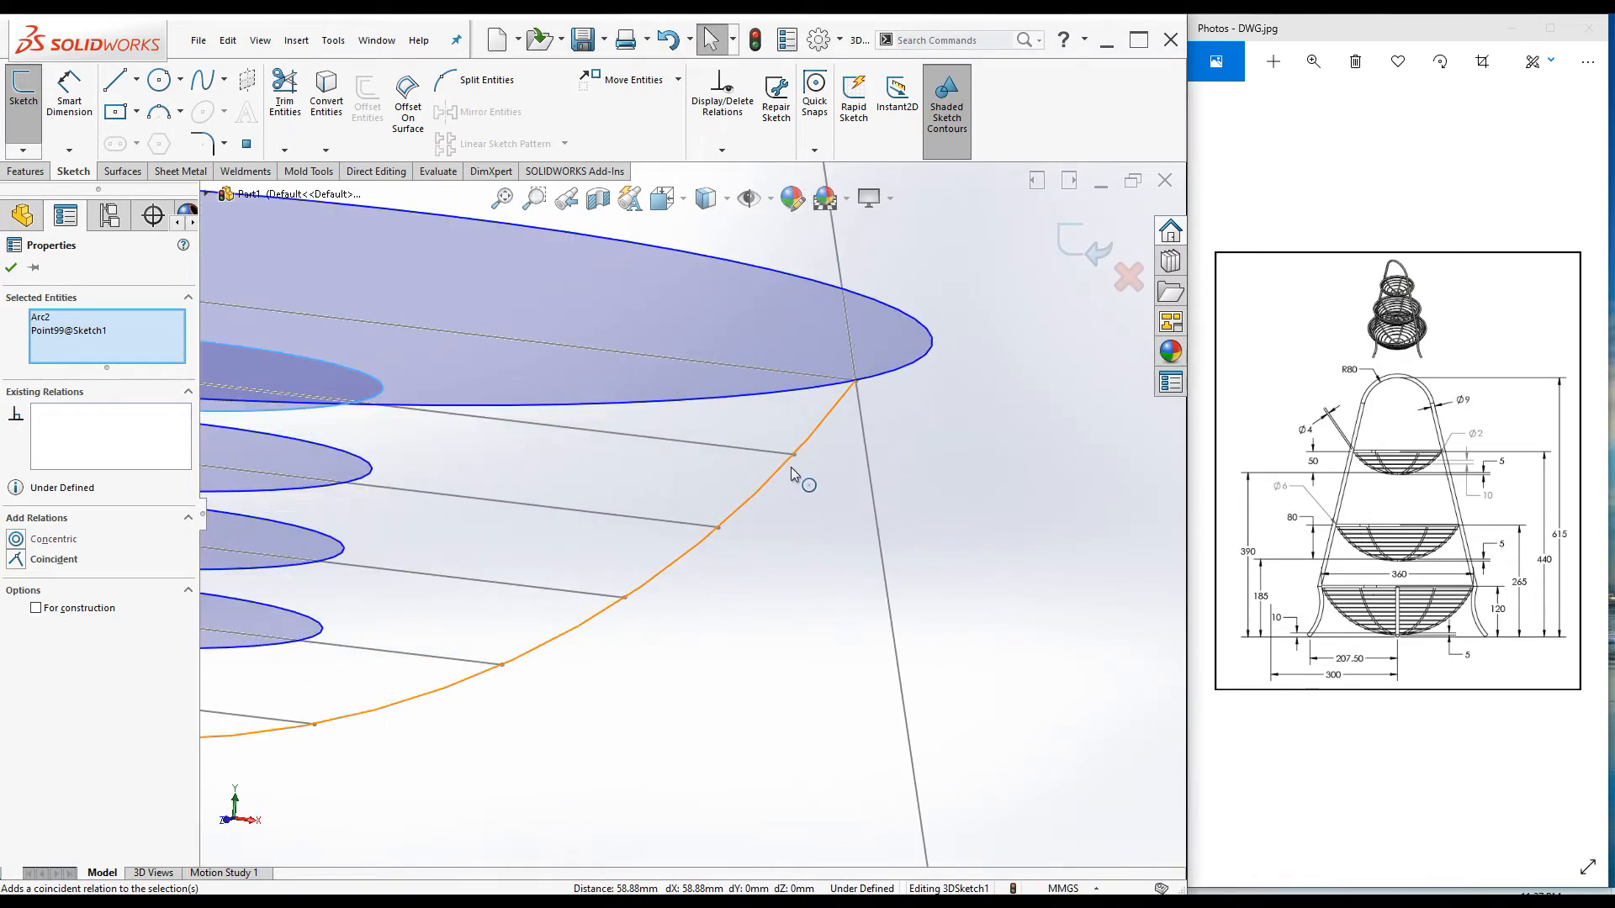
{"action": "left_click", "coordinate": [11, 267]}
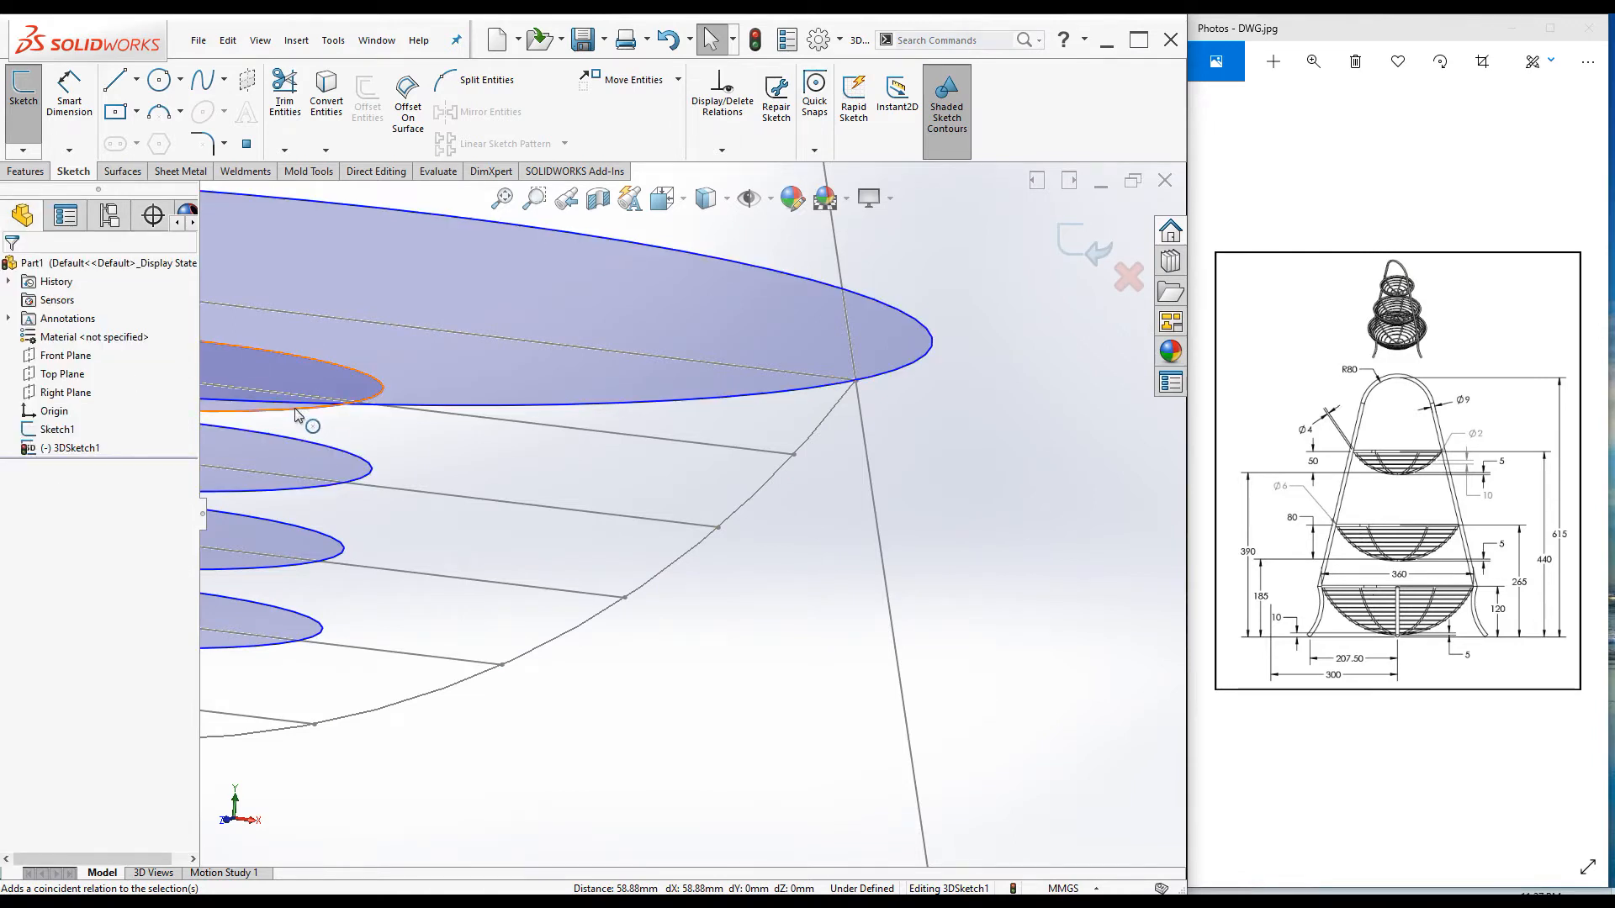
Step: Add a coincident relation between the circle at height 430 mm and the second line's endpoint on the basket arc
{"action": "left_click", "coordinate": [296, 410]}
{"action": "left_click", "coordinate": [794, 456], "text": "ctrl"}
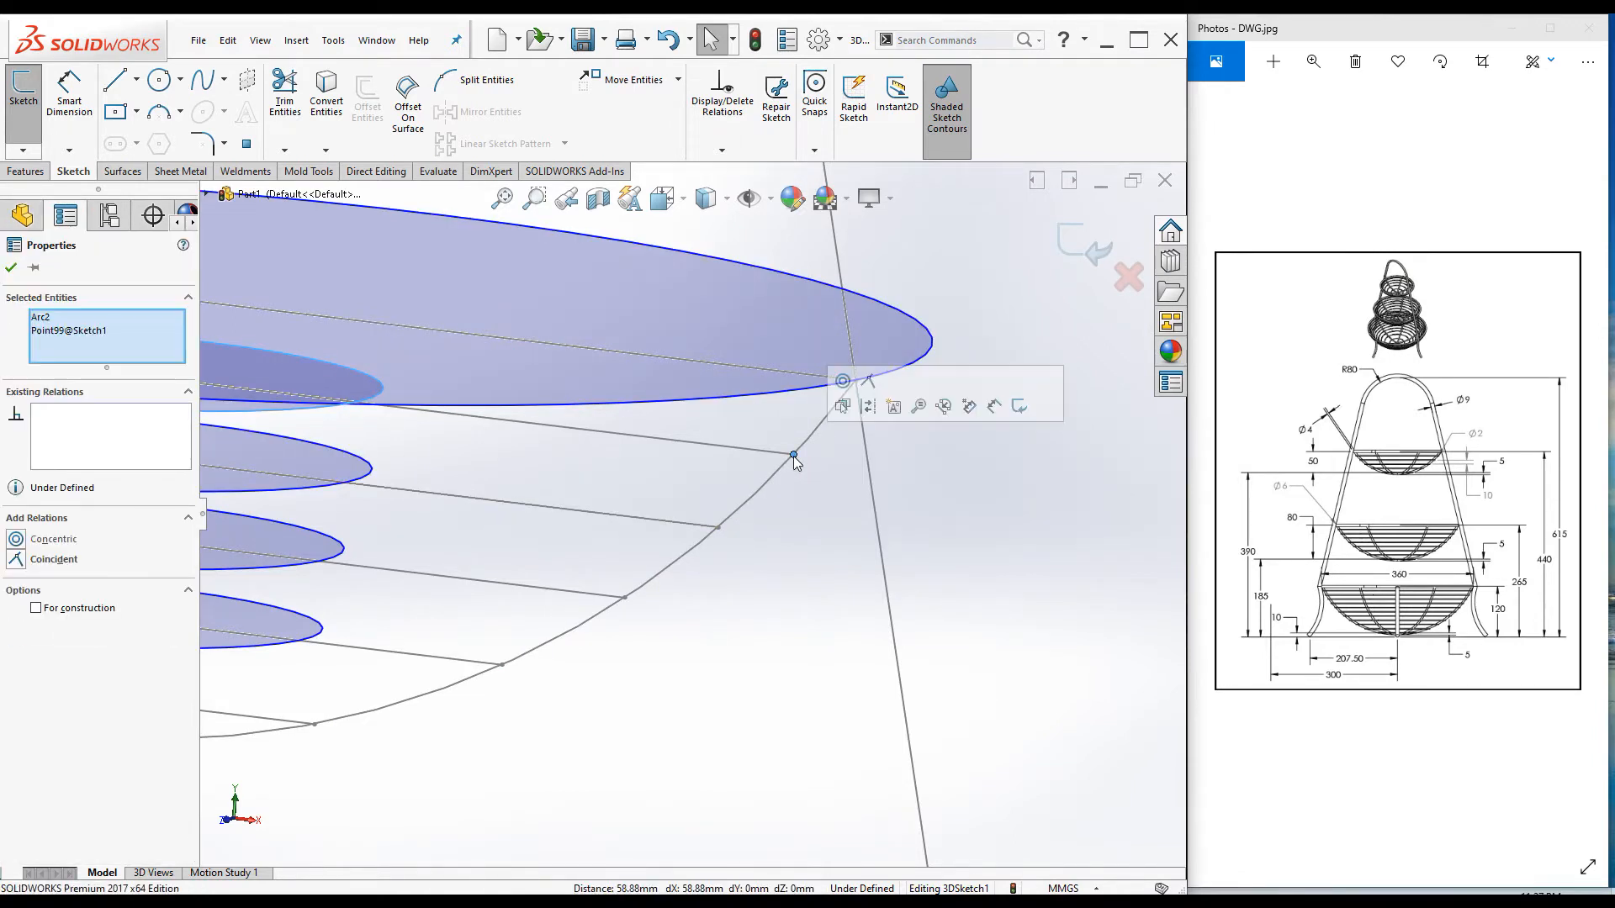
{"action": "left_click", "coordinate": [875, 389]}
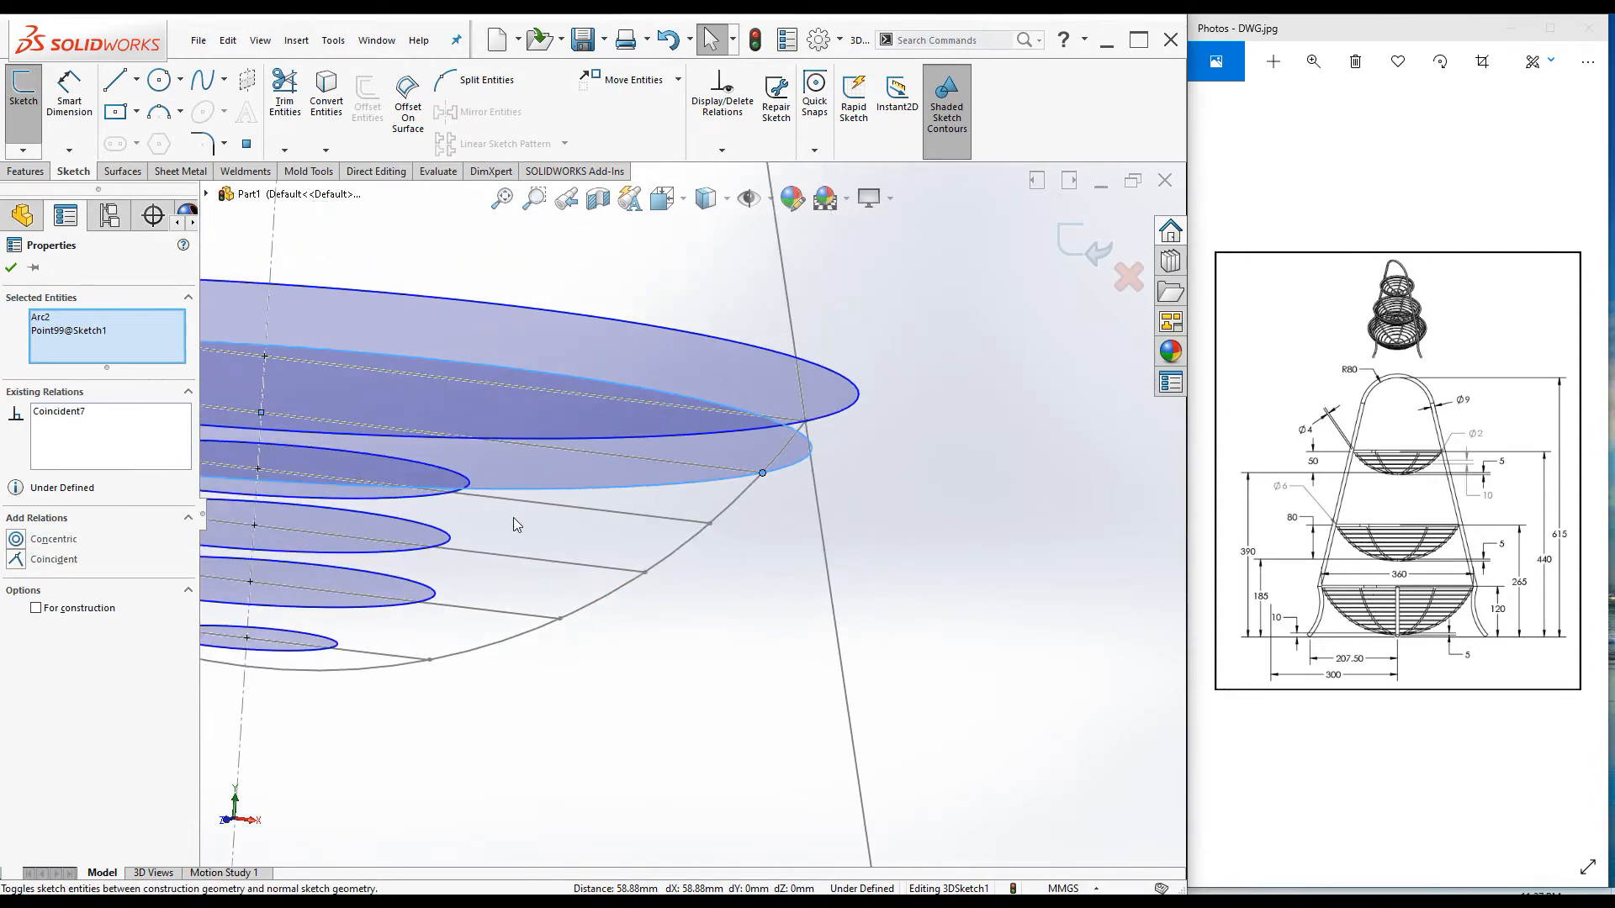
{"action": "scroll", "coordinate": [513, 515], "scroll_direction": "down", "scroll_amount": 5}
{"action": "key", "text": "Escape"}
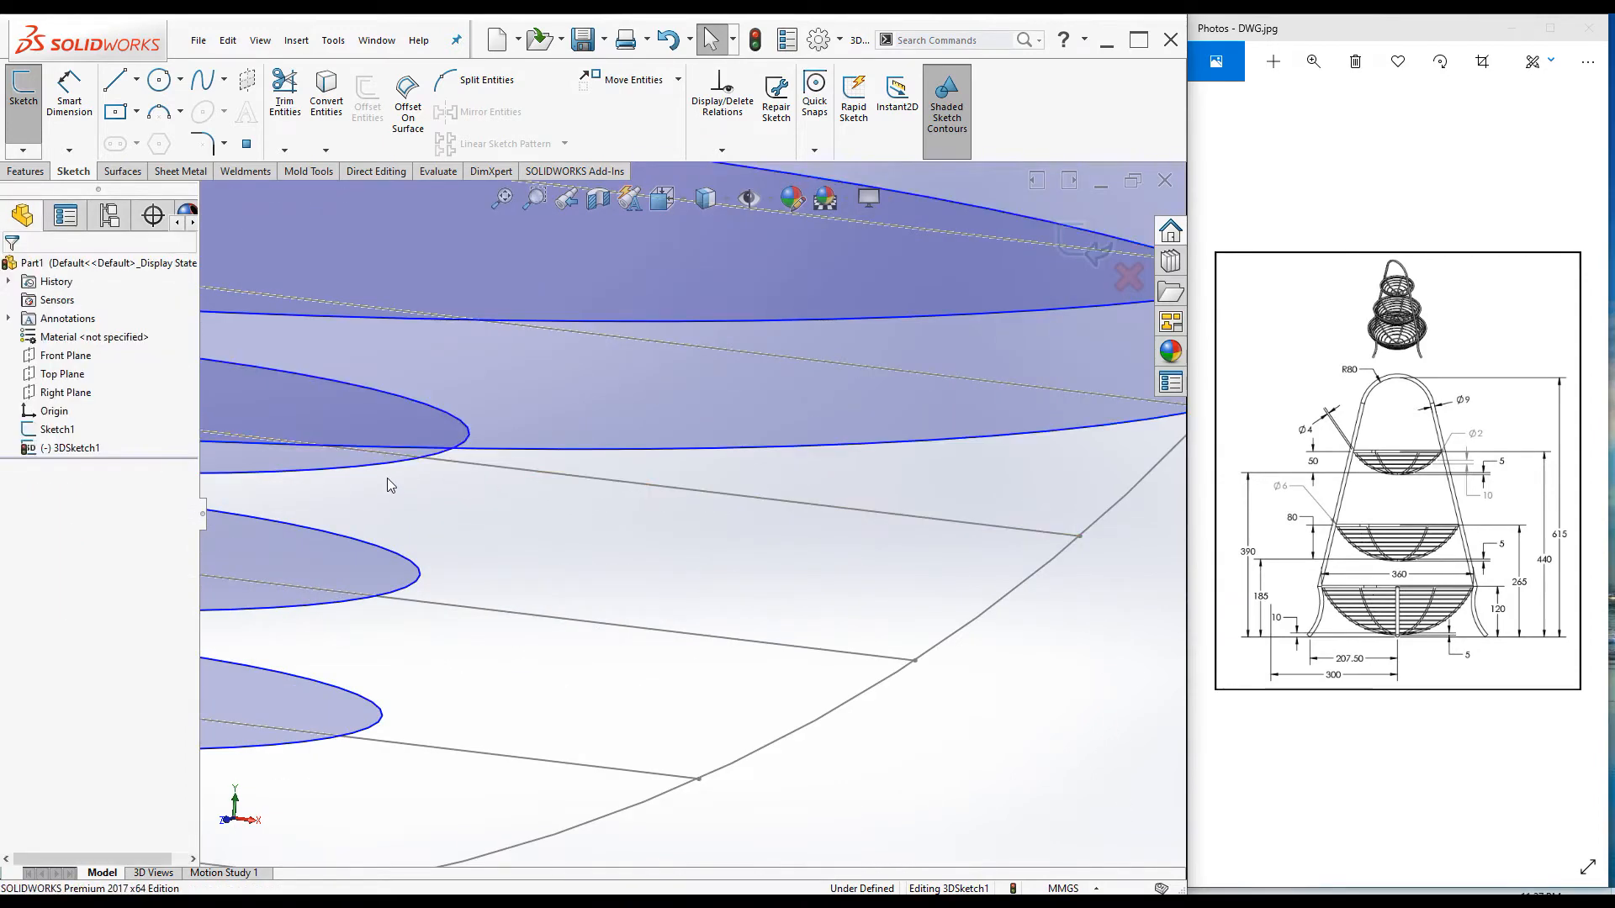
Step: Make the circle at height 420 mm coincident with the third line's endpoint on the basket arc
{"action": "left_click", "coordinate": [377, 463]}
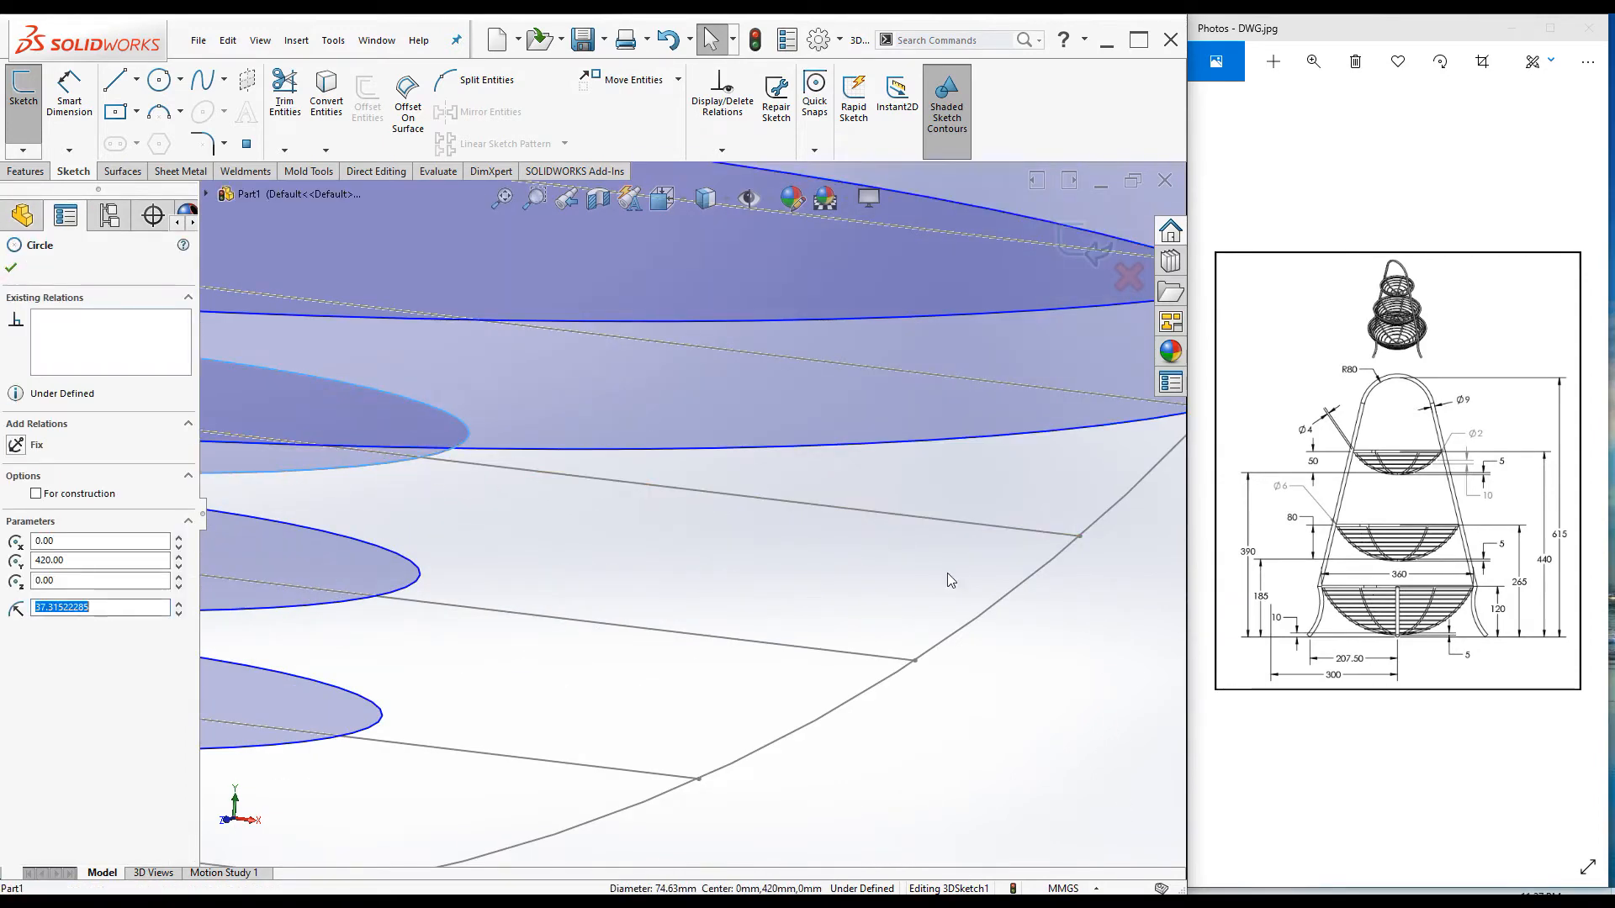
{"action": "key", "text": "Escape"}
{"action": "left_click", "coordinate": [1097, 519]}
{"action": "left_click", "coordinate": [1079, 536], "text": "ctrl"}
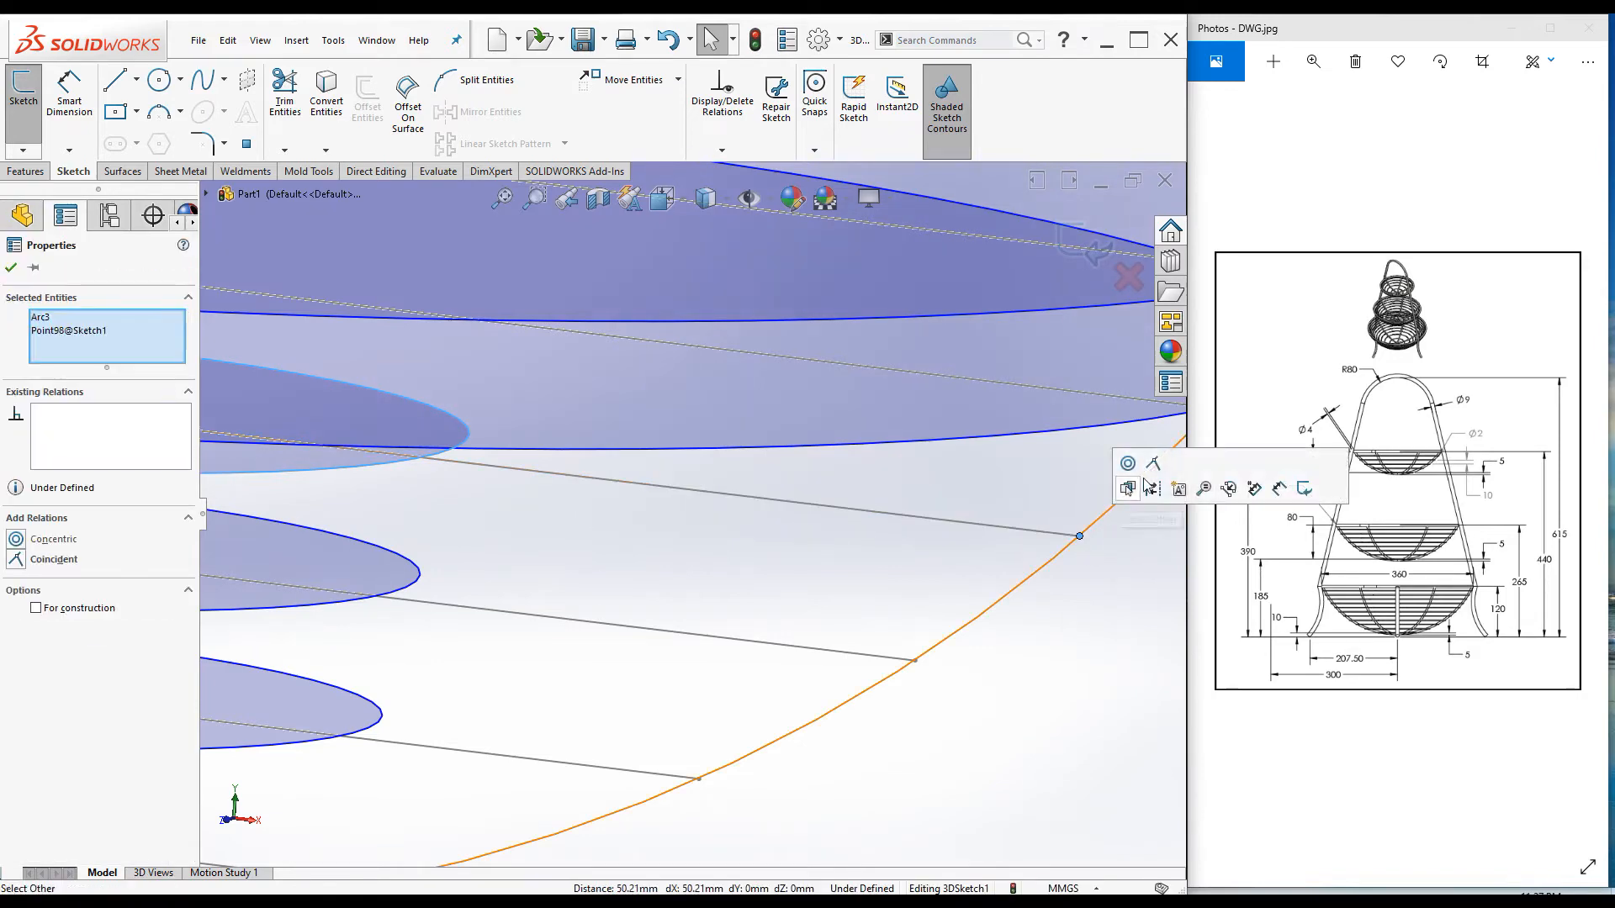
{"action": "left_click", "coordinate": [1154, 463]}
{"action": "scroll", "coordinate": [911, 656], "scroll_direction": "up", "scroll_amount": 5}
{"action": "key", "text": "Escape"}
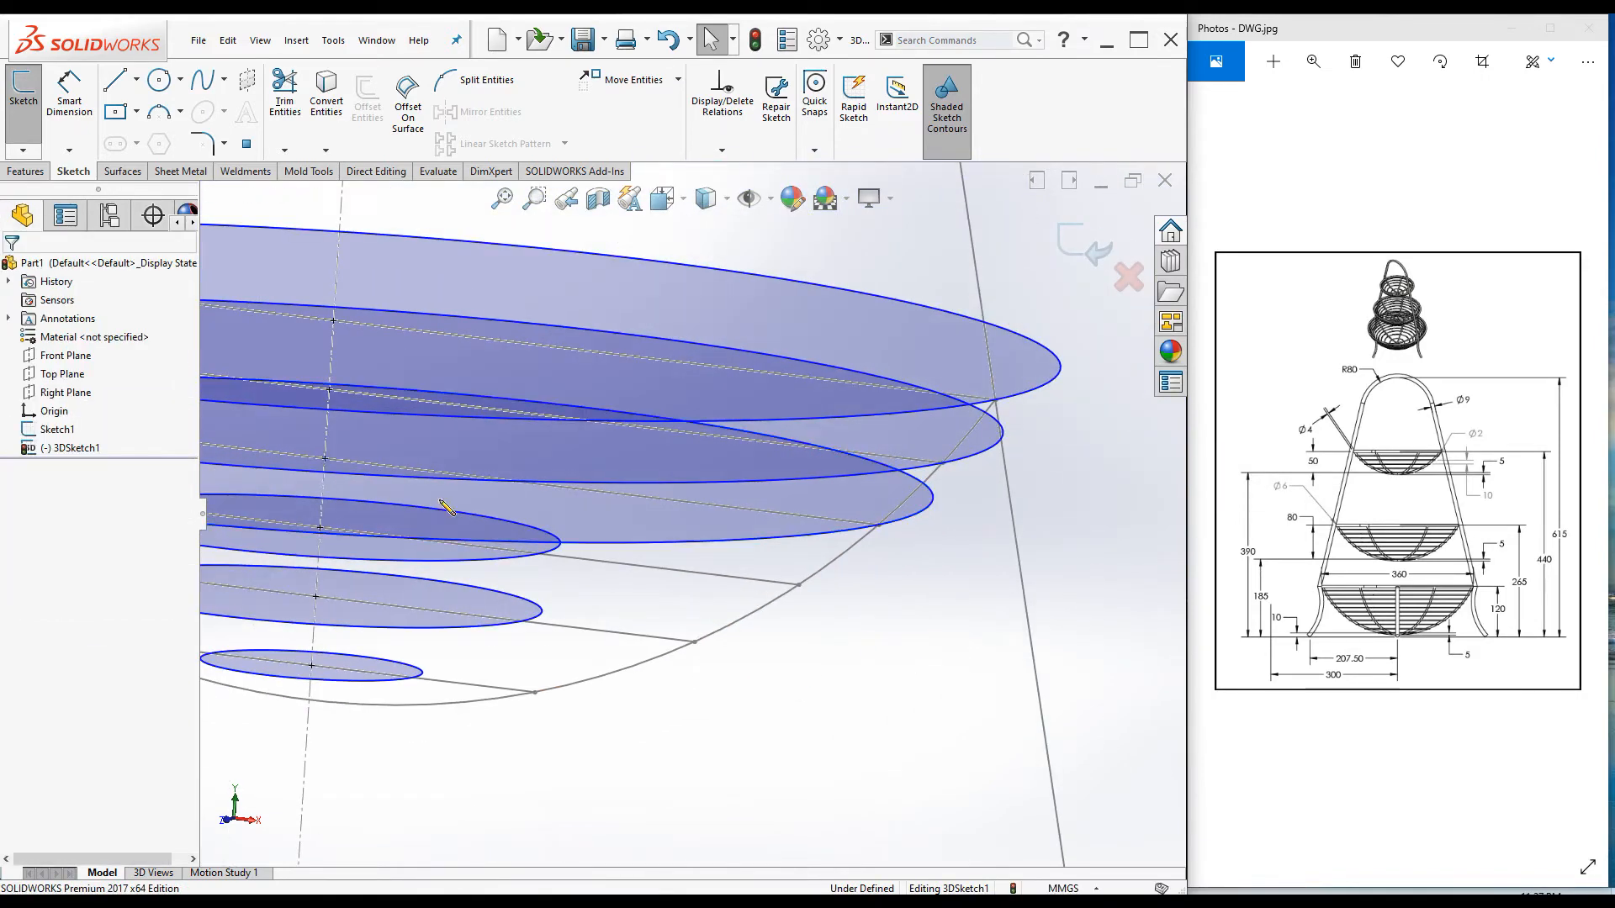
Step: Make the circle at height 410 mm coincident with the fourth line's endpoint on the basket arc
{"action": "scroll", "coordinate": [464, 578], "scroll_direction": "down", "scroll_amount": 3}
{"action": "left_click", "coordinate": [462, 602]}
{"action": "scroll", "coordinate": [768, 714], "scroll_direction": "up", "scroll_amount": 3}
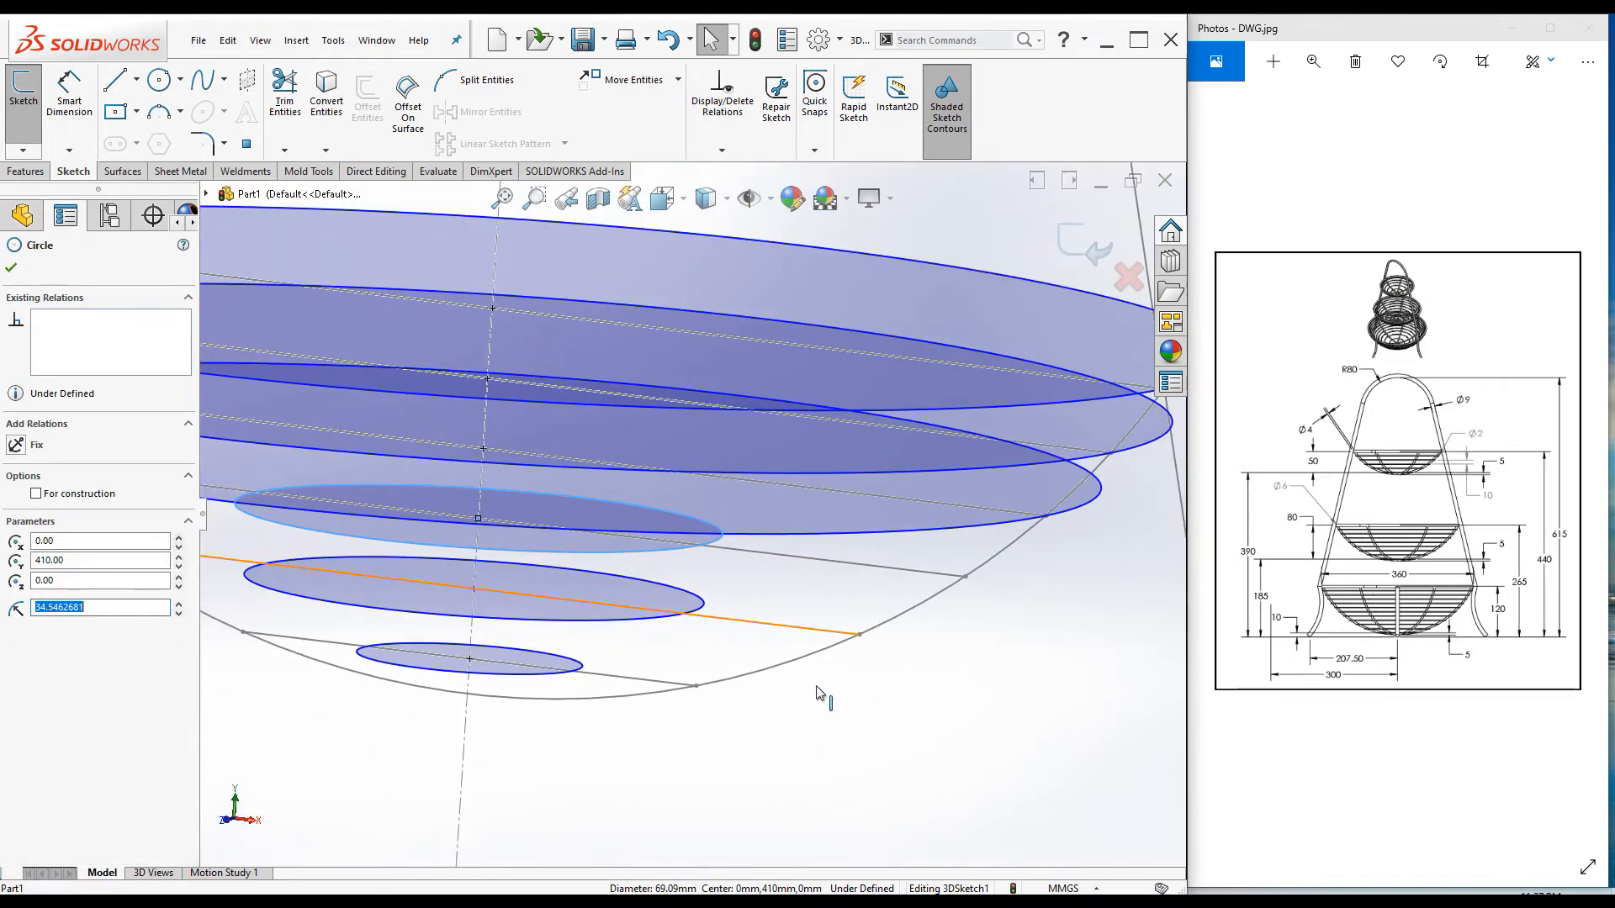
Step: Add coincident relations tying the upper basket's fourth and fifth circles from the rim to the matching guide-line endpoints on the profile arc
{"action": "scroll", "coordinate": [941, 595], "scroll_direction": "down", "scroll_amount": 3}
{"action": "left_click", "coordinate": [952, 533], "text": "ctrl"}
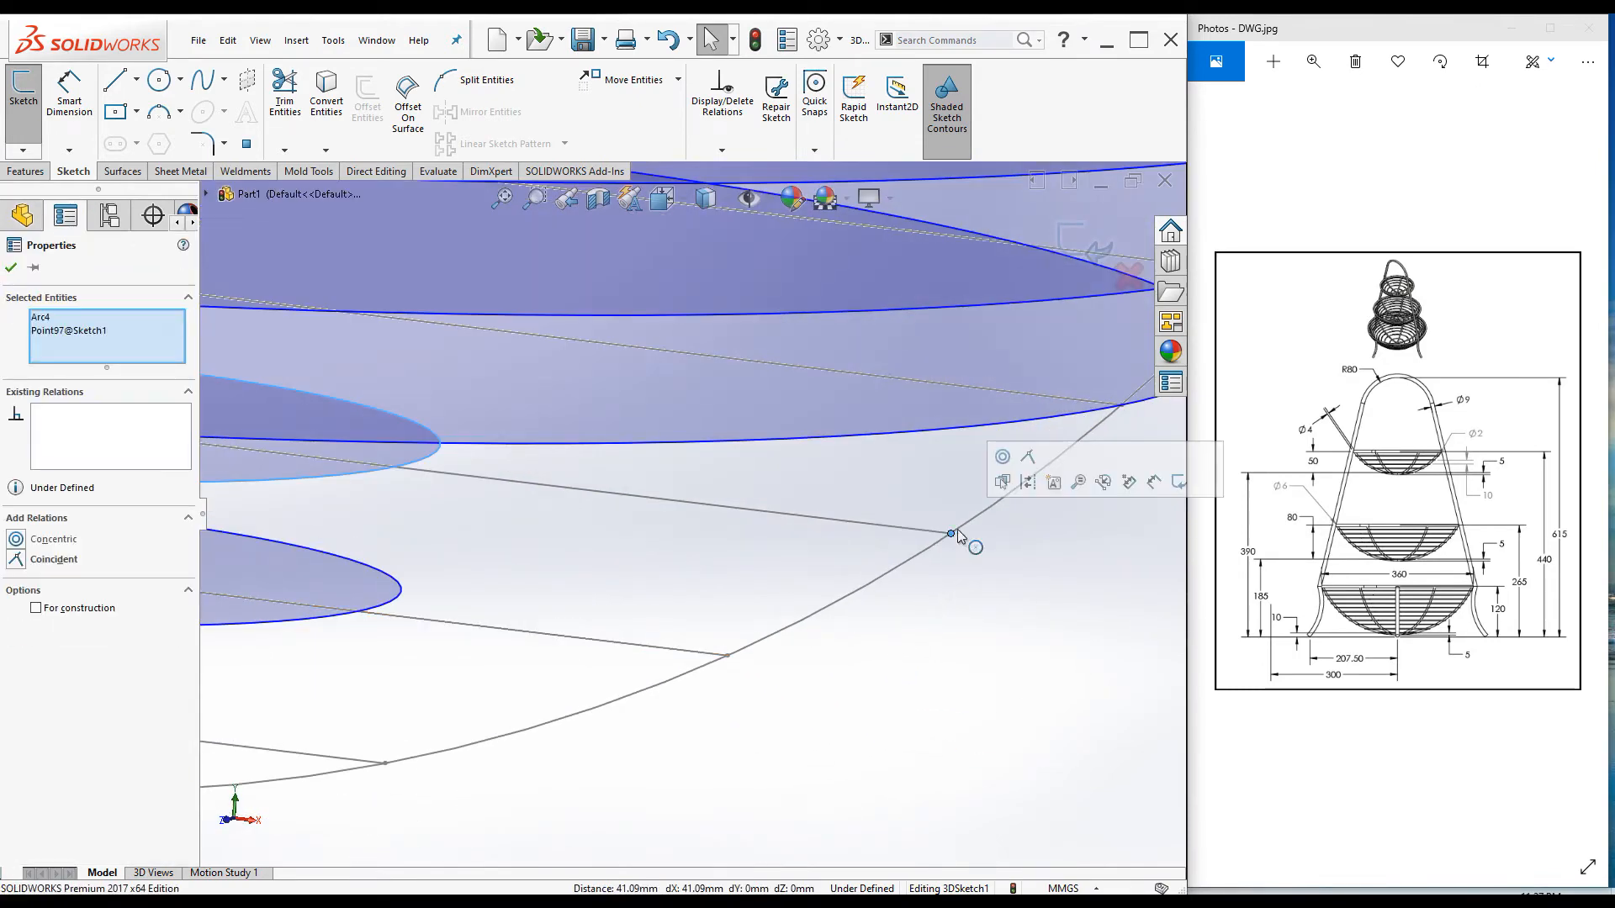
{"action": "left_click", "coordinate": [1028, 471]}
{"action": "scroll", "coordinate": [955, 648], "scroll_direction": "up", "scroll_amount": 2}
{"action": "scroll", "coordinate": [534, 551], "scroll_direction": "down", "scroll_amount": 3}
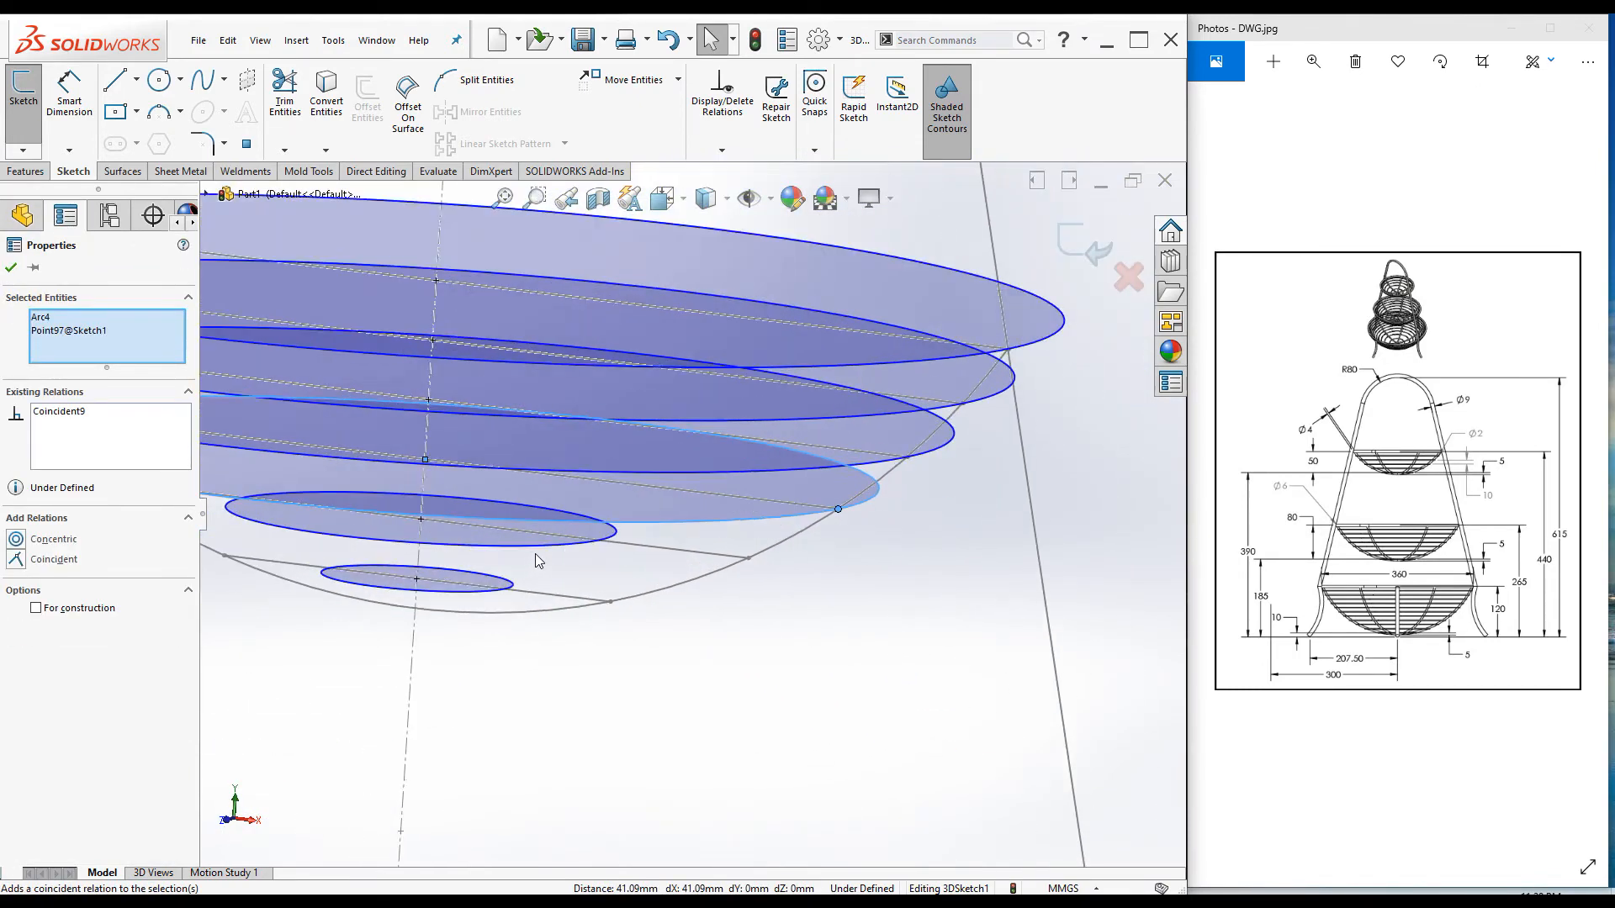
{"action": "left_click", "coordinate": [538, 536]}
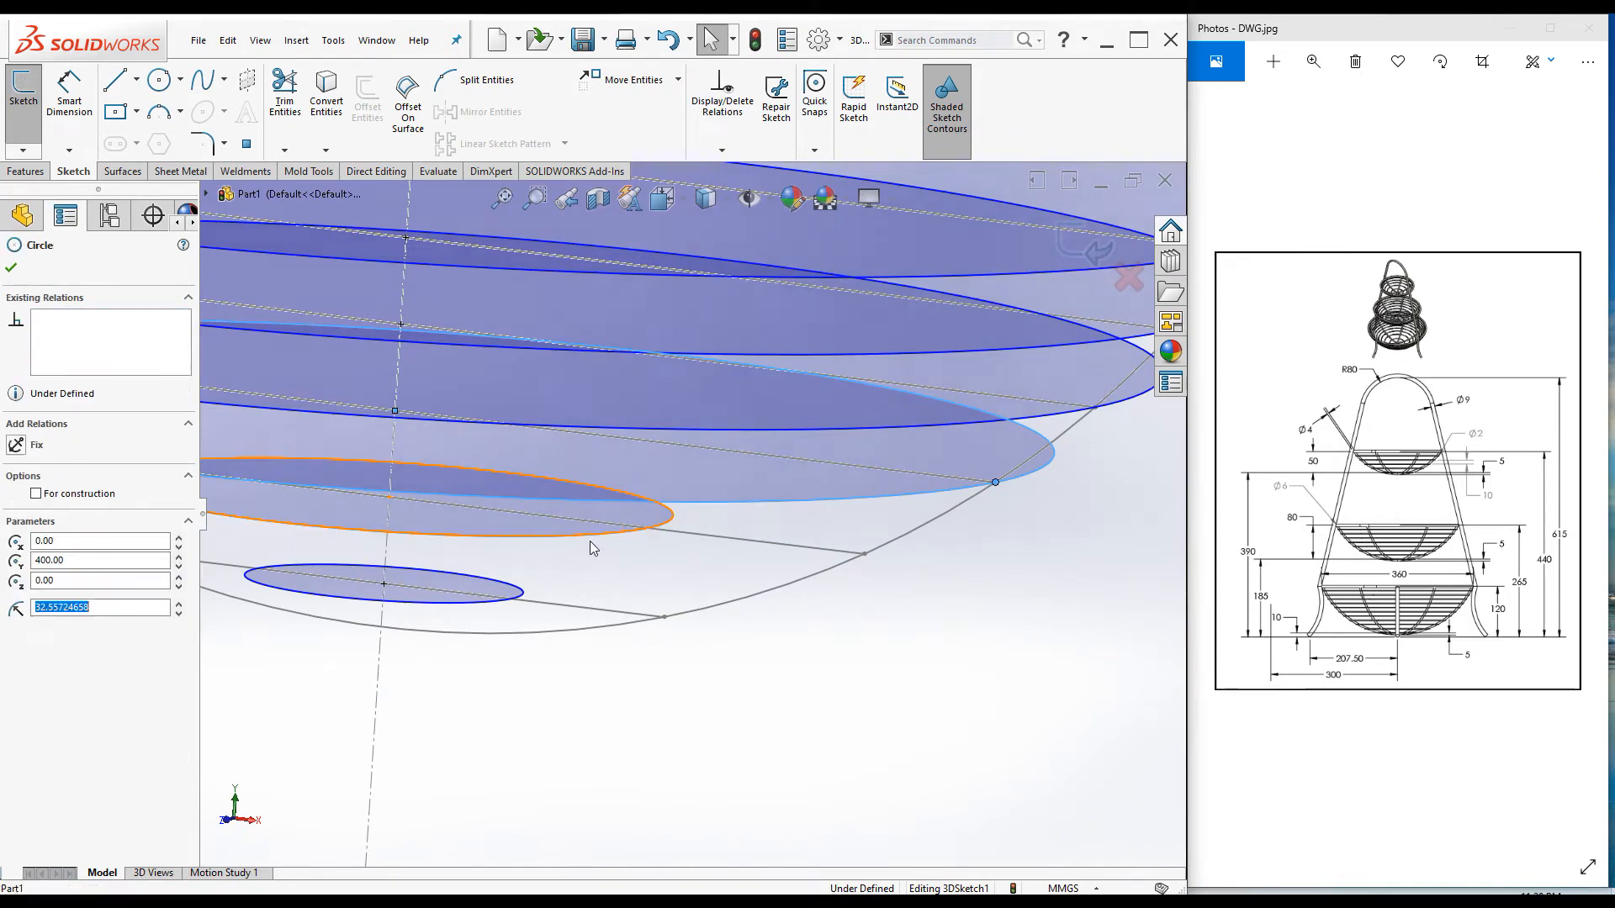
{"action": "left_click", "coordinate": [865, 554], "text": "ctrl"}
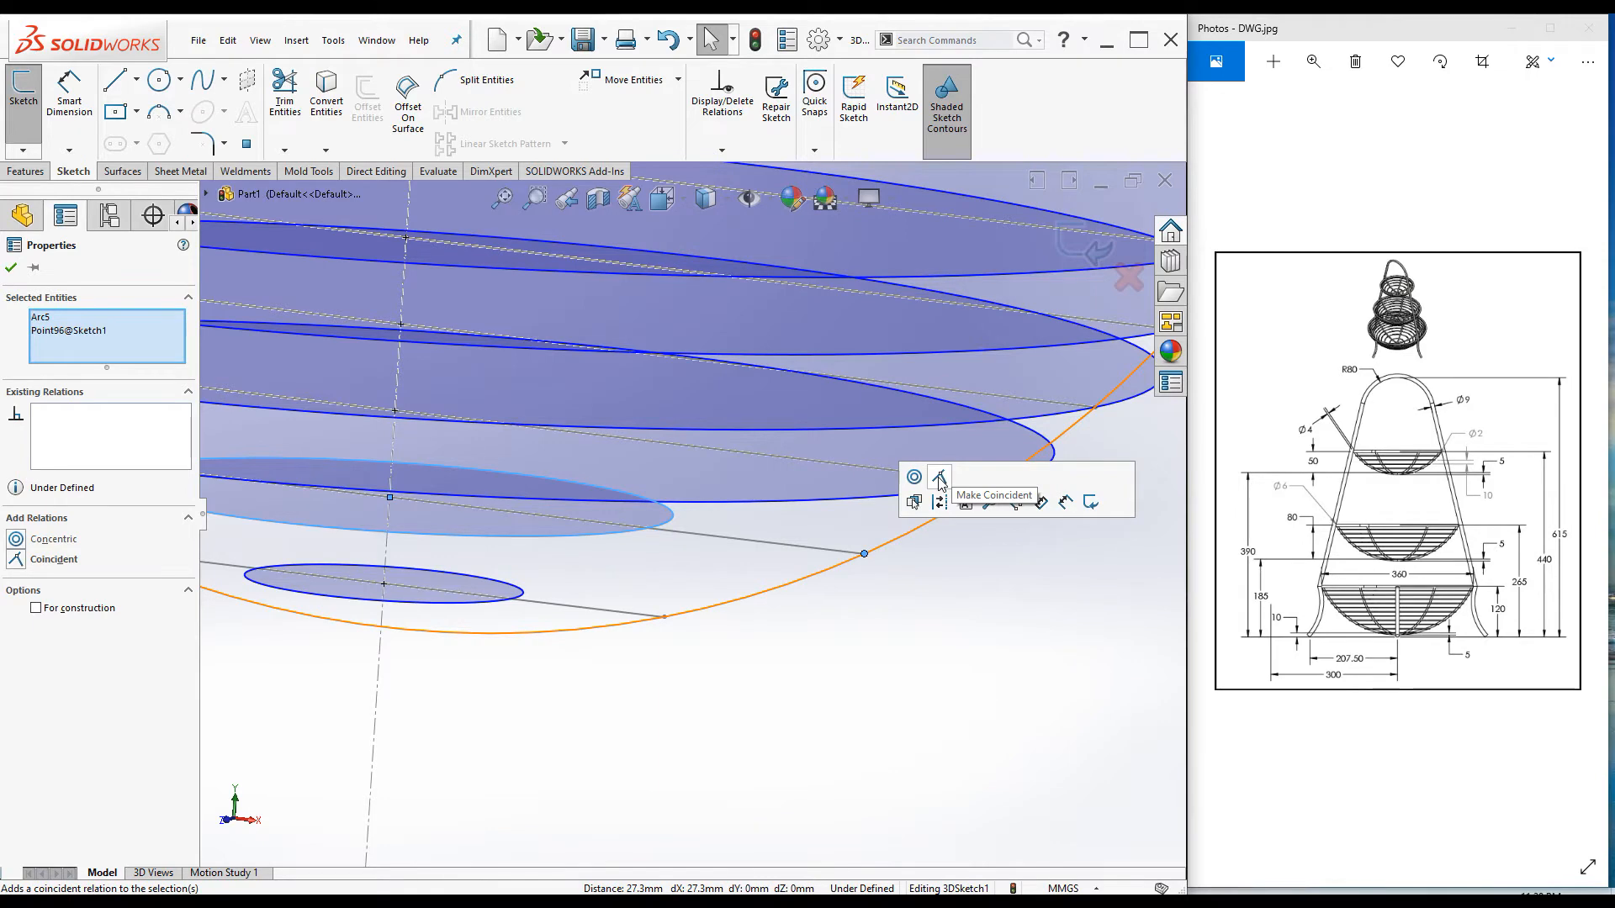
{"action": "left_click", "coordinate": [939, 477]}
{"action": "middle_click_drag", "start_coordinate": [526, 633], "coordinate": [502, 607]}
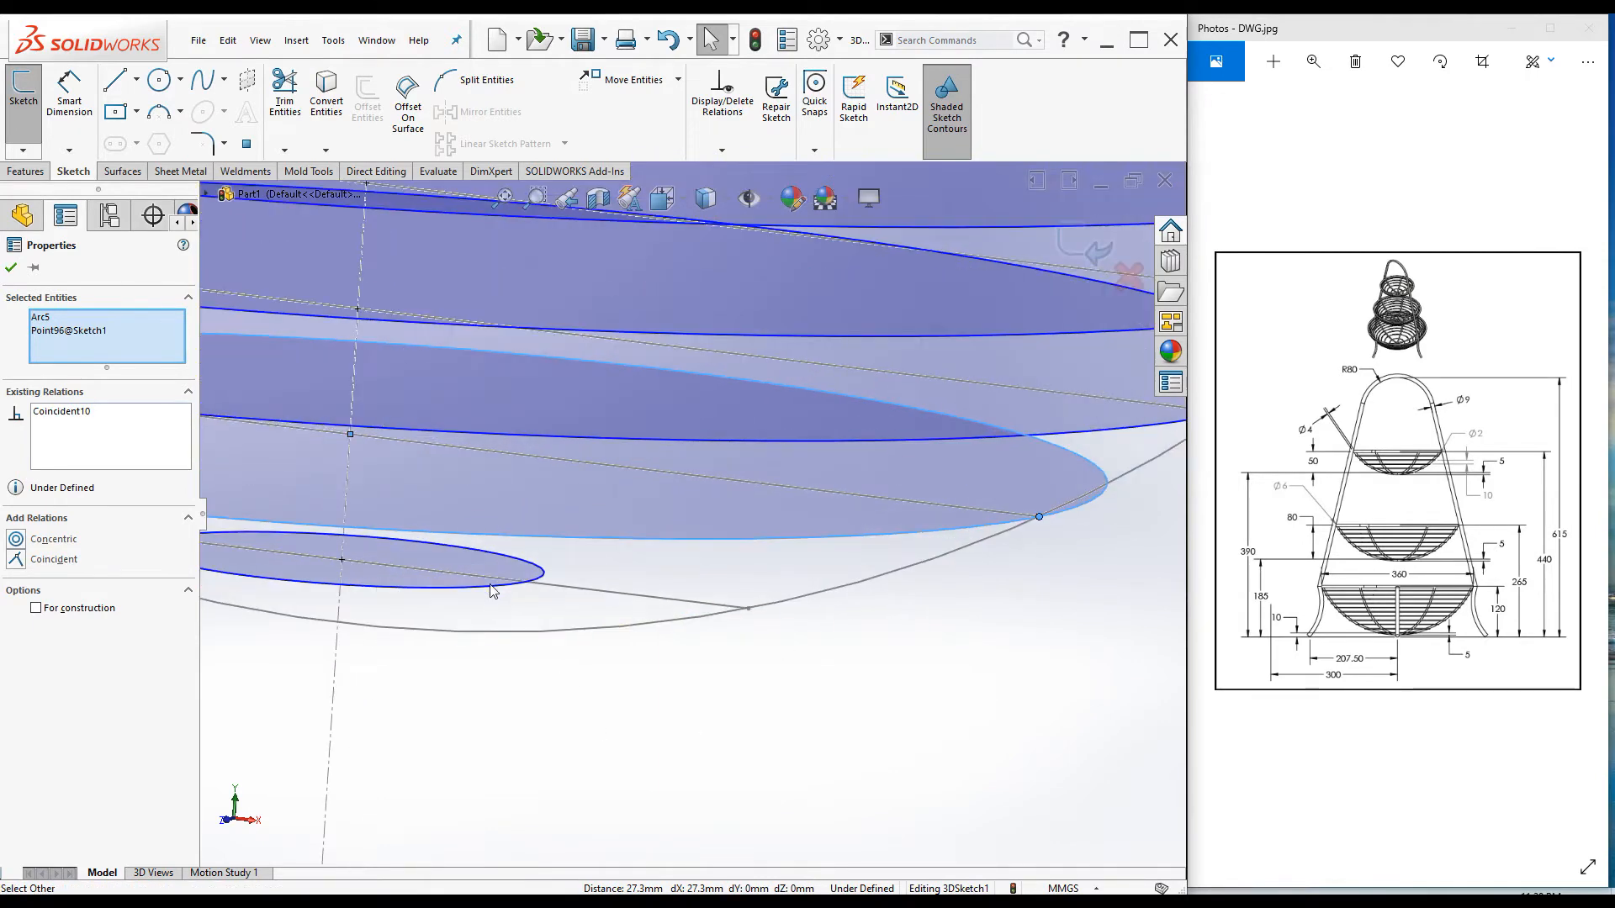
Step: Make the upper basket's lowest circle coincident with the lowest guide-line endpoint and return to the isometric view
{"action": "left_click", "coordinate": [505, 588]}
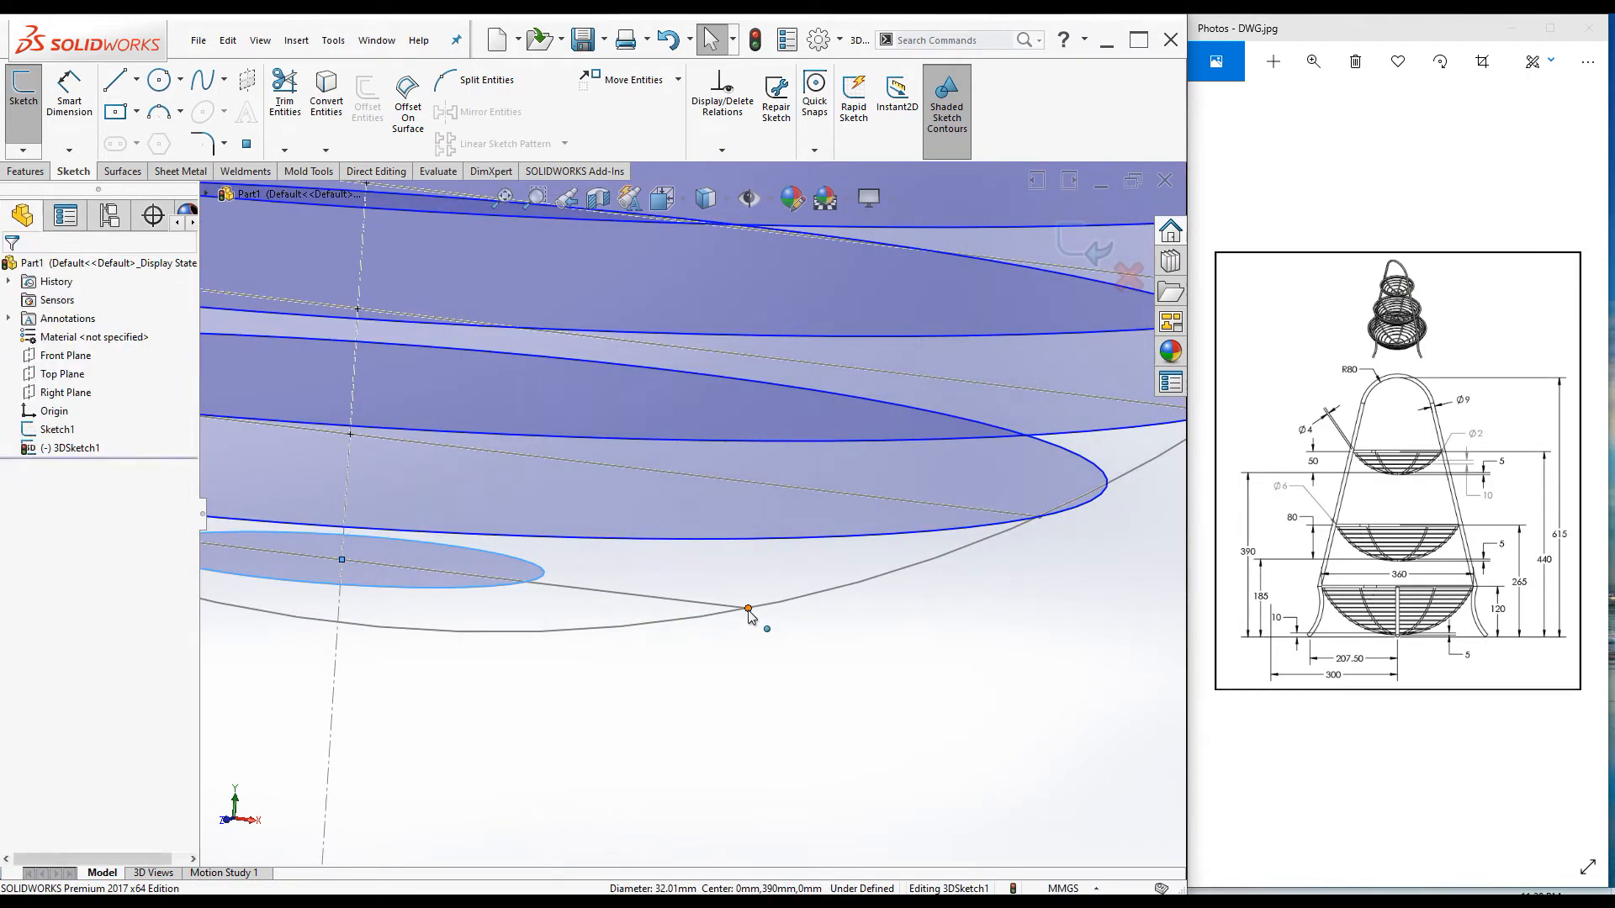
{"action": "left_click", "coordinate": [689, 619]}
{"action": "left_click", "coordinate": [747, 608], "text": "ctrl"}
{"action": "left_click", "coordinate": [823, 537]}
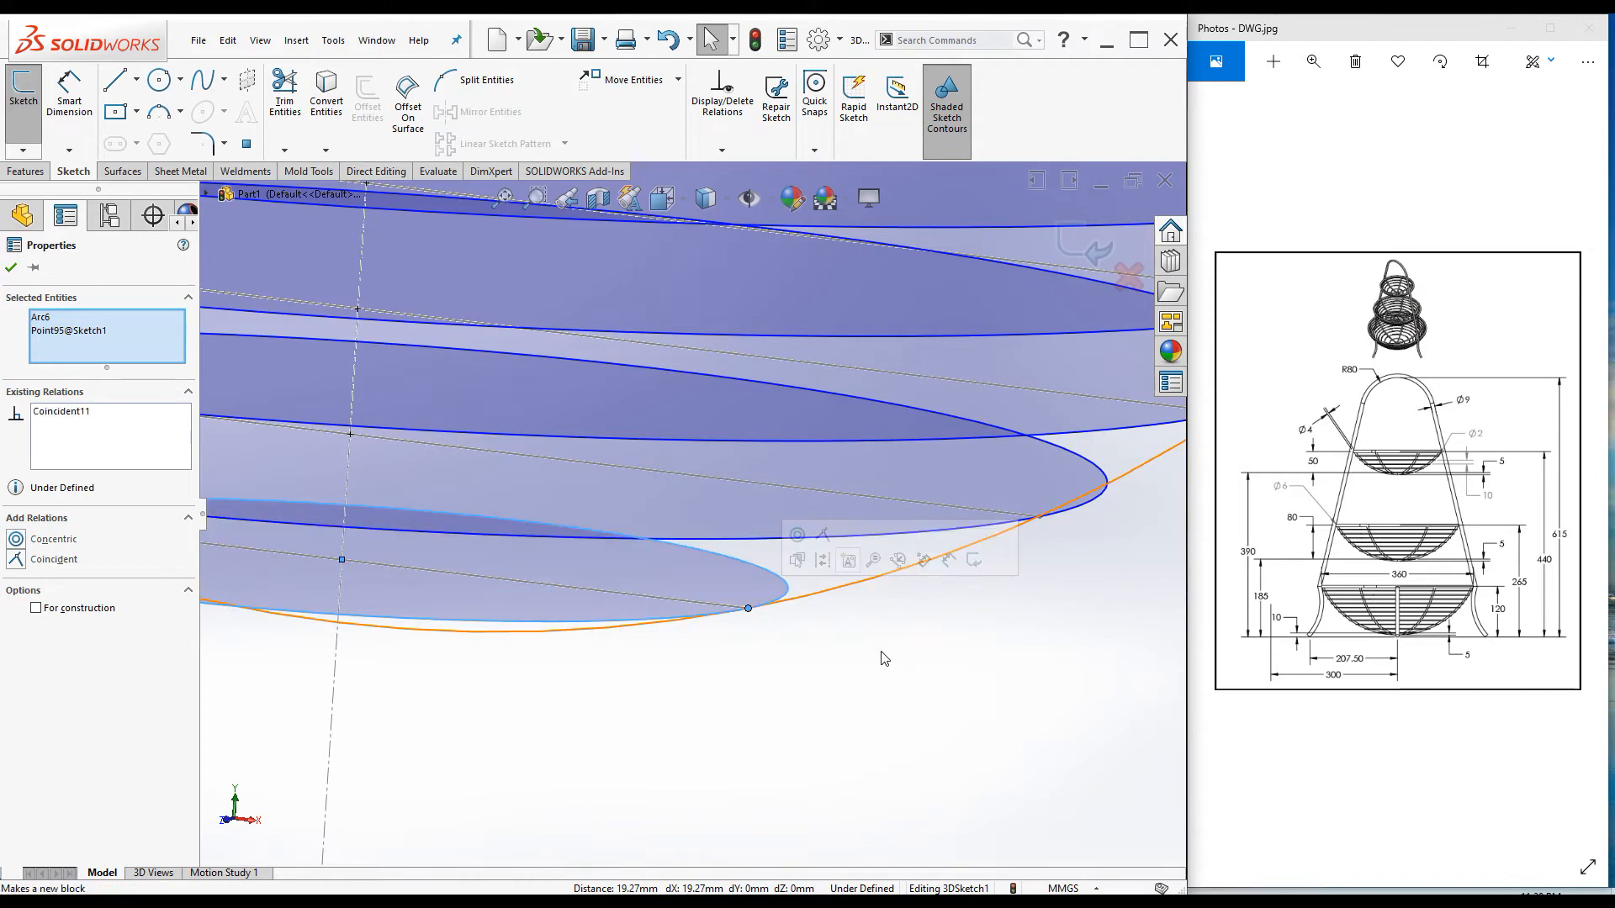
{"action": "left_click", "coordinate": [11, 269]}
{"action": "key", "text": "ctrl+7"}
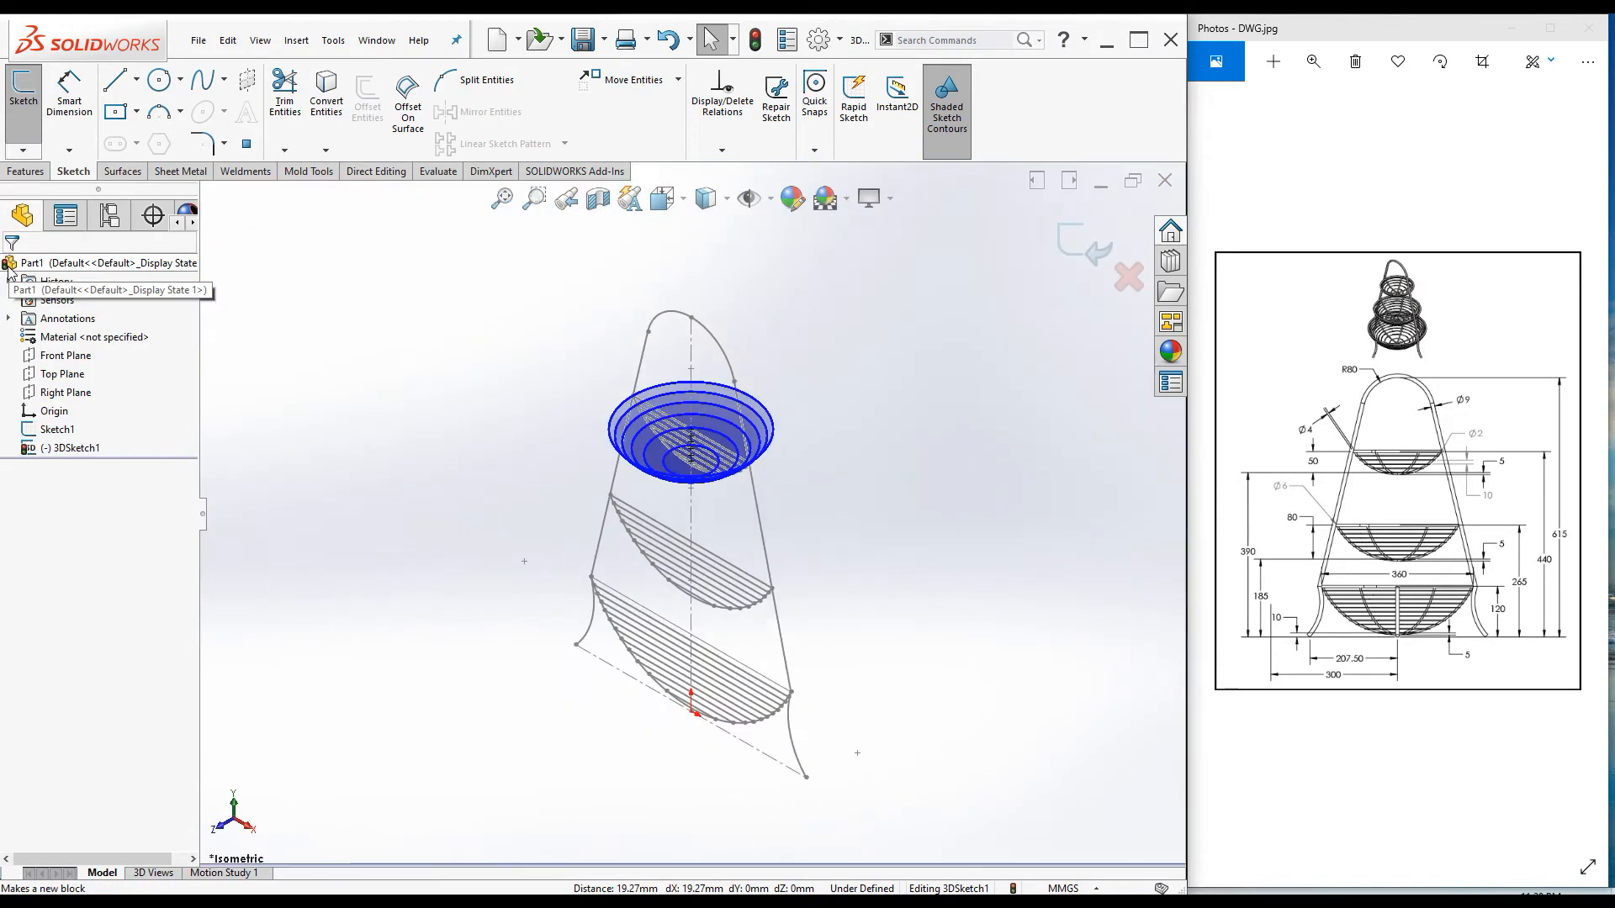
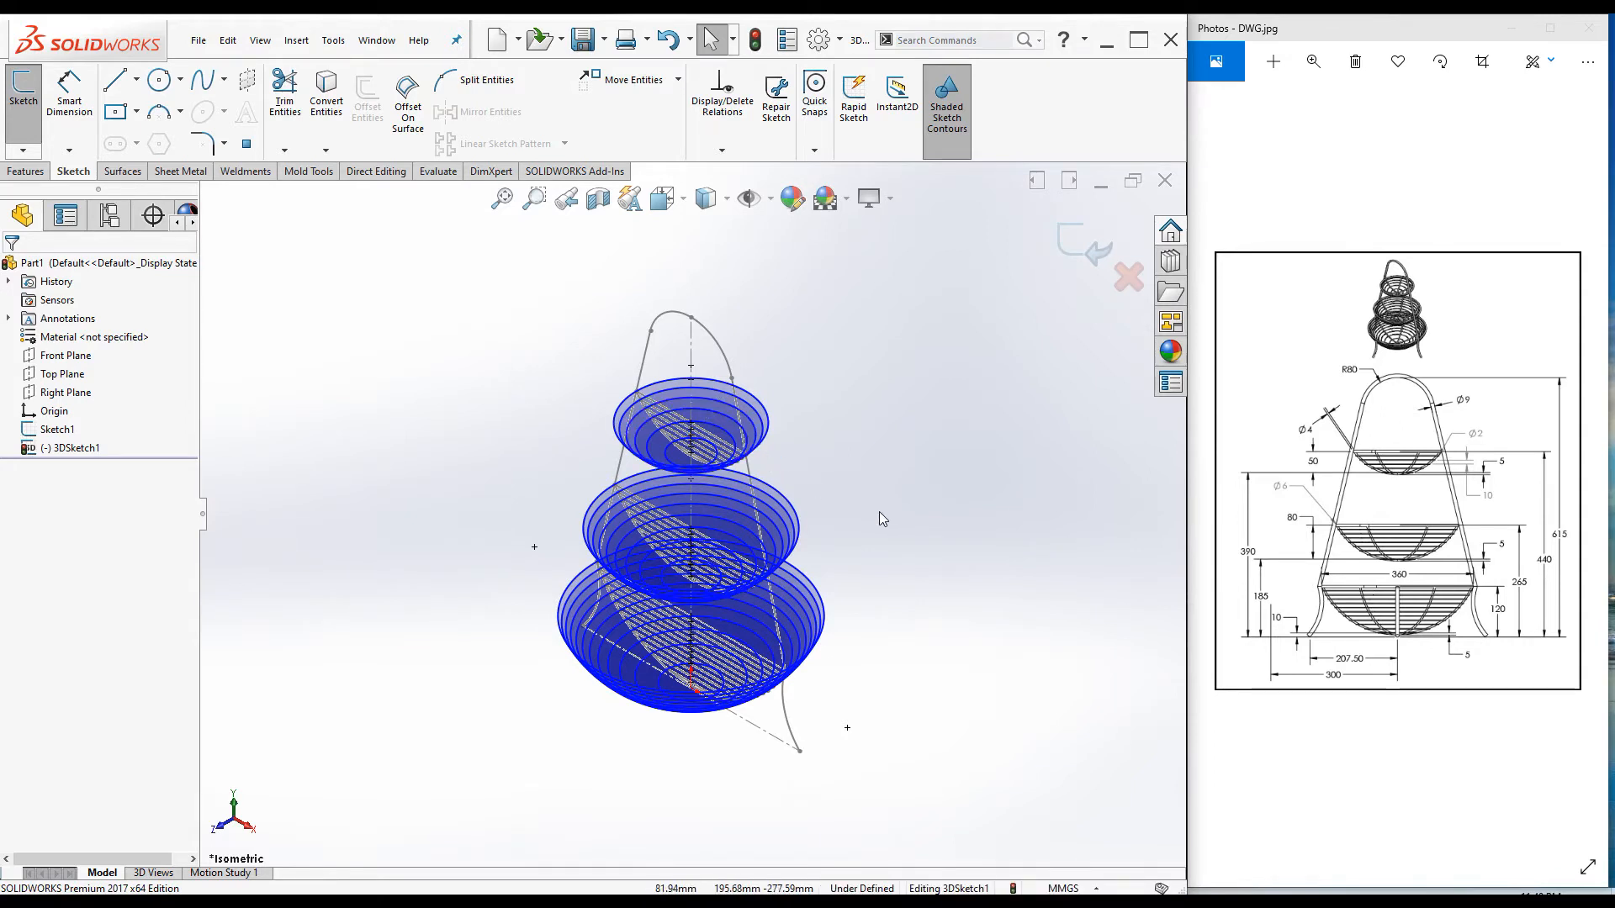
Step: Use Split Entities to split the upper basket's rim circle and the two circles below it, each at two nearby points
{"action": "left_click", "coordinate": [454, 84]}
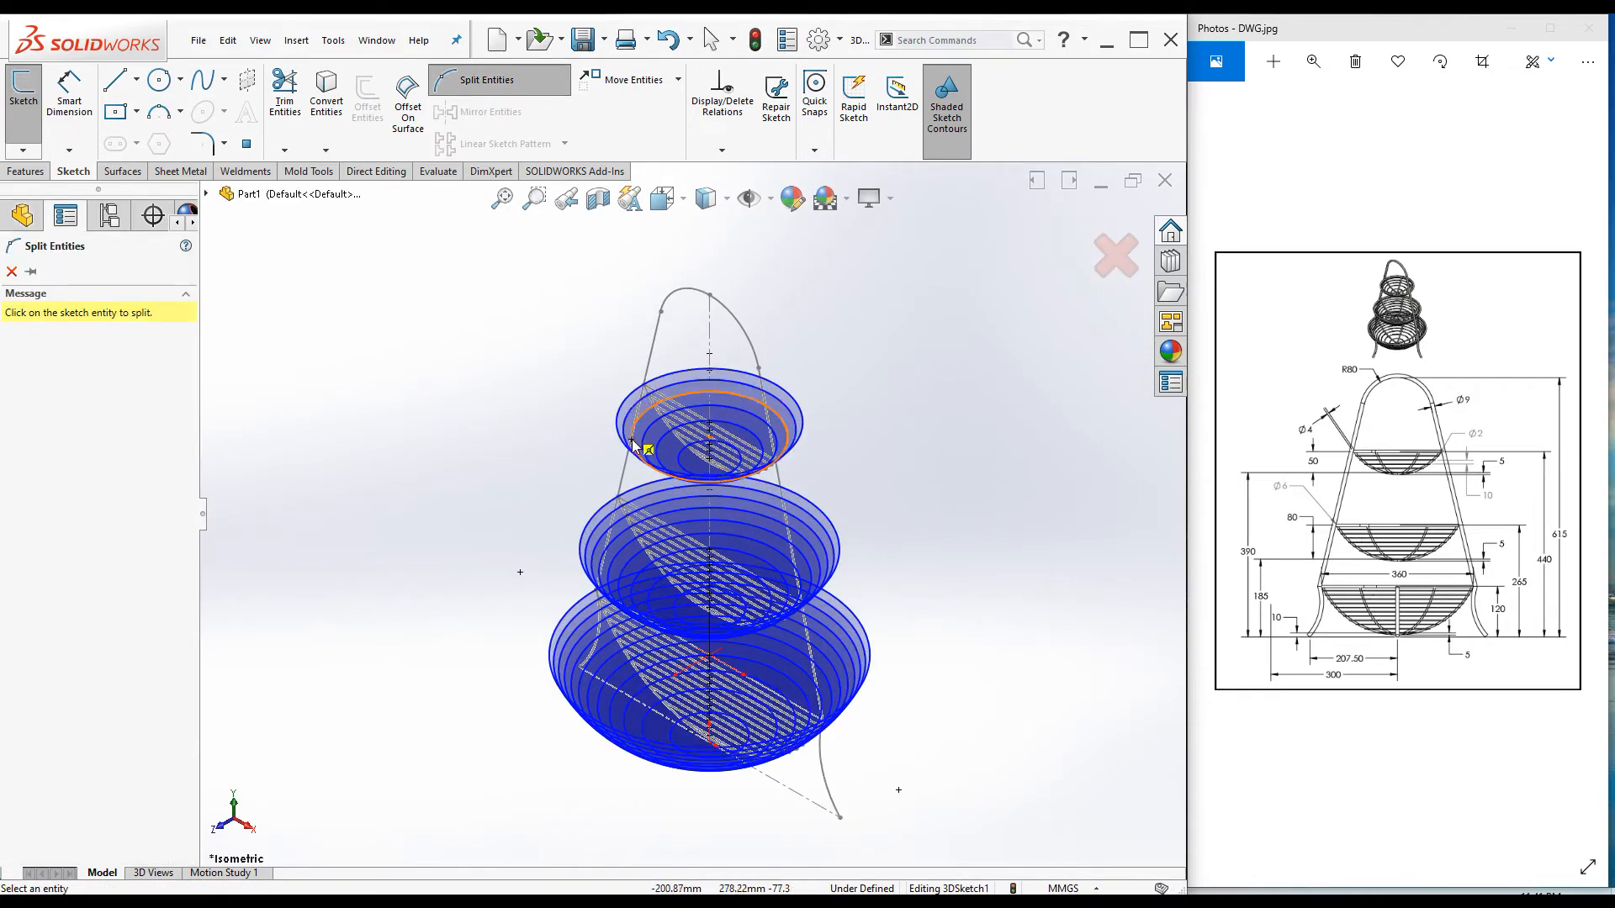
{"action": "scroll", "coordinate": [632, 435], "scroll_direction": "down", "scroll_amount": 5}
{"action": "left_click", "coordinate": [610, 429]}
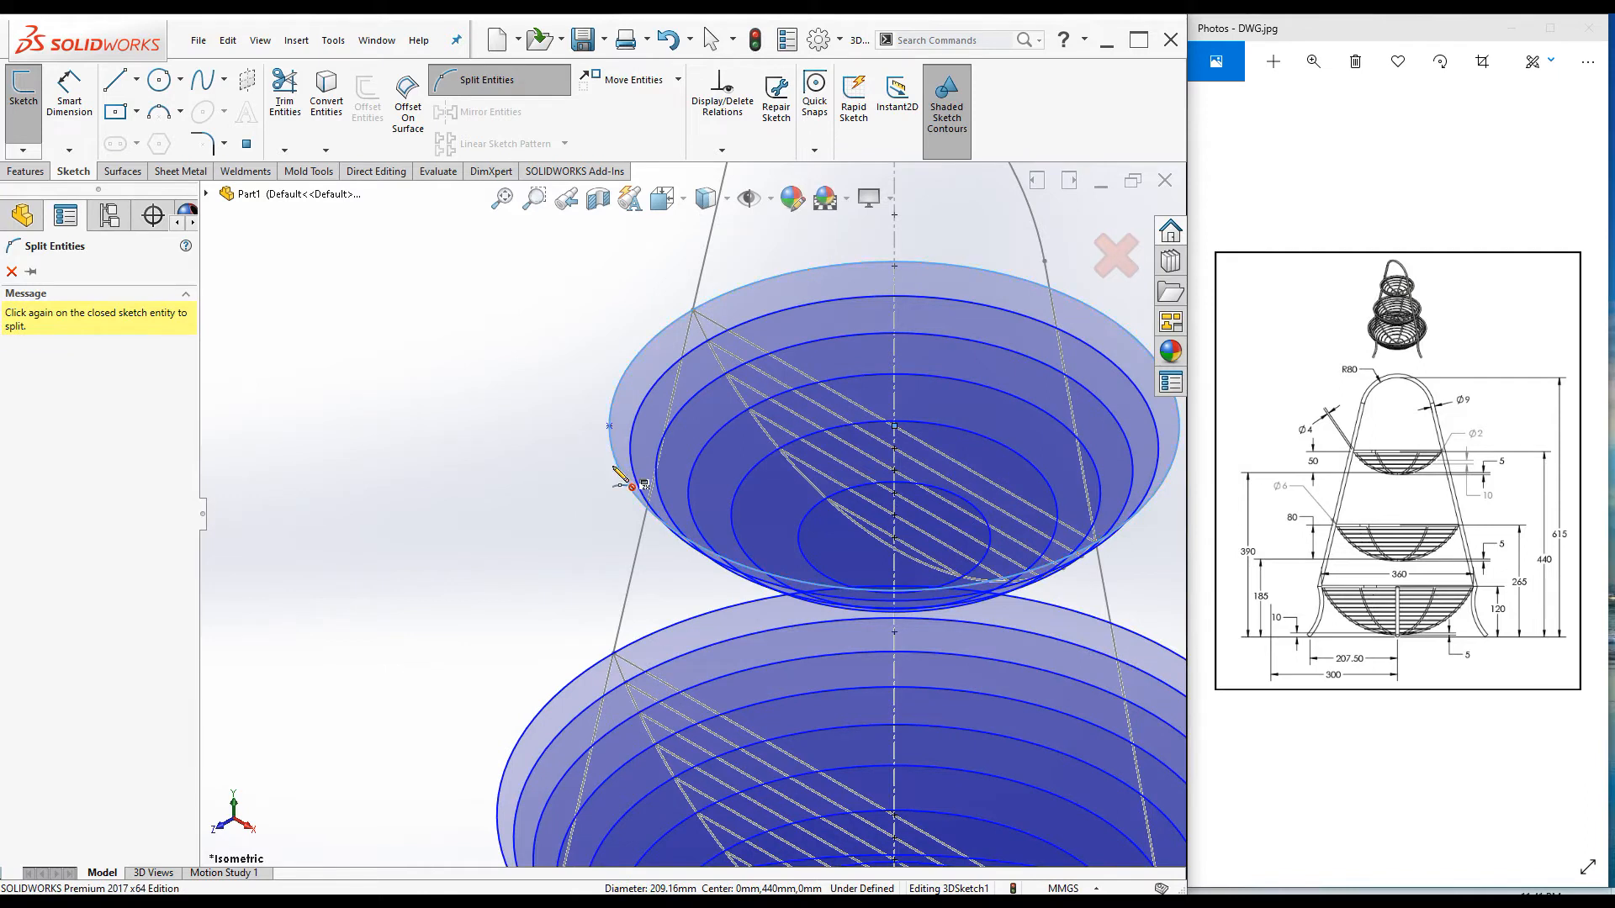
{"action": "left_click", "coordinate": [620, 472]}
{"action": "left_click", "coordinate": [630, 443]}
{"action": "left_click", "coordinate": [634, 478]}
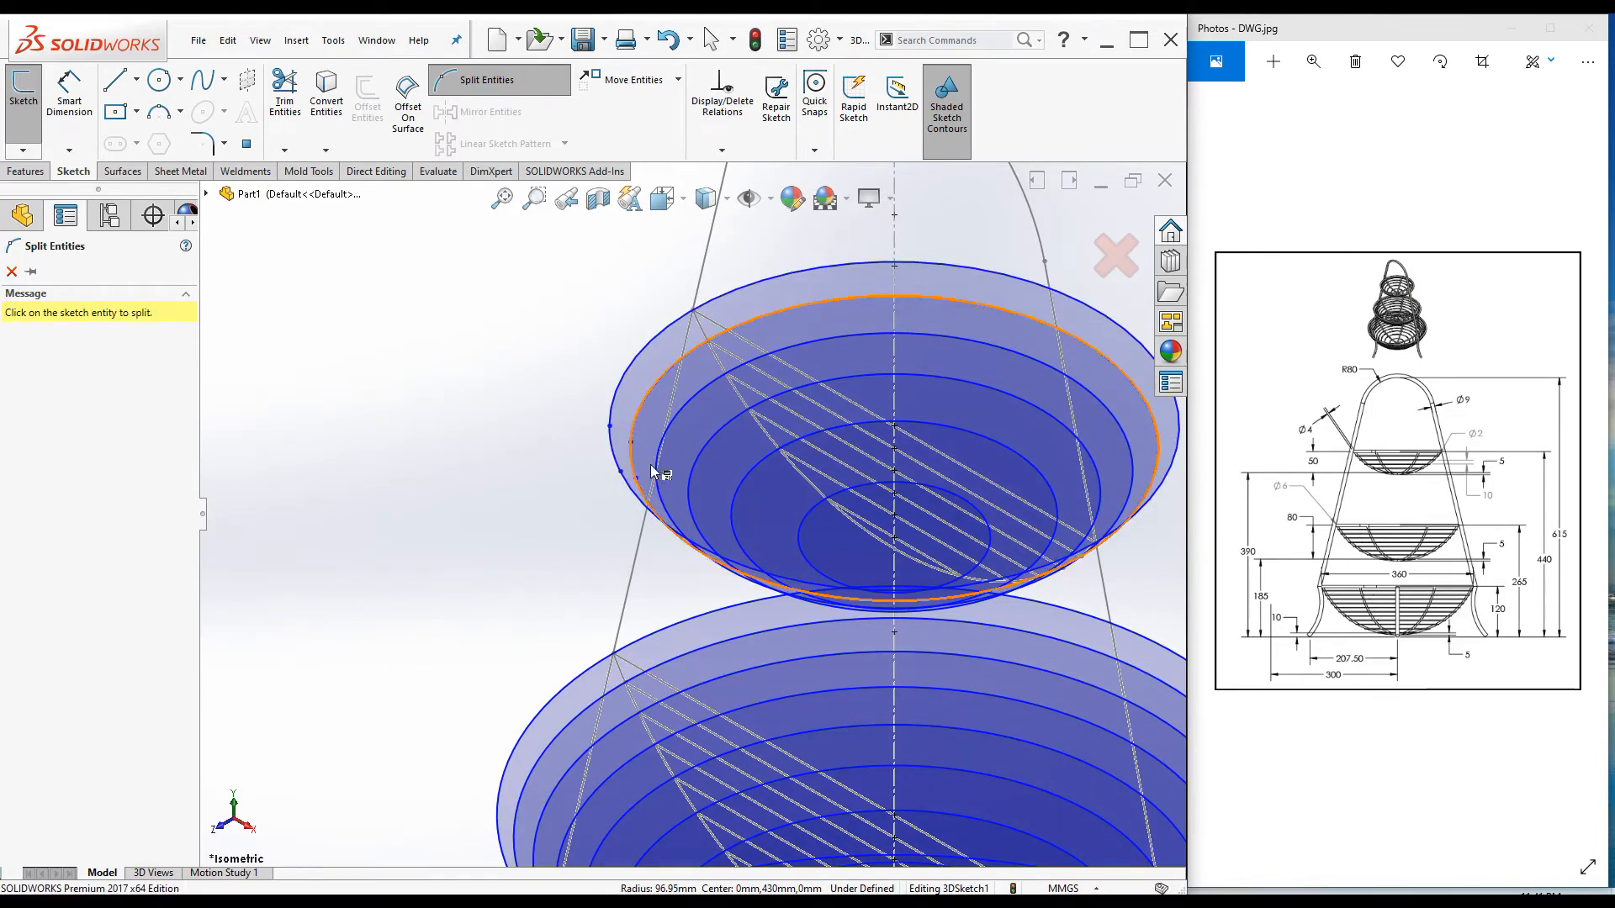
{"action": "left_click", "coordinate": [656, 485]}
{"action": "left_click", "coordinate": [661, 499]}
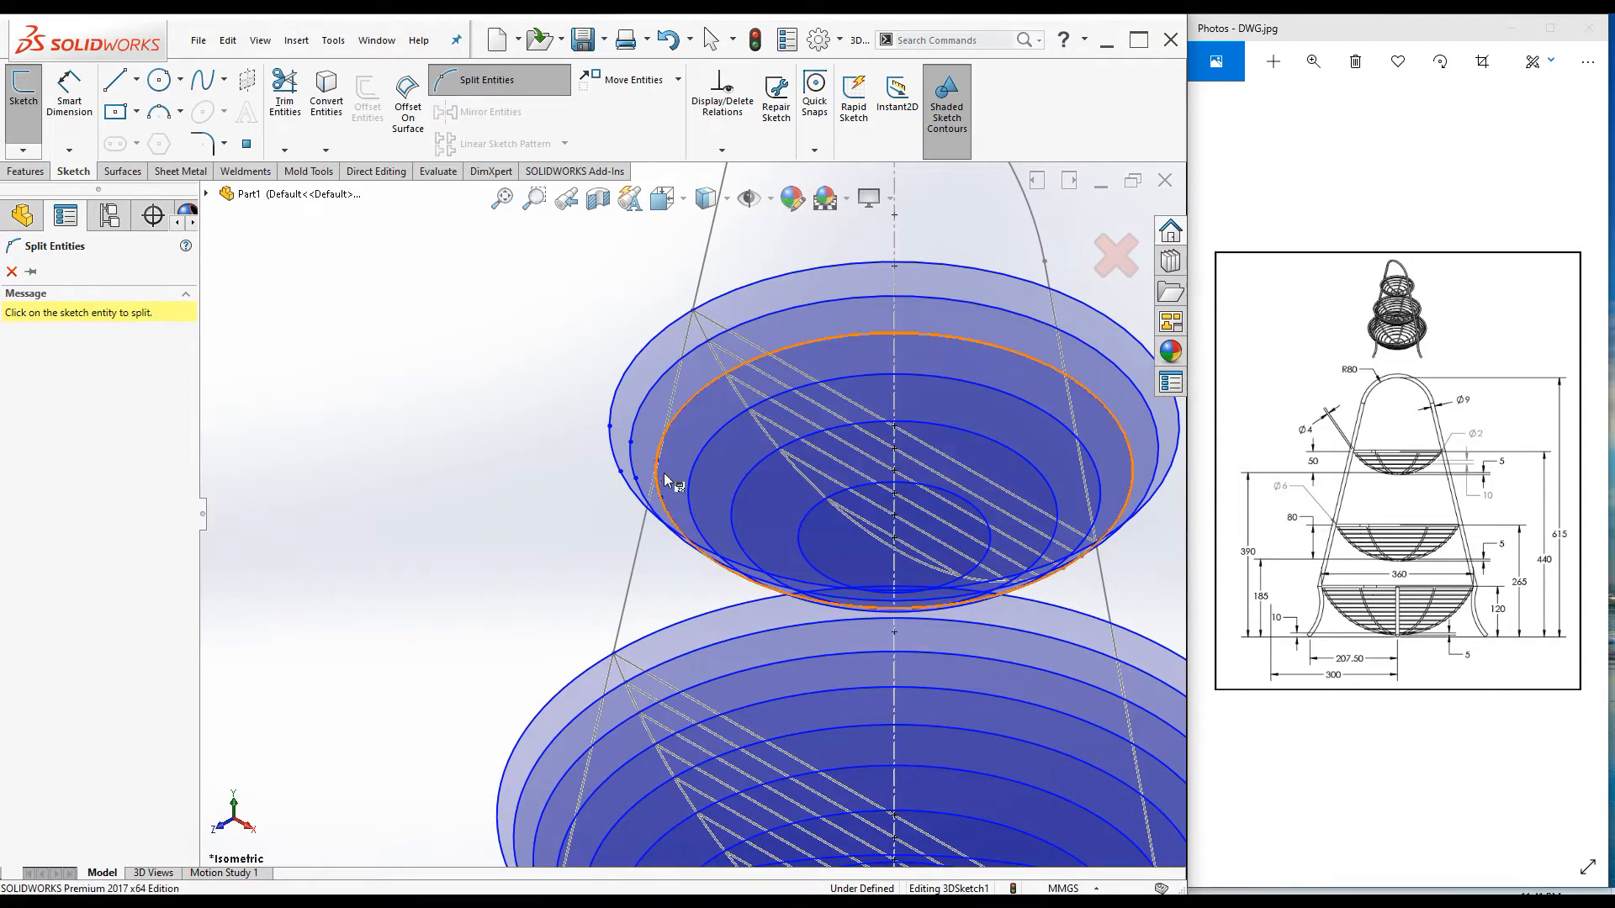
Step: Split the three lowest circles of the upper basket, each at two nearby points aligned with the existing splits
{"action": "left_click", "coordinate": [690, 473]}
{"action": "left_click", "coordinate": [691, 505]}
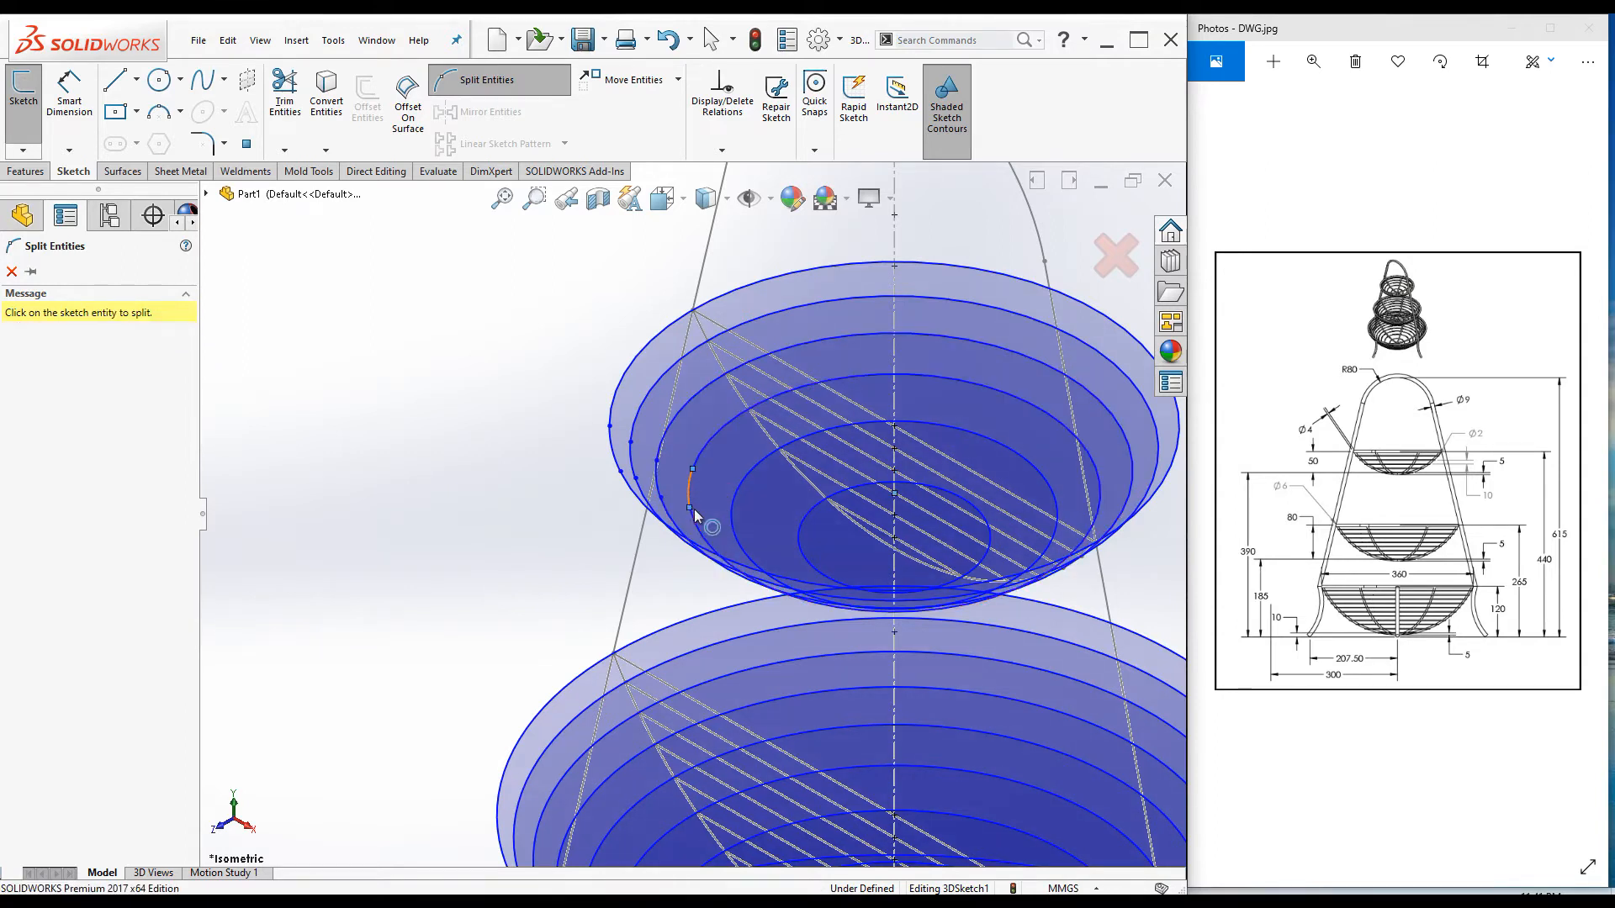
{"action": "left_click", "coordinate": [735, 495]}
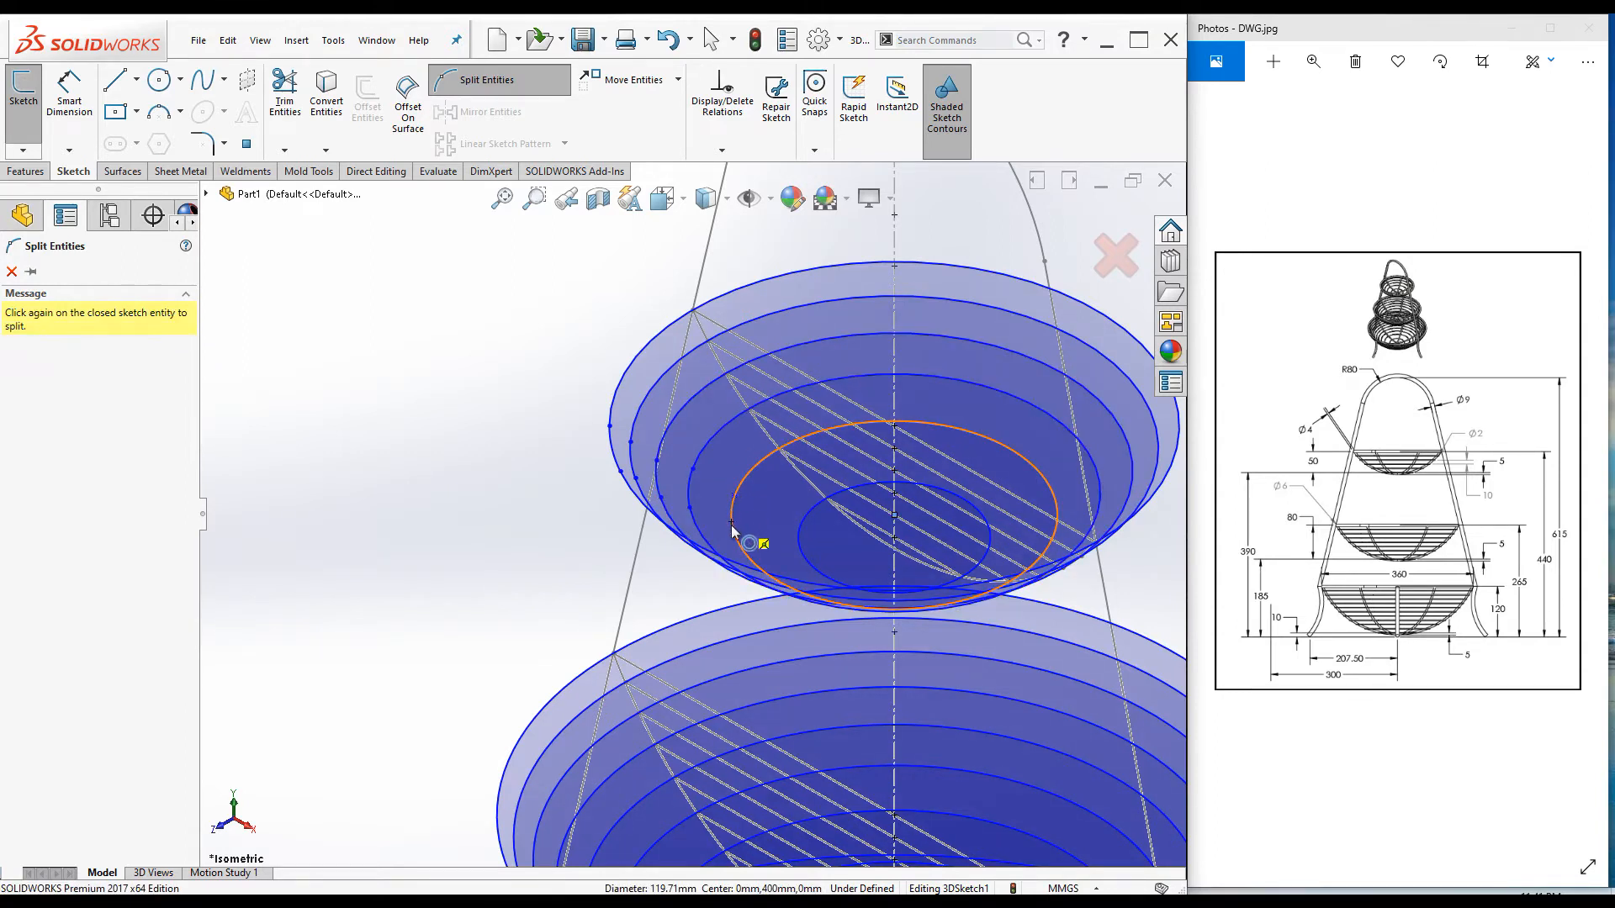
{"action": "left_click", "coordinate": [734, 536]}
{"action": "left_click", "coordinate": [803, 525]}
{"action": "left_click", "coordinate": [806, 559]}
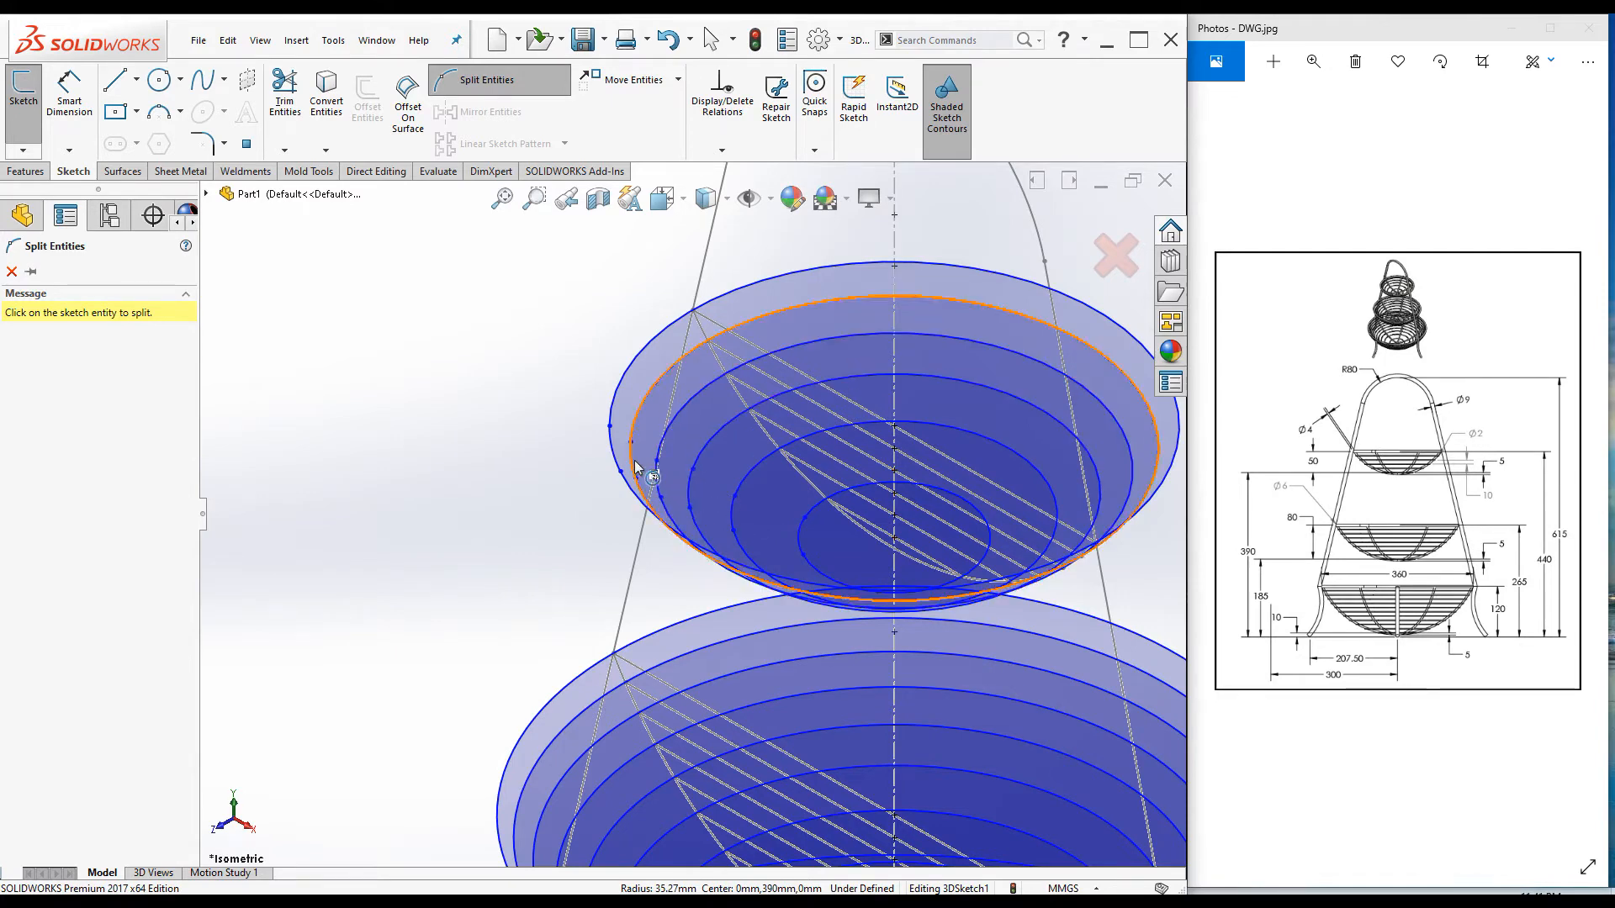
Step: Split the middle basket's rim circle and the two circles directly below it, each at two nearby points
{"action": "scroll", "coordinate": [580, 421], "scroll_direction": "up", "scroll_amount": 6}
{"action": "scroll", "coordinate": [745, 680], "scroll_direction": "down", "scroll_amount": 4}
{"action": "mouse_move", "coordinate": [459, 501]}
{"action": "middle_mouse_down"}
{"action": "mouse_move", "coordinate": [415, 504]}
{"action": "mouse_move", "coordinate": [422, 533]}
{"action": "mouse_move", "coordinate": [496, 466]}
{"action": "mouse_move", "coordinate": [436, 480]}
{"action": "mouse_move", "coordinate": [391, 517]}
{"action": "mouse_move", "coordinate": [458, 530]}
{"action": "middle_mouse_up"}
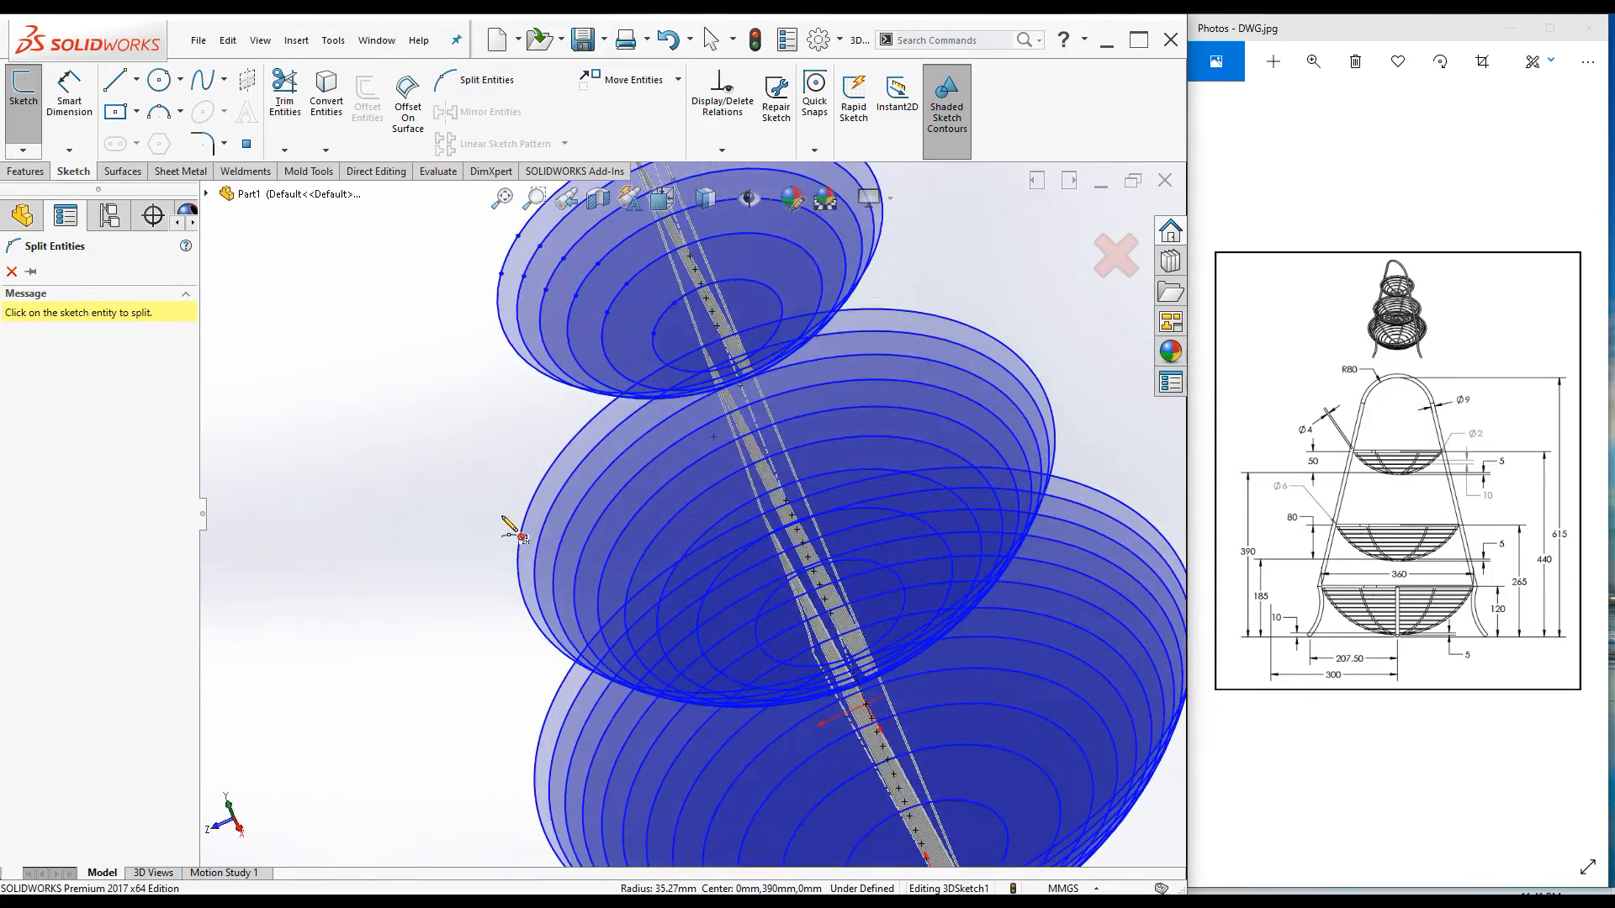
{"action": "left_click", "coordinate": [518, 538]}
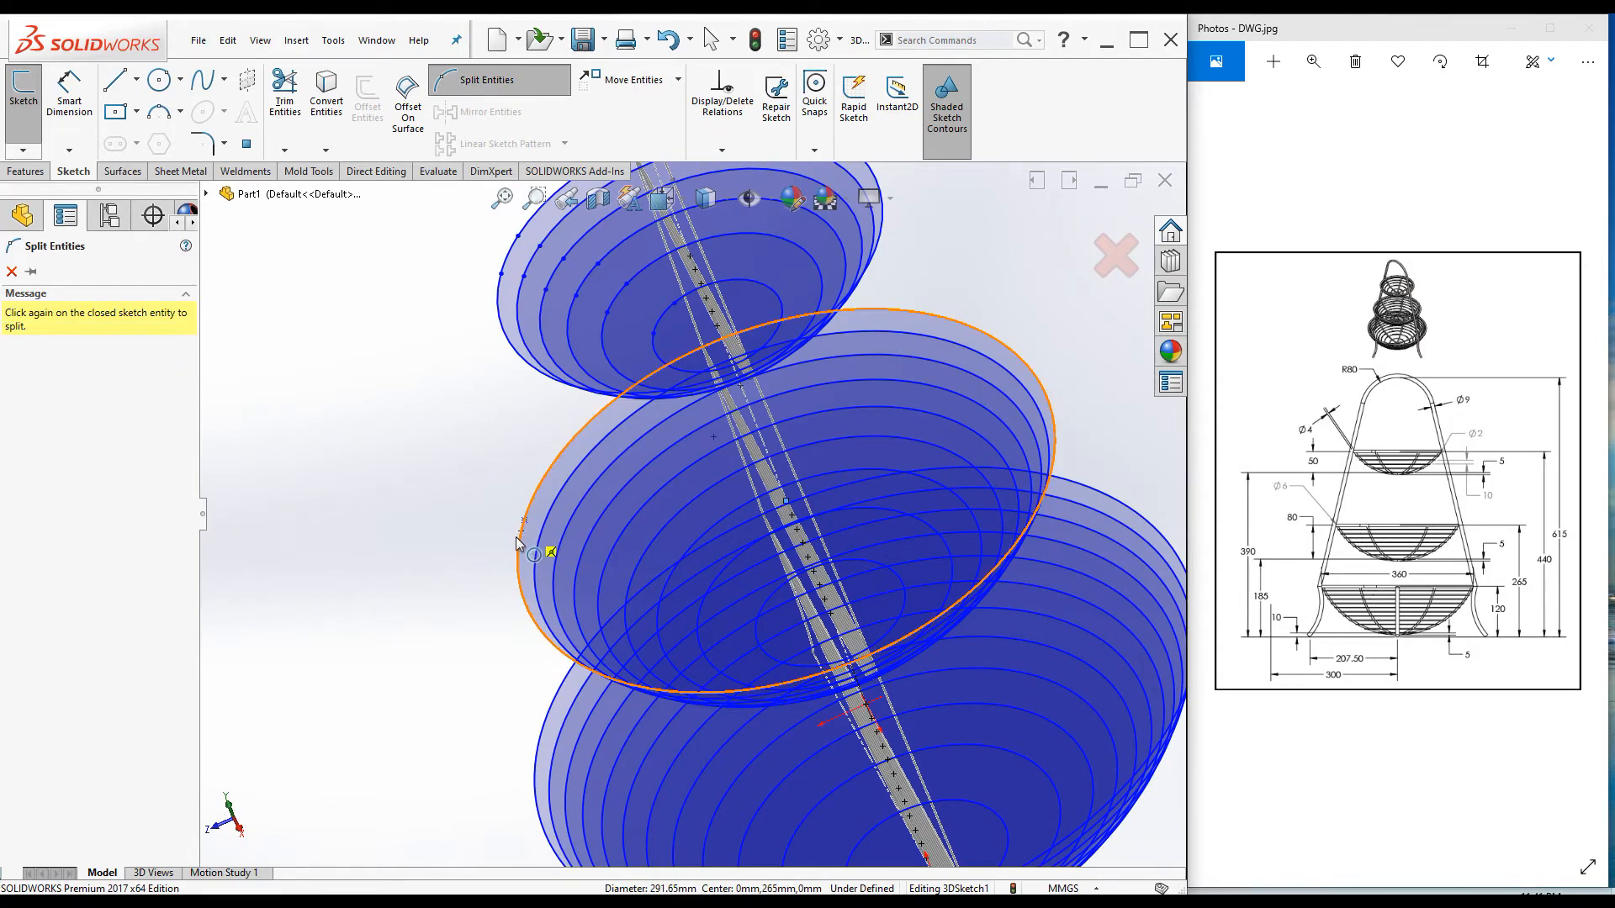
{"action": "left_click", "coordinate": [523, 555]}
{"action": "left_click", "coordinate": [540, 538]}
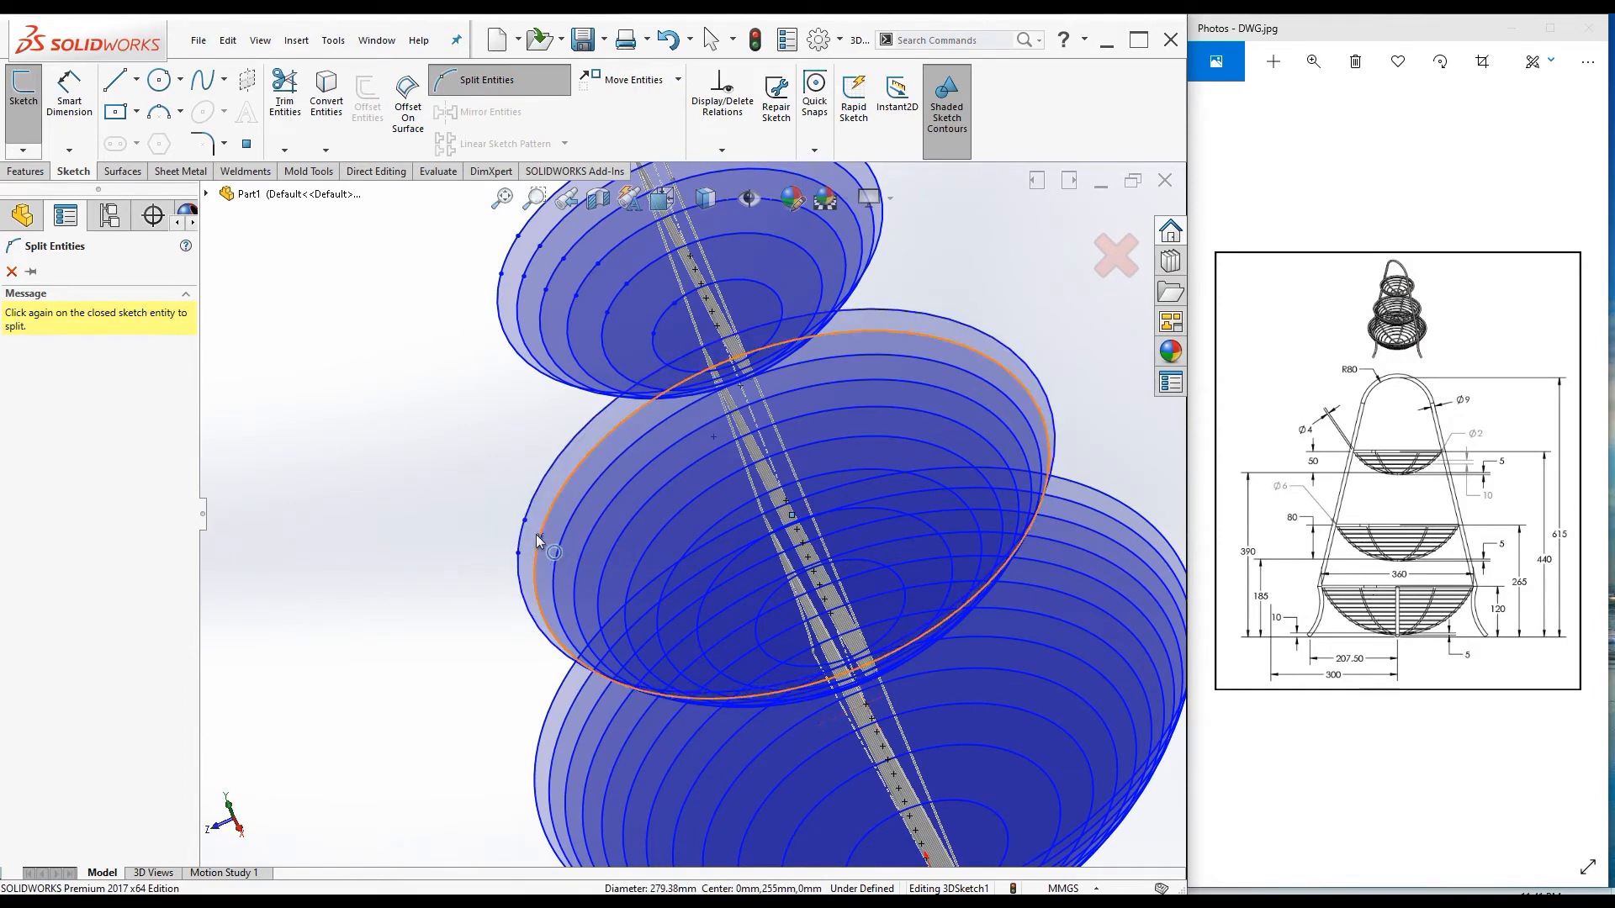
{"action": "left_click", "coordinate": [553, 579]}
Step: Split the fourth, fifth and sixth circles from the middle basket's rim, each at two nearby points
{"action": "left_click", "coordinate": [582, 548]}
{"action": "left_click", "coordinate": [577, 583]}
{"action": "left_click", "coordinate": [601, 568]}
{"action": "left_click", "coordinate": [602, 594]}
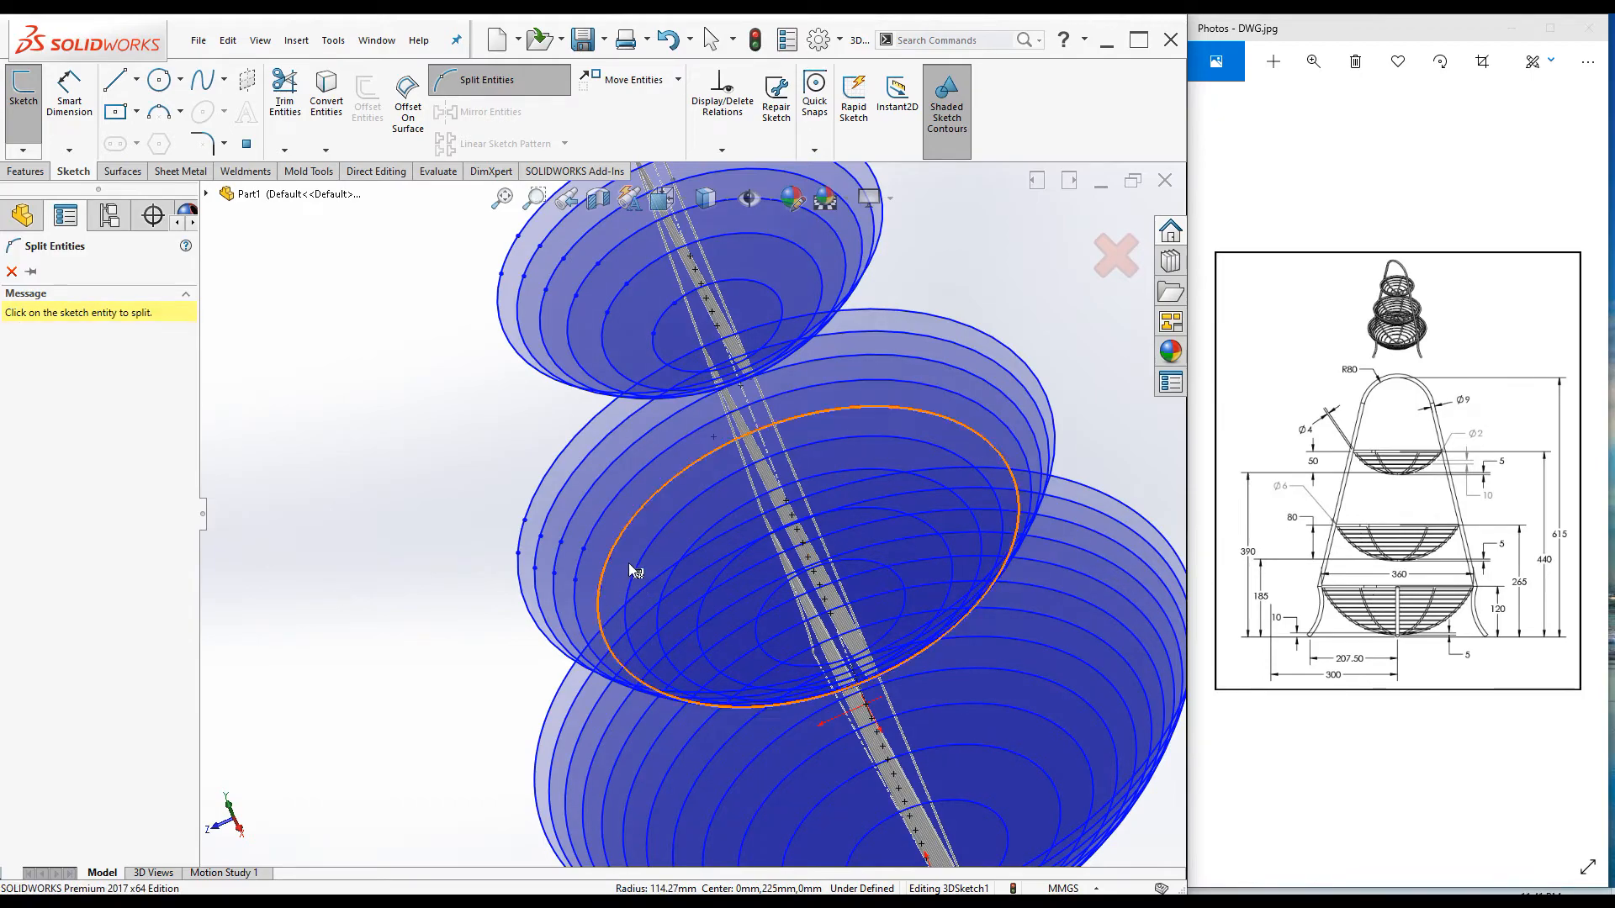
{"action": "left_click", "coordinate": [636, 566]}
{"action": "left_click", "coordinate": [627, 595]}
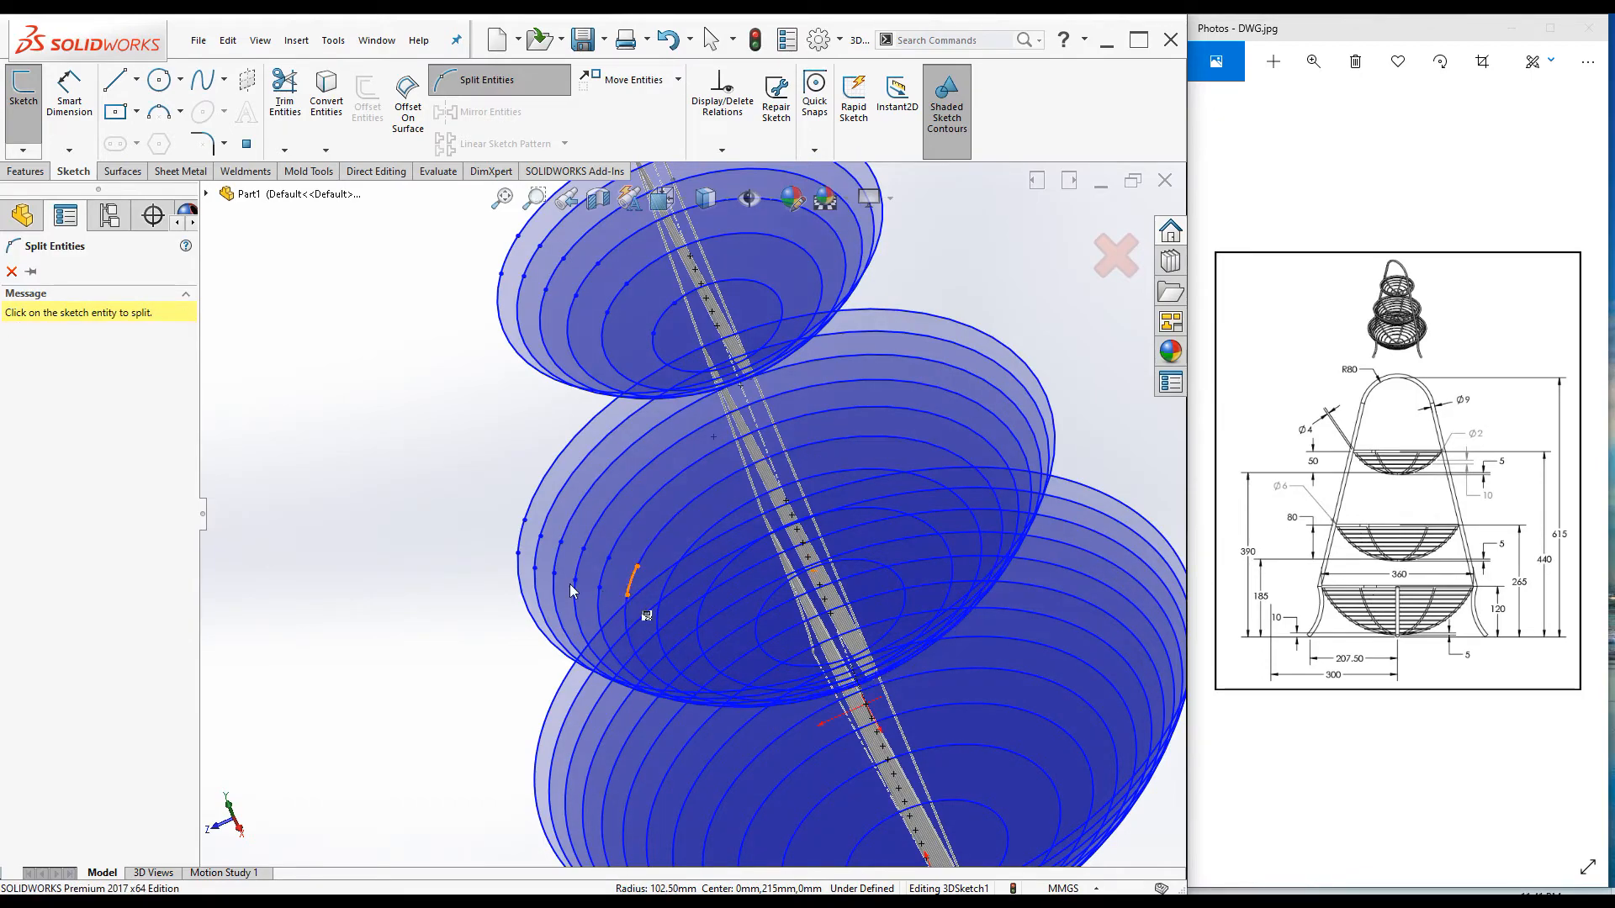
Step: Split the seventh and eighth circles from the middle basket's rim, each at two nearby points
{"action": "mouse_move", "coordinate": [456, 597]}
{"action": "middle_mouse_down"}
{"action": "mouse_move", "coordinate": [457, 566]}
{"action": "mouse_move", "coordinate": [620, 440]}
{"action": "mouse_move", "coordinate": [538, 379]}
{"action": "mouse_move", "coordinate": [478, 359]}
{"action": "mouse_move", "coordinate": [518, 353]}
{"action": "middle_mouse_up"}
{"action": "mouse_move", "coordinate": [446, 467]}
{"action": "middle_mouse_down"}
{"action": "mouse_move", "coordinate": [336, 509]}
{"action": "mouse_move", "coordinate": [276, 560]}
{"action": "middle_mouse_up"}
{"action": "scroll", "coordinate": [738, 486], "scroll_direction": "down", "scroll_amount": 8}
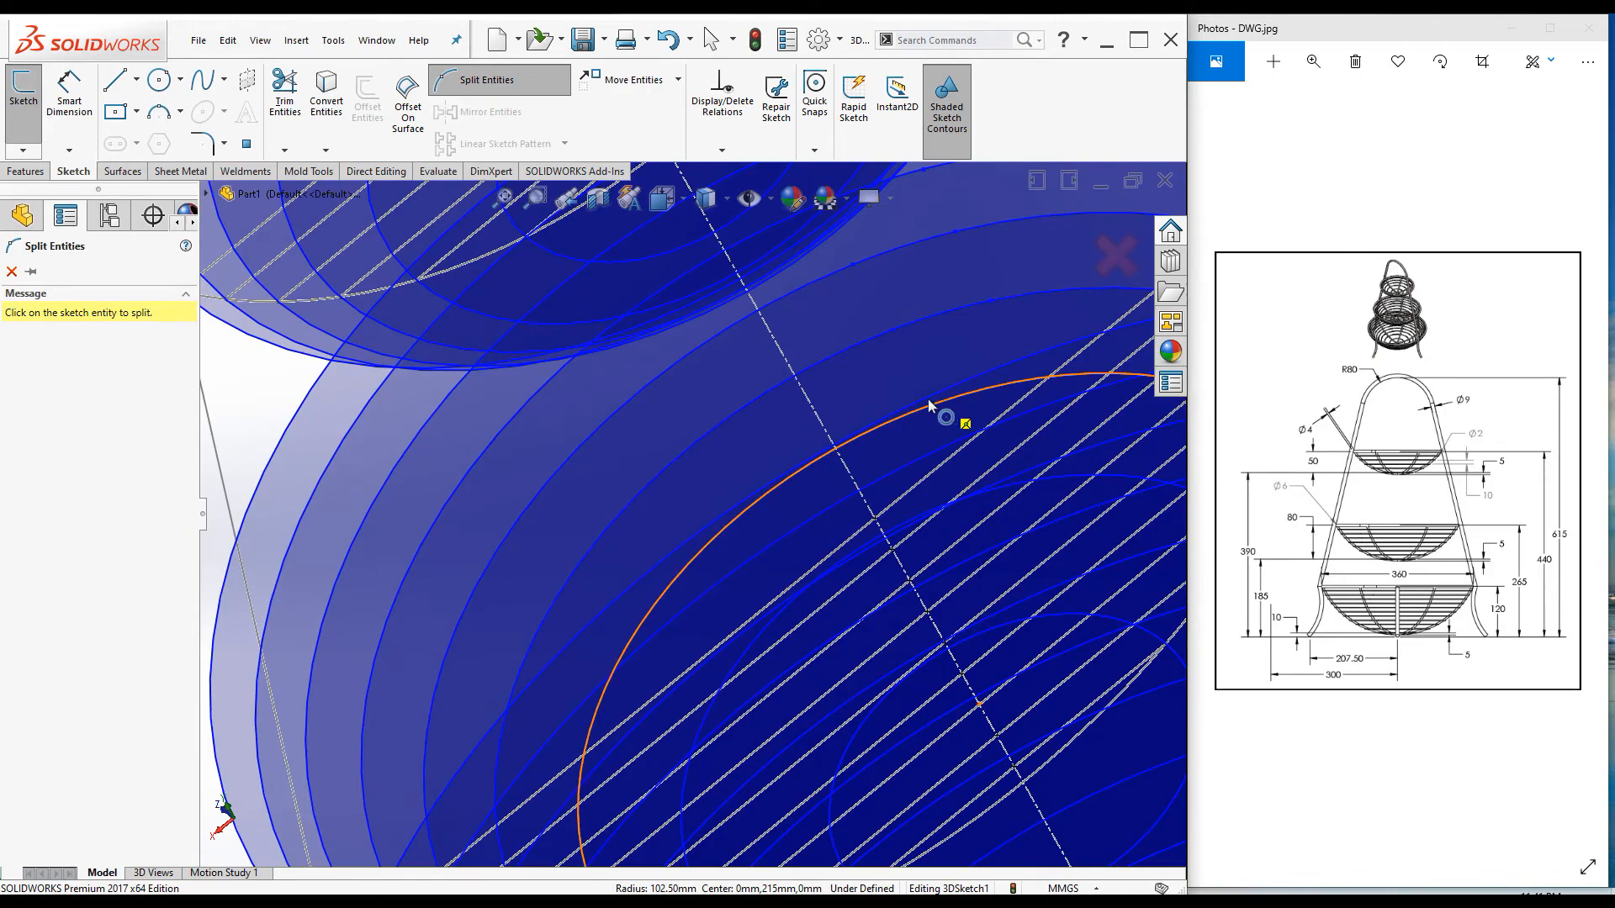
{"action": "scroll", "coordinate": [758, 445], "scroll_direction": "up", "scroll_amount": 8}
{"action": "mouse_move", "coordinate": [486, 522]}
{"action": "middle_mouse_down"}
{"action": "mouse_move", "coordinate": [465, 552]}
{"action": "mouse_move", "coordinate": [657, 457]}
{"action": "middle_mouse_up"}
{"action": "middle_click_drag", "start_coordinate": [732, 397], "coordinate": [704, 388]}
{"action": "scroll", "coordinate": [652, 538], "scroll_direction": "down", "scroll_amount": 12}
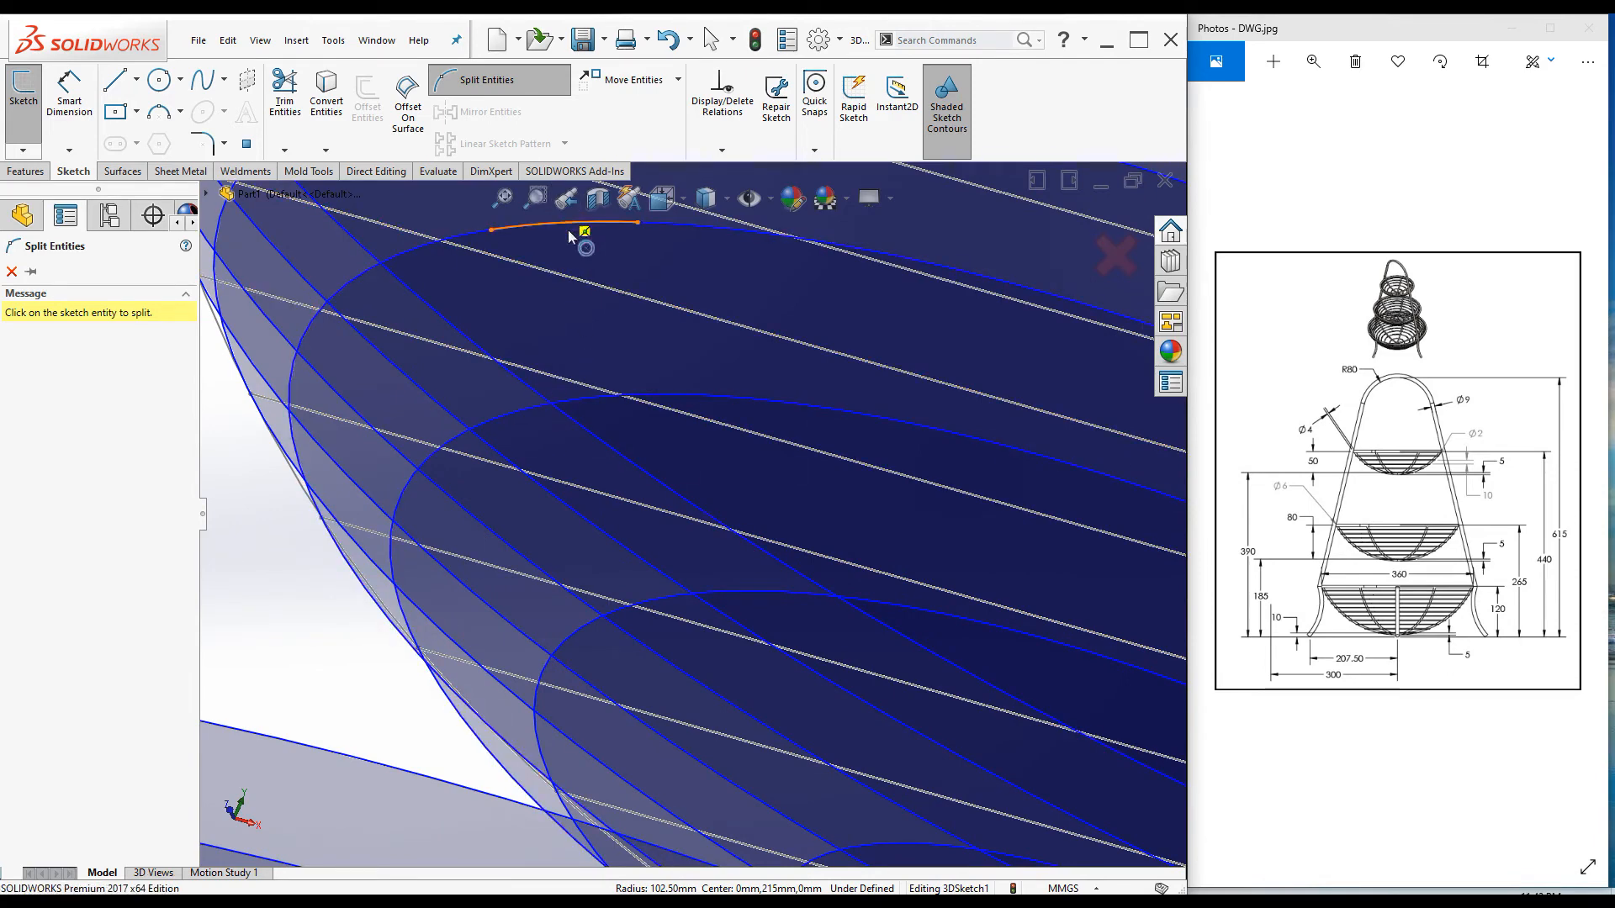
{"action": "left_click", "coordinate": [540, 419]}
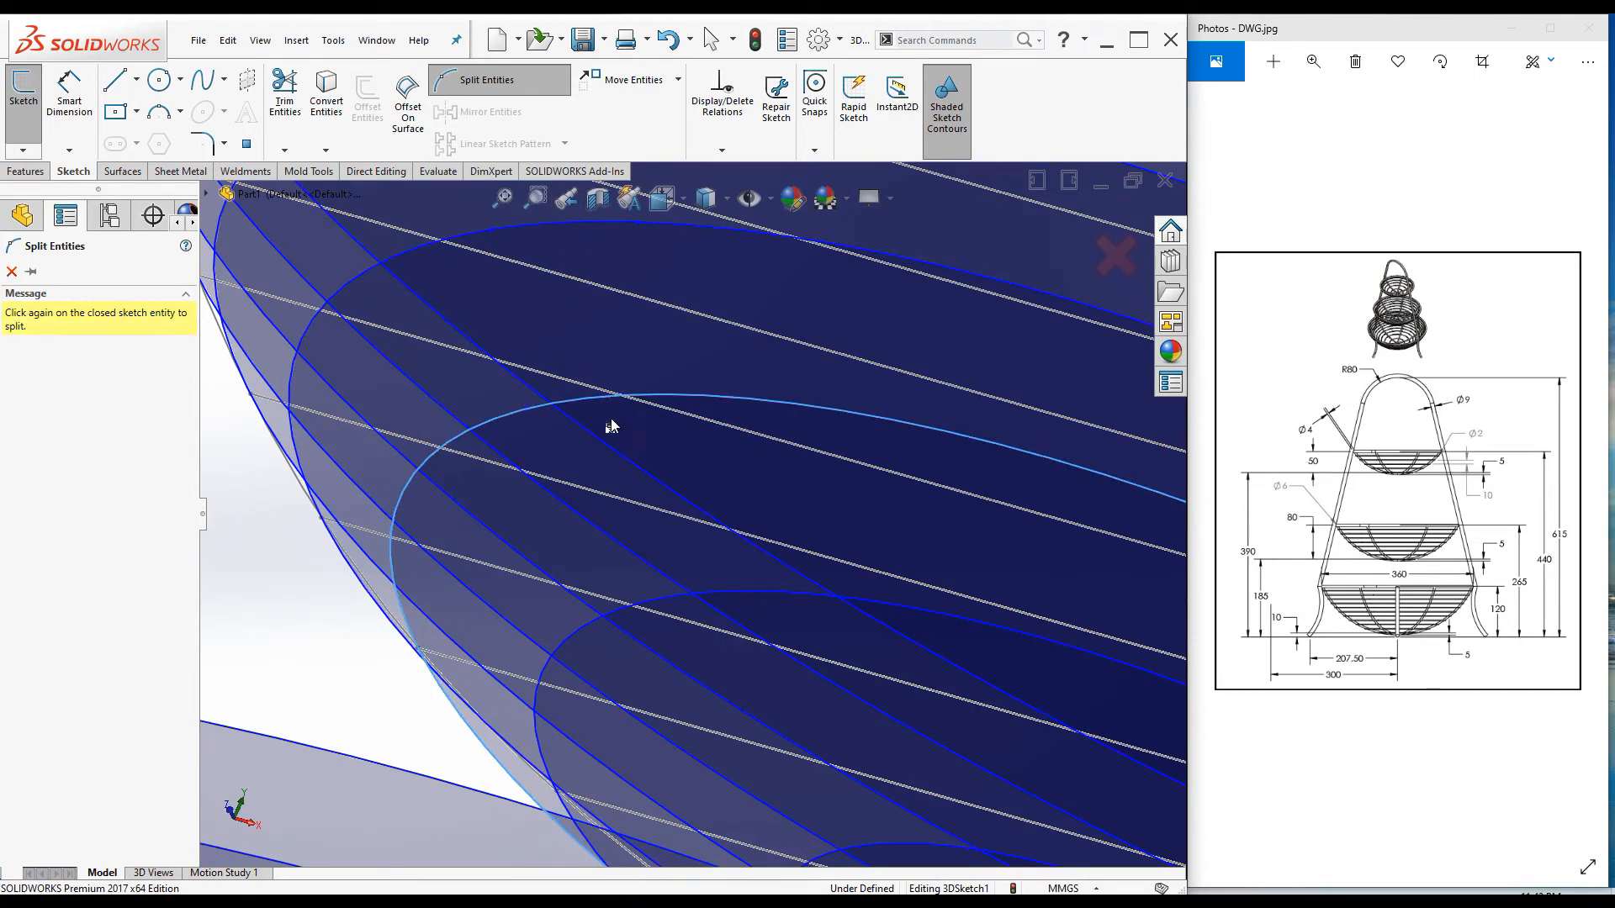
{"action": "left_click", "coordinate": [666, 405]}
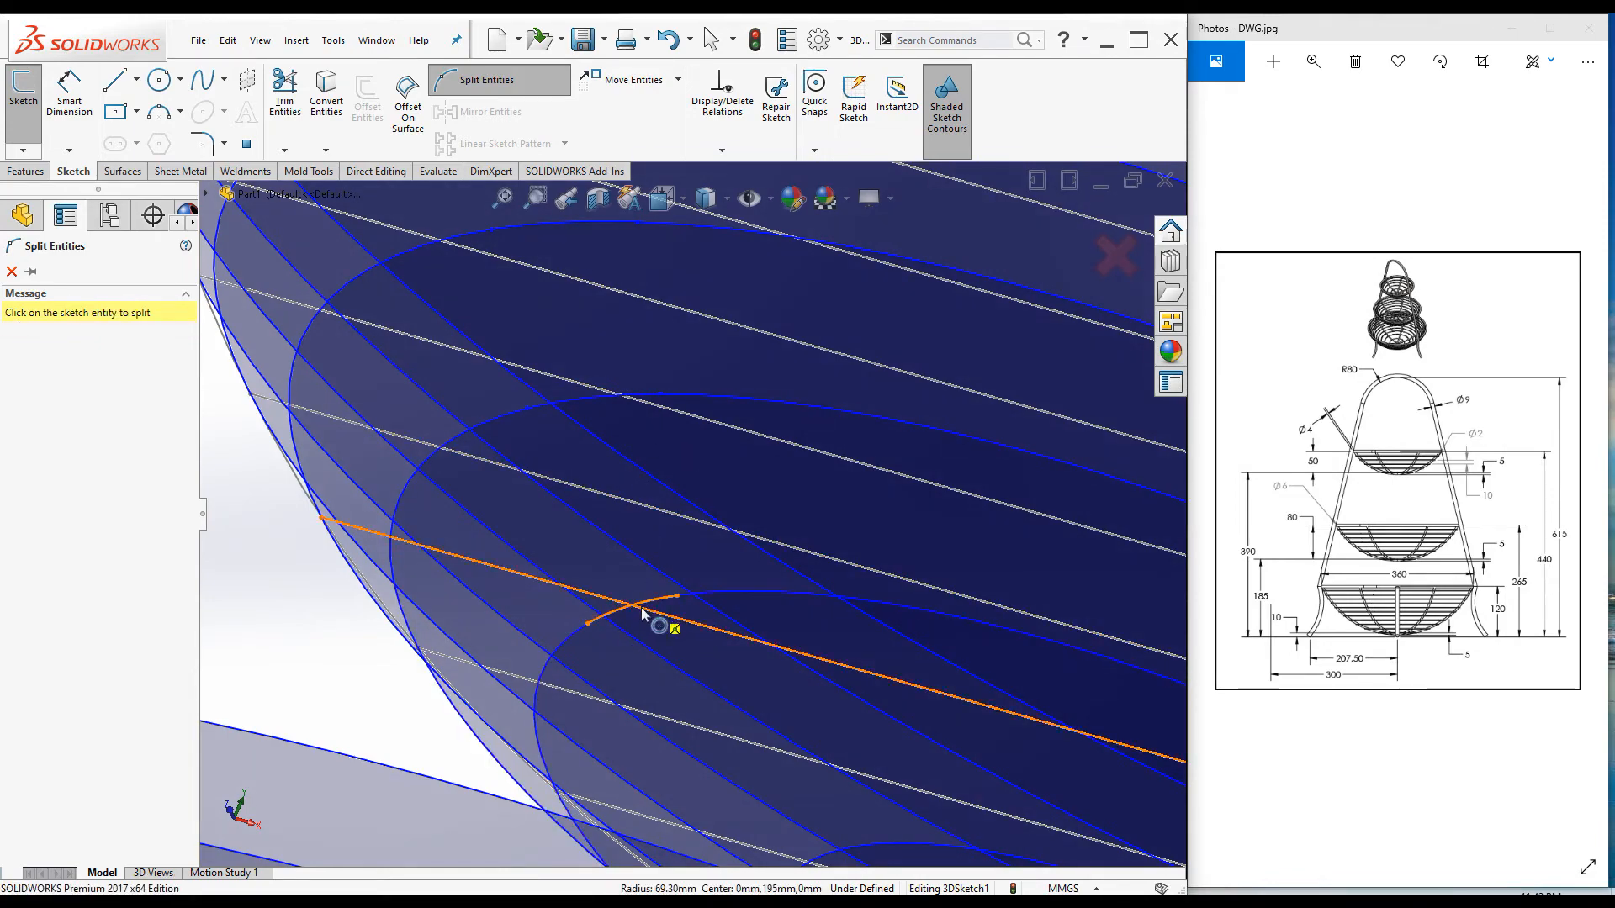
Step: Split the middle basket's lowest and smallest circle at two nearby points
{"action": "scroll", "coordinate": [642, 611], "scroll_direction": "down", "scroll_amount": 5}
{"action": "scroll", "coordinate": [618, 601], "scroll_direction": "up", "scroll_amount": 5}
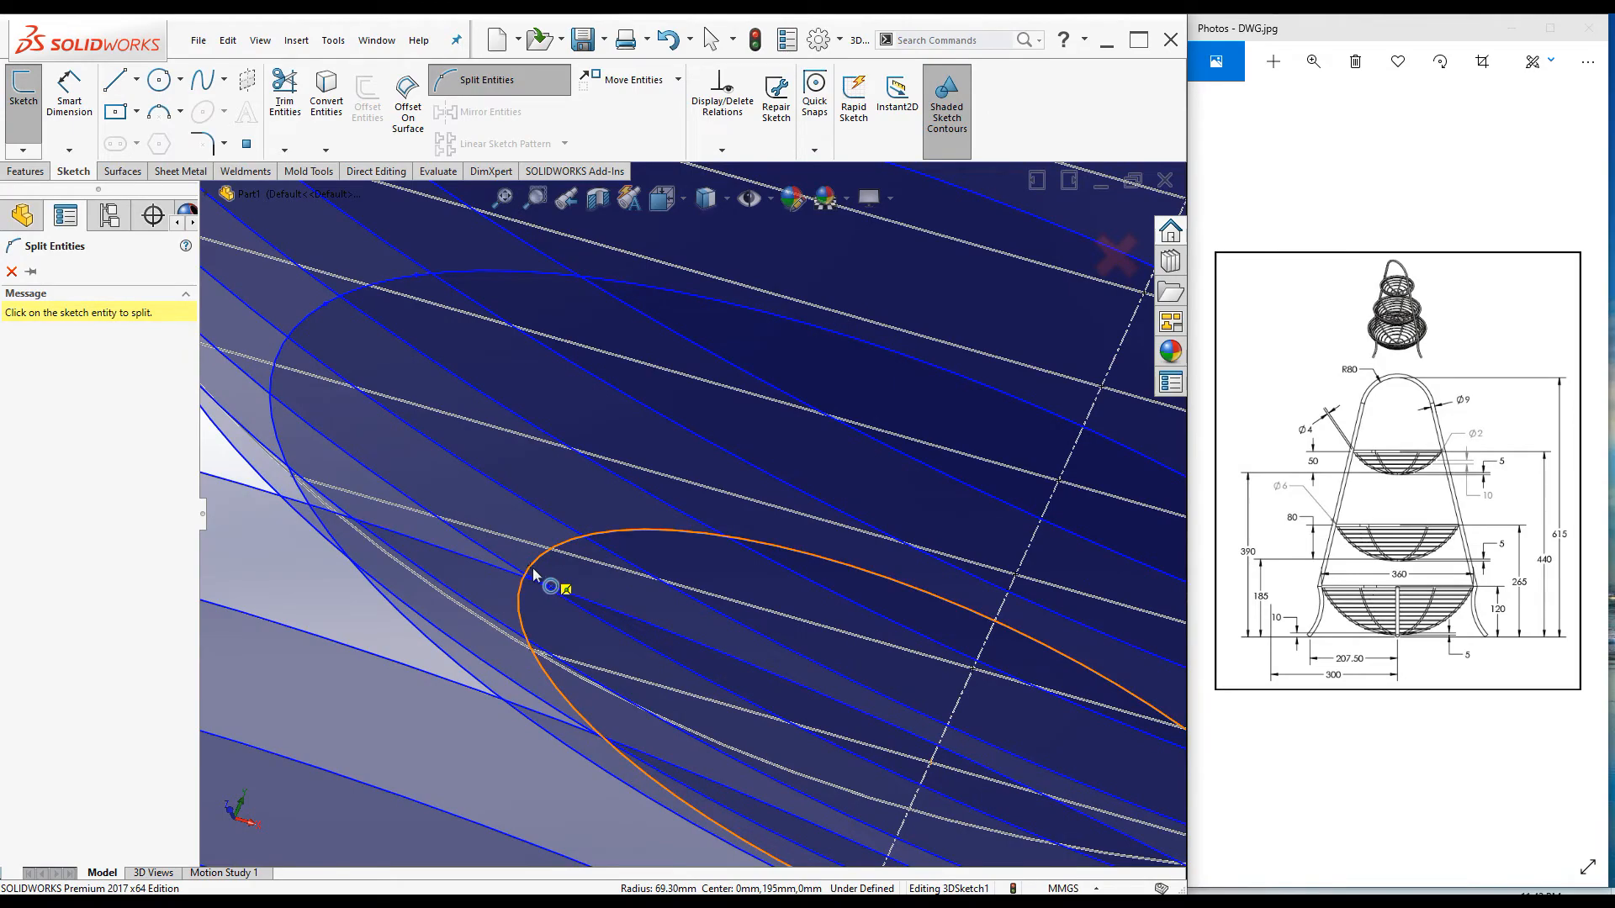
{"action": "left_click", "coordinate": [610, 530]}
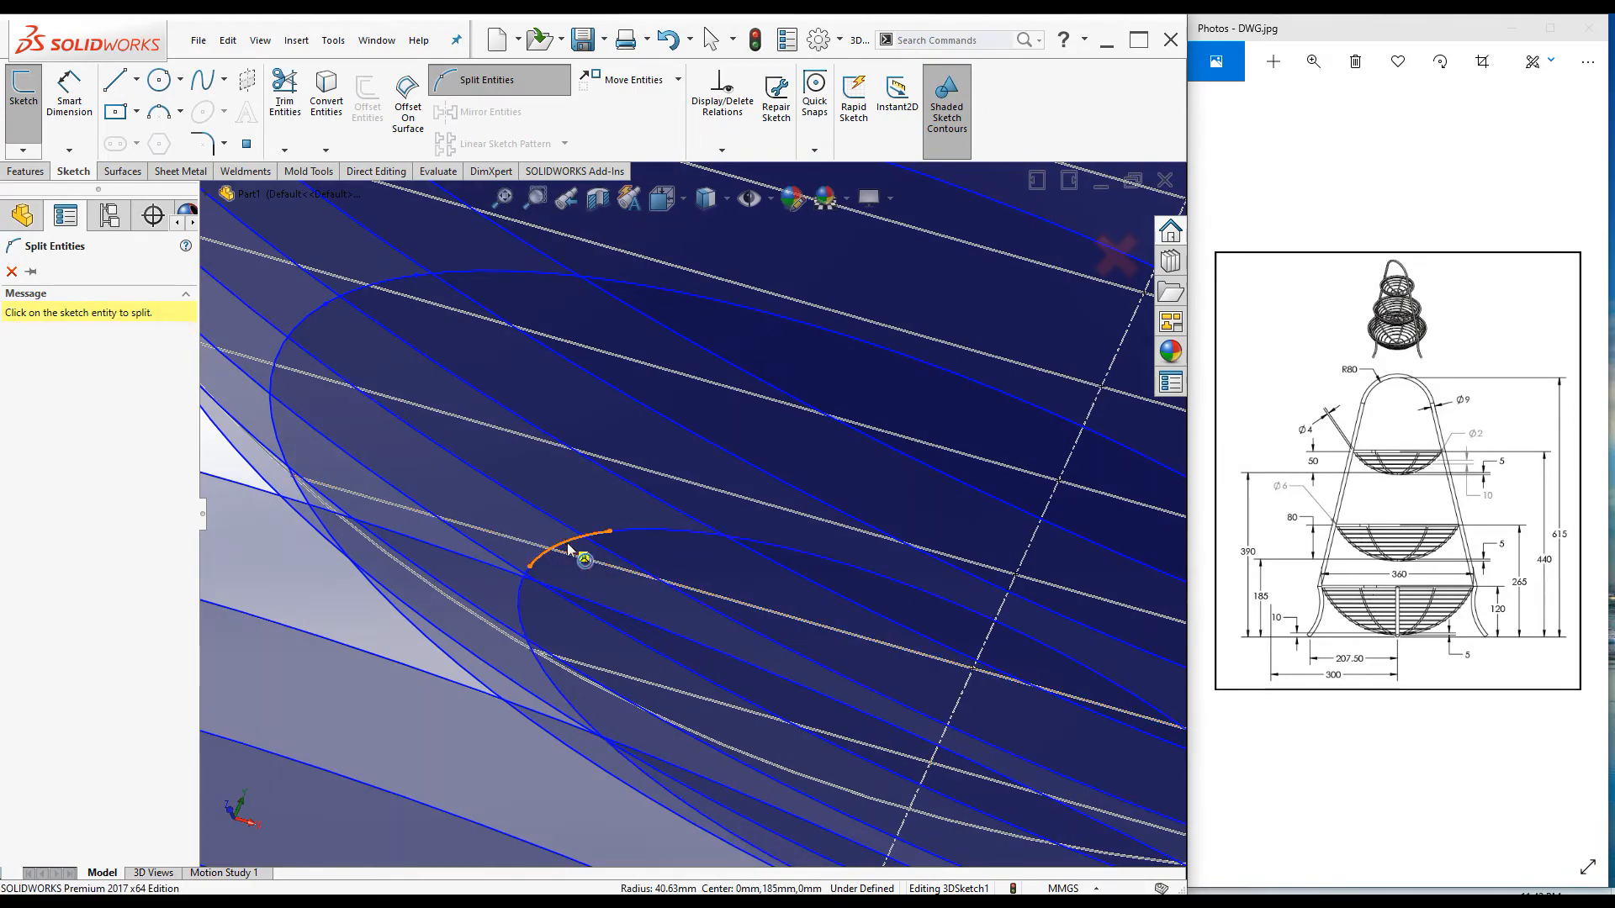
Step: Split the bottom basket's rim circle and the circle directly below it, each at two nearby points
{"action": "scroll", "coordinate": [589, 555], "scroll_direction": "down", "scroll_amount": 8}
{"action": "scroll", "coordinate": [623, 679], "scroll_direction": "up", "scroll_amount": 8}
{"action": "scroll", "coordinate": [623, 680], "scroll_direction": "down", "scroll_amount": 5}
{"action": "scroll", "coordinate": [580, 354], "scroll_direction": "up", "scroll_amount": 5}
{"action": "left_click", "coordinate": [572, 316]}
{"action": "left_click", "coordinate": [648, 327]}
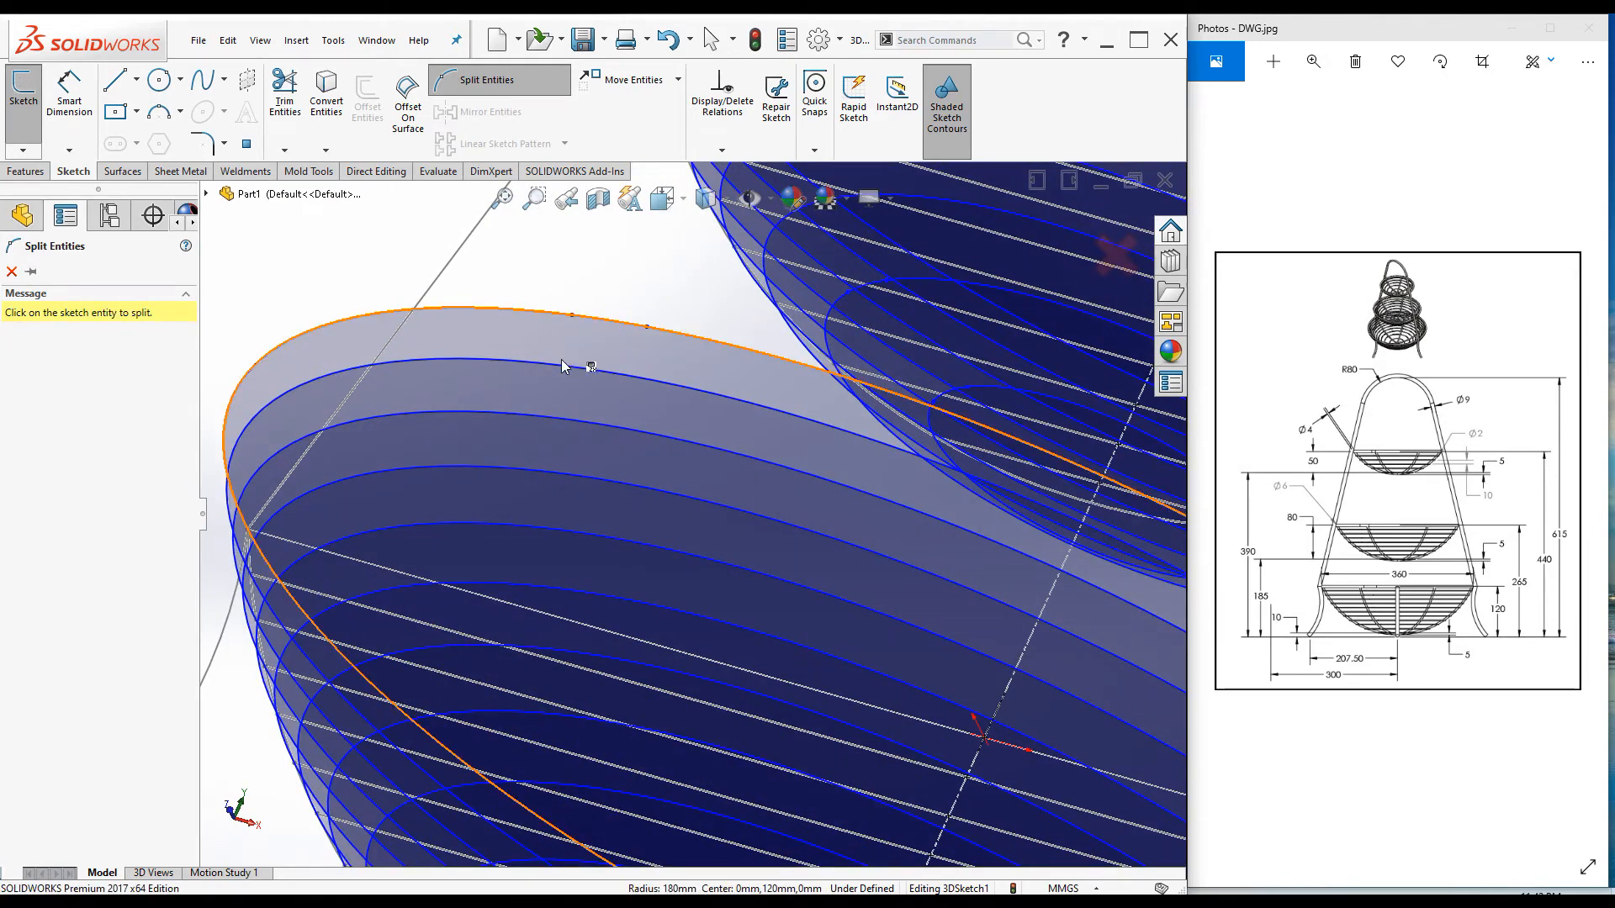
{"action": "left_click", "coordinate": [555, 364]}
{"action": "left_click", "coordinate": [638, 378]}
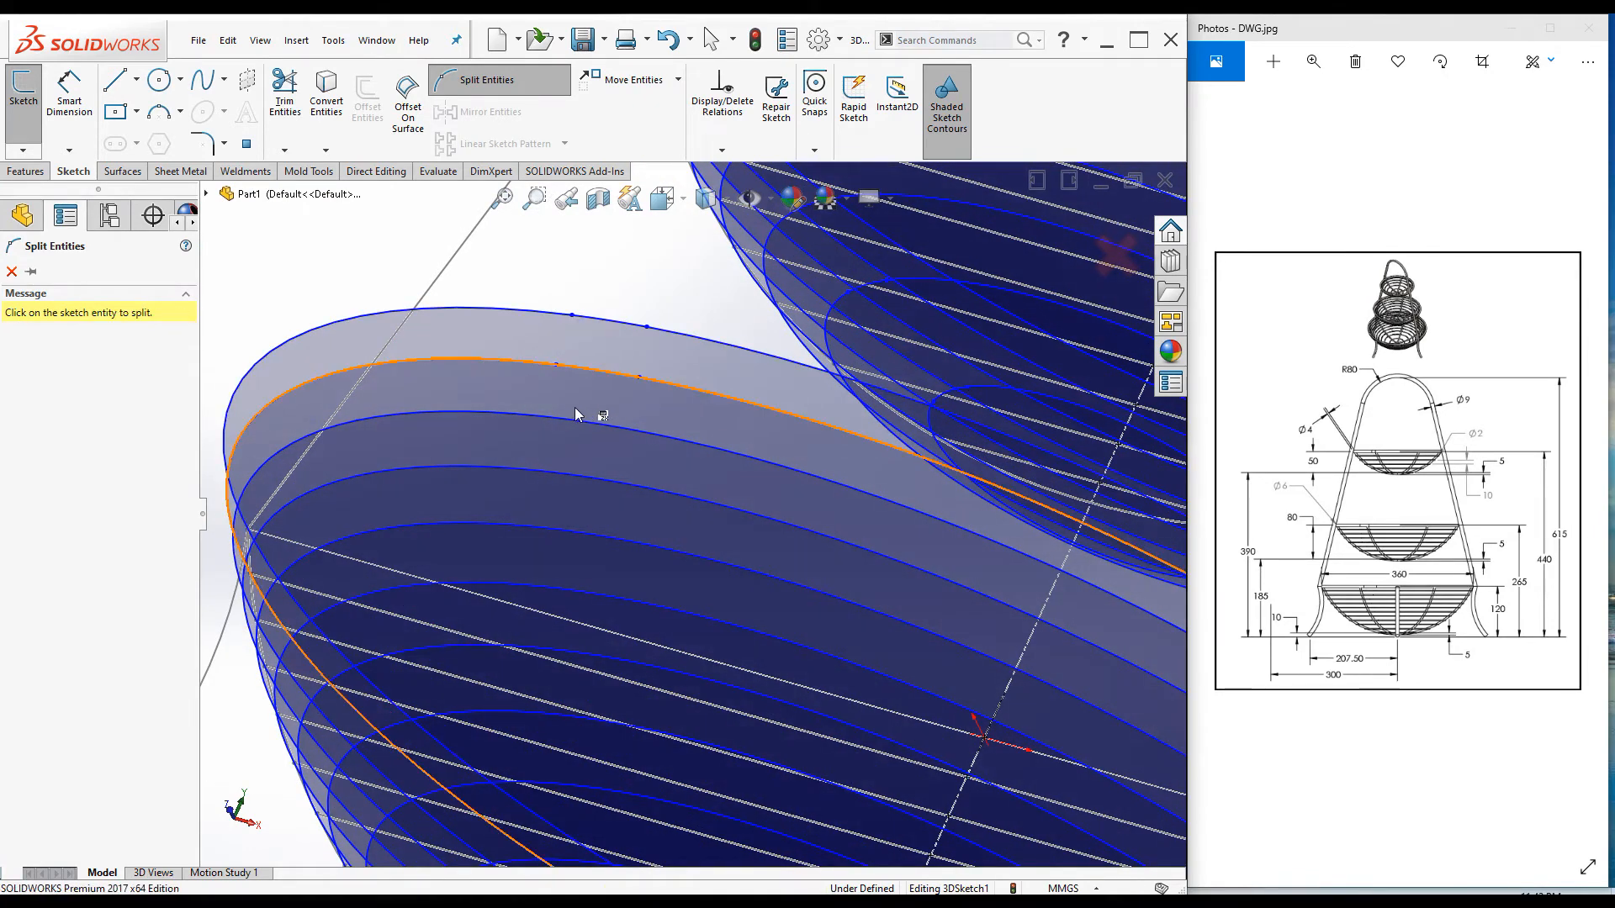
Step: Split the third, fourth and fifth circles from the bottom basket's rim, each at two nearby points
{"action": "left_click", "coordinate": [553, 417]}
{"action": "left_click", "coordinate": [639, 431]}
{"action": "left_click", "coordinate": [560, 471]}
{"action": "left_click", "coordinate": [641, 490]}
{"action": "left_click", "coordinate": [552, 529]}
{"action": "left_click", "coordinate": [632, 545]}
Step: Split the sixth and seventh circles from the bottom basket's rim, each at two nearby points
{"action": "scroll", "coordinate": [634, 602], "scroll_direction": "up", "scroll_amount": 3}
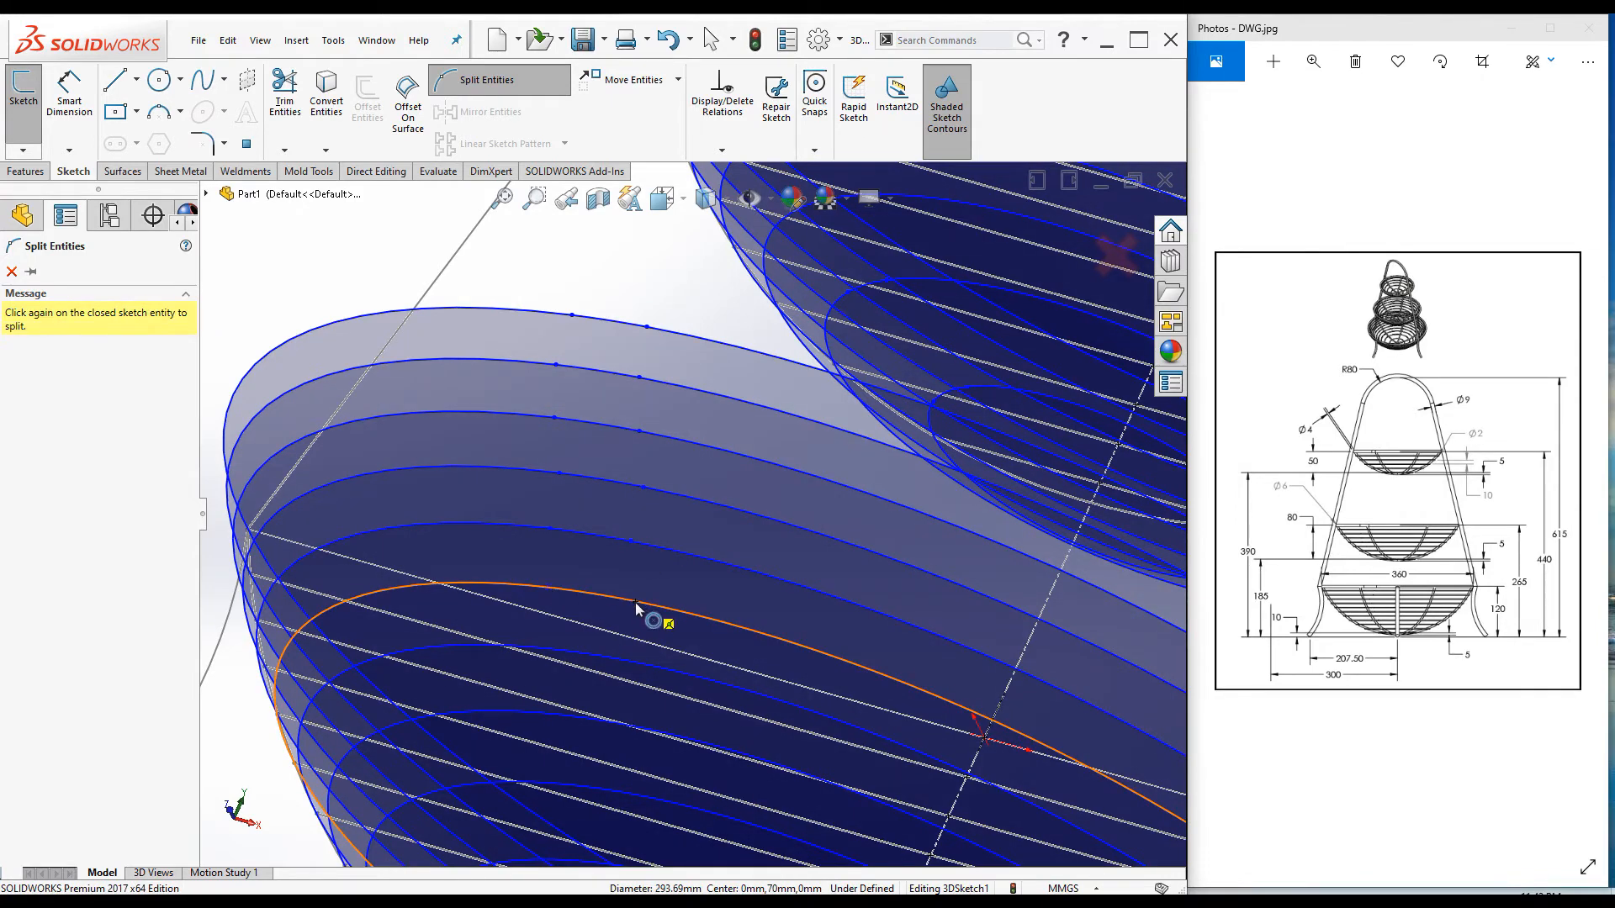
{"action": "left_click", "coordinate": [634, 603]}
{"action": "scroll", "coordinate": [619, 535], "scroll_direction": "up", "scroll_amount": 2}
{"action": "scroll", "coordinate": [624, 572], "scroll_direction": "down", "scroll_amount": 5}
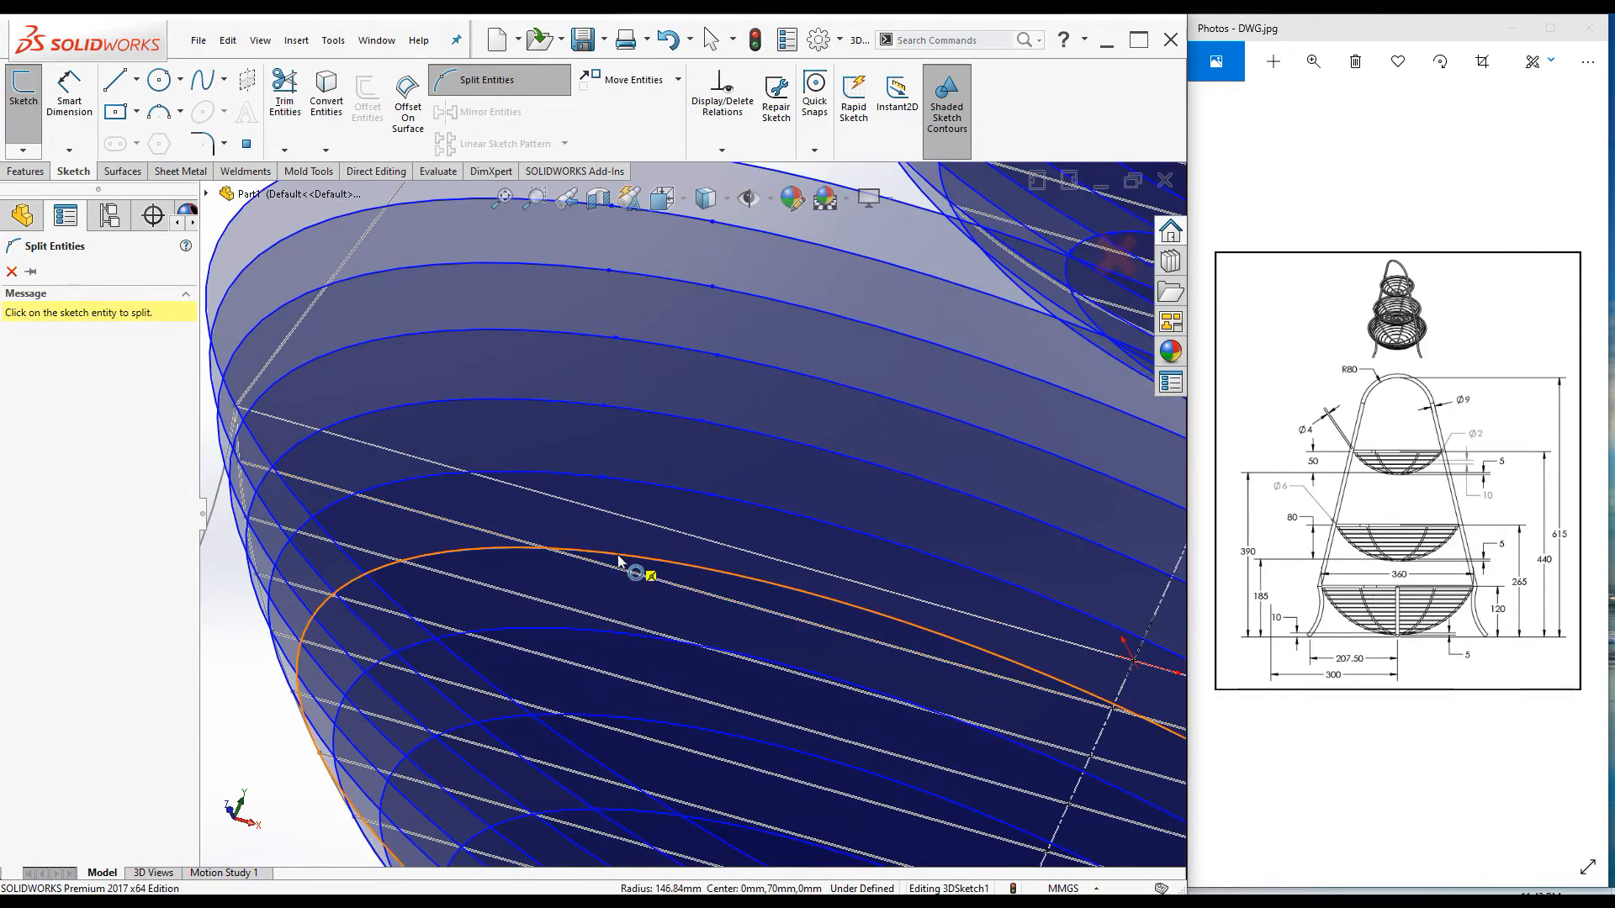
{"action": "left_click", "coordinate": [616, 558]}
{"action": "left_click", "coordinate": [719, 582]}
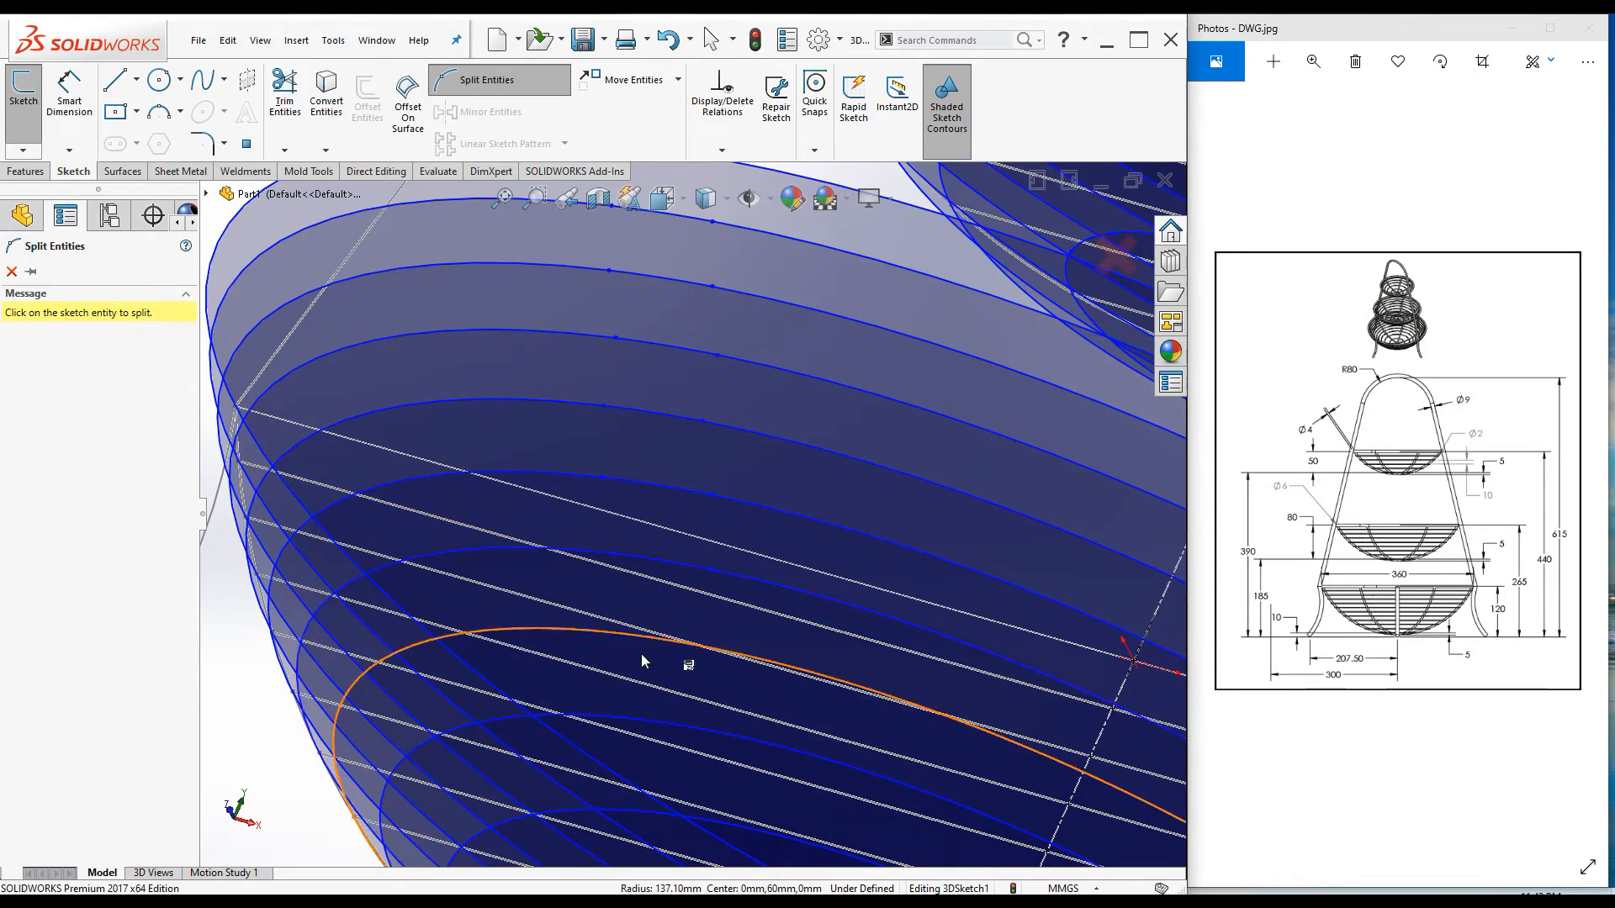
Step: Split the eighth and ninth circles from the bottom basket's rim, each at two nearby points
{"action": "left_click", "coordinate": [619, 642]}
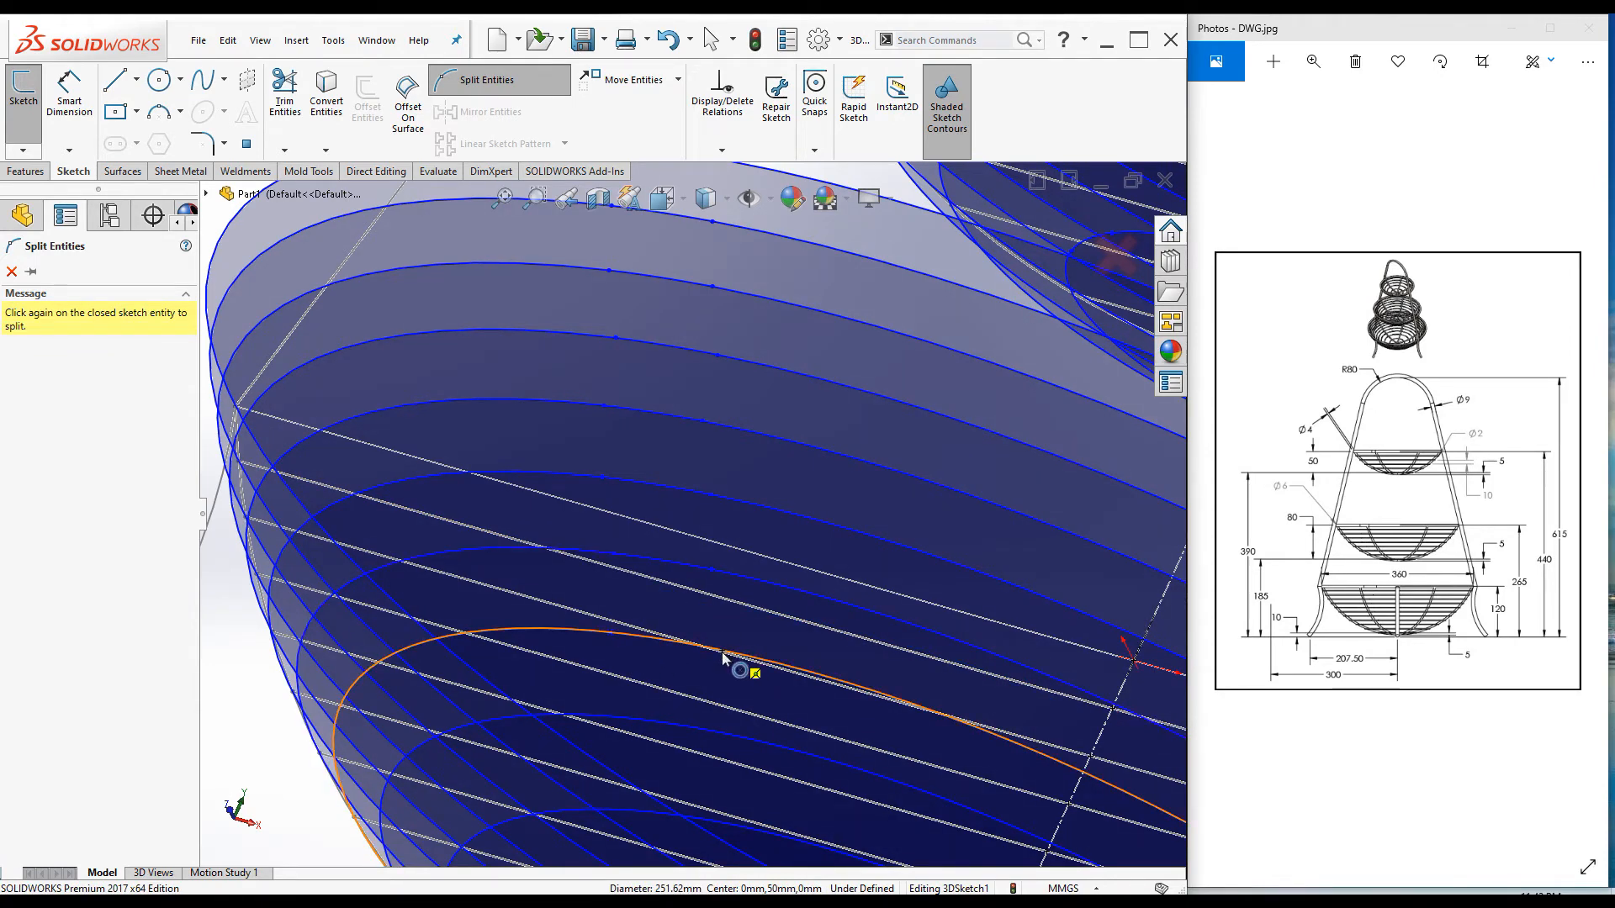
{"action": "scroll", "coordinate": [723, 654], "scroll_direction": "up", "scroll_amount": 2}
{"action": "scroll", "coordinate": [703, 648], "scroll_direction": "down", "scroll_amount": 5}
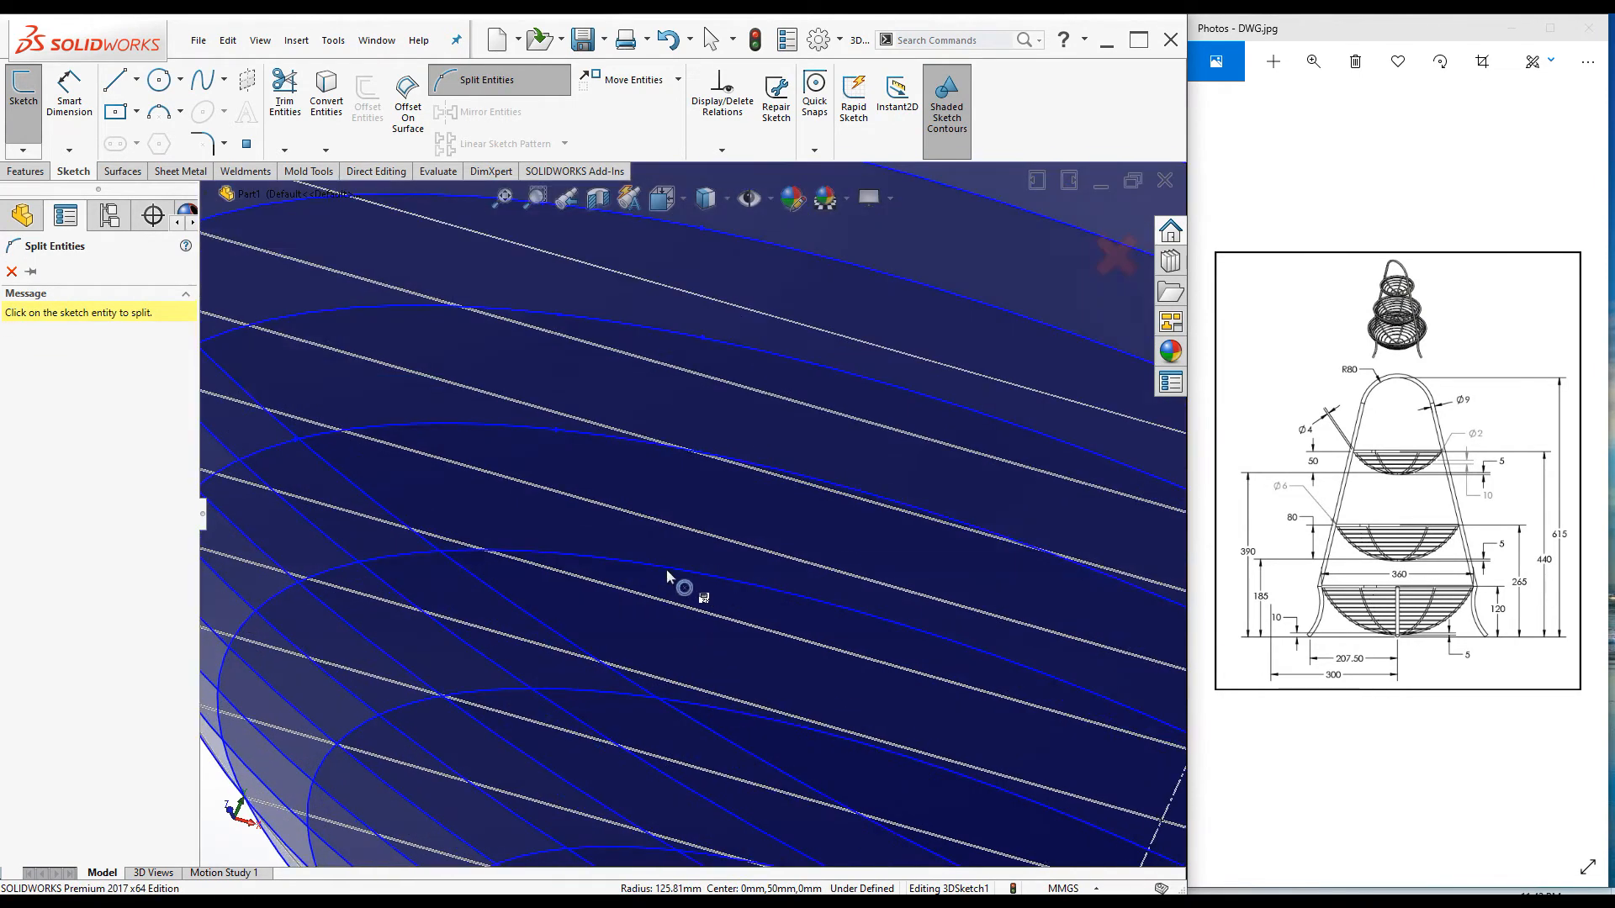
{"action": "left_click", "coordinate": [769, 599]}
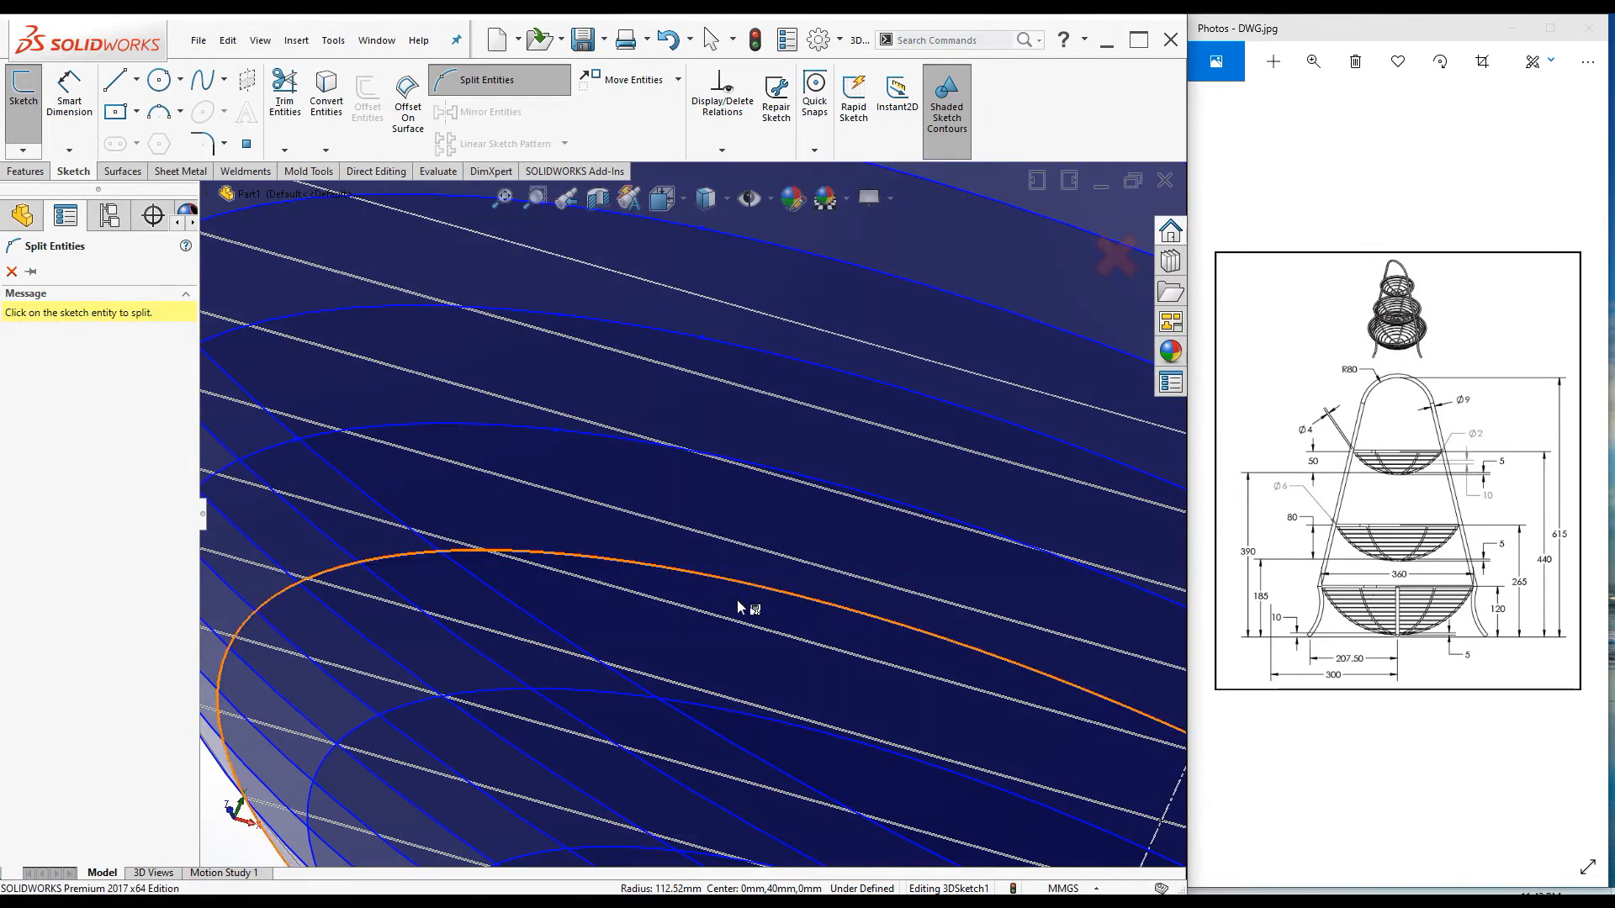
Step: Split the tenth and eleventh circles from the bottom basket's rim, each at two nearby points
{"action": "scroll", "coordinate": [714, 627], "scroll_direction": "up", "scroll_amount": 3}
{"action": "scroll", "coordinate": [703, 638], "scroll_direction": "down", "scroll_amount": 5}
{"action": "left_click", "coordinate": [772, 593]}
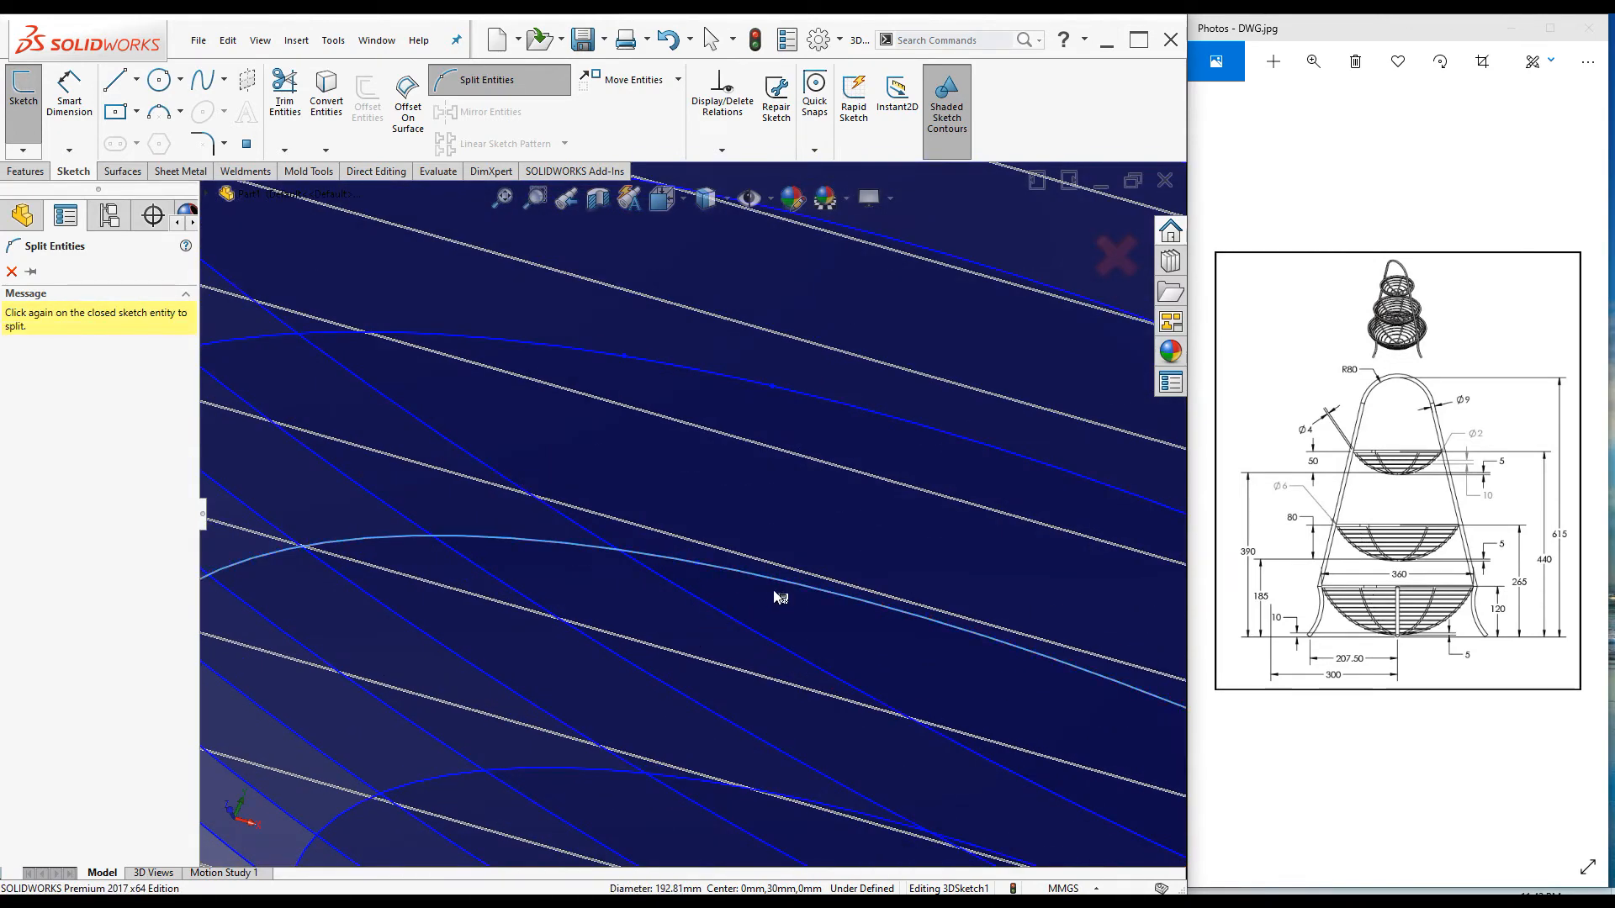
{"action": "left_click", "coordinate": [809, 588]}
{"action": "scroll", "coordinate": [766, 614], "scroll_direction": "up", "scroll_amount": 3}
{"action": "scroll", "coordinate": [762, 644], "scroll_direction": "down", "scroll_amount": 3}
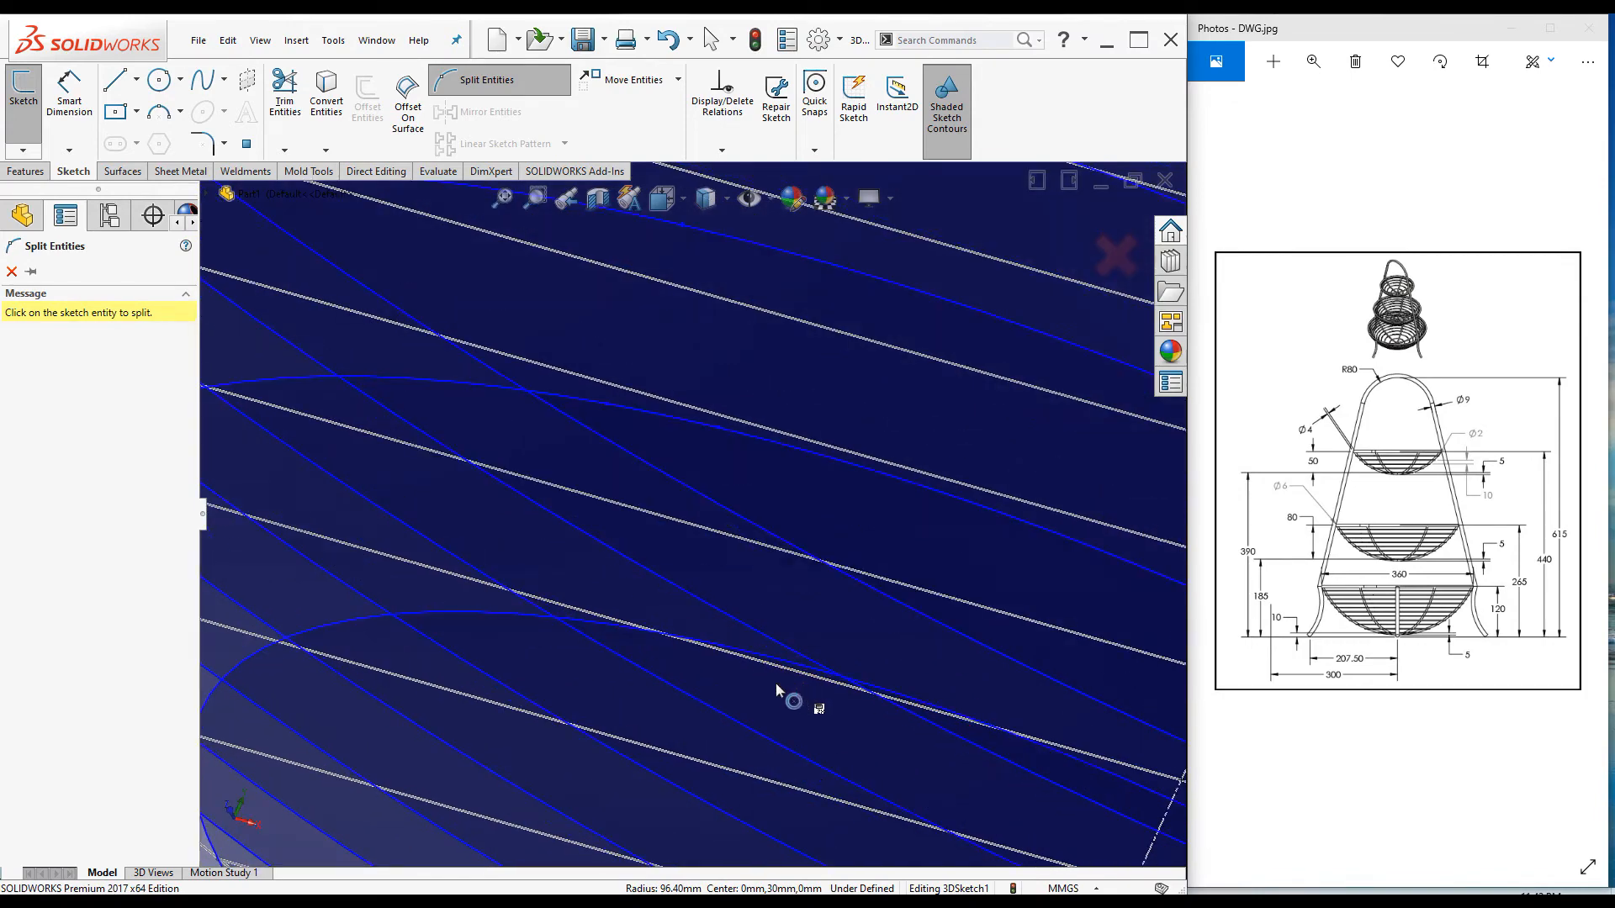
{"action": "left_click", "coordinate": [620, 632]}
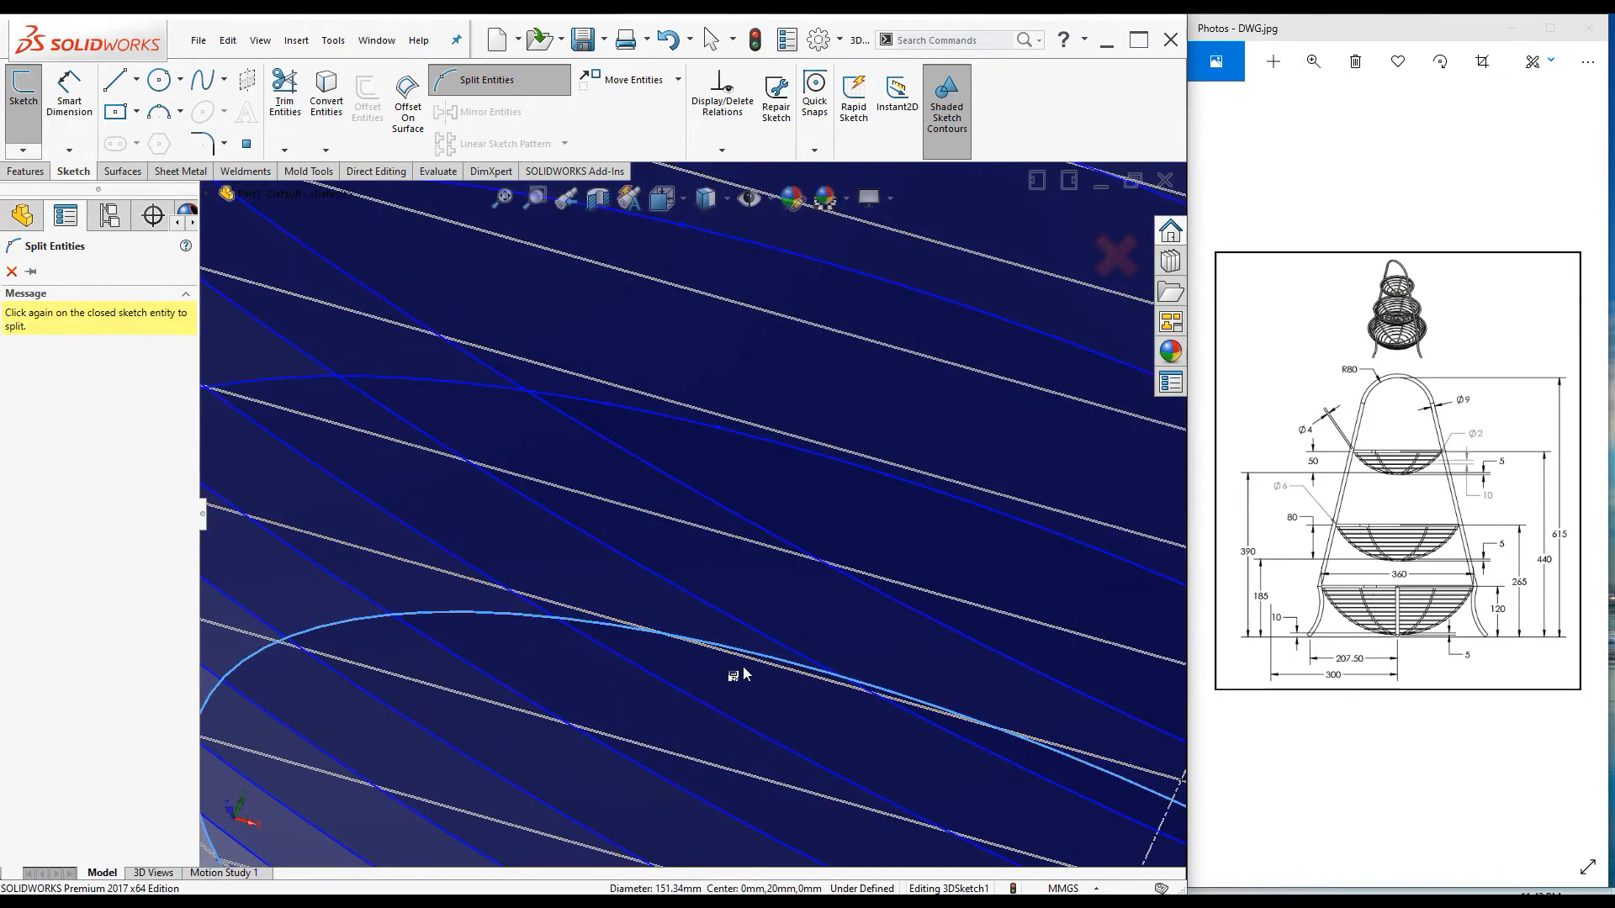
{"action": "left_click", "coordinate": [739, 659]}
Step: Split the lowest circle of the bottom basket at two nearby points and end the Split Entities command
{"action": "scroll", "coordinate": [717, 666], "scroll_direction": "down", "scroll_amount": 5}
{"action": "scroll", "coordinate": [714, 677], "scroll_direction": "up", "scroll_amount": 1}
{"action": "scroll", "coordinate": [690, 660], "scroll_direction": "down", "scroll_amount": 1}
{"action": "left_click", "coordinate": [730, 648]}
{"action": "left_click", "coordinate": [786, 663]}
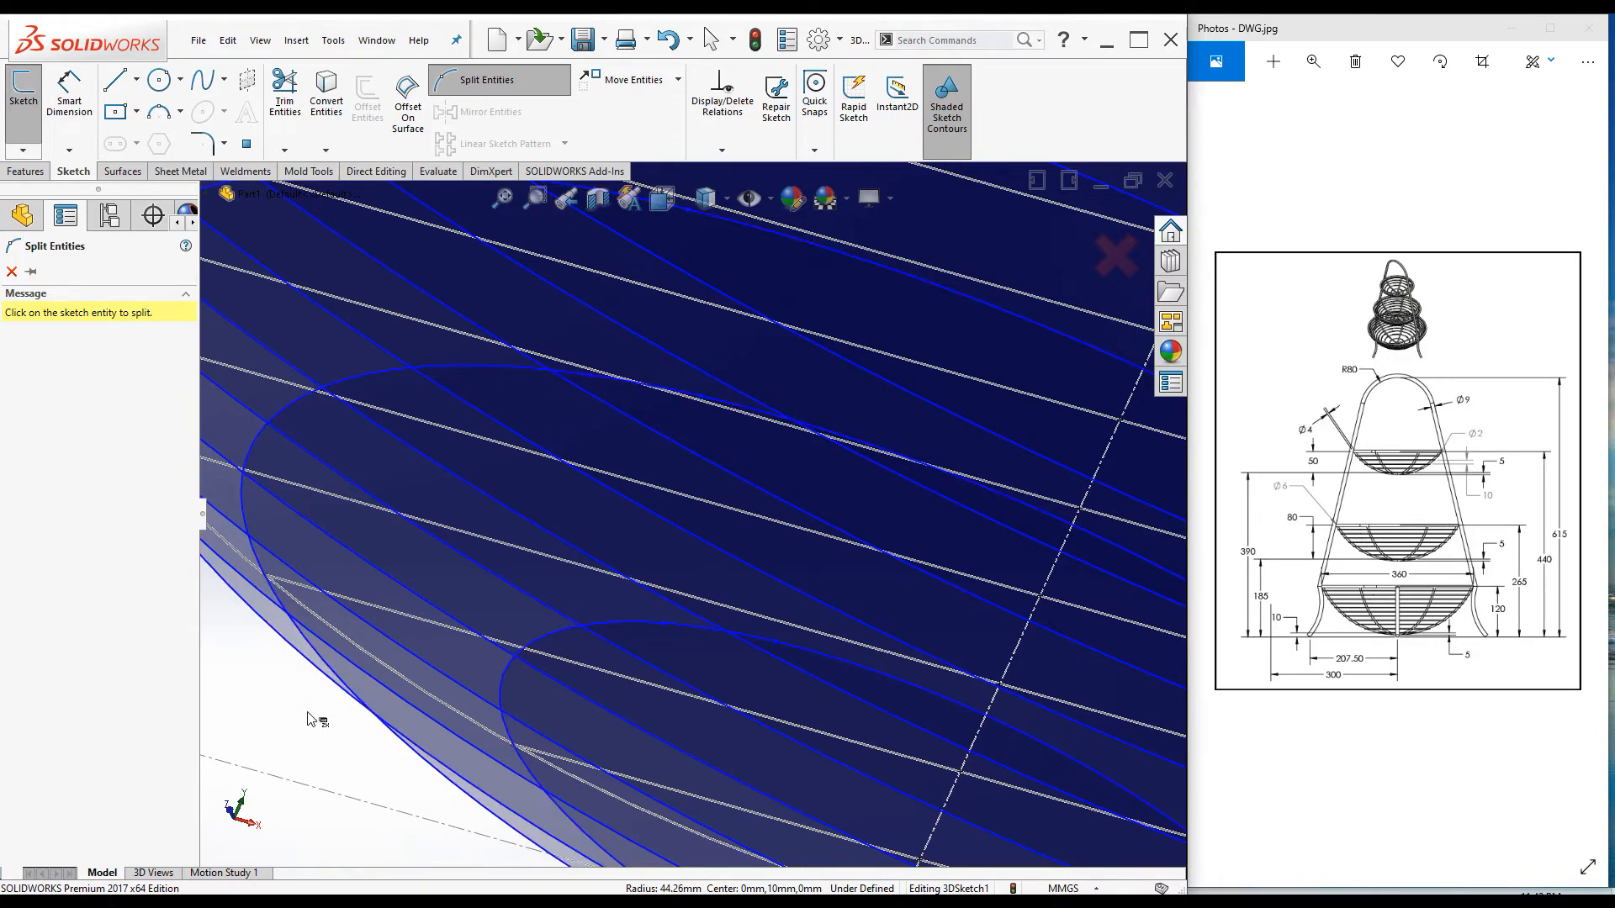
{"action": "key", "text": "Escape"}
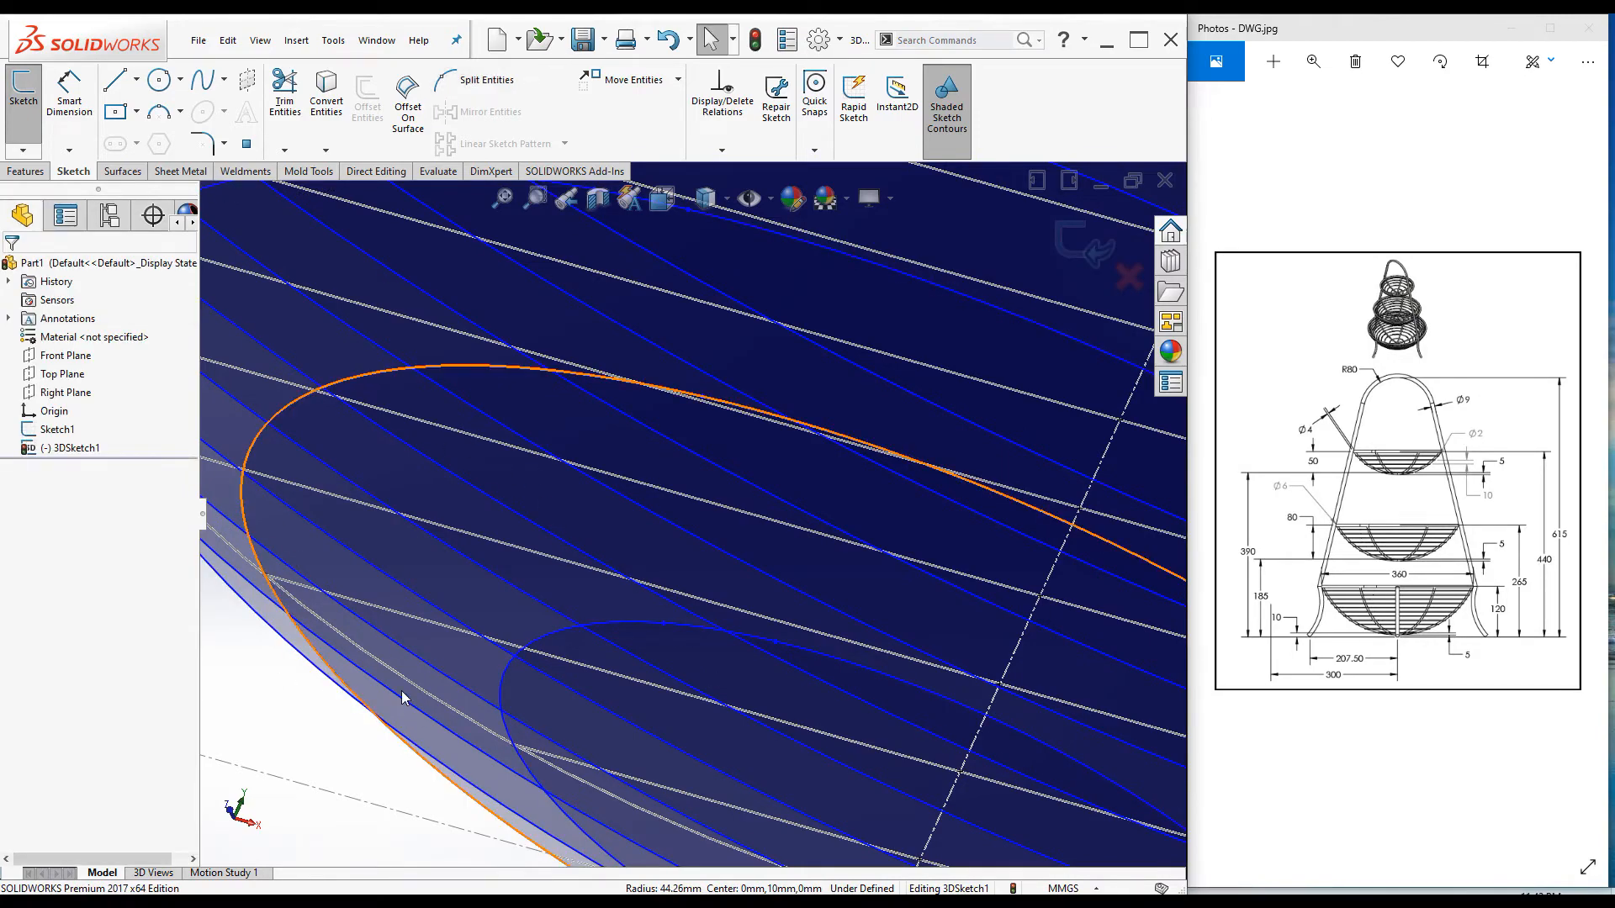
Step: Exit the 3D sketch and start a new sketch on the Right Plane, viewed face-on
{"action": "key", "text": "ctrl+7"}
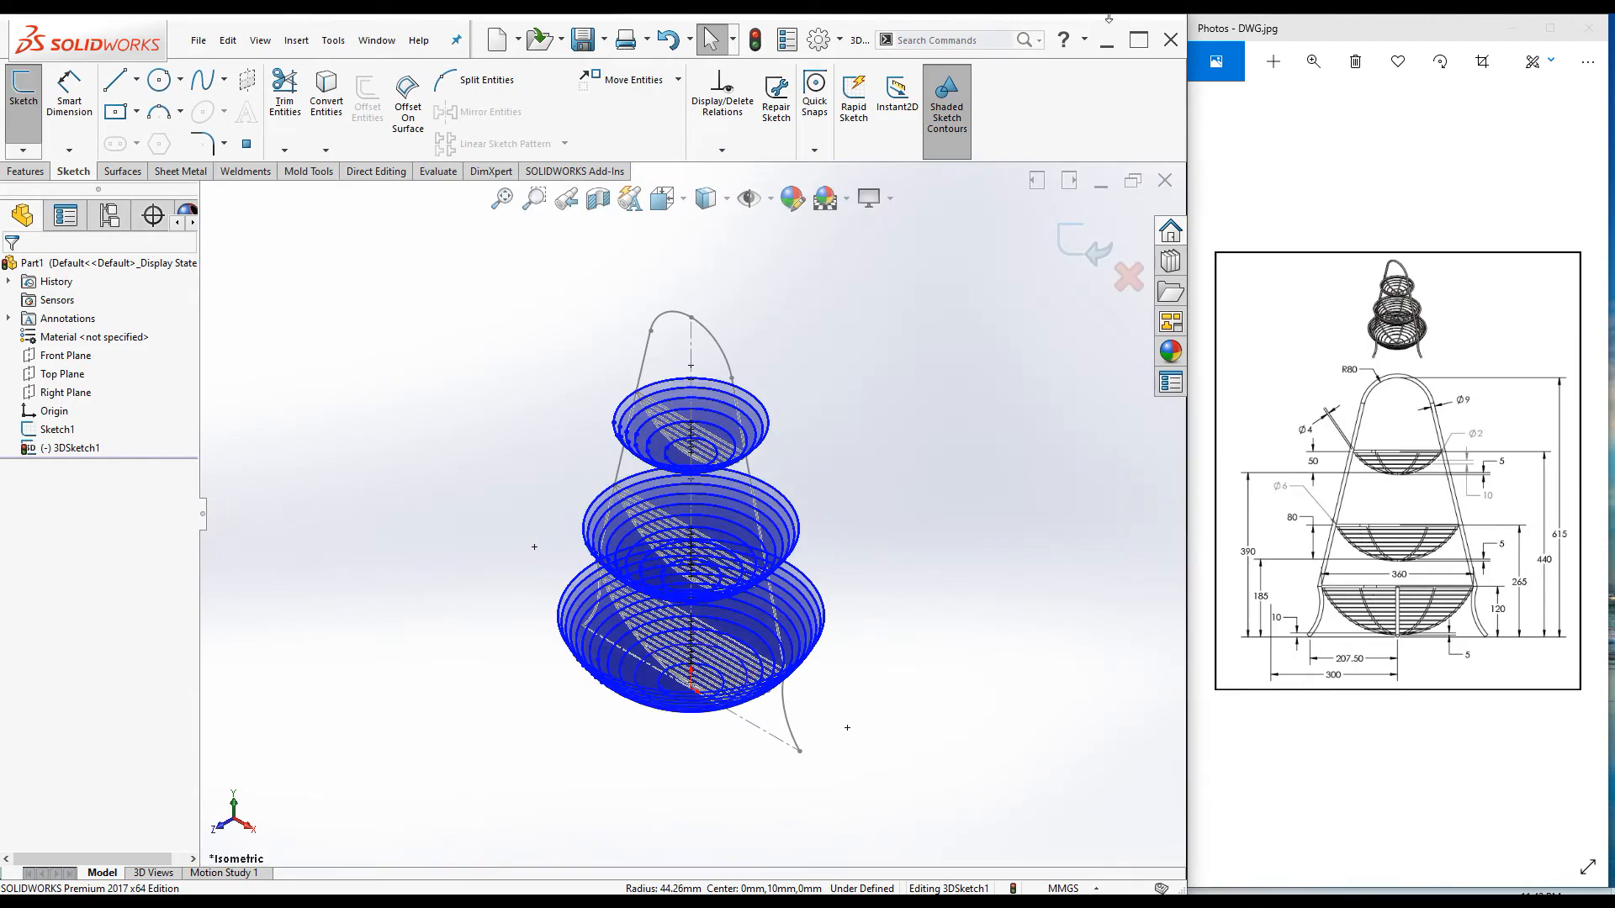
{"action": "scroll", "coordinate": [650, 603], "scroll_direction": "down", "scroll_amount": 4}
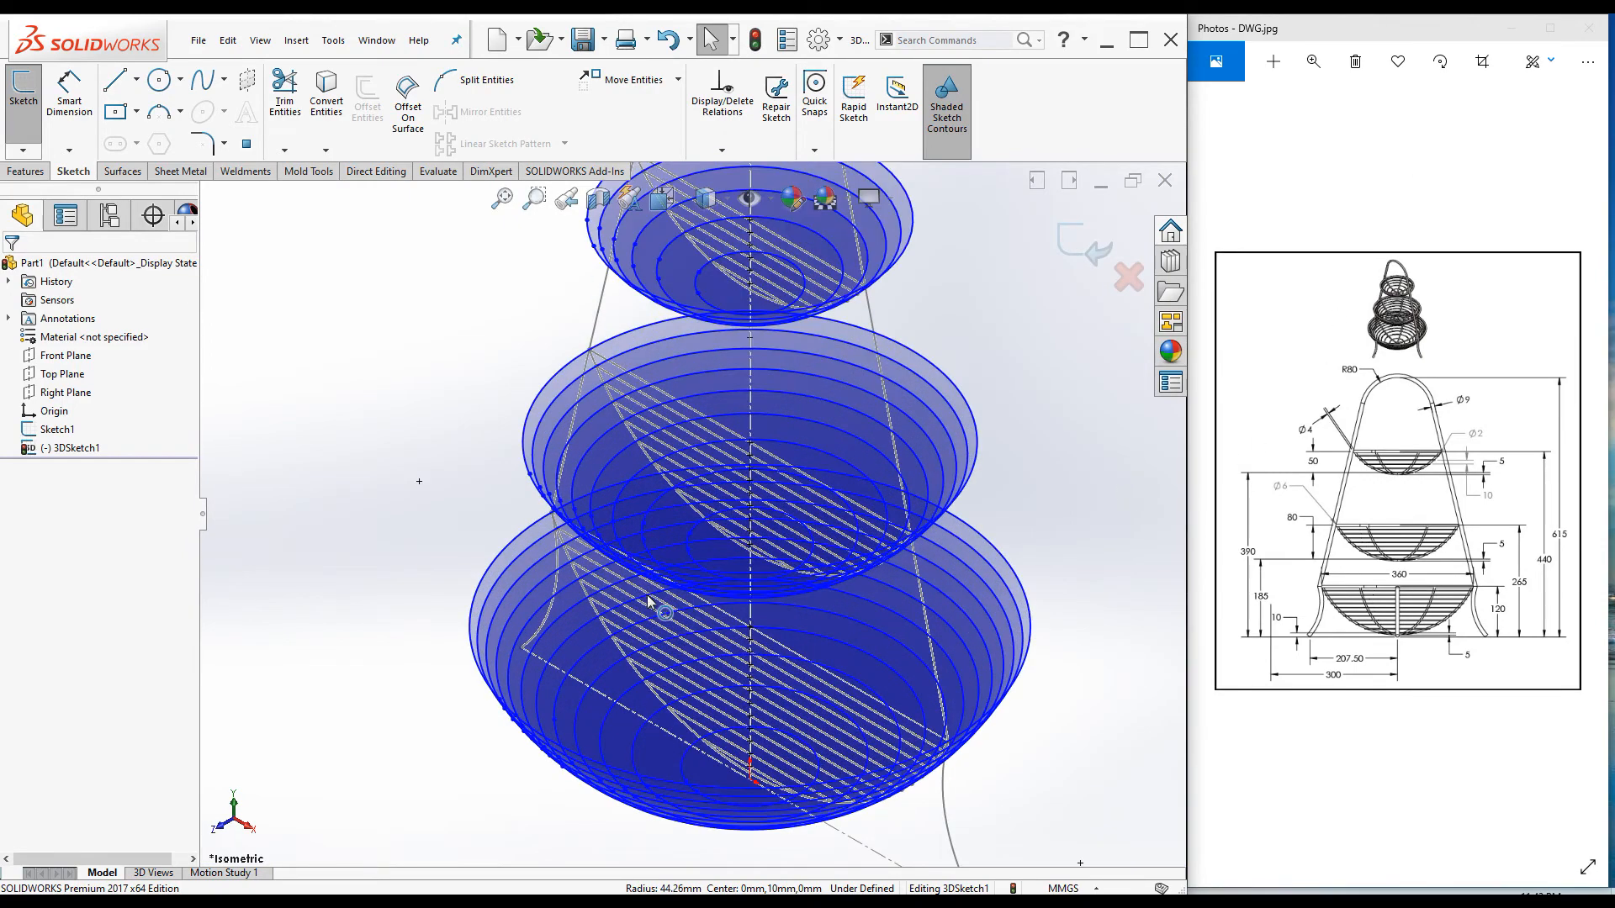
{"action": "scroll", "coordinate": [660, 793], "scroll_direction": "down", "scroll_amount": 5}
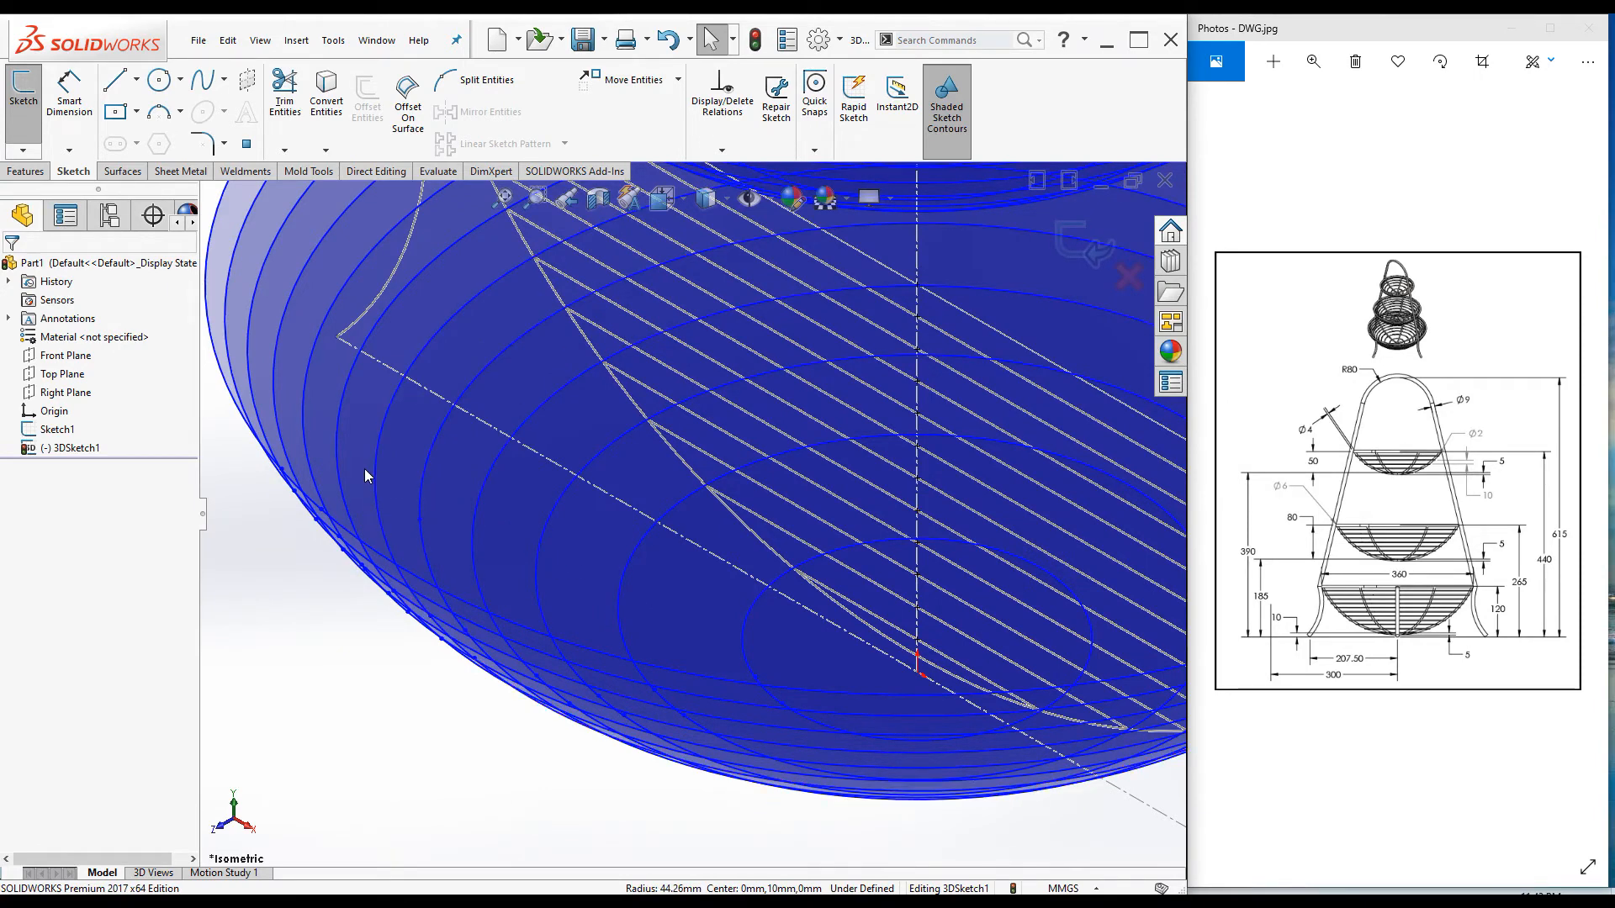
{"action": "scroll", "coordinate": [367, 476], "scroll_direction": "up", "scroll_amount": 6}
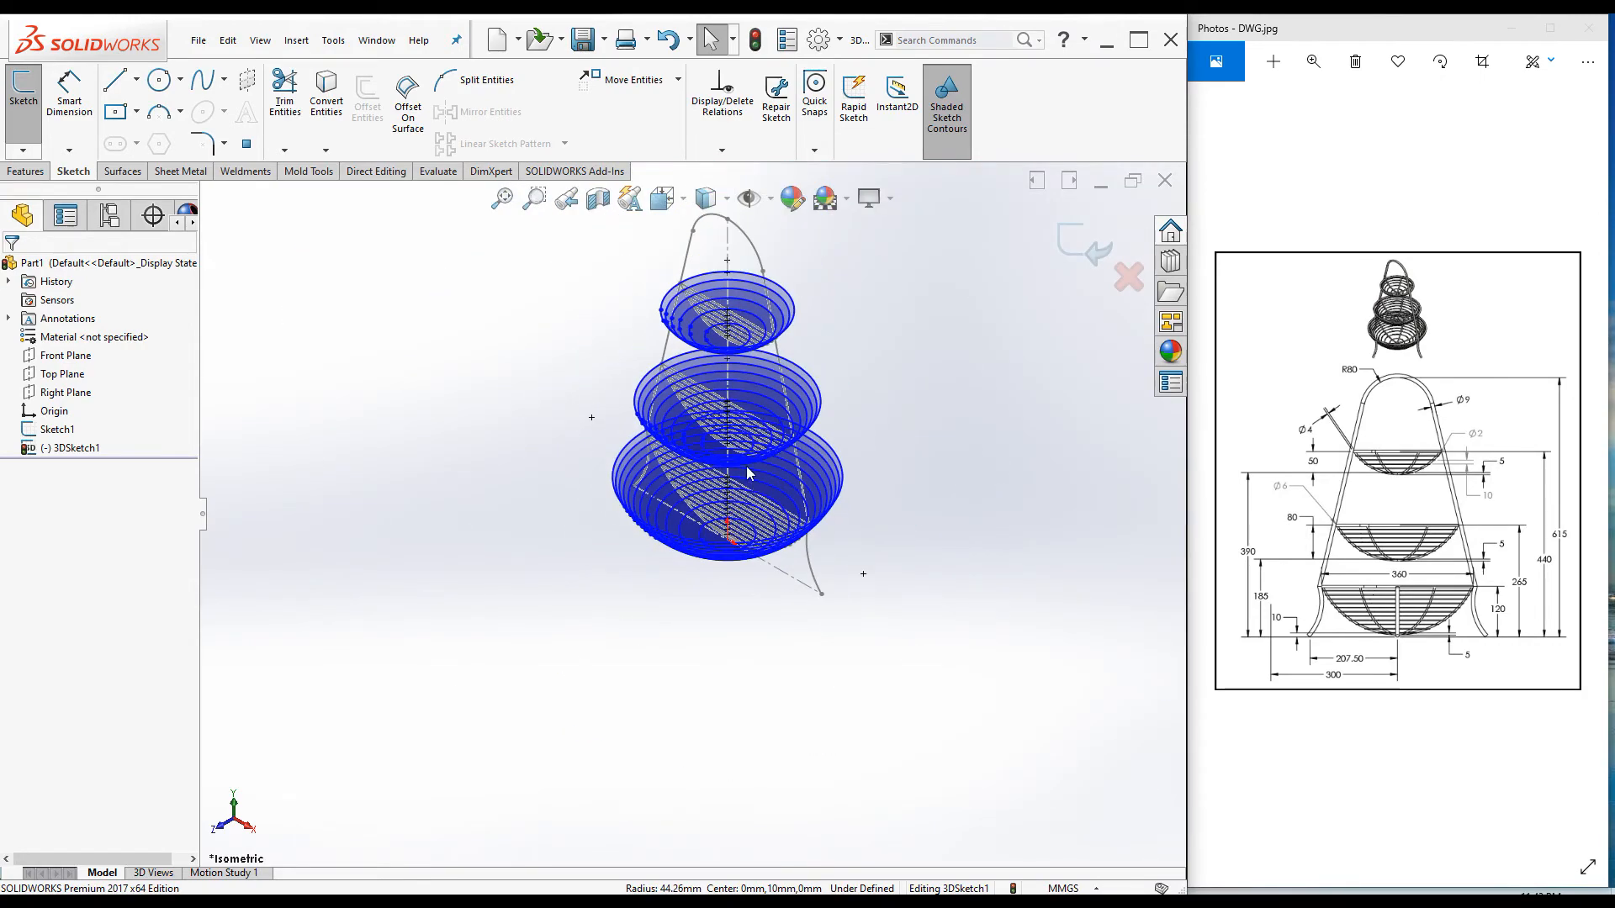
{"action": "scroll", "coordinate": [746, 466], "scroll_direction": "down", "scroll_amount": 3}
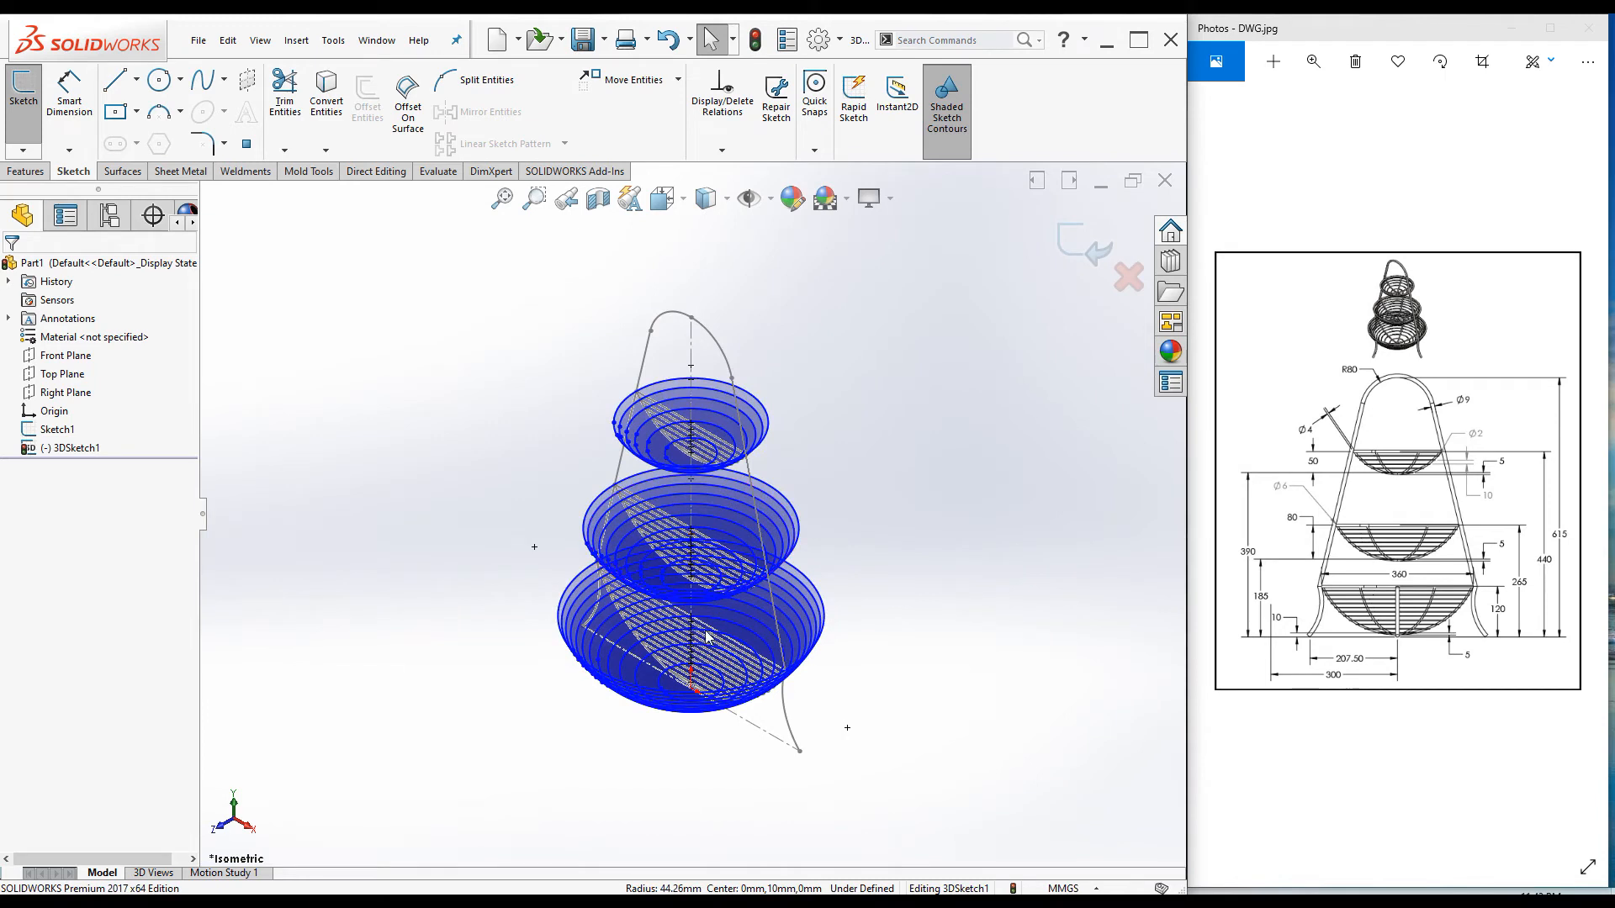
{"action": "left_click", "coordinate": [1076, 242]}
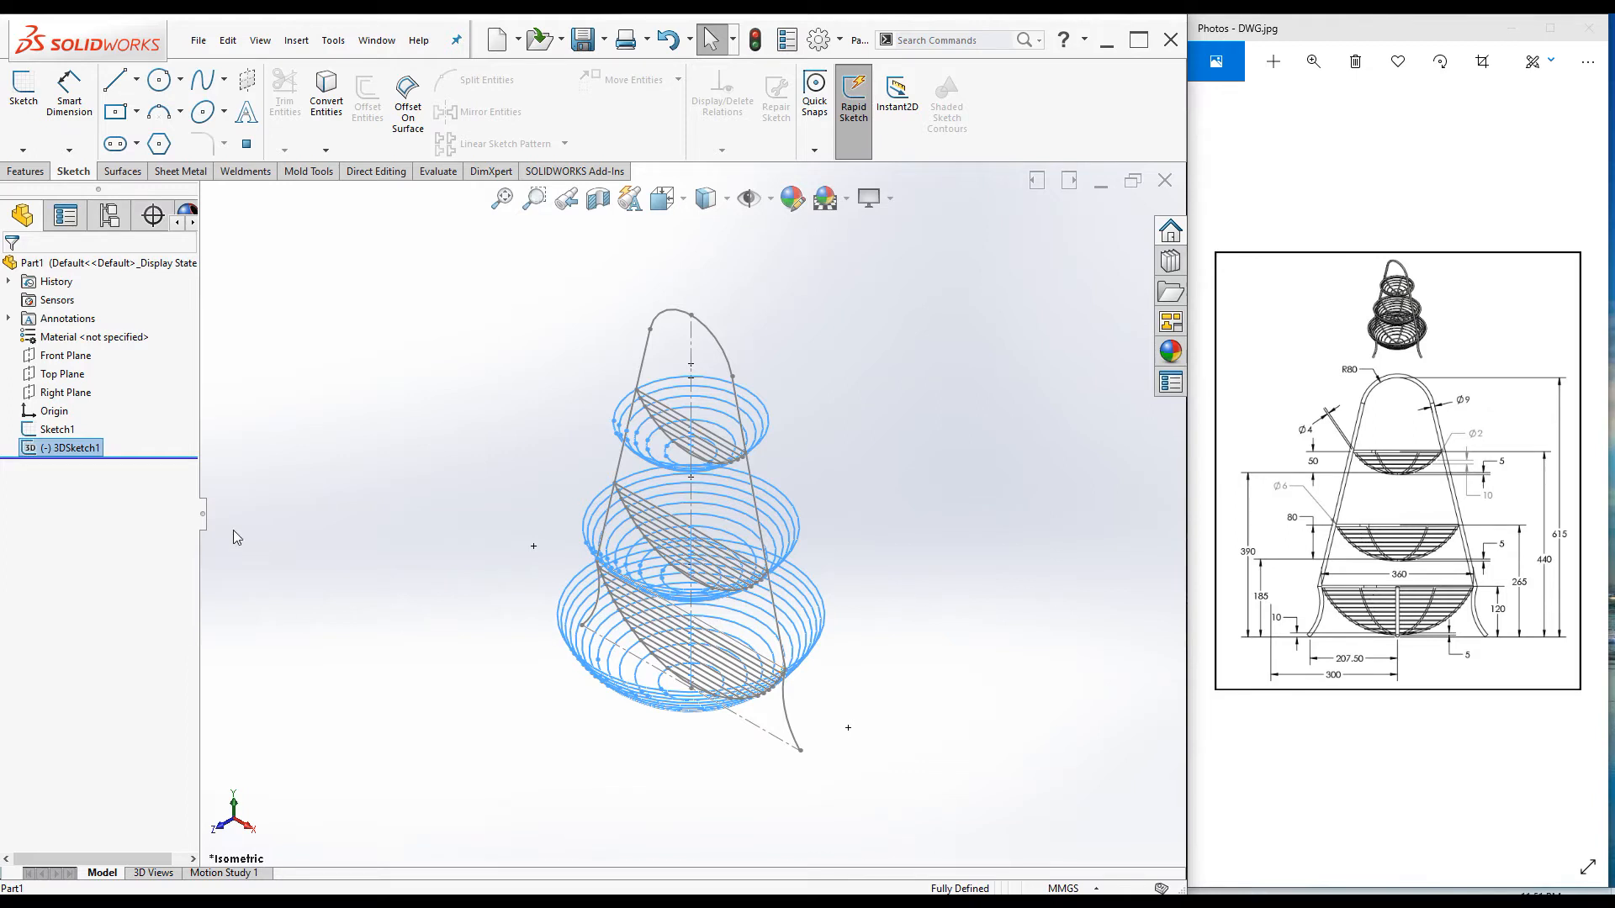
{"action": "left_click", "coordinate": [64, 393]}
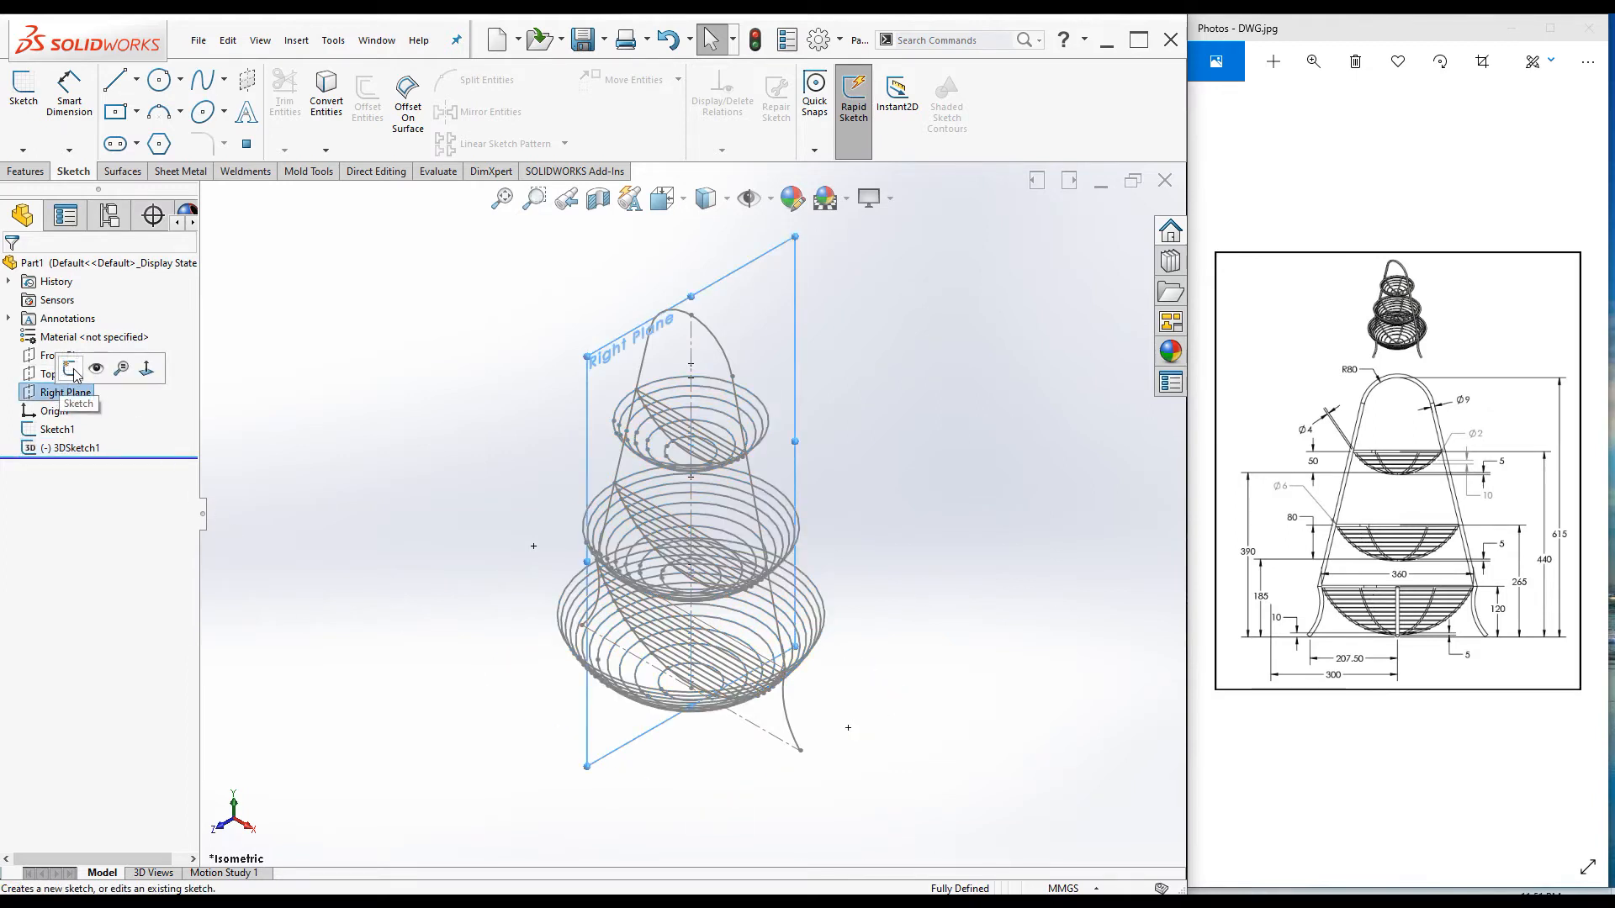
{"action": "left_click", "coordinate": [71, 369]}
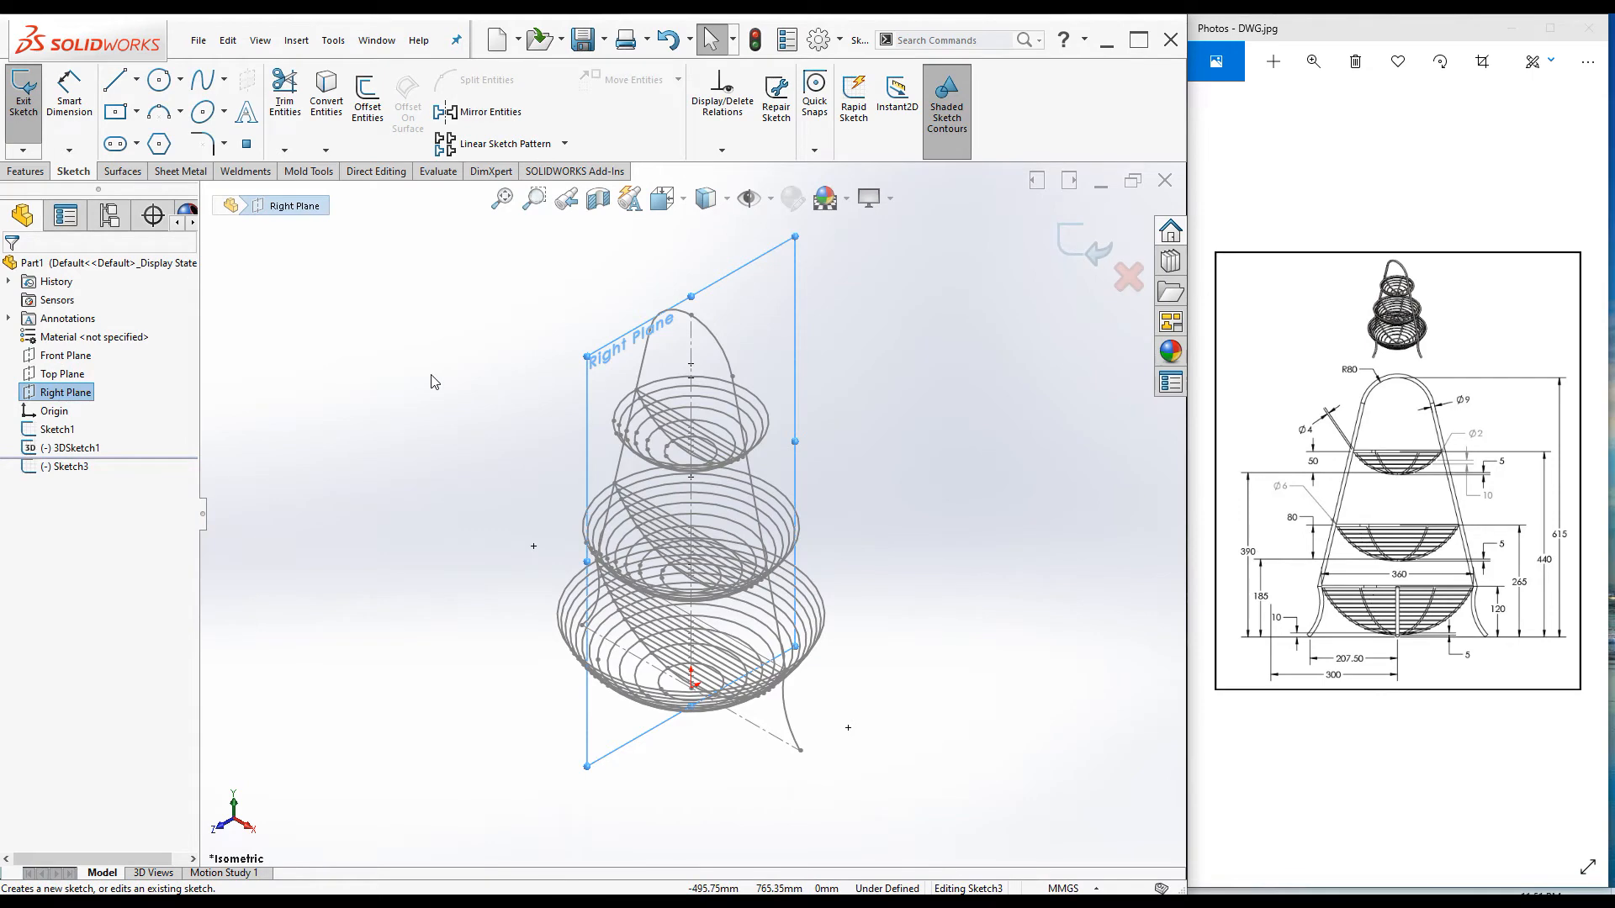
{"action": "key", "text": "ctrl+8"}
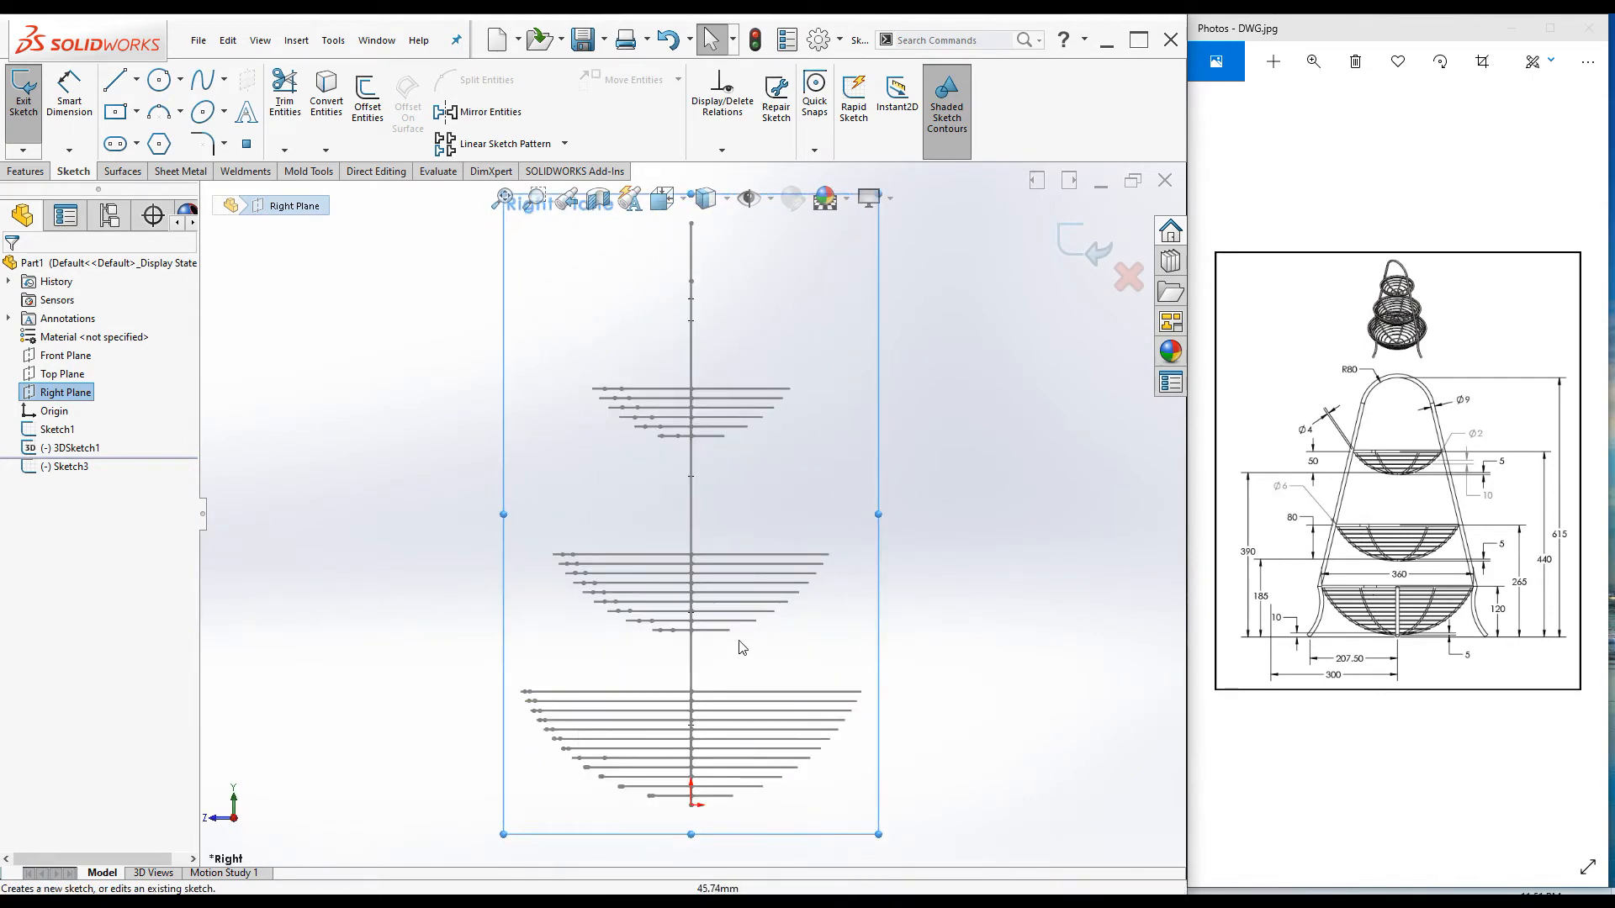
Step: Sketch a three-point arc of about 79 mm radius beside the bottom basket, bulging towards it, as the side leg
{"action": "key", "text": "f"}
{"action": "scroll", "coordinate": [610, 755], "scroll_direction": "down", "scroll_amount": 4}
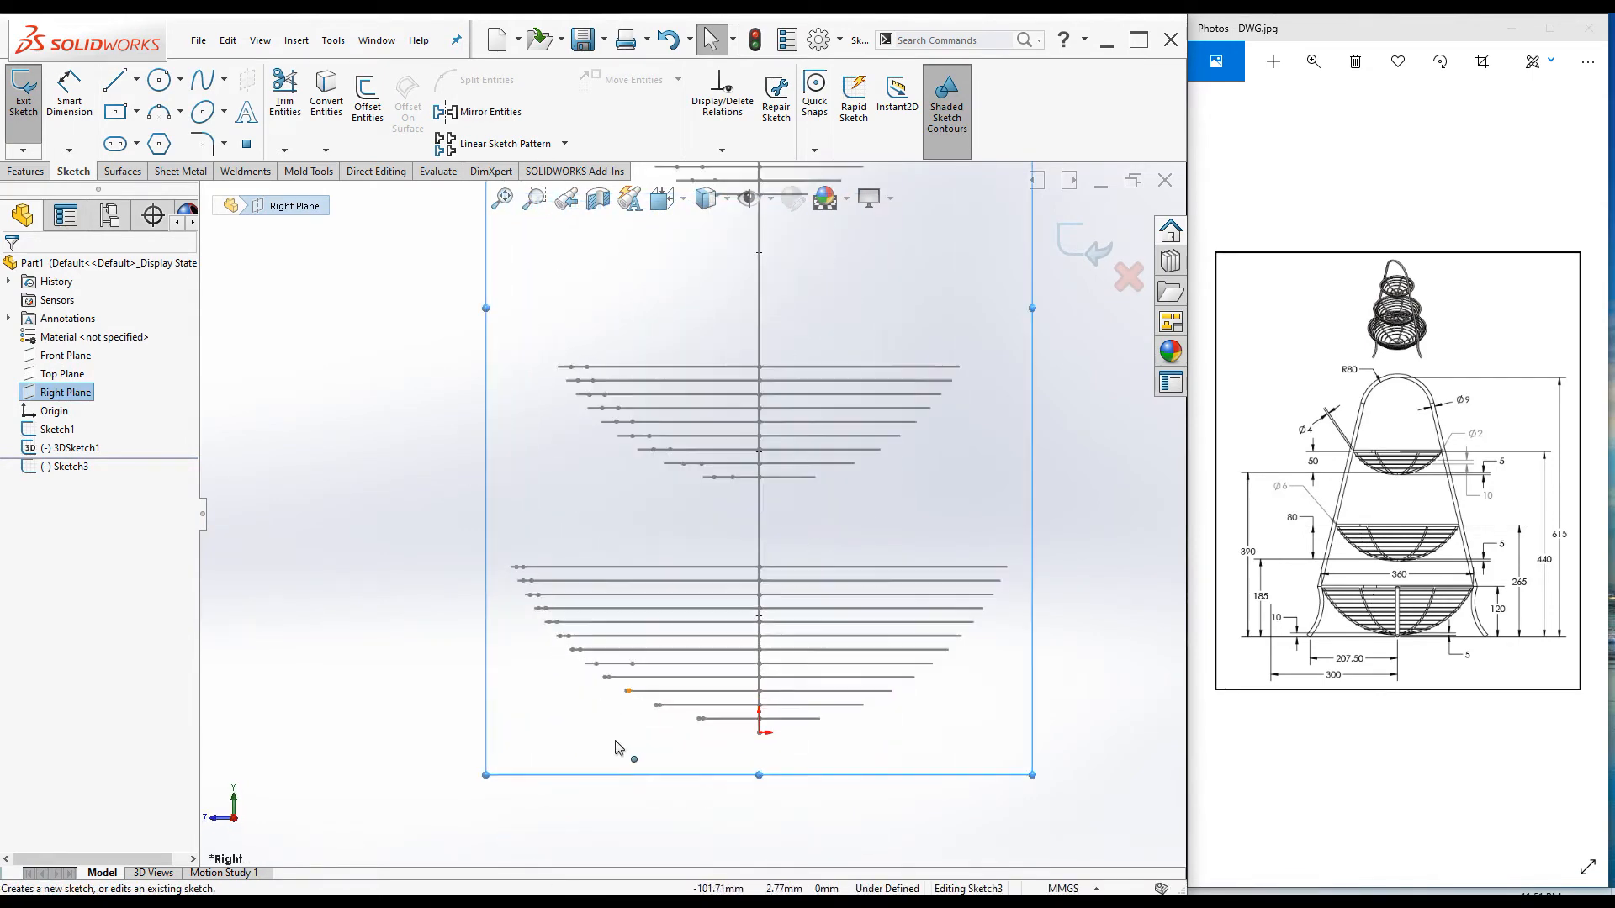
{"action": "left_click", "coordinate": [158, 114]}
{"action": "left_click", "coordinate": [389, 719]}
{"action": "left_click", "coordinate": [457, 547]}
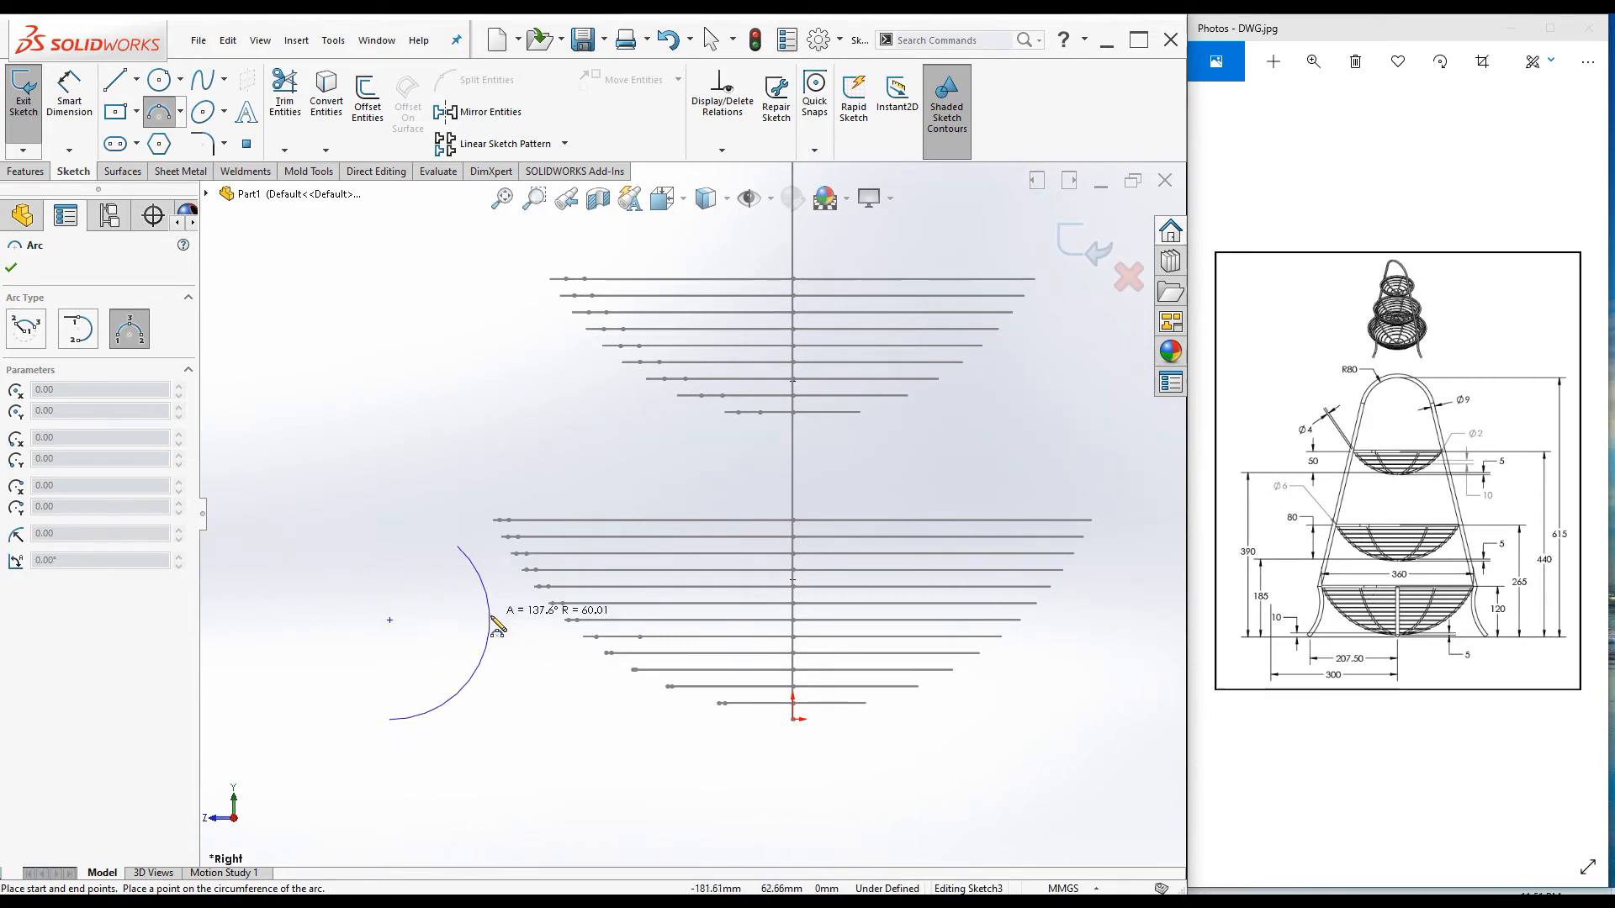
{"action": "left_click", "coordinate": [459, 647]}
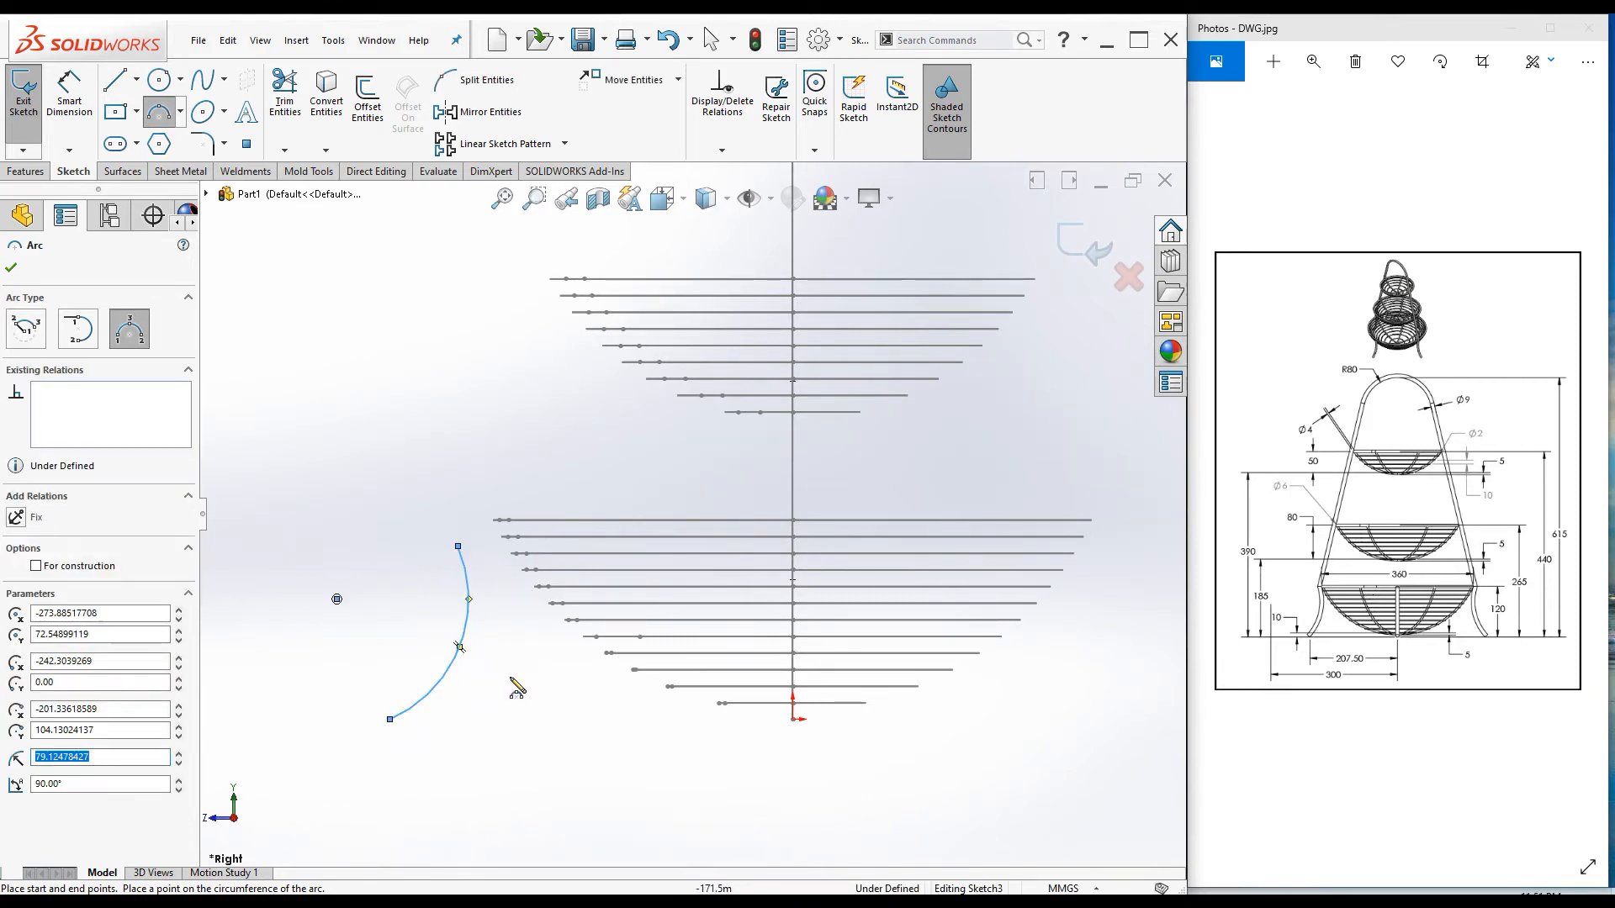
{"action": "key", "text": "Escape"}
Step: Add Coincident and Pierce relations between the arc's upper endpoint and the bottom basket's rim circle
{"action": "scroll", "coordinate": [471, 580], "scroll_direction": "down", "scroll_amount": 4}
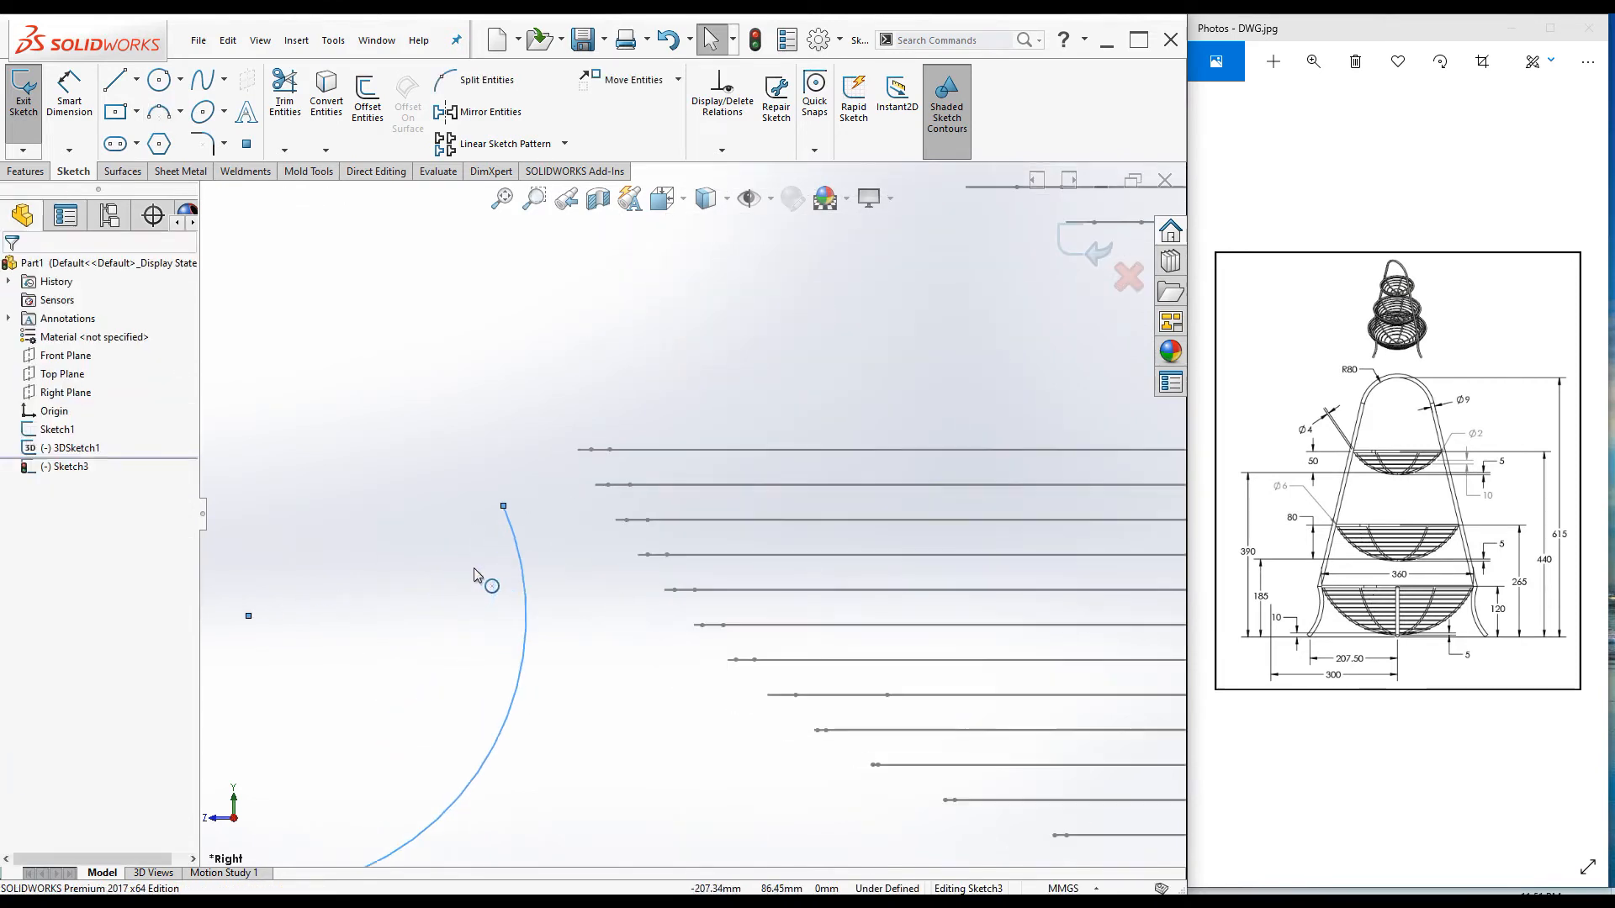
{"action": "left_click", "coordinate": [503, 507]}
{"action": "scroll", "coordinate": [704, 513], "scroll_direction": "up", "scroll_amount": 2}
{"action": "middle_click_drag", "start_coordinate": [688, 601], "coordinate": [652, 468]}
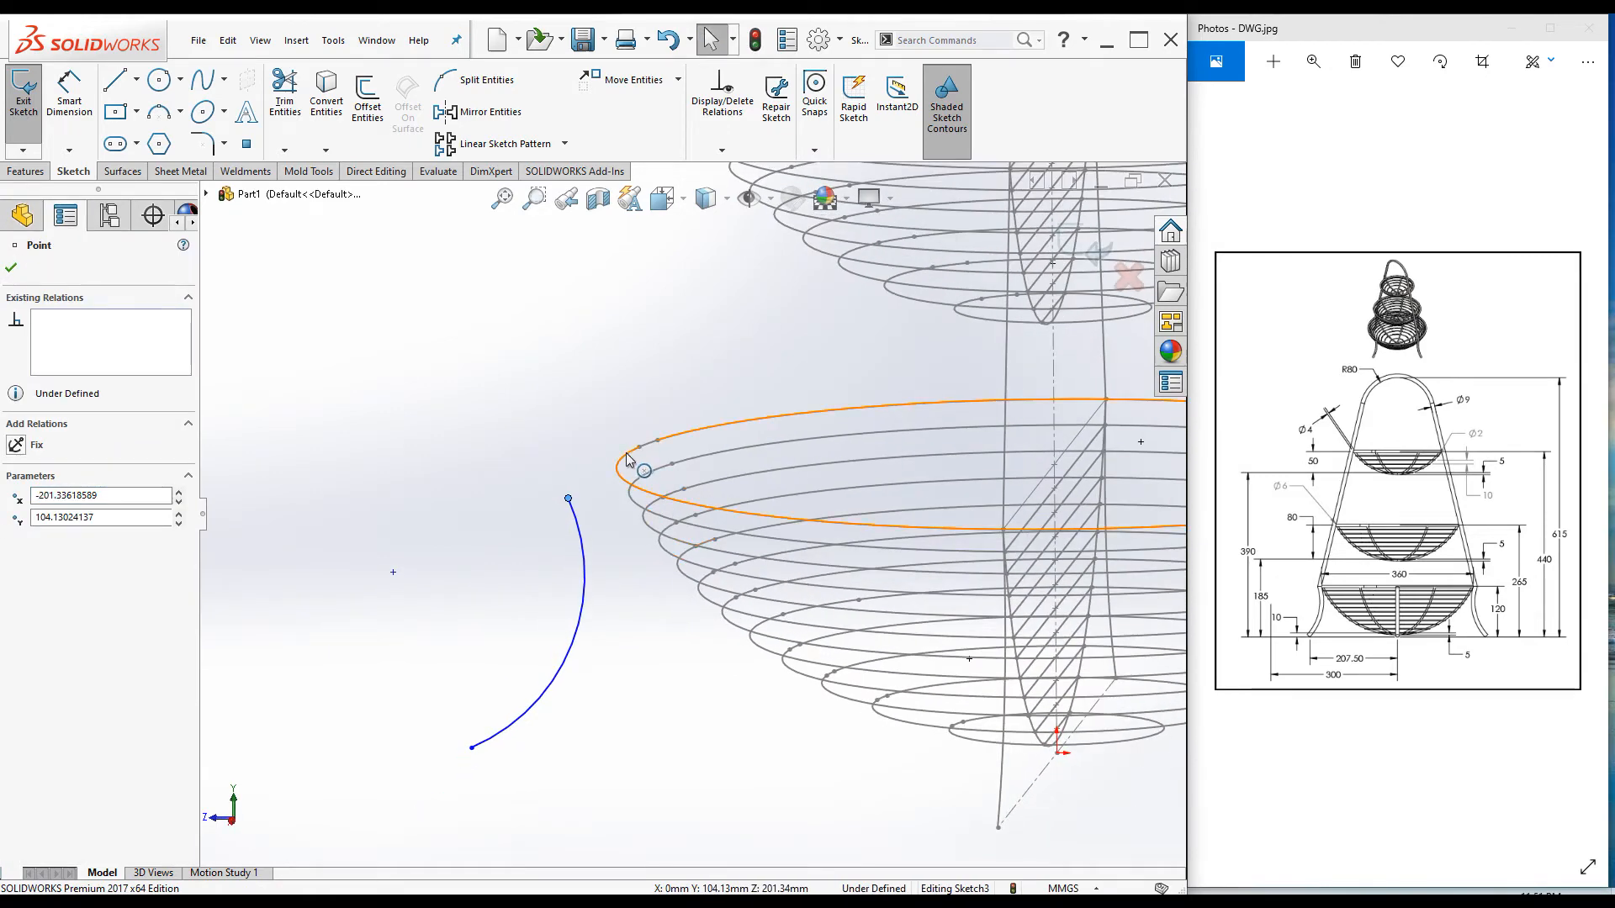
{"action": "left_click", "coordinate": [626, 459], "text": "ctrl"}
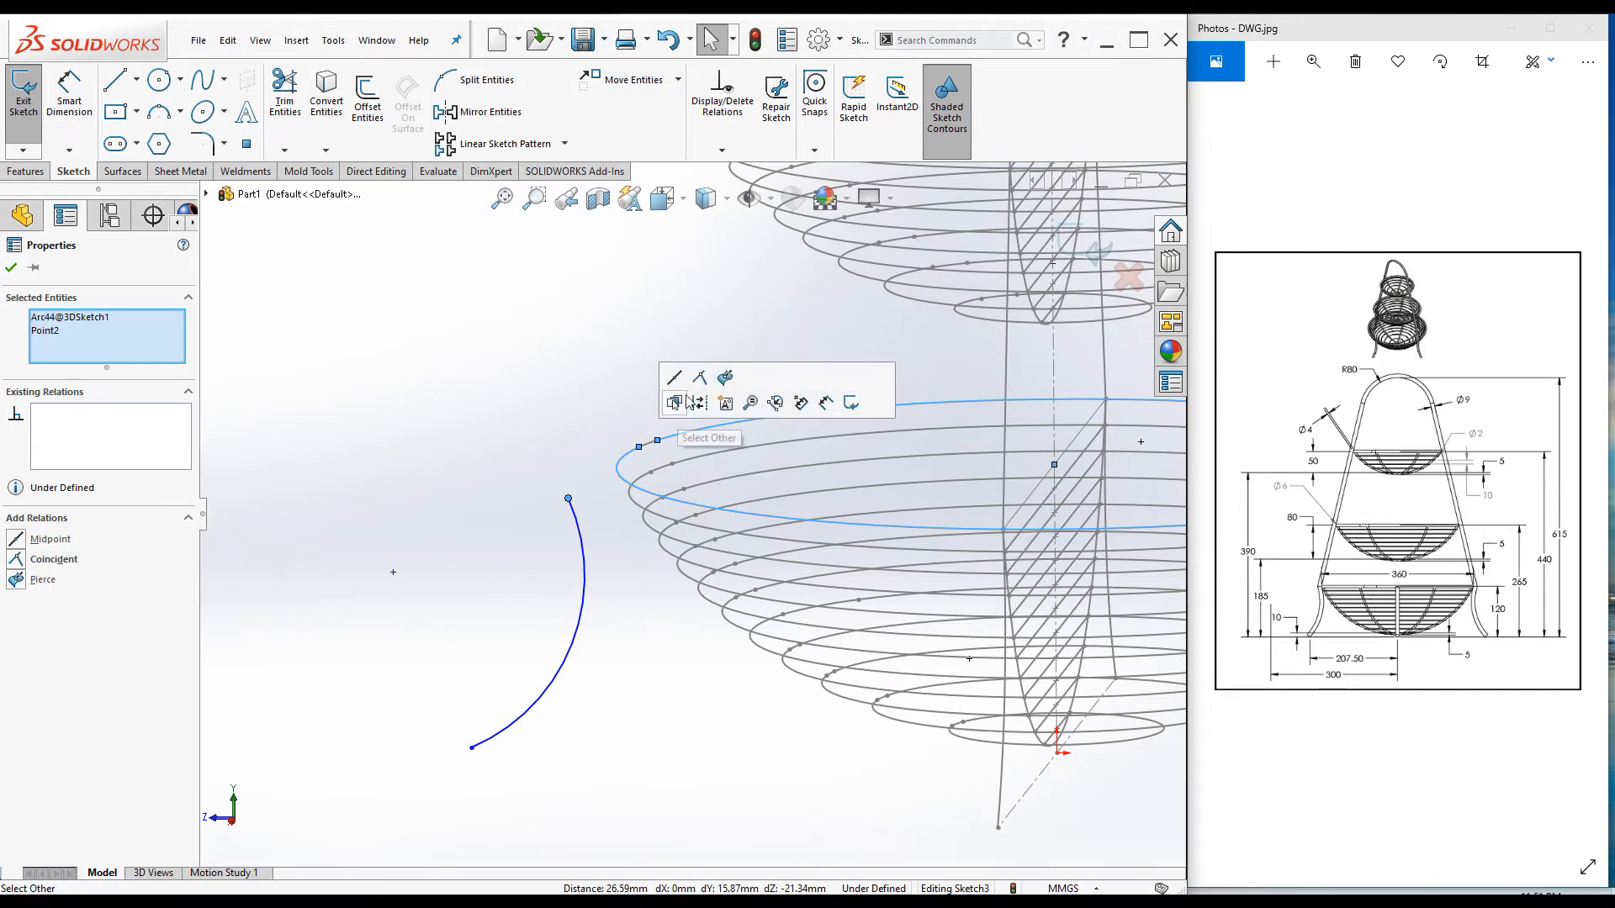
{"action": "left_click", "coordinate": [702, 380]}
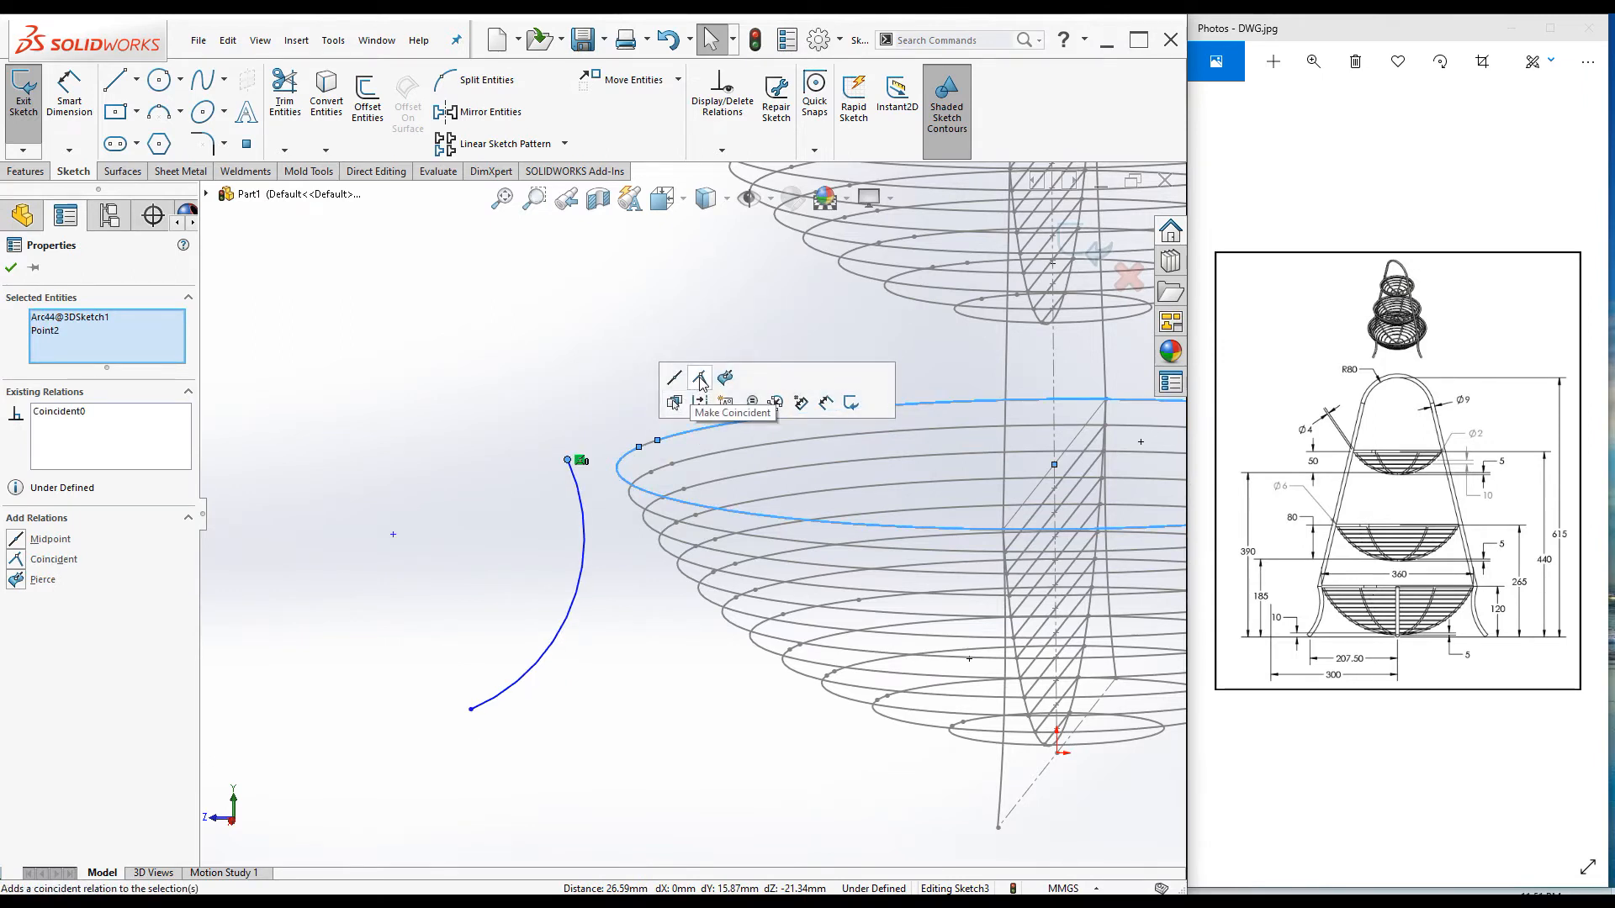
{"action": "left_click", "coordinate": [726, 378]}
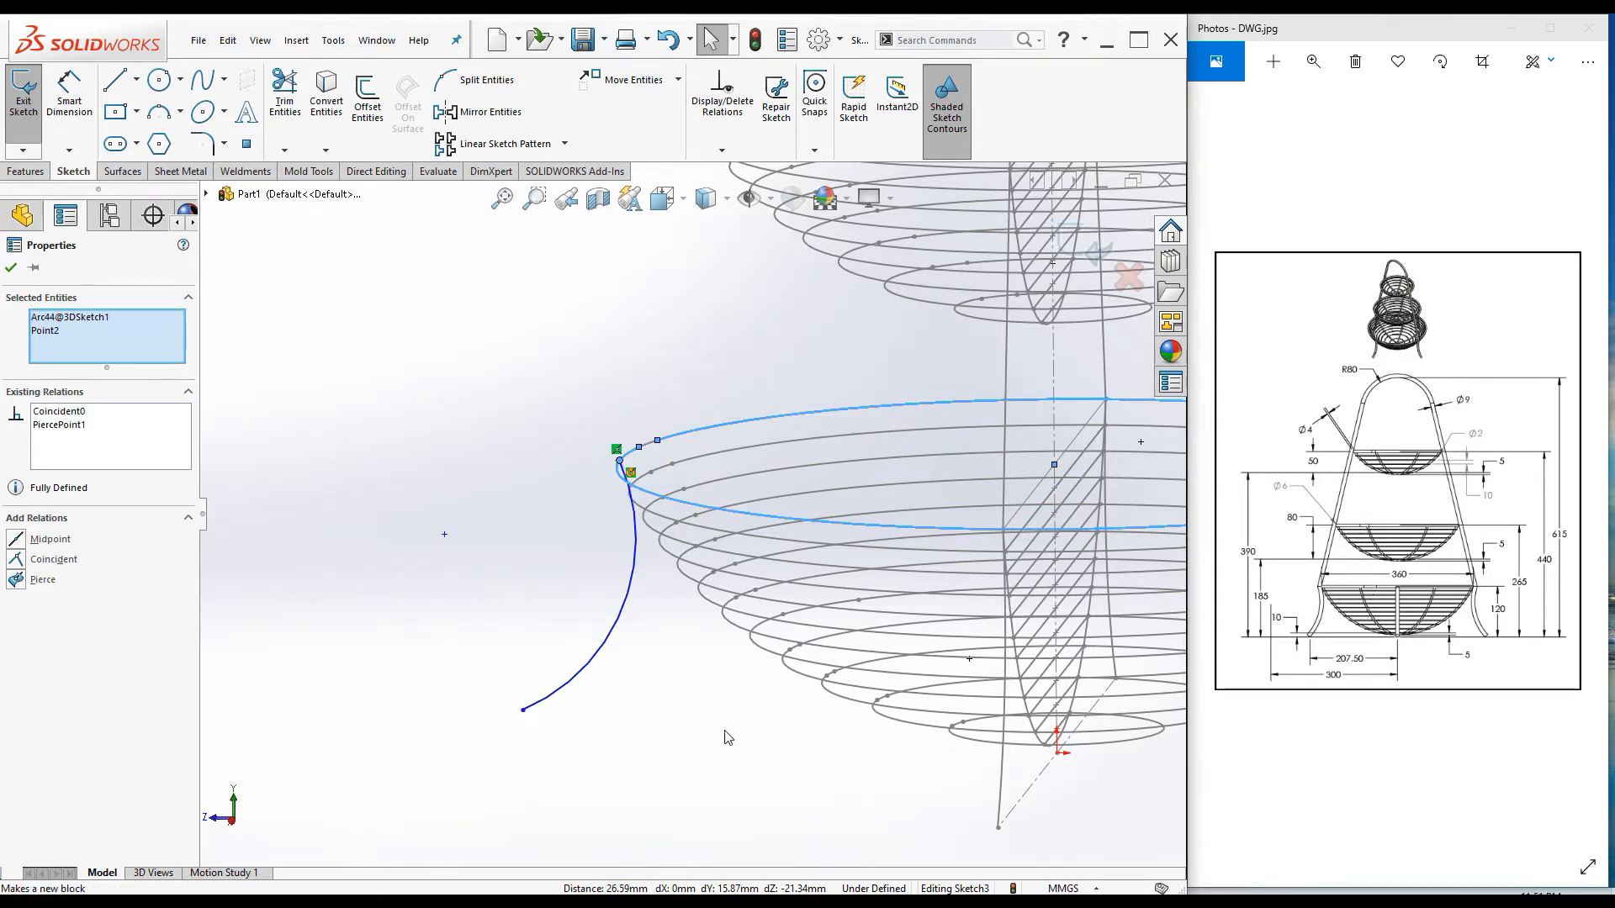
{"action": "key", "text": "ctrl+1"}
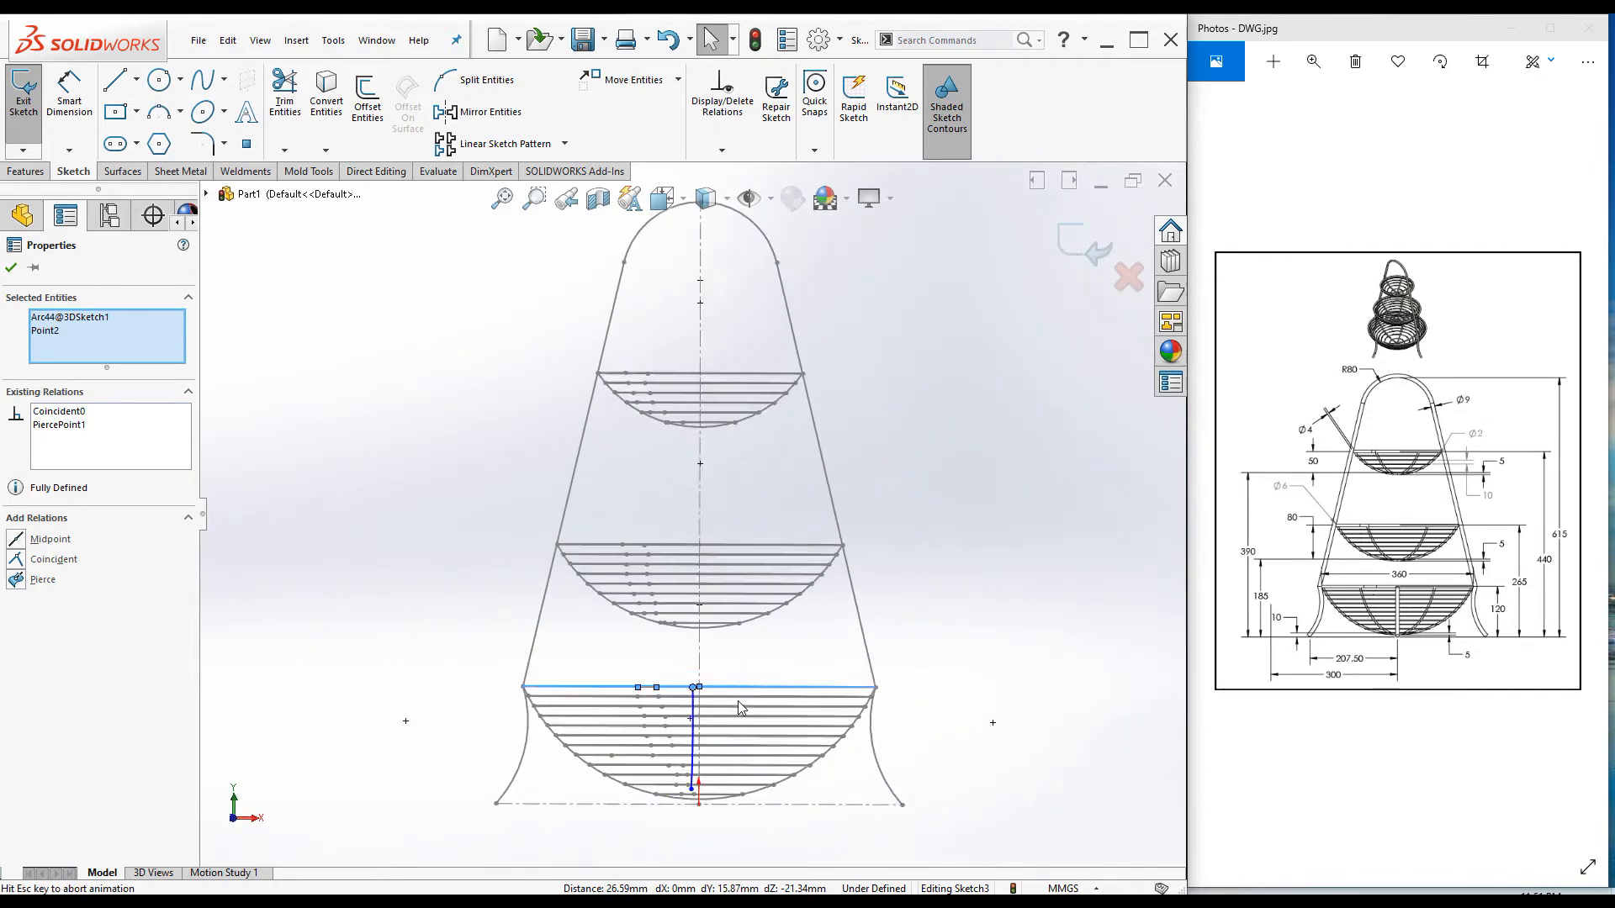
{"action": "key", "text": "ctrl+2"}
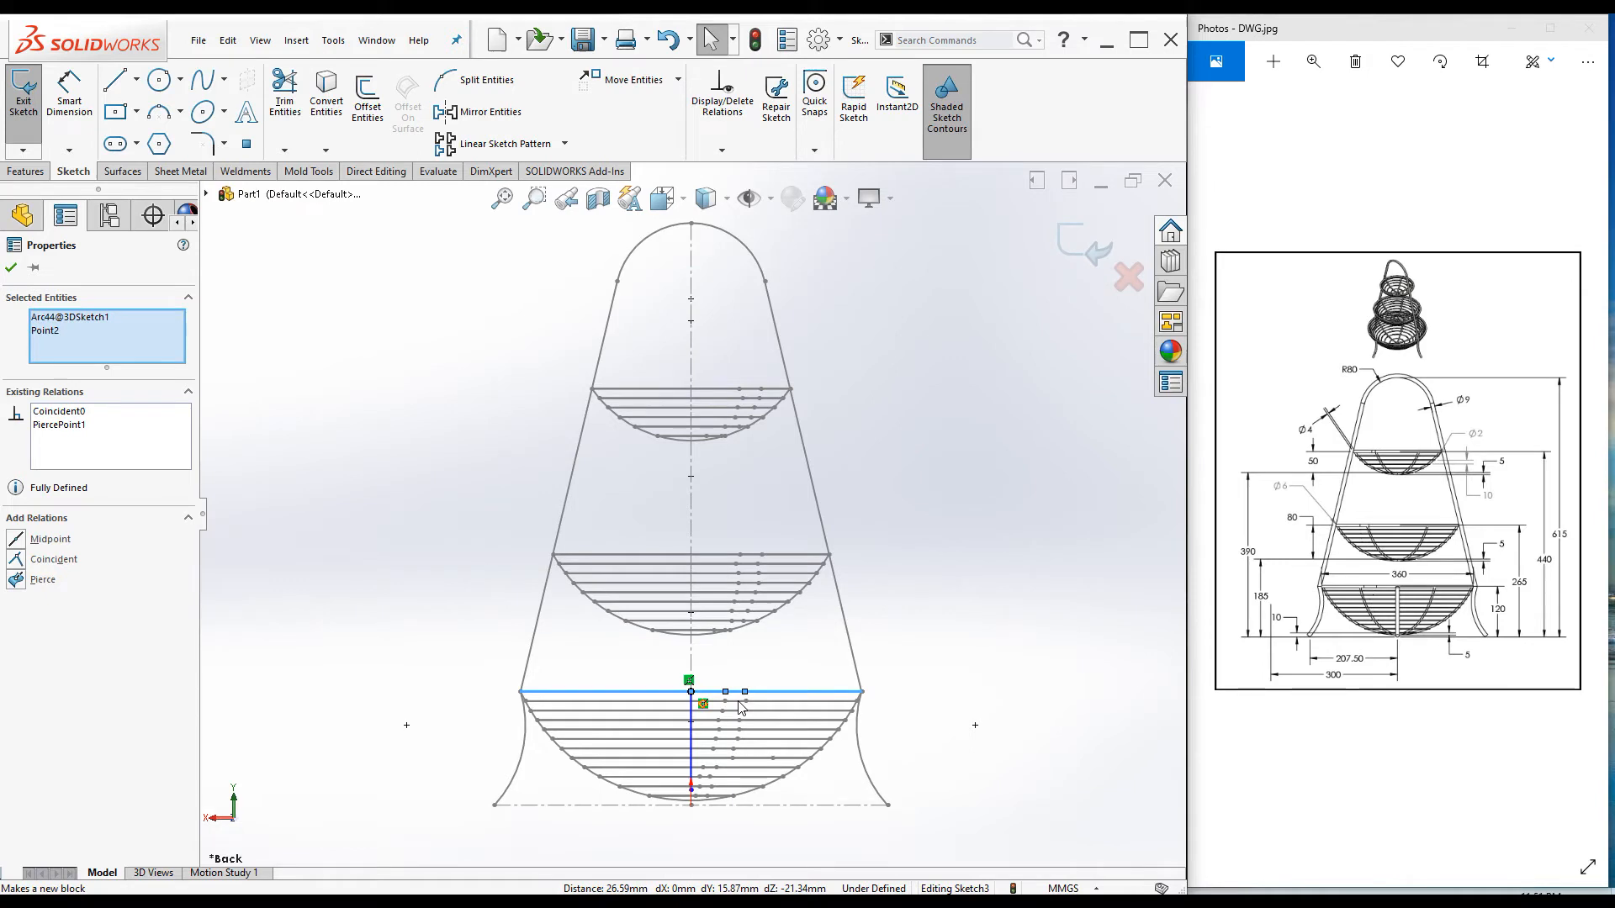
{"action": "left_click", "coordinate": [9, 268]}
Step: Make the arc's lower endpoint horizontal with the origin
{"action": "key", "text": "ctrl+4"}
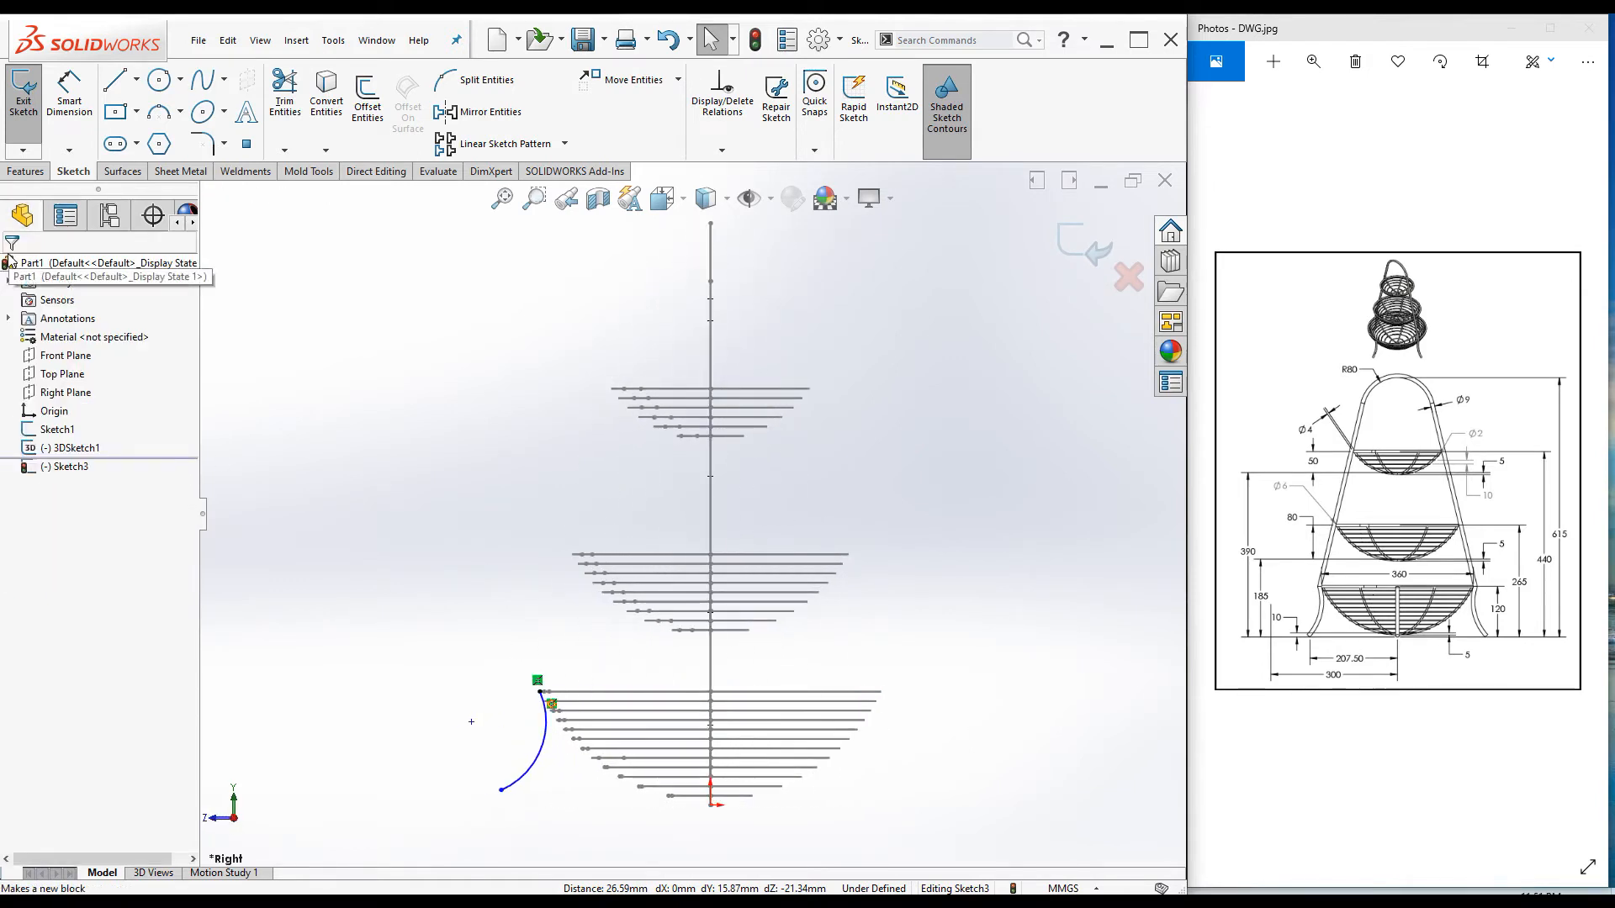
{"action": "scroll", "coordinate": [527, 729], "scroll_direction": "down", "scroll_amount": 3}
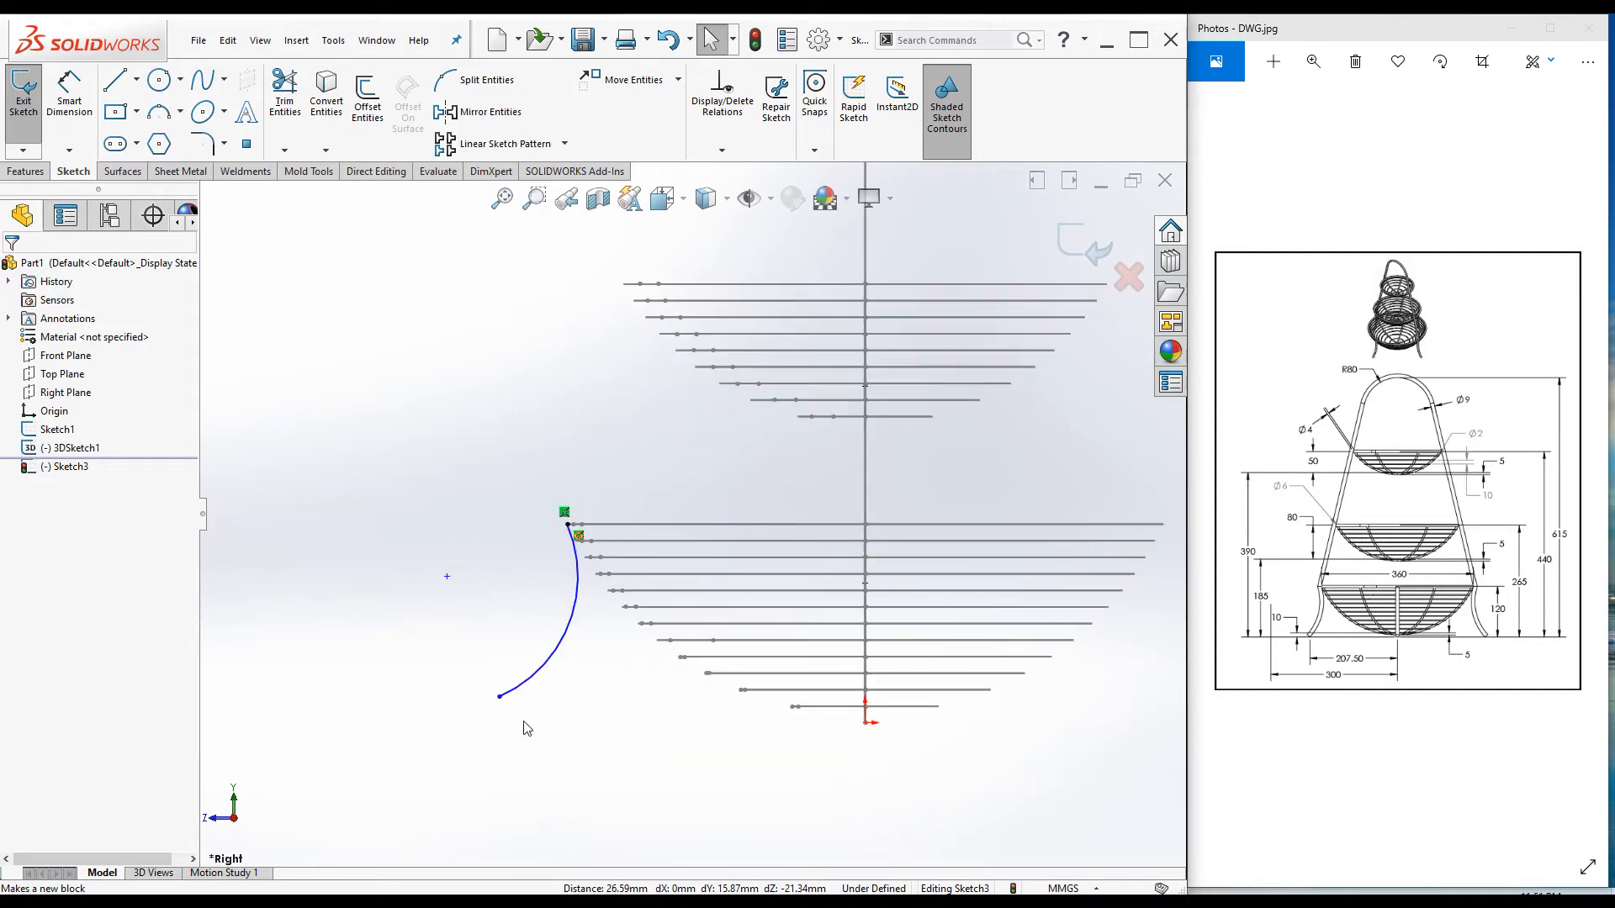
{"action": "left_click", "coordinate": [500, 697]}
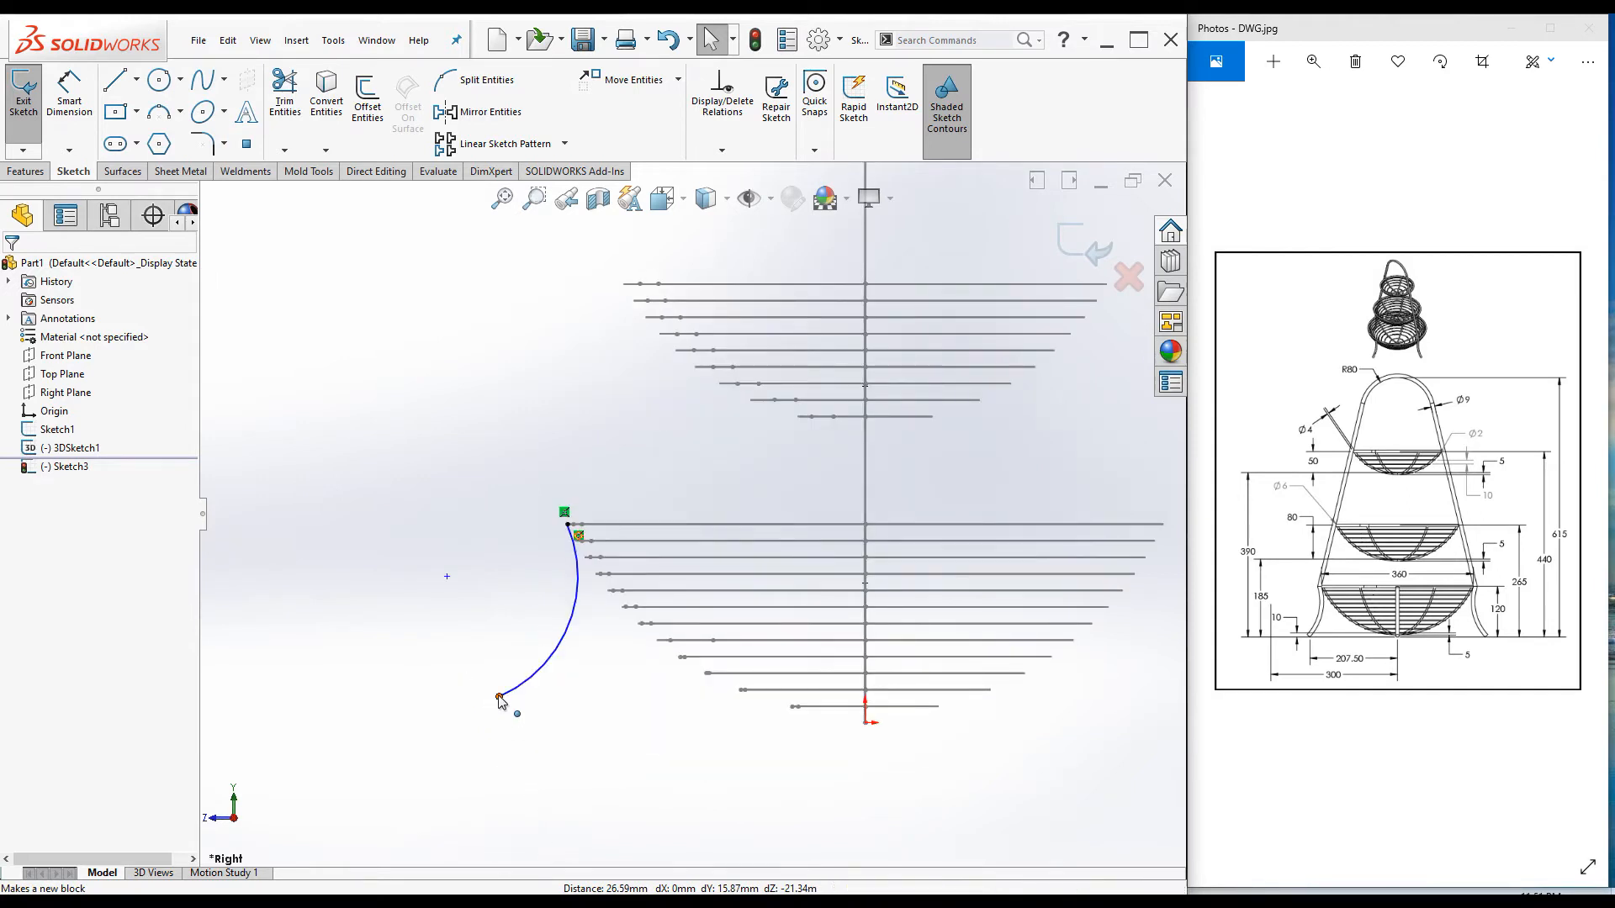
{"action": "left_click", "coordinate": [866, 723], "text": "ctrl"}
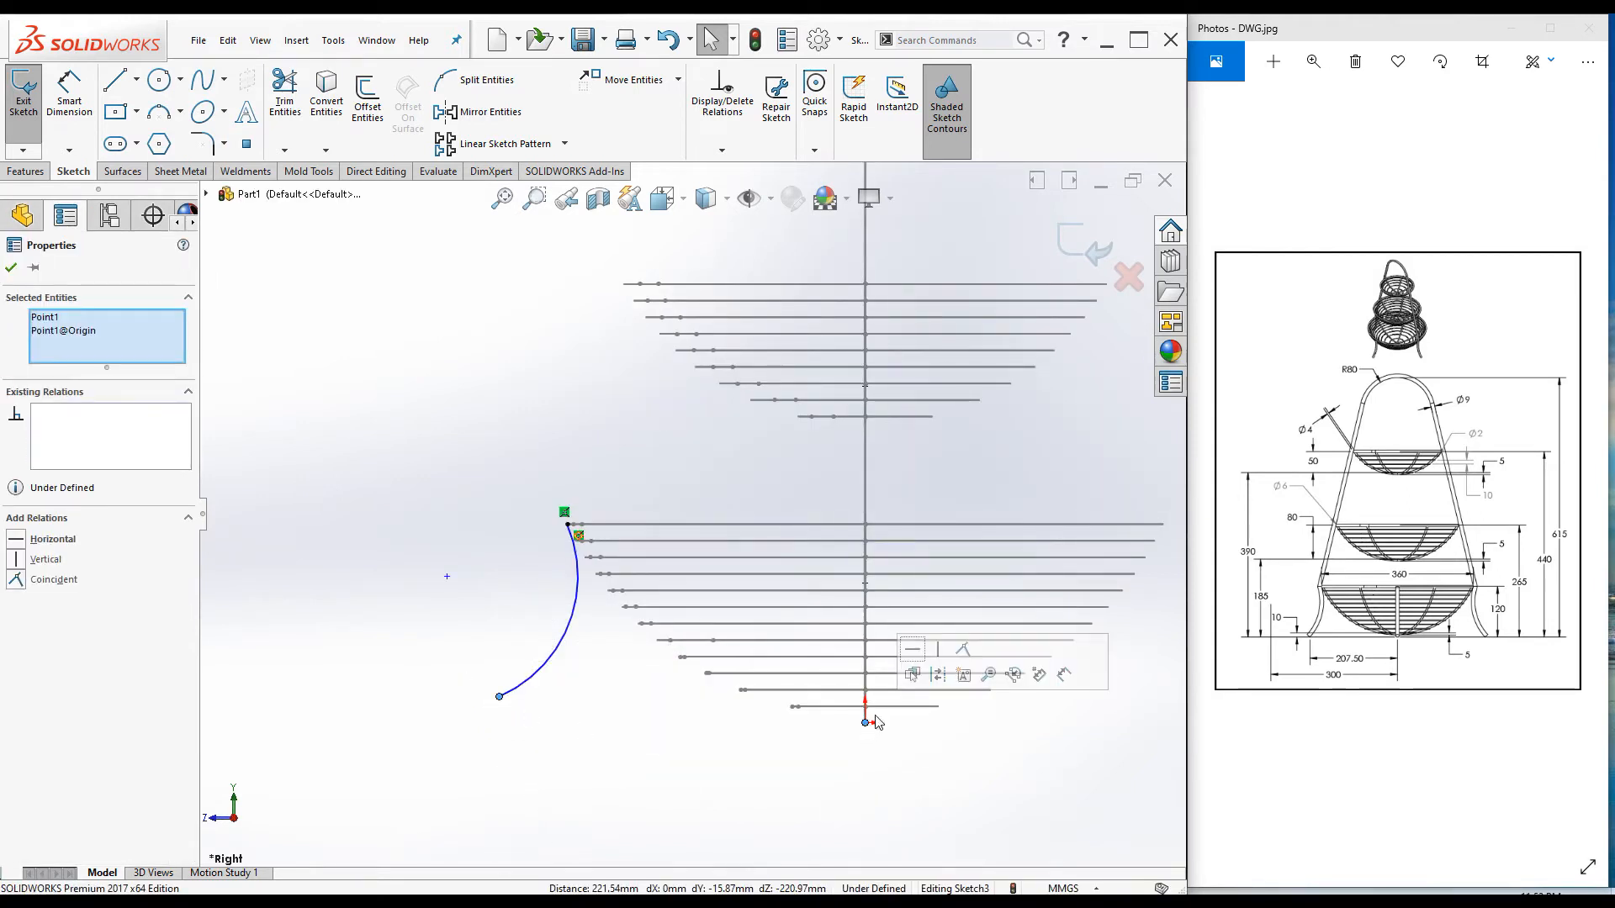
{"action": "left_click", "coordinate": [911, 673]}
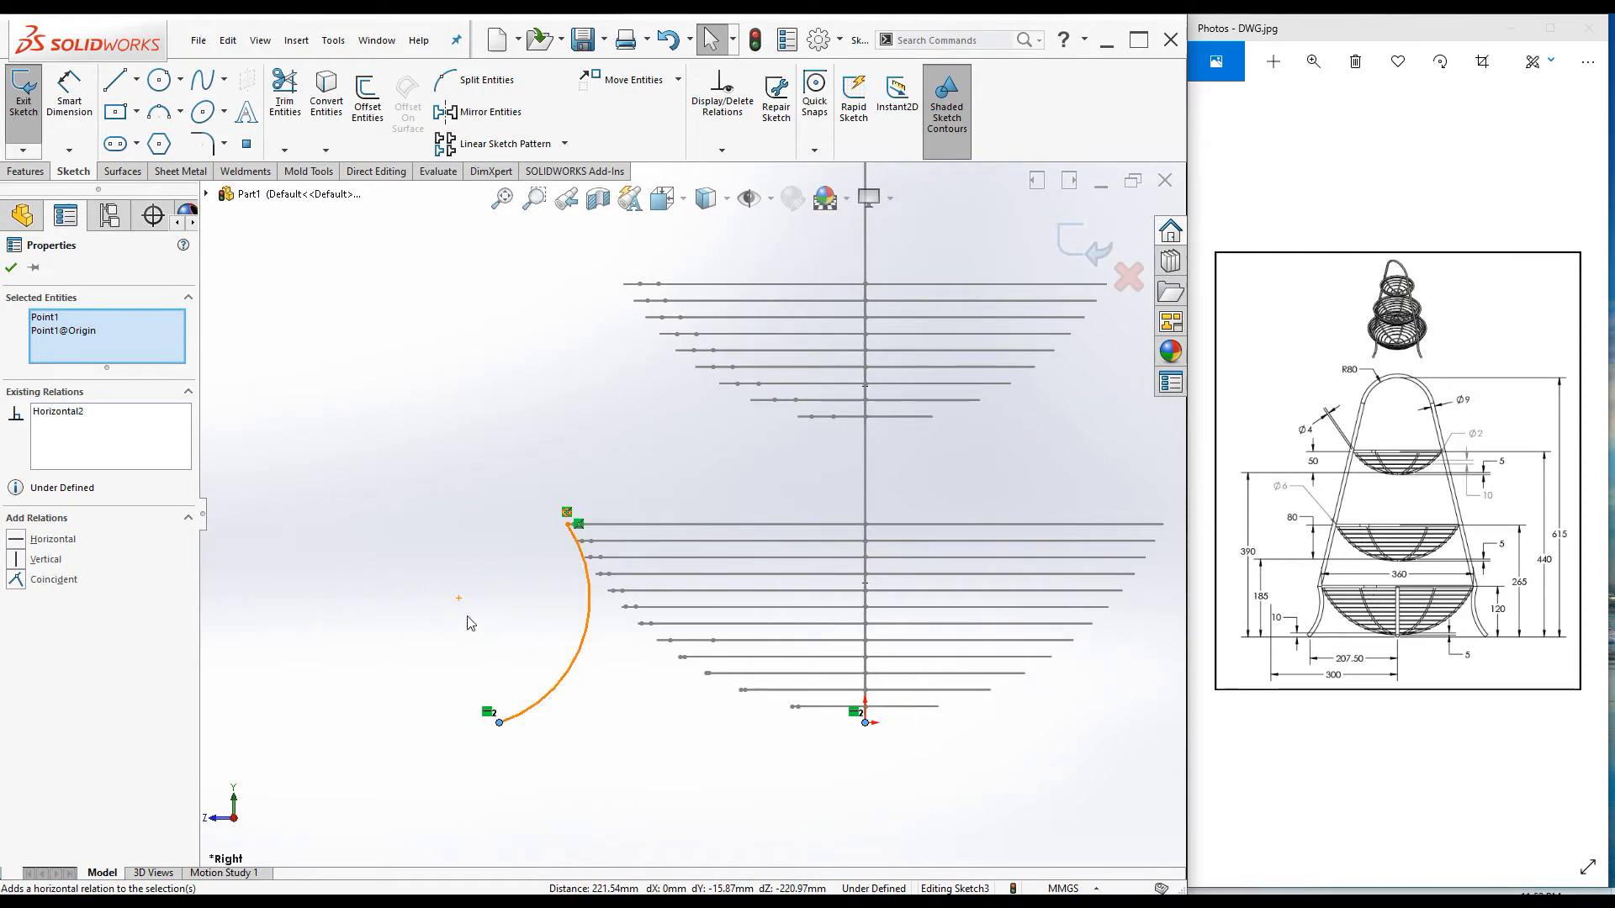
Step: Dimension the horizontal distance between the arc's lower endpoint and the origin as 207.5 mm
{"action": "right_click_drag", "start_coordinate": [400, 597], "coordinate": [408, 534]}
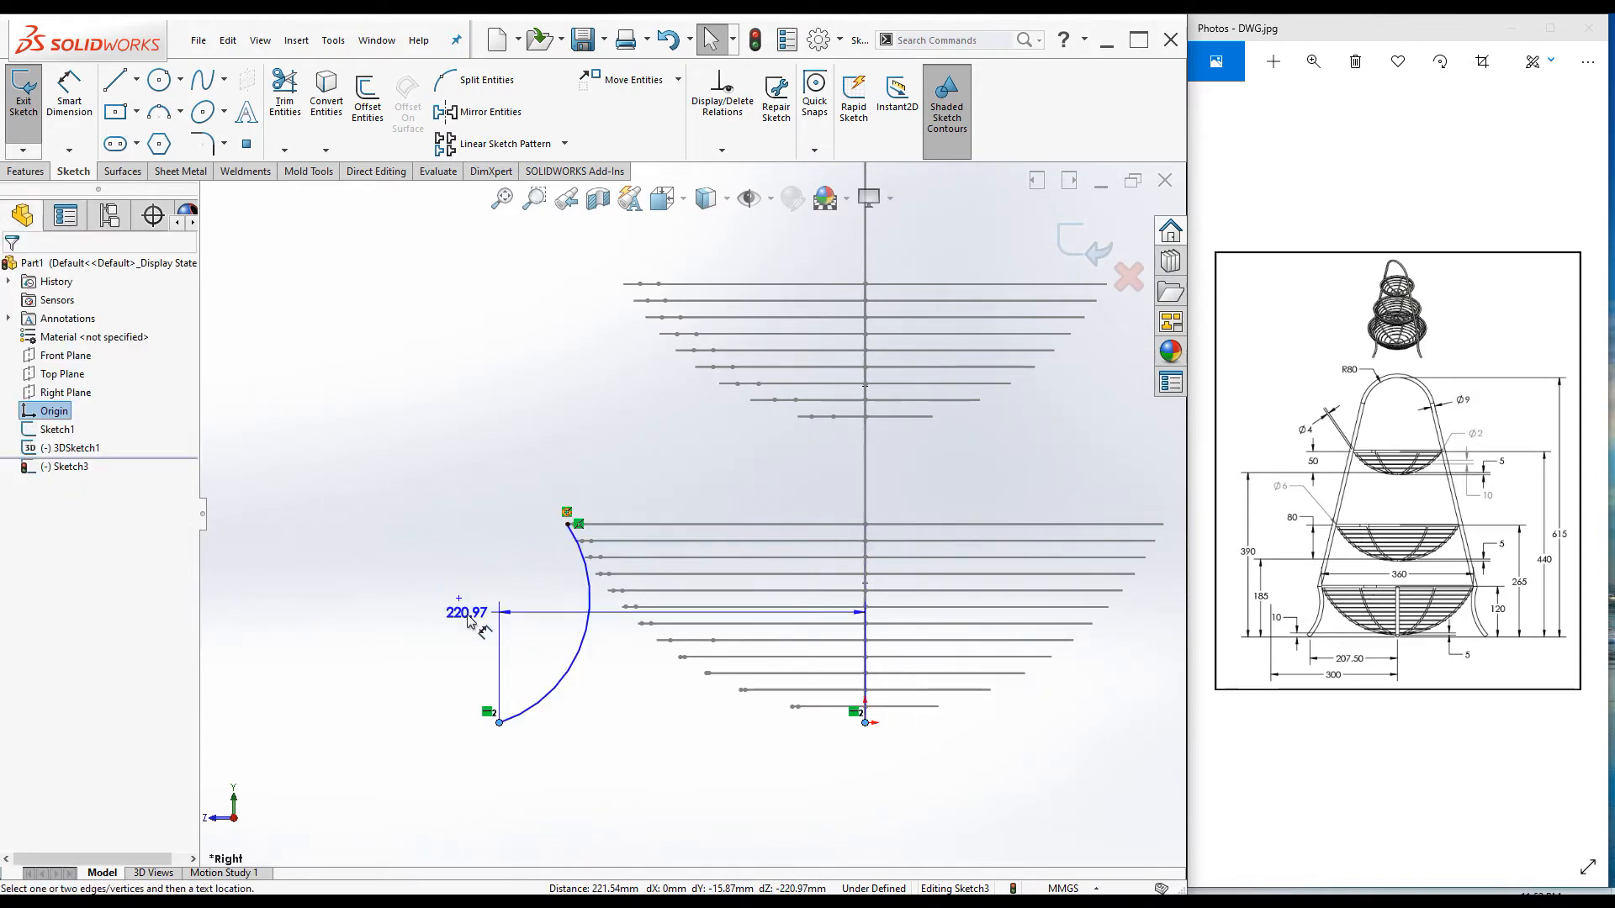
{"action": "left_click", "coordinate": [685, 811]}
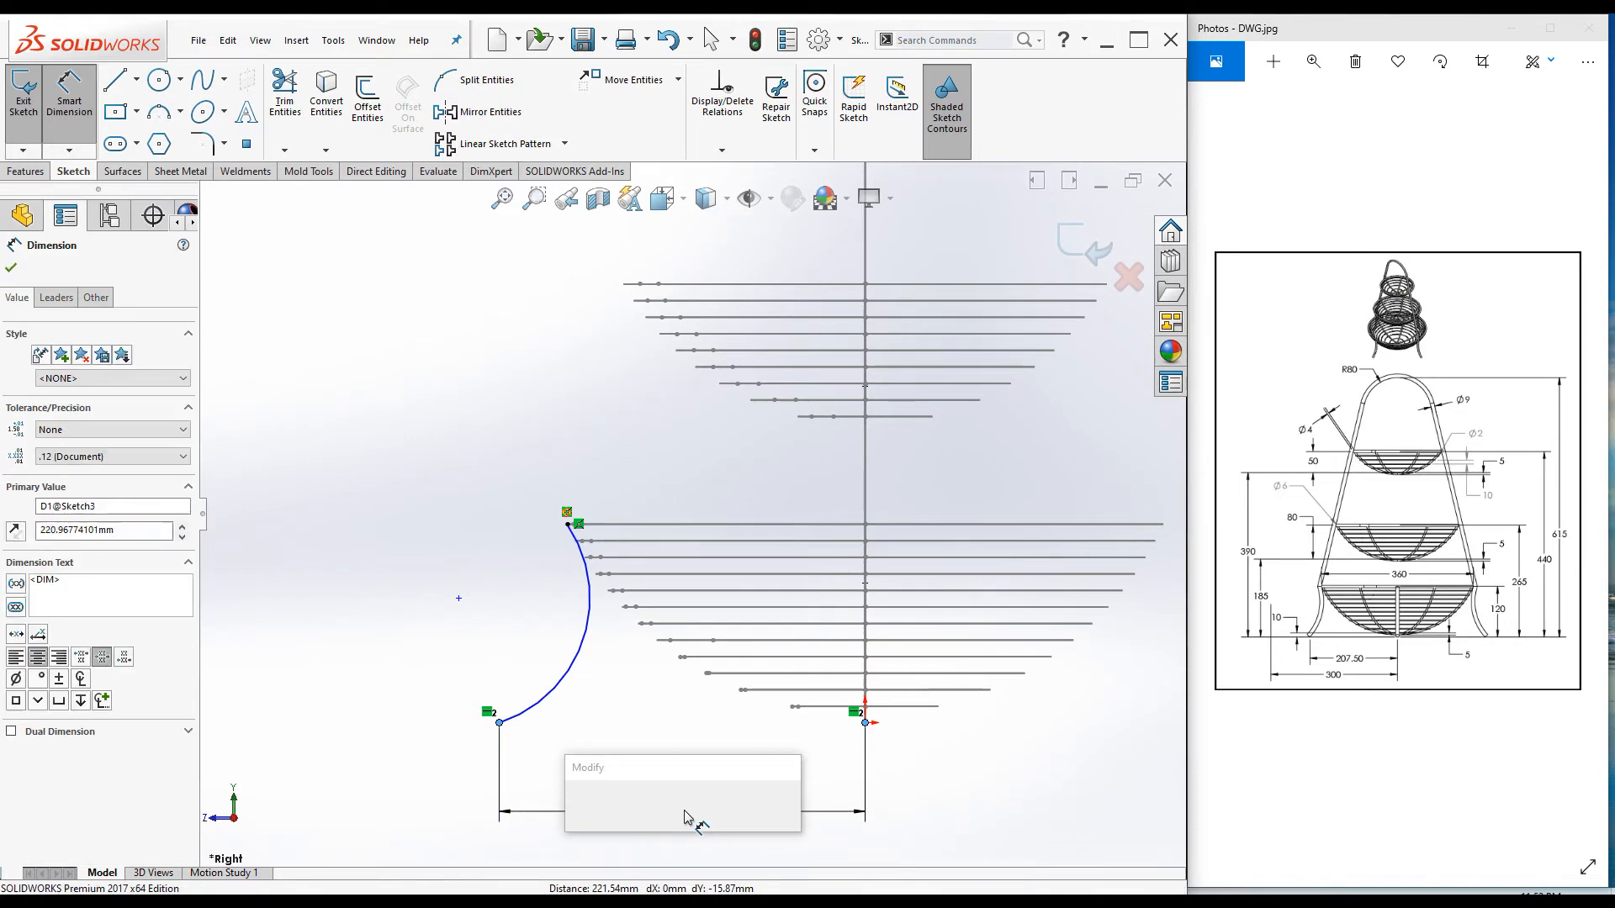
{"action": "type", "text": "207.5"}
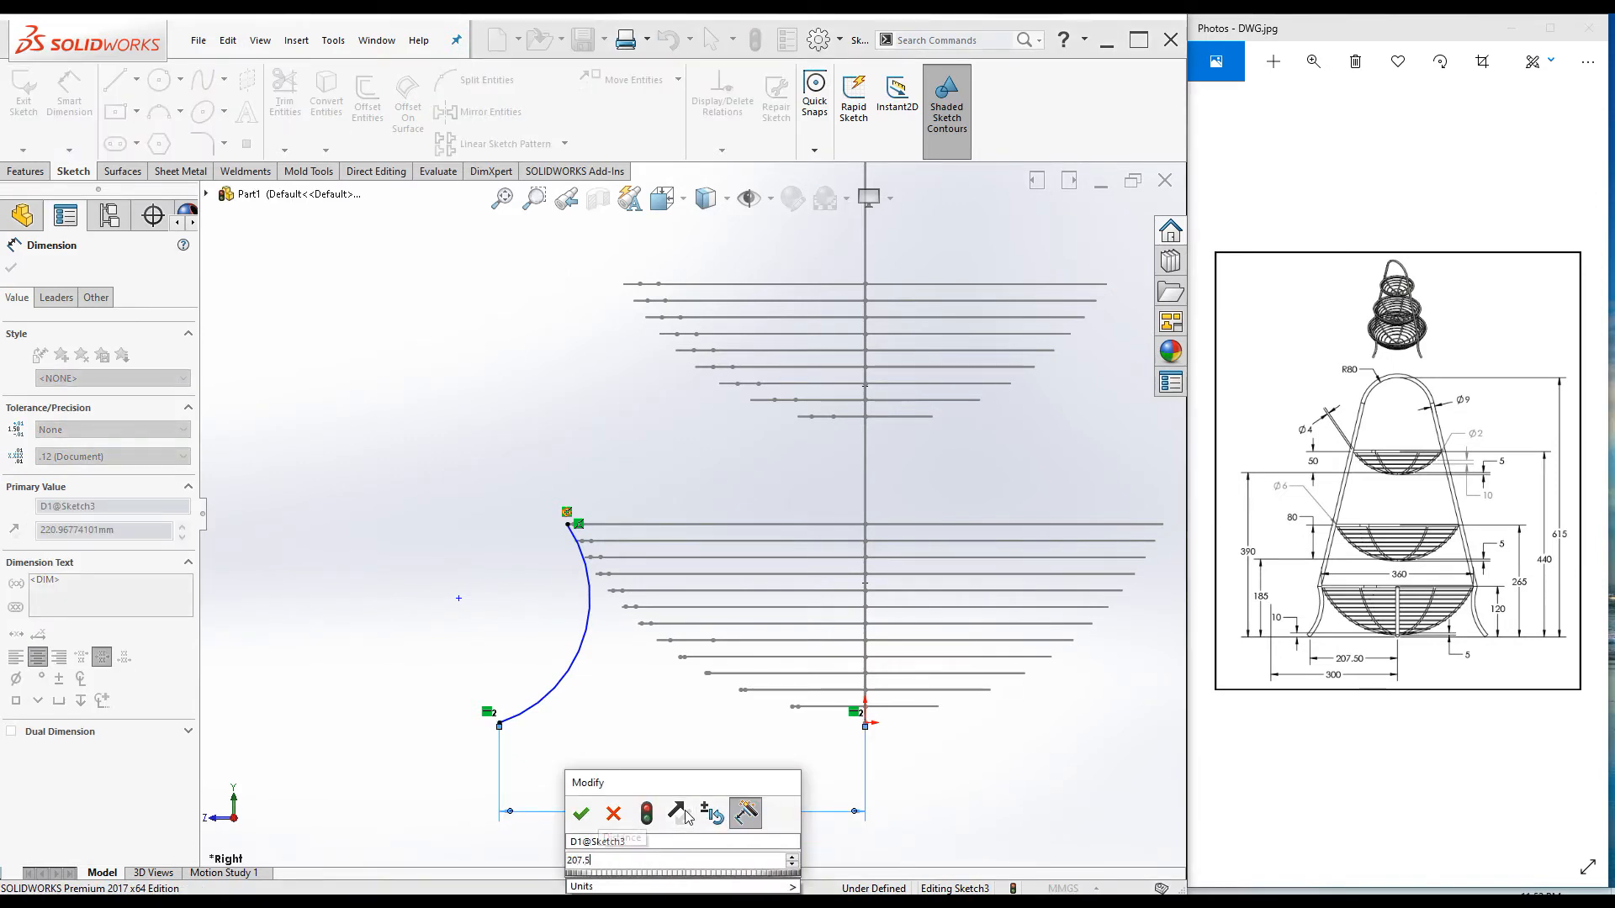
{"action": "key", "text": "Return"}
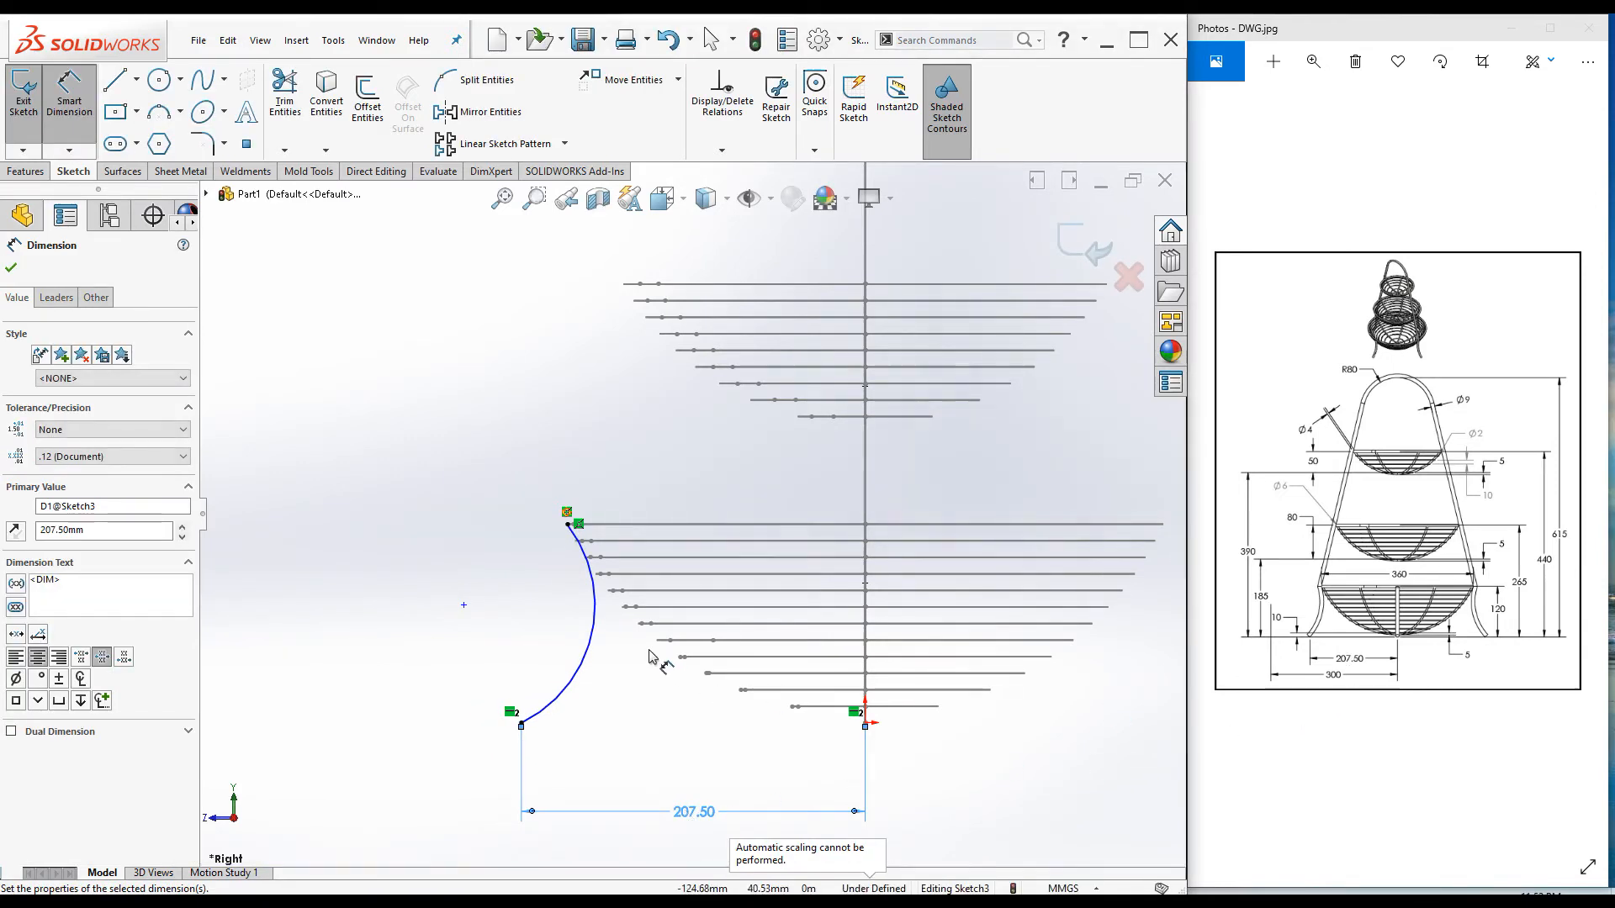
Step: Dimension the horizontal distance between the leg arc's centre point and the vertical centre axis as 300 mm
{"action": "left_click", "coordinate": [464, 606]}
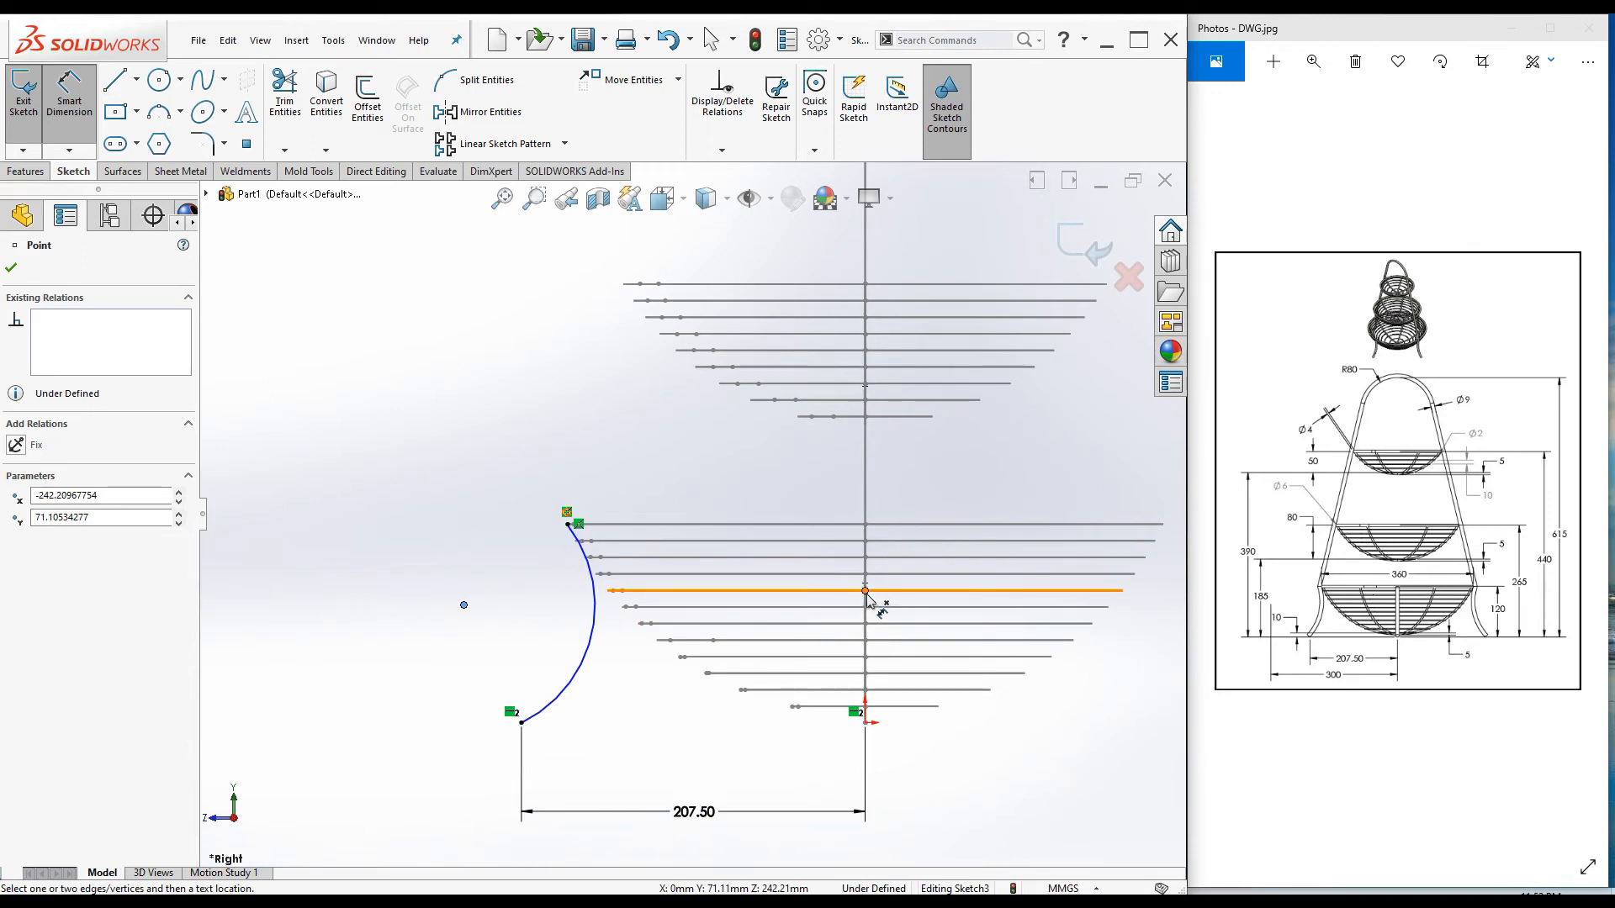
{"action": "left_click", "coordinate": [867, 607]}
{"action": "scroll", "coordinate": [690, 514], "scroll_direction": "up", "scroll_amount": 3}
{"action": "left_click", "coordinate": [697, 745]}
{"action": "left_click", "coordinate": [696, 745]}
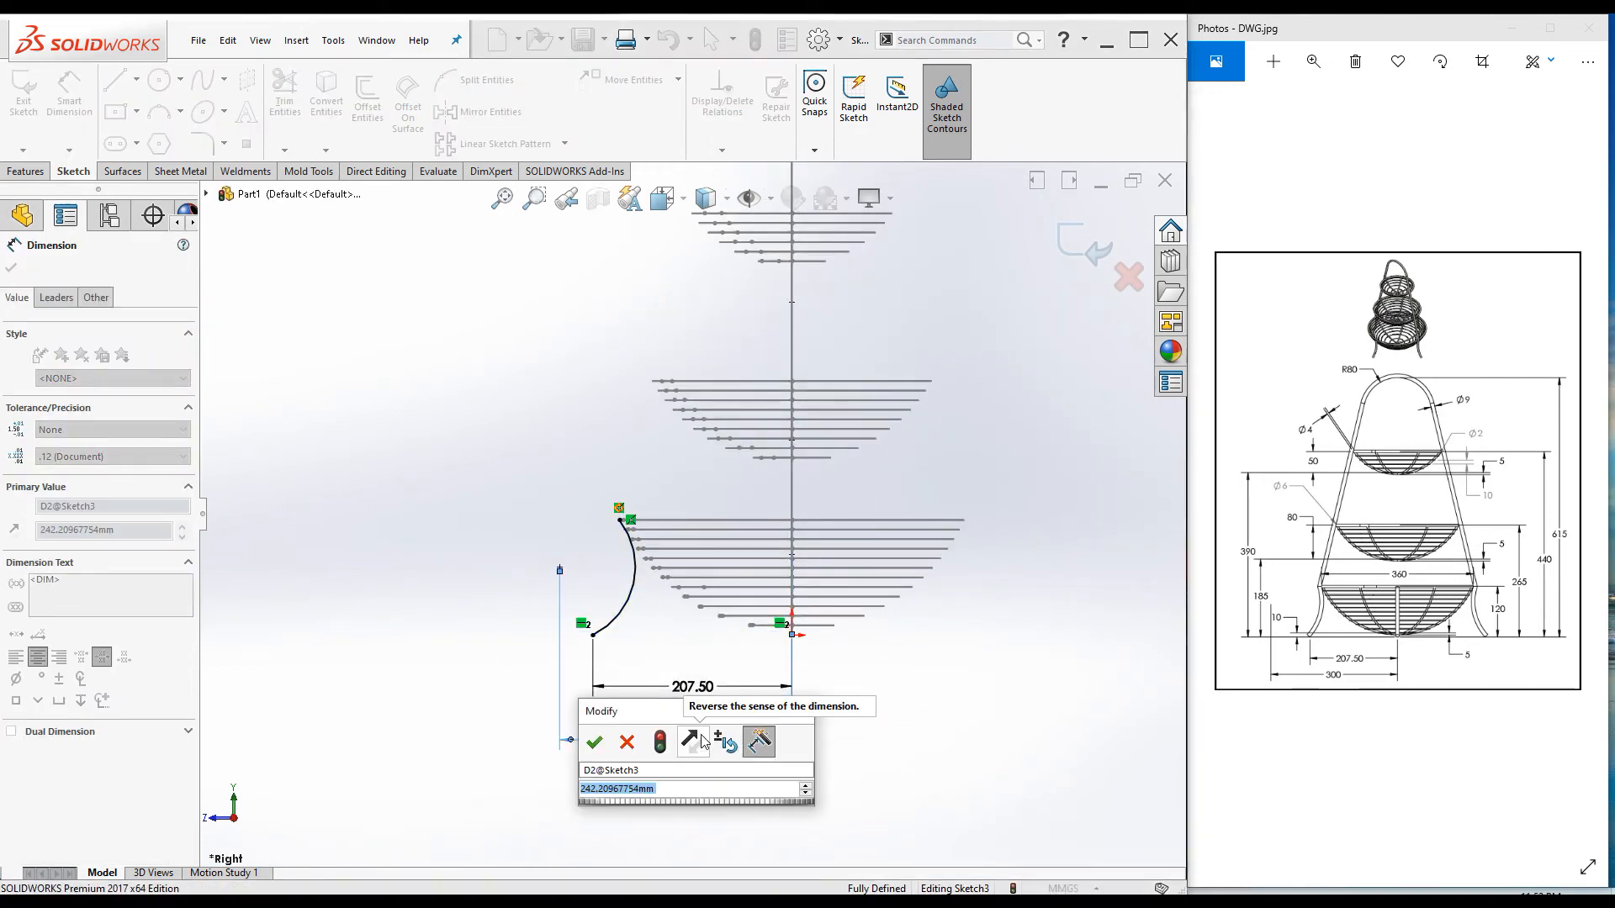
{"action": "type", "text": "300"}
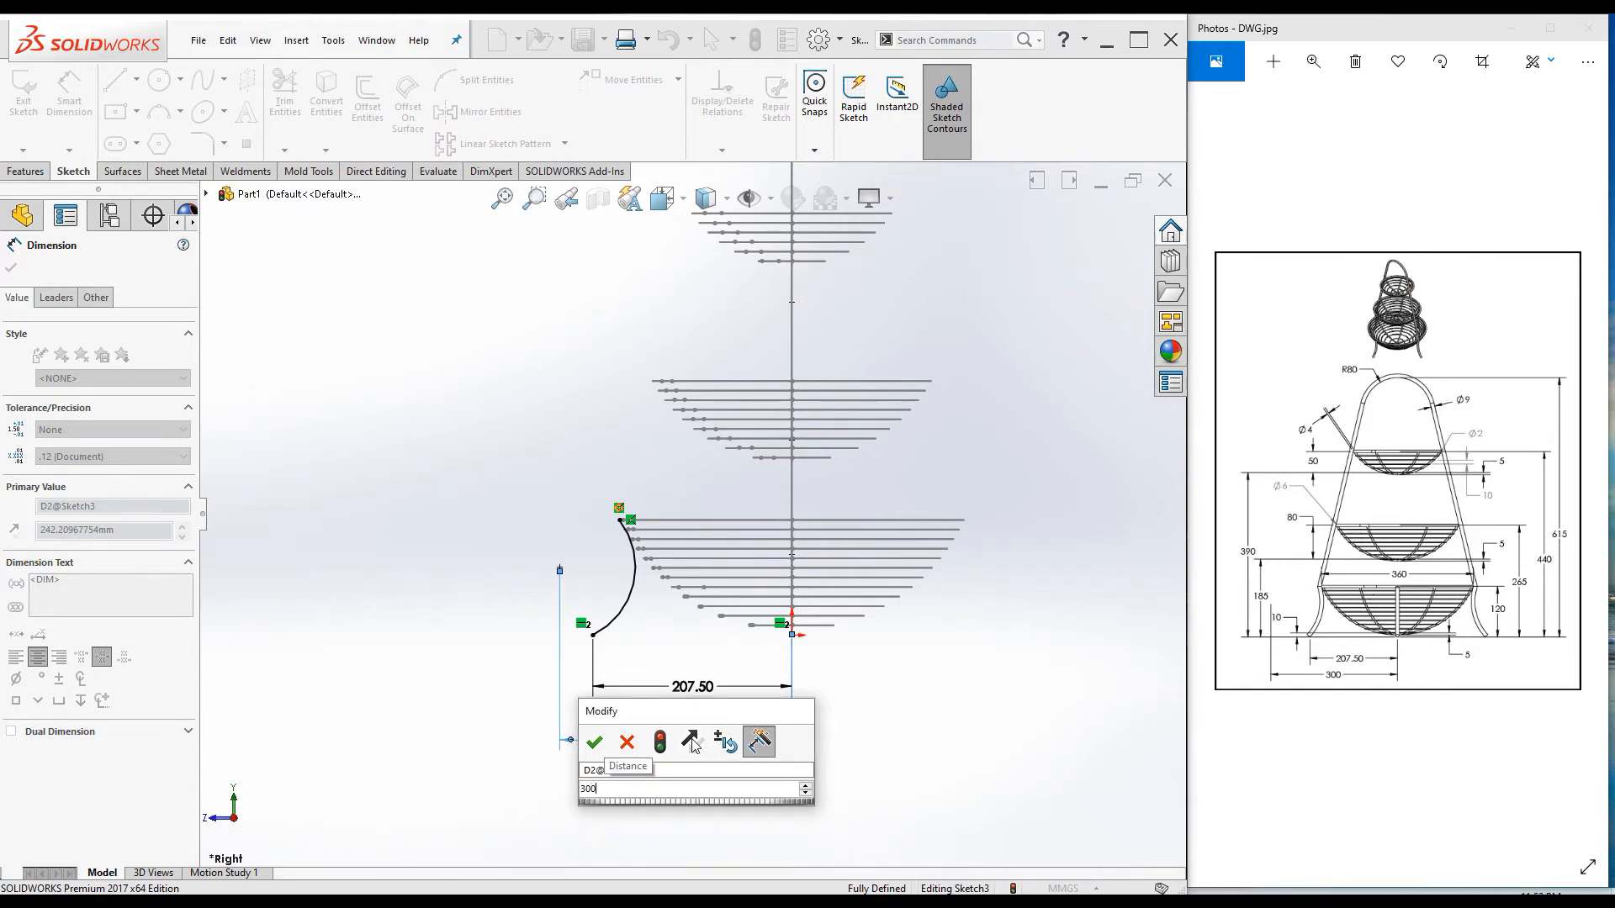
{"action": "key", "text": "Return"}
{"action": "scroll", "coordinate": [691, 626], "scroll_direction": "down", "scroll_amount": 2}
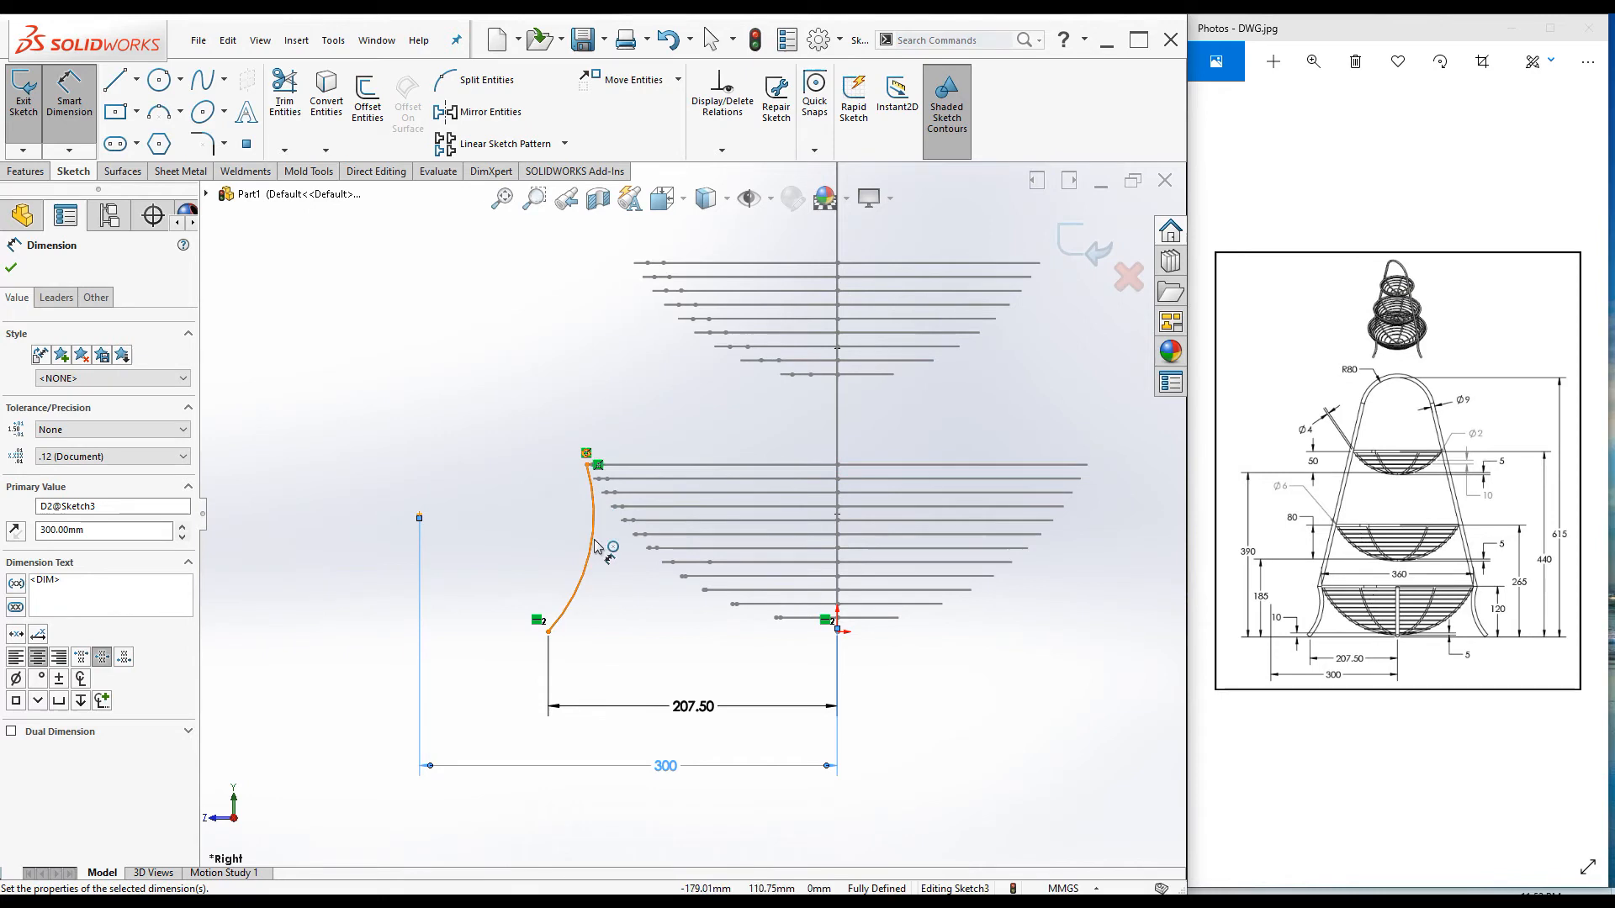
{"action": "scroll", "coordinate": [612, 468], "scroll_direction": "down", "scroll_amount": 3}
{"action": "scroll", "coordinate": [547, 468], "scroll_direction": "up", "scroll_amount": 5}
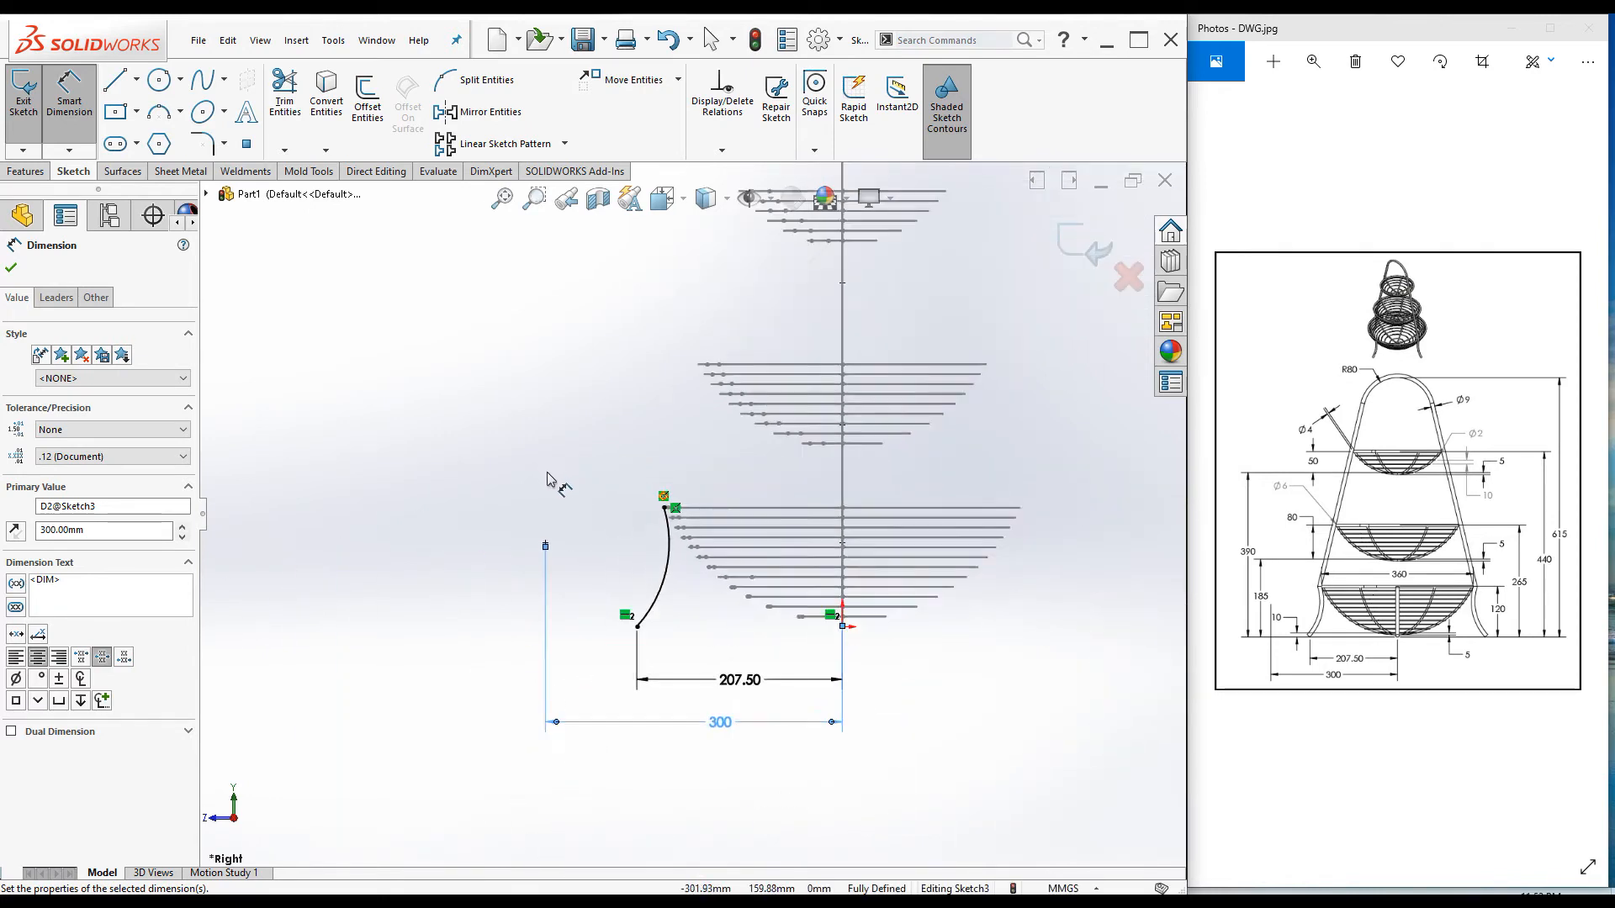
{"action": "scroll", "coordinate": [689, 496], "scroll_direction": "up", "scroll_amount": 1}
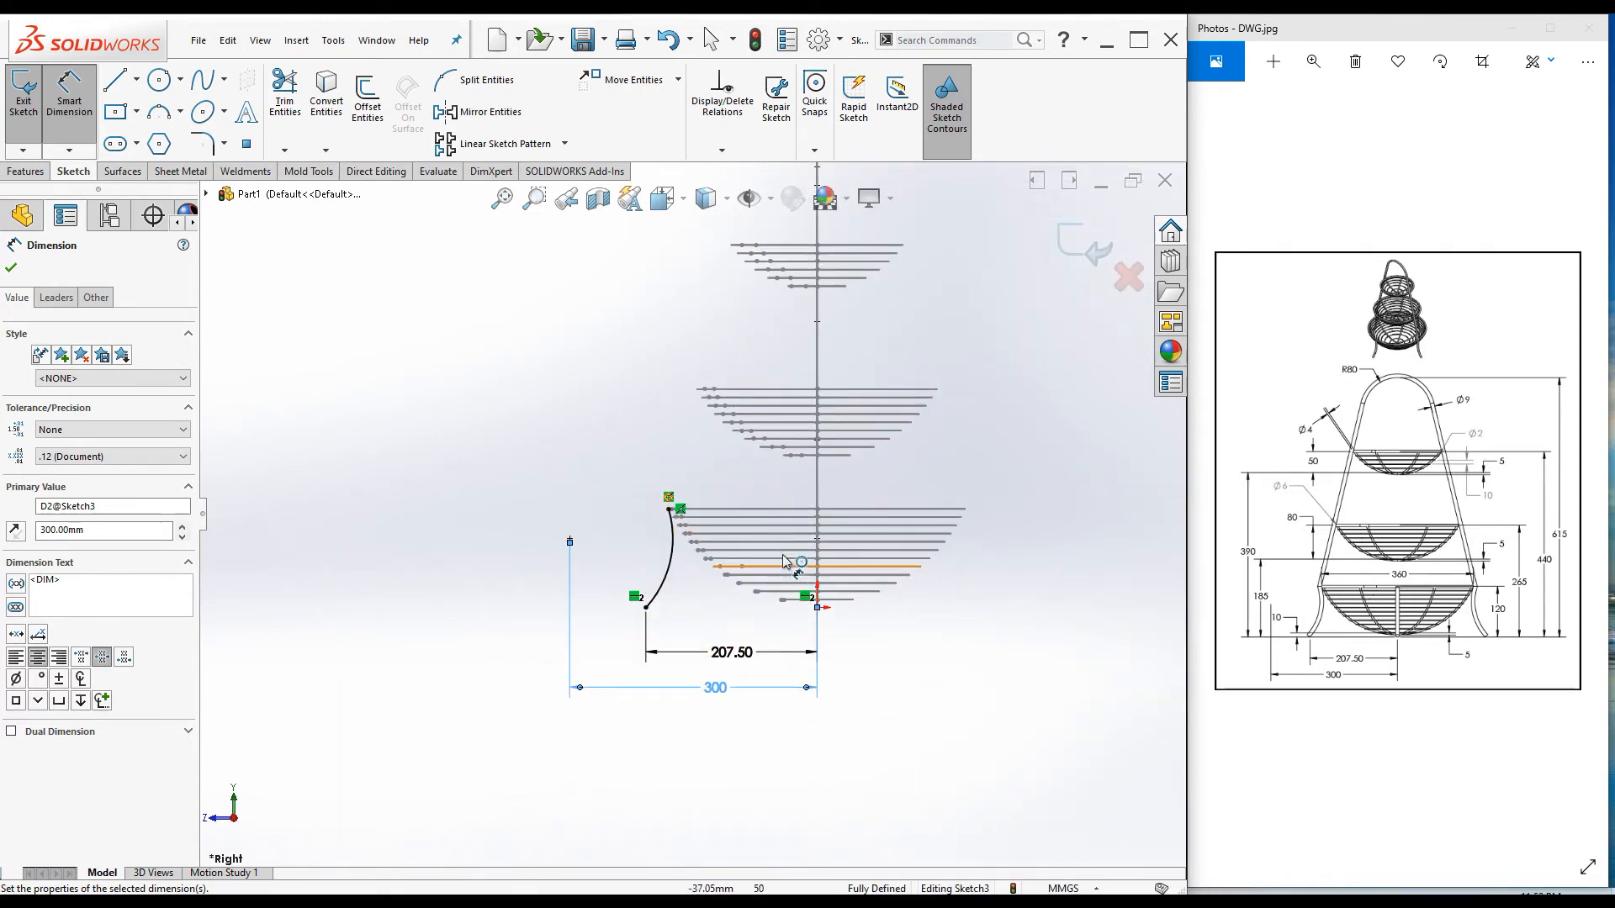
{"action": "left_click", "coordinate": [10, 271]}
Step: Convert the stand's vertical centre line into the leg sketch and make it construction geometry
{"action": "left_click", "coordinate": [326, 93]}
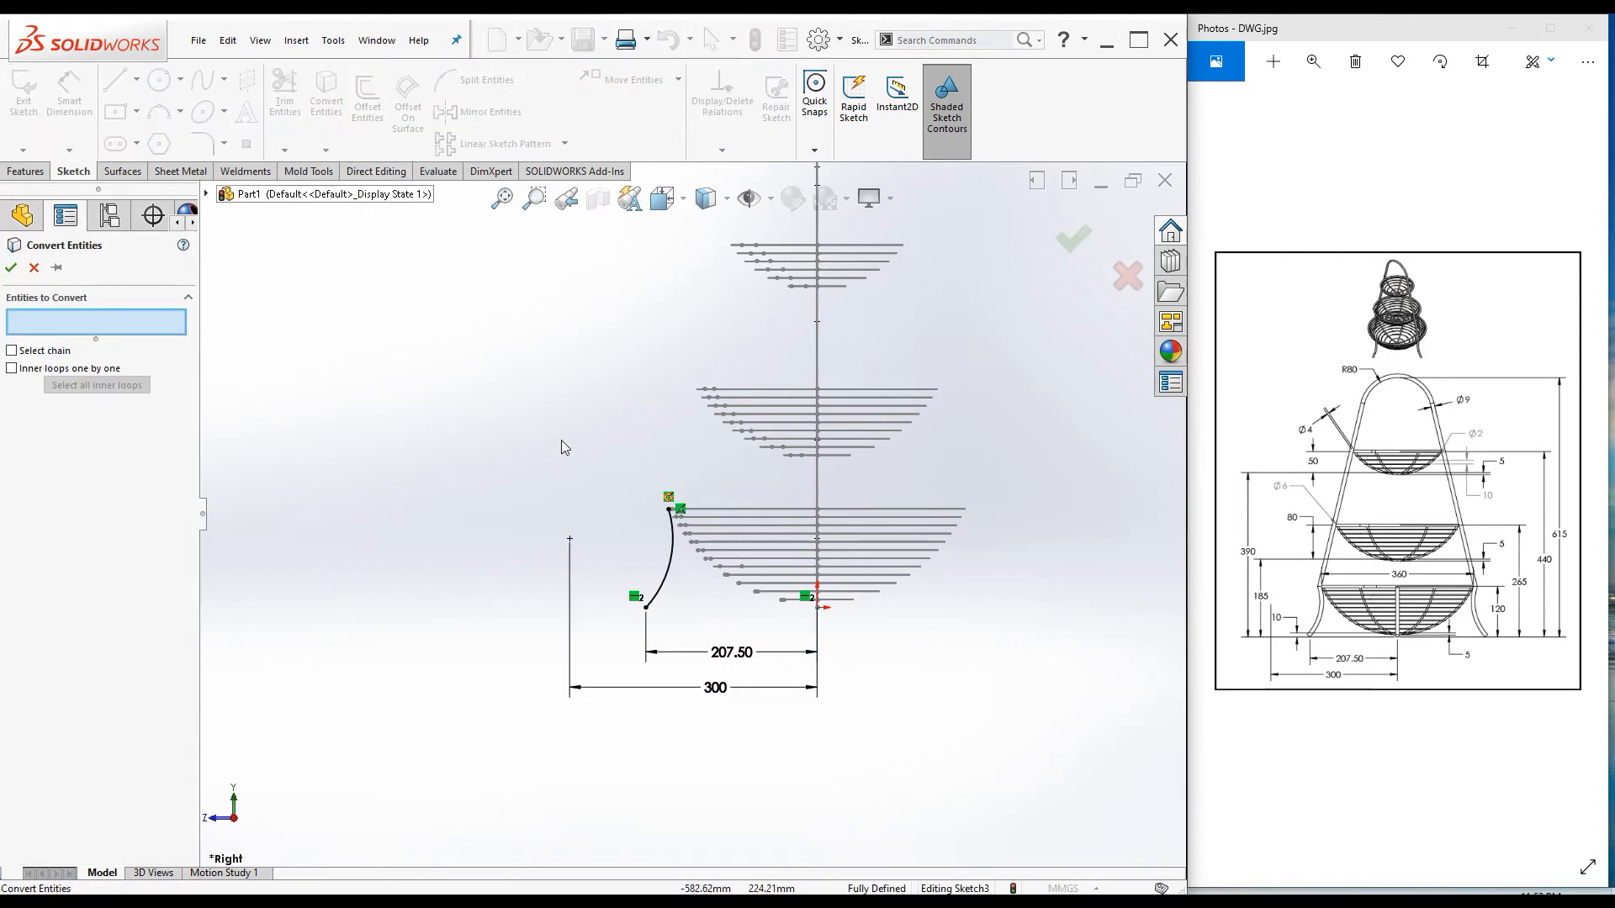
{"action": "left_click", "coordinate": [818, 490]}
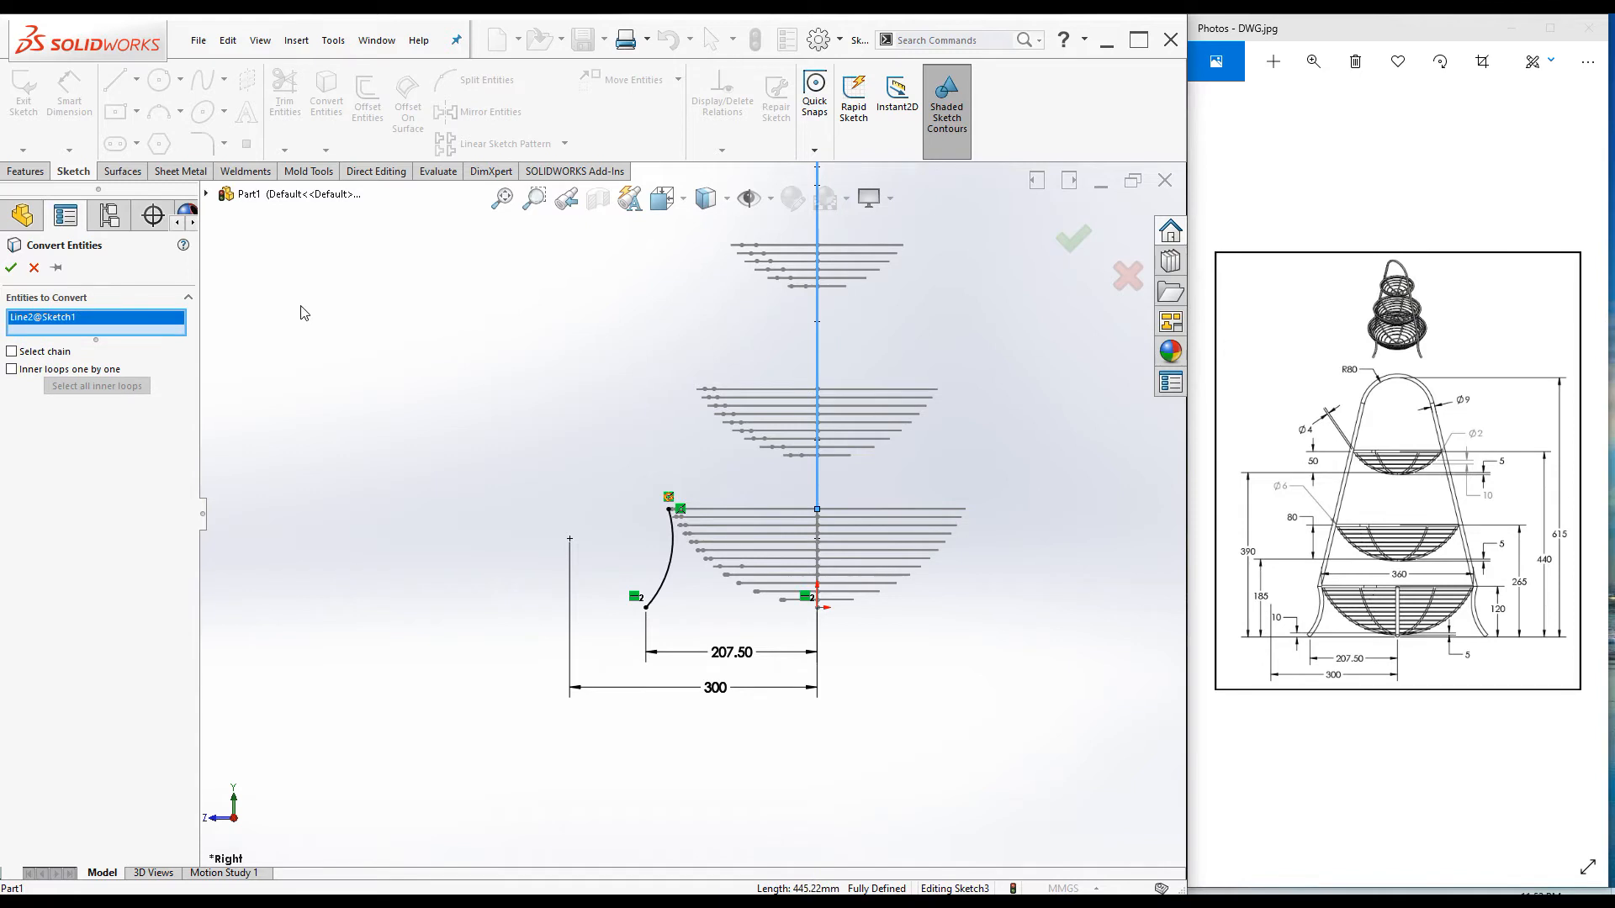
{"action": "left_click", "coordinate": [11, 268]}
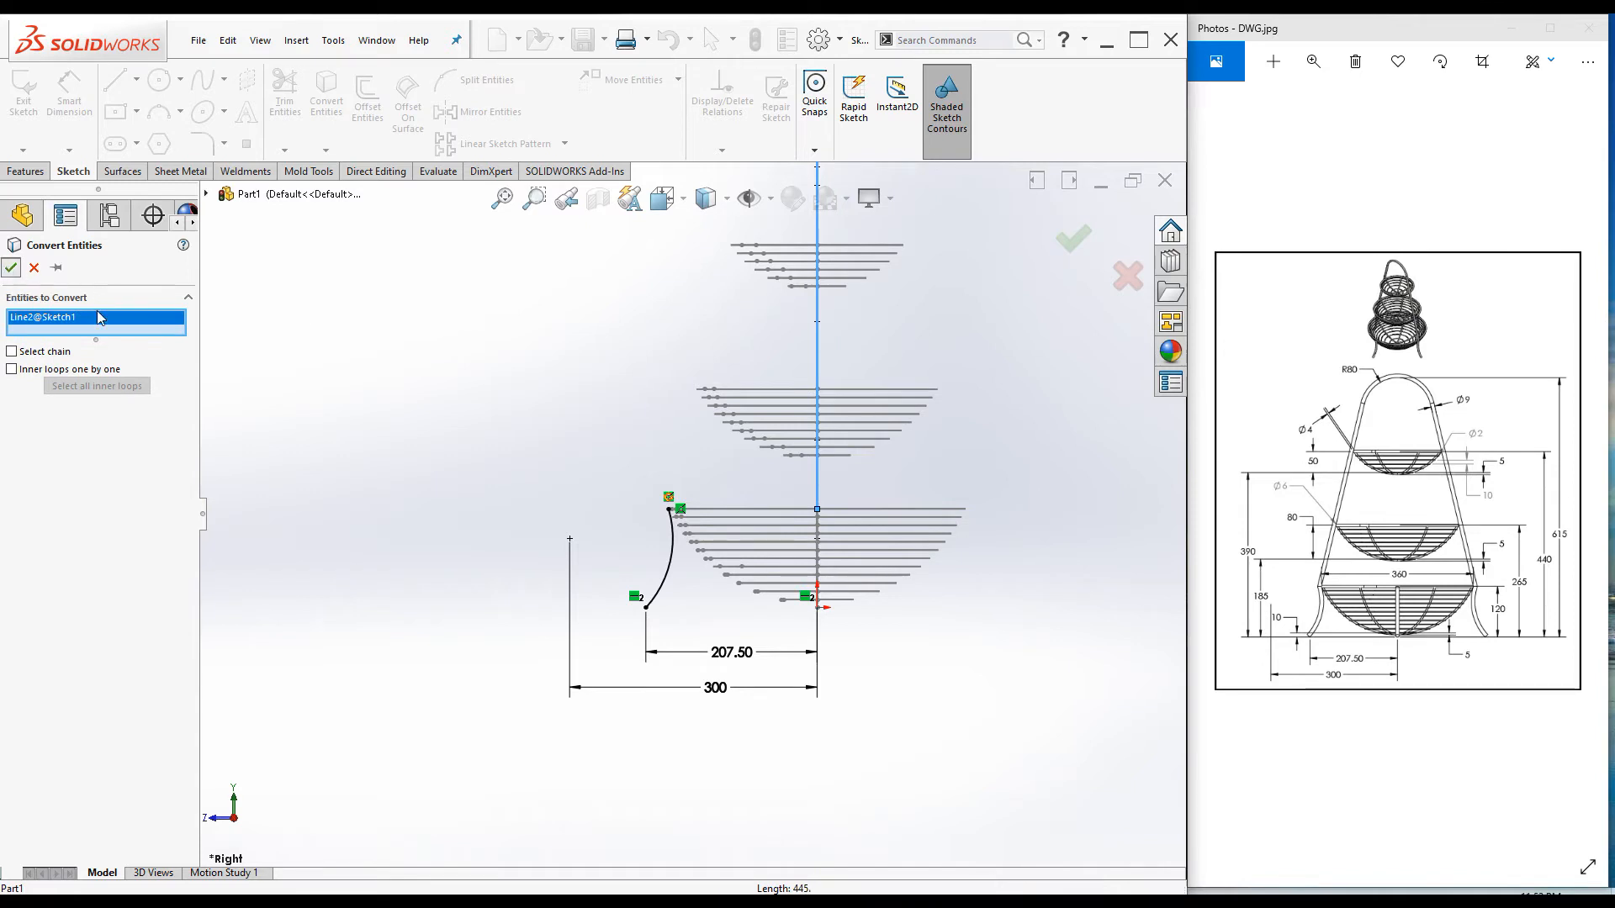
{"action": "left_click", "coordinate": [818, 363]}
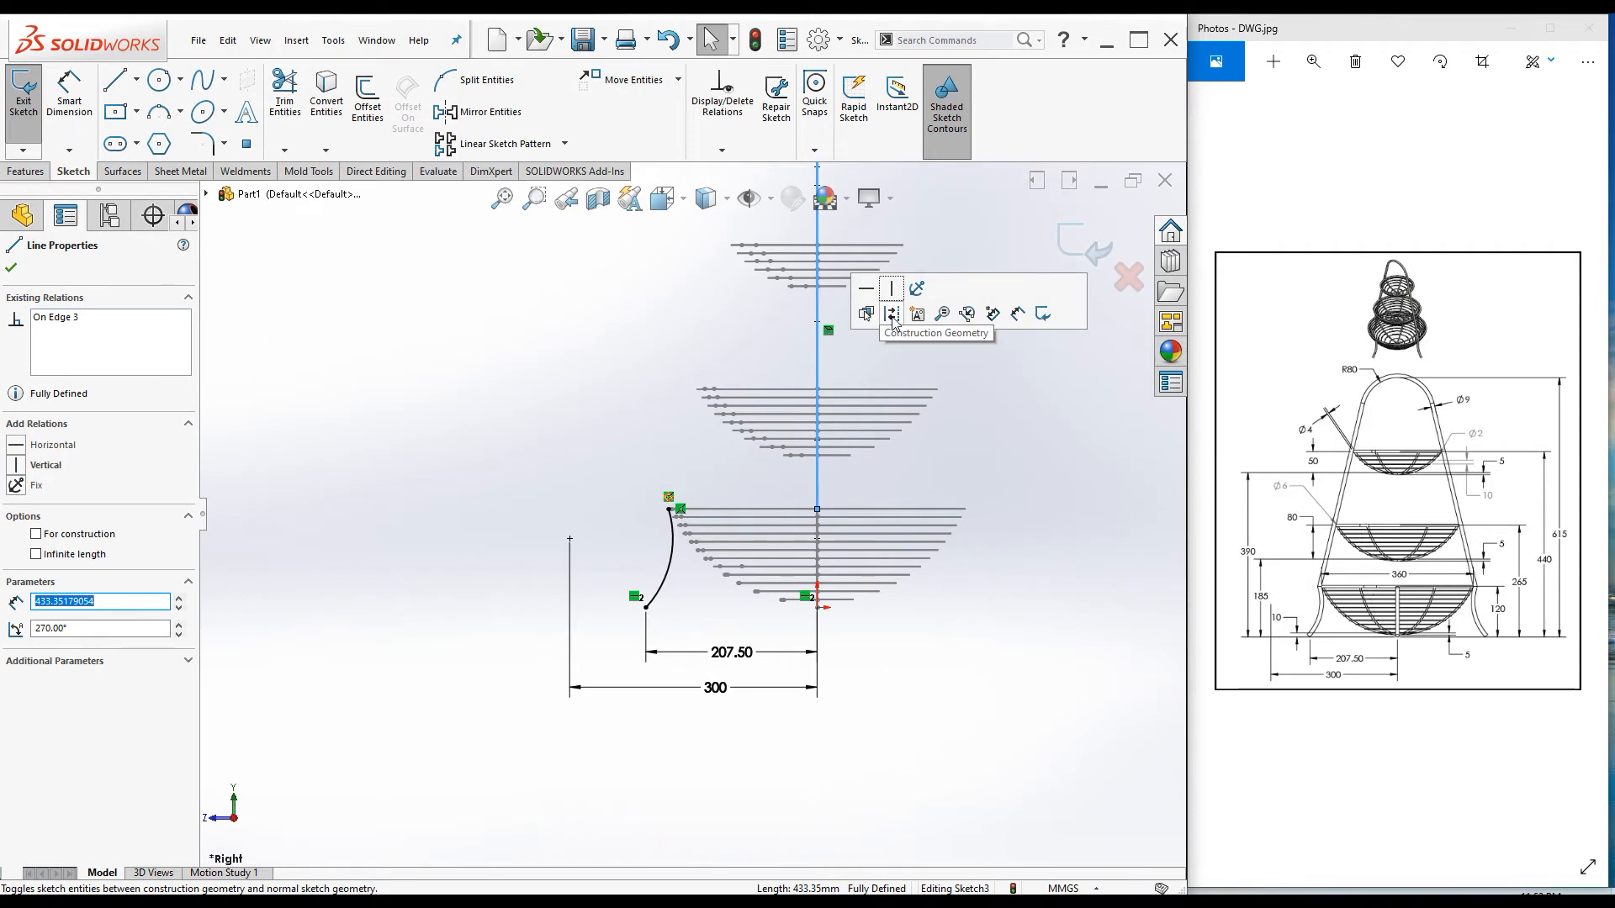
{"action": "left_click", "coordinate": [912, 366]}
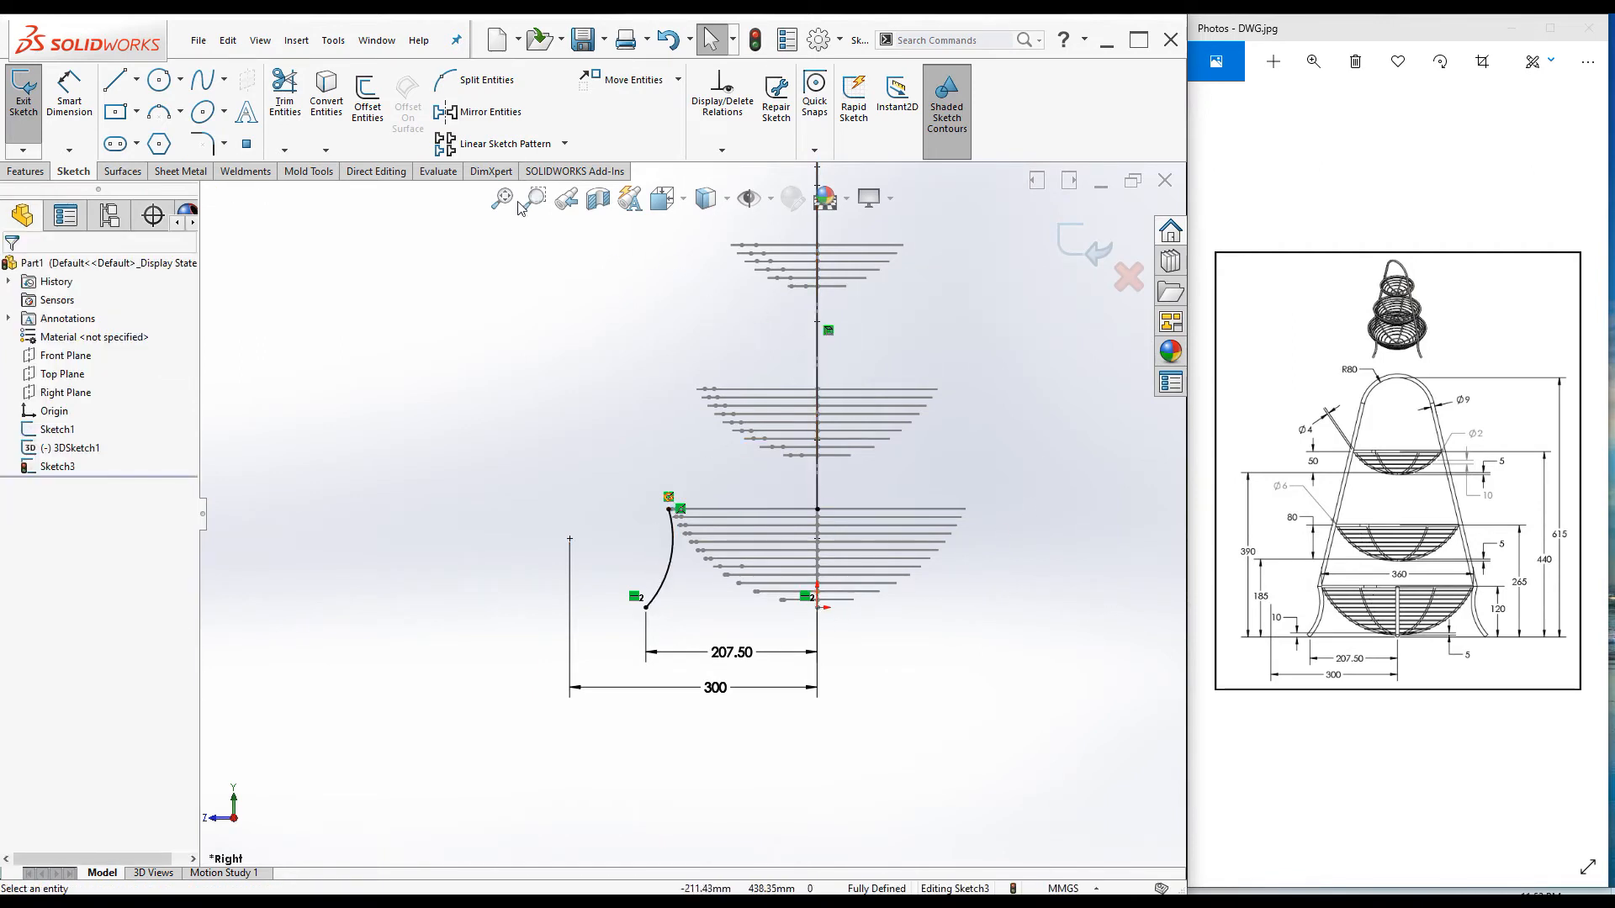
Step: Mirror the leg arc about the vertical construction line to the opposite side of the bottom basket
{"action": "left_click", "coordinate": [458, 112]}
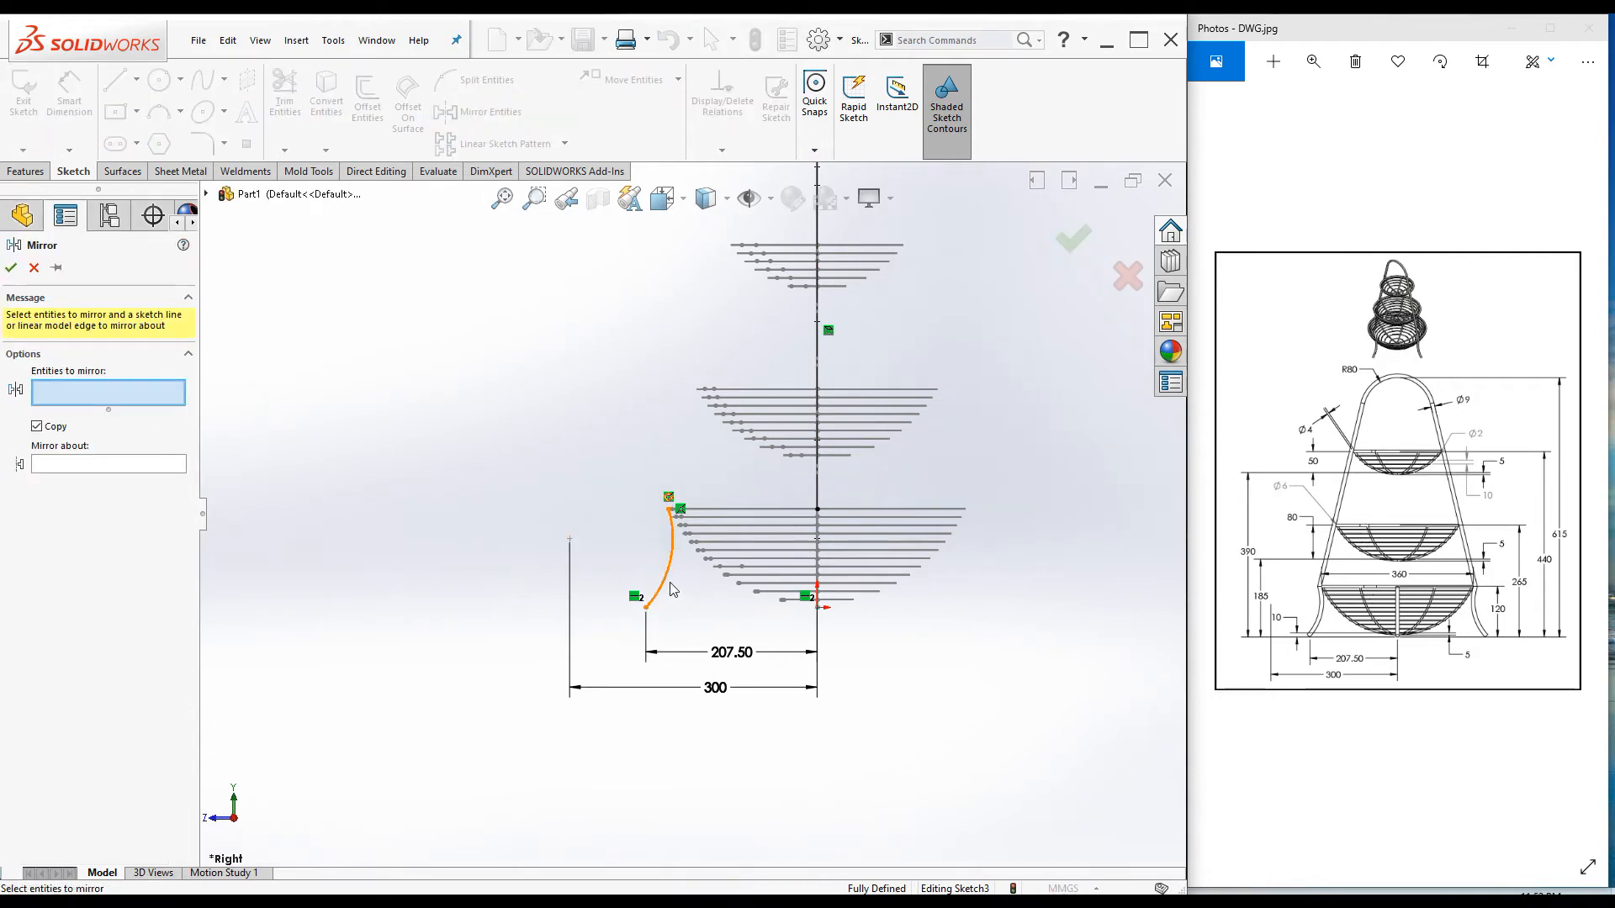
{"action": "left_click", "coordinate": [76, 464]}
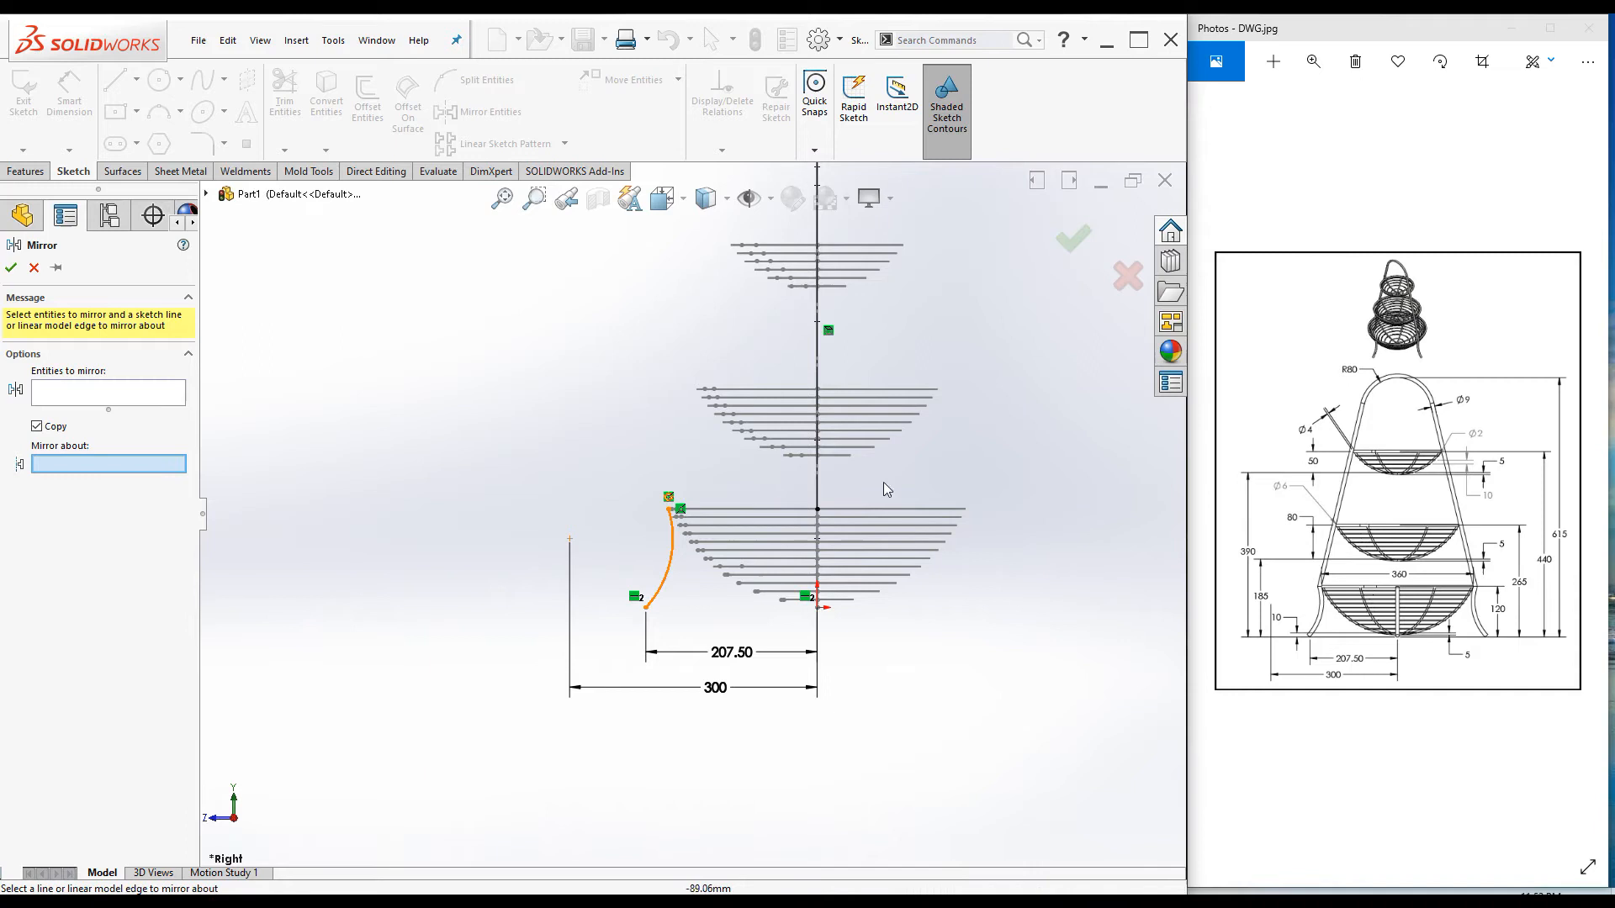
{"action": "left_click", "coordinate": [815, 348]}
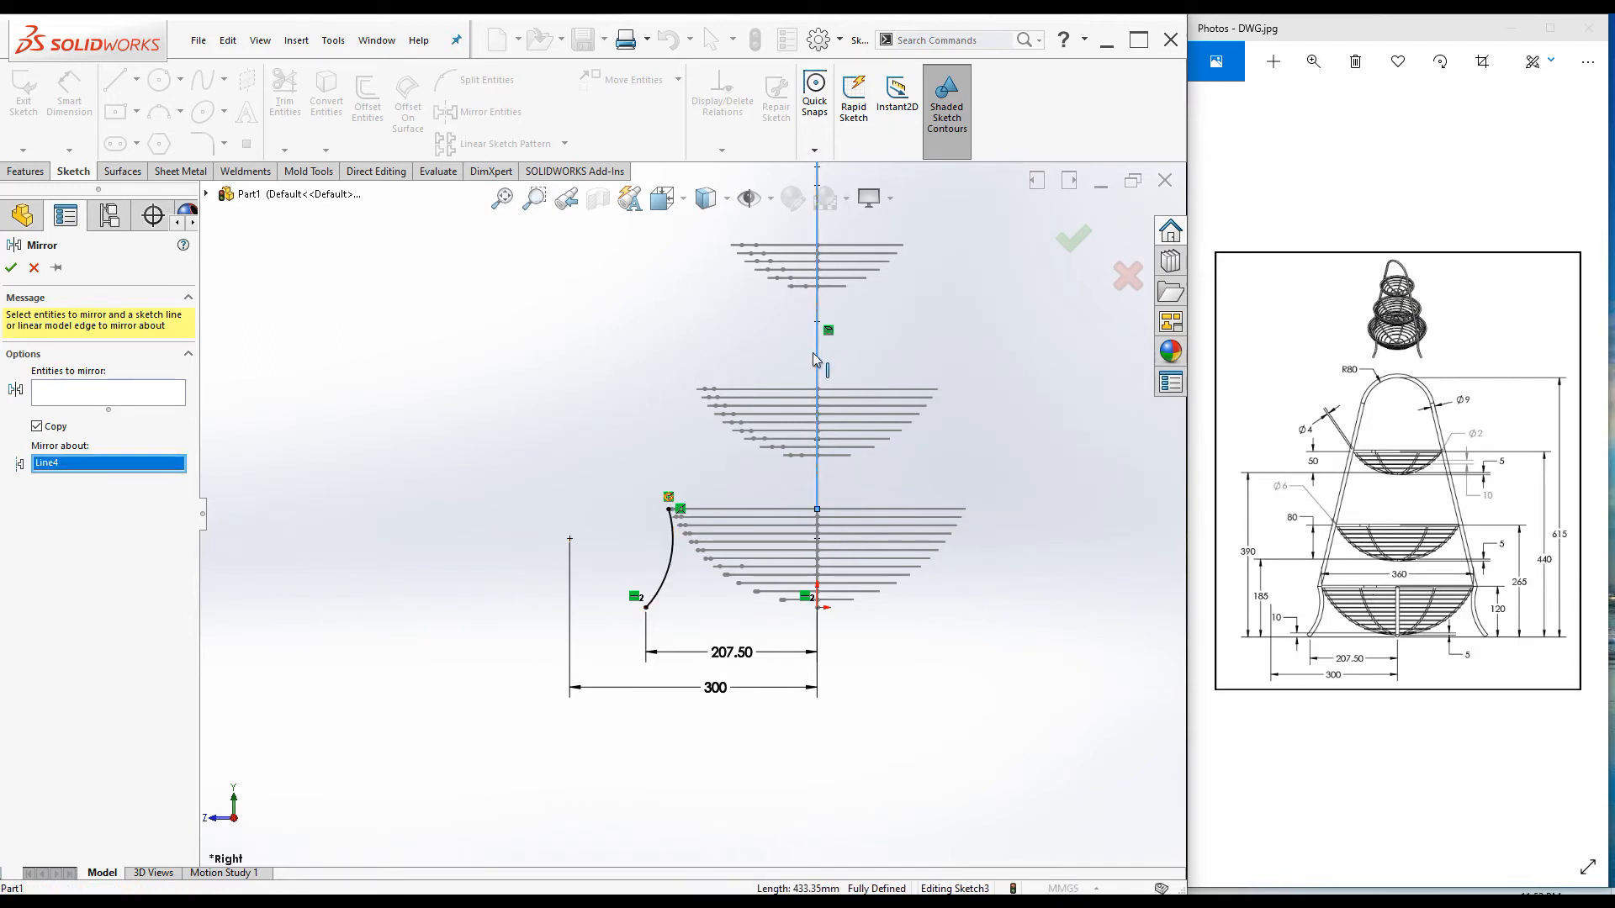
{"action": "left_click", "coordinate": [95, 394]}
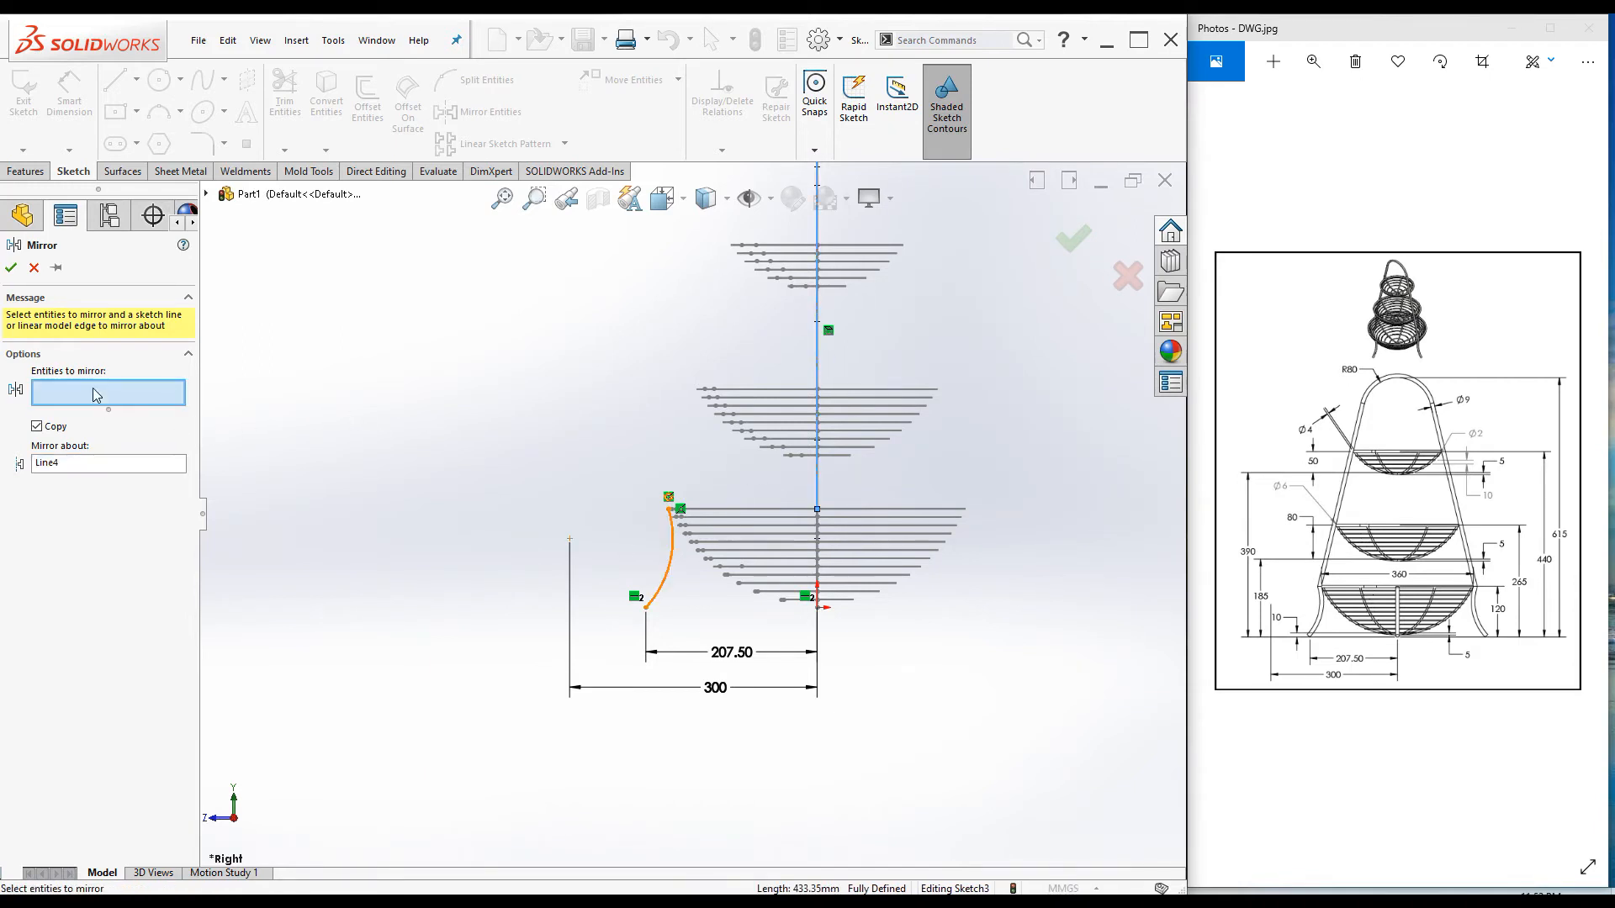
{"action": "left_click", "coordinate": [663, 583]}
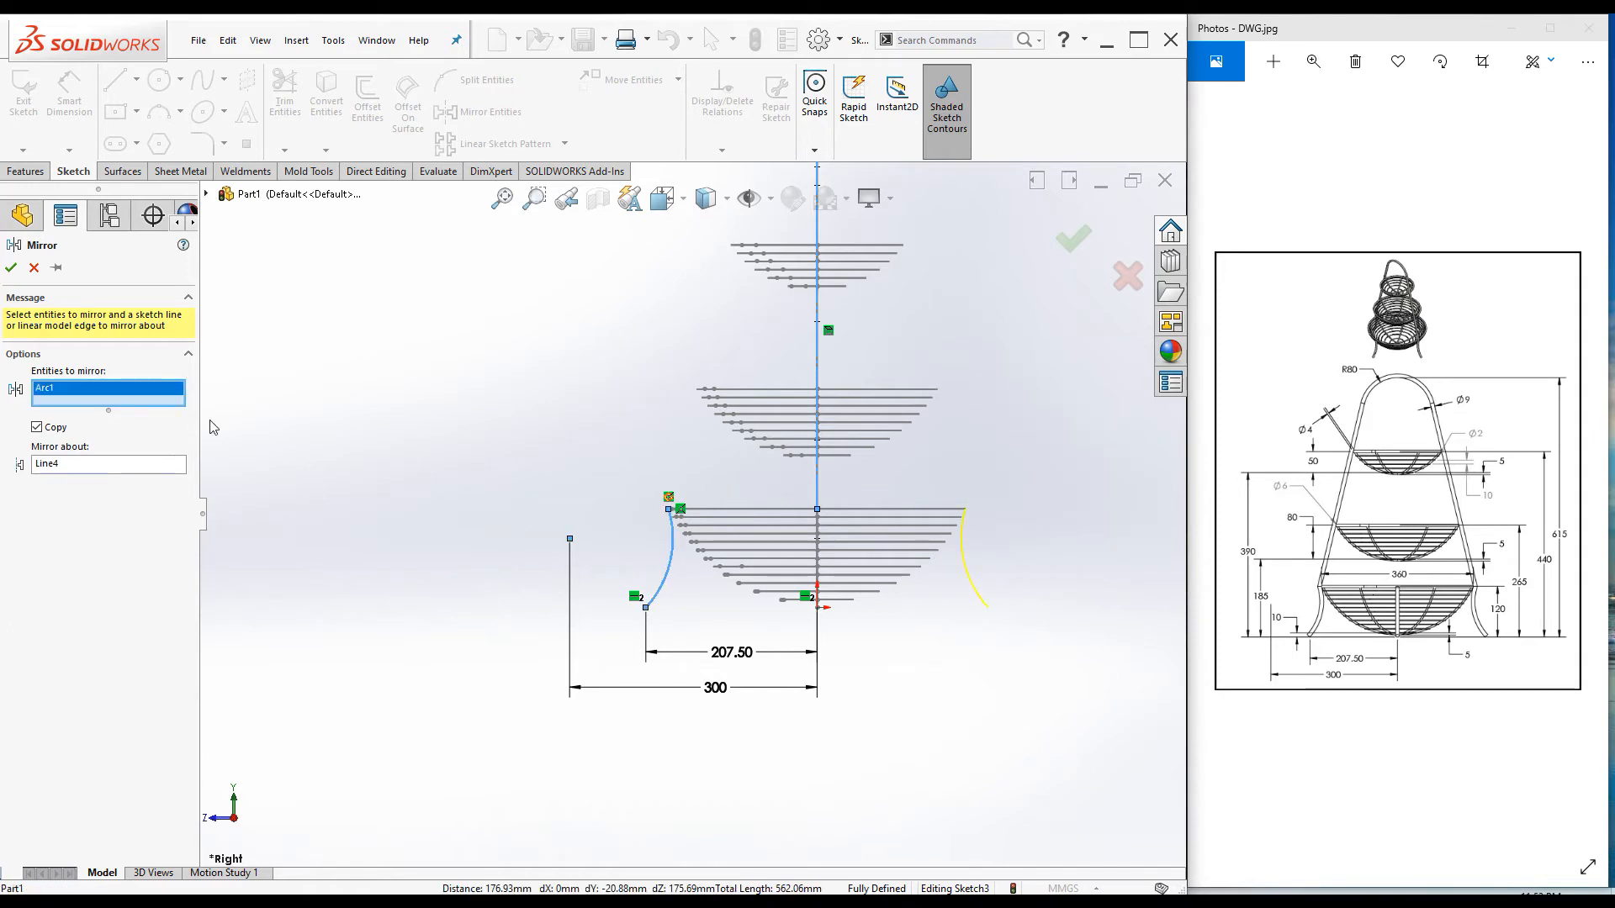
{"action": "left_click", "coordinate": [11, 268]}
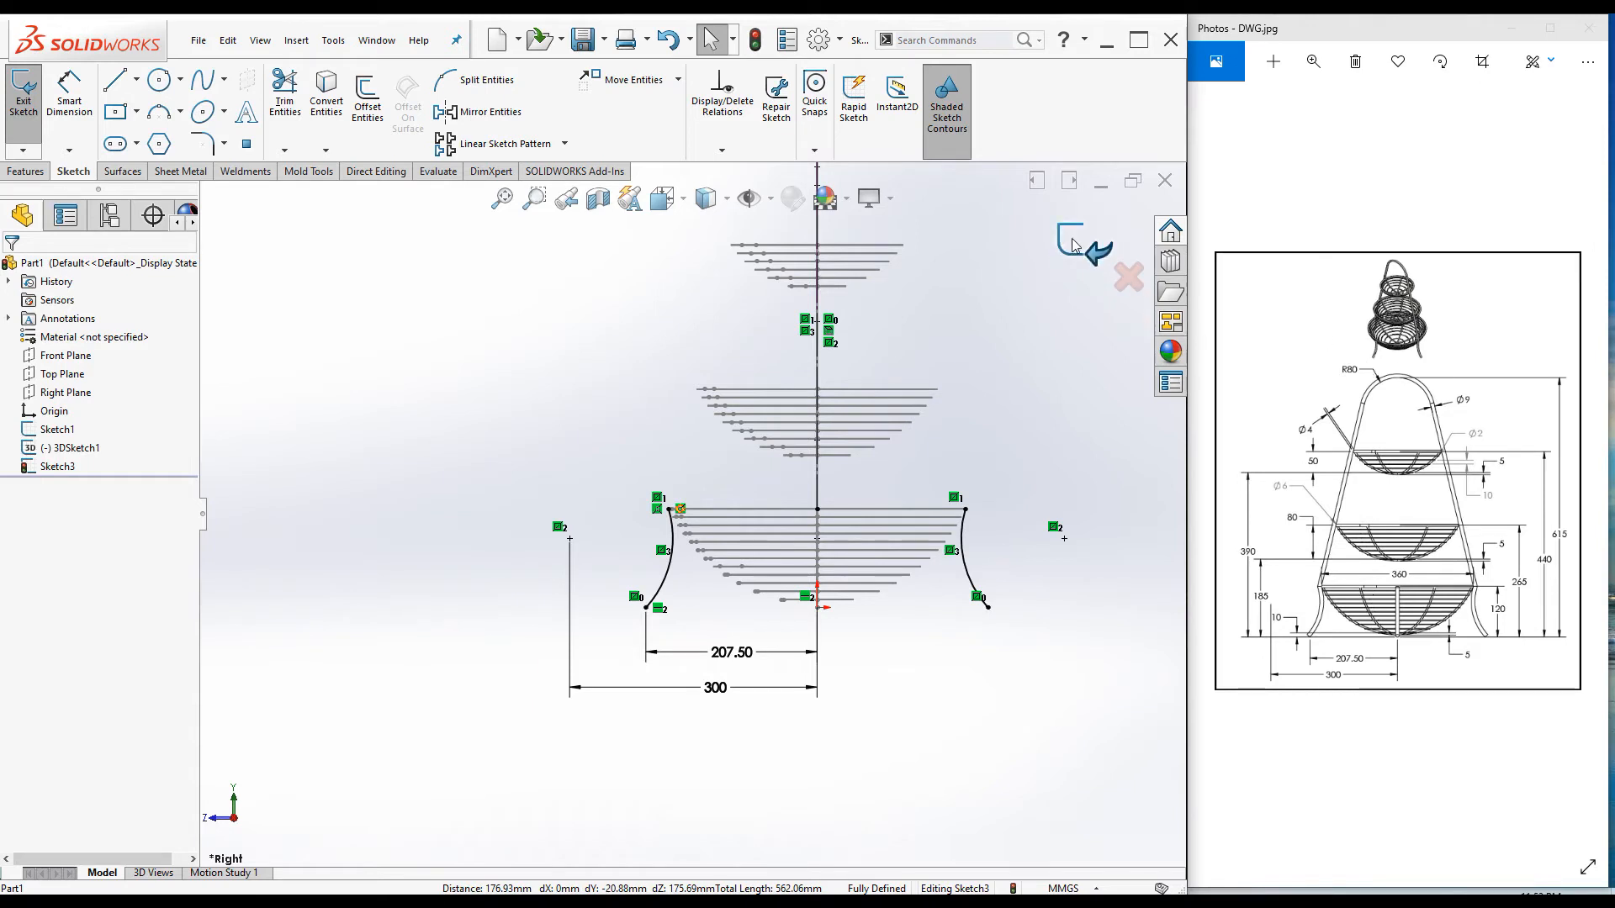
Step: Exit the leg sketch and show the whole stand in isometric view with nothing selected
{"action": "scroll", "coordinate": [775, 449], "scroll_direction": "down", "scroll_amount": 5}
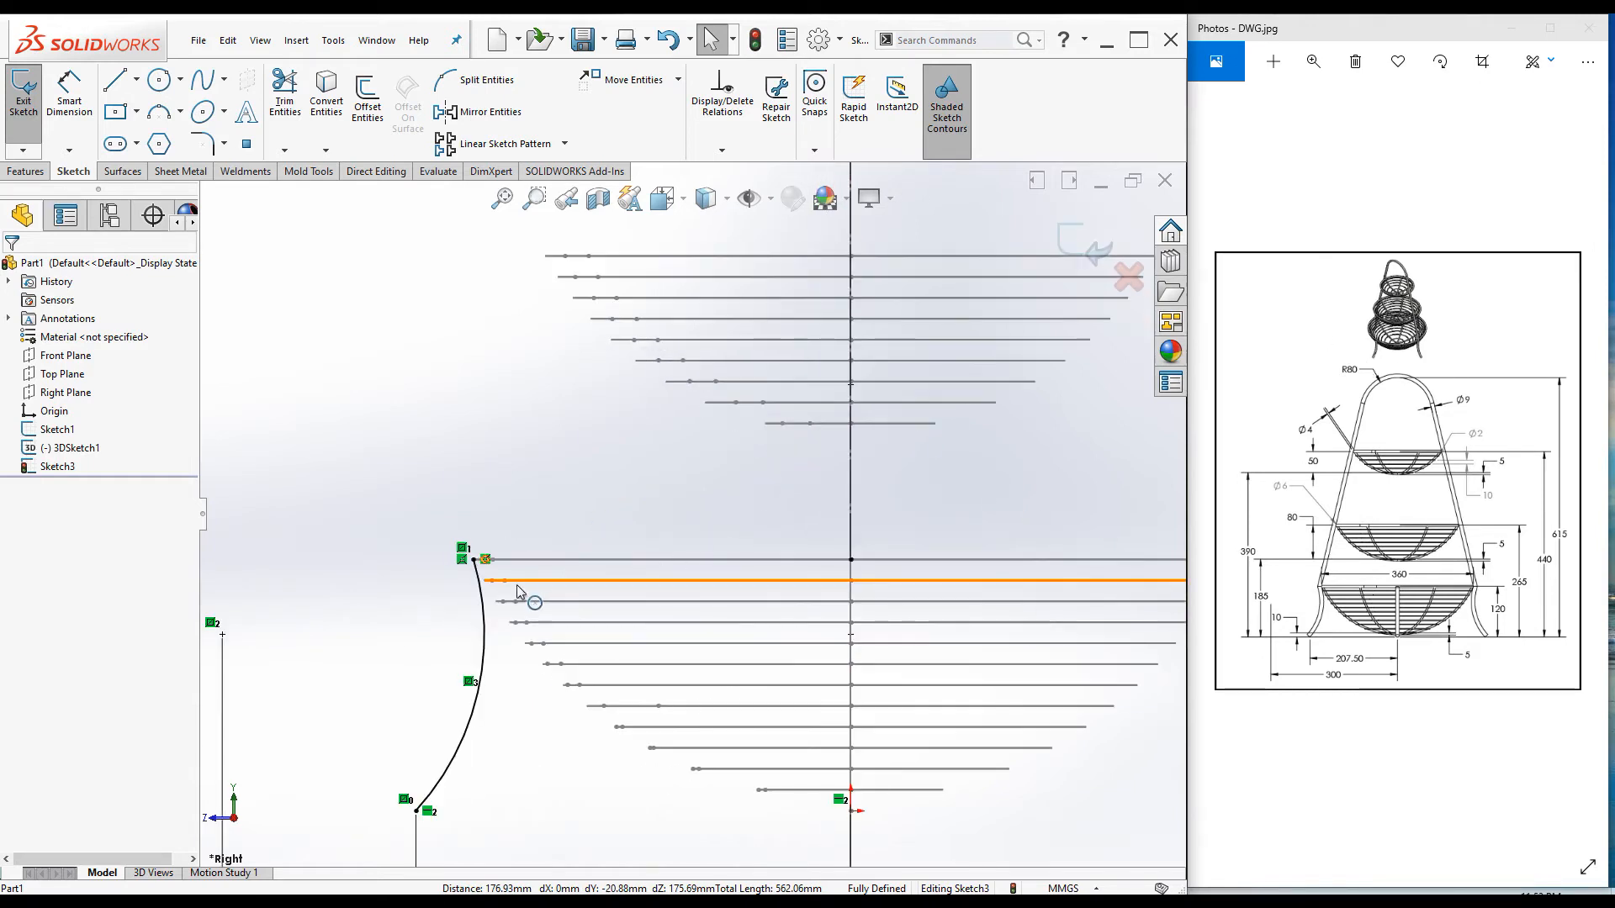
{"action": "scroll", "coordinate": [641, 457], "scroll_direction": "up", "scroll_amount": 3}
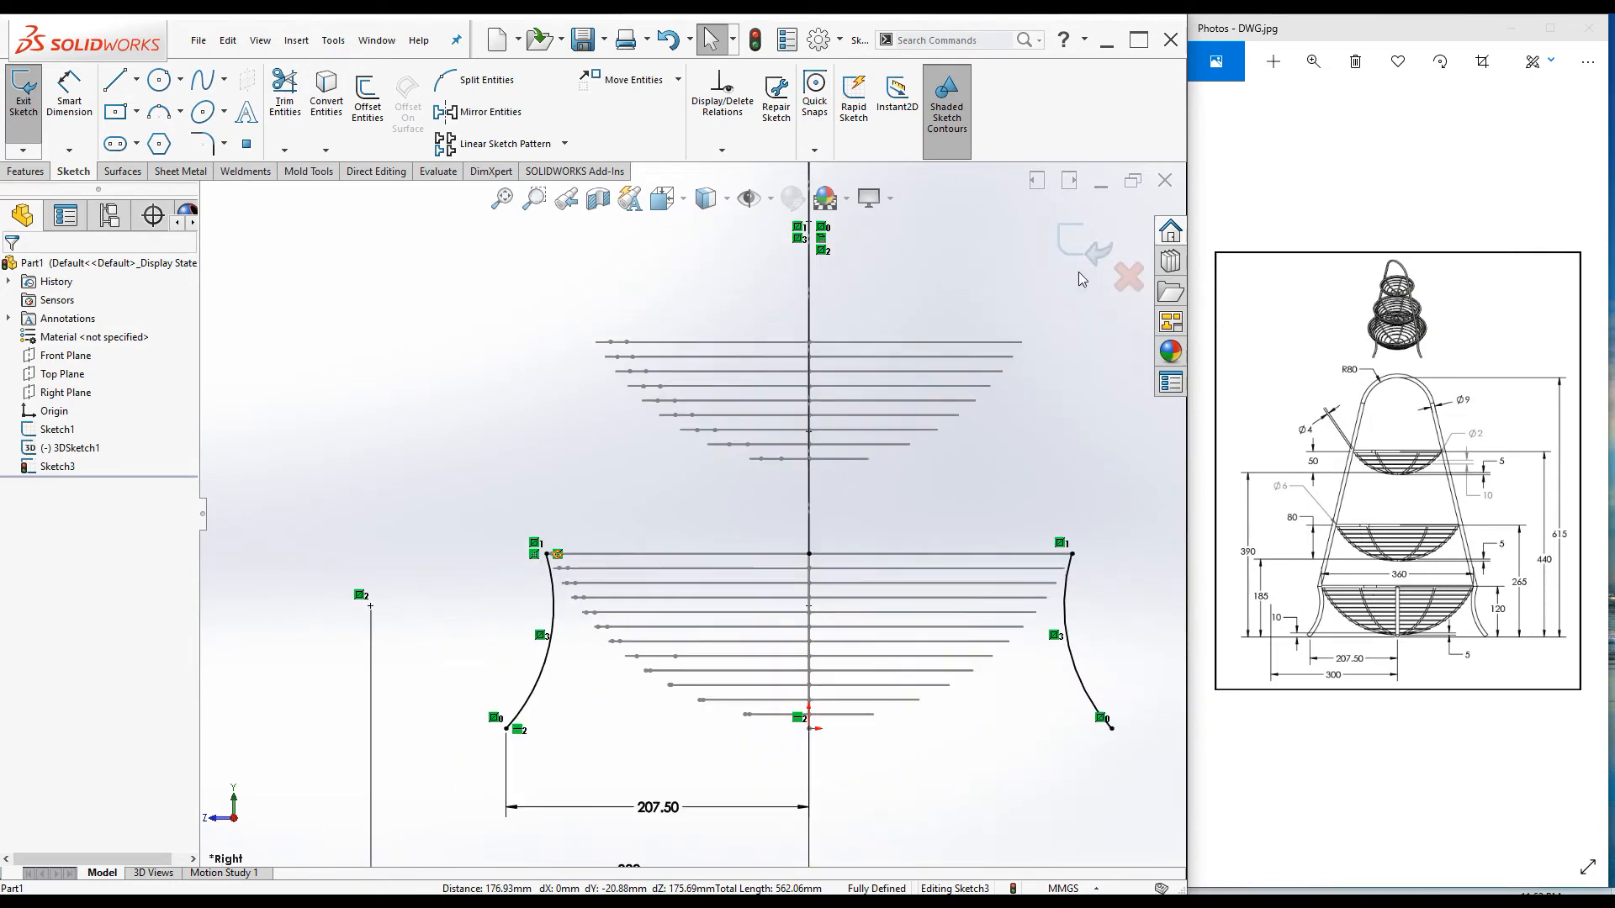
{"action": "left_click", "coordinate": [1080, 245]}
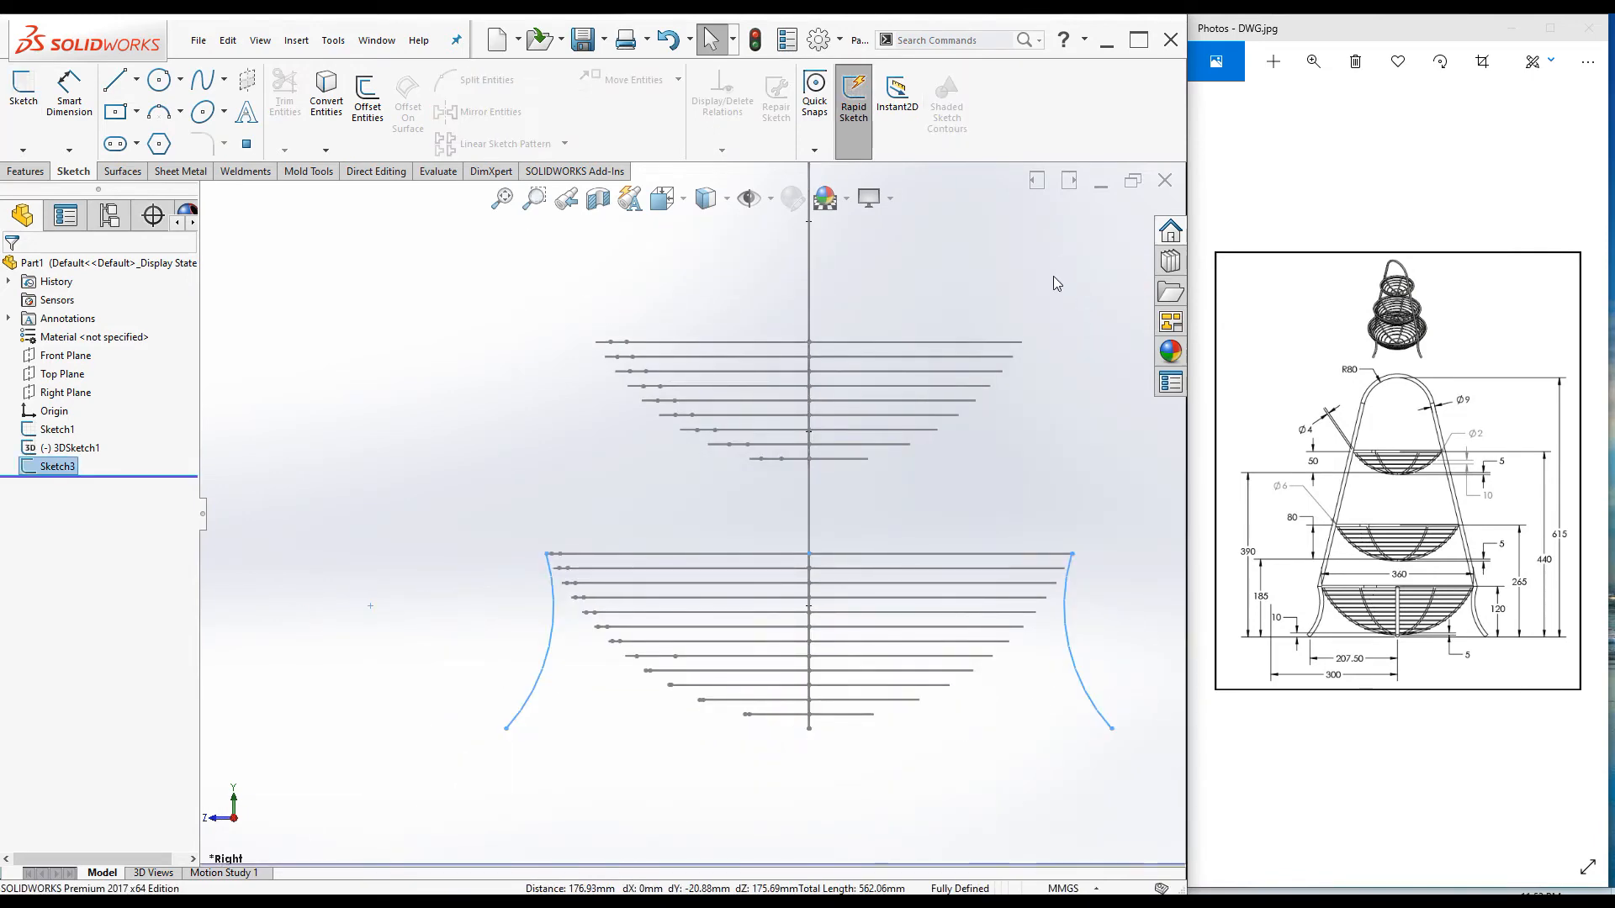
{"action": "key", "text": "ctrl+7"}
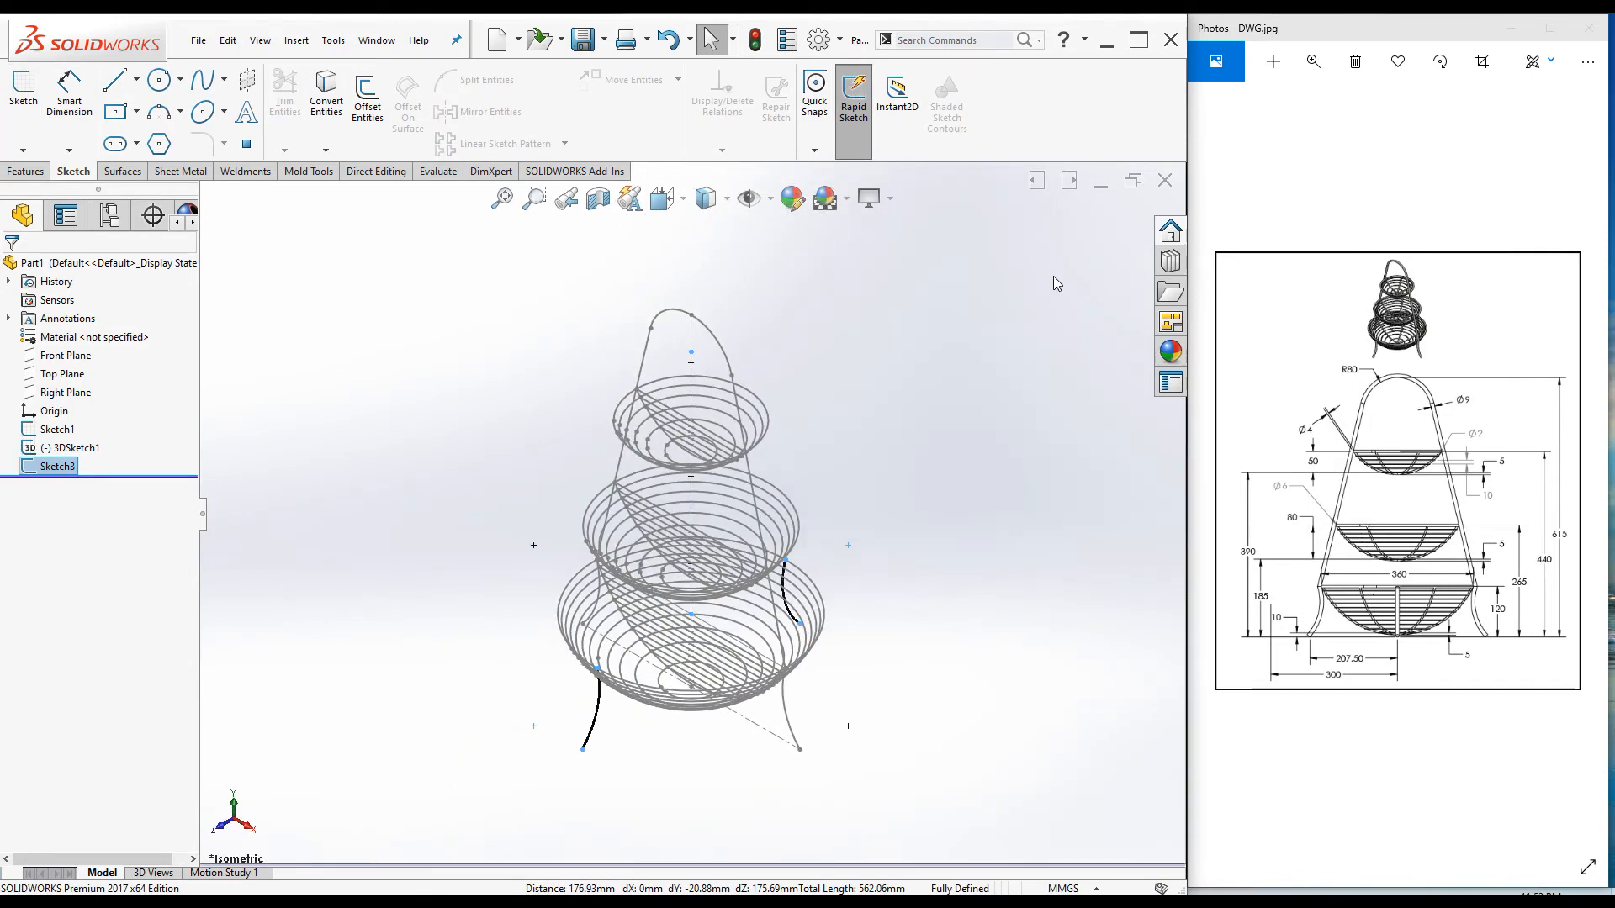
{"action": "left_click", "coordinate": [939, 527]}
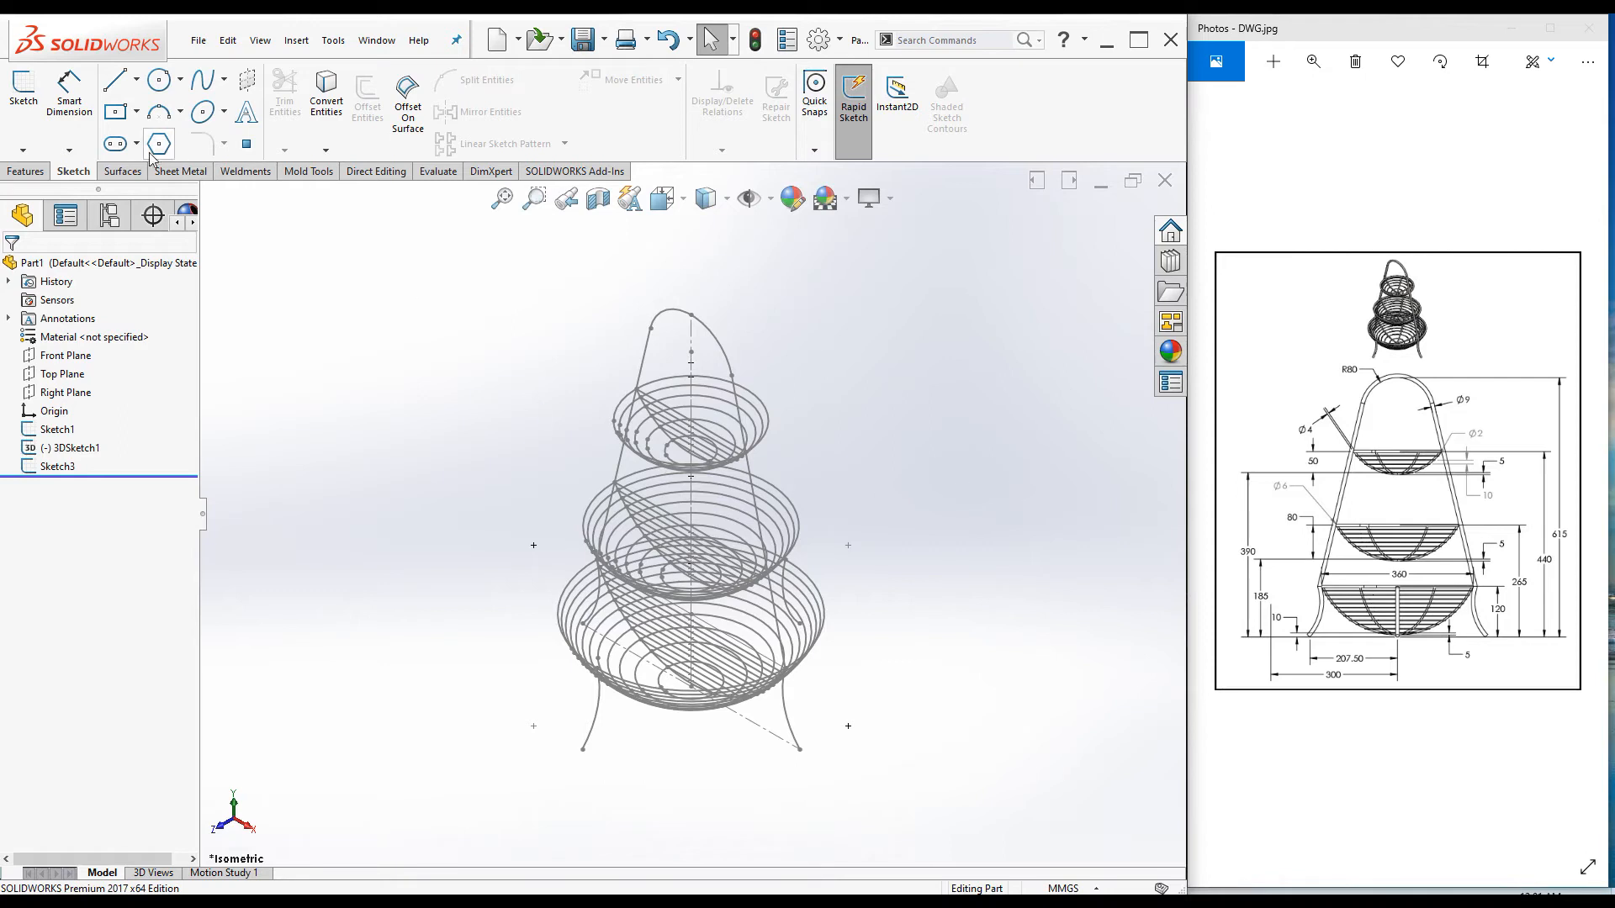
Step: Start a reference plane with the Front Plane as first reference and the stand's vertical centre line as second
{"action": "left_click", "coordinate": [26, 172]}
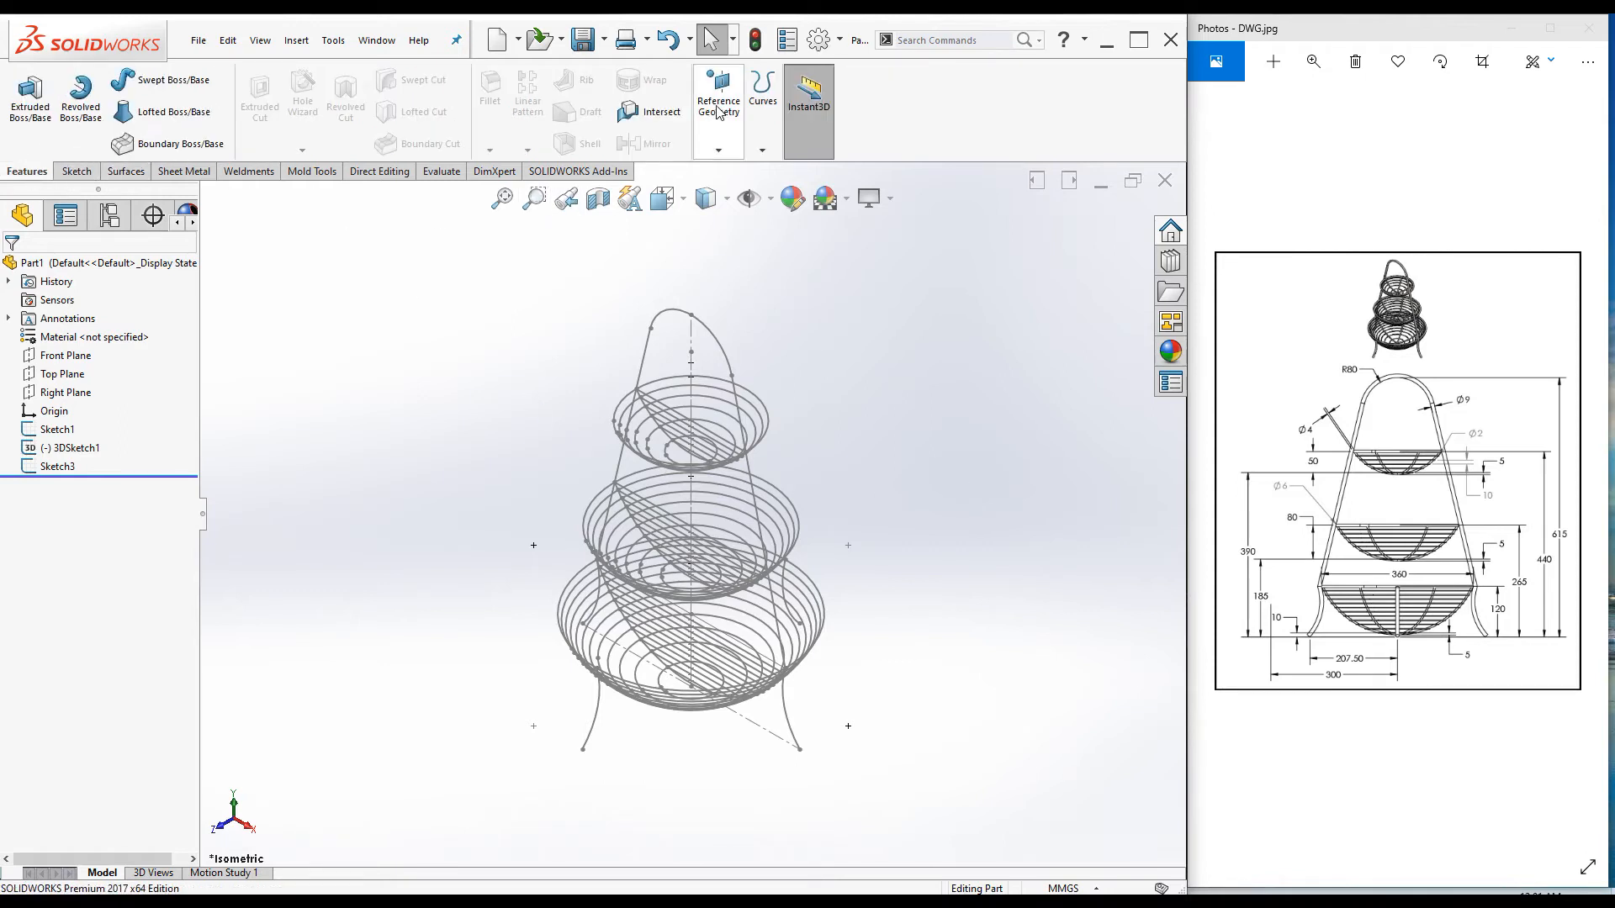
{"action": "left_click", "coordinate": [720, 153]}
{"action": "left_click", "coordinate": [740, 171]}
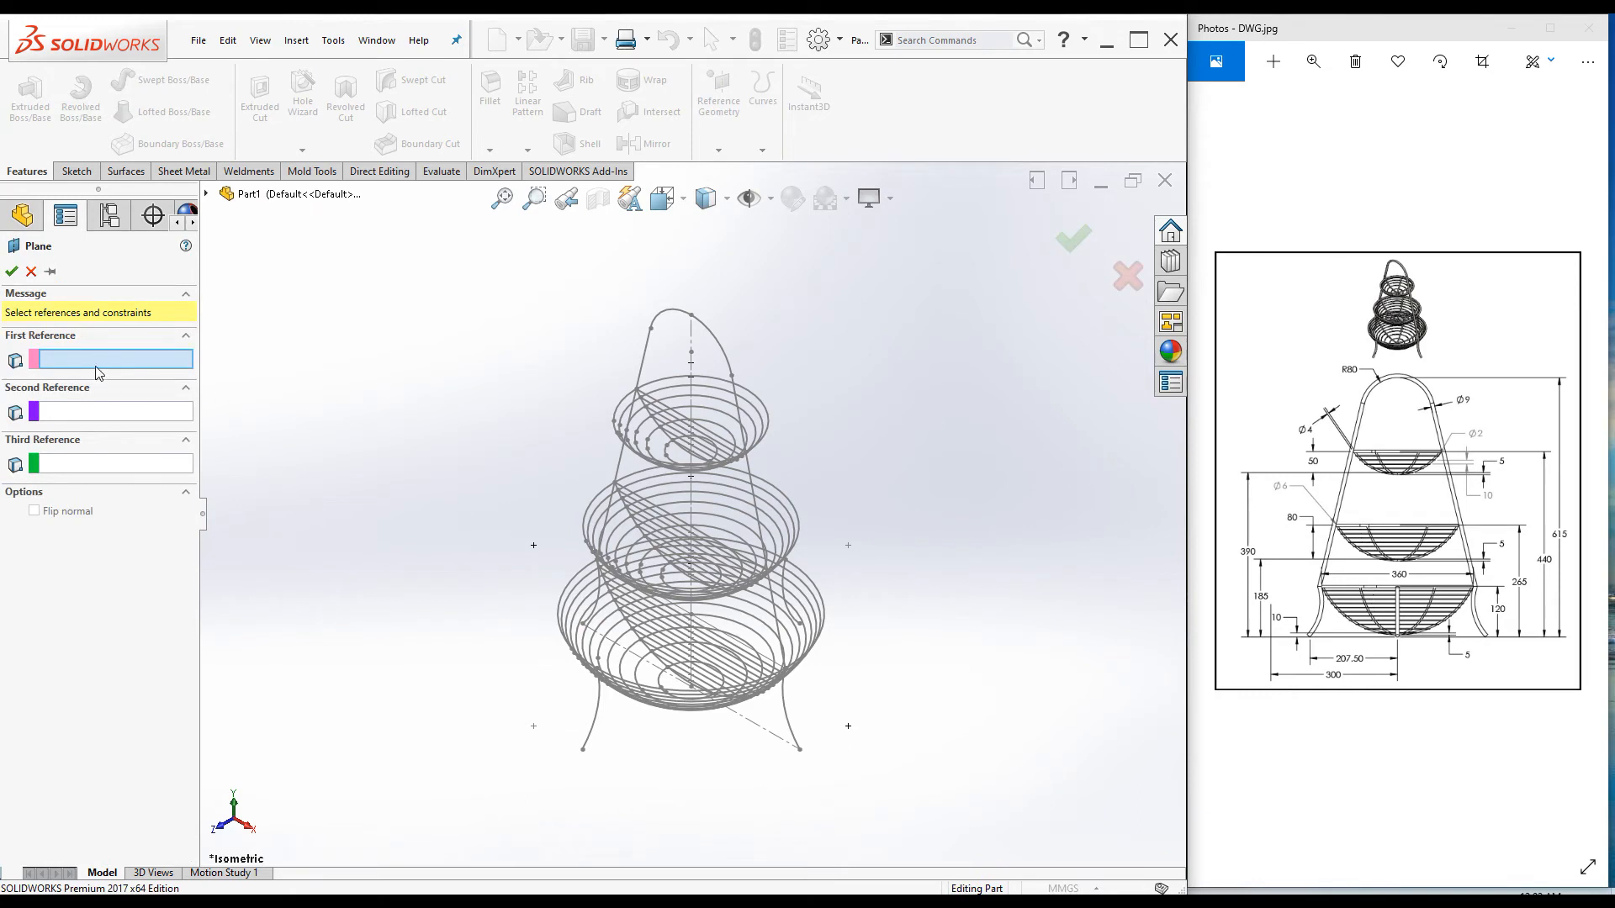
{"action": "left_click", "coordinate": [209, 195]}
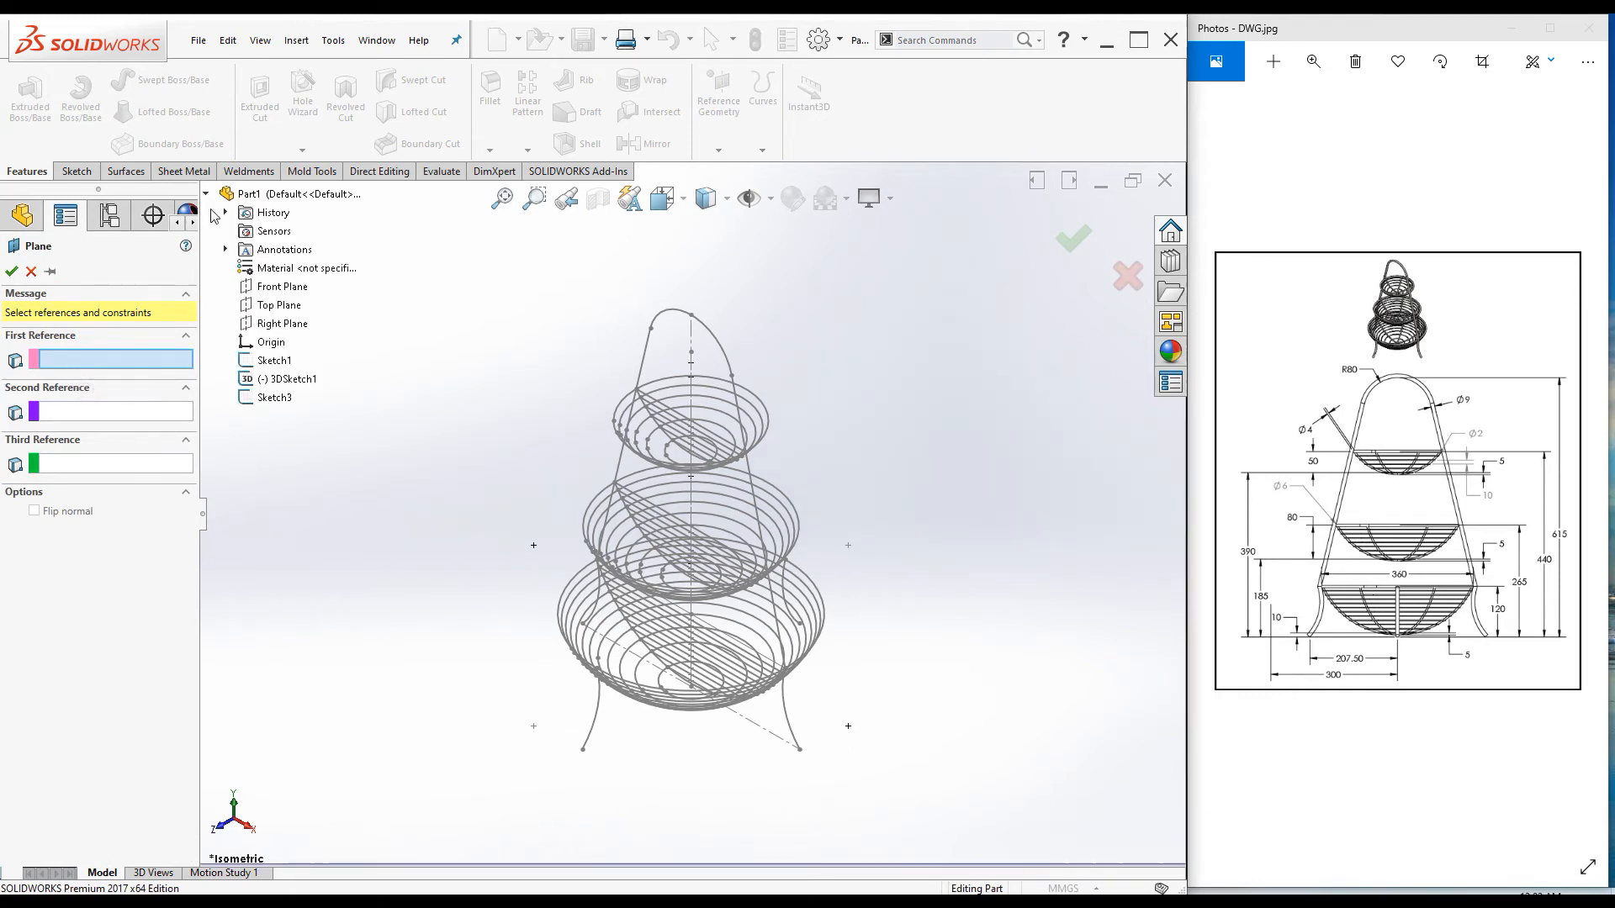
{"action": "left_click", "coordinate": [269, 289]}
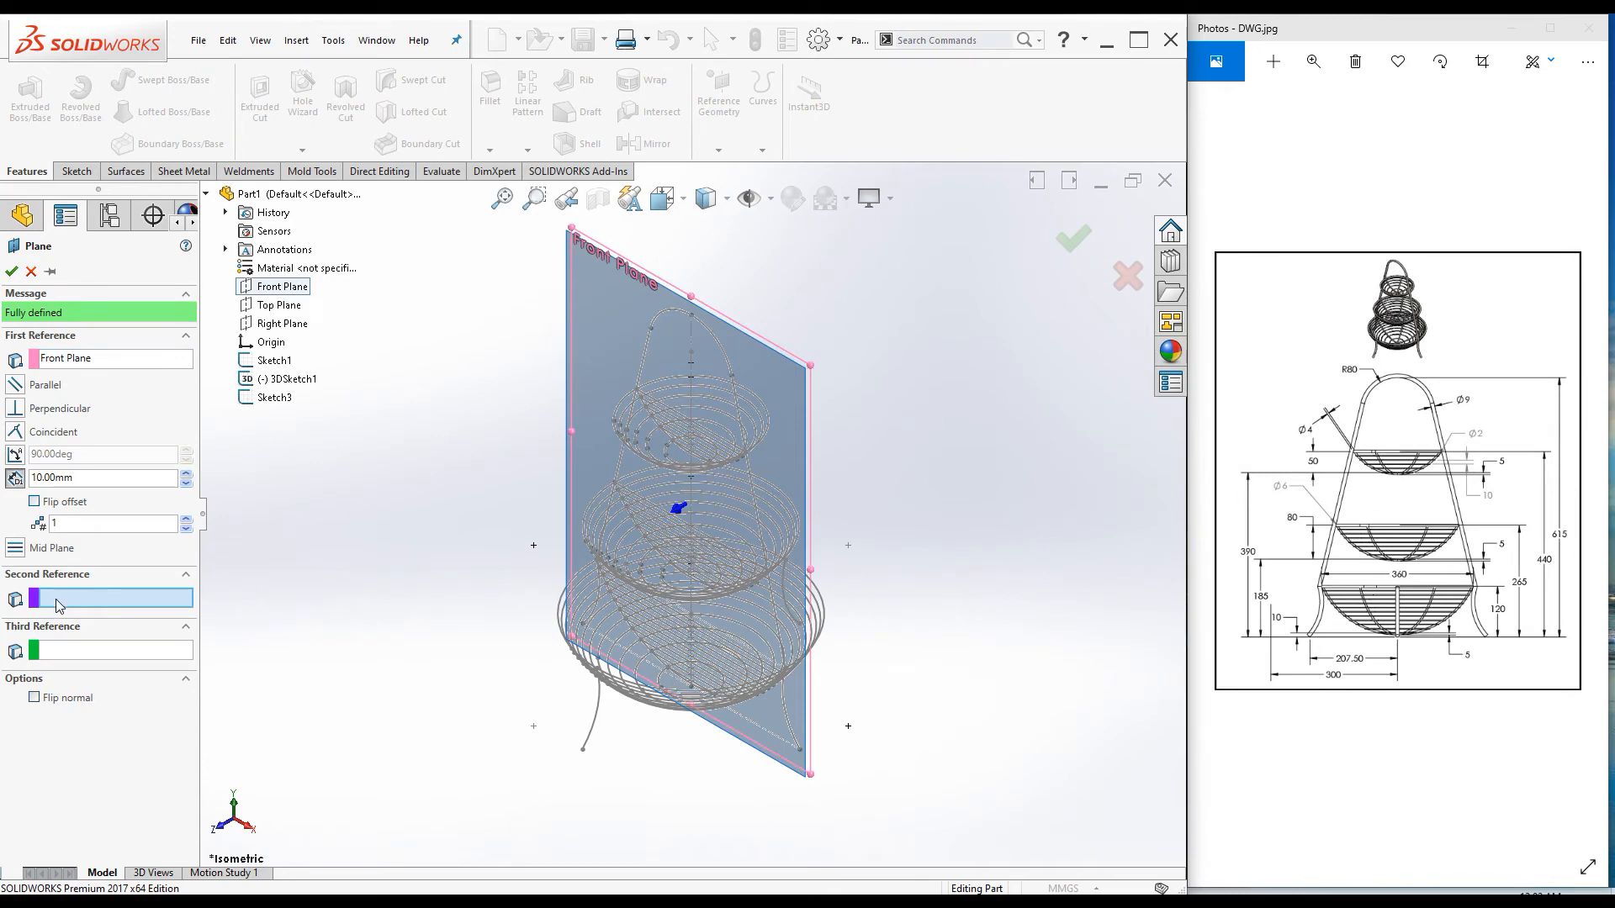
{"action": "left_click", "coordinate": [693, 492]}
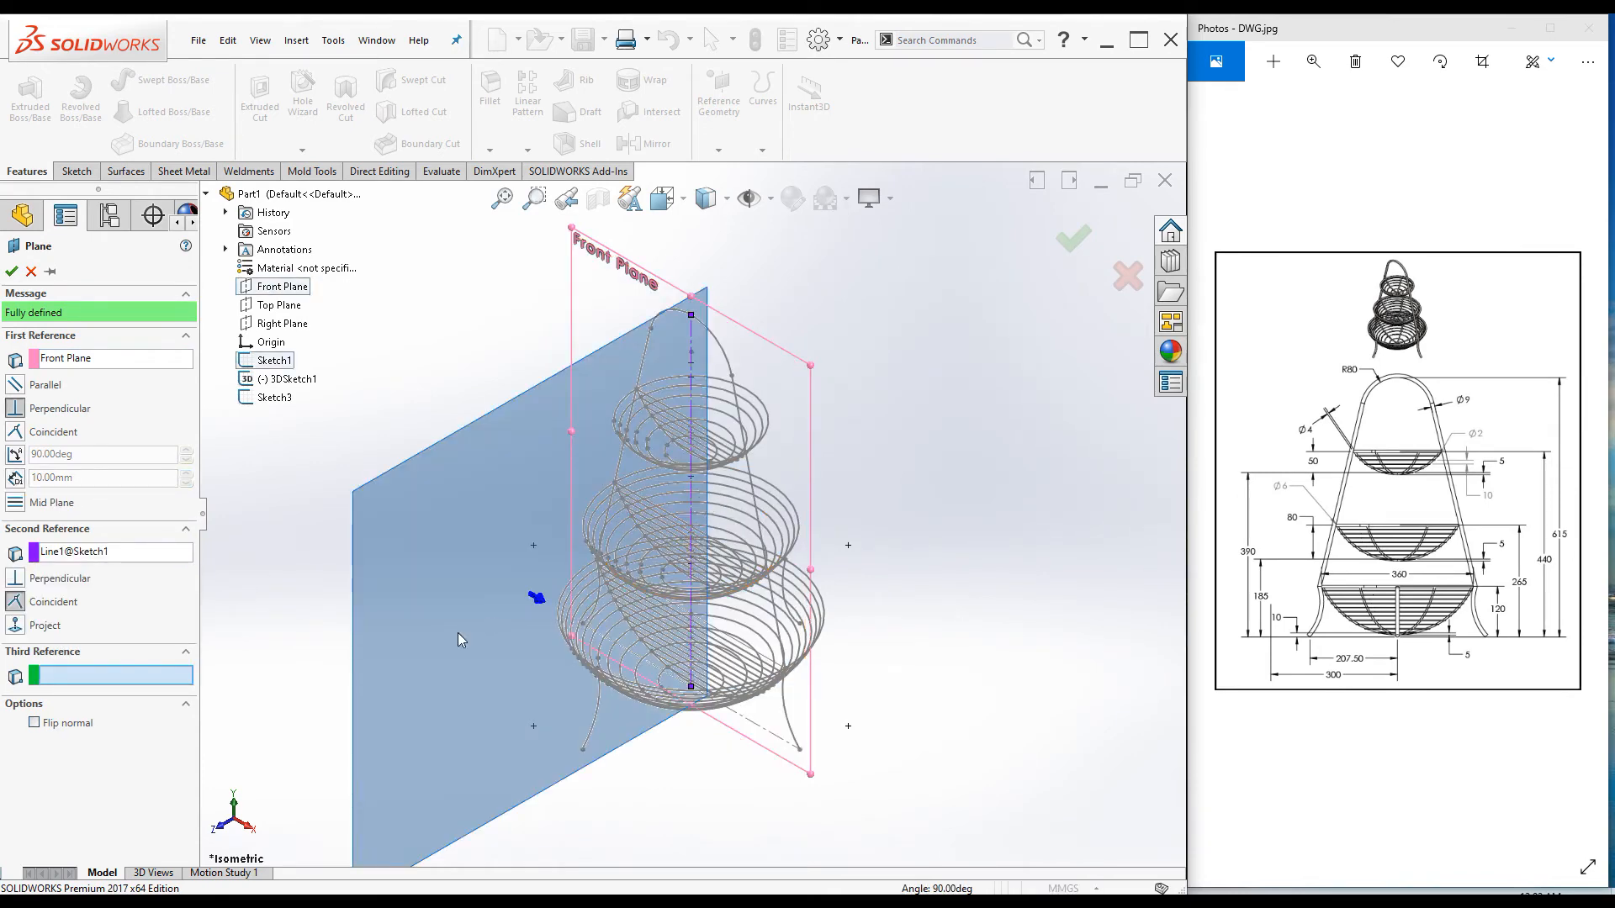
Step: Set the plane angle to 60 degrees from the Front Plane and create two planes
{"action": "left_click", "coordinate": [14, 455]}
{"action": "left_click_drag", "start_coordinate": [90, 459], "coordinate": [12, 469]}
{"action": "type", "text": "60"}
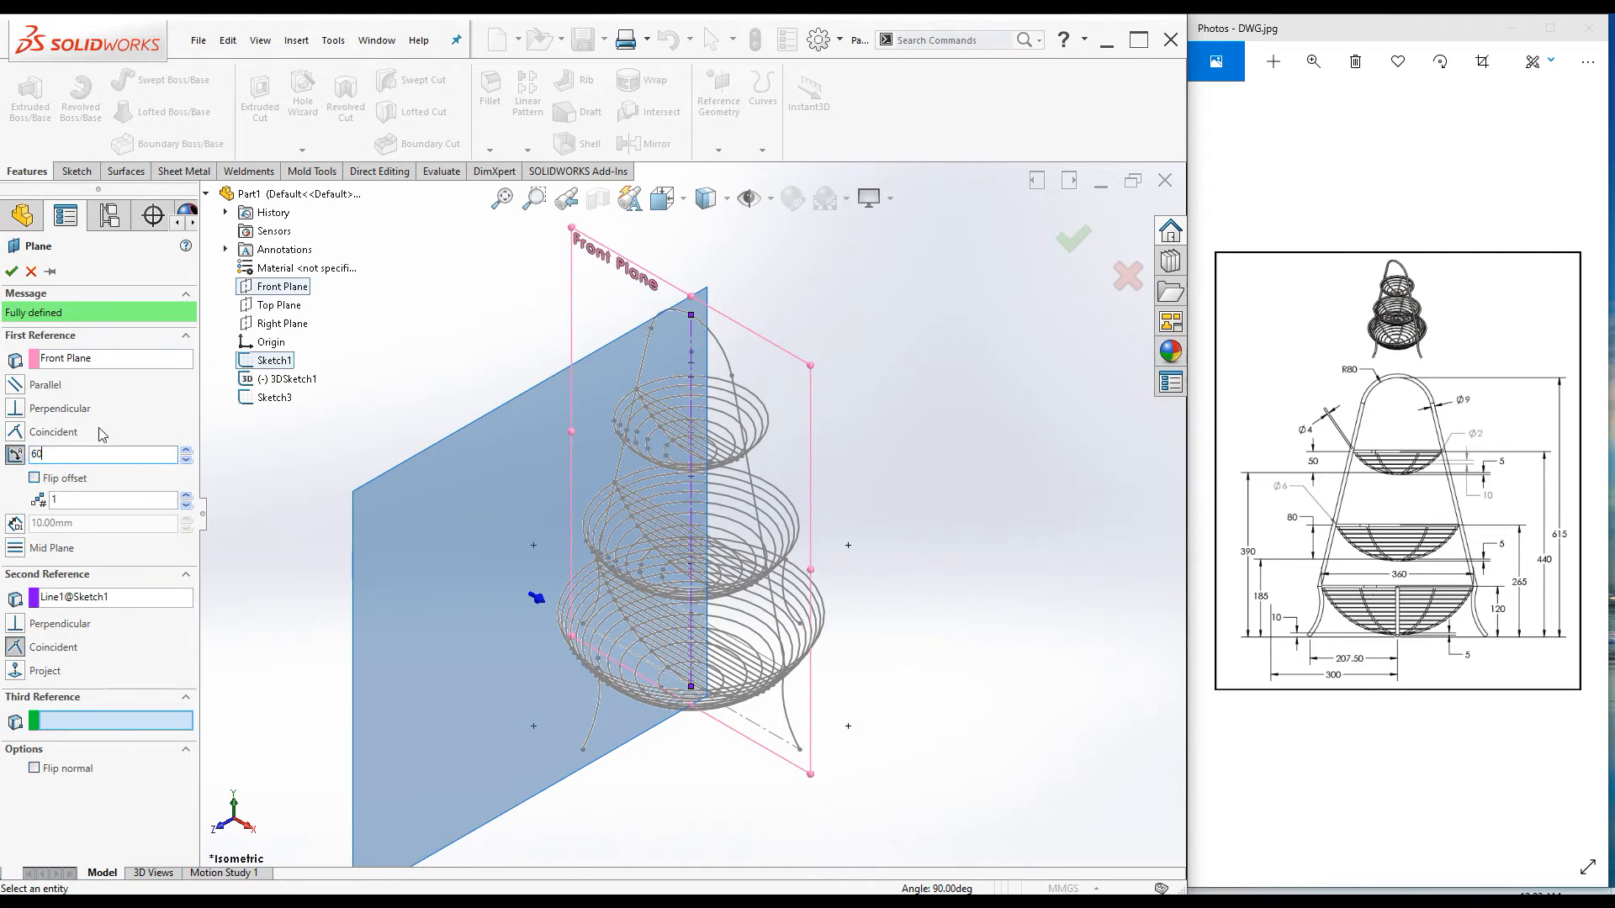
{"action": "key", "text": "Return"}
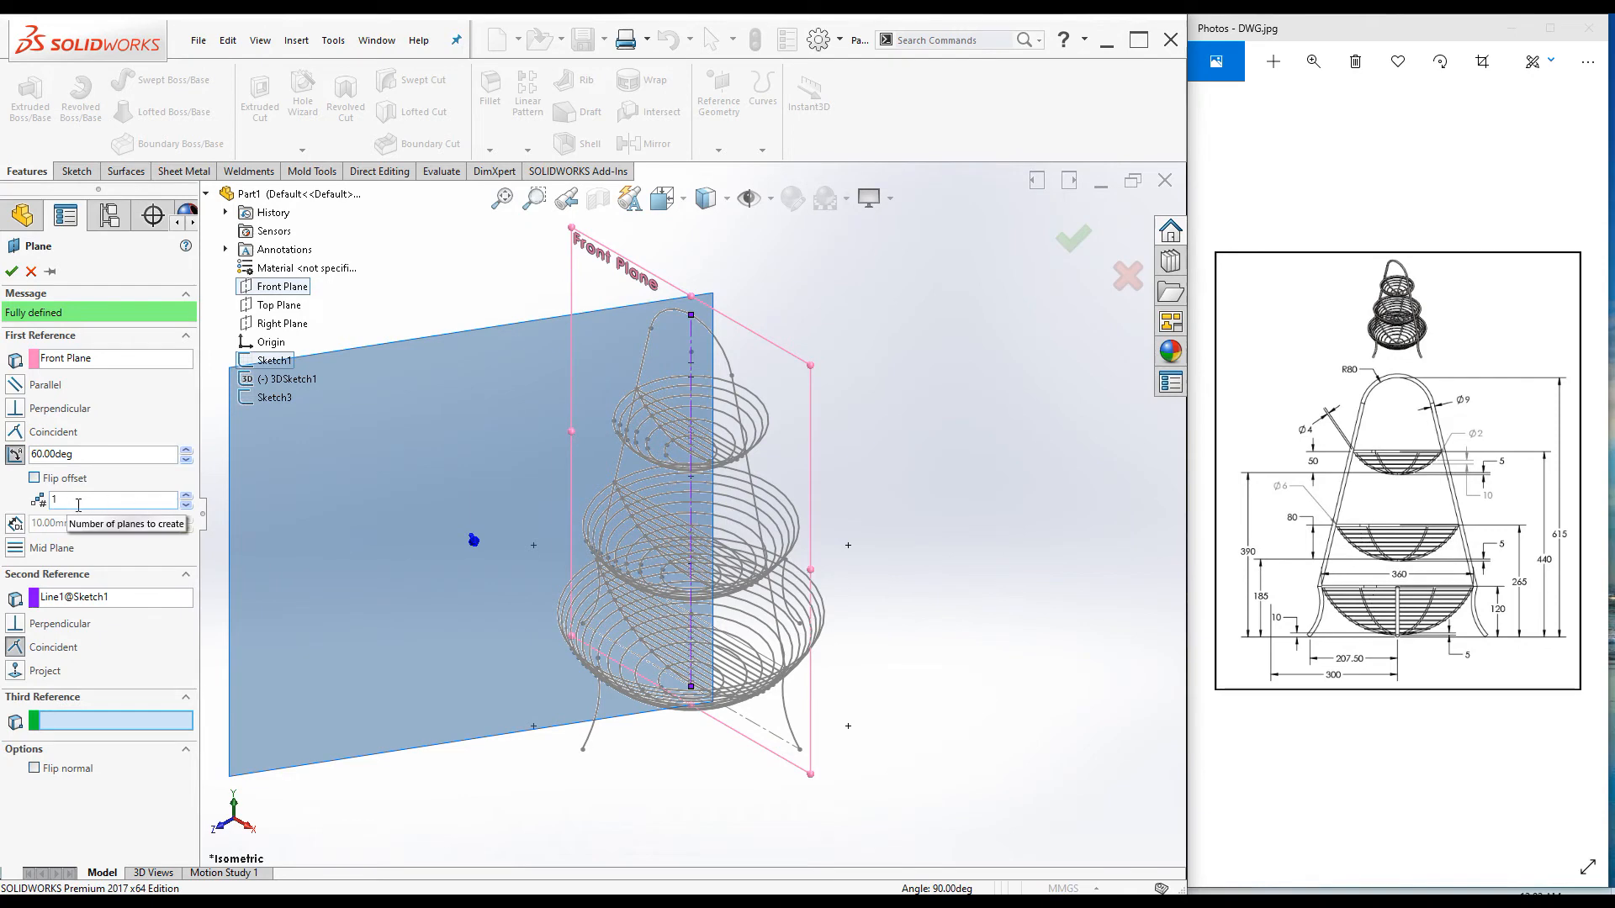
{"action": "left_click", "coordinate": [187, 496]}
{"action": "scroll", "coordinate": [696, 639], "scroll_direction": "up", "scroll_amount": 3}
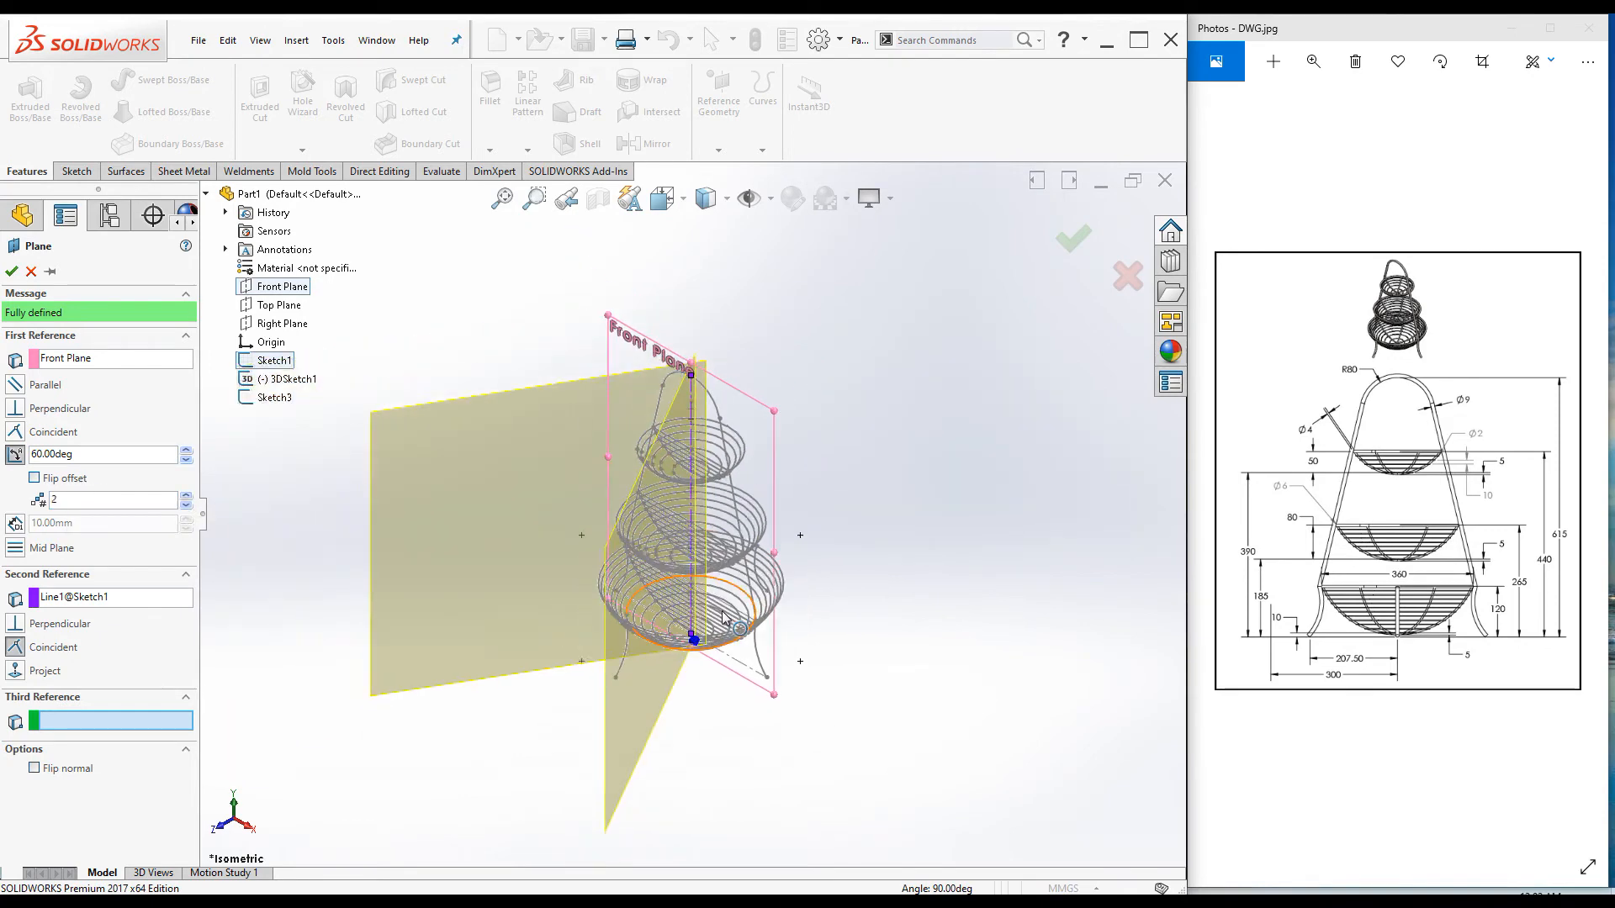
{"action": "middle_click_drag", "start_coordinate": [619, 415], "coordinate": [621, 597]}
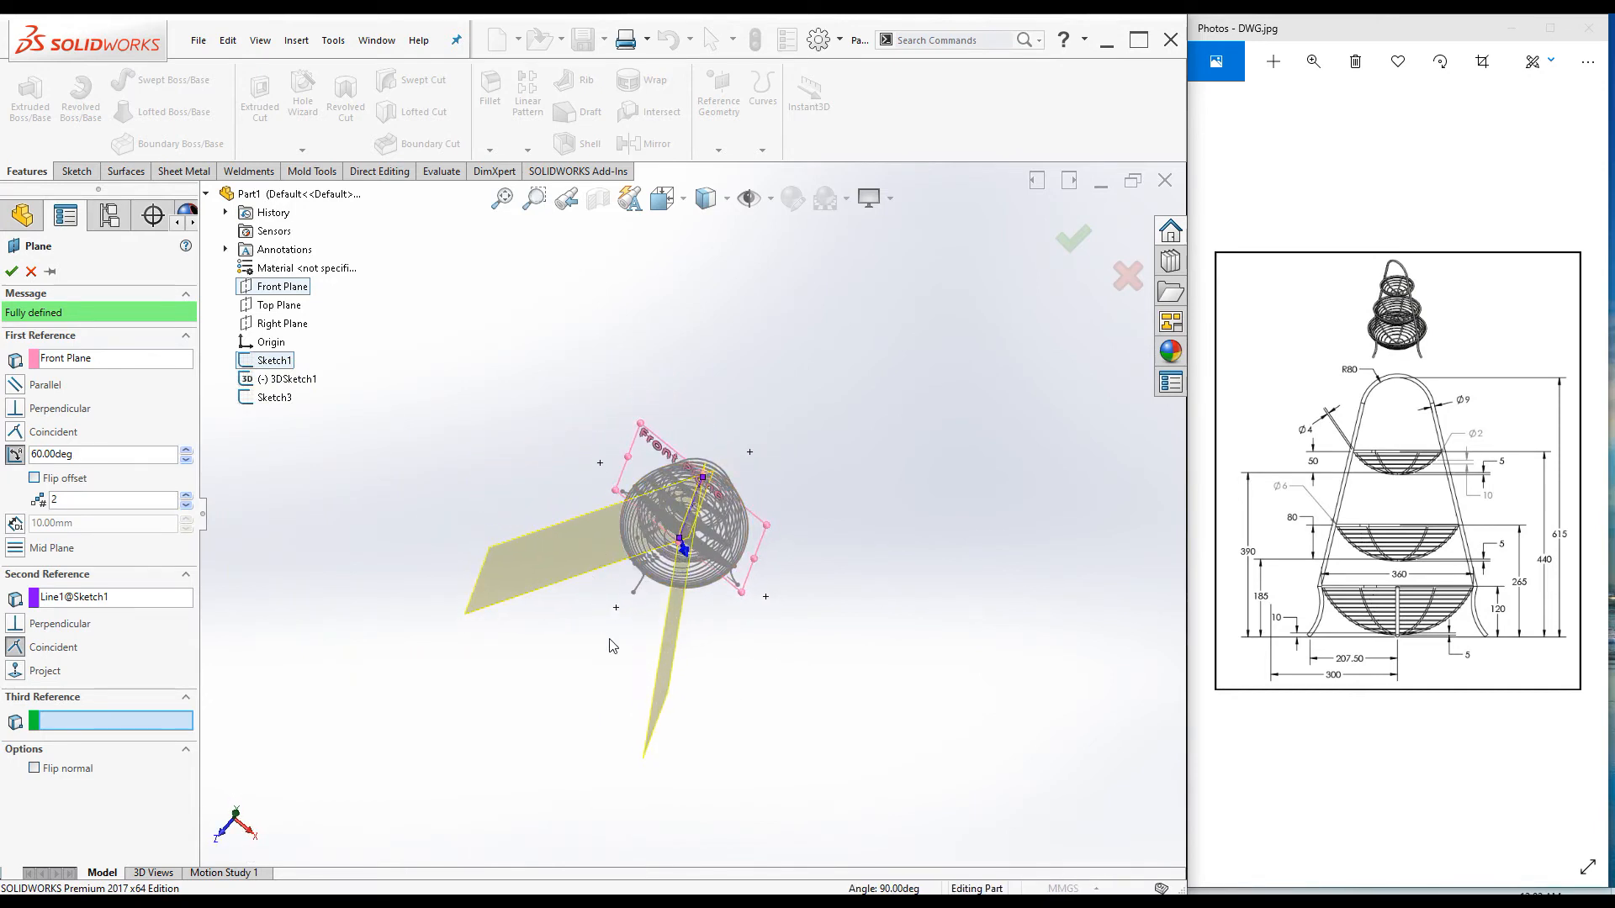
{"action": "mouse_move", "coordinate": [587, 487]}
{"action": "middle_mouse_down"}
{"action": "mouse_move", "coordinate": [554, 512]}
{"action": "mouse_move", "coordinate": [599, 510]}
{"action": "middle_mouse_up"}
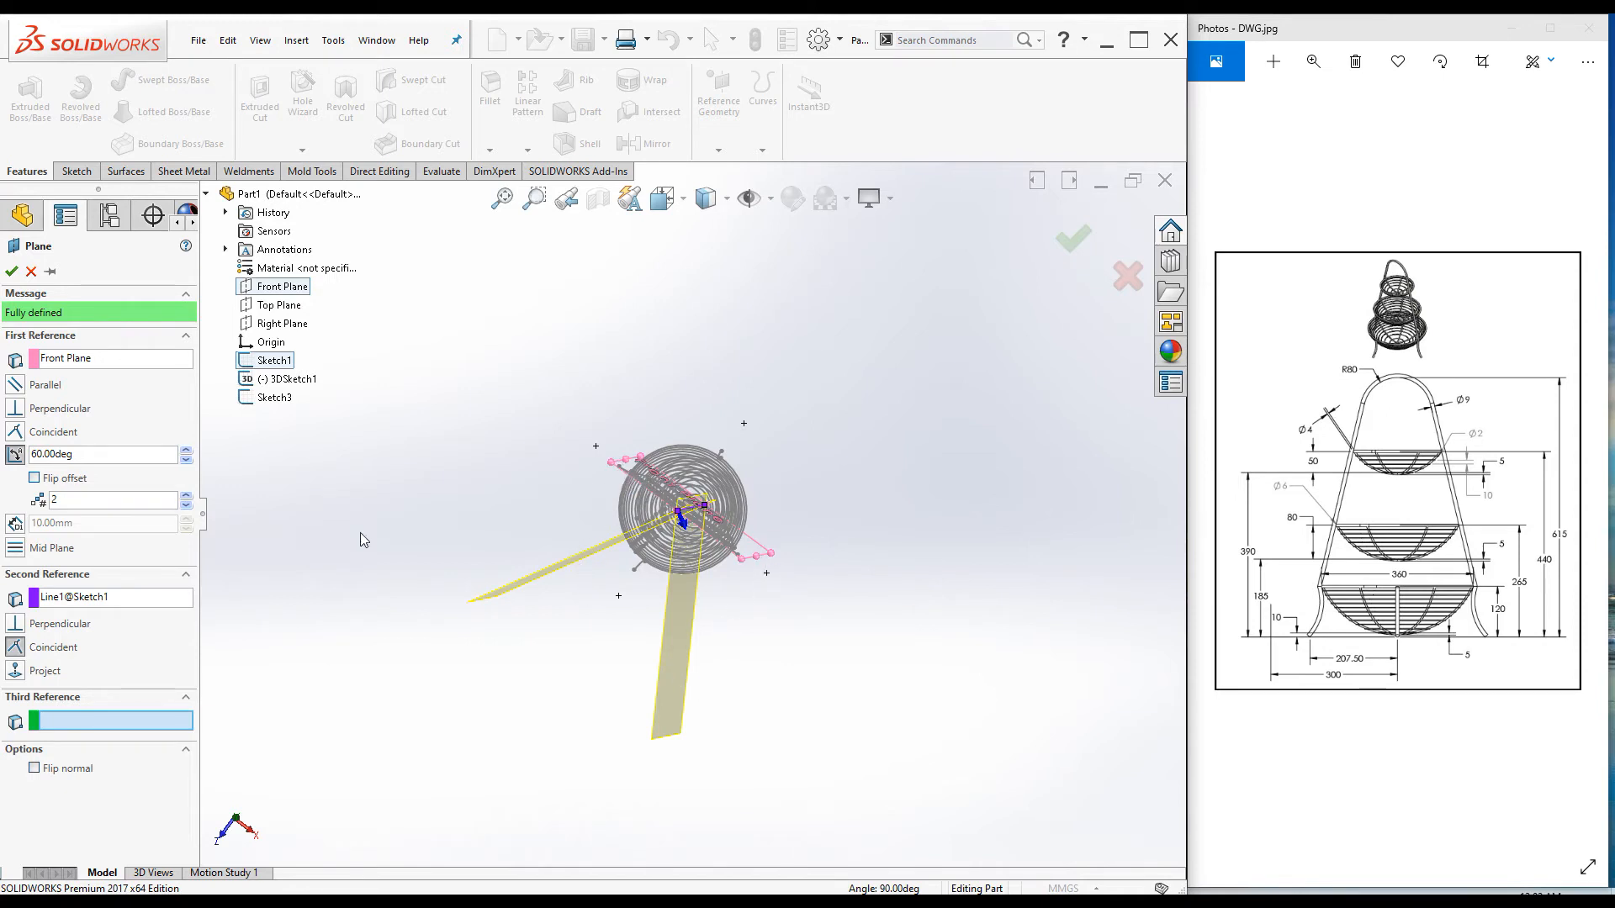
{"action": "left_click", "coordinate": [11, 271]}
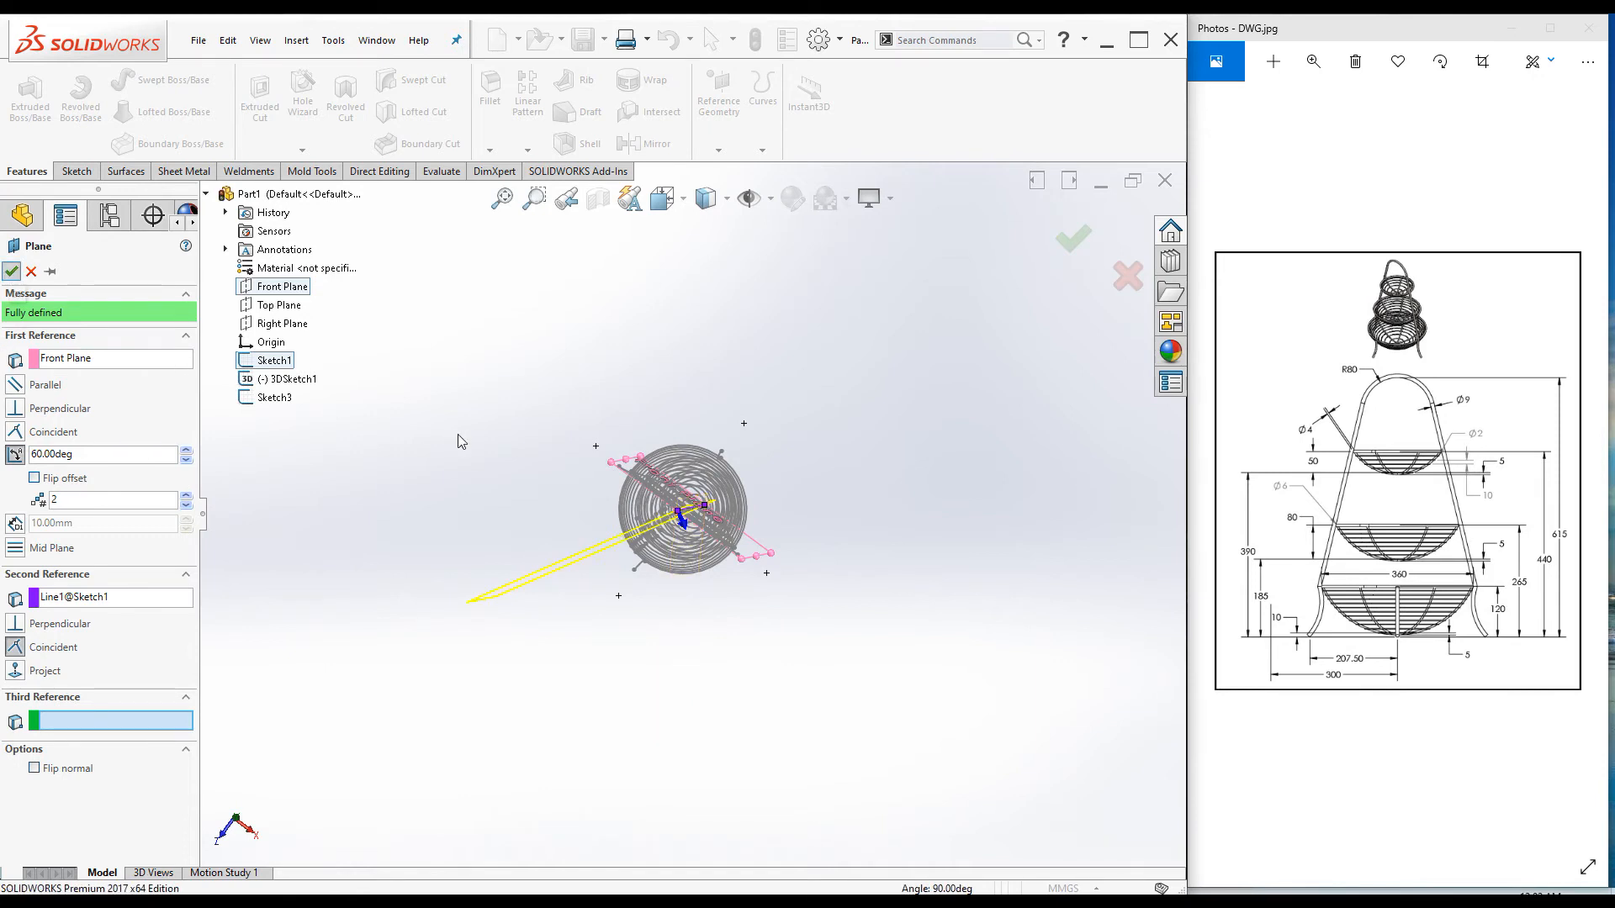
Step: Resize the two angled planes so that each extends past the vertical axis to both sides of the baskets
{"action": "key", "text": "ctrl+7"}
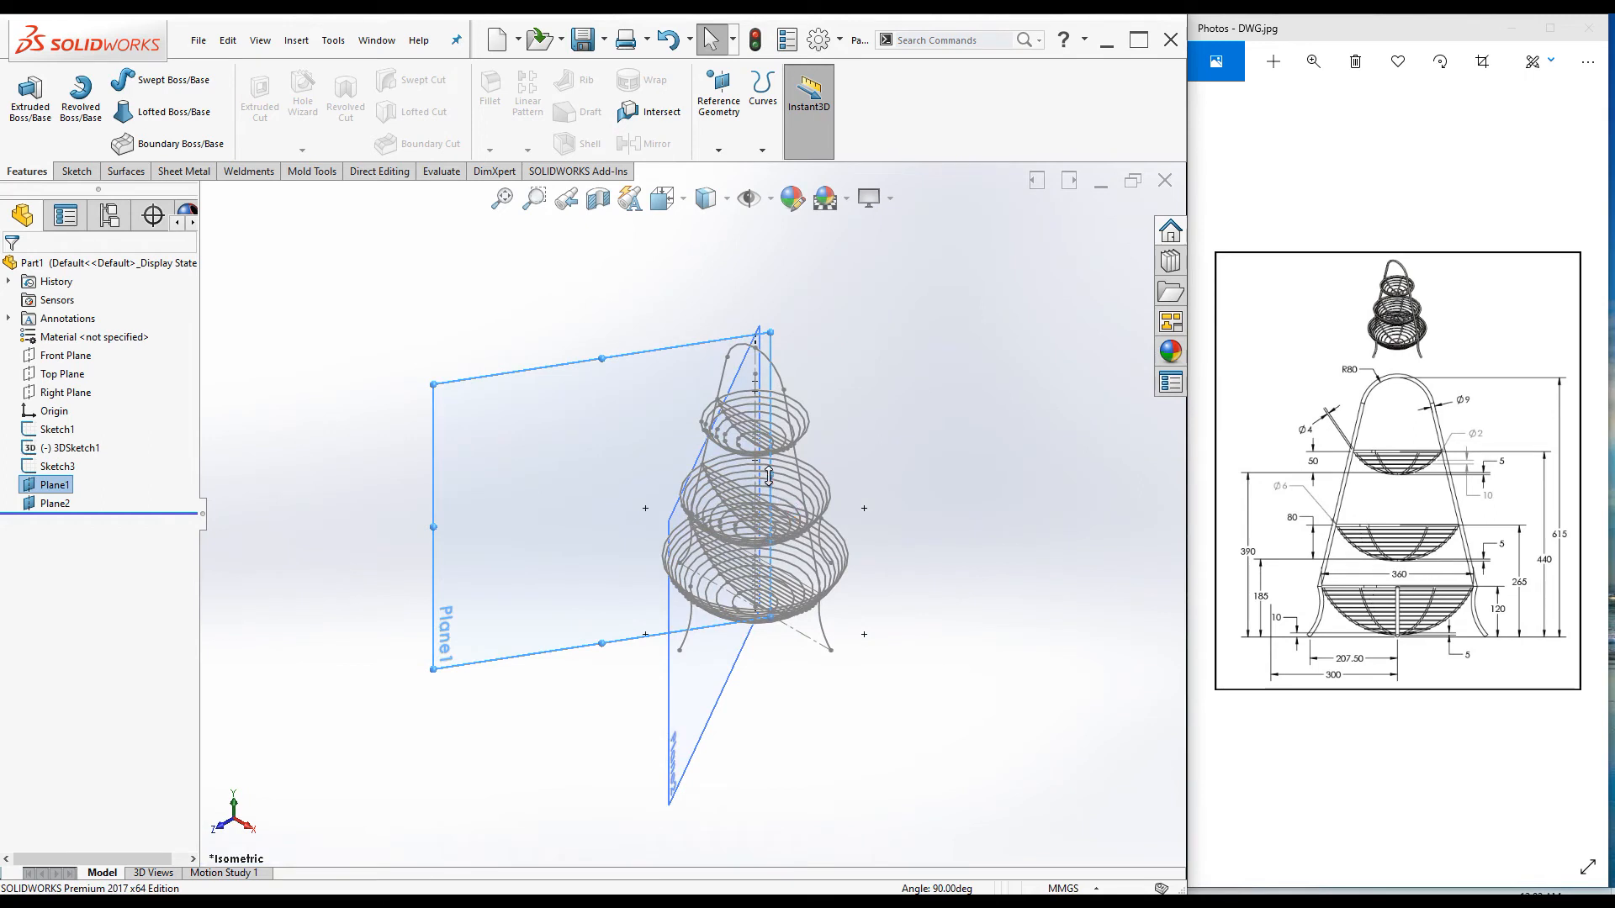
{"action": "left_click_drag", "start_coordinate": [770, 488], "coordinate": [912, 420]}
{"action": "middle_click_drag", "start_coordinate": [834, 654], "coordinate": [774, 472]}
{"action": "left_click_drag", "start_coordinate": [775, 472], "coordinate": [917, 394]}
{"action": "middle_click_drag", "start_coordinate": [917, 394], "coordinate": [850, 692]}
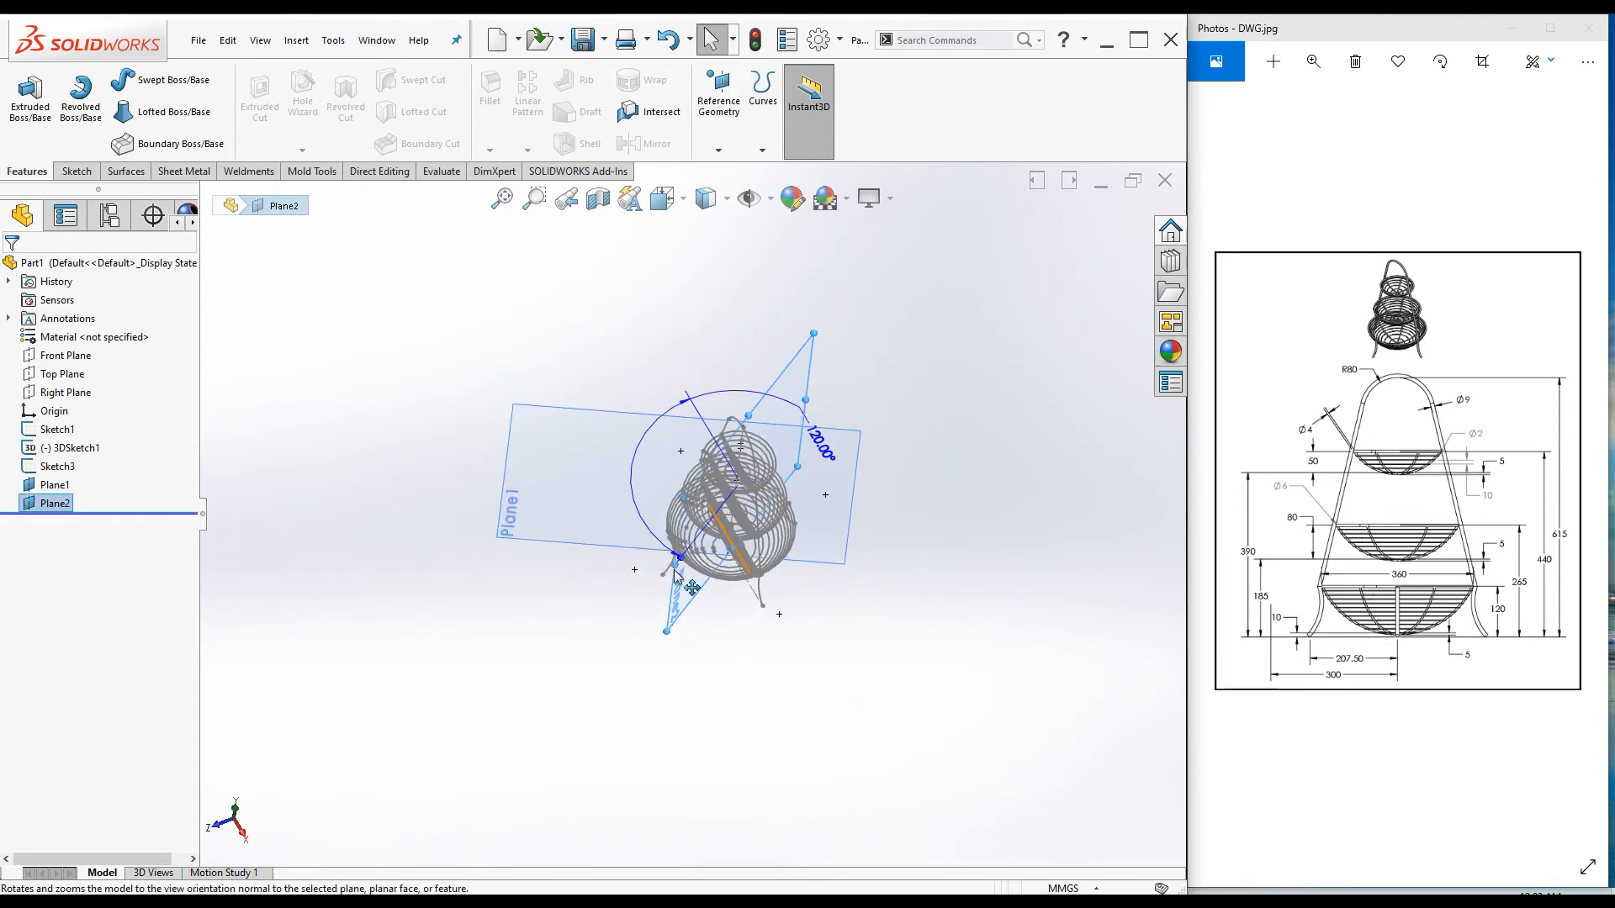
Step: Extend Plane2 further out past the bottom basket and show the stand in isometric view with nothing selected
{"action": "left_click_drag", "start_coordinate": [672, 569], "coordinate": [650, 589]}
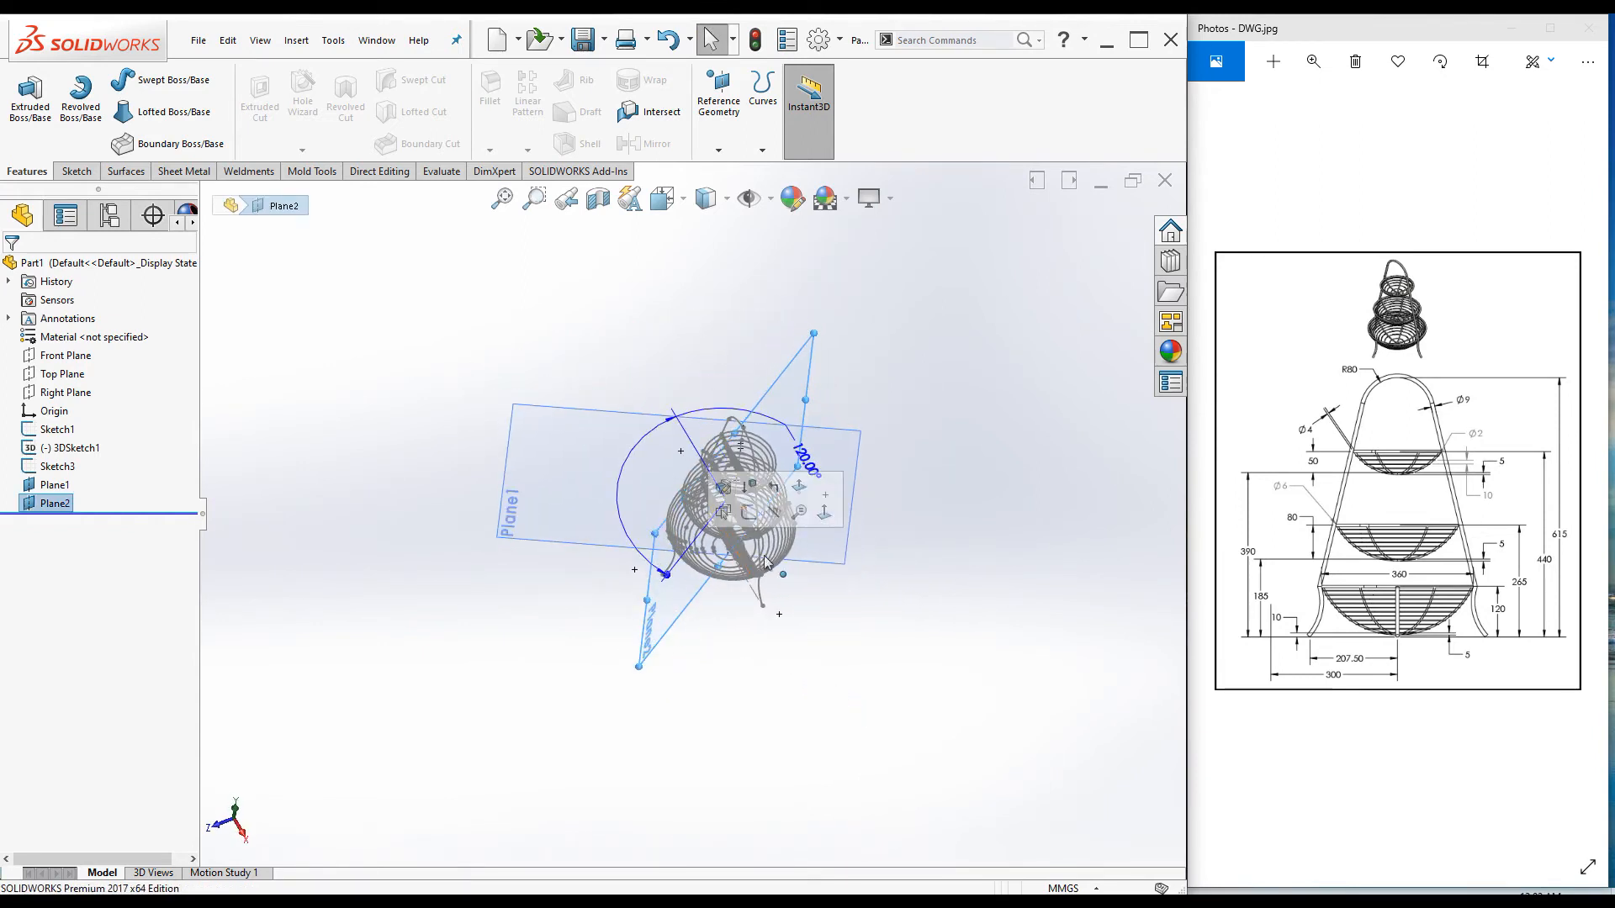
{"action": "left_click_drag", "start_coordinate": [508, 481], "coordinate": [581, 543]}
{"action": "key", "text": "ctrl+7"}
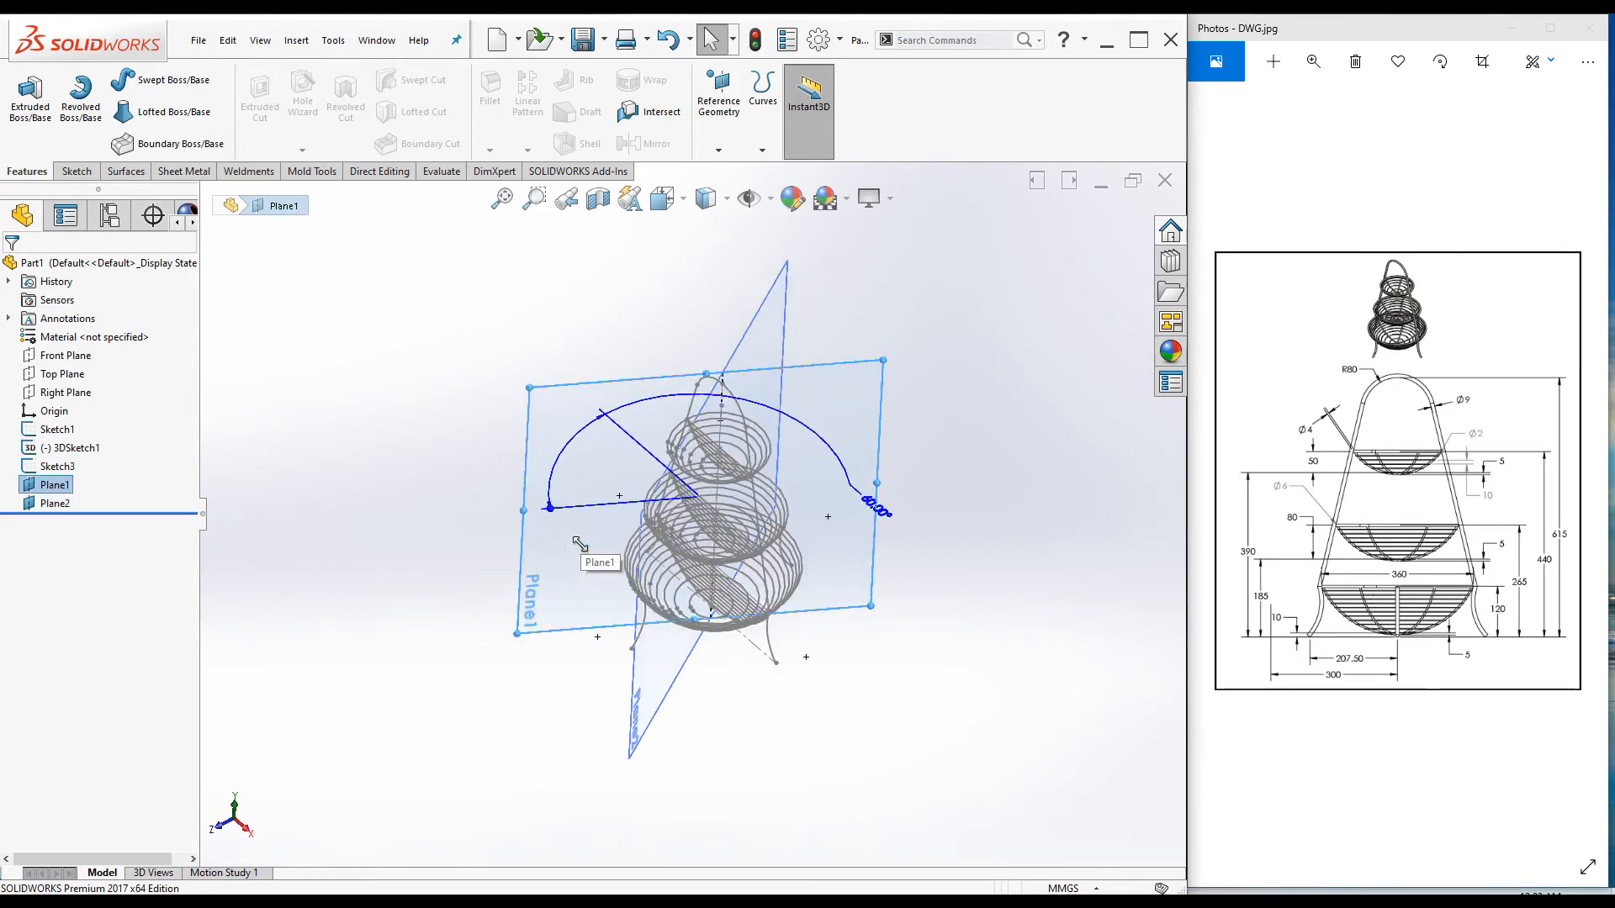
{"action": "left_click", "coordinate": [398, 335]}
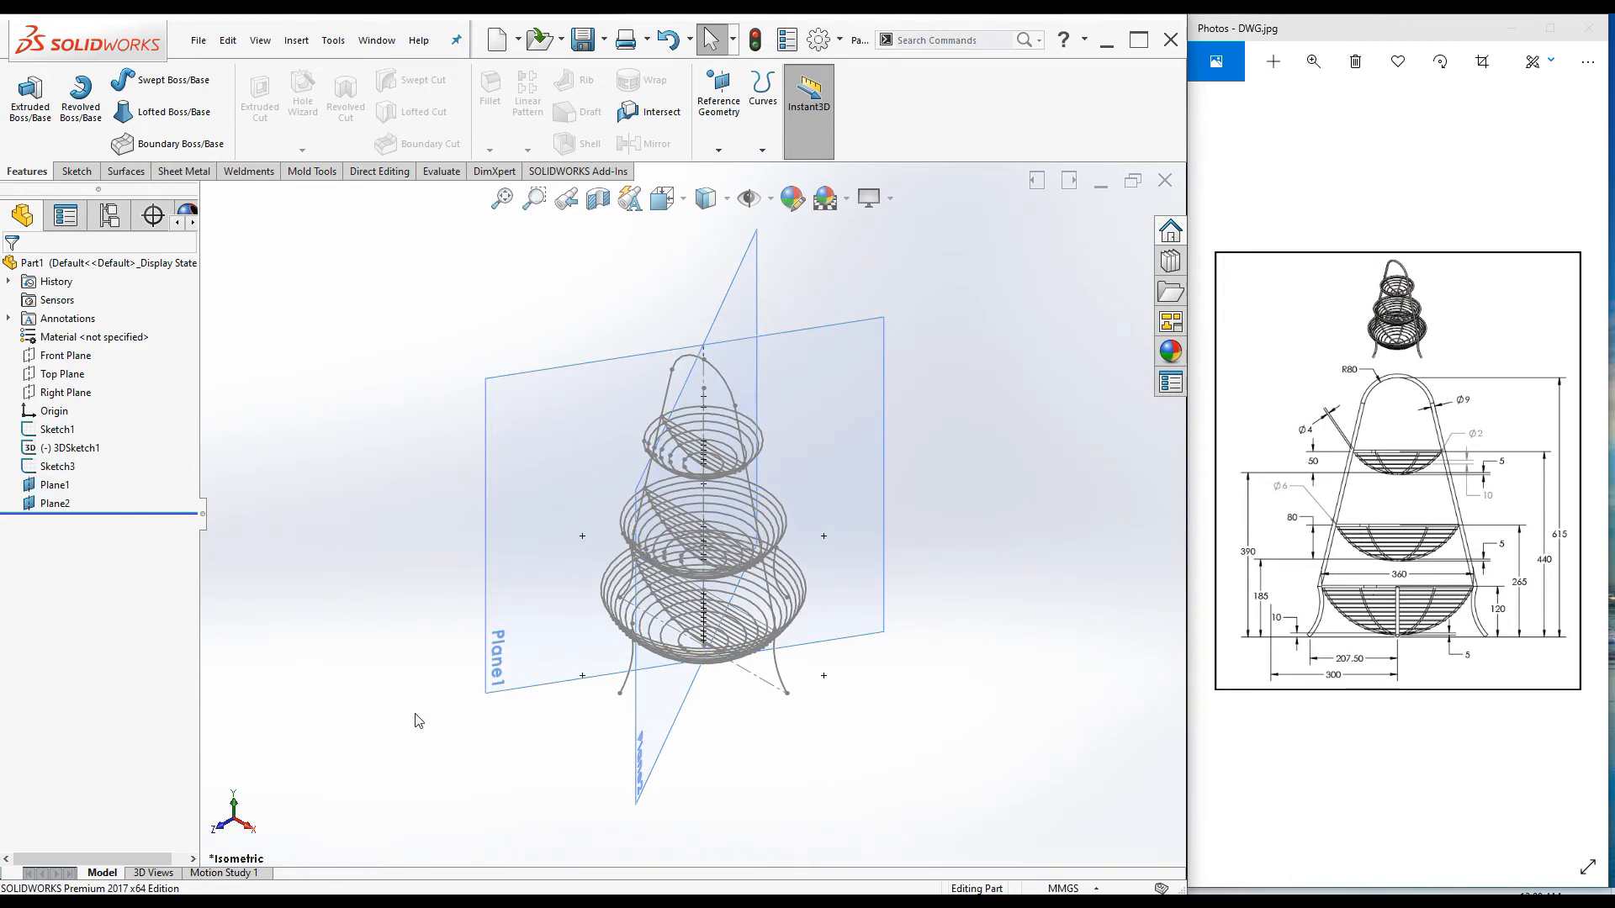
Step: Start a new sketch on Plane1 and orient the view normal to it
{"action": "left_click", "coordinate": [486, 627]}
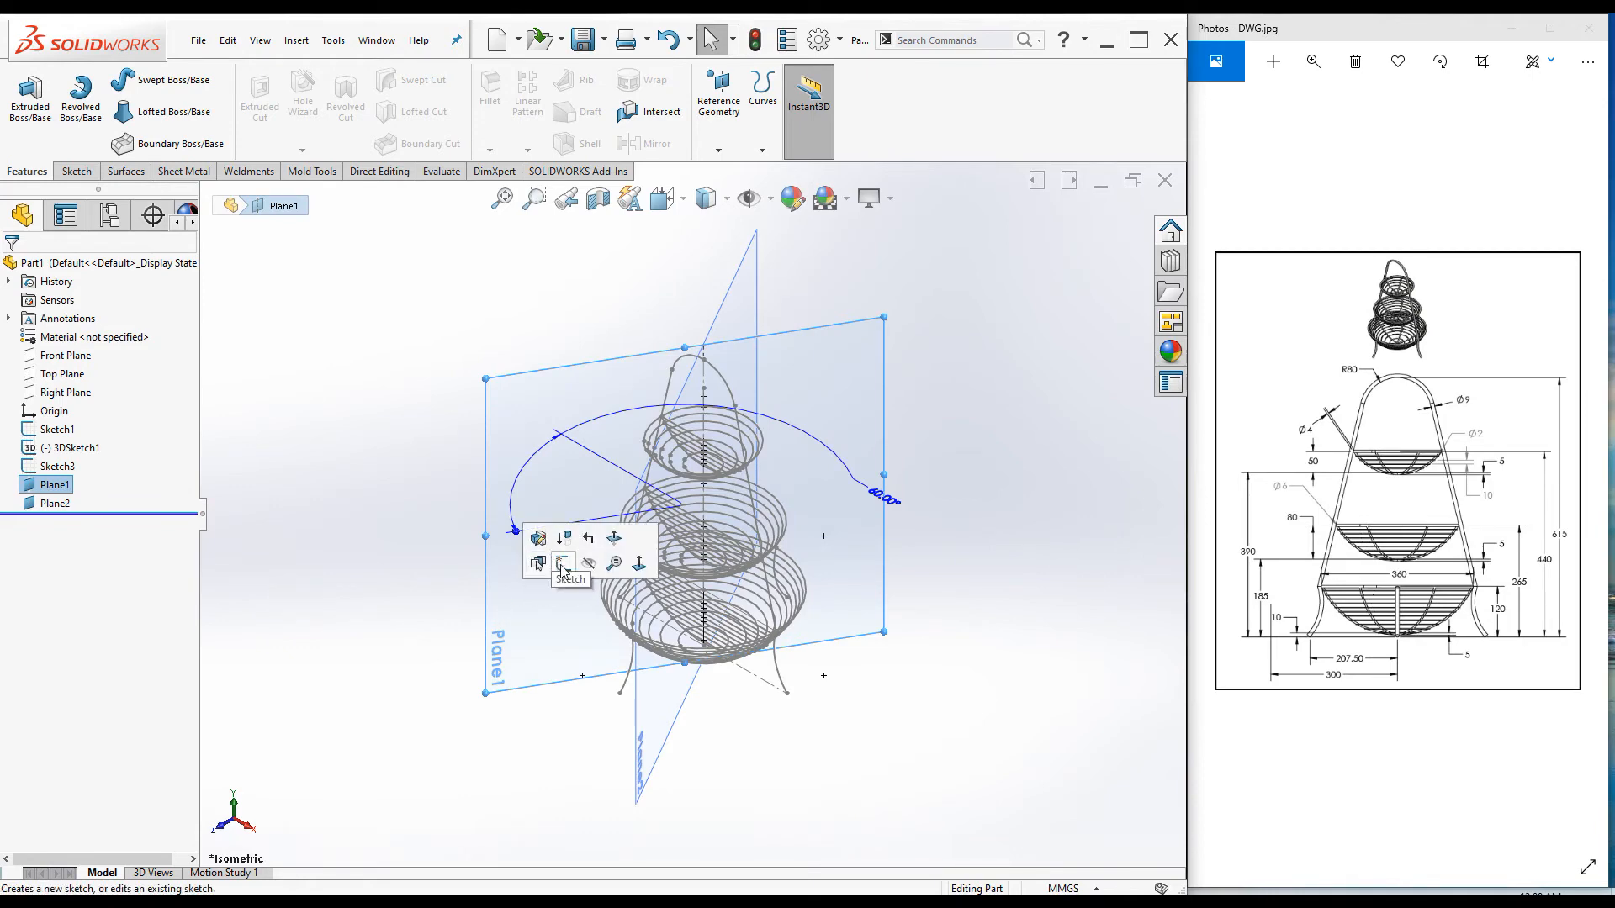
{"action": "left_click", "coordinate": [562, 565]}
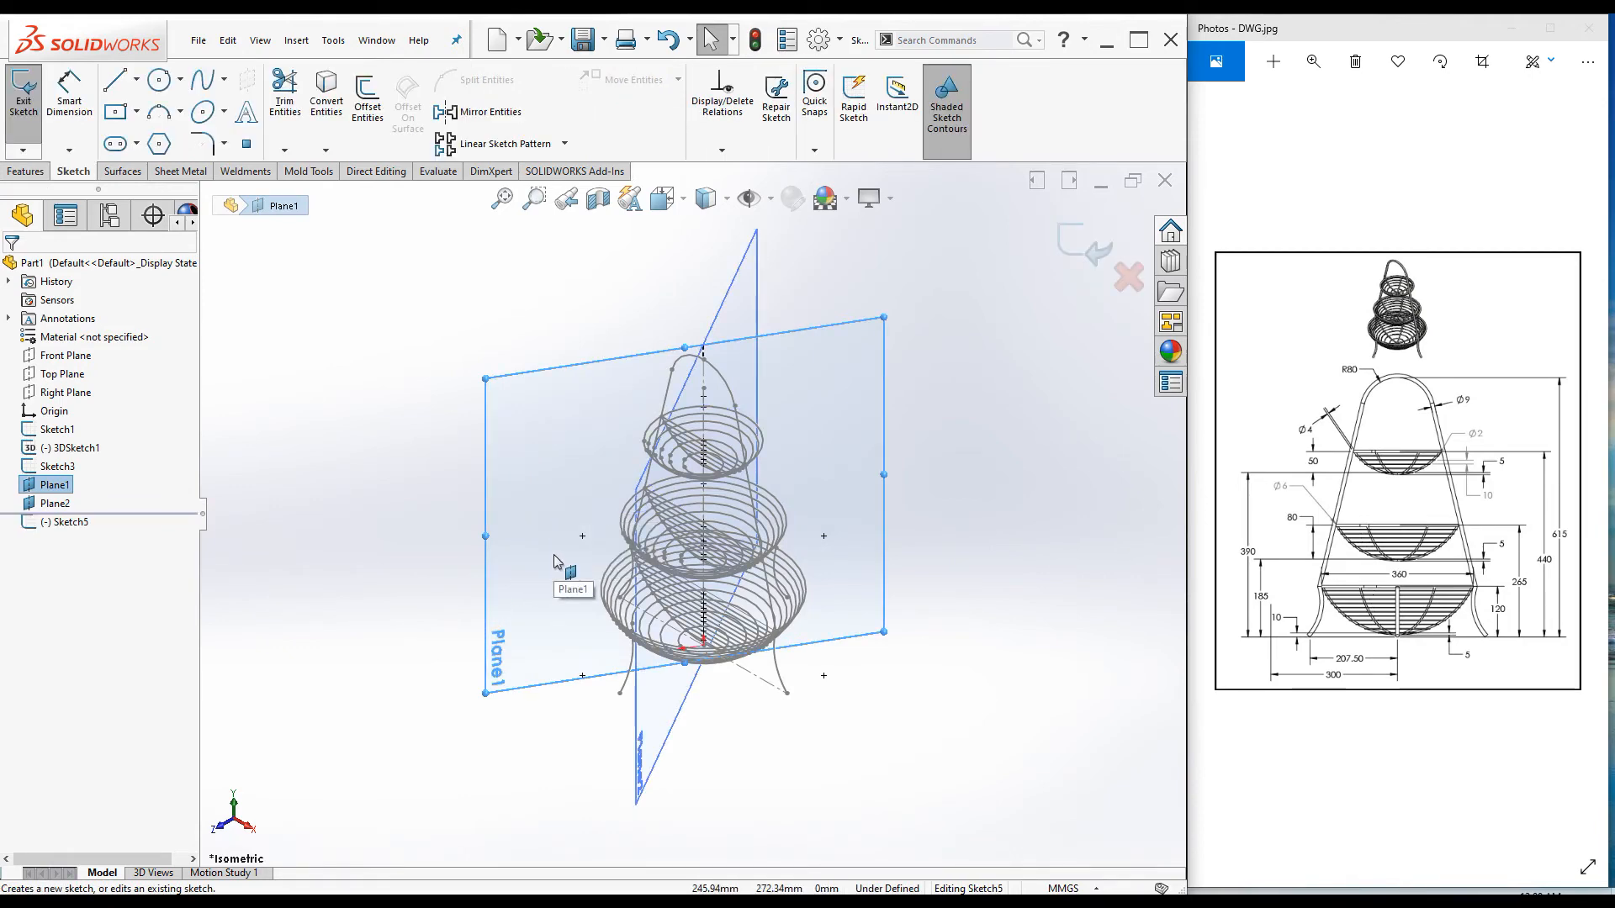
{"action": "key", "text": "ctrl+8"}
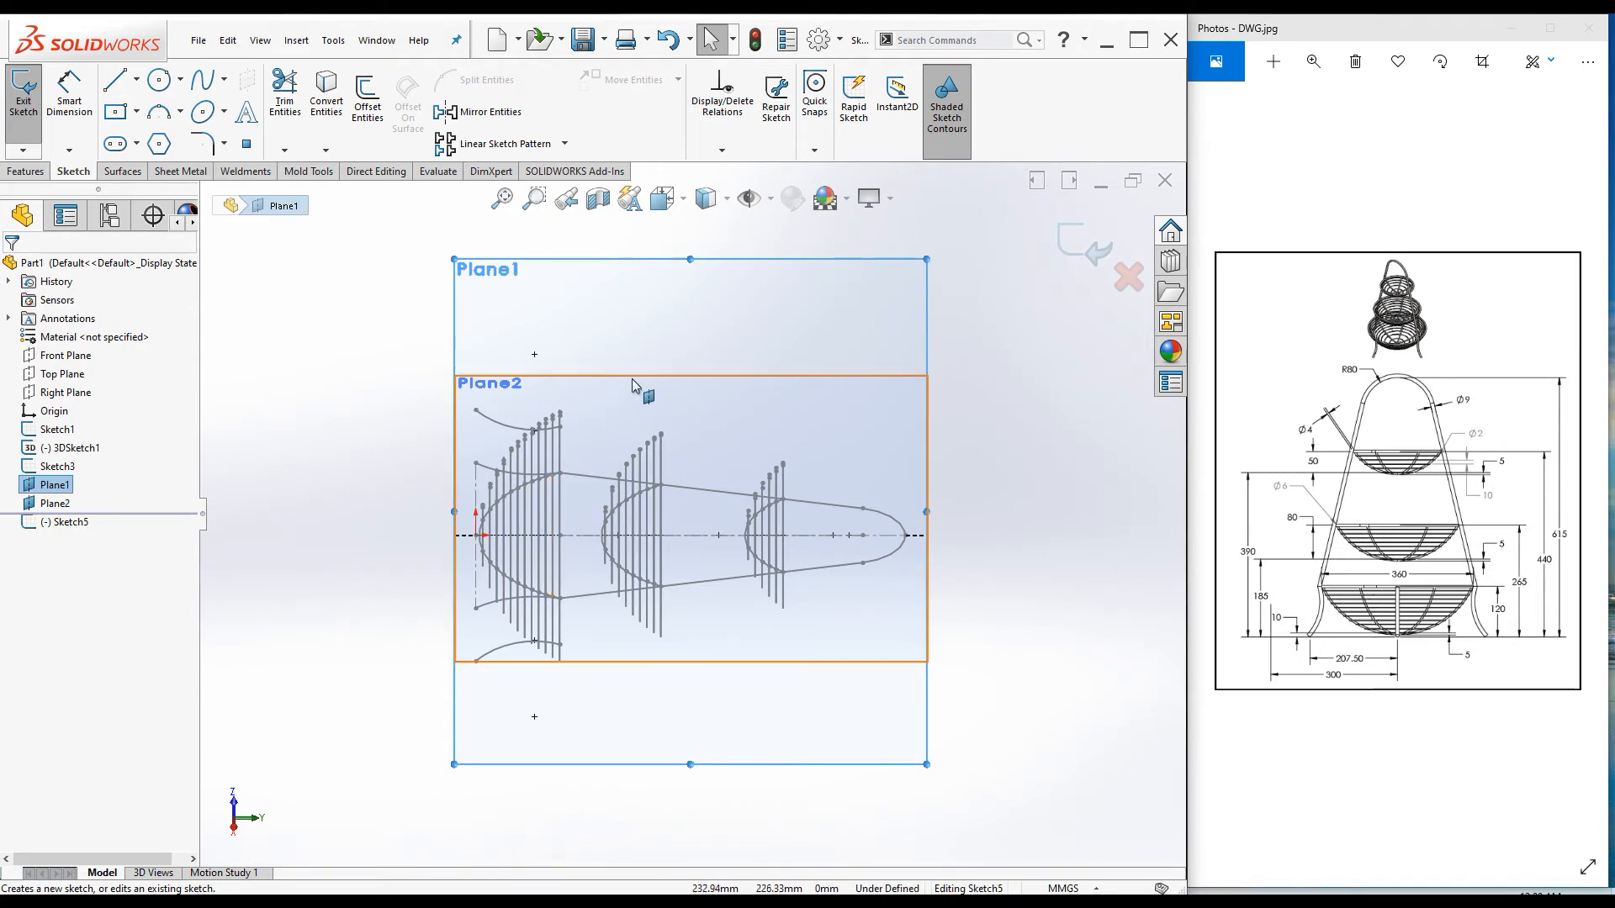
Step: Sketch a three-point arc of about 82 mm radius across the top basket, with both ends on its rim line
{"action": "left_click", "coordinate": [158, 115]}
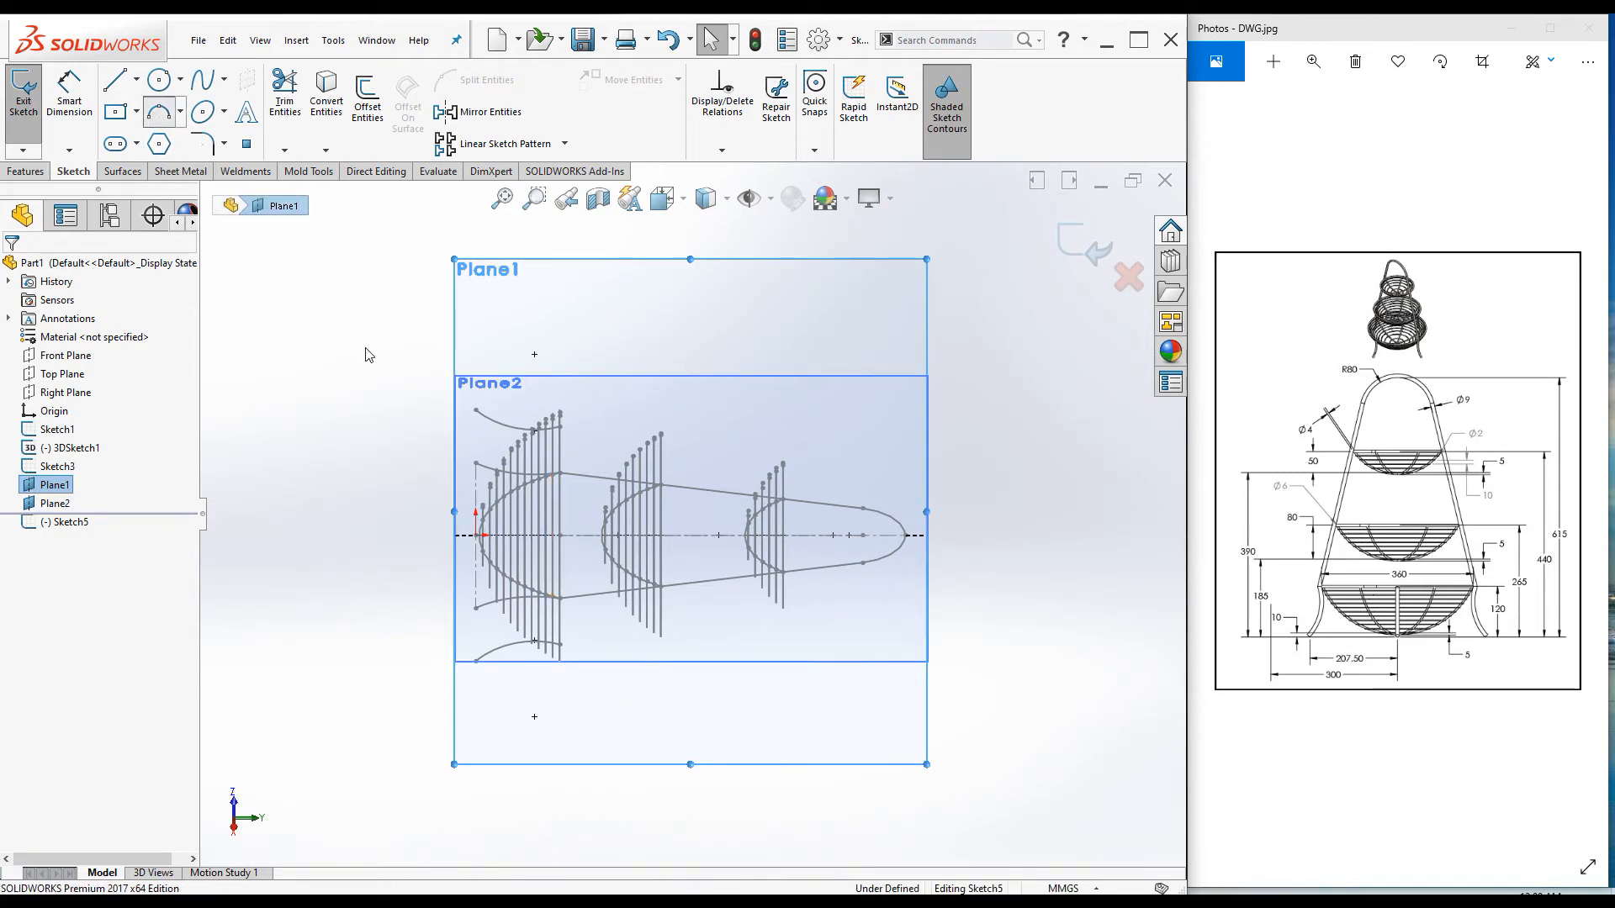
{"action": "scroll", "coordinate": [803, 604], "scroll_direction": "down", "scroll_amount": 5}
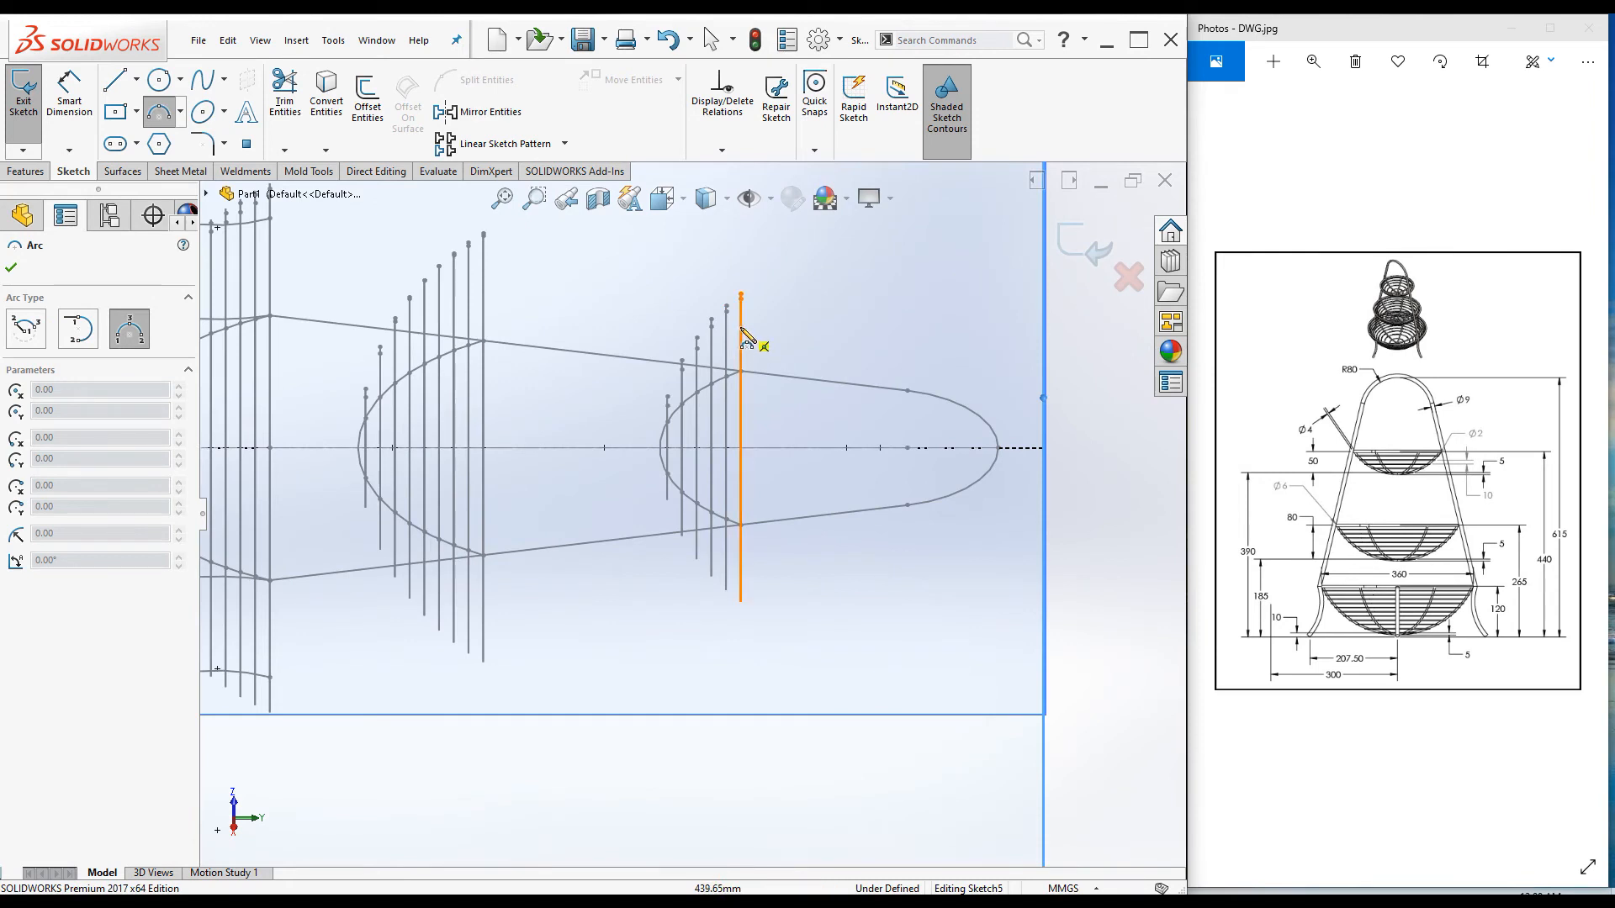
{"action": "left_click", "coordinate": [742, 331]}
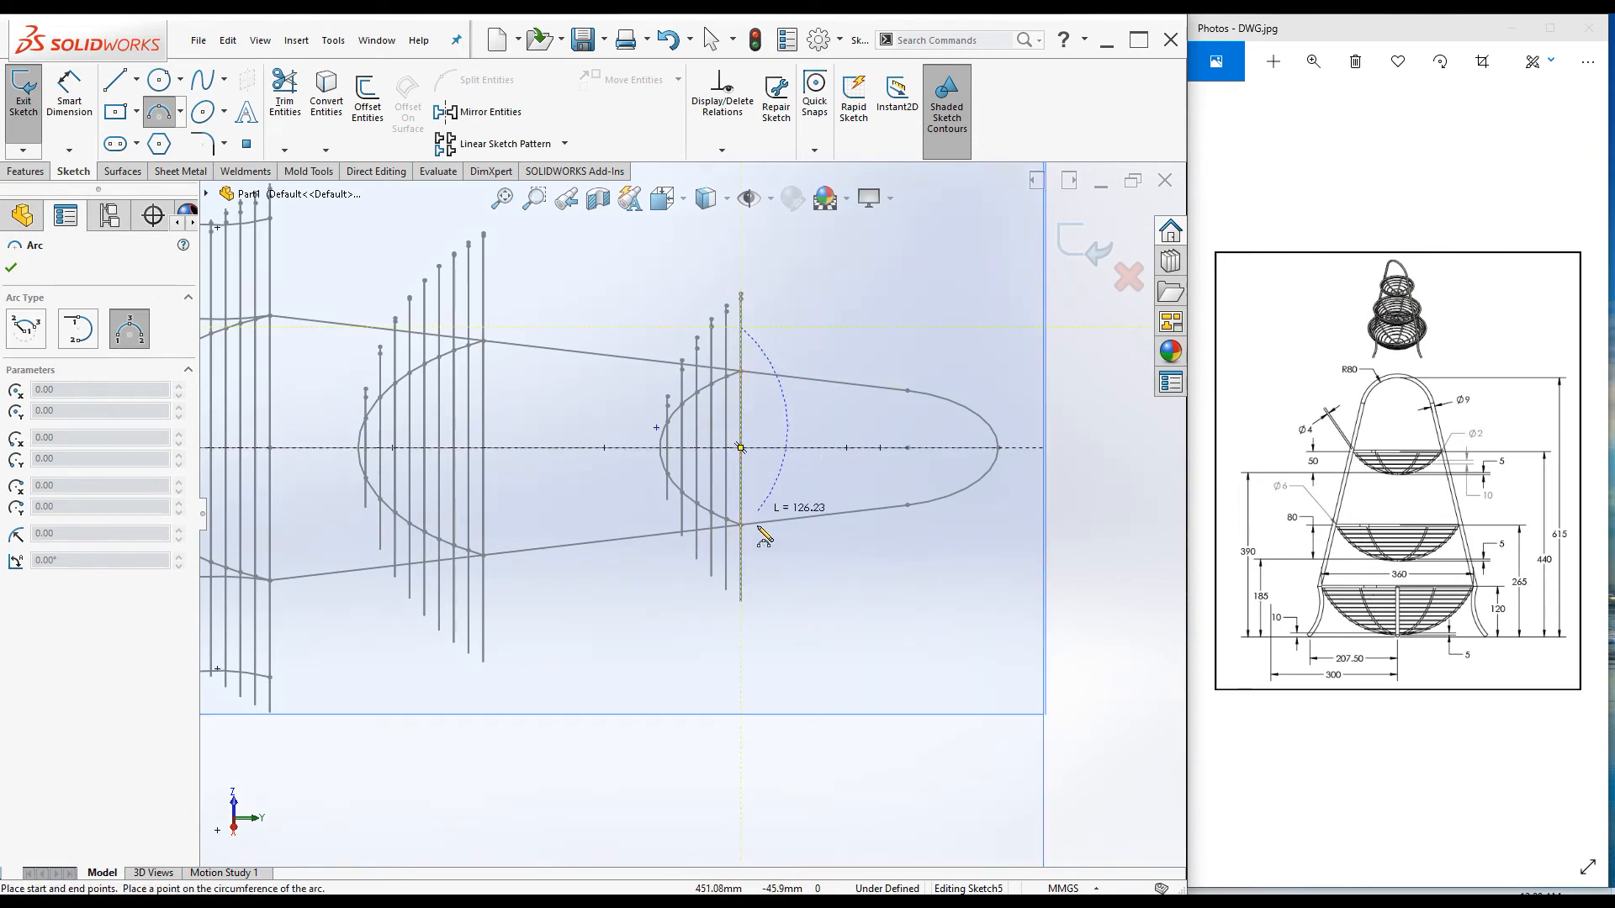
{"action": "left_click", "coordinate": [741, 577]}
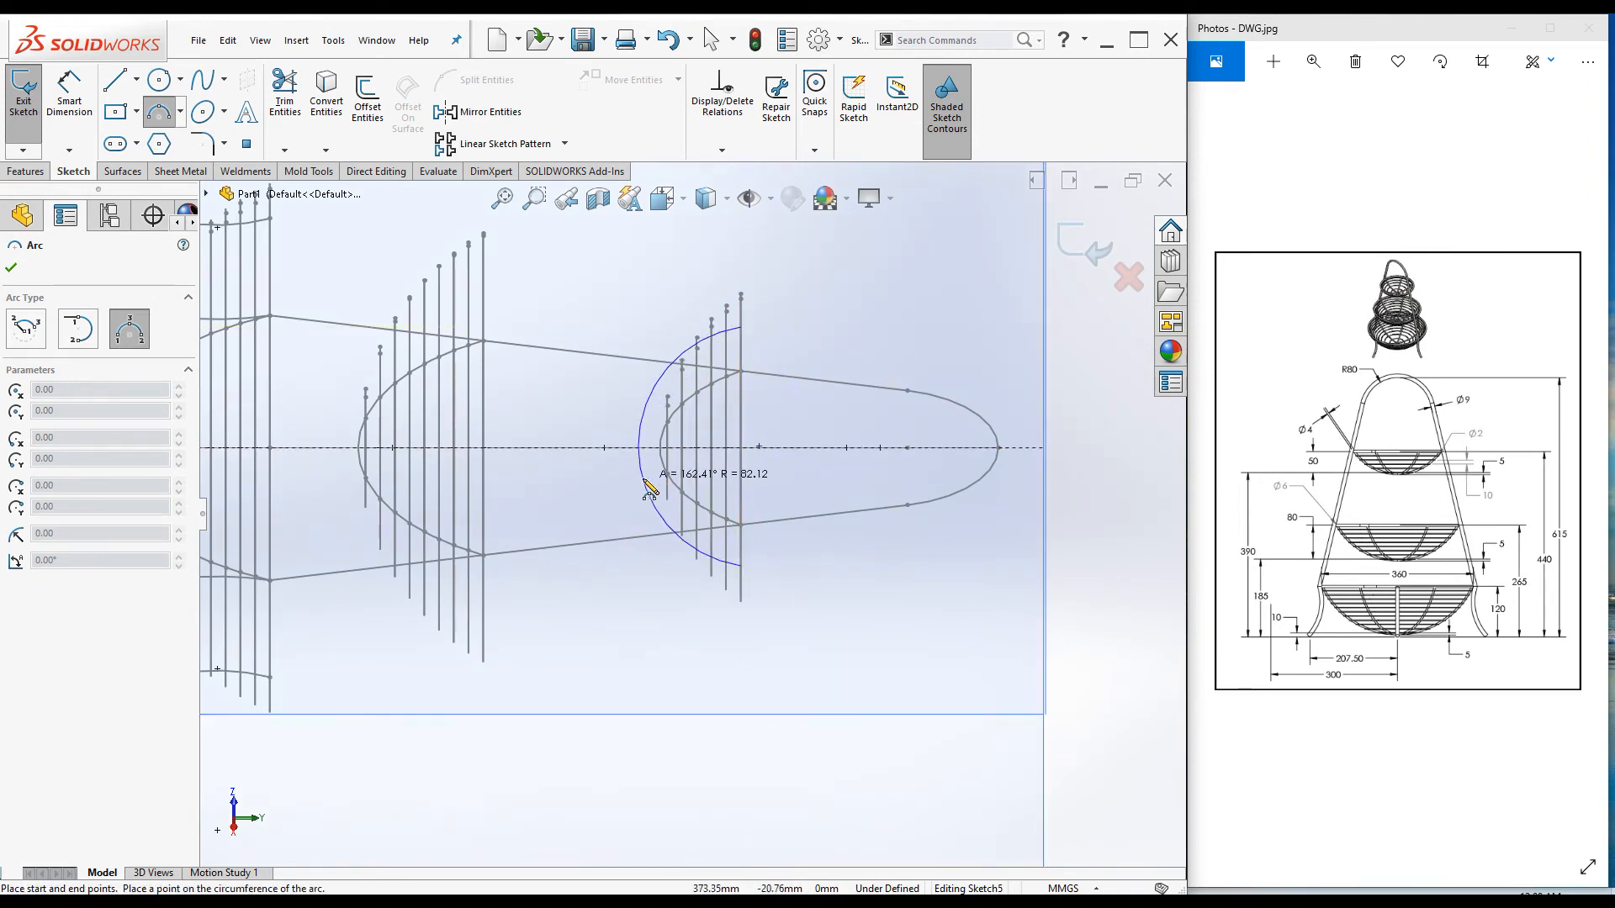
{"action": "left_click", "coordinate": [646, 485]}
Step: Sketch three-point arcs across the middle and bottom baskets from their rim lines, with radii of about 107 mm and 130 mm
{"action": "left_click", "coordinate": [484, 283]}
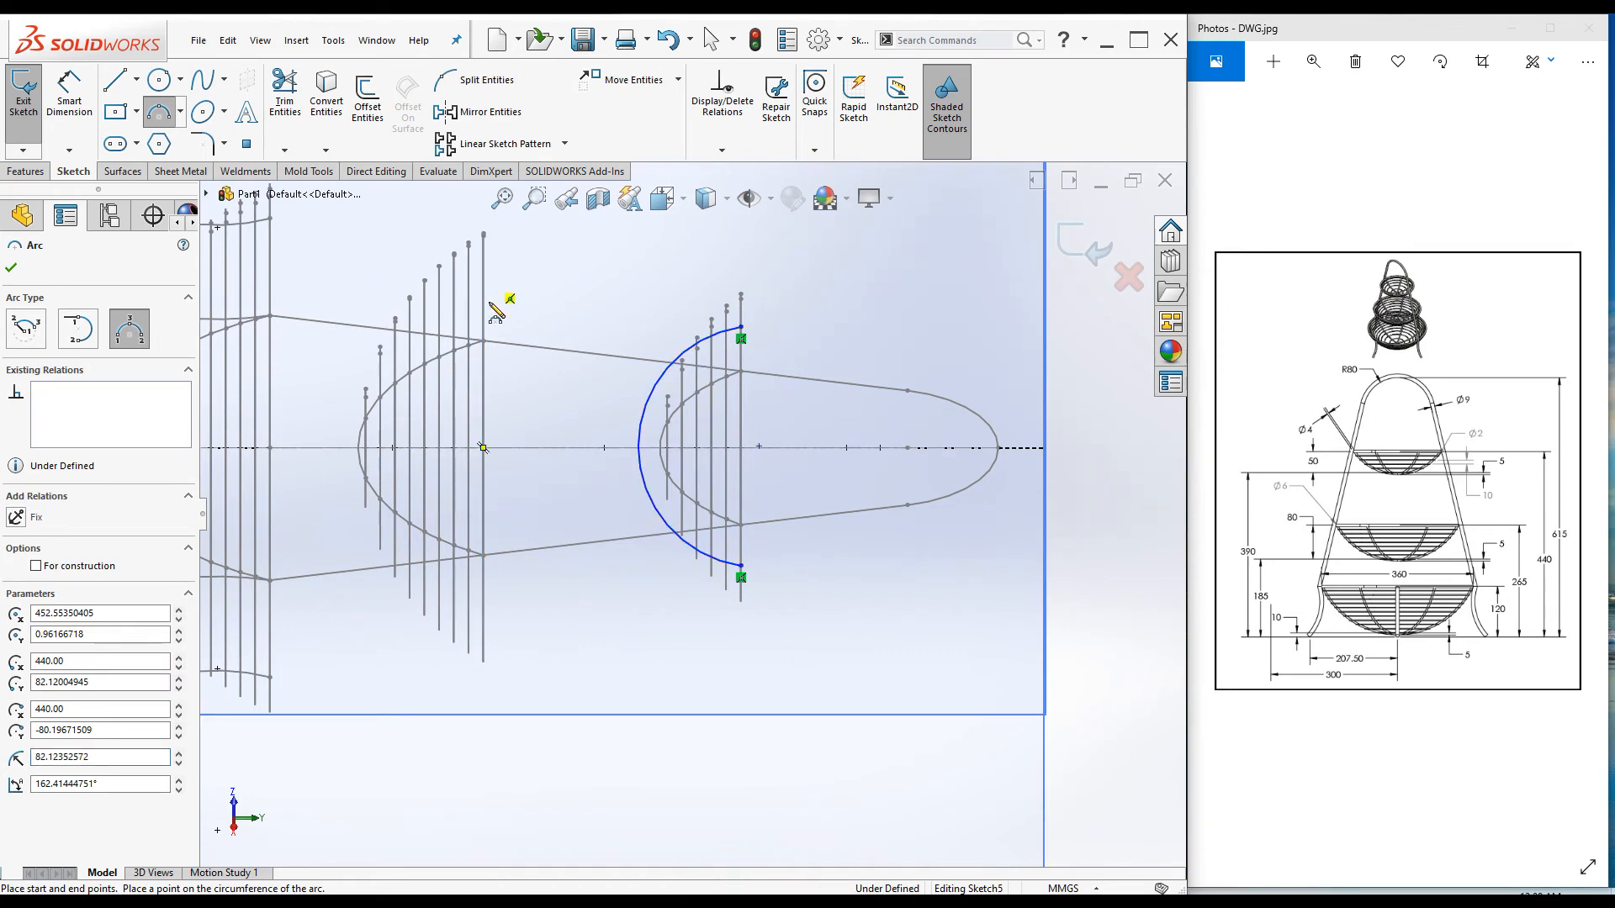
{"action": "left_click", "coordinate": [483, 595]}
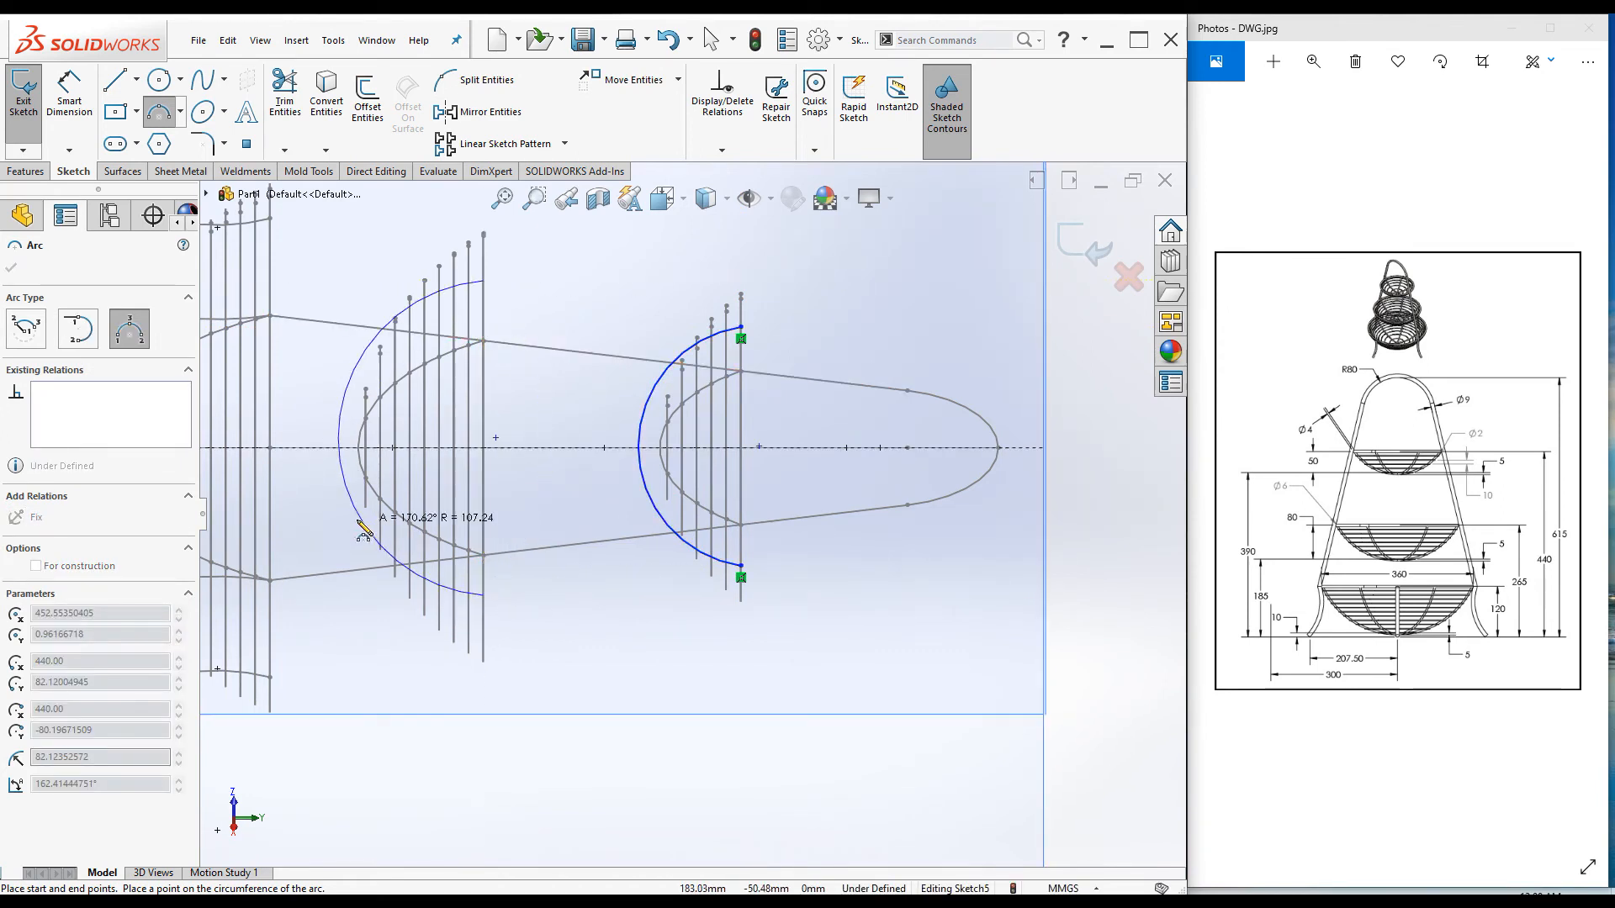
{"action": "left_click", "coordinate": [382, 538]}
{"action": "scroll", "coordinate": [559, 569], "scroll_direction": "up", "scroll_amount": 3}
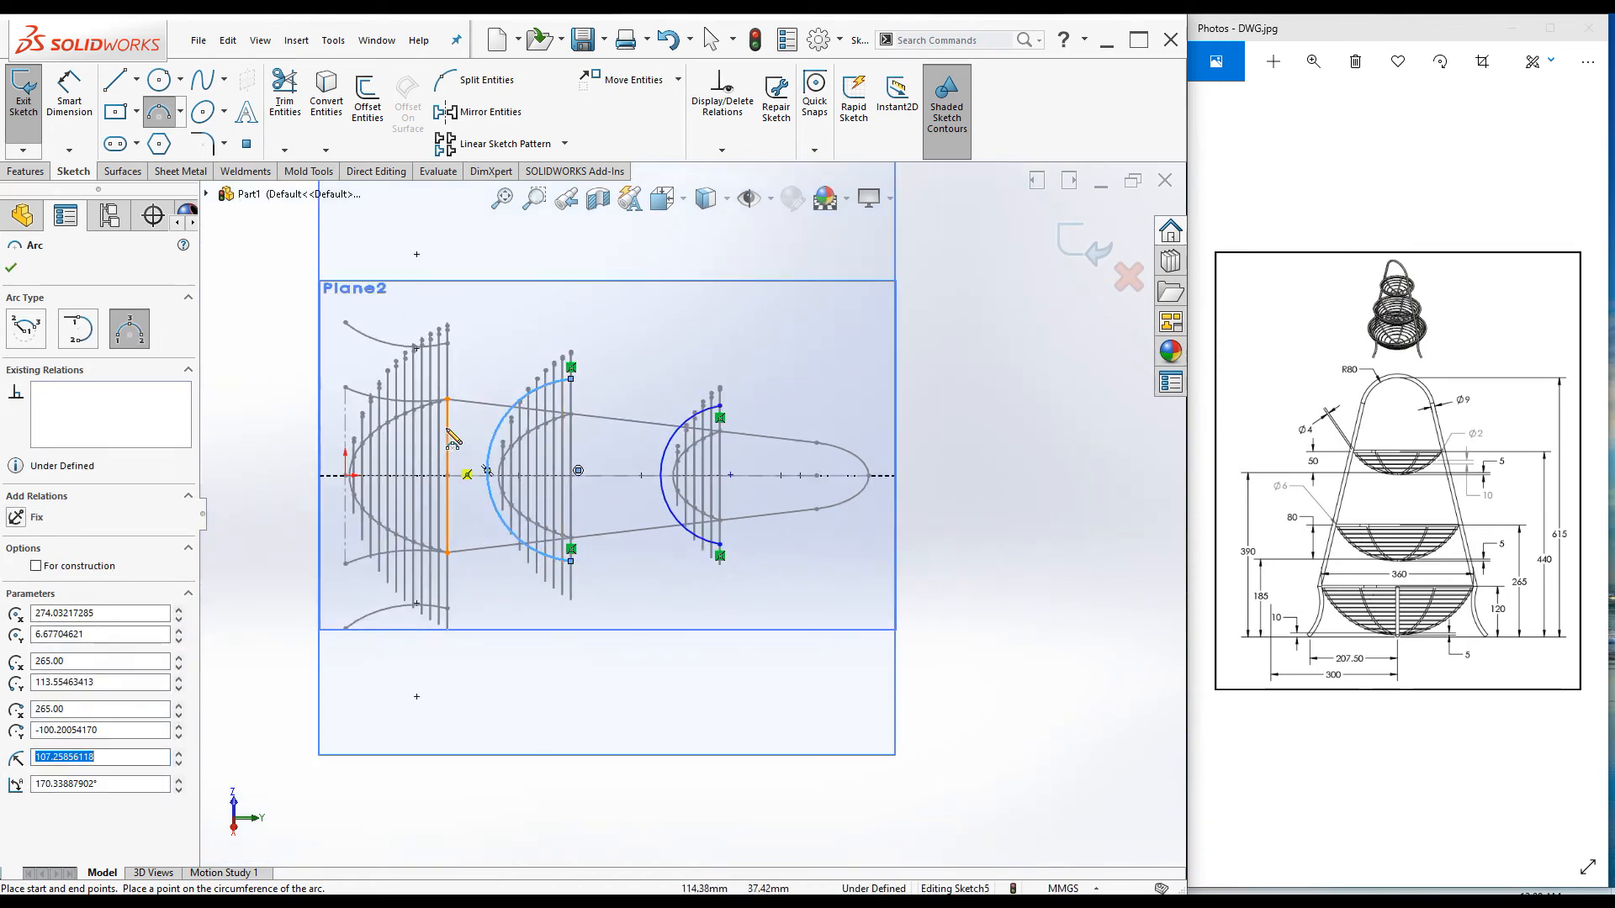
{"action": "left_click", "coordinate": [447, 364]}
{"action": "scroll", "coordinate": [463, 578], "scroll_direction": "down", "scroll_amount": 3}
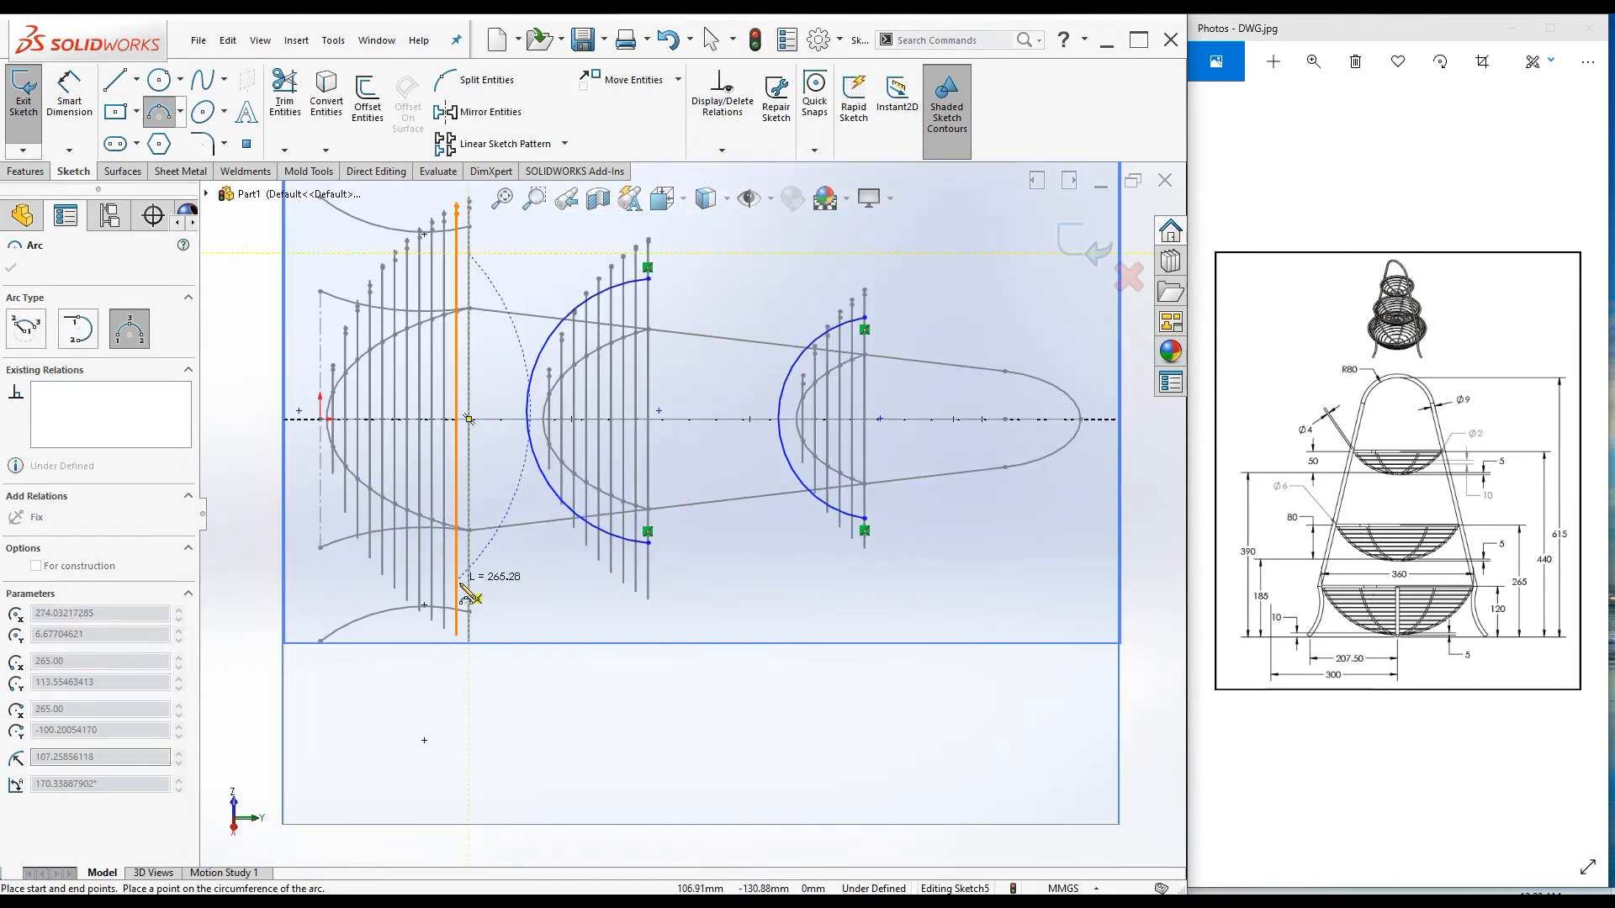
{"action": "left_click", "coordinate": [469, 577]}
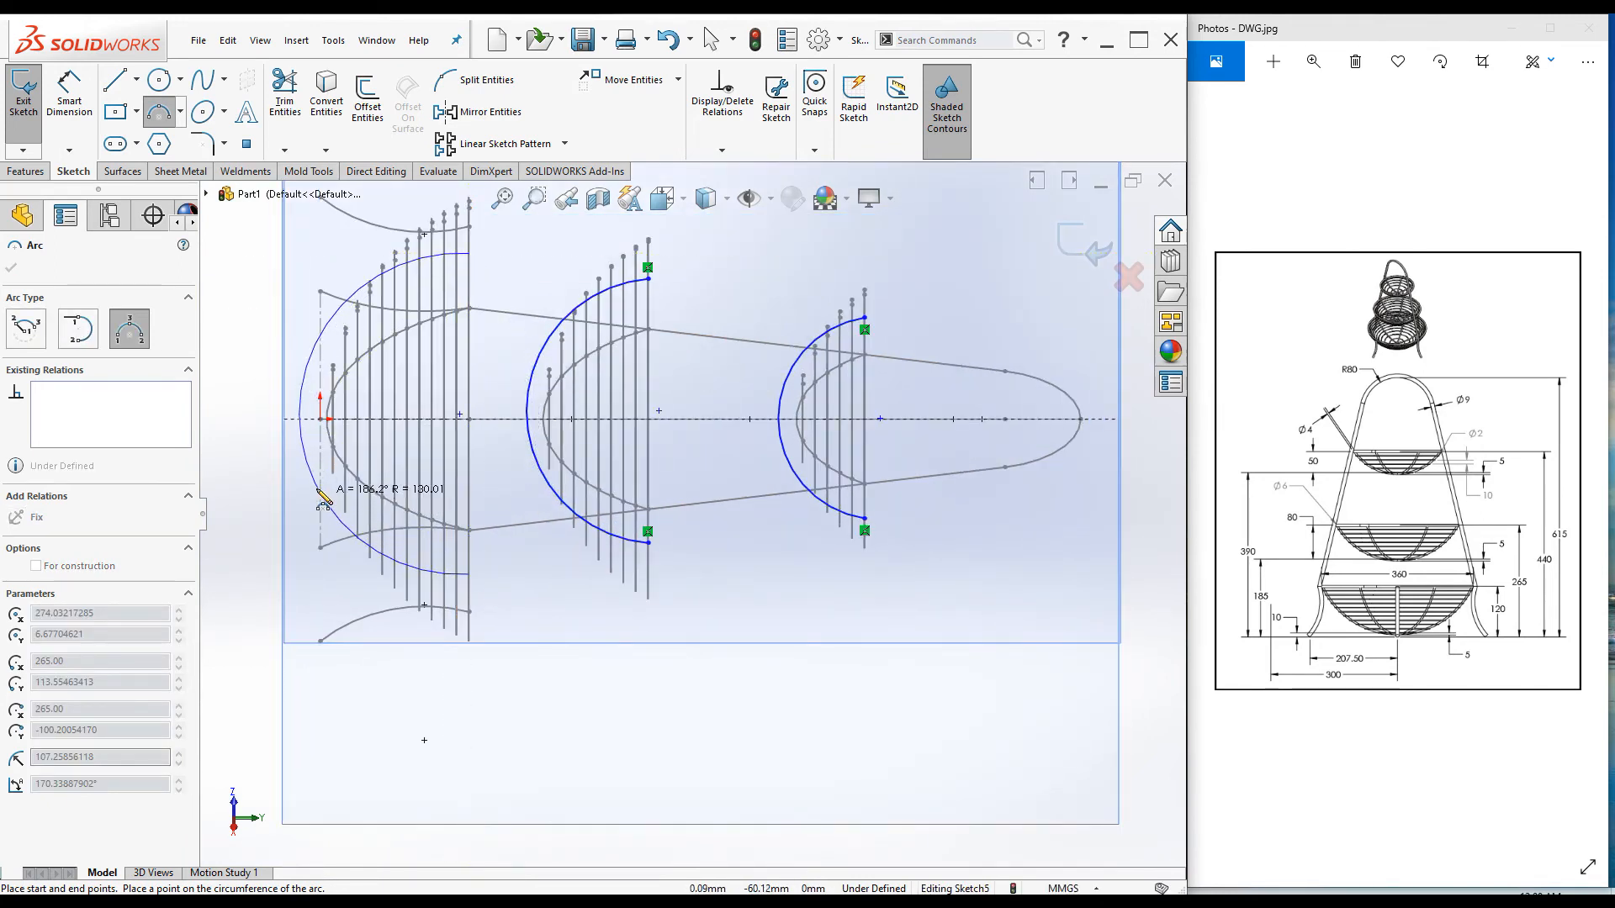
{"action": "left_click", "coordinate": [325, 500]}
{"action": "left_click", "coordinate": [11, 267]}
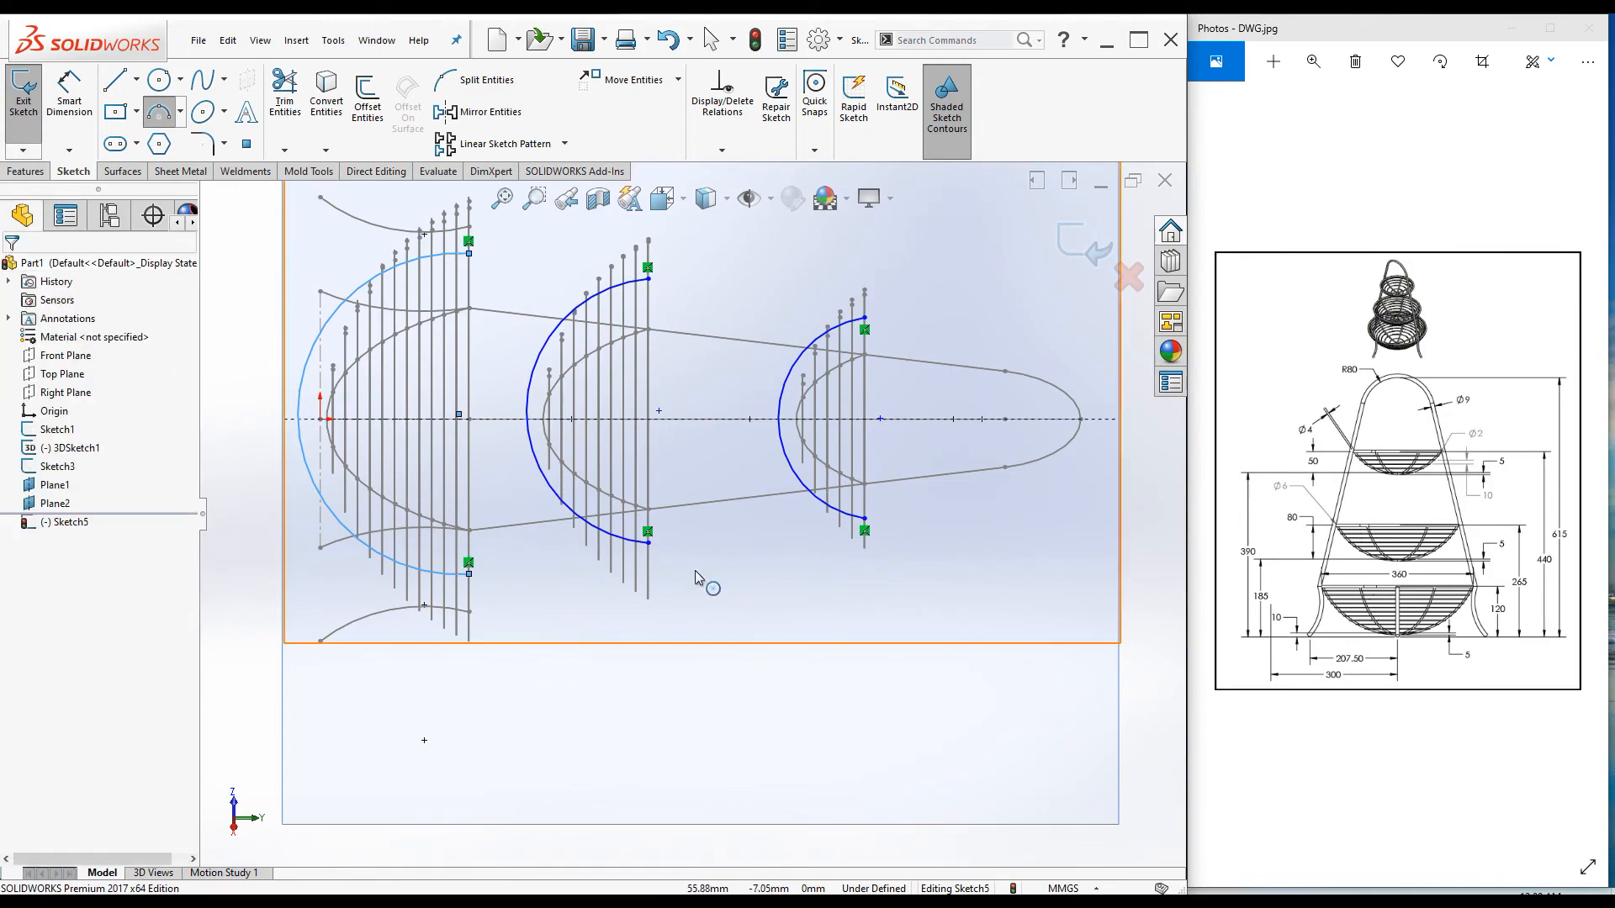
Step: Add a Pierce relation between the top basket arc's upper endpoint and the short arc segment of that basket's rim
{"action": "mouse_move", "coordinate": [829, 531]}
{"action": "middle_mouse_down"}
{"action": "mouse_move", "coordinate": [710, 496]}
{"action": "mouse_move", "coordinate": [746, 458]}
{"action": "middle_mouse_up"}
{"action": "scroll", "coordinate": [746, 458], "scroll_direction": "down", "scroll_amount": 6}
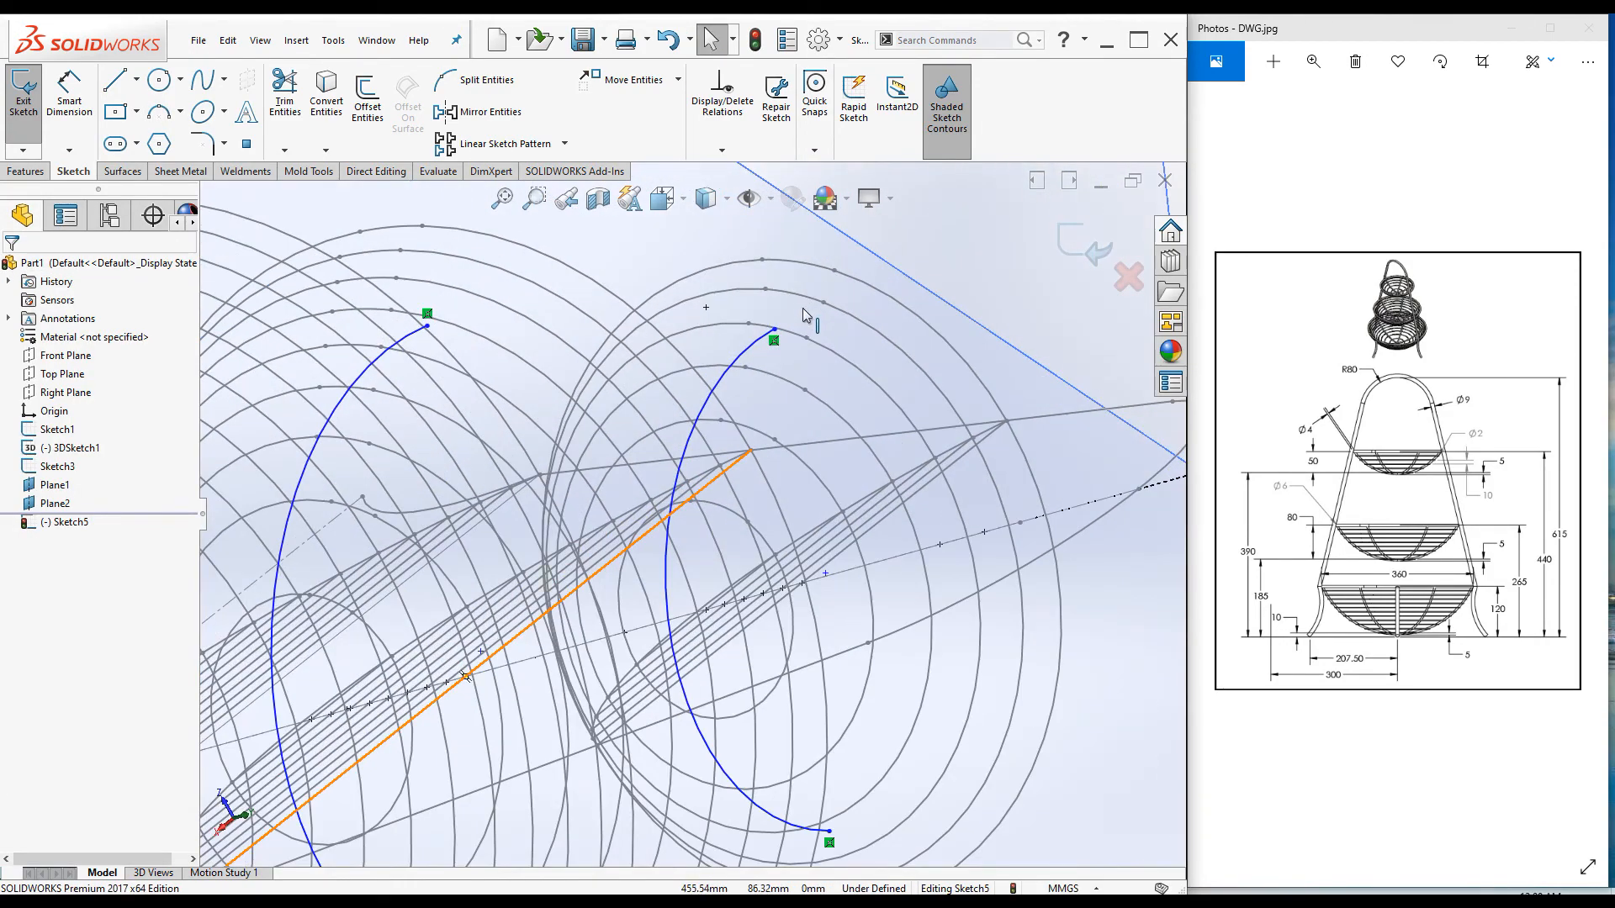
{"action": "left_click", "coordinate": [723, 408]}
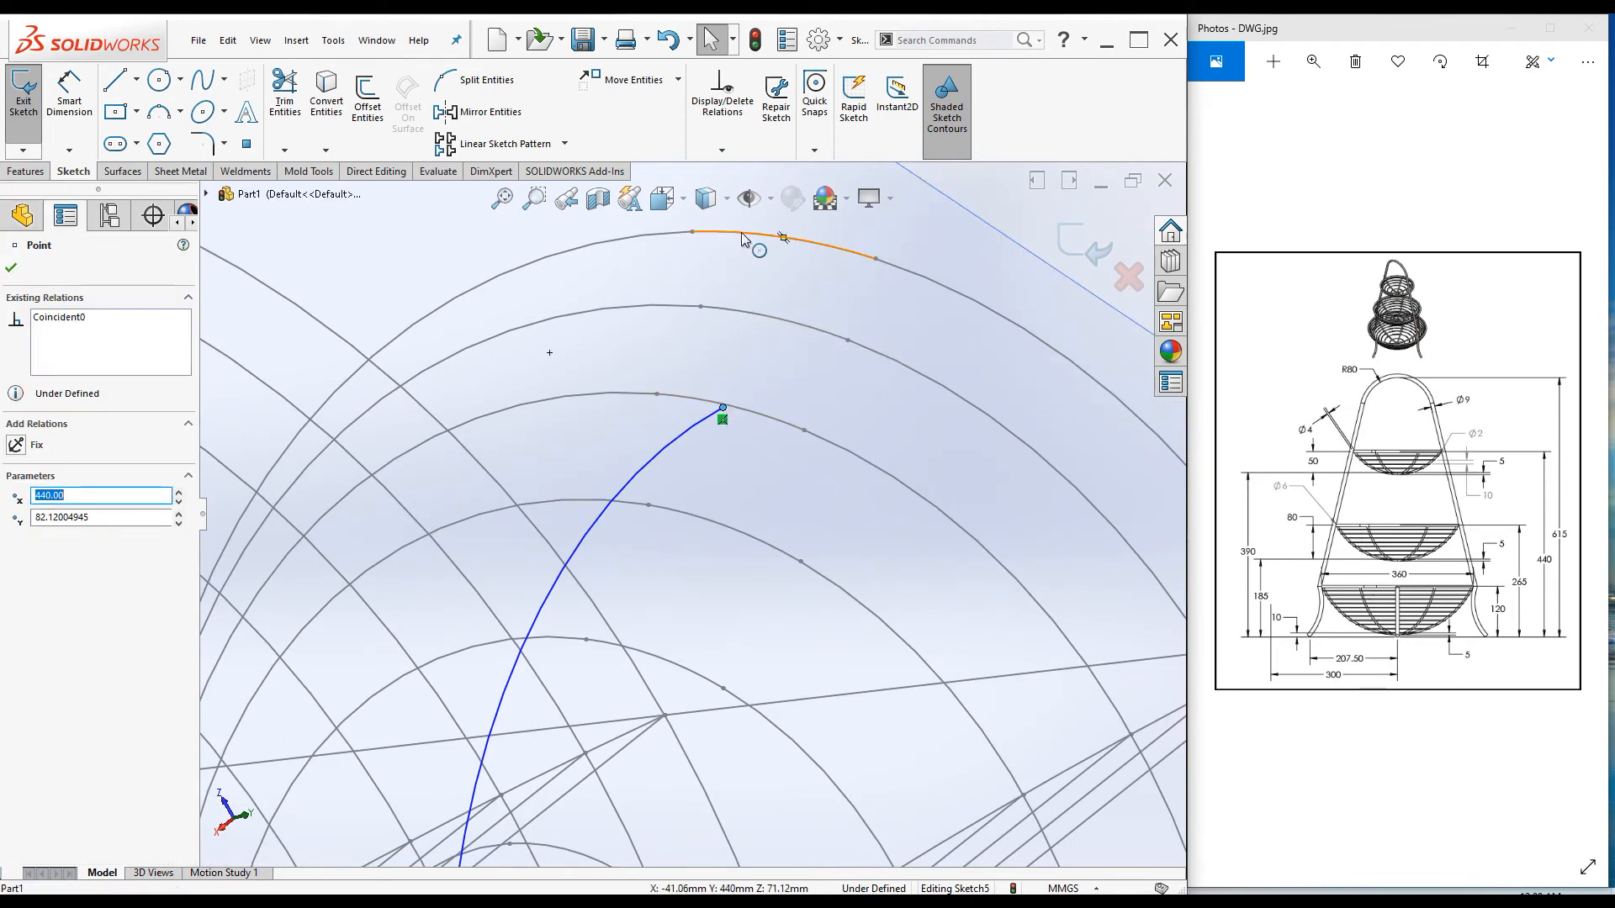
{"action": "left_click", "coordinate": [741, 233], "text": "ctrl"}
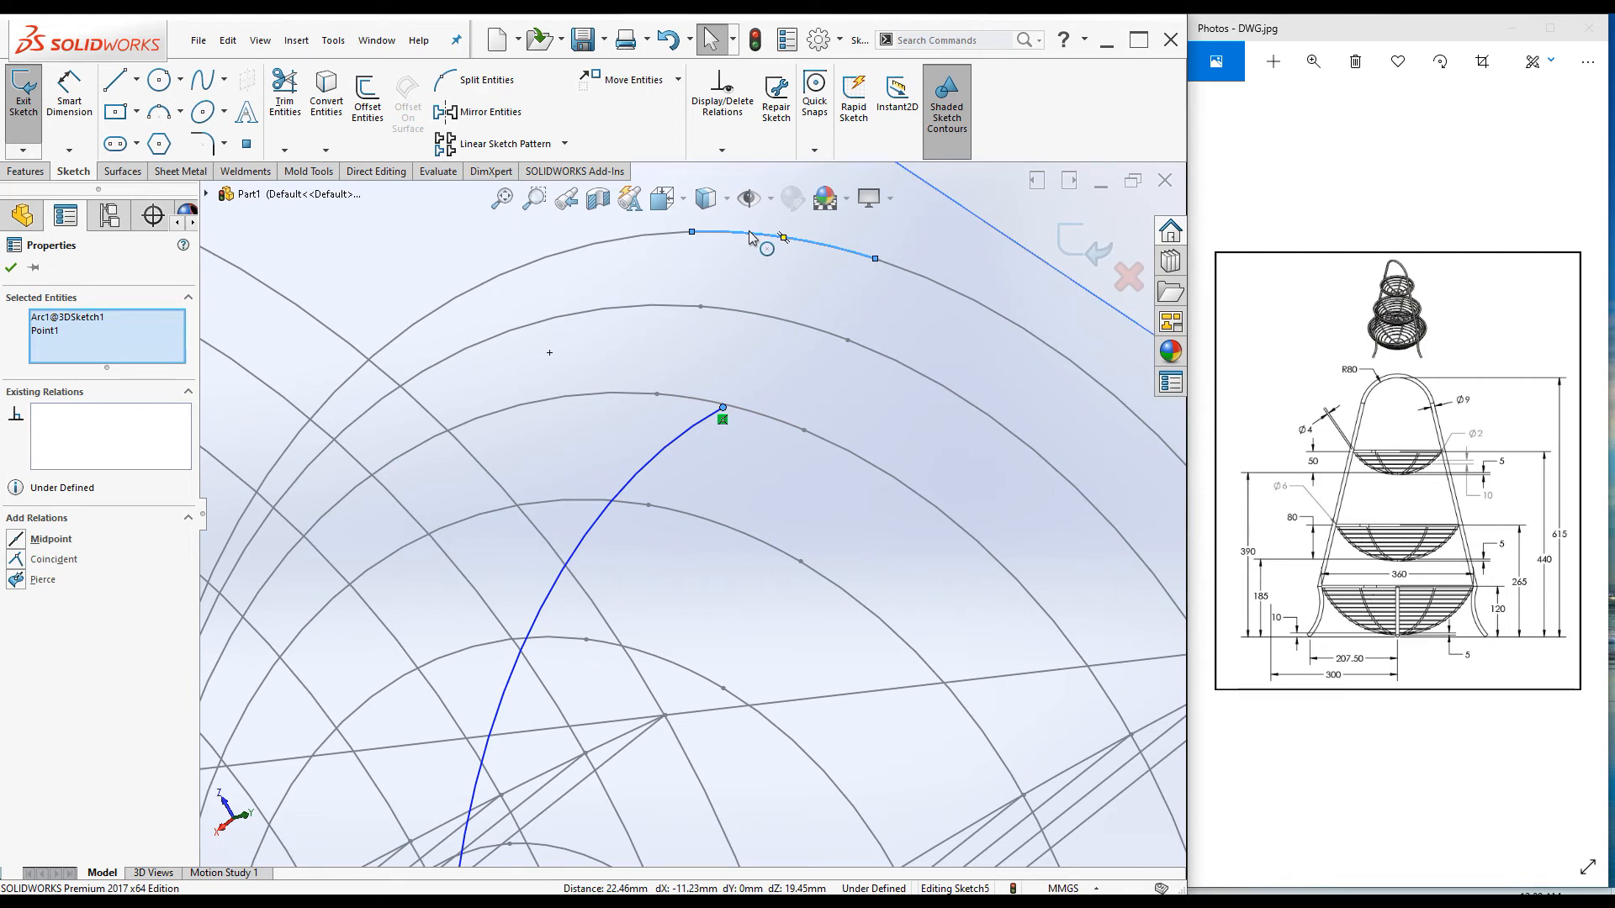
{"action": "left_click", "coordinate": [16, 580]}
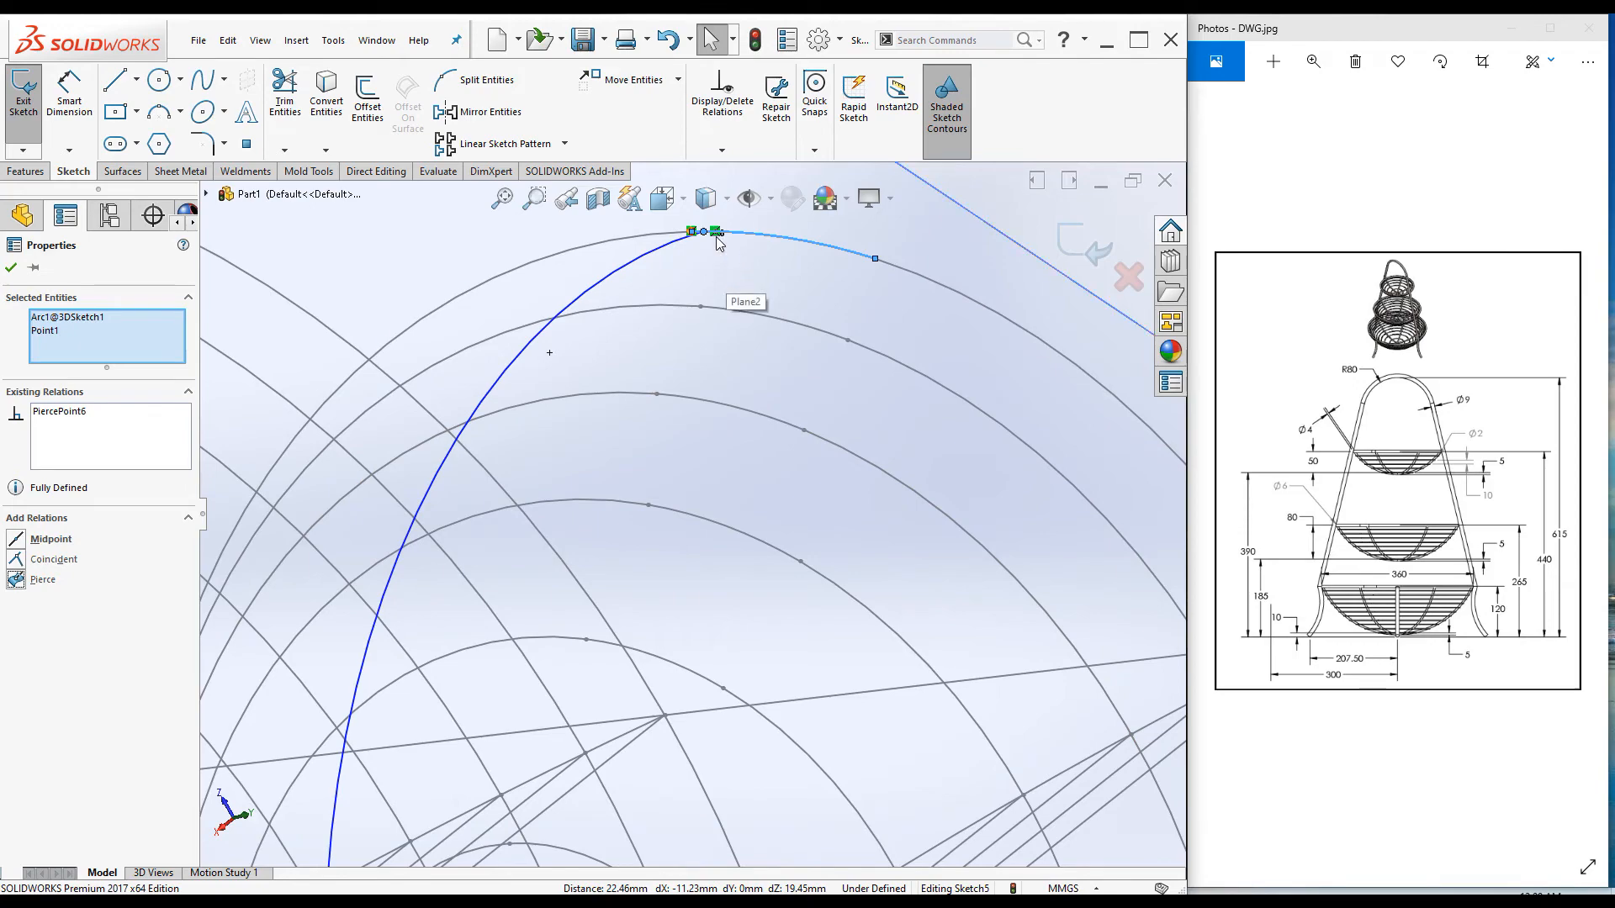
Step: Add a Pierce relation between the top basket arc's other endpoint and the long arc segment of the same rim
{"action": "middle_click_drag", "start_coordinate": [727, 271], "coordinate": [728, 288]}
{"action": "scroll", "coordinate": [777, 507], "scroll_direction": "up", "scroll_amount": 3}
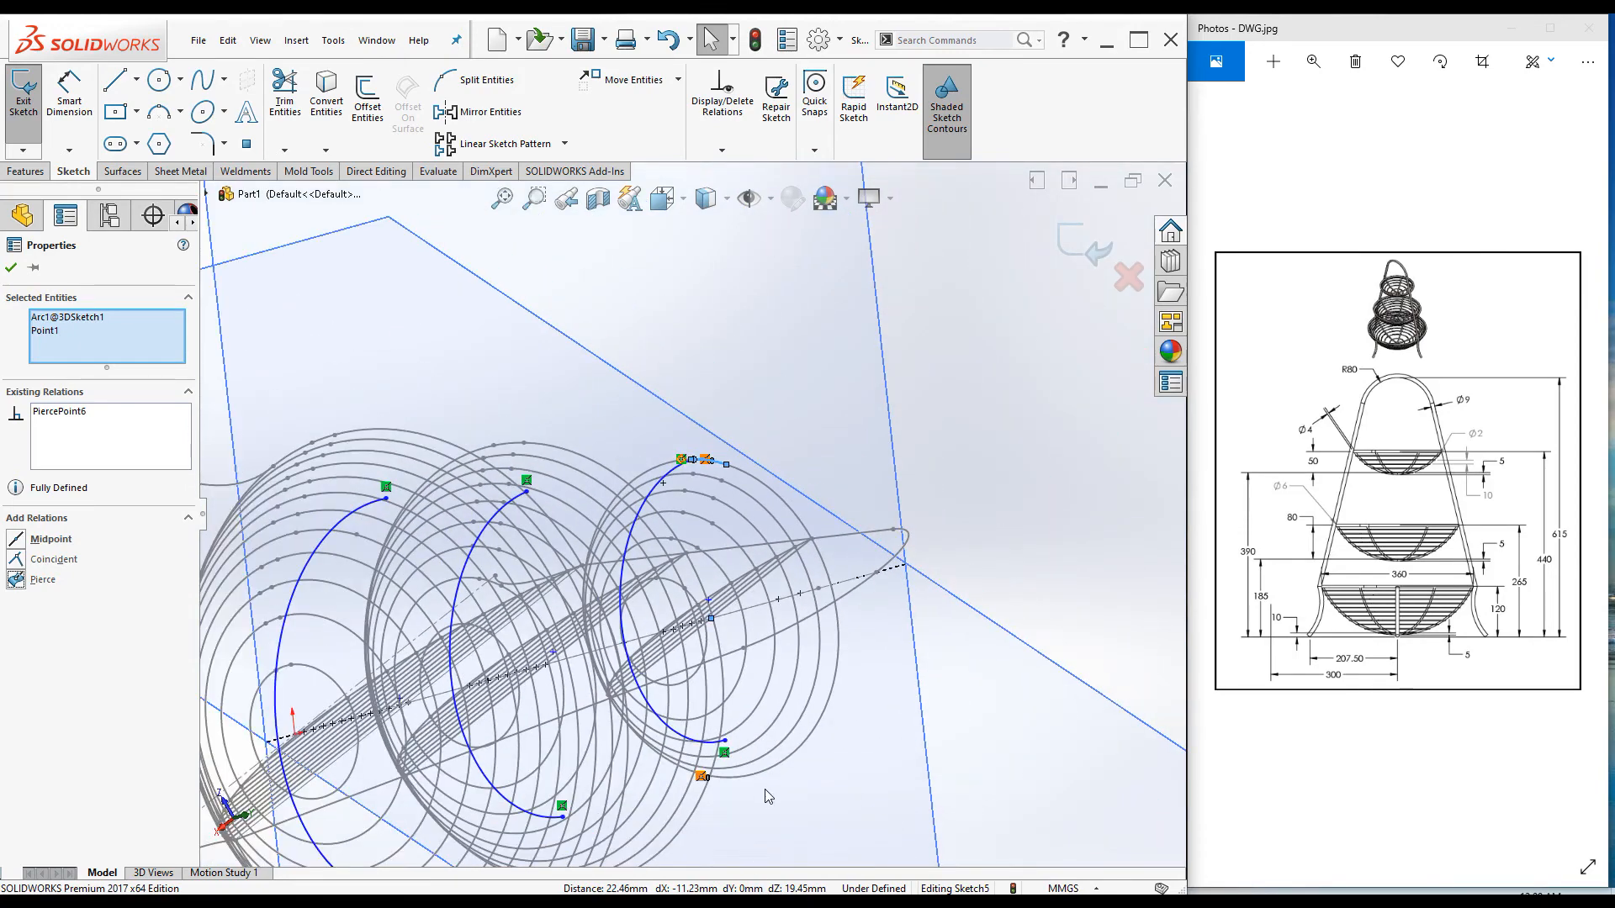
{"action": "scroll", "coordinate": [695, 539], "scroll_direction": "down", "scroll_amount": 5}
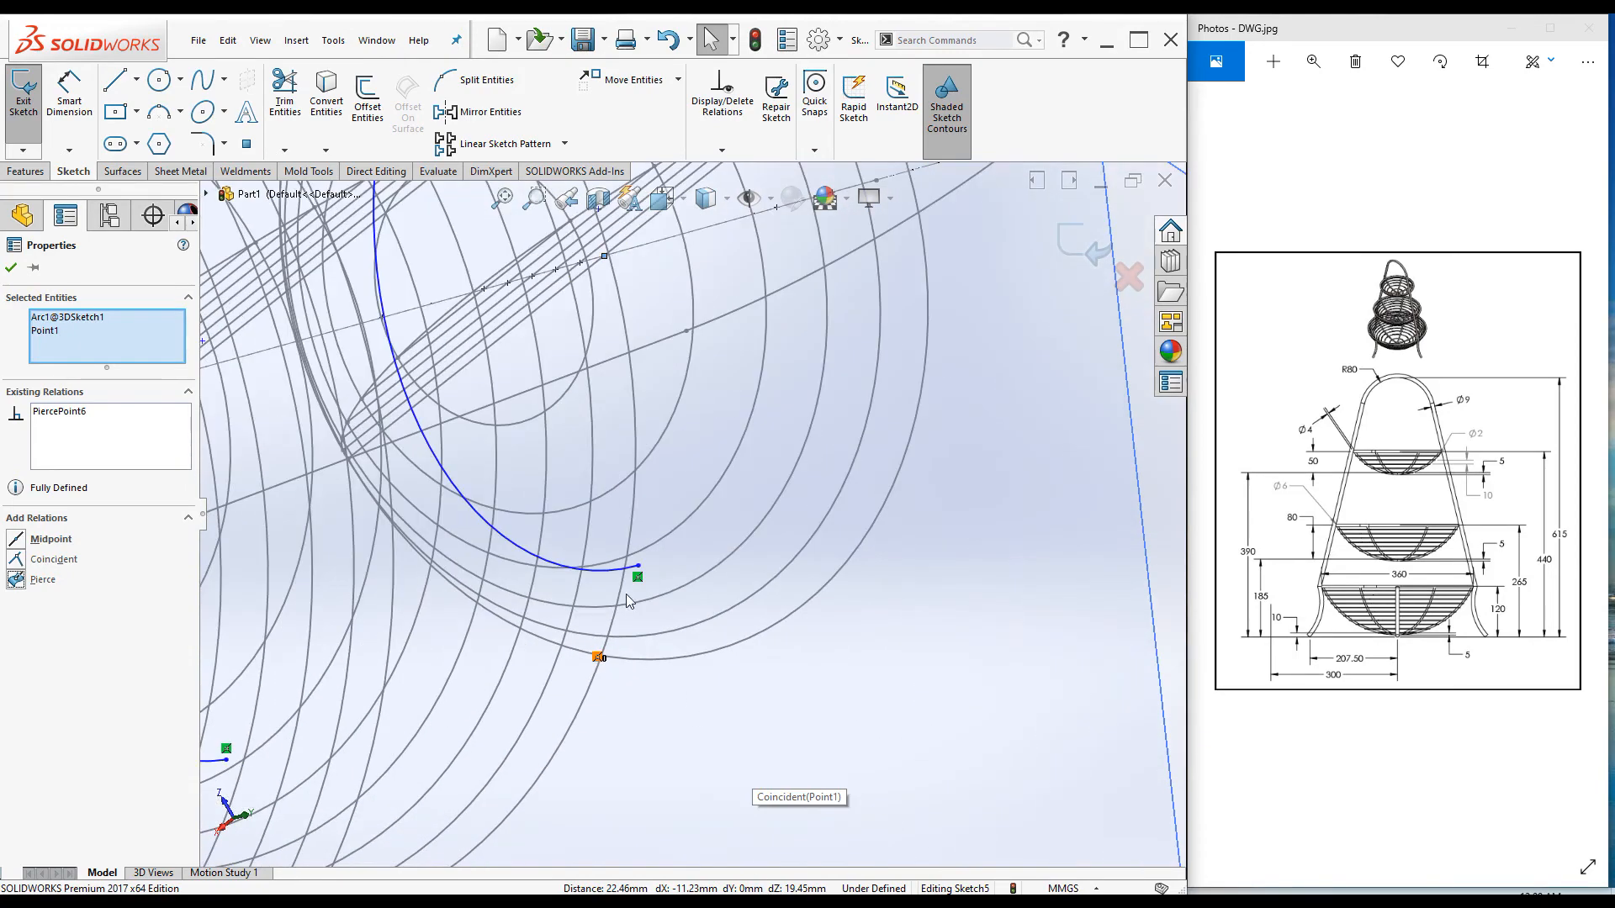
{"action": "left_click", "coordinate": [10, 269]}
{"action": "left_click", "coordinate": [688, 513]}
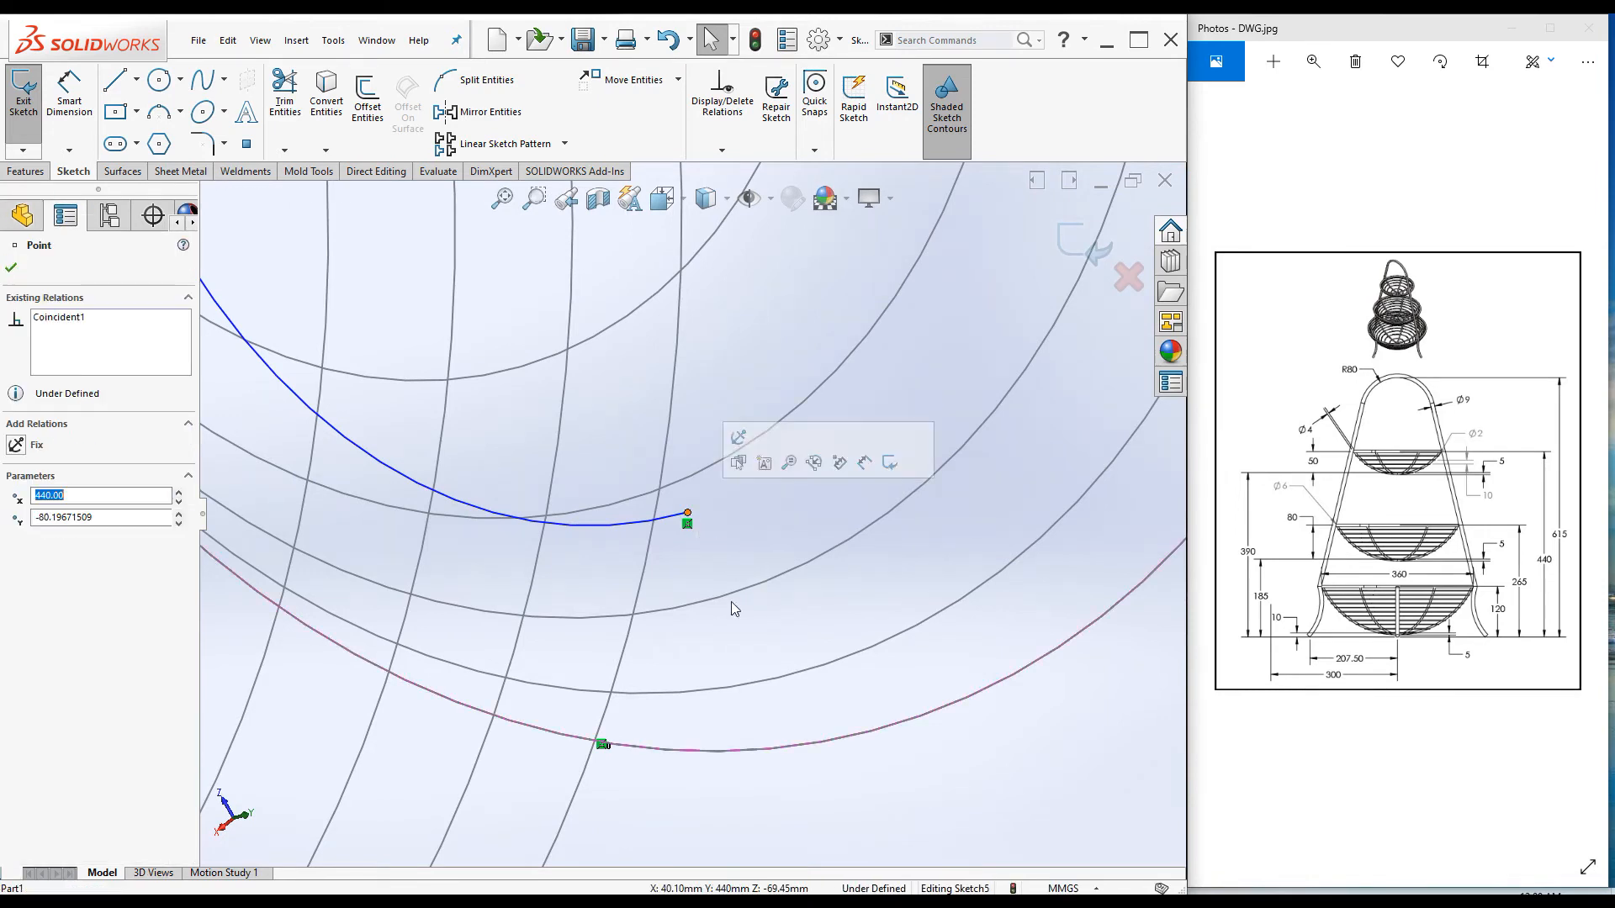
{"action": "left_click", "coordinate": [871, 740], "text": "ctrl"}
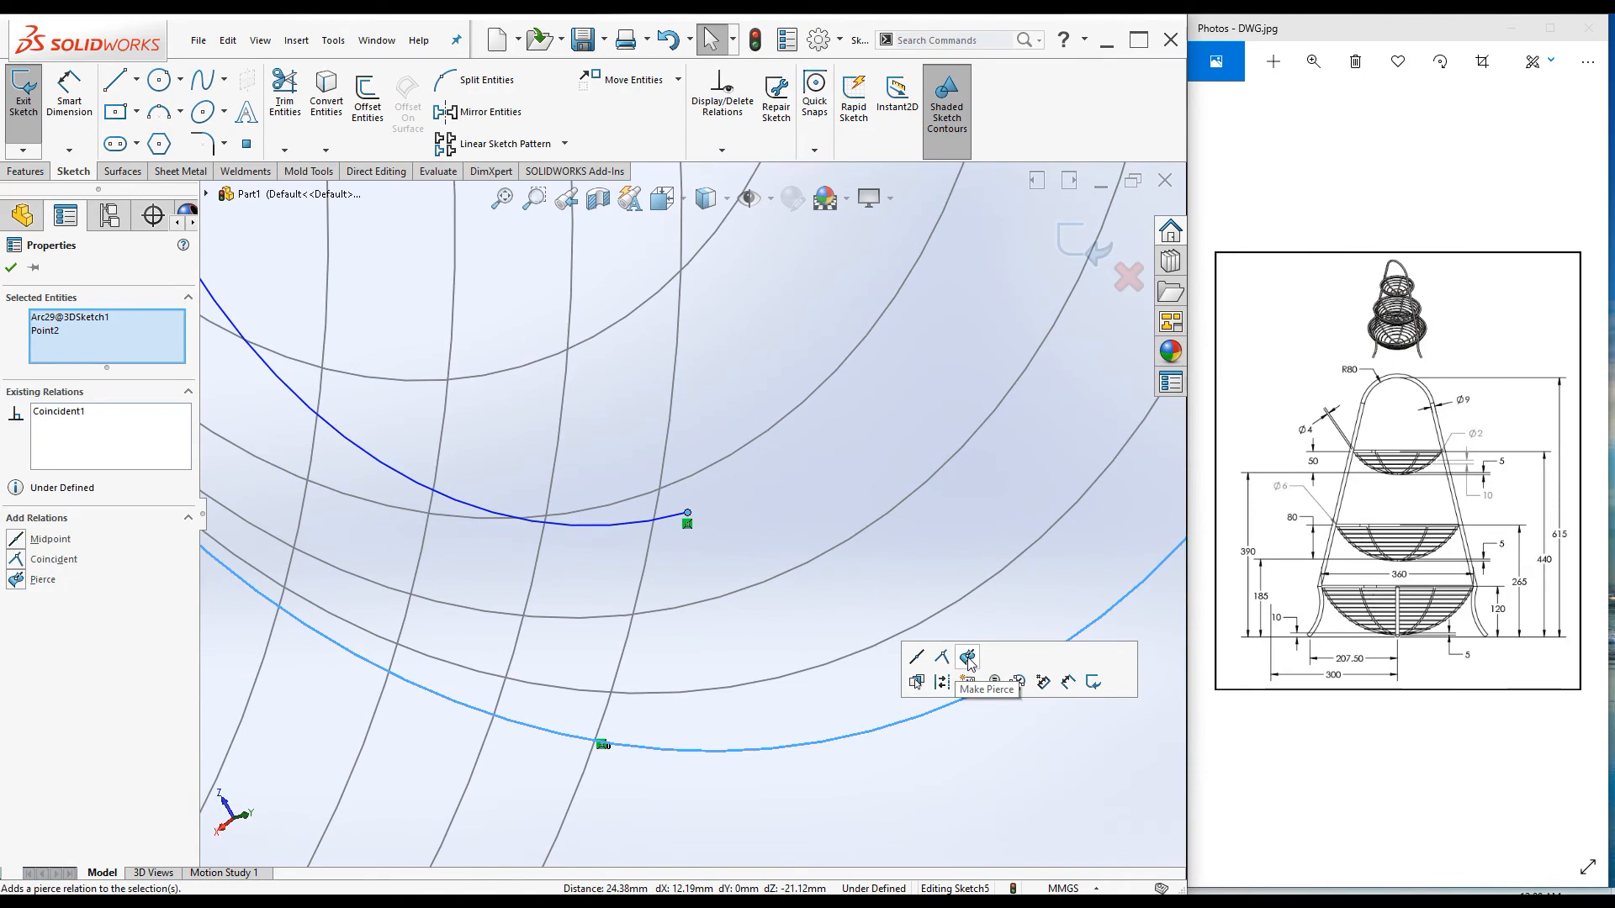
{"action": "left_click", "coordinate": [968, 660]}
Step: Try to pierce the middle basket arc's upper endpoint with the long rim segment, undo the relation and clear the selection
{"action": "scroll", "coordinate": [948, 772], "scroll_direction": "up", "scroll_amount": 8}
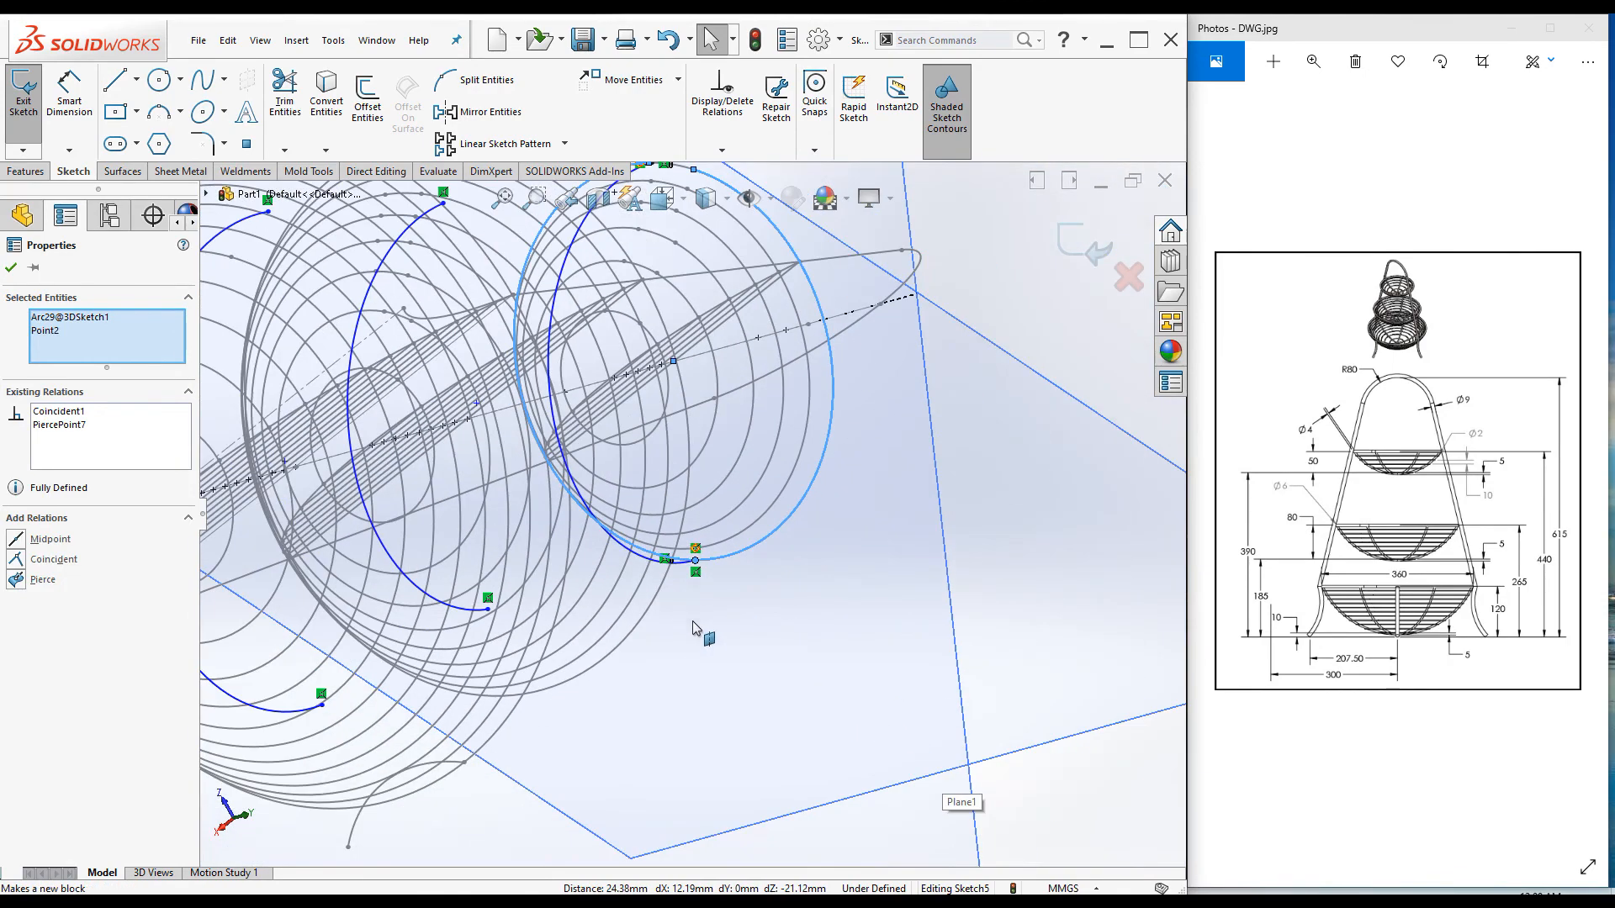
{"action": "scroll", "coordinate": [802, 673], "scroll_direction": "up", "scroll_amount": 3}
{"action": "scroll", "coordinate": [475, 320], "scroll_direction": "down", "scroll_amount": 7}
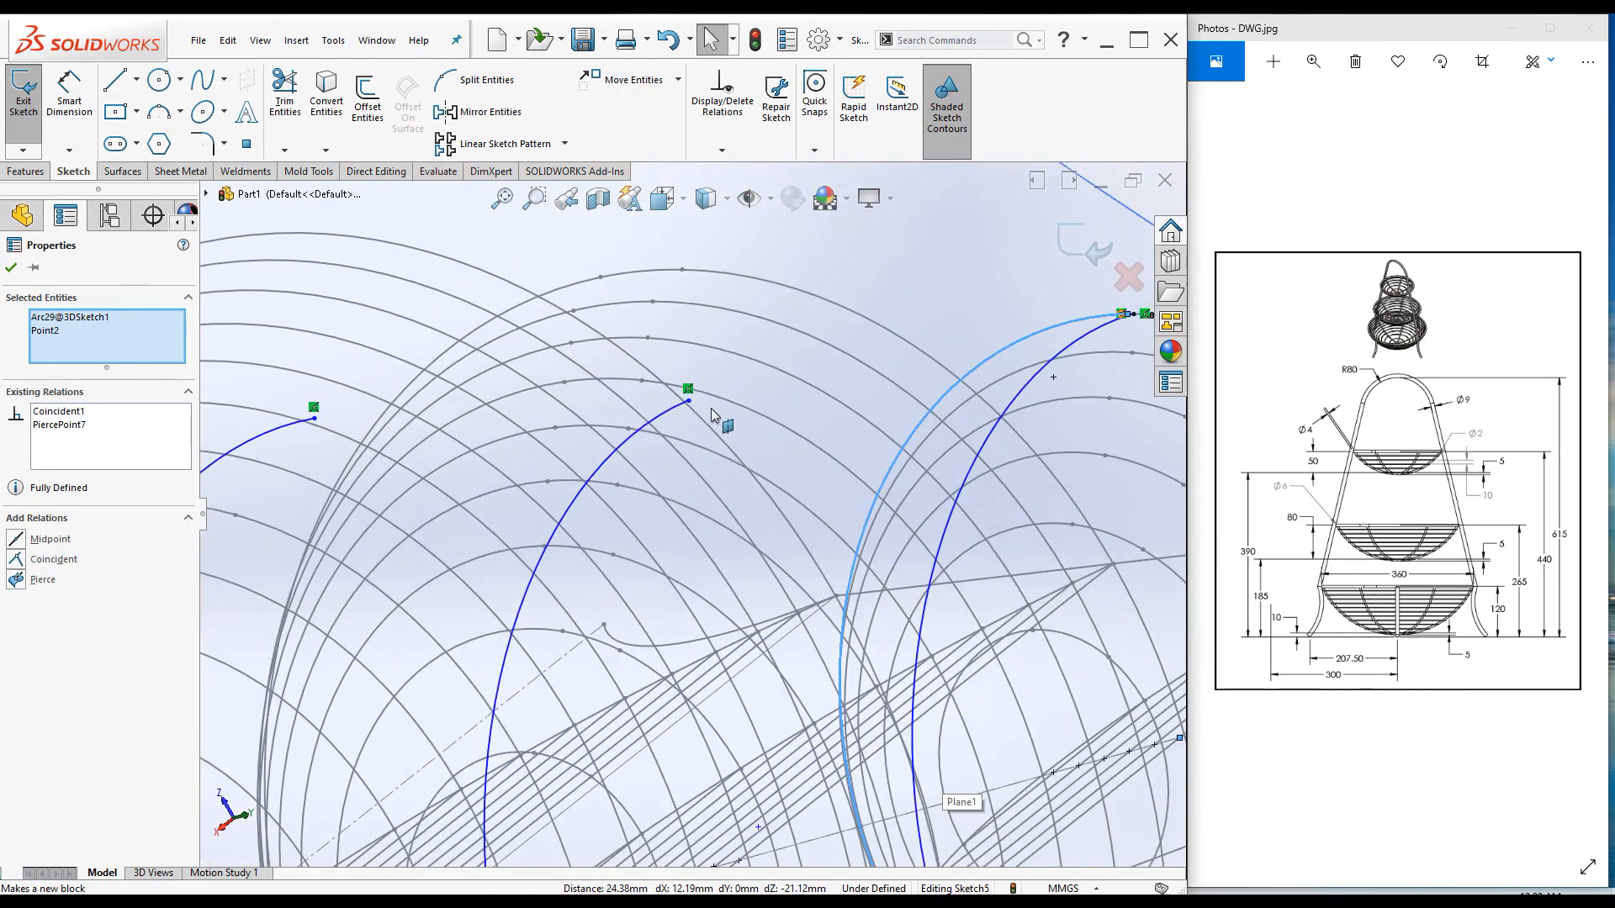
{"action": "scroll", "coordinate": [711, 408], "scroll_direction": "down", "scroll_amount": 3}
{"action": "left_click", "coordinate": [670, 414]}
{"action": "scroll", "coordinate": [704, 493], "scroll_direction": "up", "scroll_amount": 3}
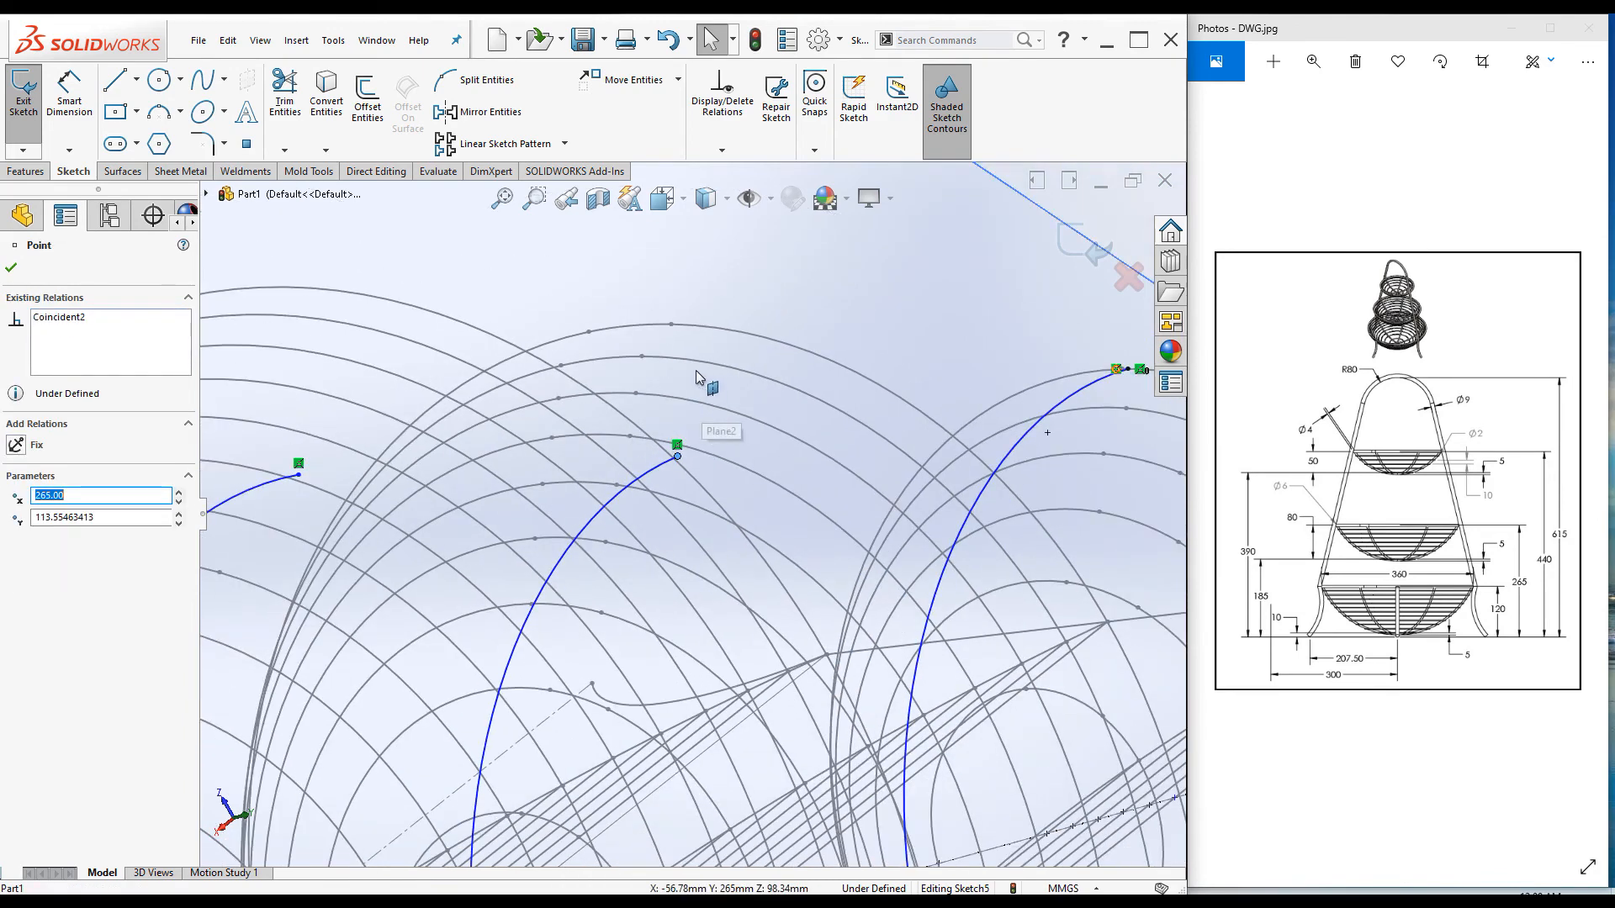
{"action": "left_click", "coordinate": [683, 324], "text": "ctrl"}
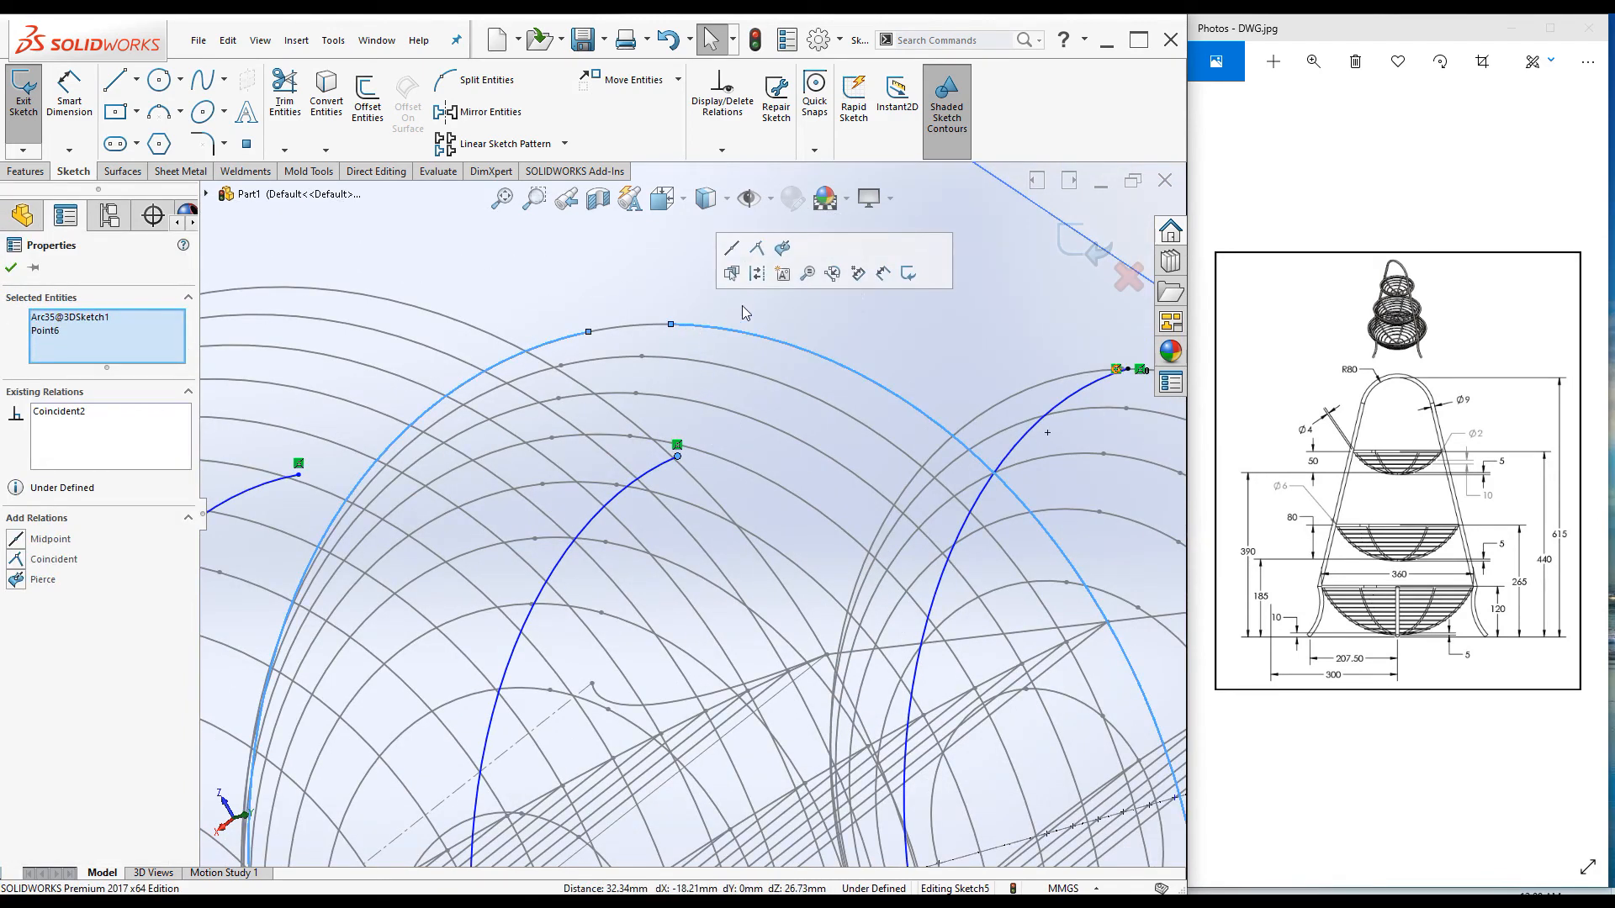
{"action": "left_click", "coordinate": [784, 249]}
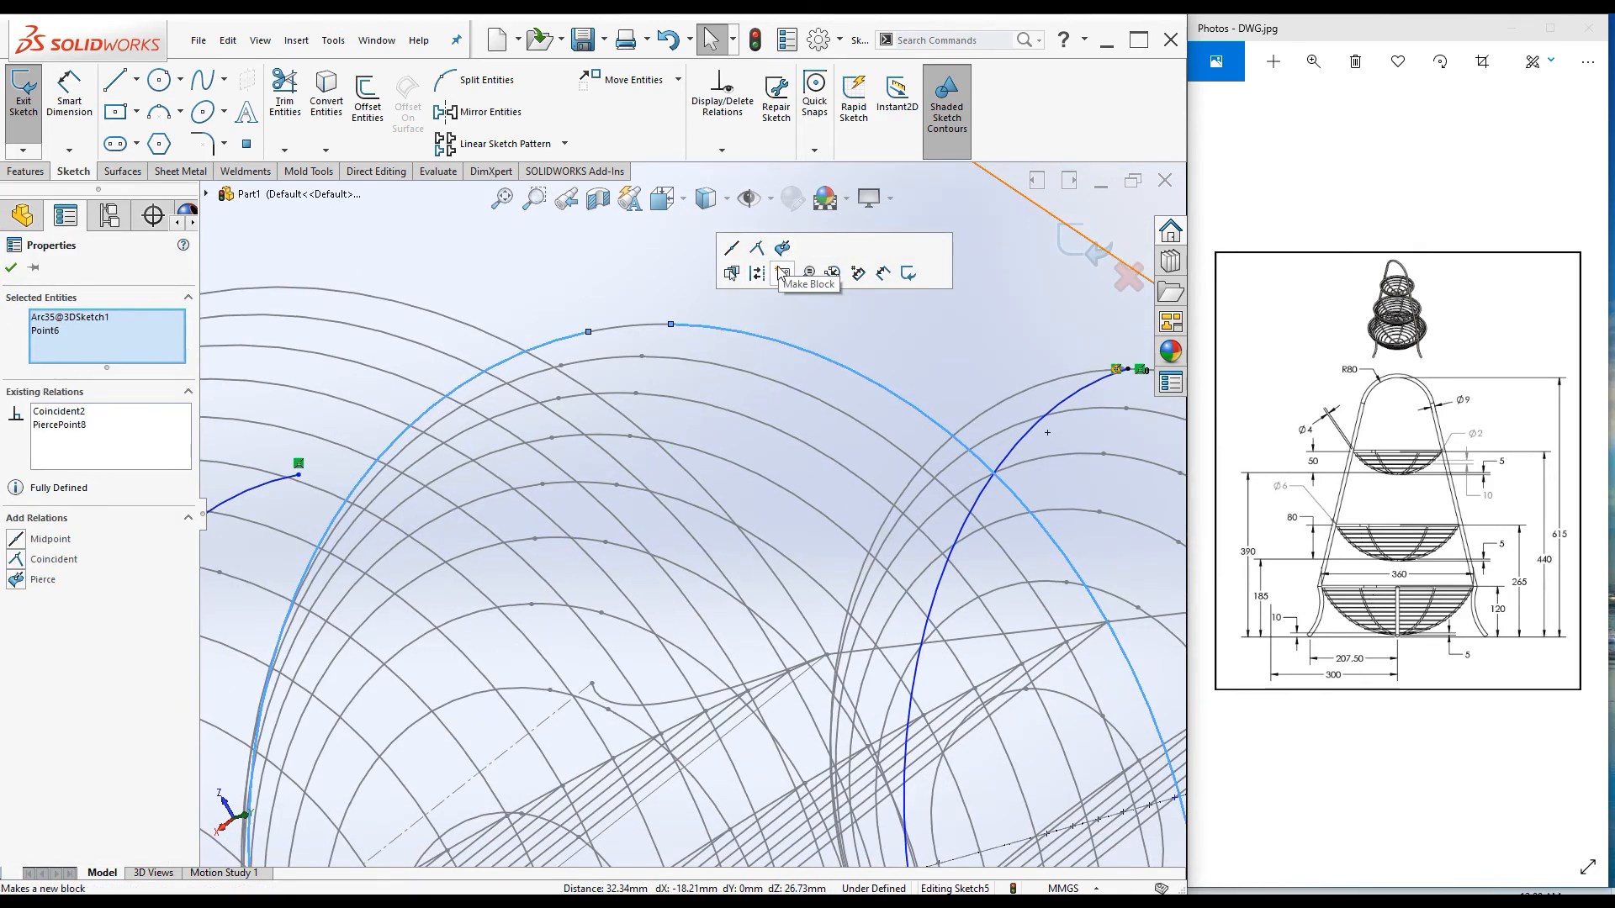
{"action": "key", "text": "ctrl+z"}
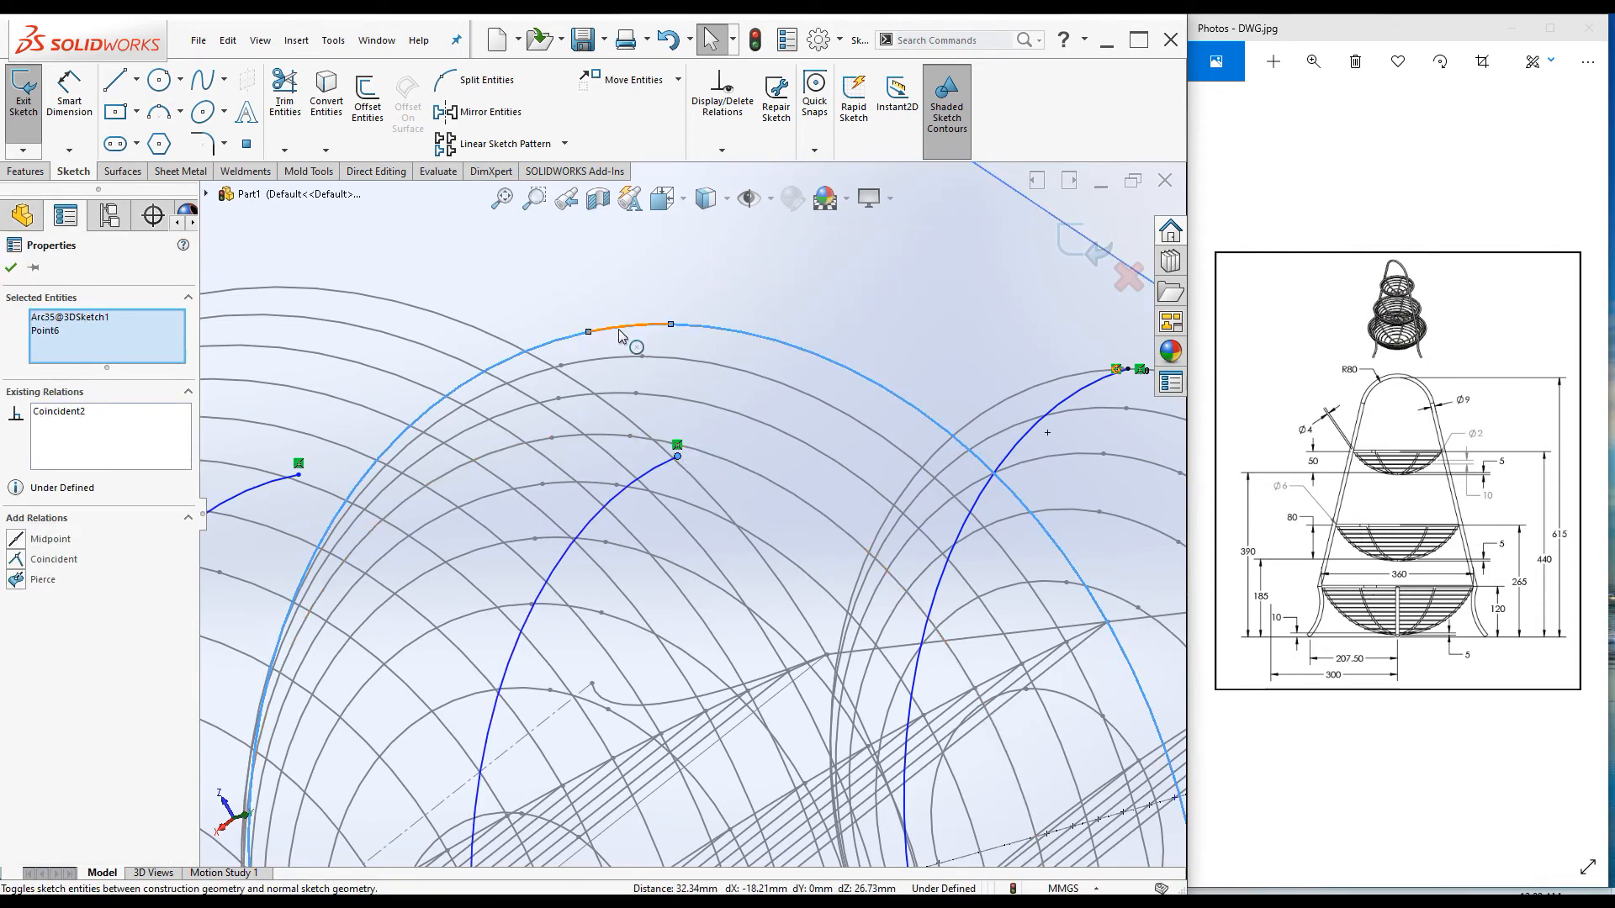
{"action": "right_click", "coordinate": [78, 331]}
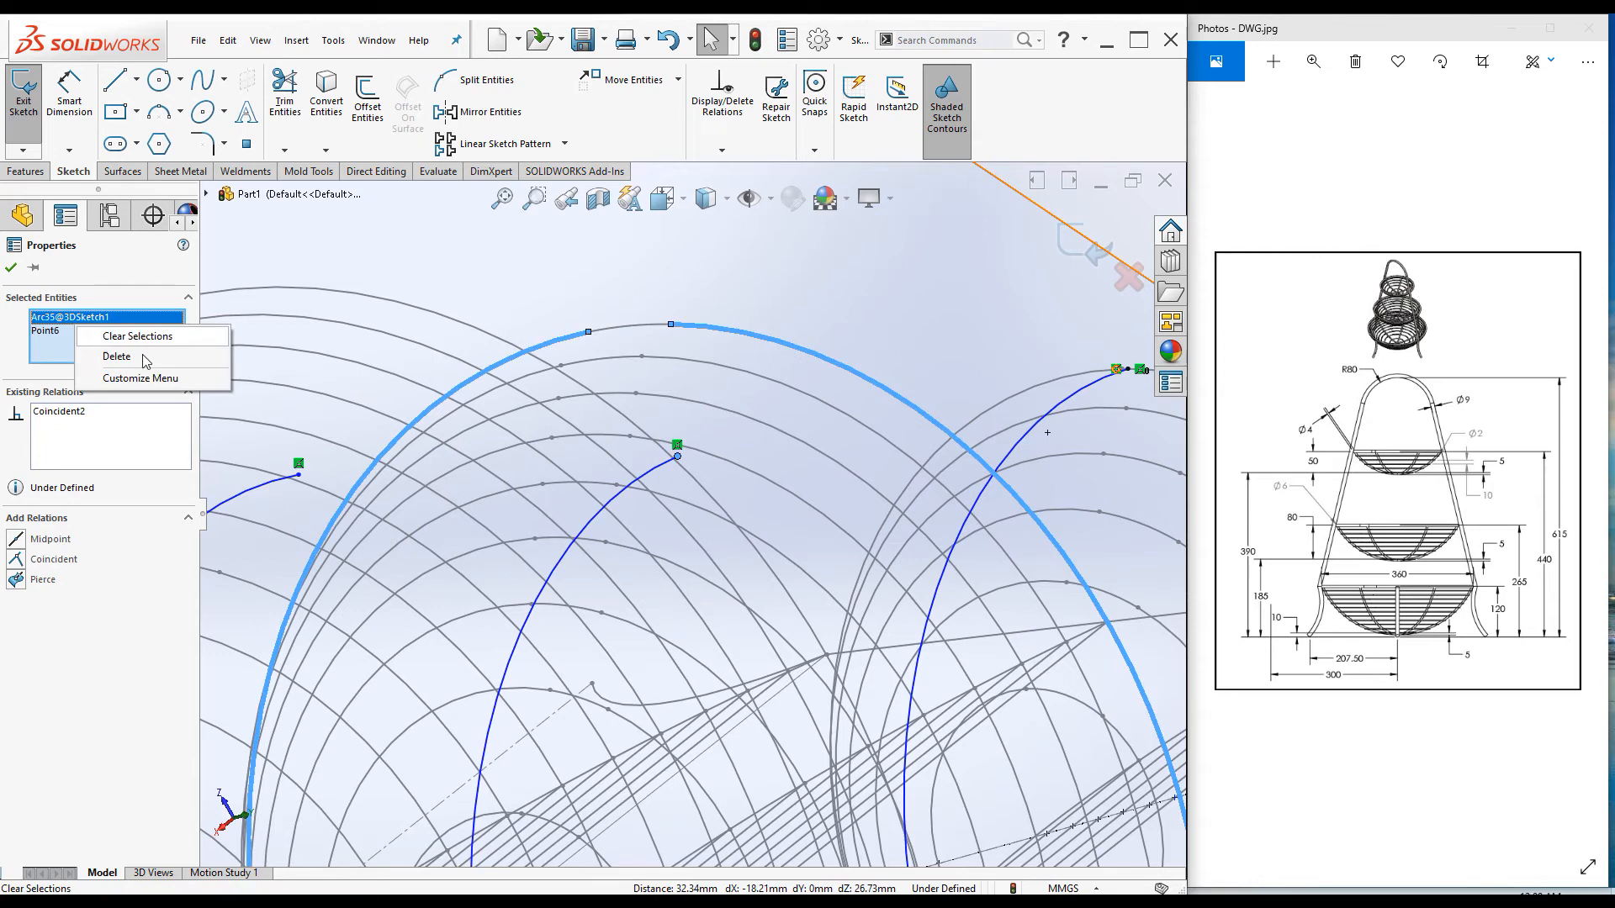
{"action": "left_click", "coordinate": [99, 336]}
Step: Add a Pierce relation between the middle basket arc's upper endpoint and the short segment of that basket's rim
{"action": "left_click", "coordinate": [677, 456]}
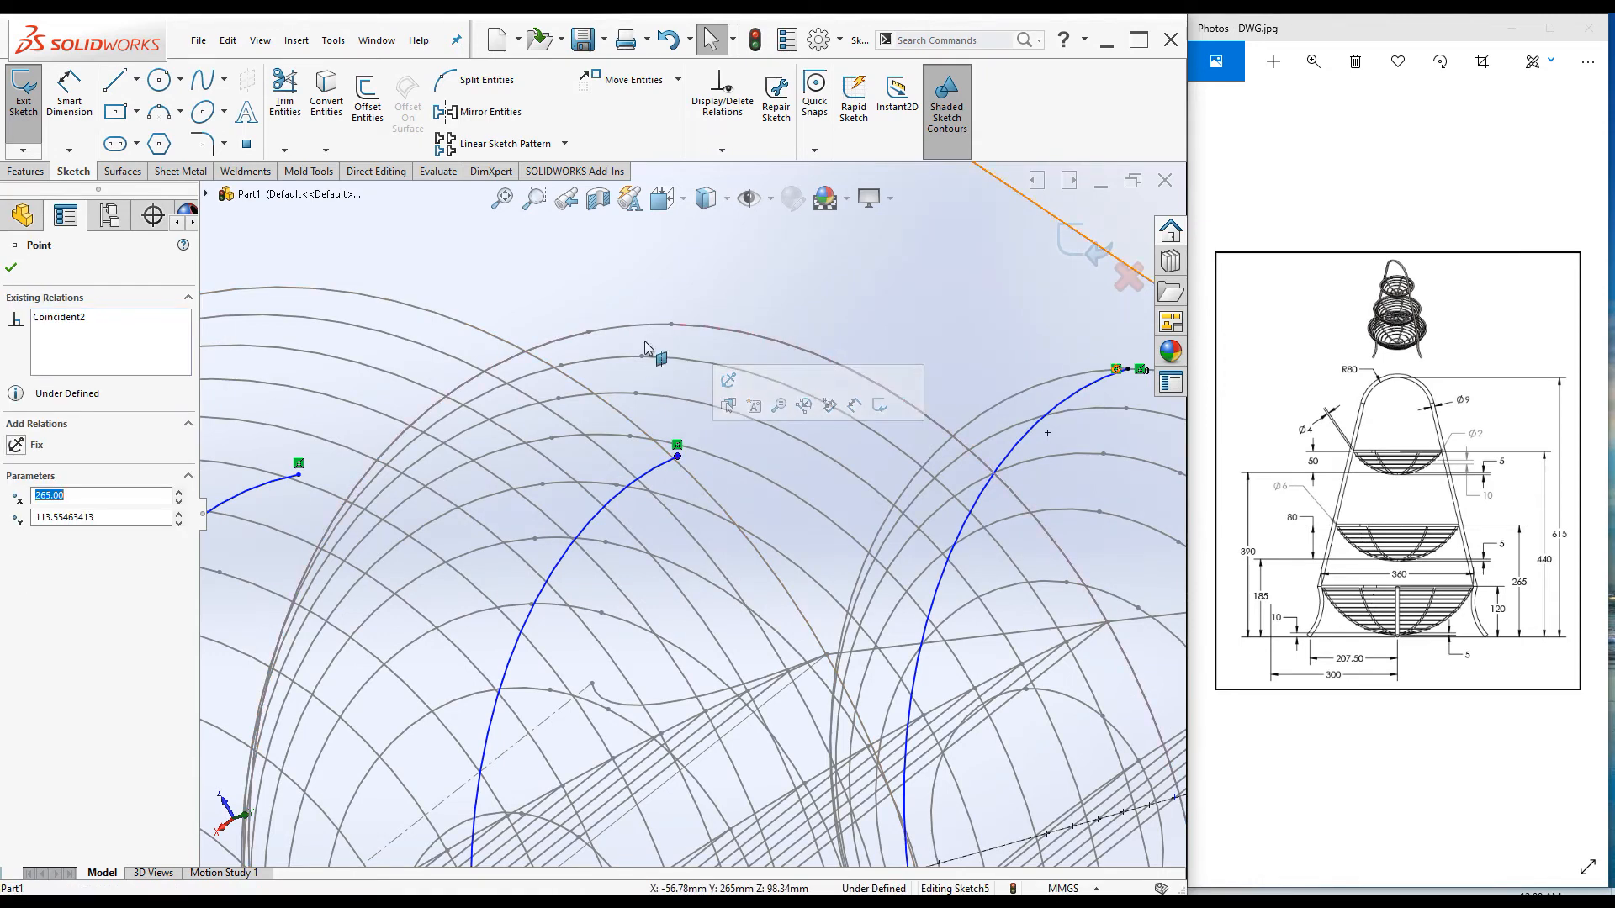
{"action": "left_click", "coordinate": [648, 325], "text": "ctrl"}
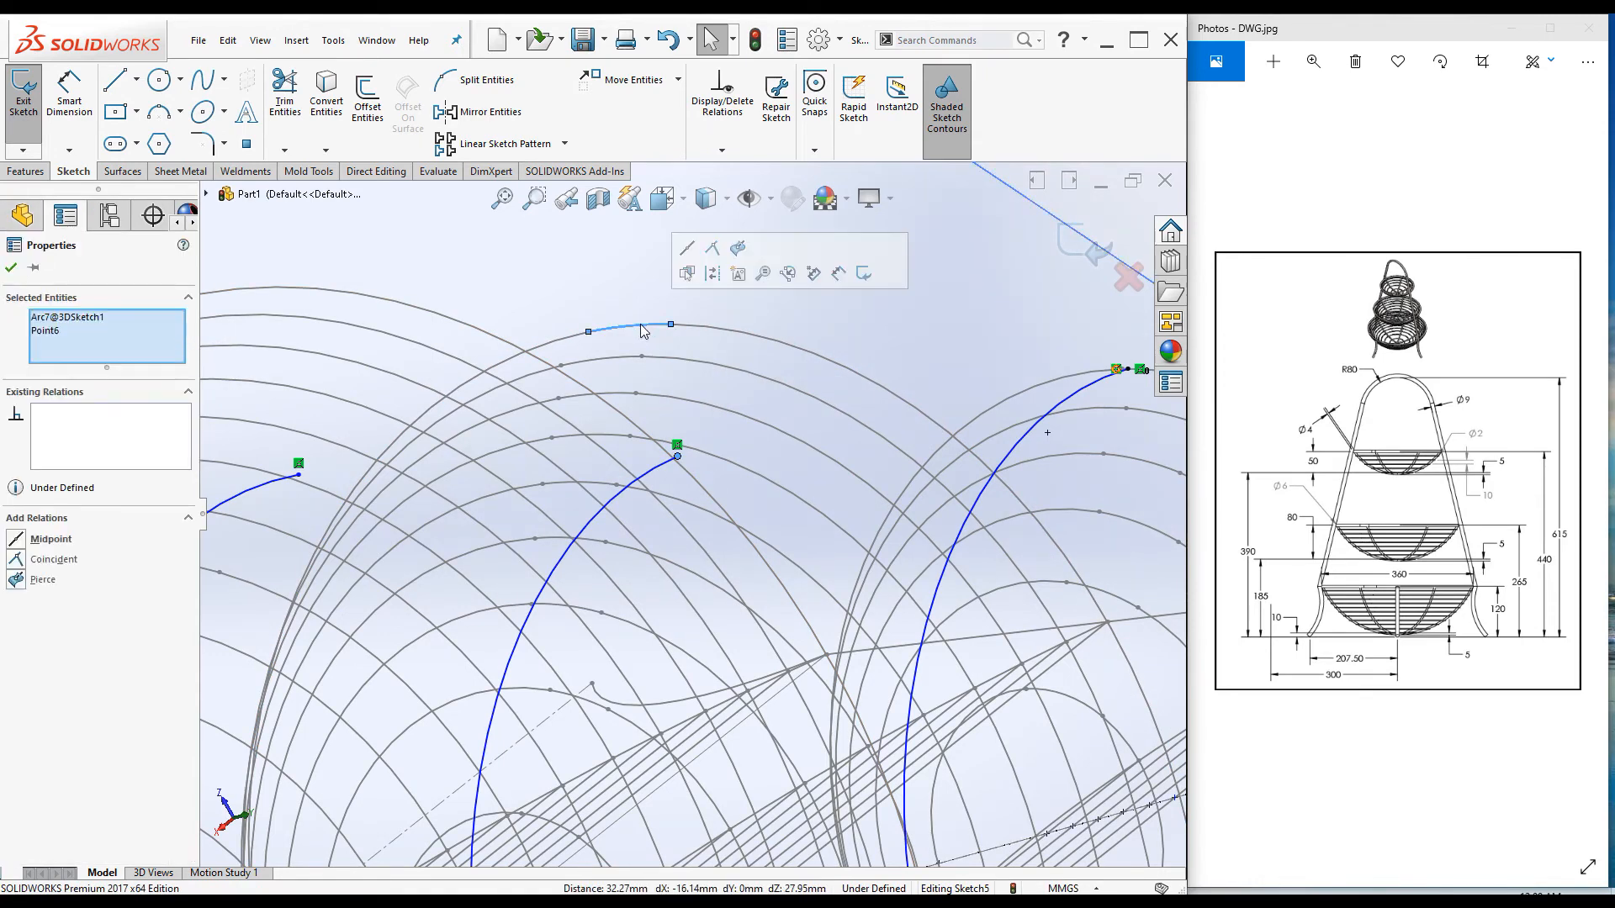
{"action": "left_click", "coordinate": [737, 249]}
Step: Add a Pierce relation between the middle basket arc's lower endpoint and the long arc segment of that basket's rim
{"action": "scroll", "coordinate": [807, 505], "scroll_direction": "down", "scroll_amount": 5}
{"action": "scroll", "coordinate": [723, 841], "scroll_direction": "down", "scroll_amount": 5}
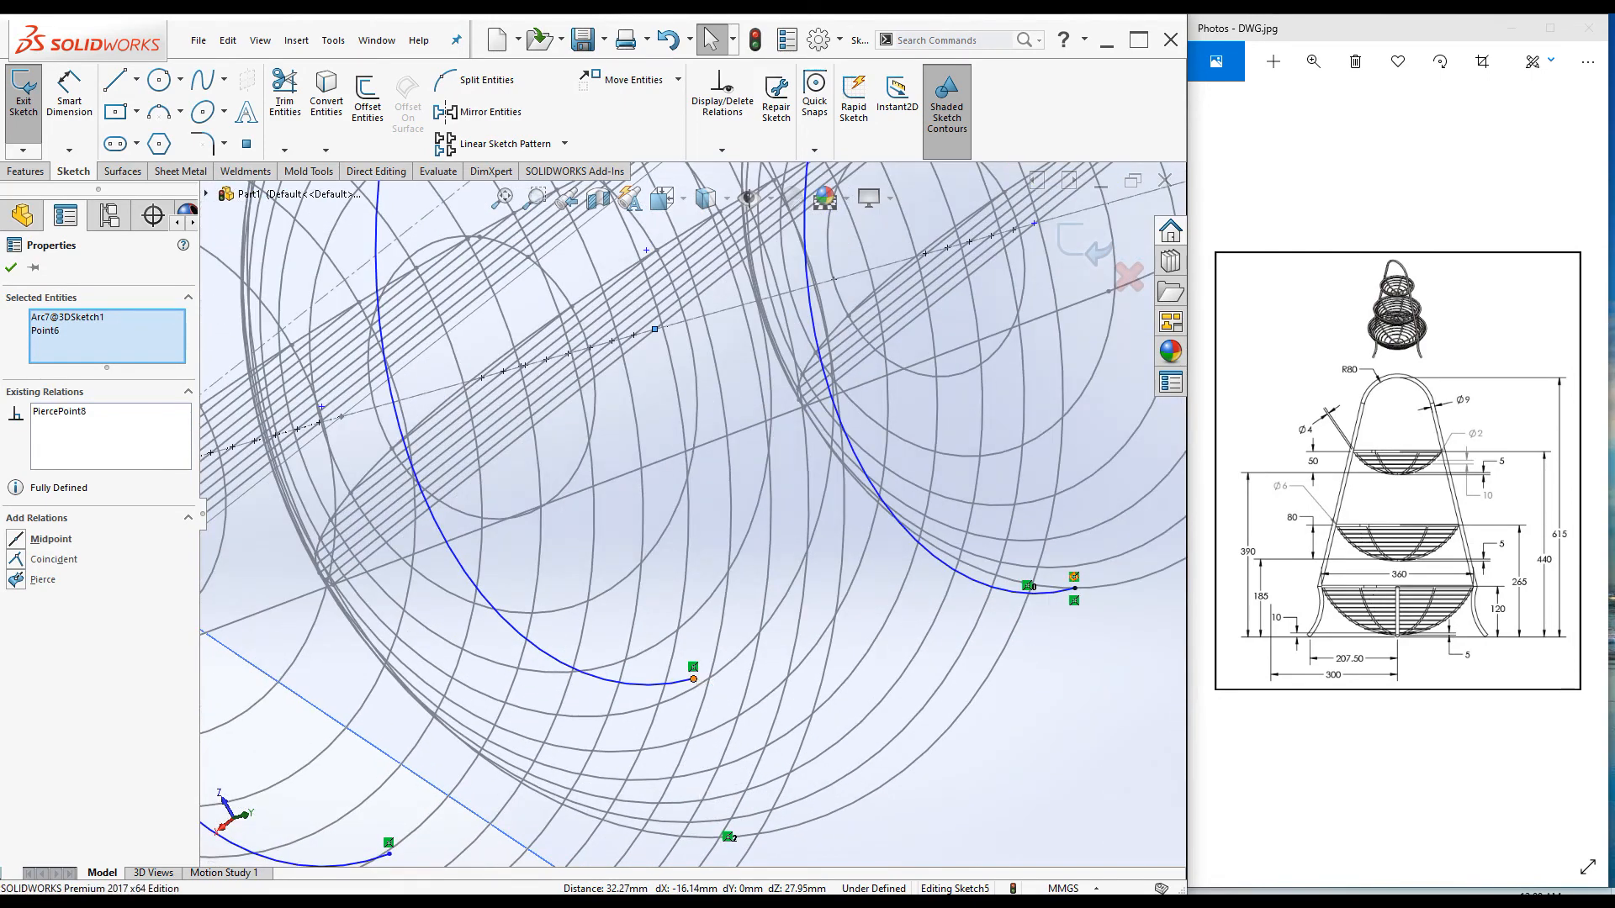
{"action": "left_click", "coordinate": [816, 801]}
{"action": "left_click", "coordinate": [827, 816], "text": "ctrl"}
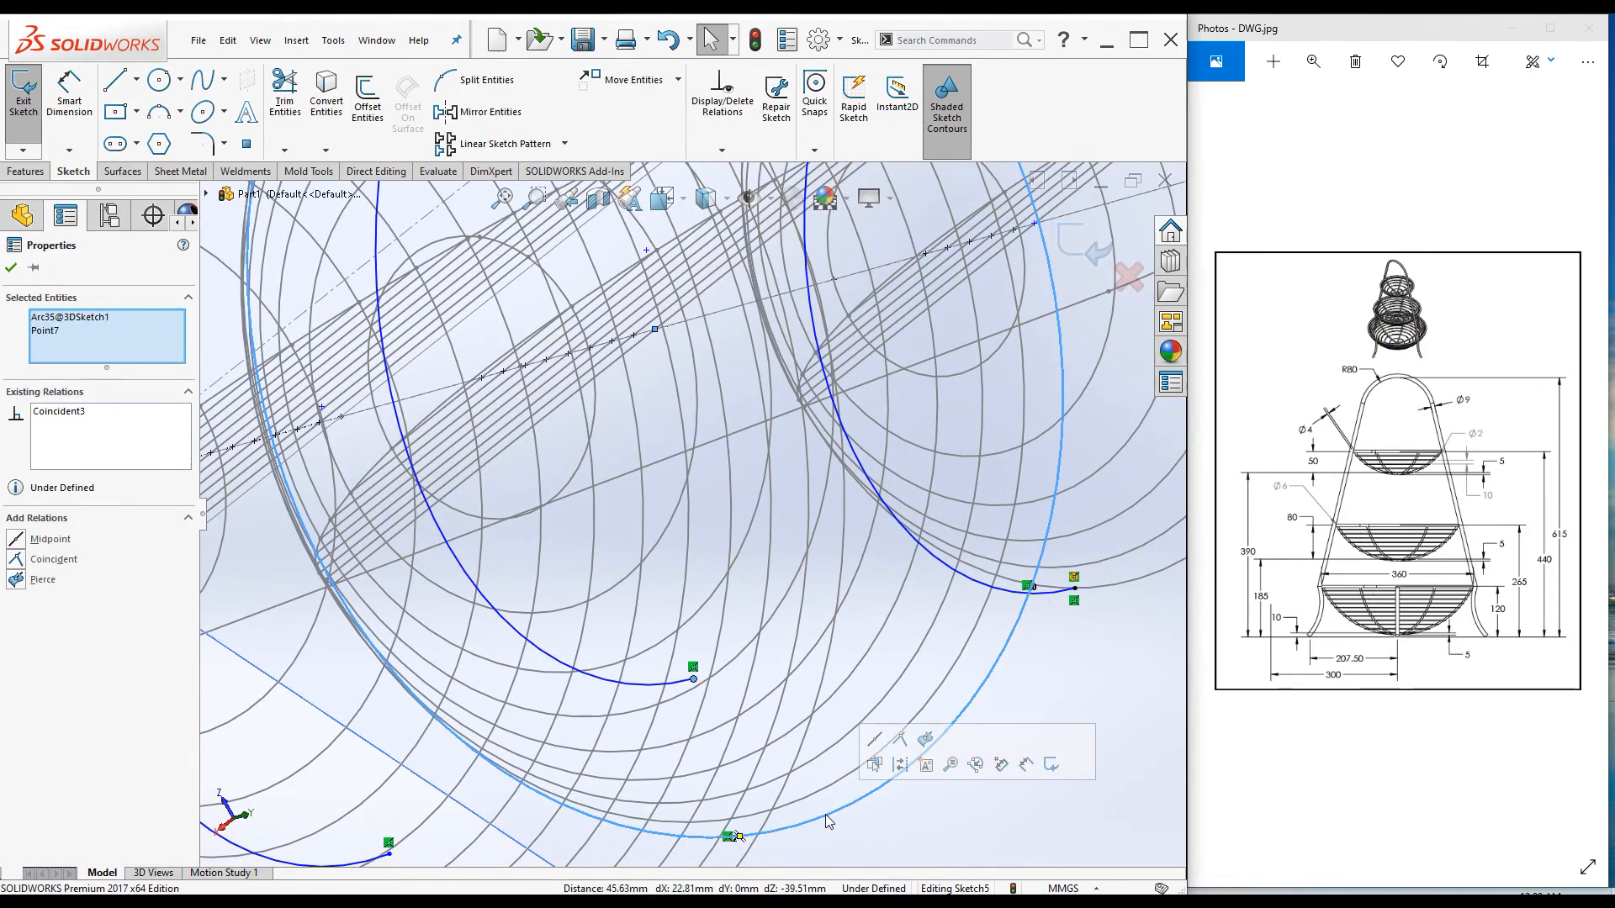
{"action": "left_click", "coordinate": [926, 745]}
{"action": "scroll", "coordinate": [905, 799], "scroll_direction": "up", "scroll_amount": 7}
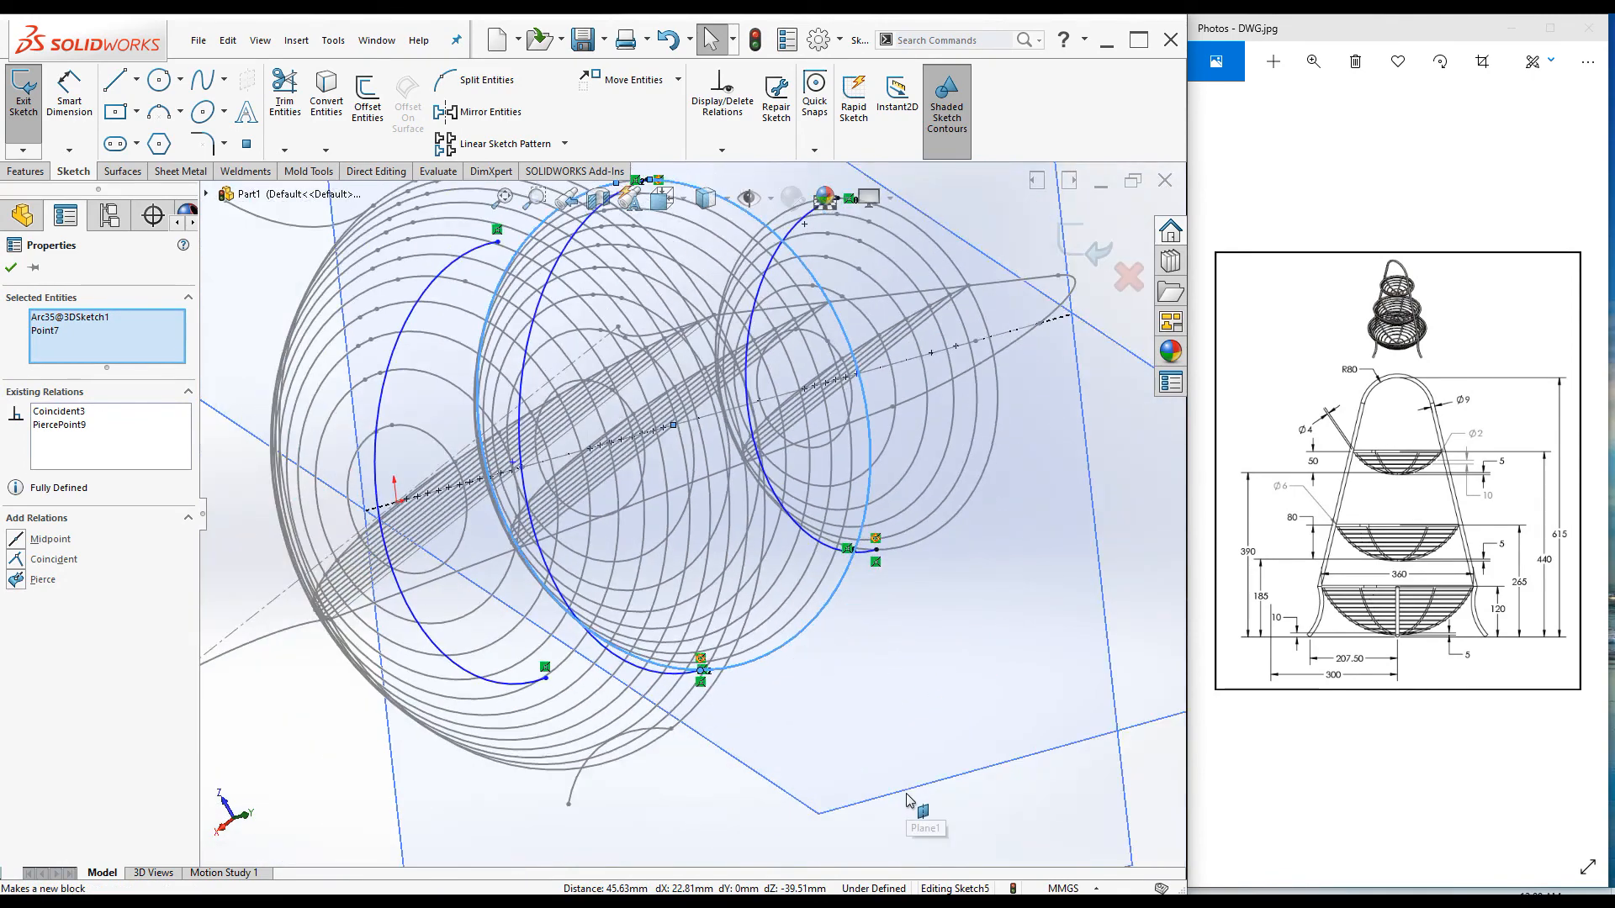
Step: Add a Pierce relation between the bottom basket arc's upper endpoint and the long arc segment of that basket's rim
{"action": "scroll", "coordinate": [668, 400], "scroll_direction": "down", "scroll_amount": 5}
{"action": "scroll", "coordinate": [667, 398], "scroll_direction": "down", "scroll_amount": 3}
{"action": "left_click", "coordinate": [708, 346]}
{"action": "scroll", "coordinate": [681, 446], "scroll_direction": "up", "scroll_amount": 5}
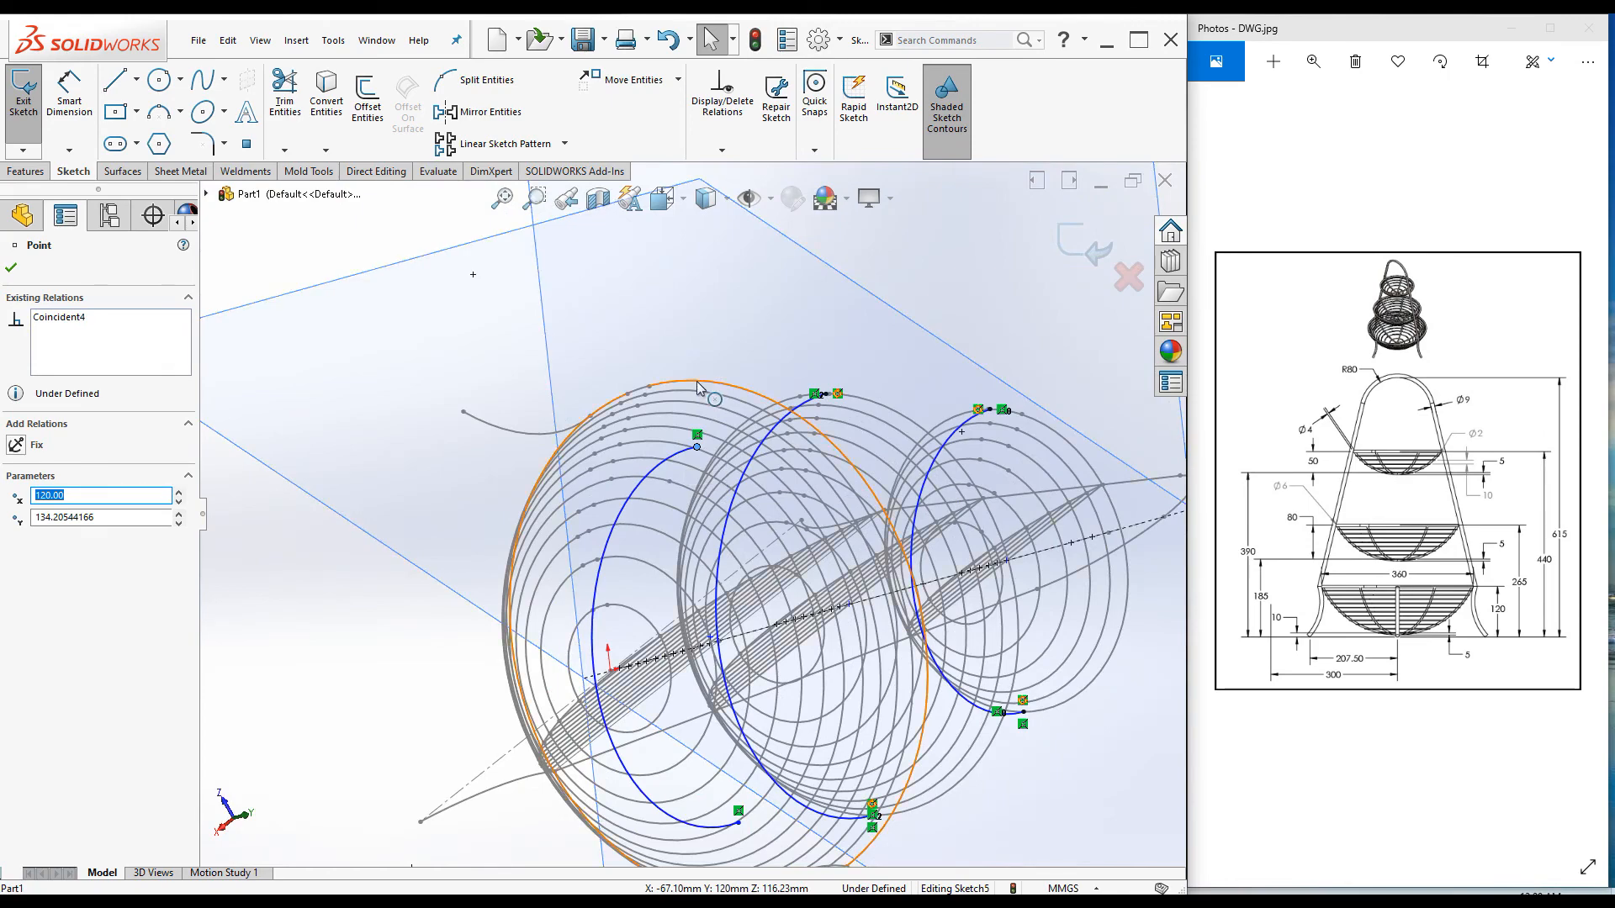
{"action": "left_click", "coordinate": [730, 383], "text": "ctrl"}
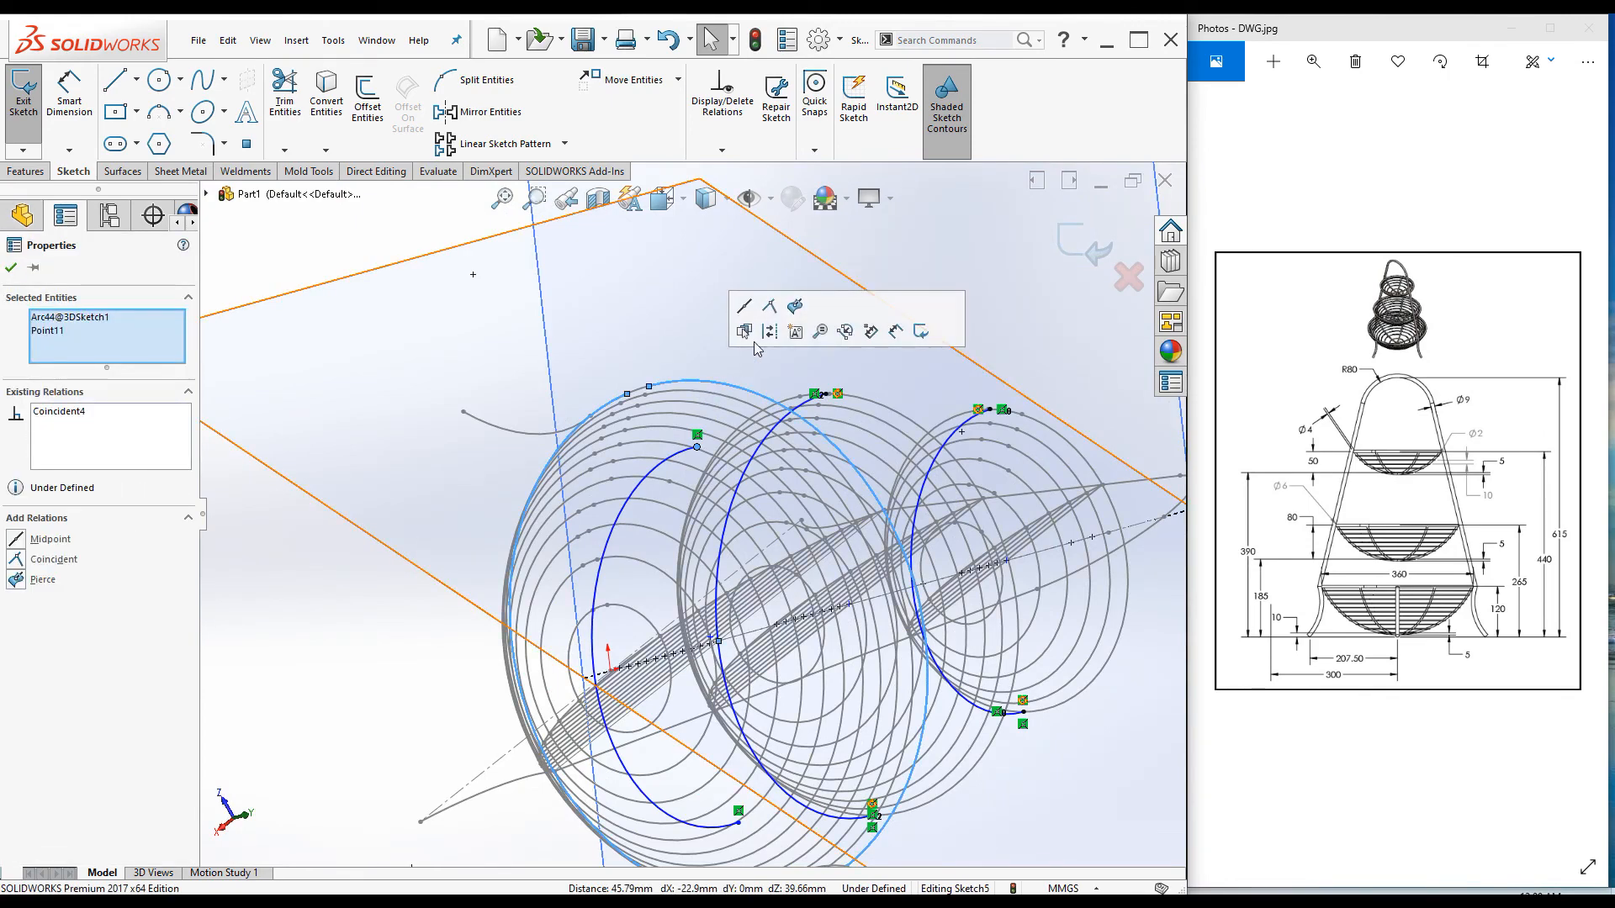
{"action": "left_click", "coordinate": [795, 305]}
Step: Add a Pierce relation between the bottom basket arc's other endpoint and the same long rim segment
{"action": "scroll", "coordinate": [706, 661], "scroll_direction": "up", "scroll_amount": 4}
{"action": "scroll", "coordinate": [705, 657], "scroll_direction": "down", "scroll_amount": 5}
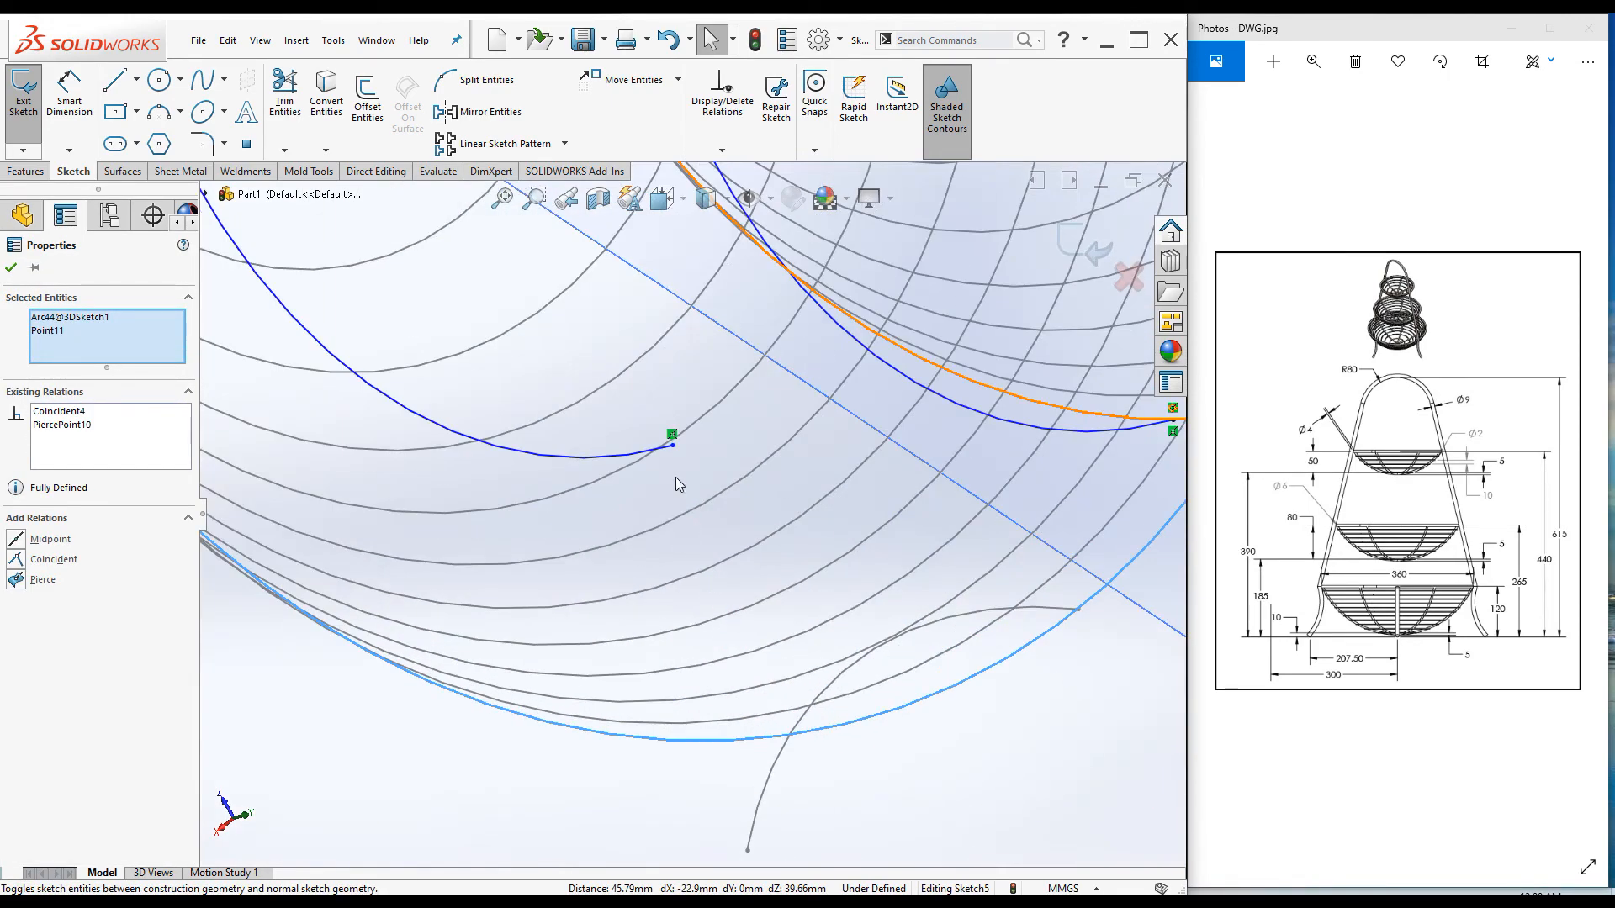
{"action": "left_click", "coordinate": [673, 445]}
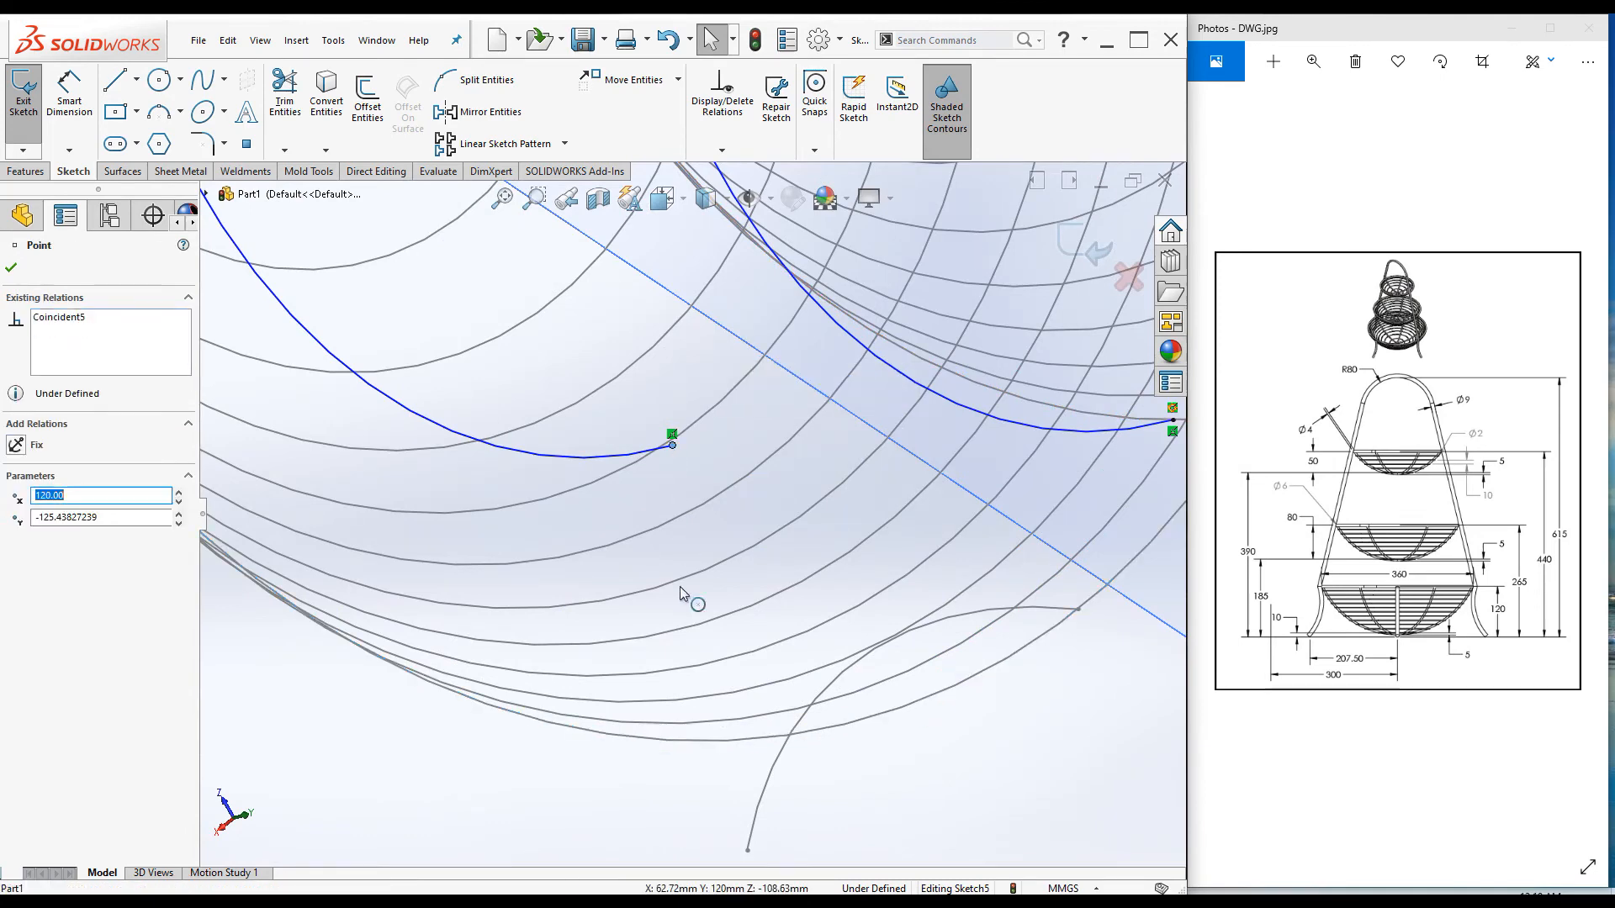
{"action": "left_click", "coordinate": [749, 740], "text": "ctrl"}
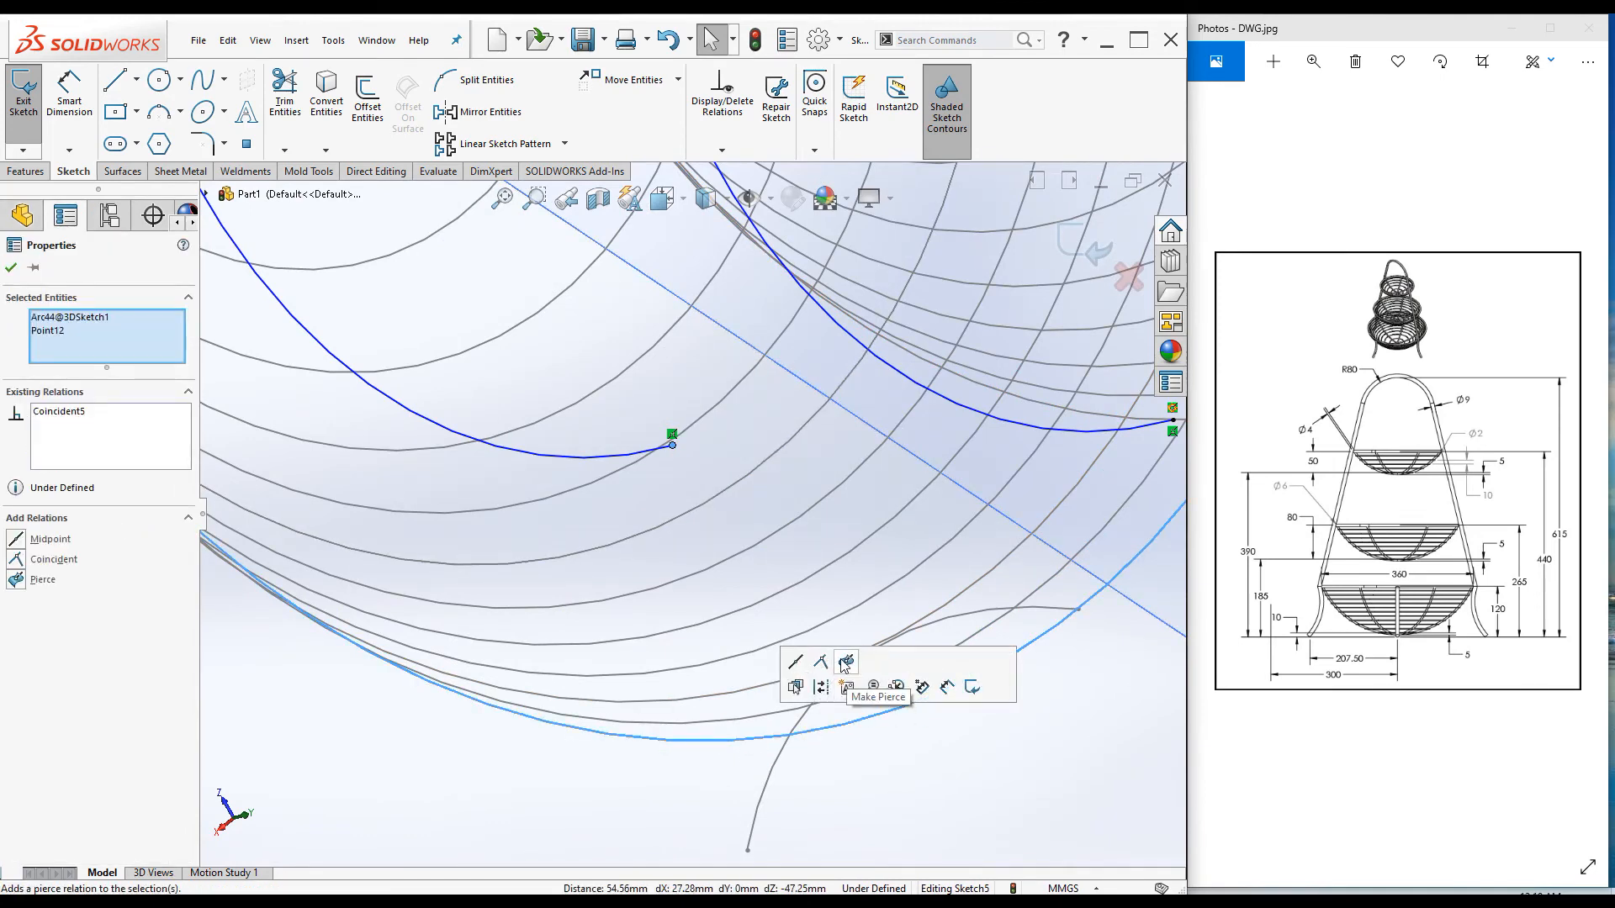
{"action": "left_click", "coordinate": [846, 662]}
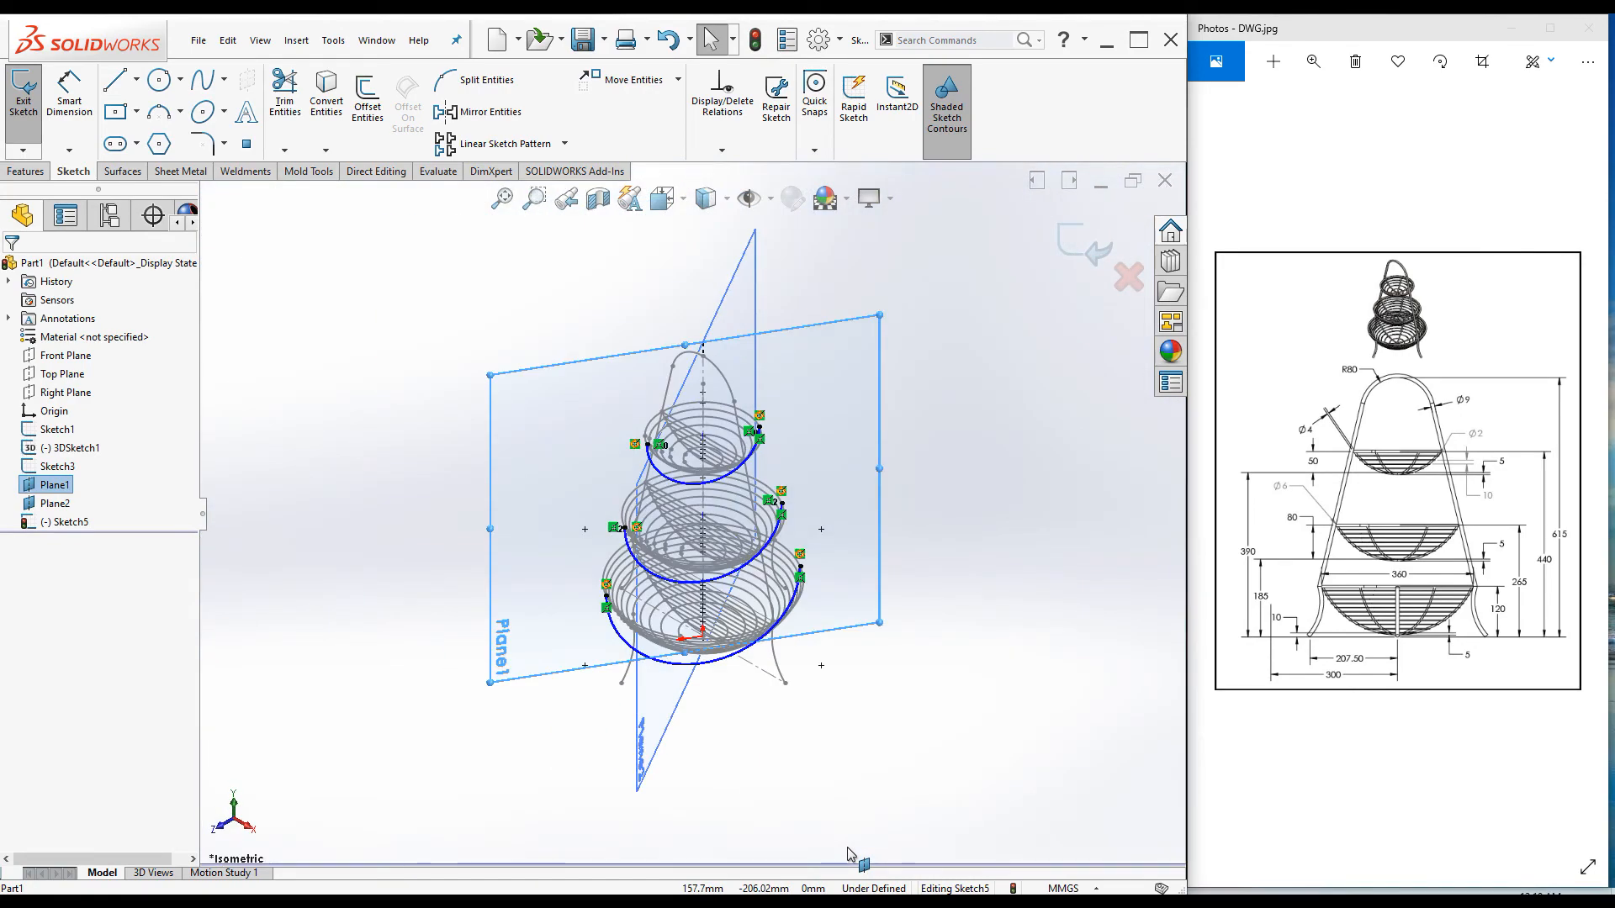
Step: Make the top basket arc's midpoint coincident with the lowest point of that basket's profile curve on the vertical axis
{"action": "scroll", "coordinate": [669, 348], "scroll_direction": "down", "scroll_amount": 10}
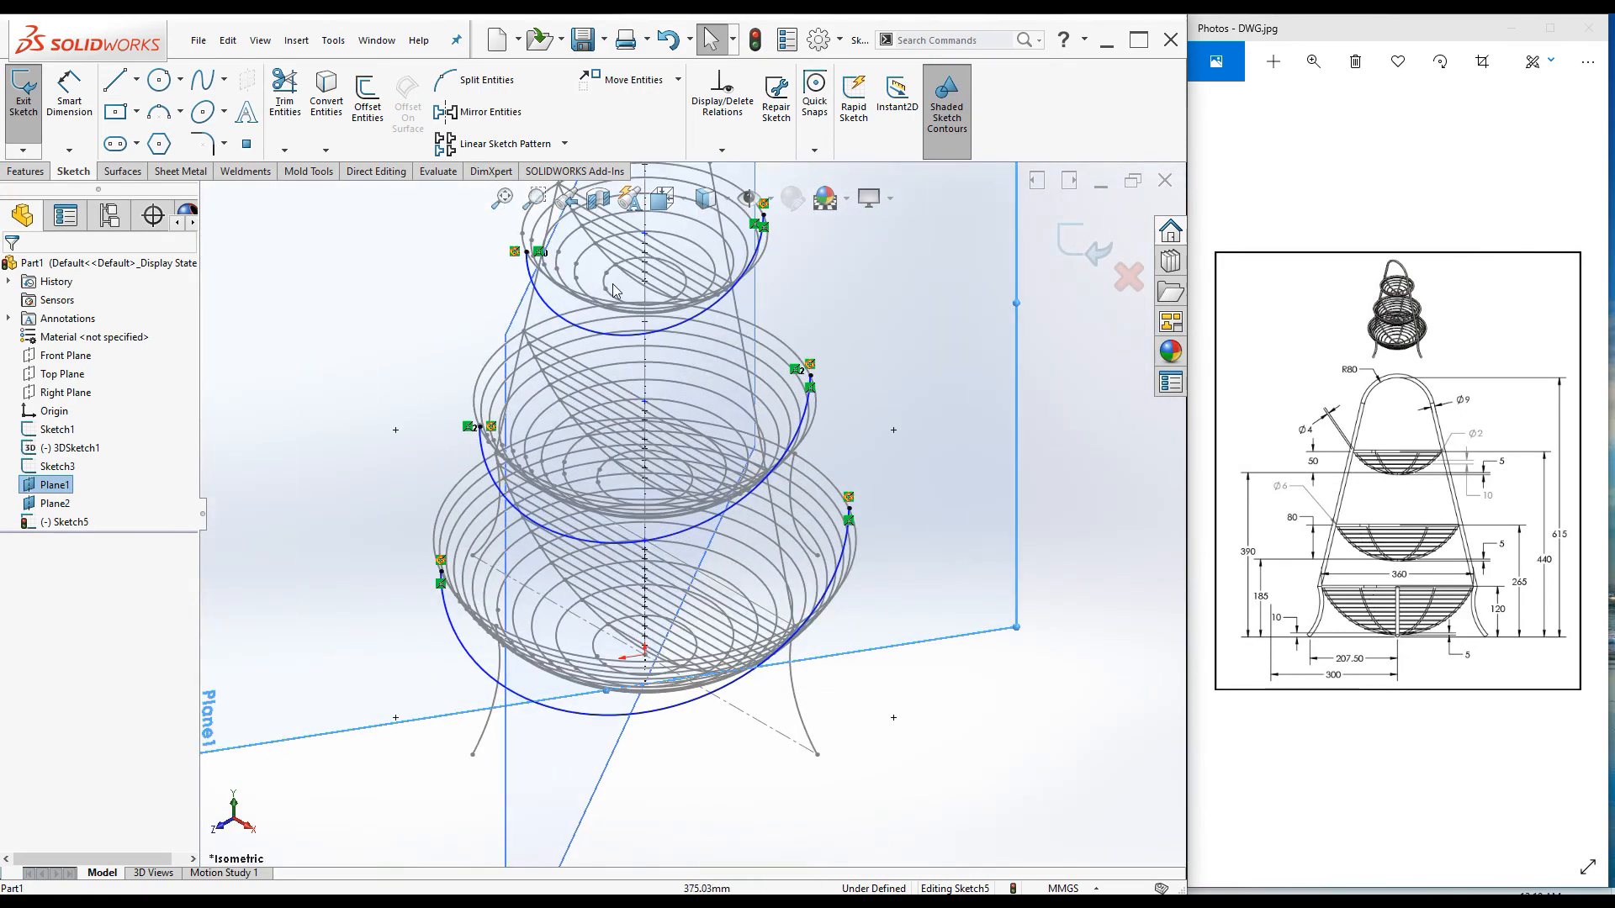
{"action": "middle_click_drag", "start_coordinate": [671, 357], "coordinate": [724, 457]}
{"action": "left_click", "coordinate": [699, 486]}
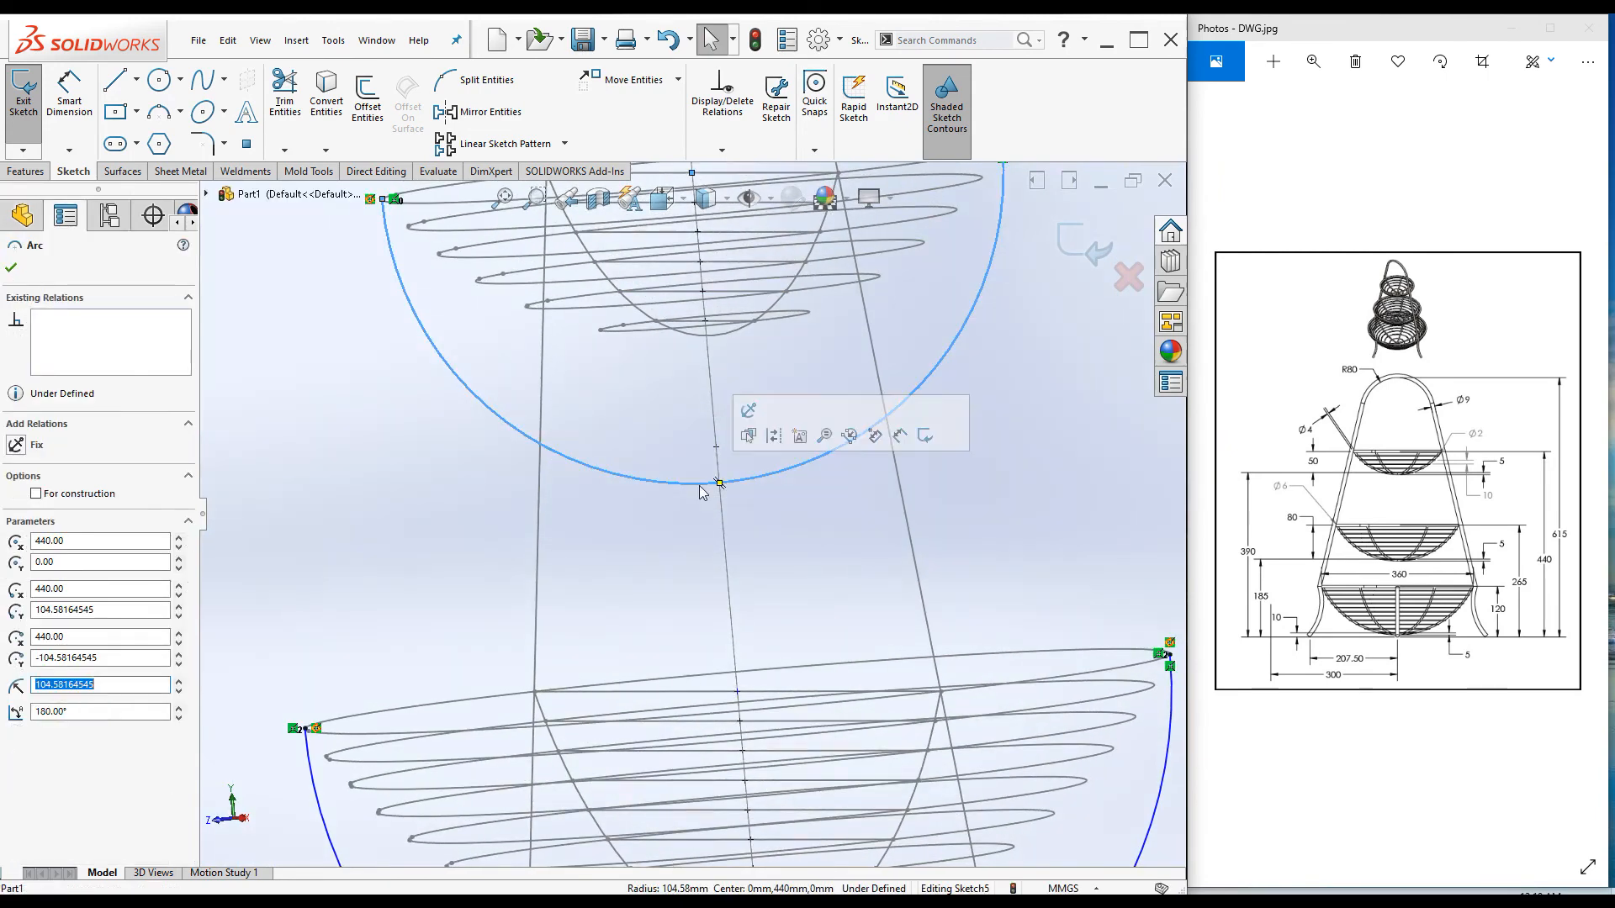
{"action": "scroll", "coordinate": [757, 630], "scroll_direction": "down", "scroll_amount": 3}
{"action": "left_click", "coordinate": [622, 430]}
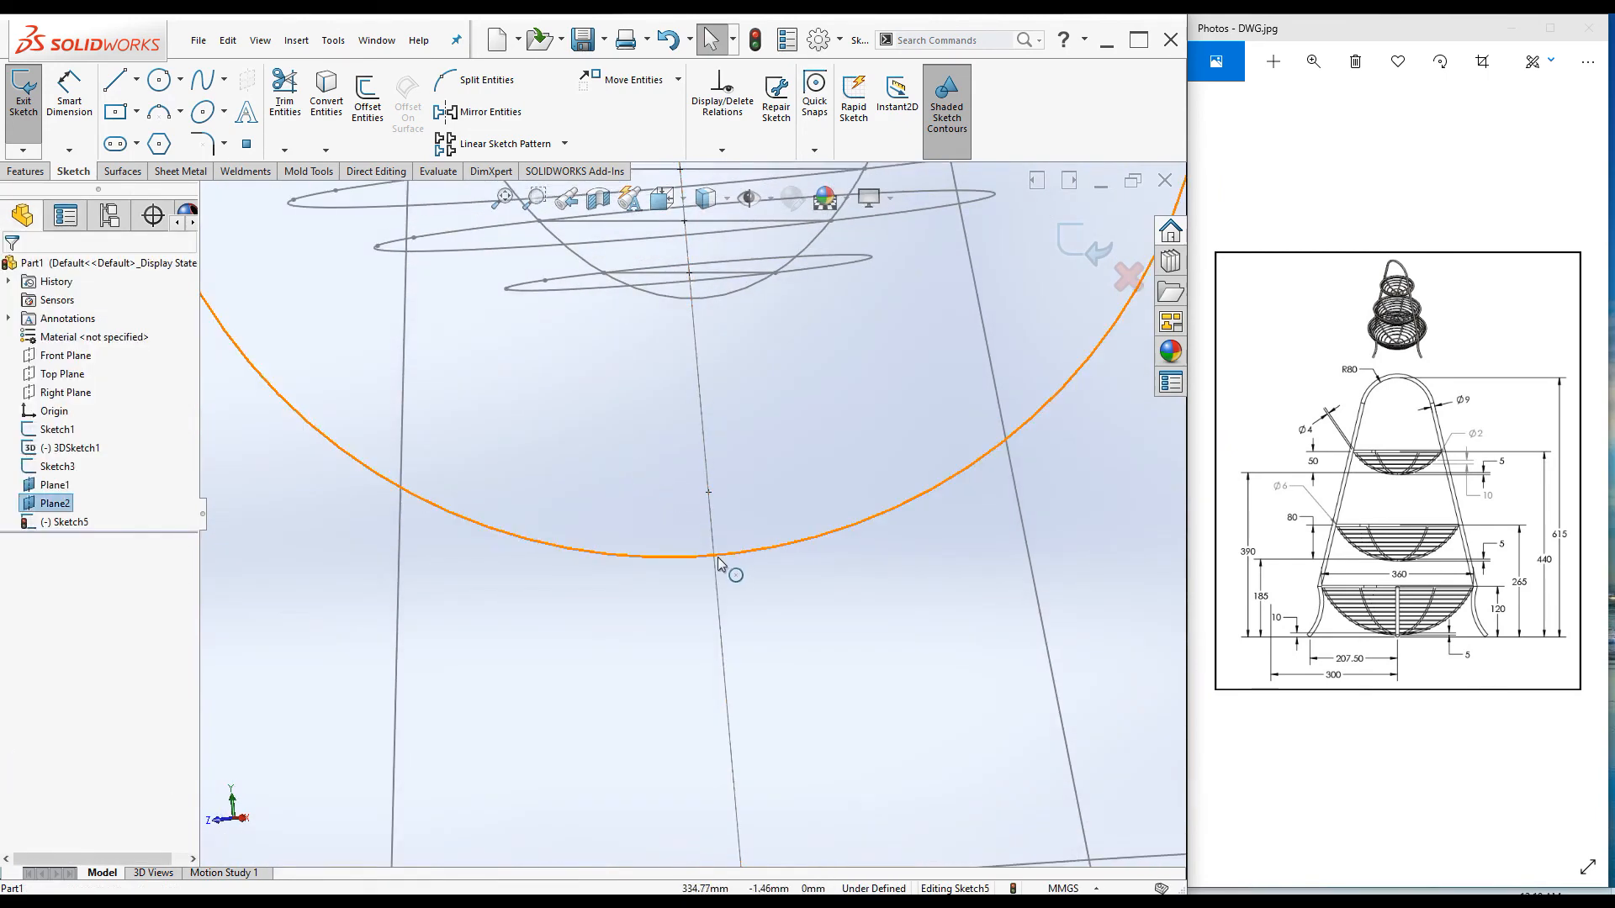
{"action": "left_click", "coordinate": [713, 558]}
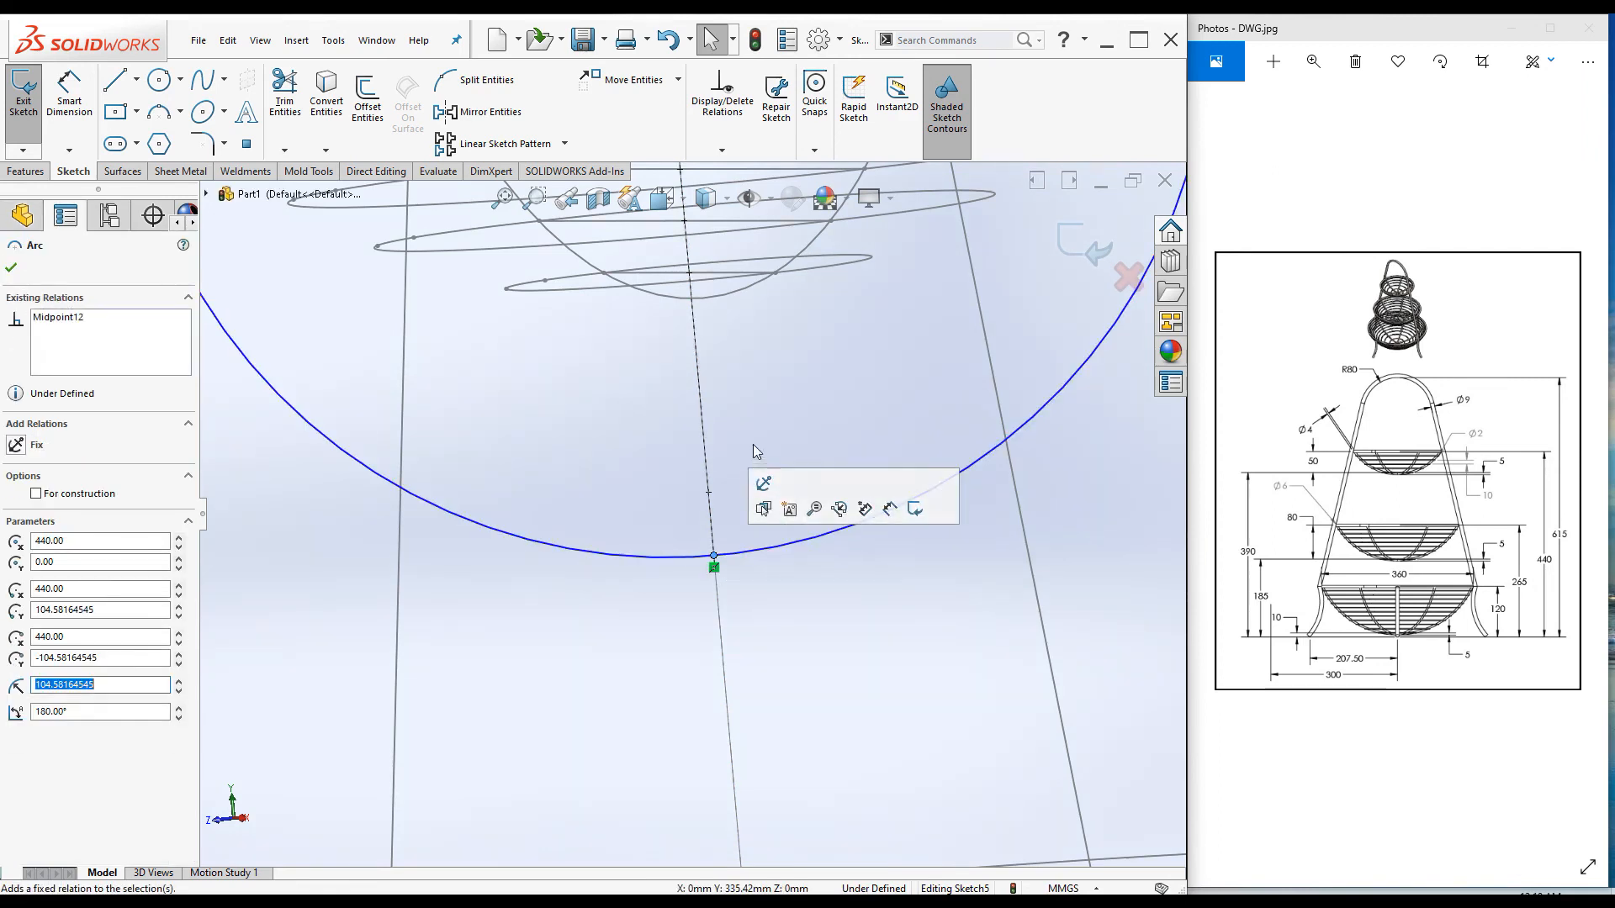
{"action": "left_click", "coordinate": [691, 299], "text": "ctrl"}
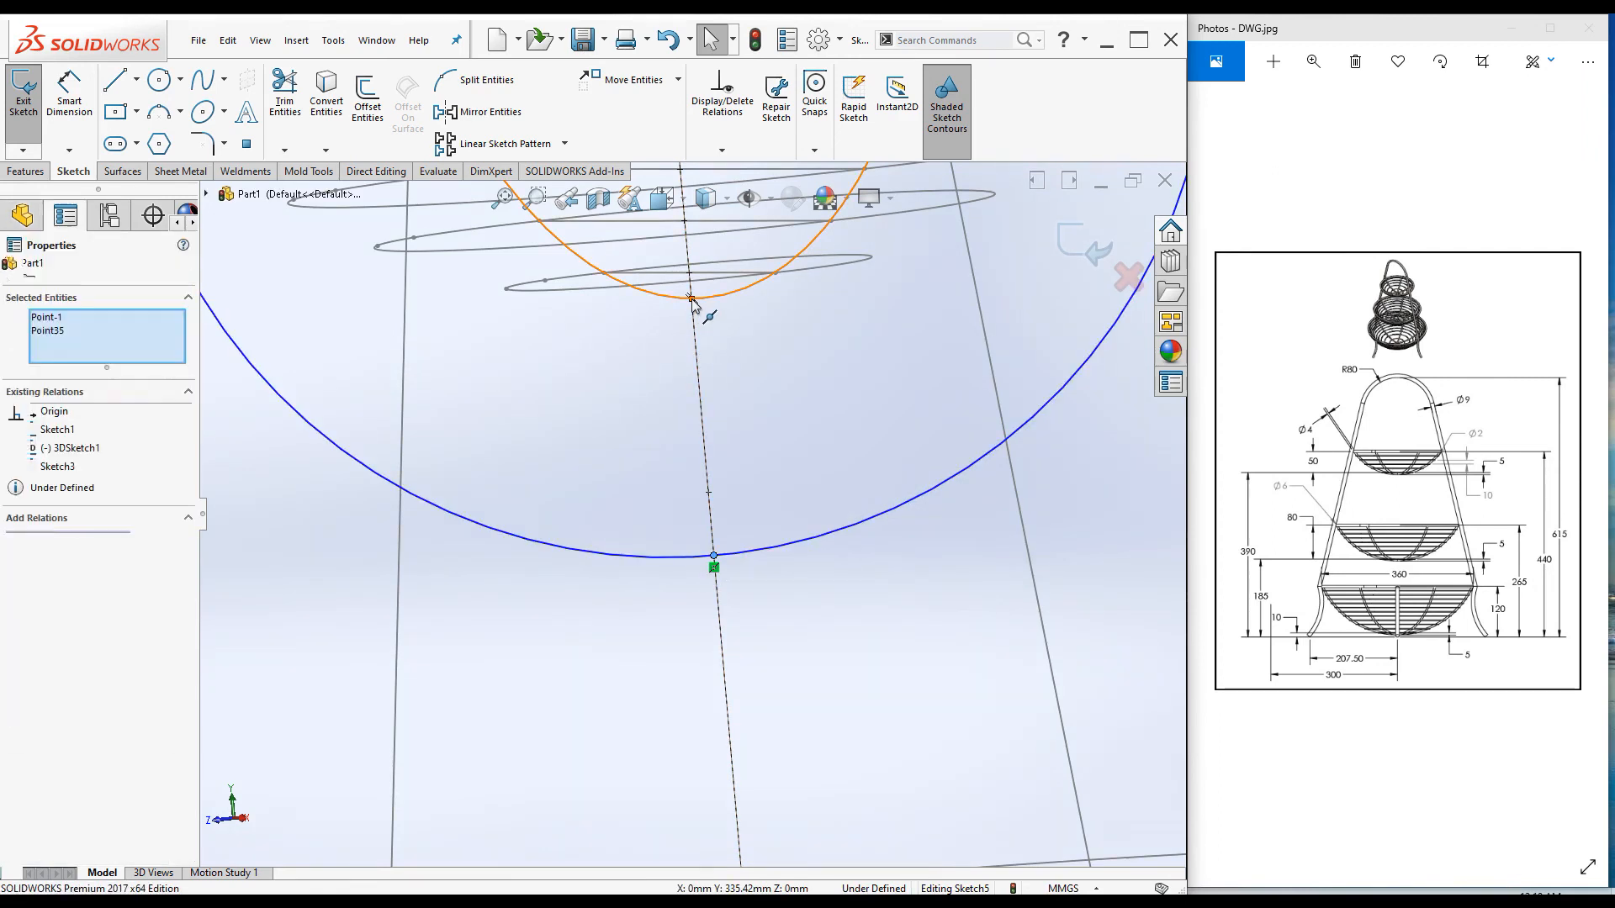
{"action": "left_click", "coordinate": [791, 224]}
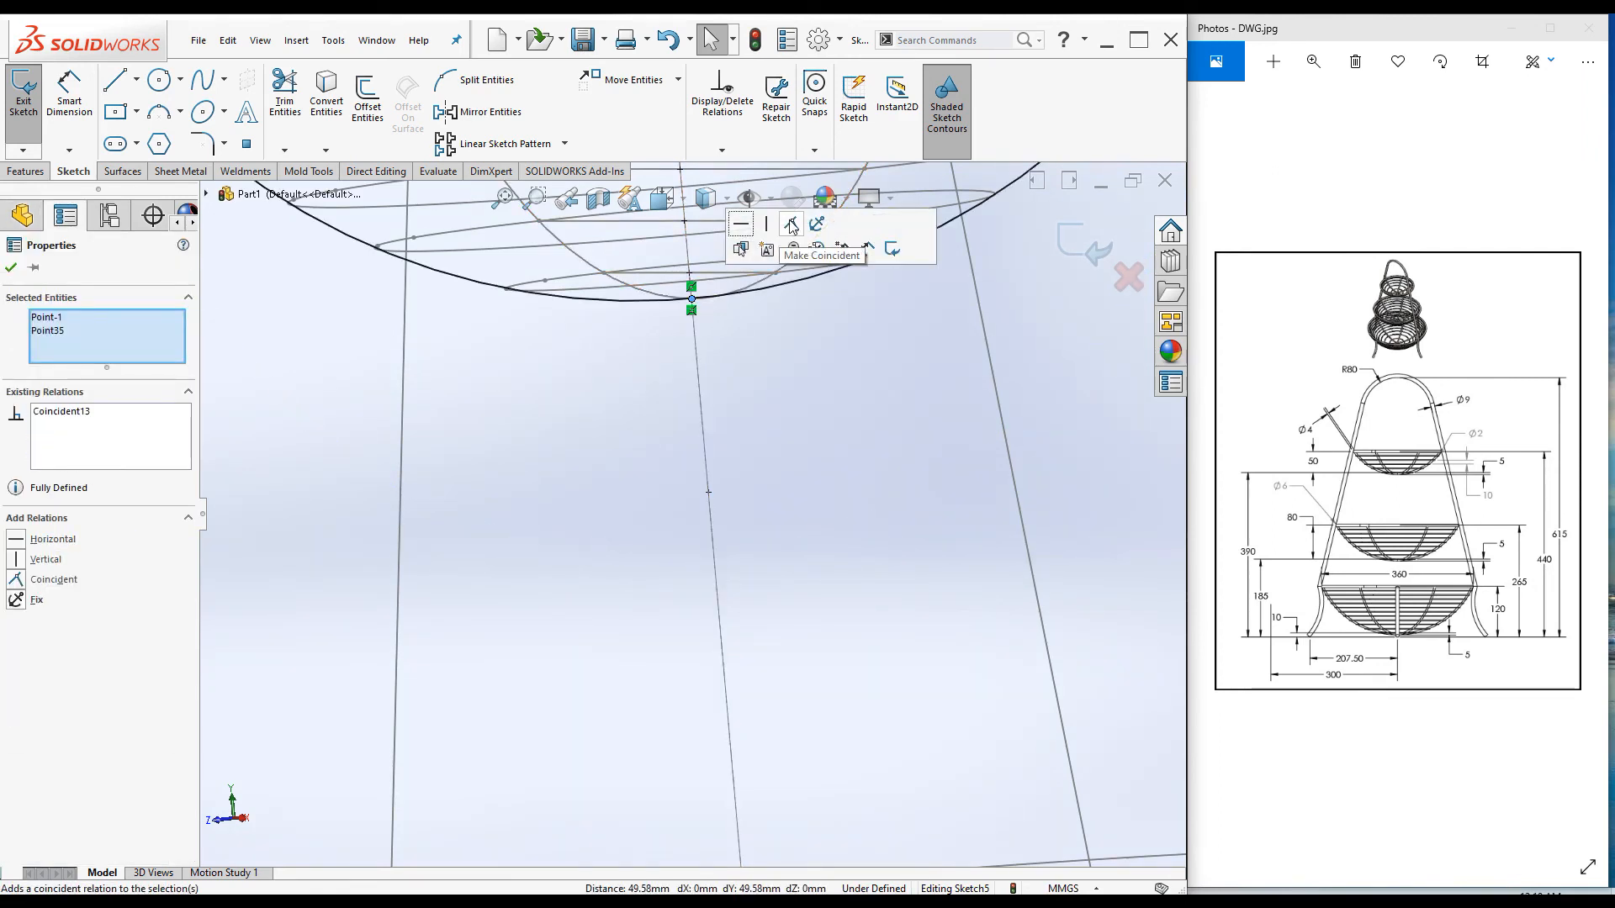
{"action": "left_click", "coordinate": [809, 503]}
Step: Make the middle basket arc's midpoint coincident with the lowest point of that basket's profile curve
{"action": "scroll", "coordinate": [799, 567], "scroll_direction": "up", "scroll_amount": 3}
{"action": "scroll", "coordinate": [1012, 382], "scroll_direction": "up", "scroll_amount": 2}
{"action": "scroll", "coordinate": [768, 768], "scroll_direction": "down", "scroll_amount": 8}
{"action": "scroll", "coordinate": [559, 696], "scroll_direction": "down", "scroll_amount": 2}
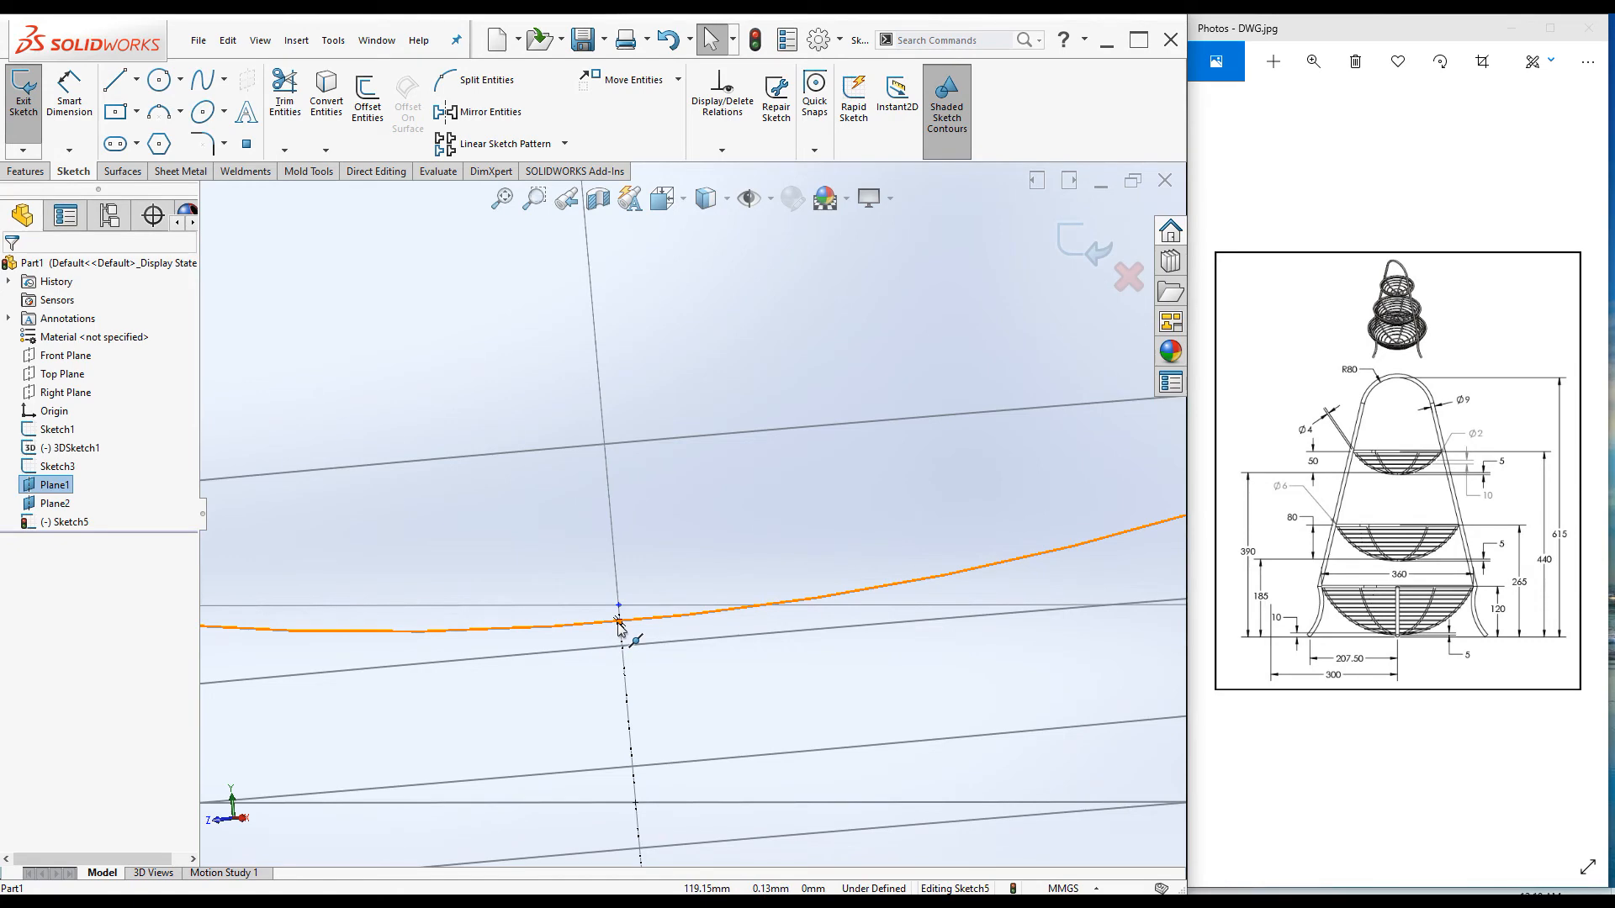
{"action": "left_click", "coordinate": [618, 624]}
{"action": "scroll", "coordinate": [549, 401], "scroll_direction": "up", "scroll_amount": 6}
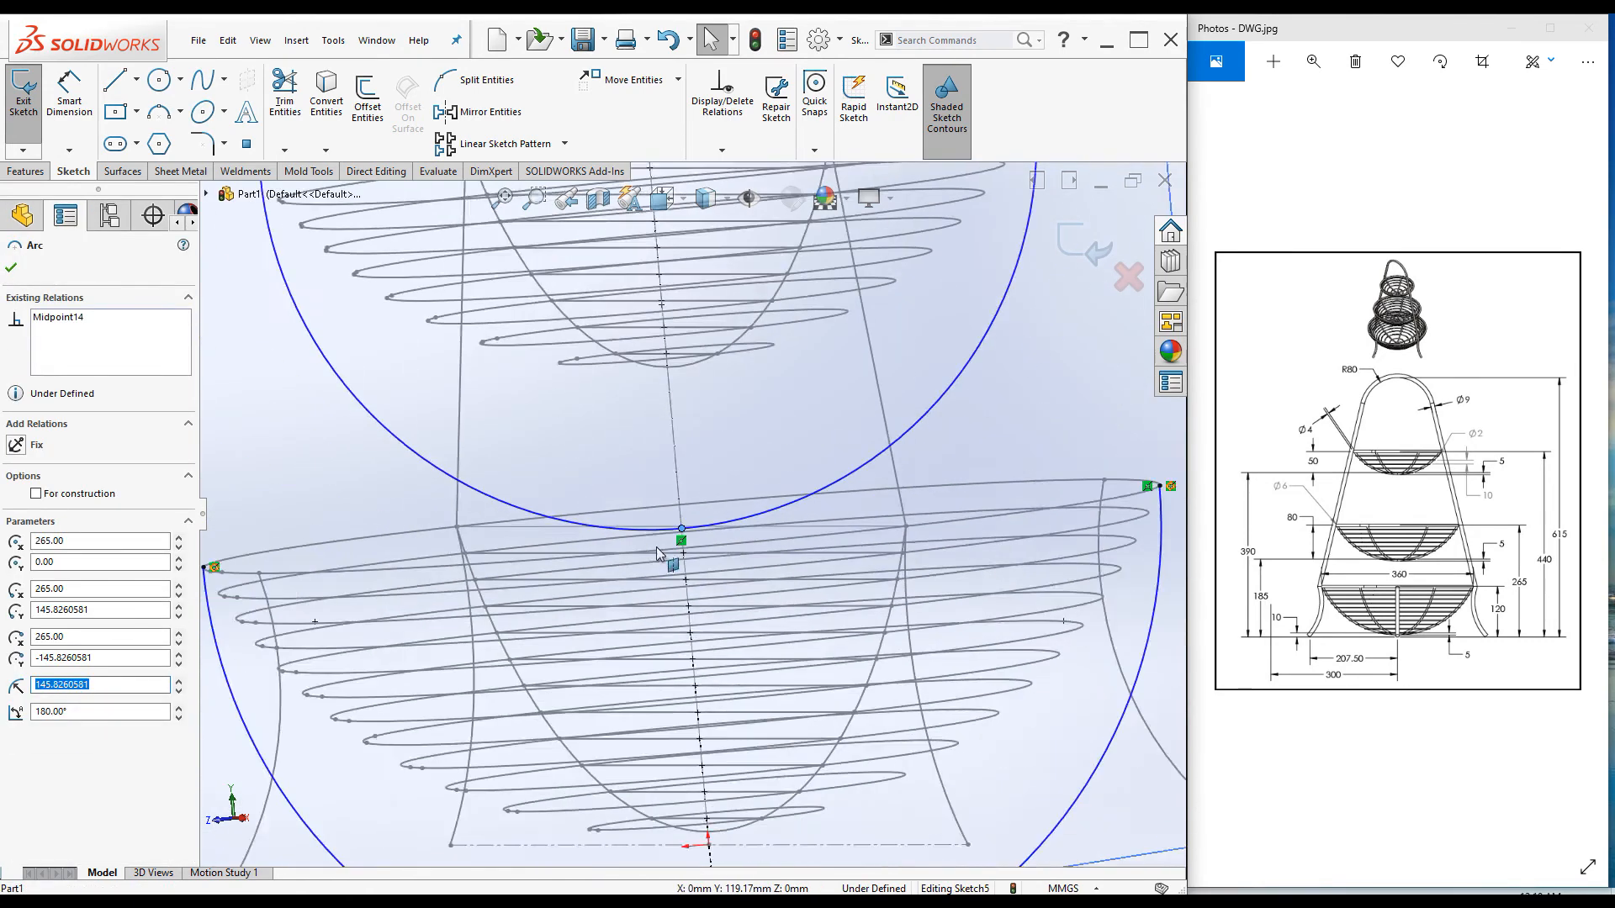
{"action": "scroll", "coordinate": [794, 516], "scroll_direction": "down", "scroll_amount": 3}
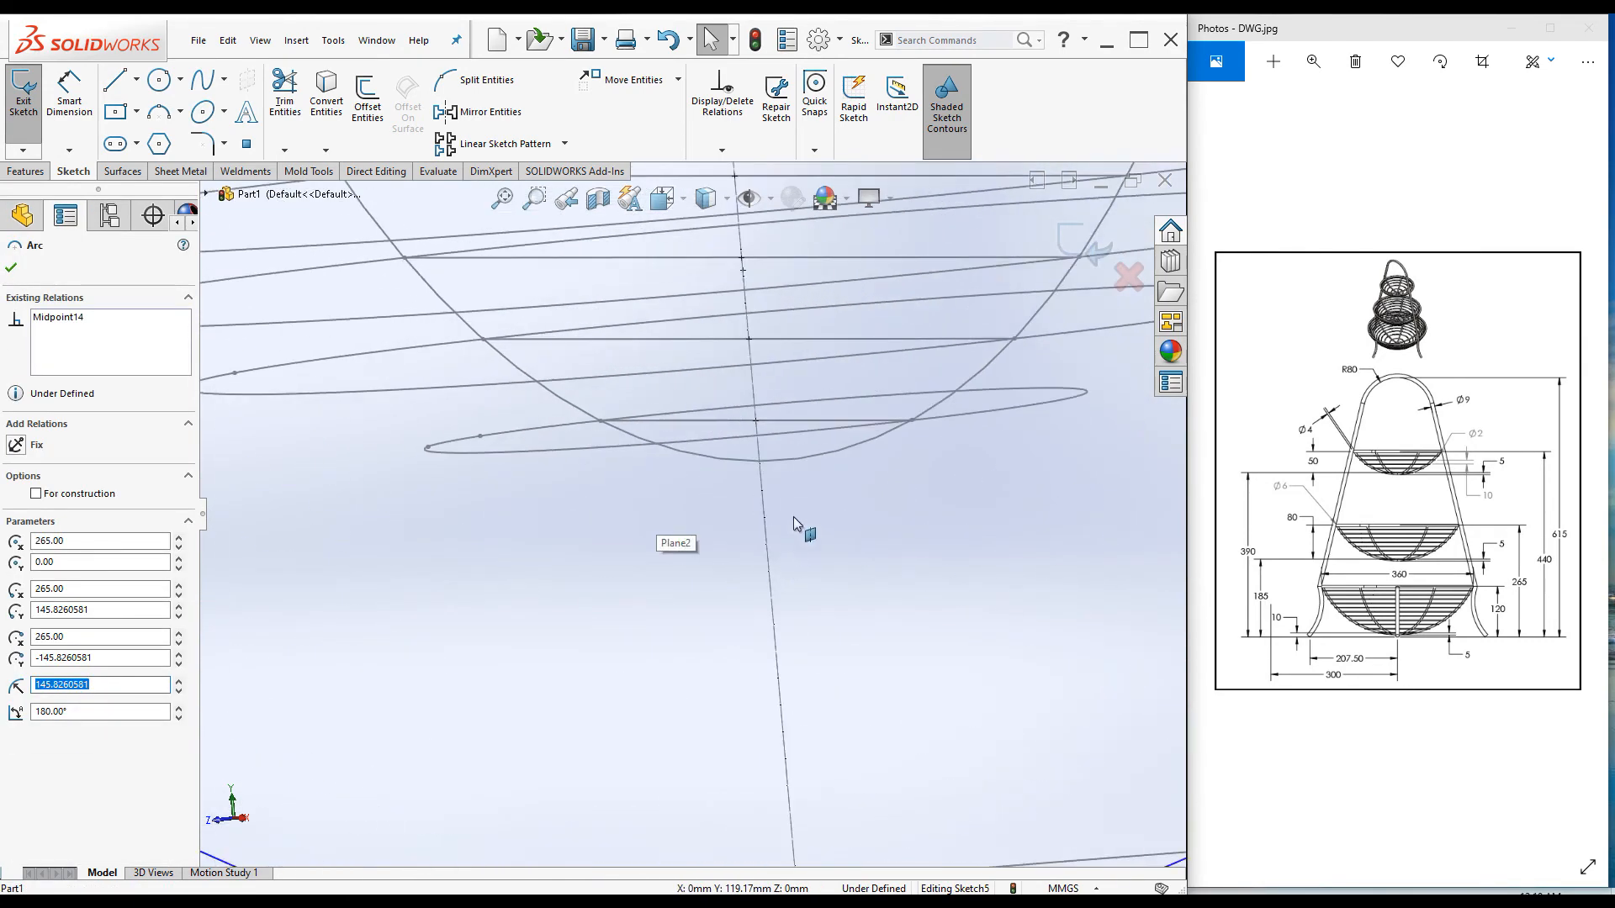
{"action": "left_click", "coordinate": [759, 462]}
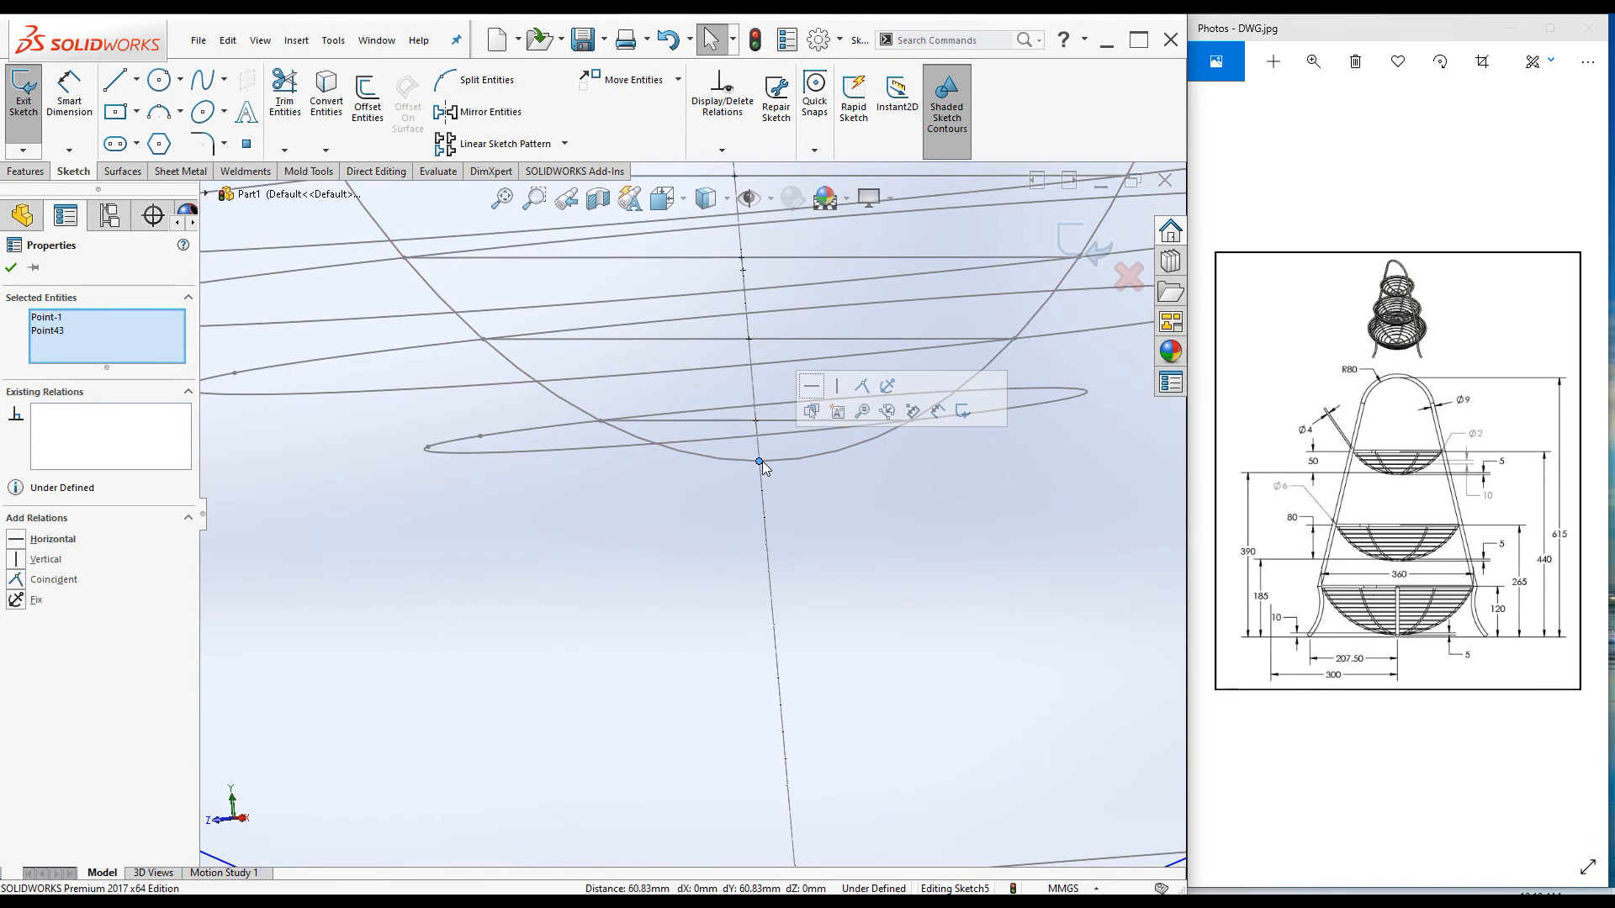
{"action": "left_click", "coordinate": [859, 405]}
Step: Make the bottom basket arc's midpoint coincident with the lowest point of that basket's profile curve, just above the origin
{"action": "scroll", "coordinate": [818, 565], "scroll_direction": "up", "scroll_amount": 10}
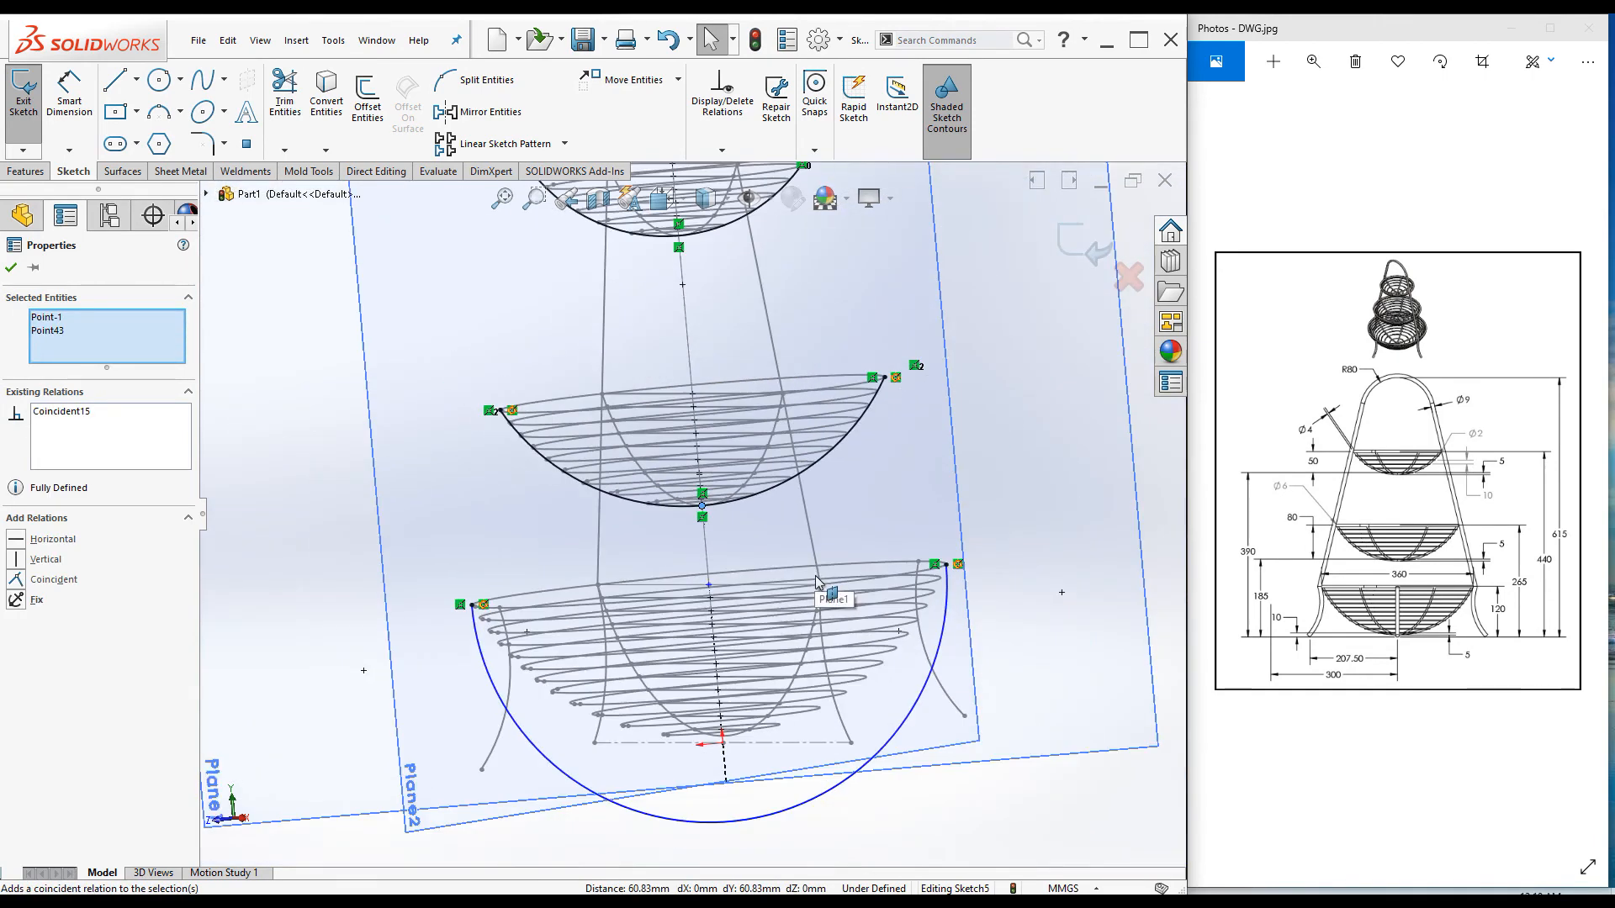
{"action": "left_click", "coordinate": [717, 673]}
{"action": "scroll", "coordinate": [746, 695], "scroll_direction": "down", "scroll_amount": 8}
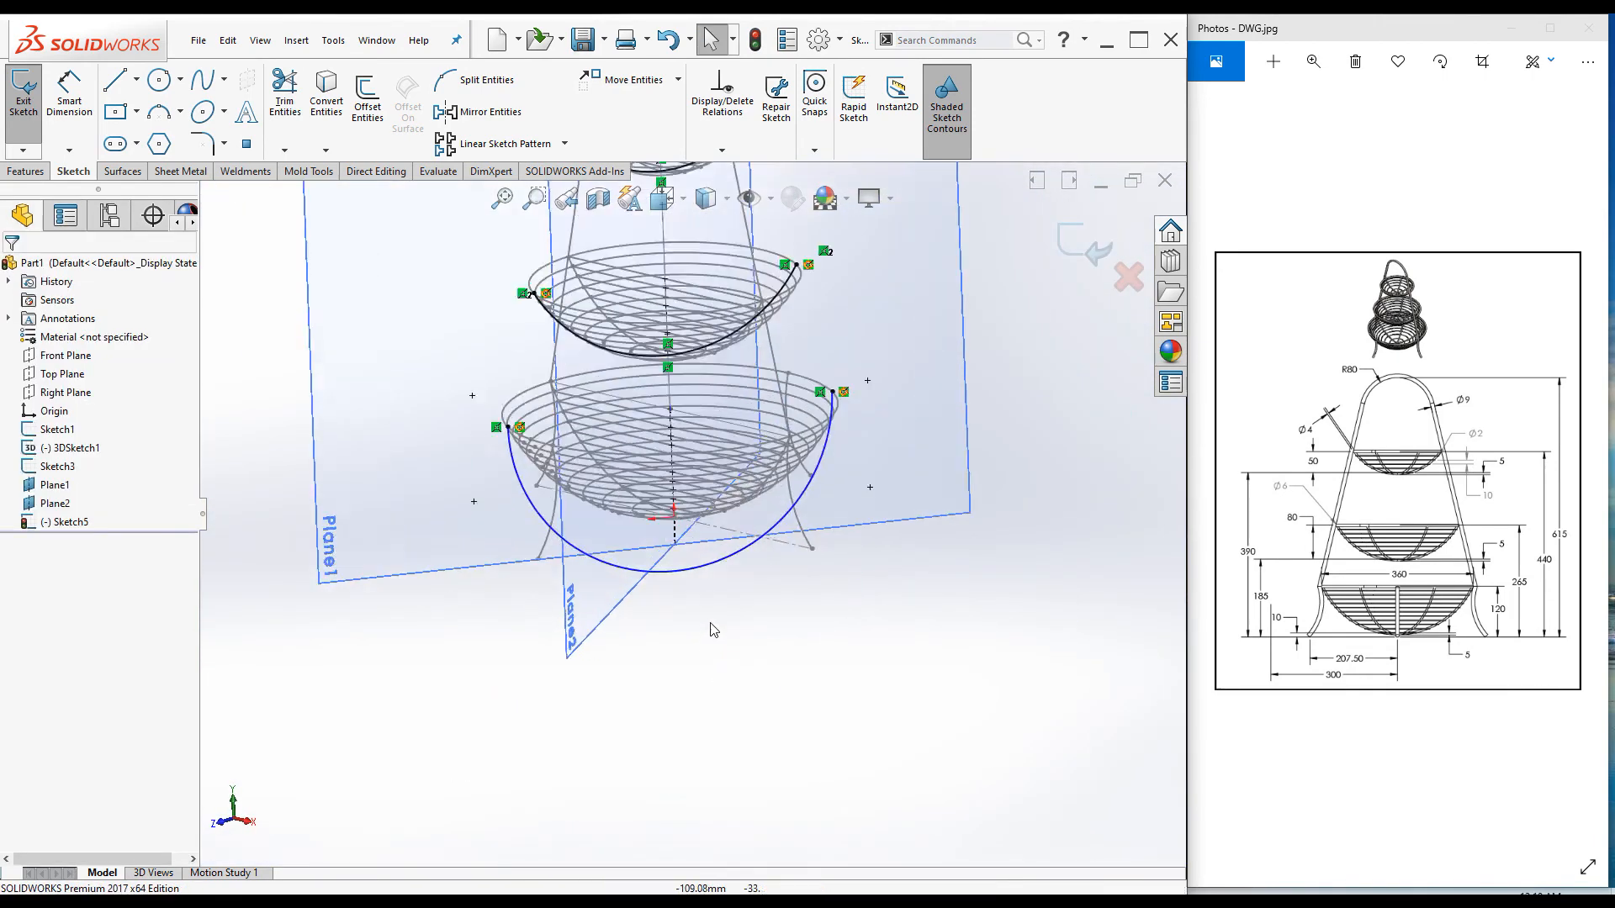
{"action": "left_click", "coordinate": [662, 580]}
{"action": "middle_click_drag", "start_coordinate": [668, 567], "coordinate": [618, 475]}
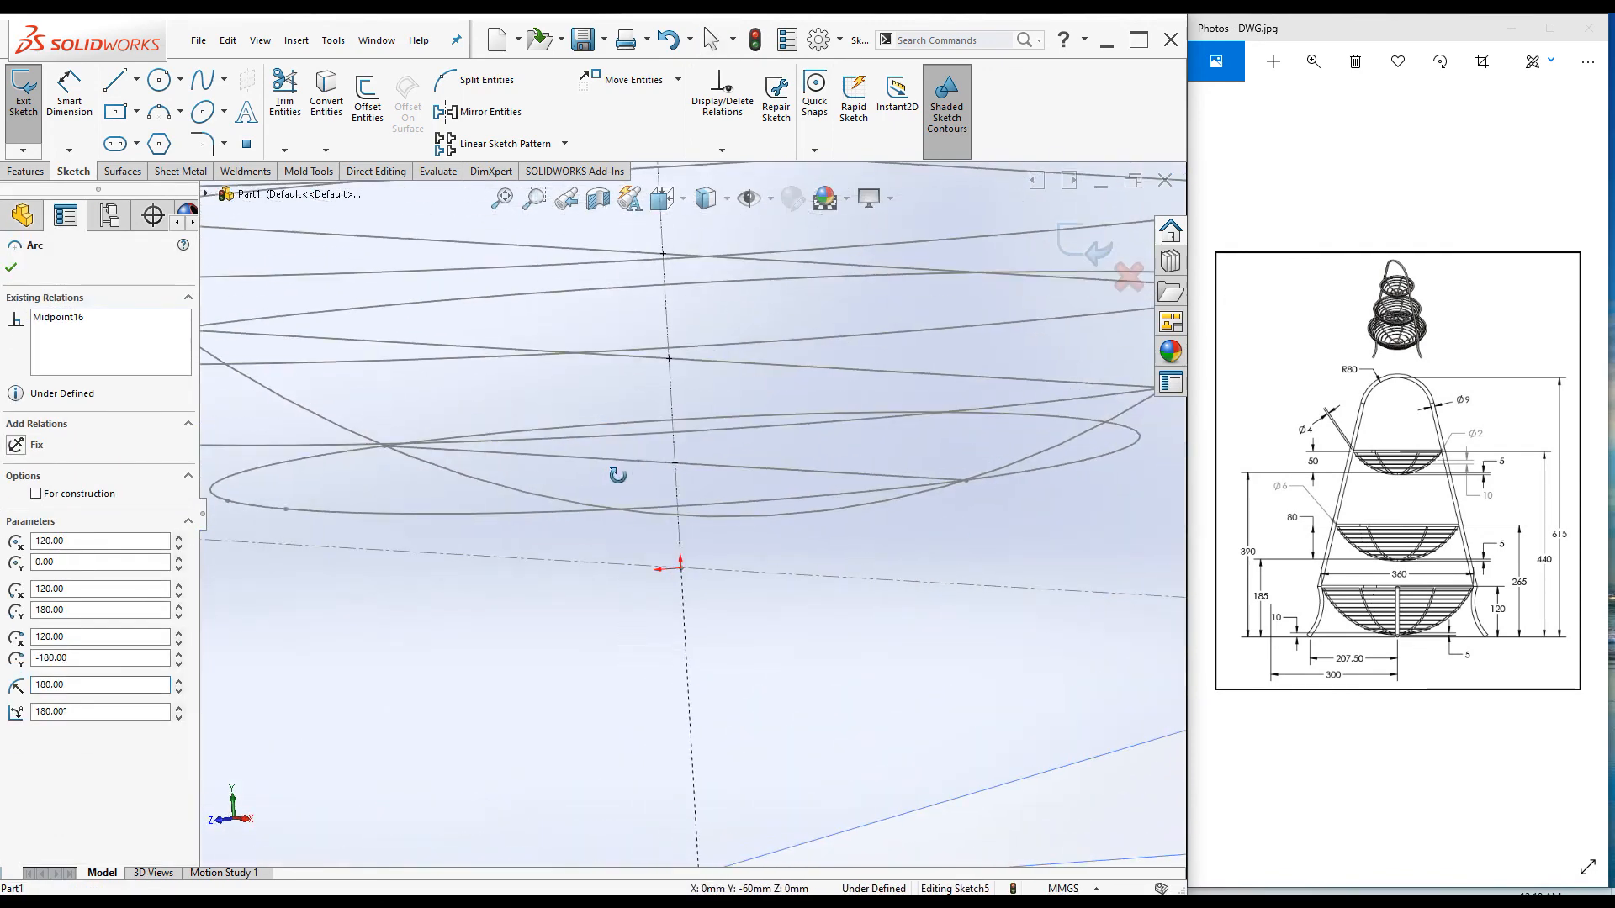
{"action": "left_click", "coordinate": [679, 516], "text": "ctrl"}
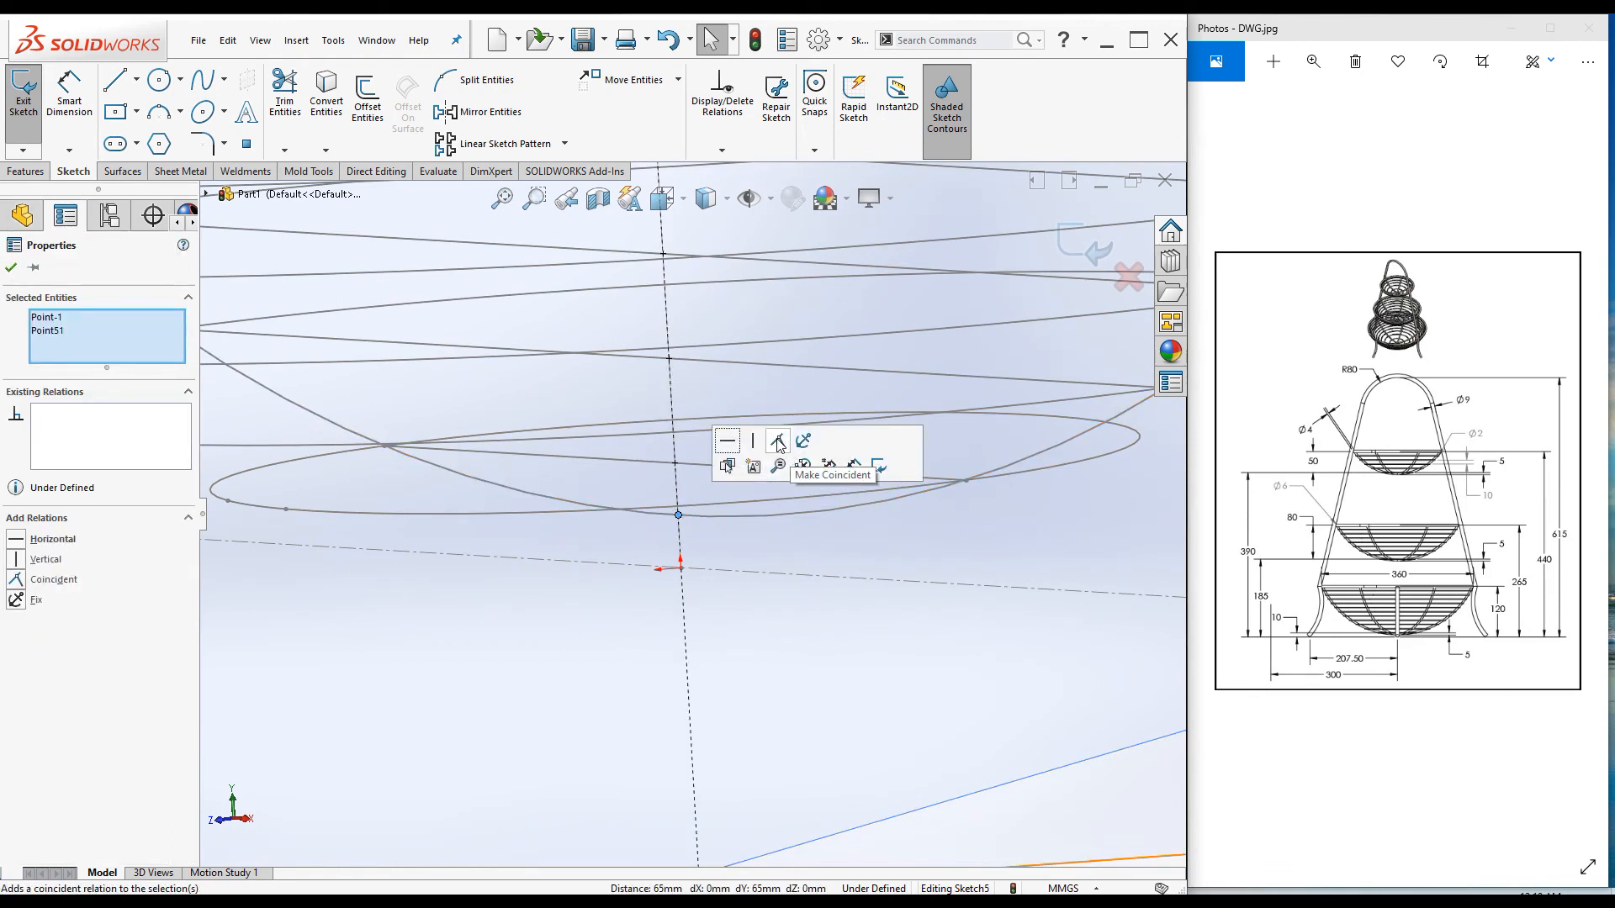
{"action": "left_click", "coordinate": [778, 441]}
{"action": "mouse_move", "coordinate": [811, 631]}
{"action": "middle_mouse_down"}
{"action": "mouse_move", "coordinate": [879, 768]}
{"action": "mouse_move", "coordinate": [799, 707]}
{"action": "mouse_move", "coordinate": [858, 667]}
{"action": "mouse_move", "coordinate": [864, 718]}
{"action": "mouse_move", "coordinate": [875, 631]}
{"action": "mouse_move", "coordinate": [875, 685]}
{"action": "mouse_move", "coordinate": [779, 679]}
{"action": "mouse_move", "coordinate": [825, 667]}
{"action": "mouse_move", "coordinate": [883, 707]}
{"action": "mouse_move", "coordinate": [886, 642]}
{"action": "mouse_move", "coordinate": [822, 634]}
{"action": "mouse_move", "coordinate": [886, 663]}
{"action": "mouse_move", "coordinate": [832, 628]}
{"action": "mouse_move", "coordinate": [768, 685]}
{"action": "mouse_move", "coordinate": [833, 664]}
{"action": "middle_mouse_up"}
{"action": "left_click", "coordinate": [836, 748]}
{"action": "scroll", "coordinate": [832, 750], "scroll_direction": "up", "scroll_amount": 3}
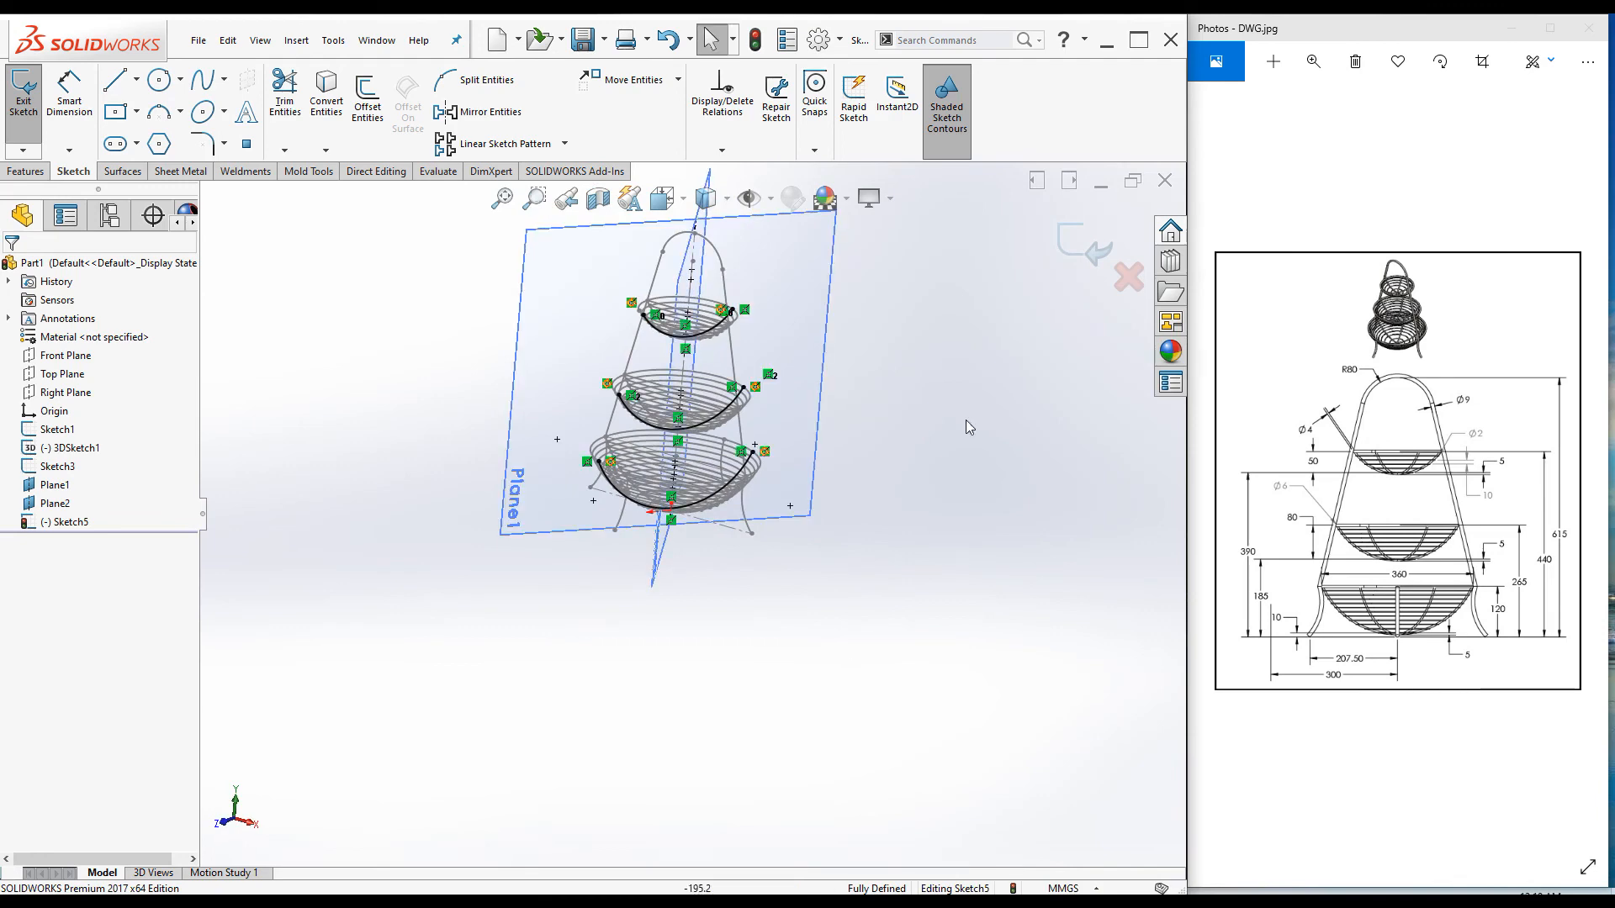
Step: Close the finished rib sketch and start a new sketch on Plane2, viewed normal to the plane
{"action": "left_click", "coordinate": [1074, 251]}
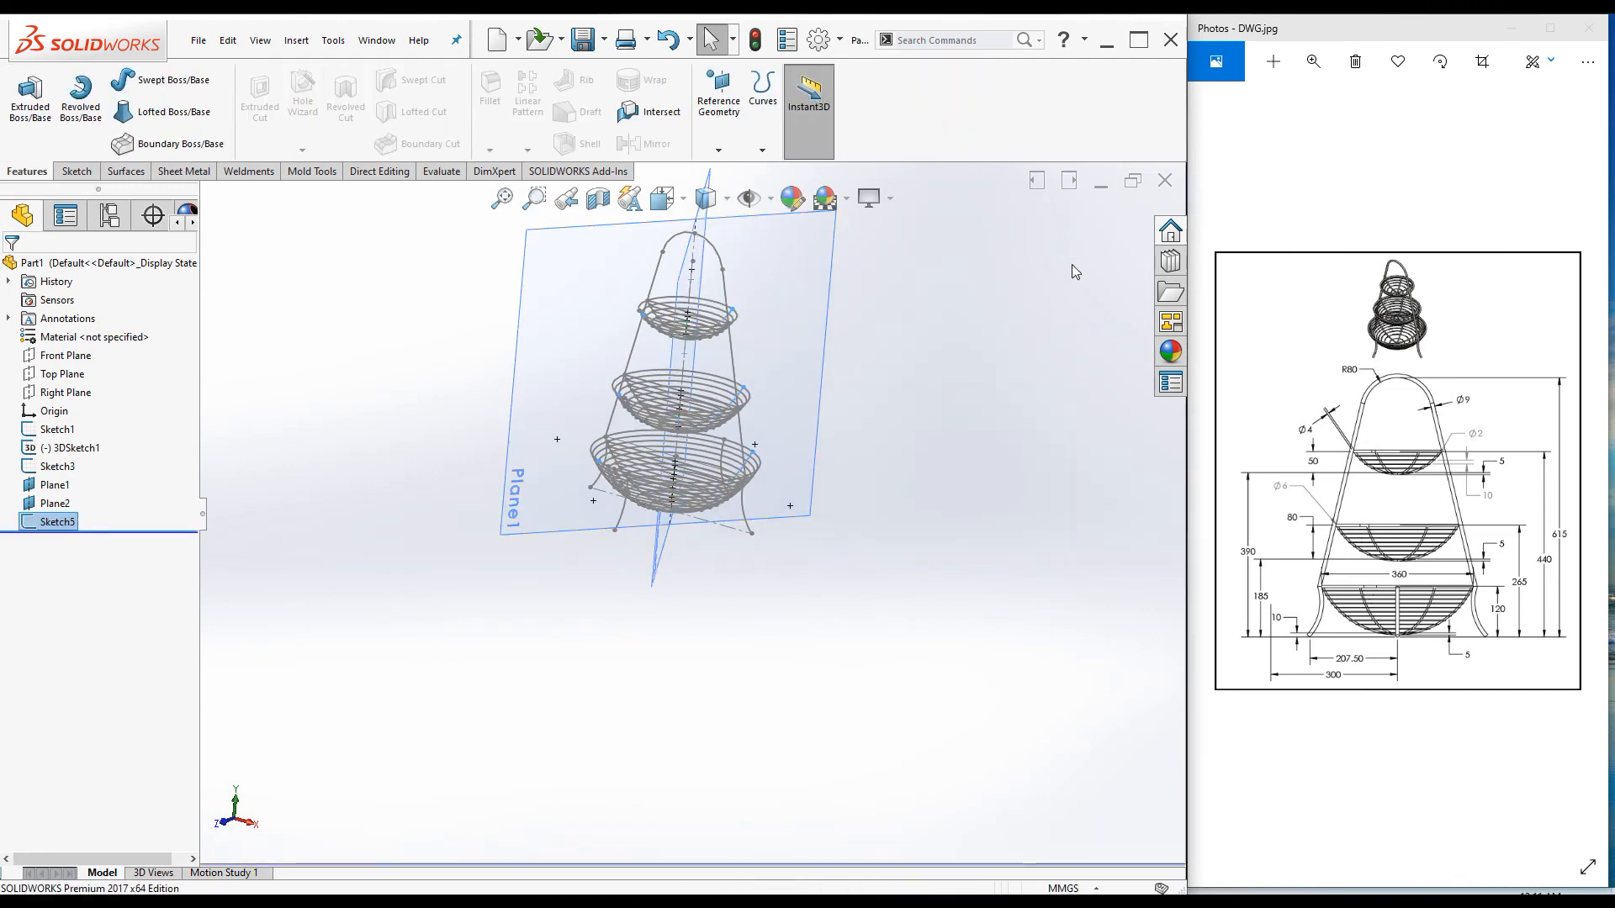
{"action": "key", "text": "ctrl+7"}
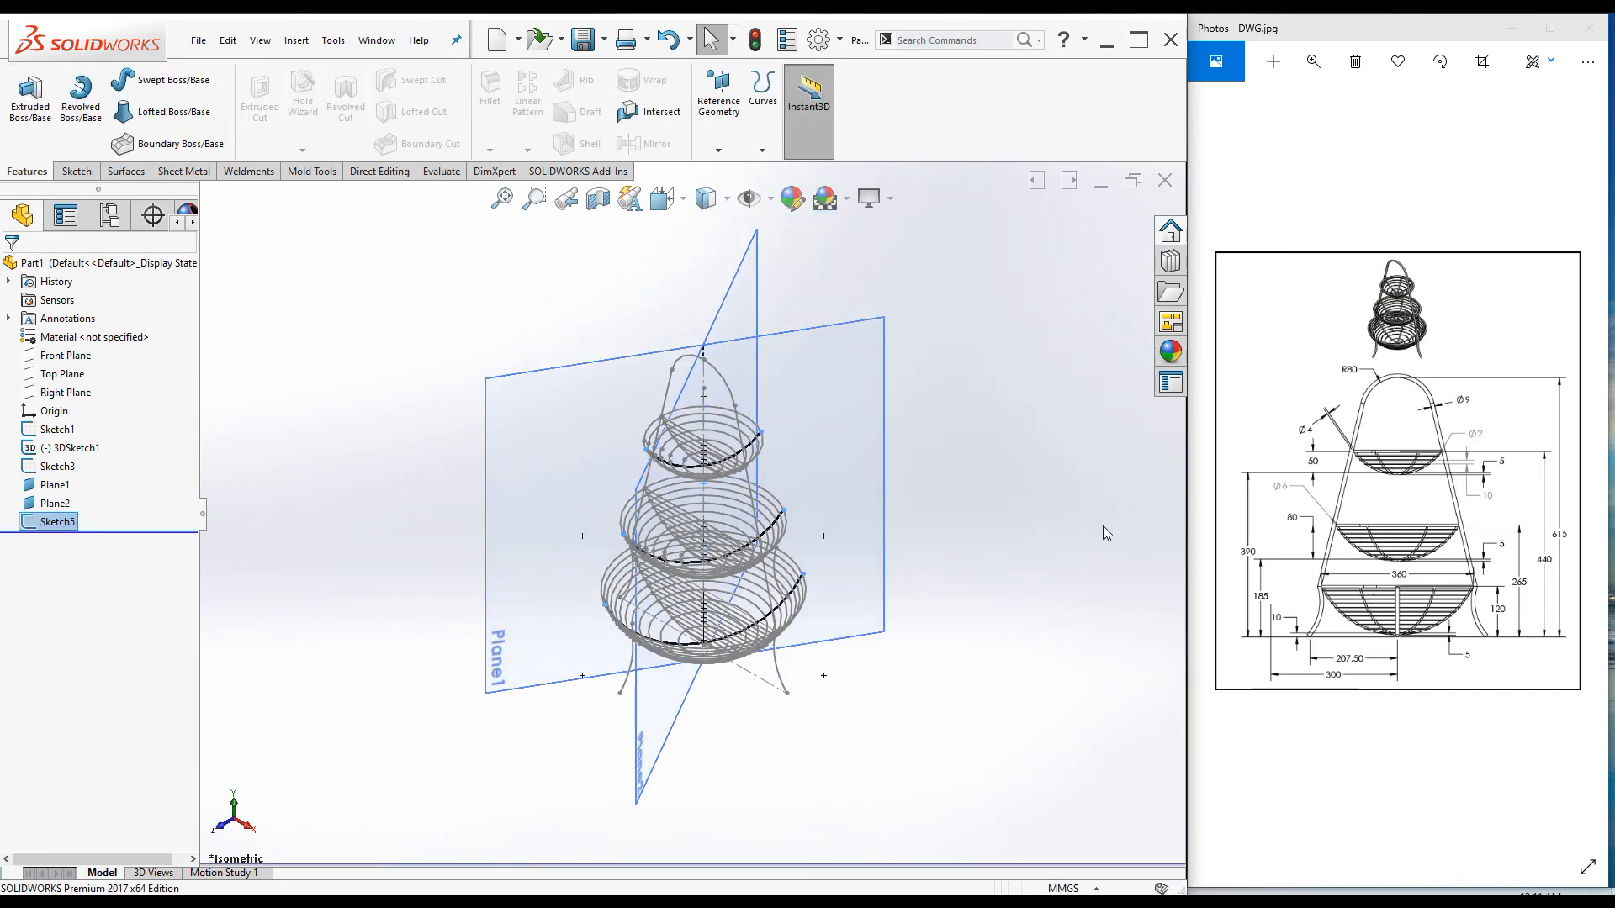
{"action": "left_click", "coordinate": [657, 741]}
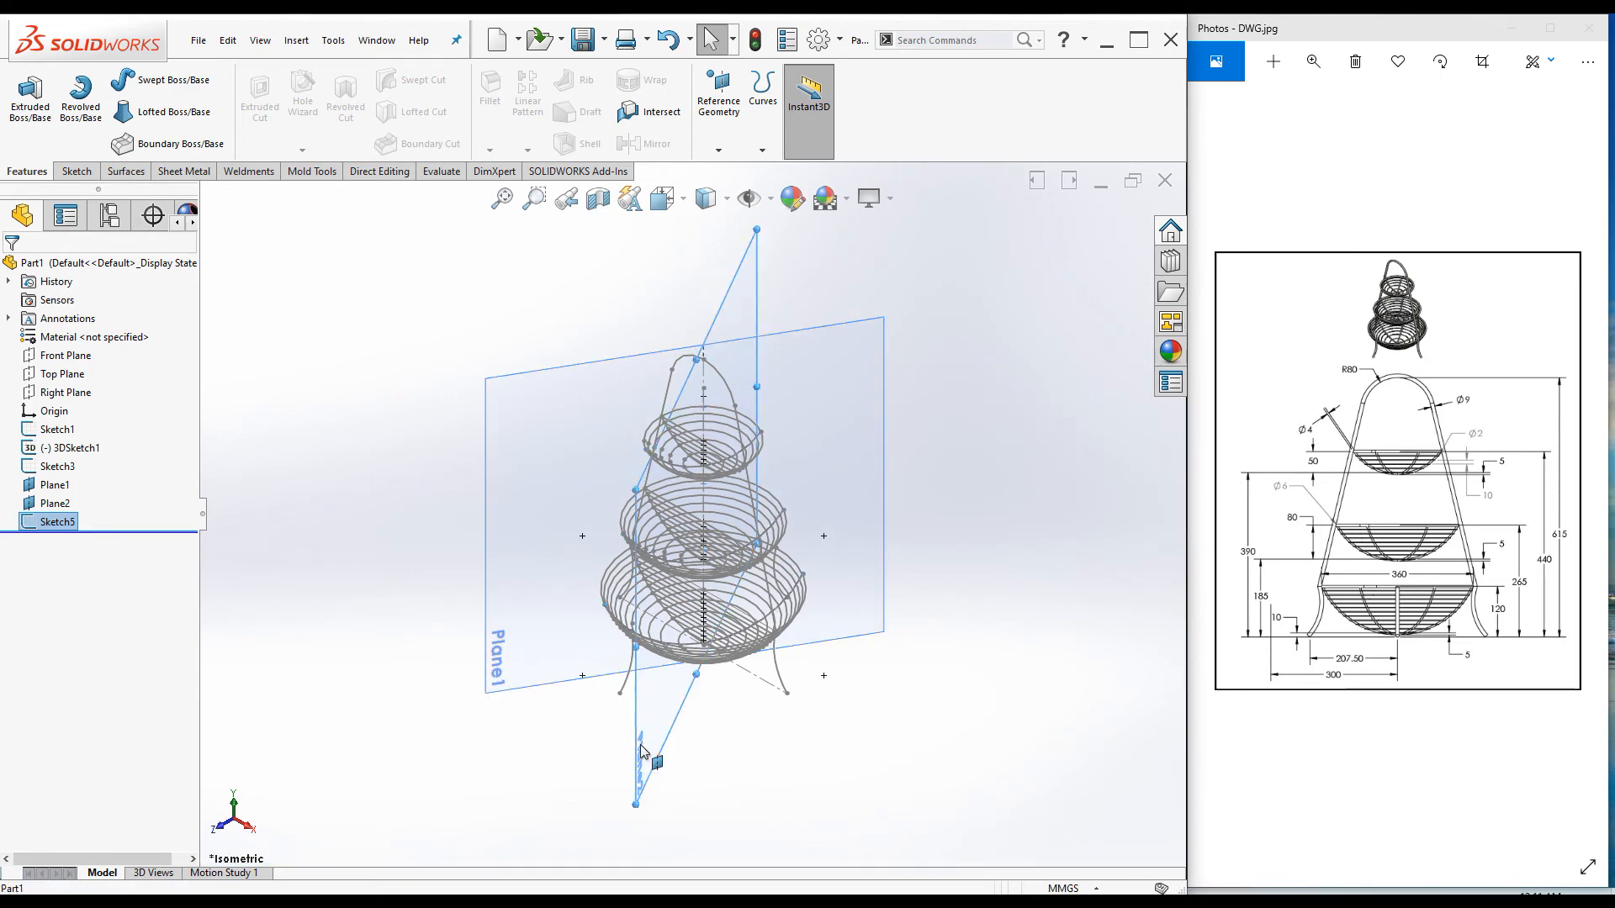
{"action": "left_click", "coordinate": [715, 694]}
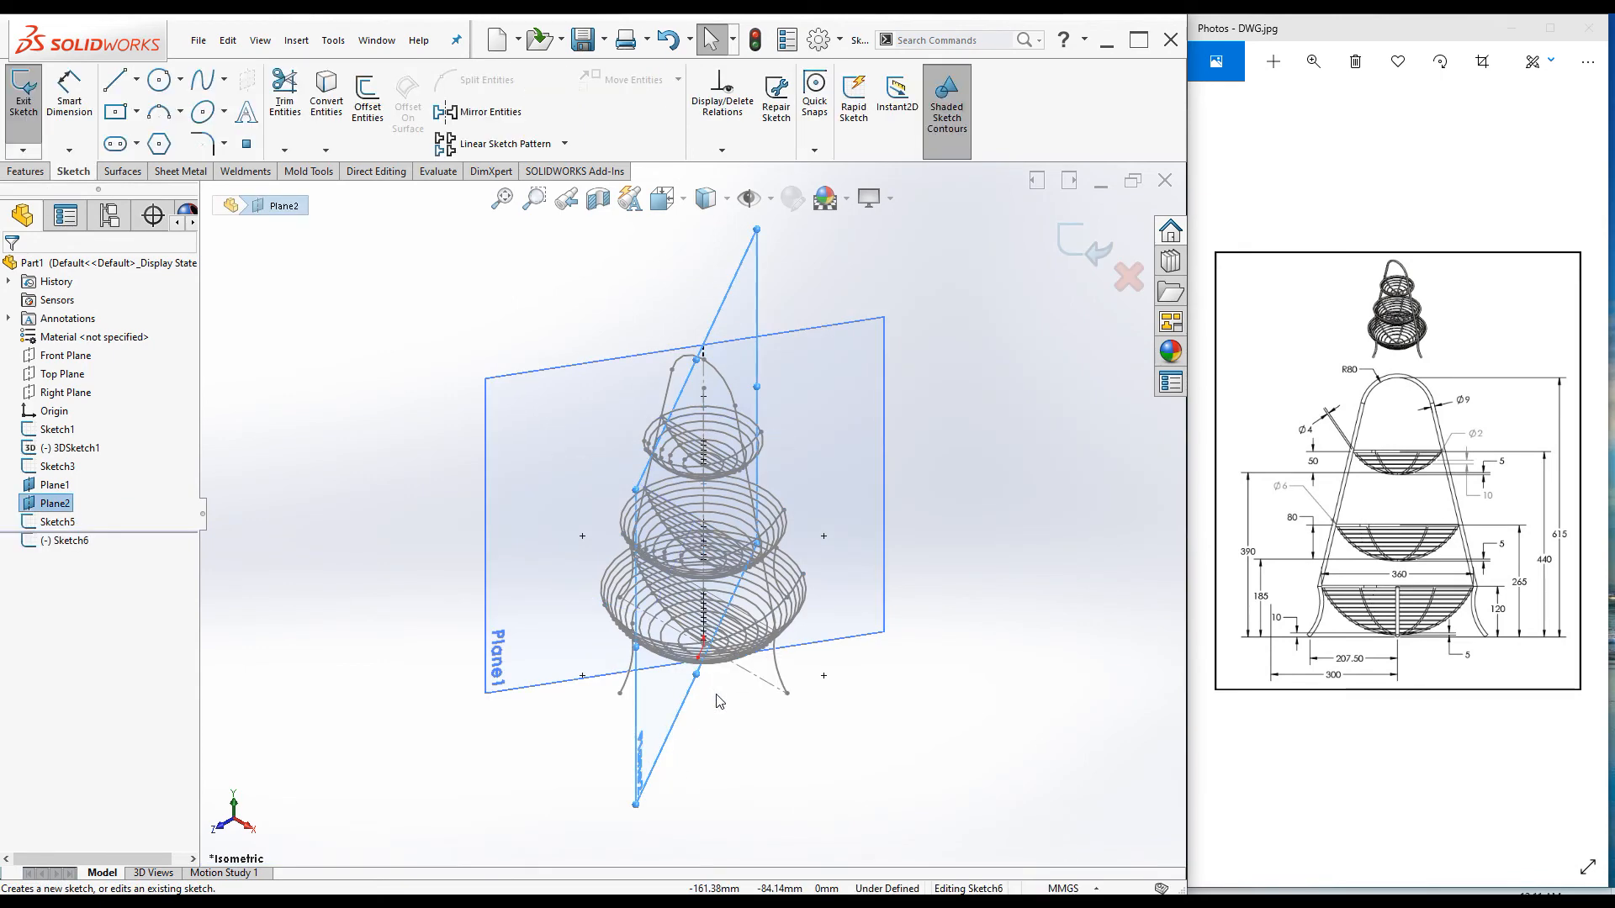
{"action": "key", "text": "ctrl+8"}
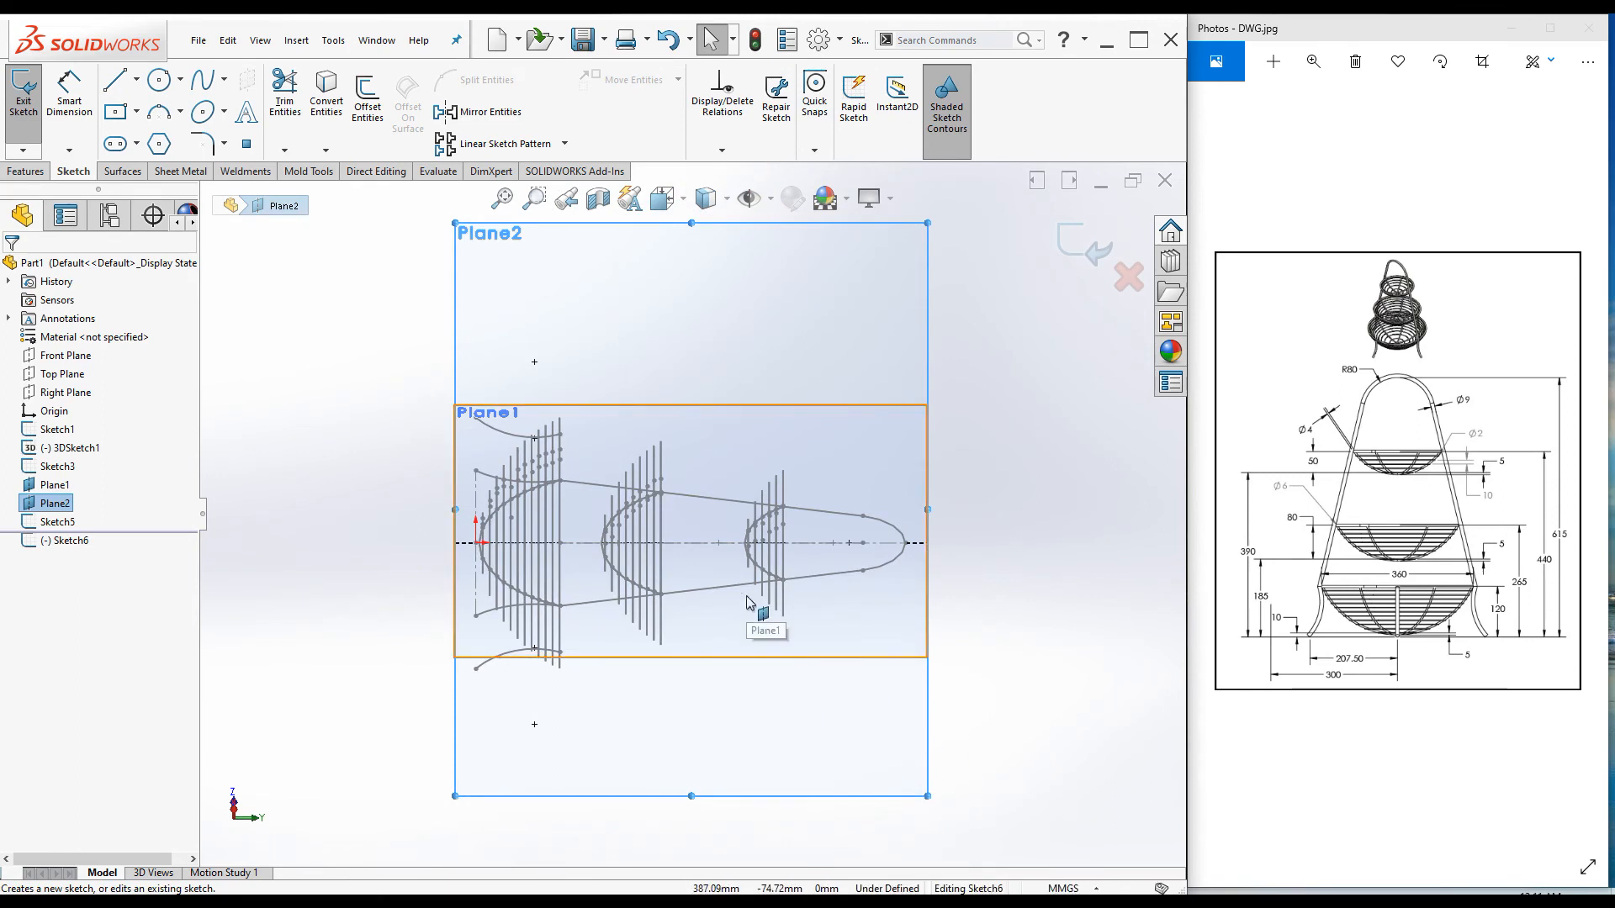
{"action": "scroll", "coordinate": [746, 579], "scroll_direction": "down", "scroll_amount": 3}
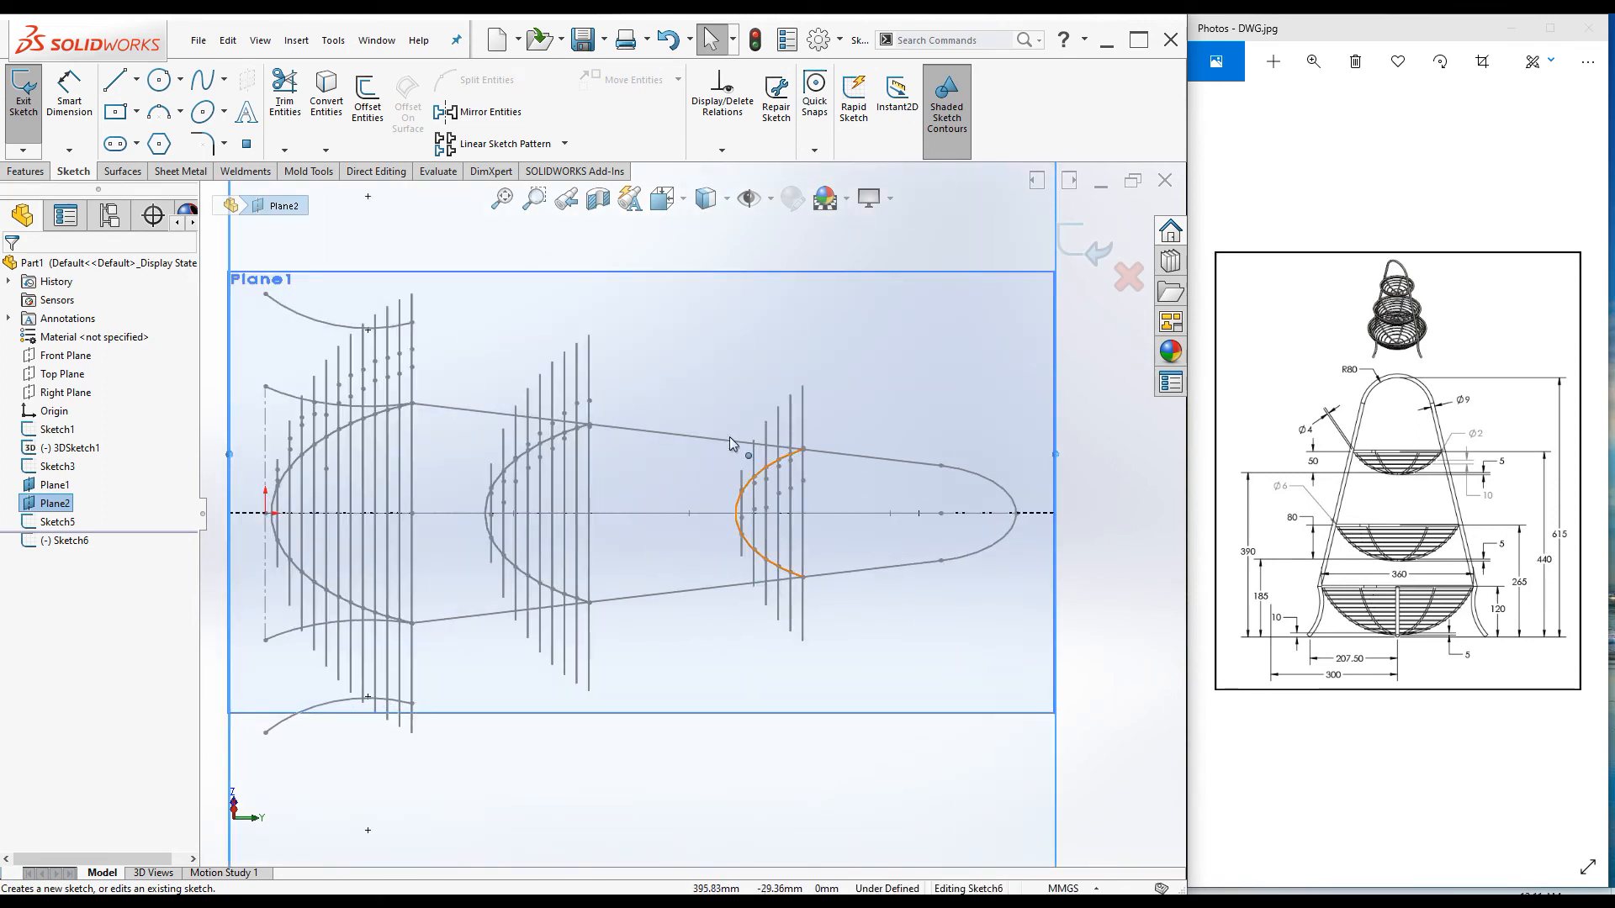
Step: Sketch three-point arcs with ends on the top, middle and bottom basket rim lines, with radii about 83, 117 and 140 mm
{"action": "left_click", "coordinate": [161, 114]}
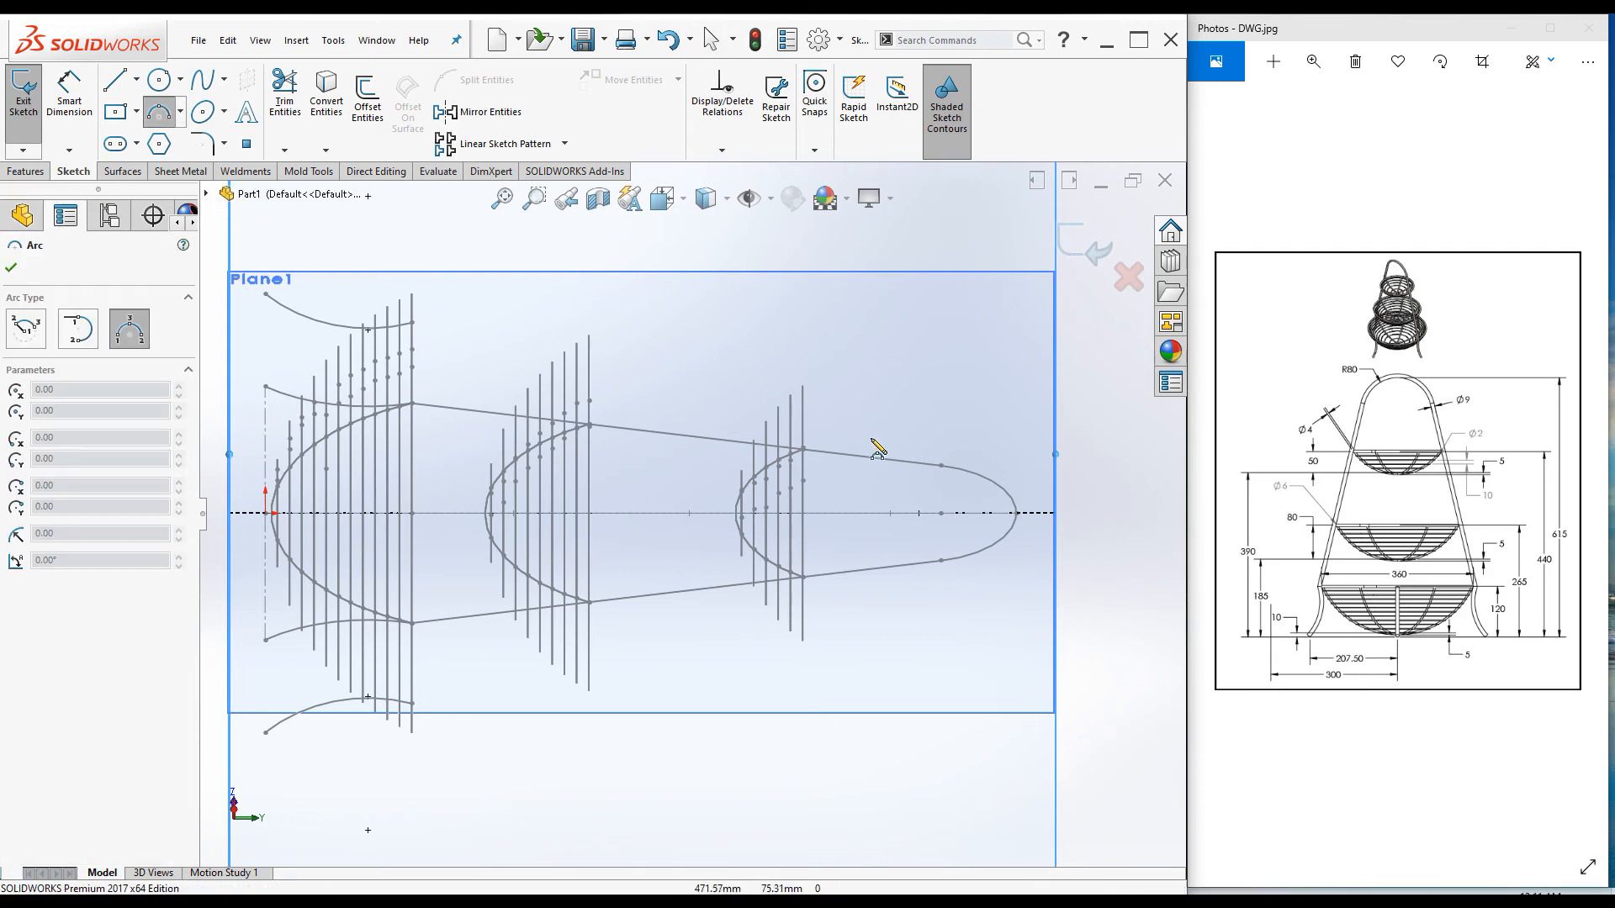
{"action": "left_click", "coordinate": [803, 603]}
{"action": "left_click", "coordinate": [802, 404]}
{"action": "left_click", "coordinate": [723, 553]}
{"action": "left_click", "coordinate": [592, 370]}
{"action": "left_click", "coordinate": [589, 650]}
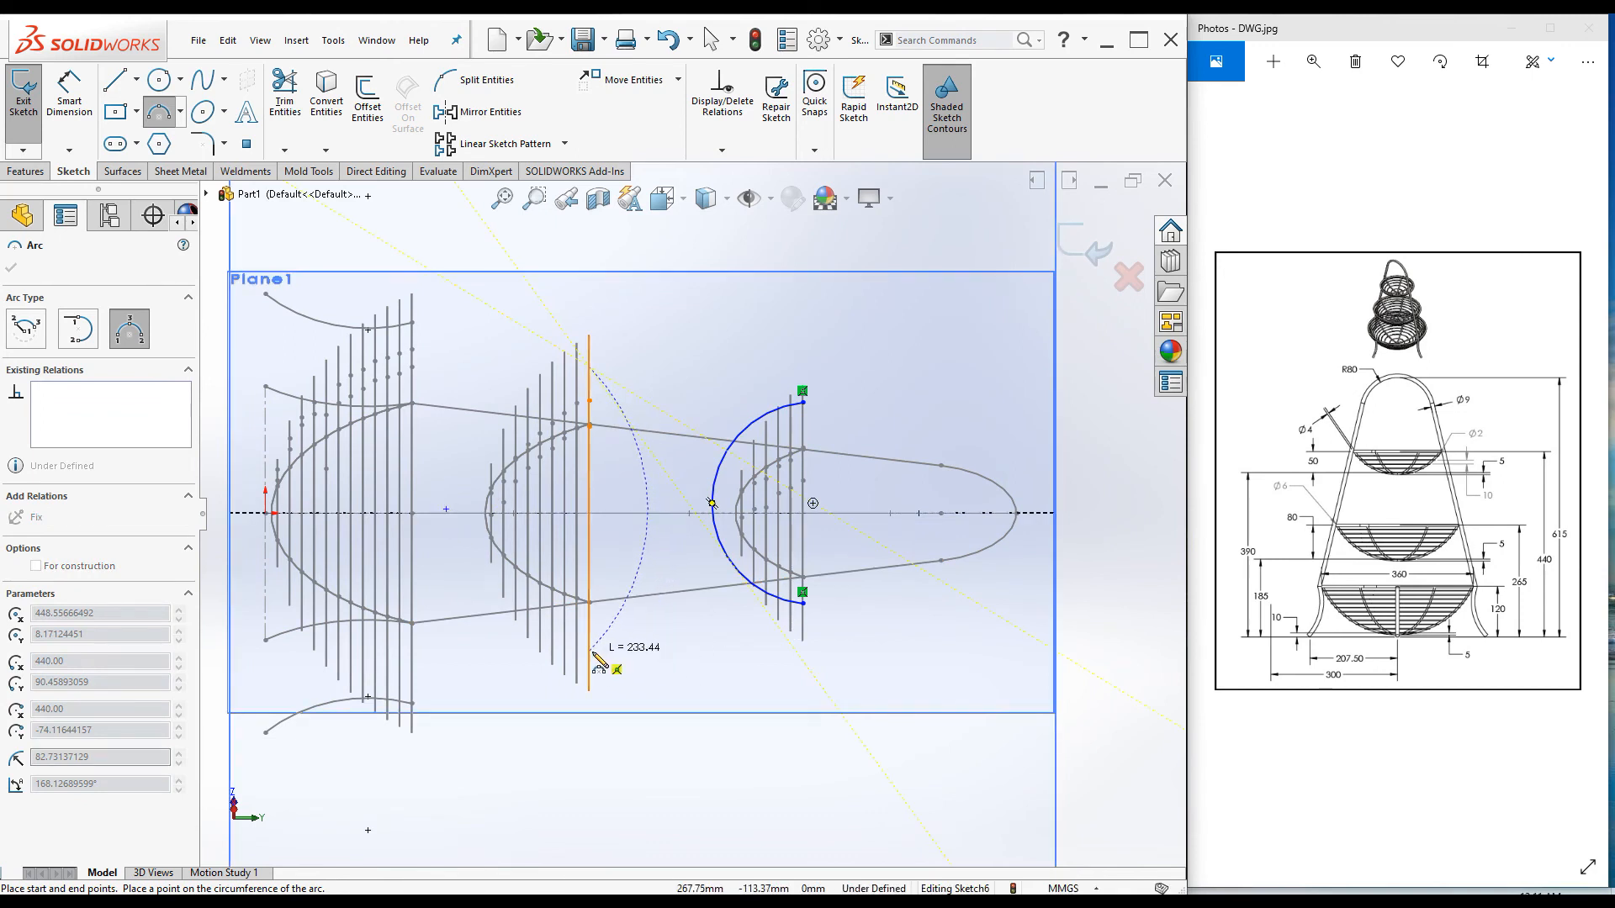
{"action": "left_click", "coordinate": [445, 509]}
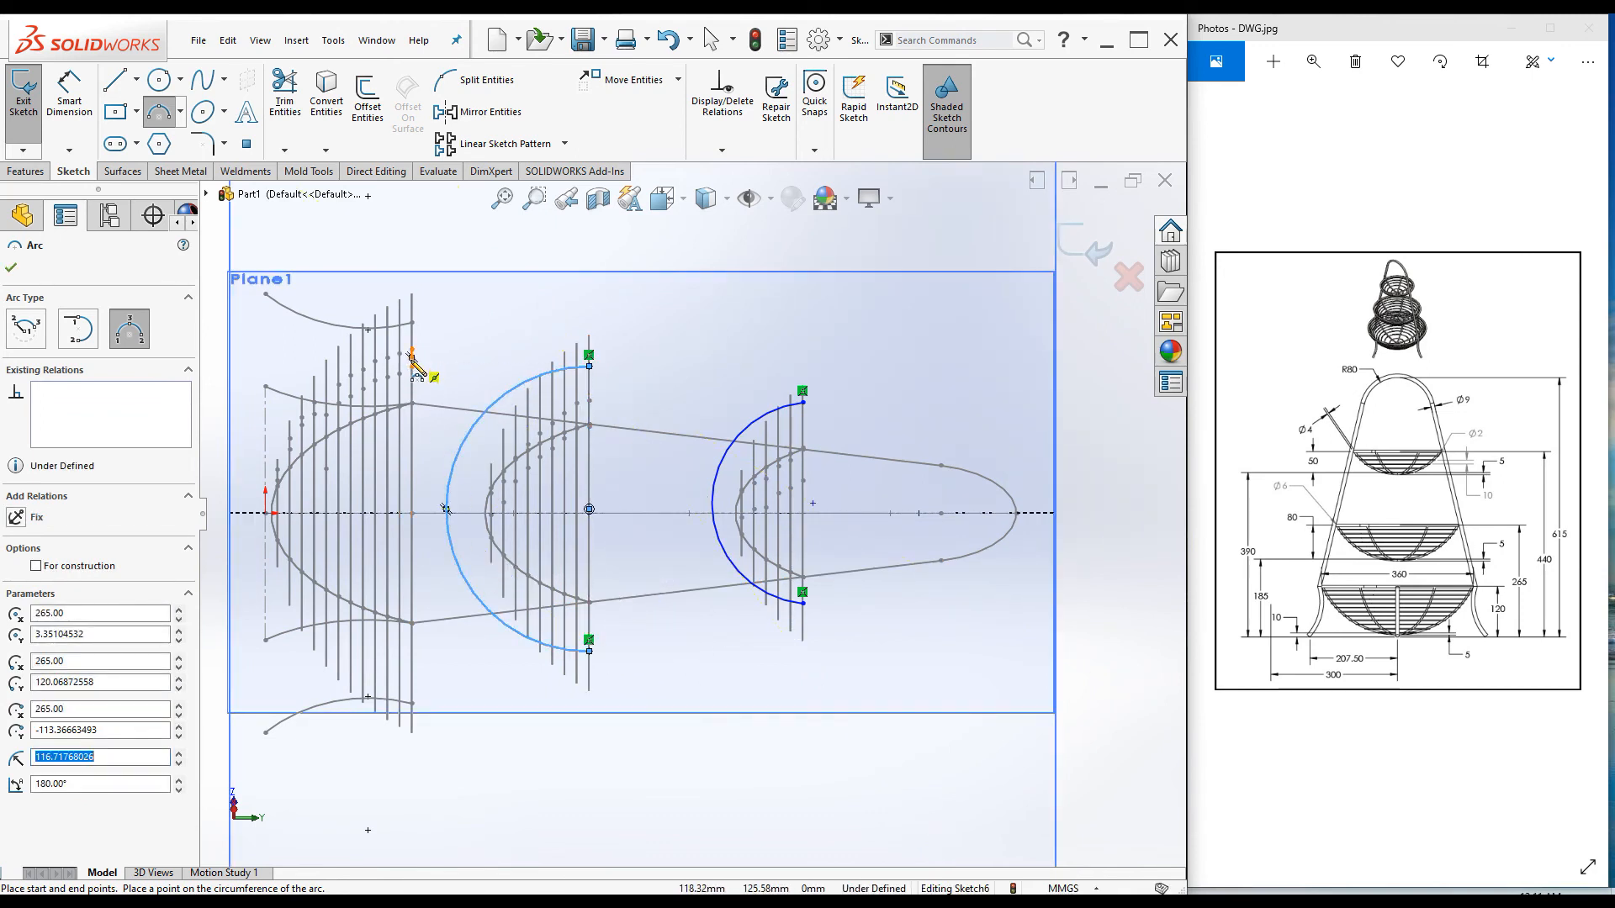
{"action": "left_click", "coordinate": [413, 345]}
{"action": "left_click", "coordinate": [412, 677]}
{"action": "left_click", "coordinate": [277, 608]}
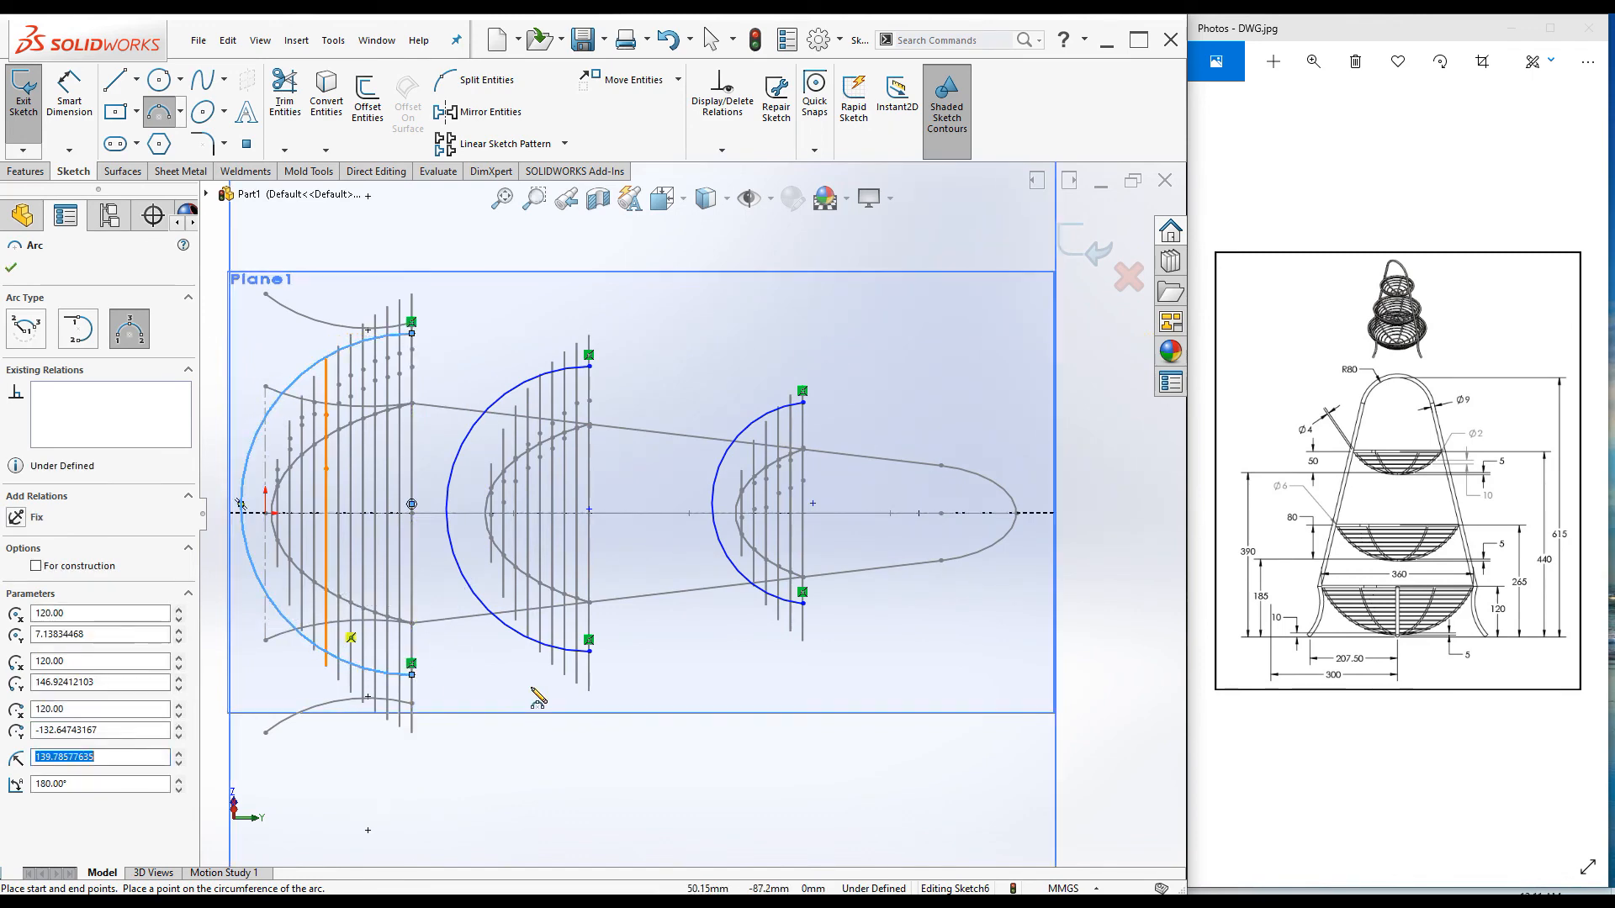
{"action": "key", "text": "z"}
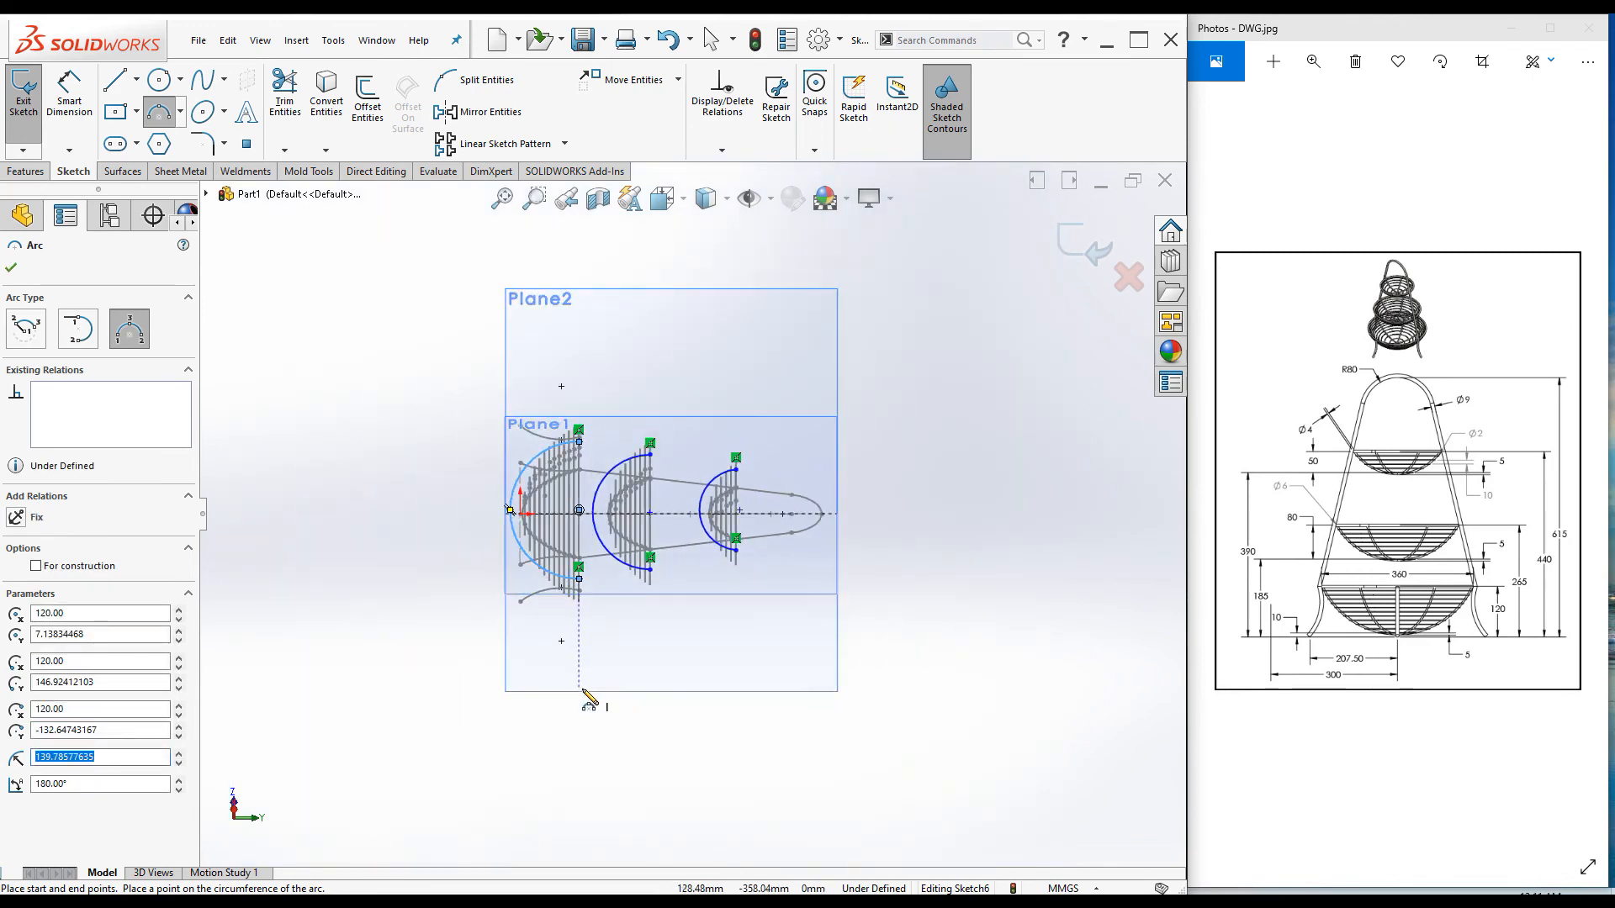
Step: Finish the arc sketching and pierce the top basket arc's back endpoint to that basket's outer rim circle
{"action": "left_click", "coordinate": [11, 268]}
{"action": "key", "text": "ctrl+7"}
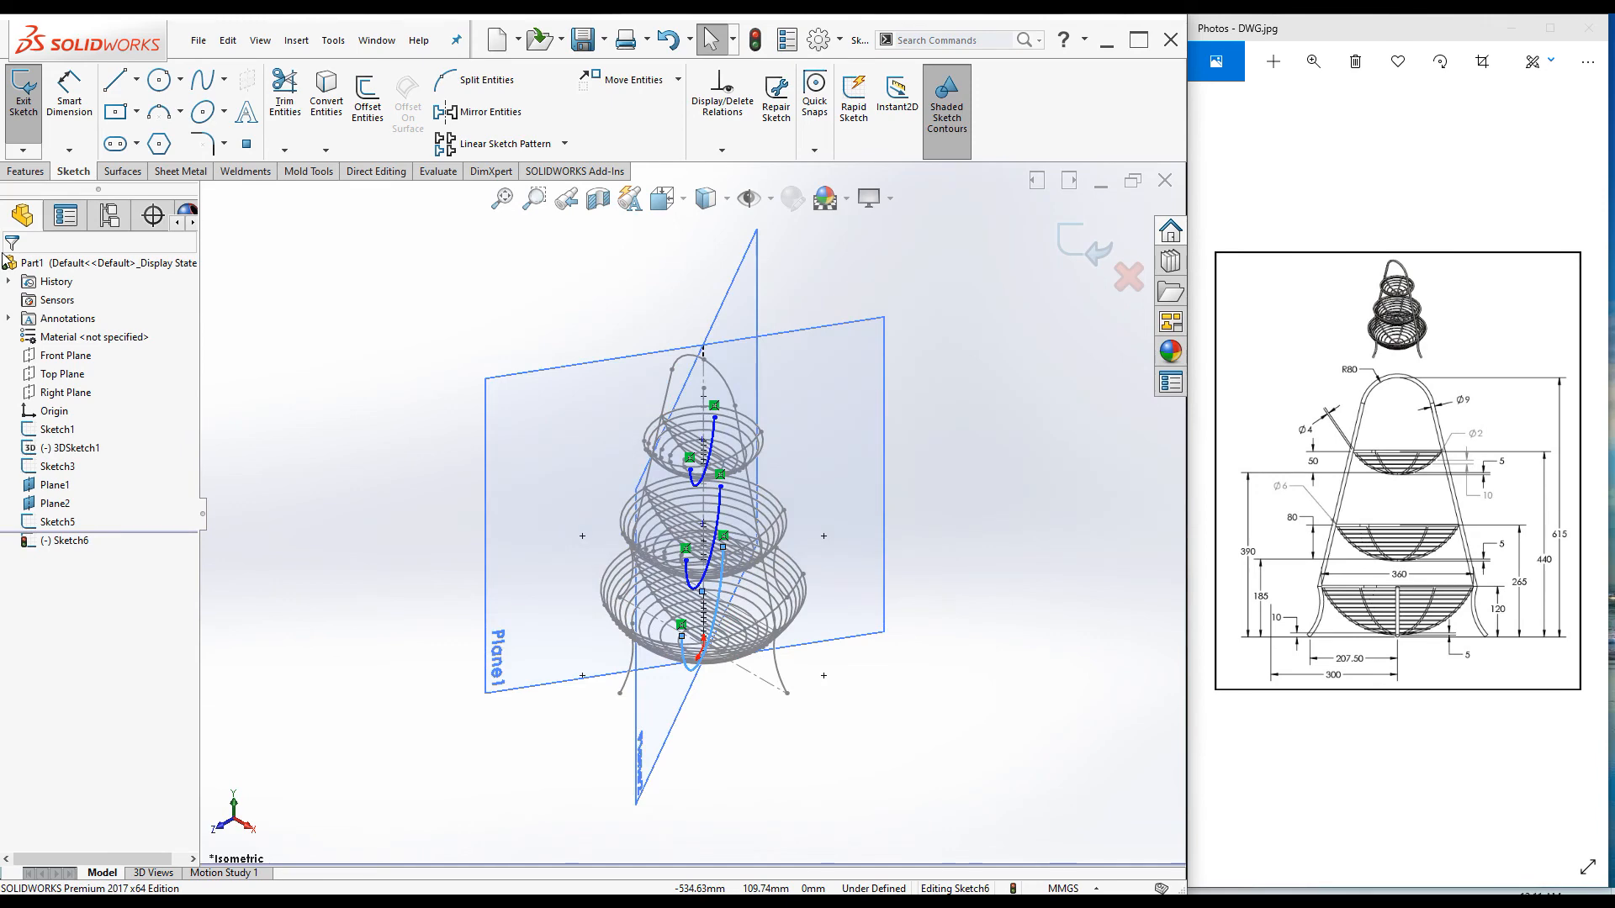
{"action": "scroll", "coordinate": [593, 388], "scroll_direction": "down", "scroll_amount": 10}
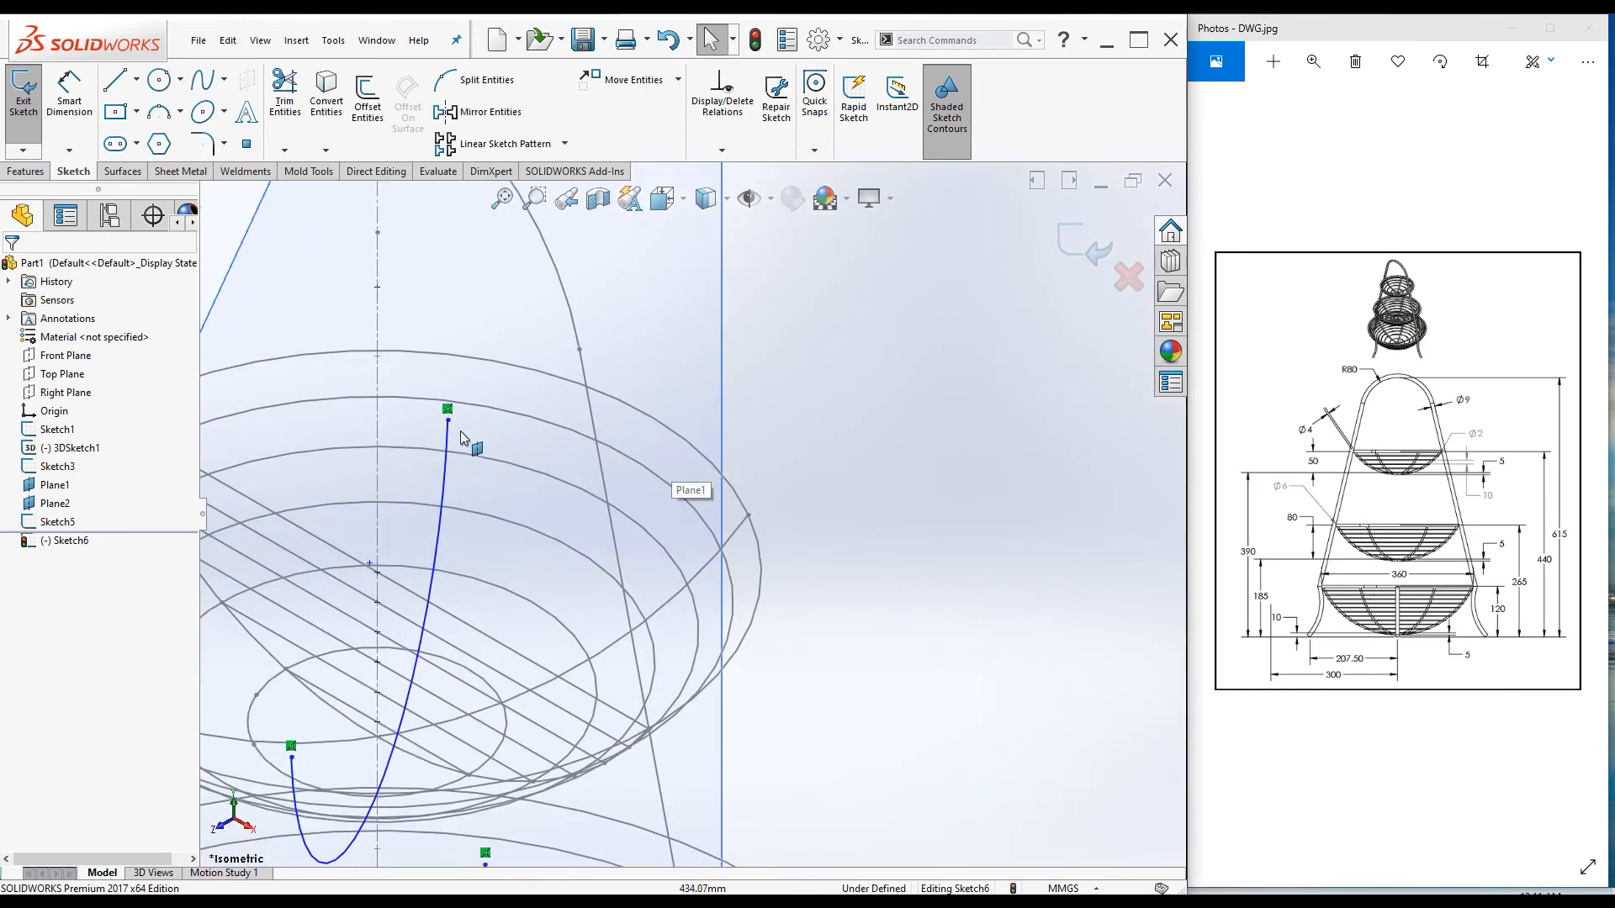
{"action": "left_click", "coordinate": [482, 432]}
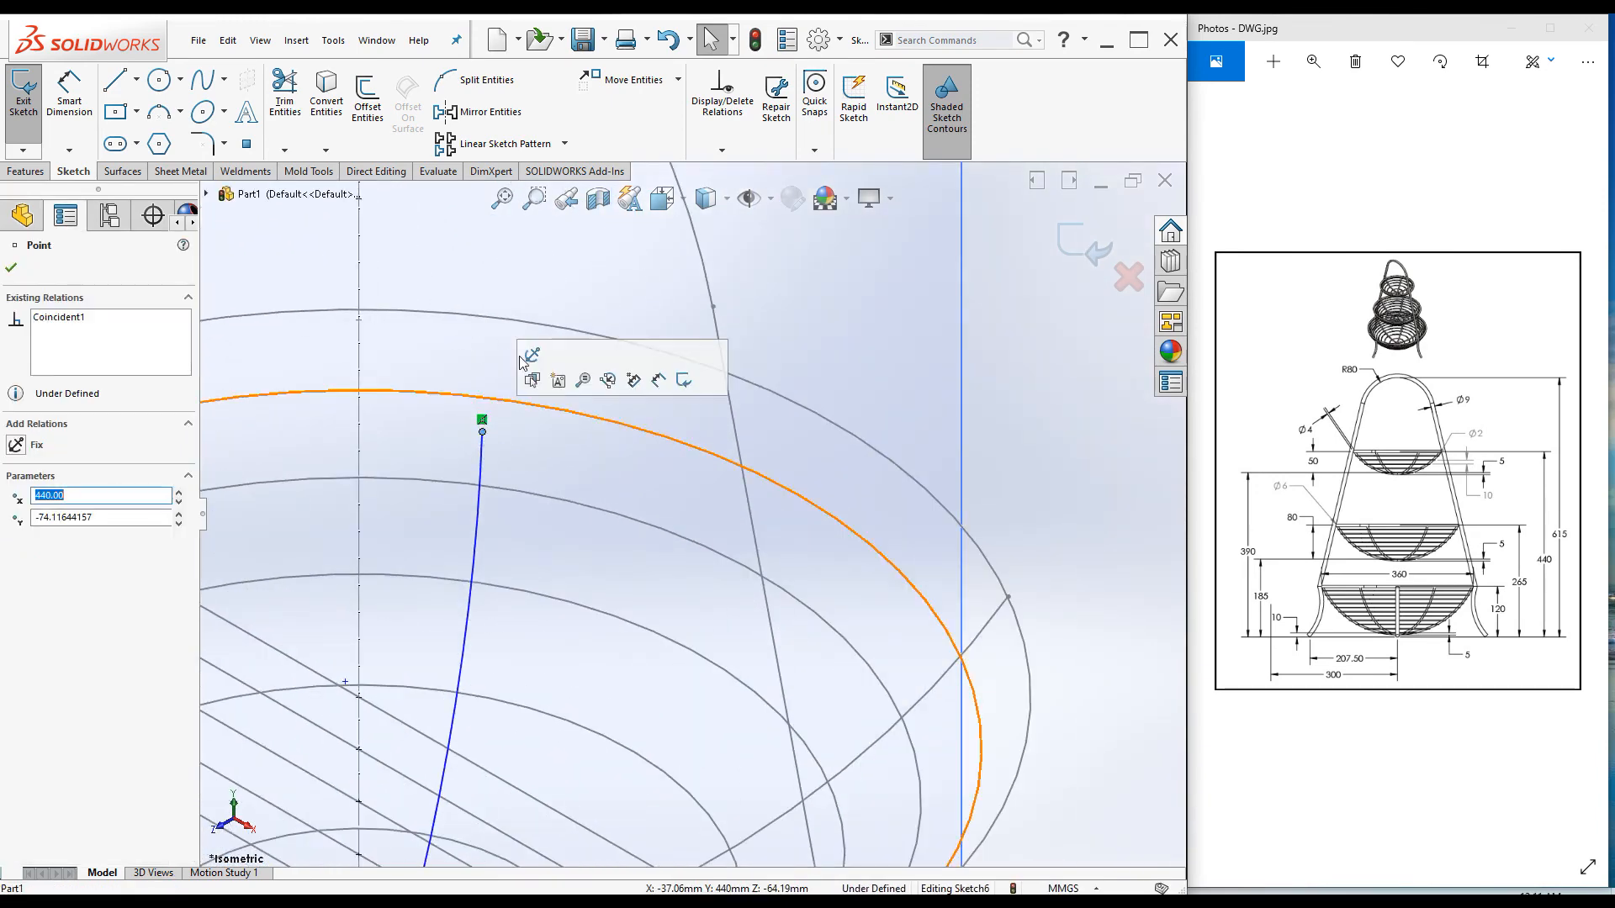
{"action": "left_click", "coordinate": [476, 316], "text": "ctrl"}
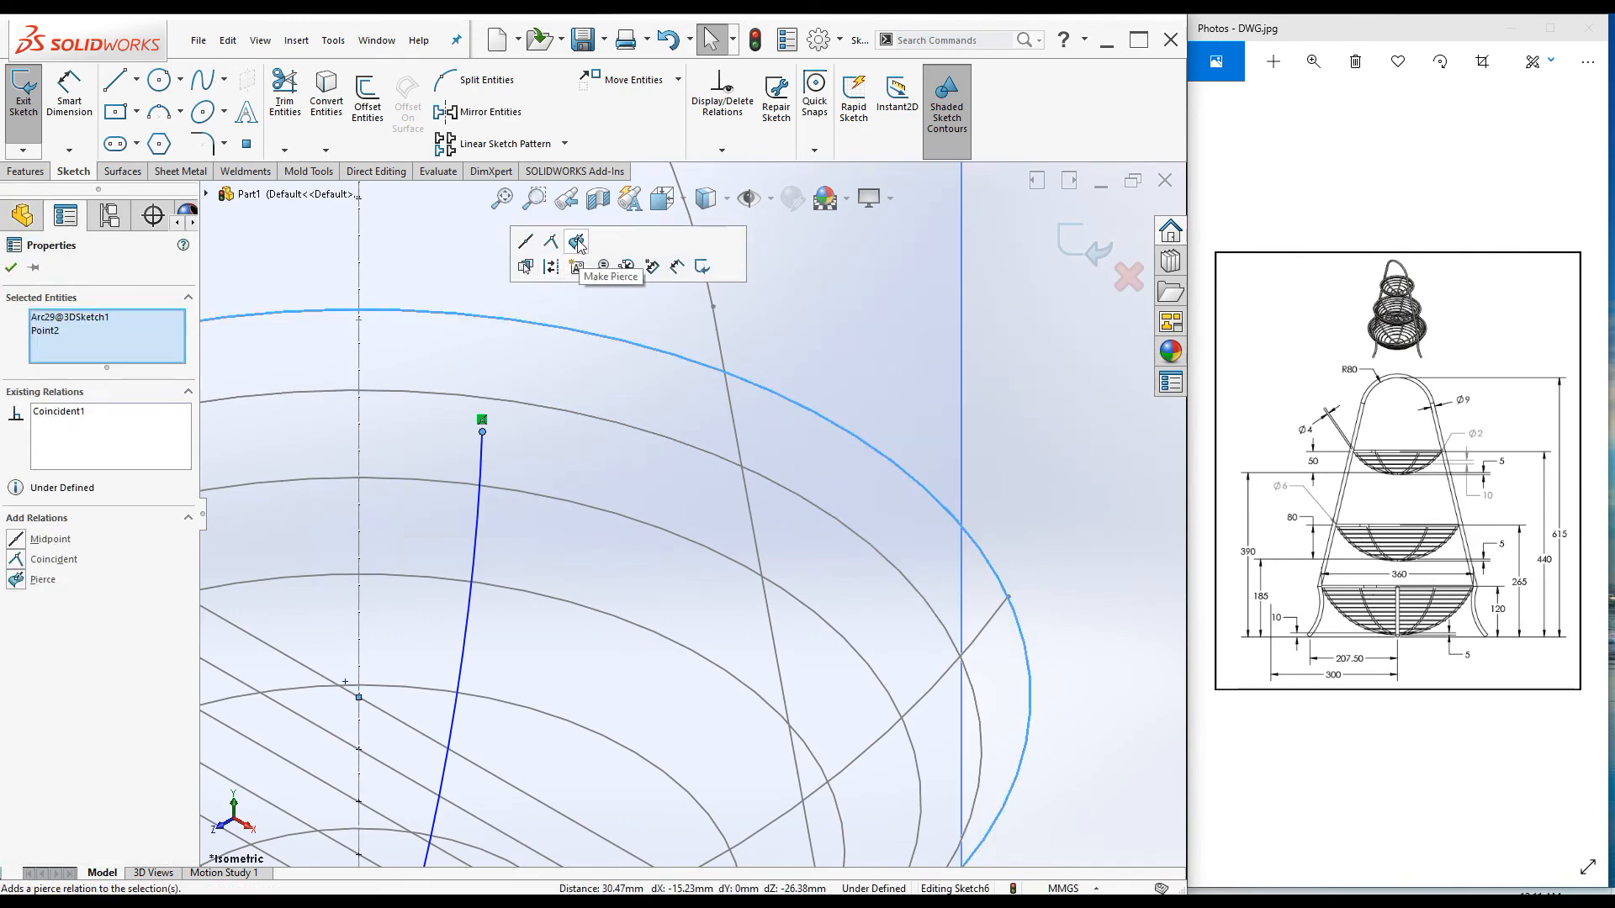
Step: Pierce the top basket arc's front endpoint to the same outer rim circle
{"action": "scroll", "coordinate": [663, 339], "scroll_direction": "up", "scroll_amount": 7}
{"action": "scroll", "coordinate": [532, 690], "scroll_direction": "down", "scroll_amount": 6}
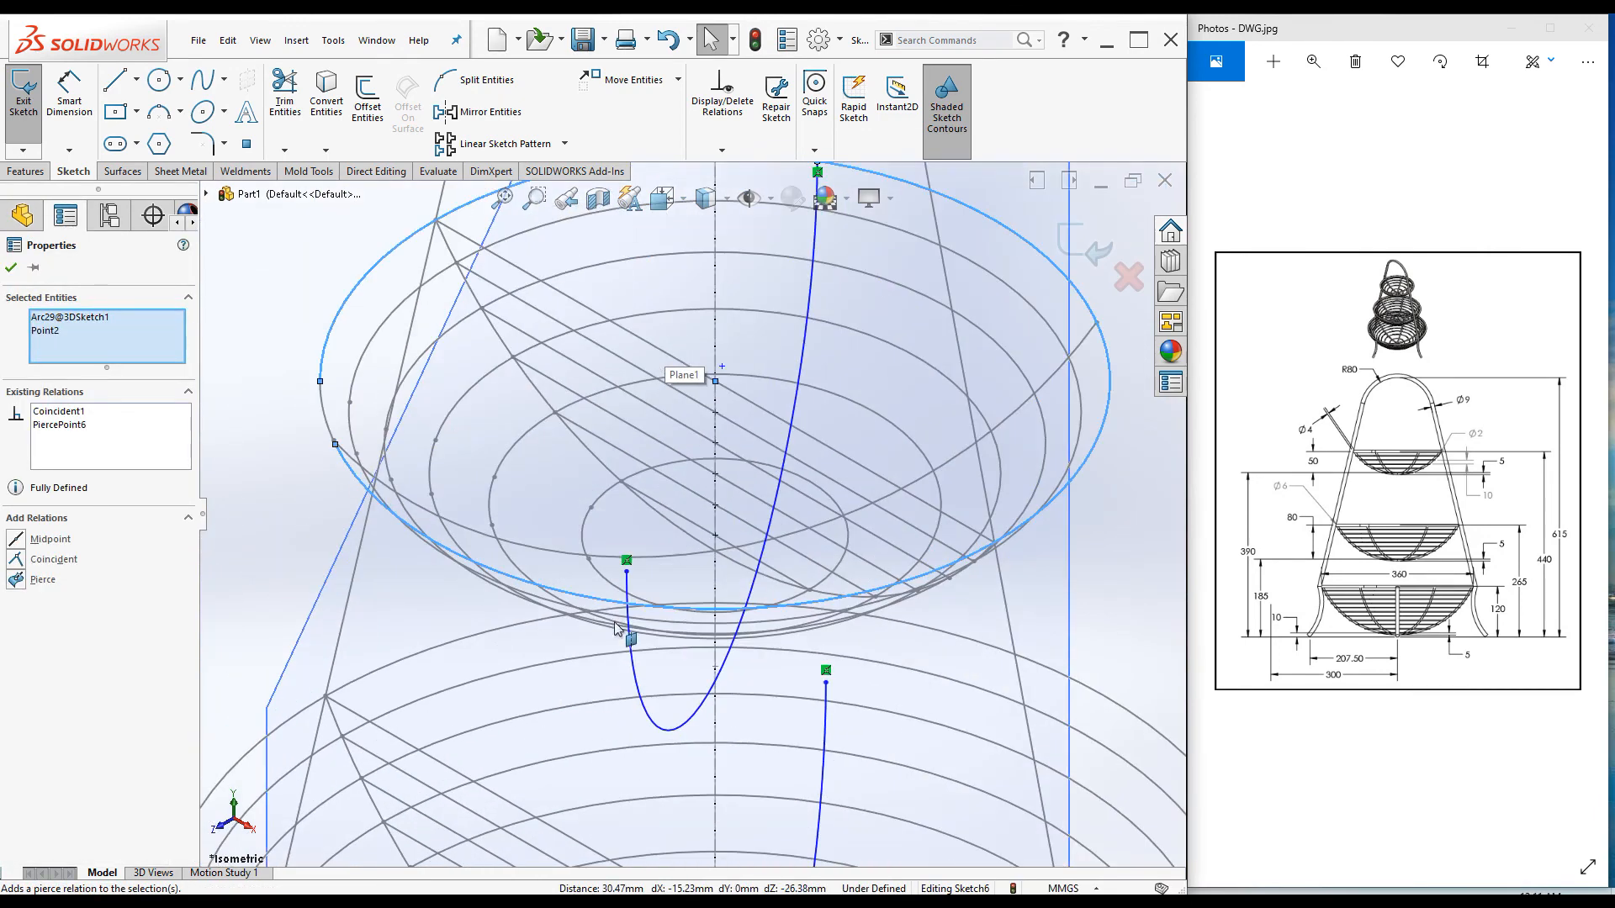
{"action": "scroll", "coordinate": [639, 585], "scroll_direction": "down", "scroll_amount": 2}
{"action": "left_click", "coordinate": [658, 551]}
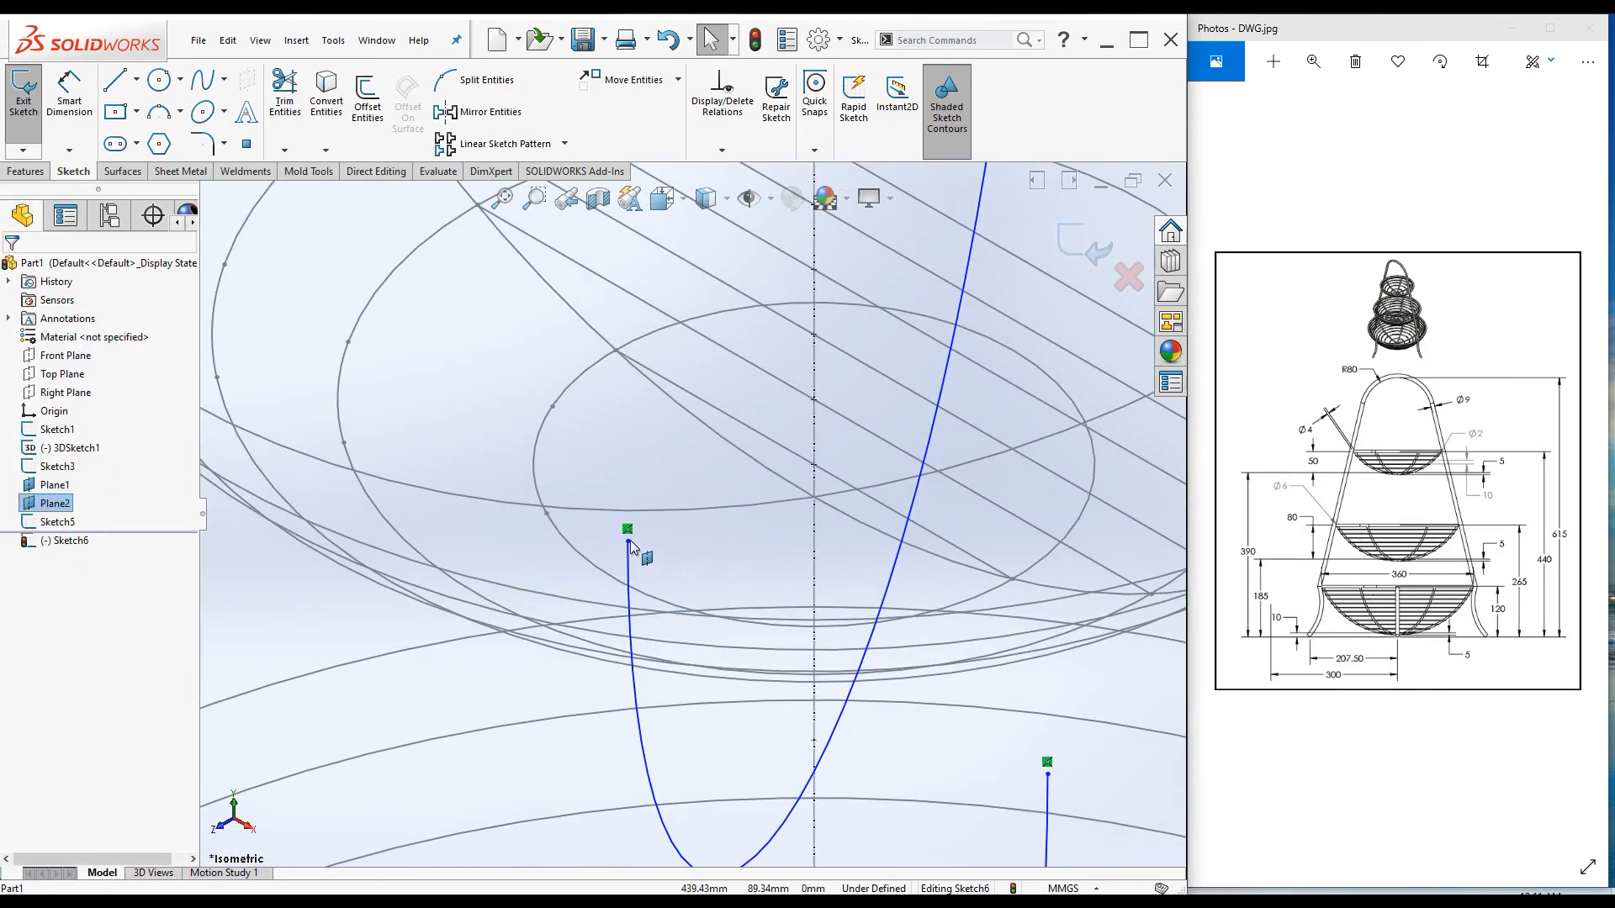
{"action": "left_click", "coordinate": [628, 542]}
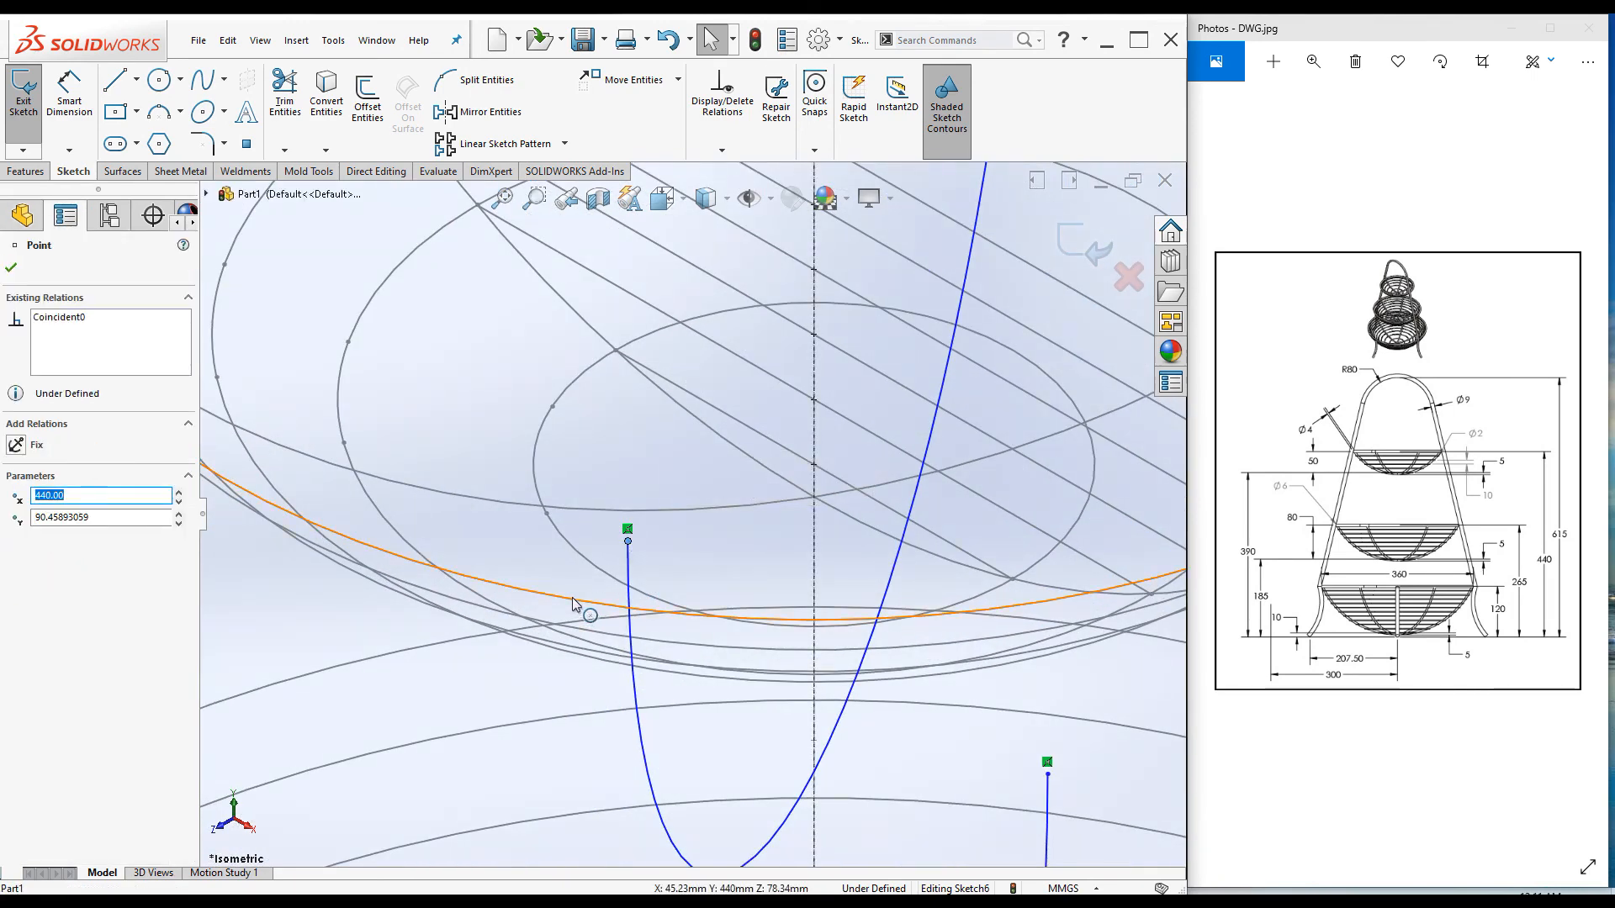
{"action": "left_click", "coordinate": [575, 604], "text": "ctrl"}
{"action": "scroll", "coordinate": [589, 609], "scroll_direction": "up", "scroll_amount": 3}
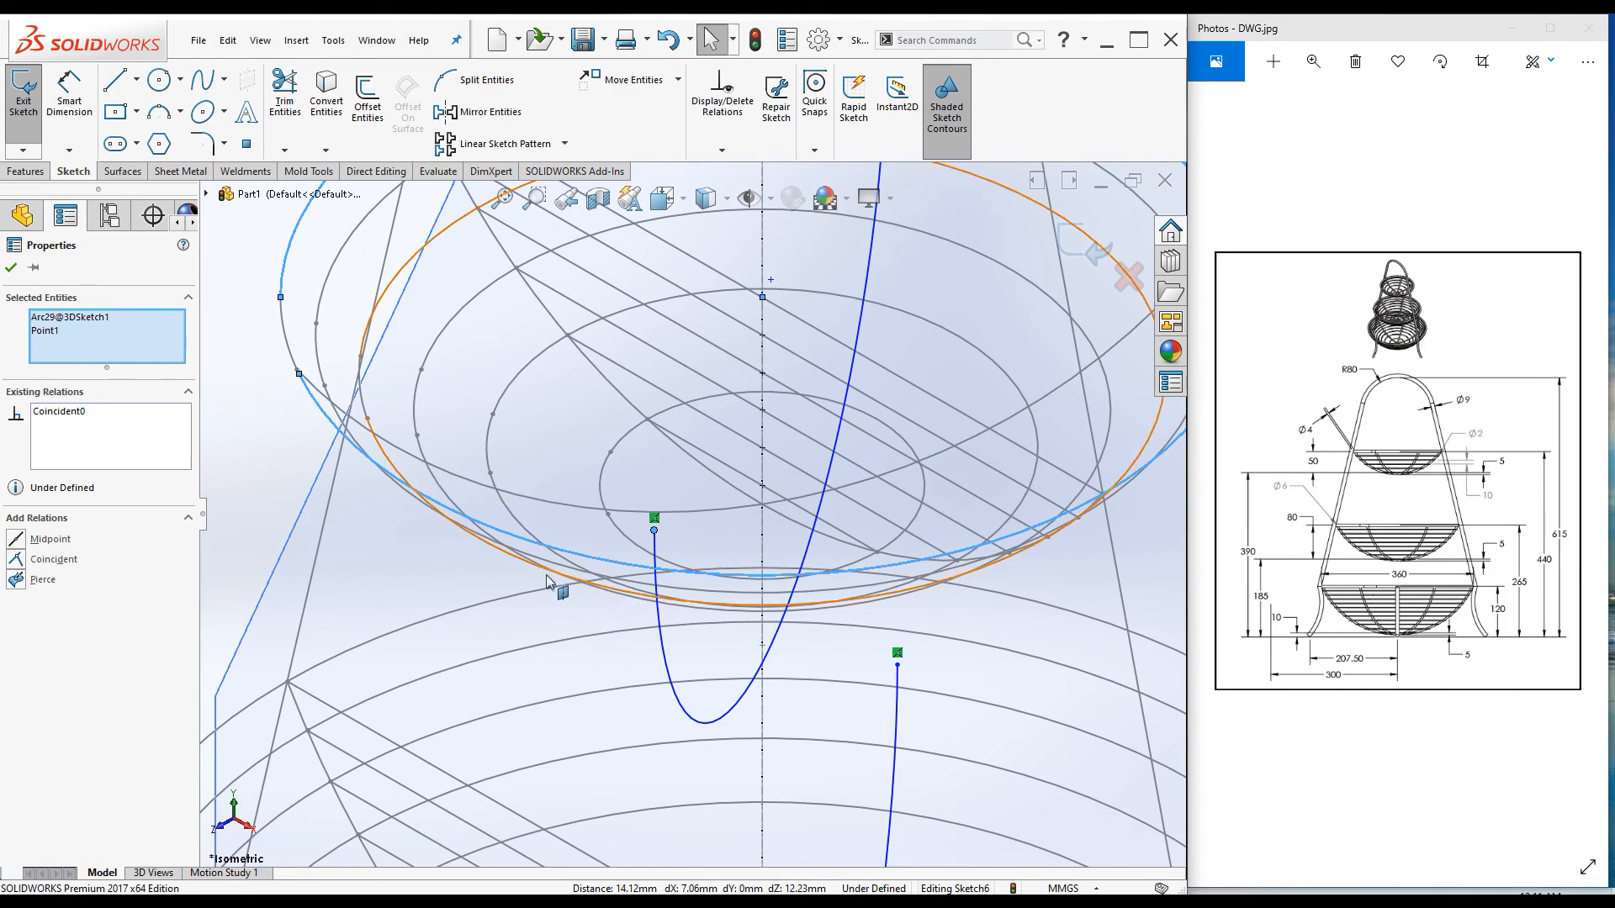
{"action": "left_click", "coordinate": [16, 579]}
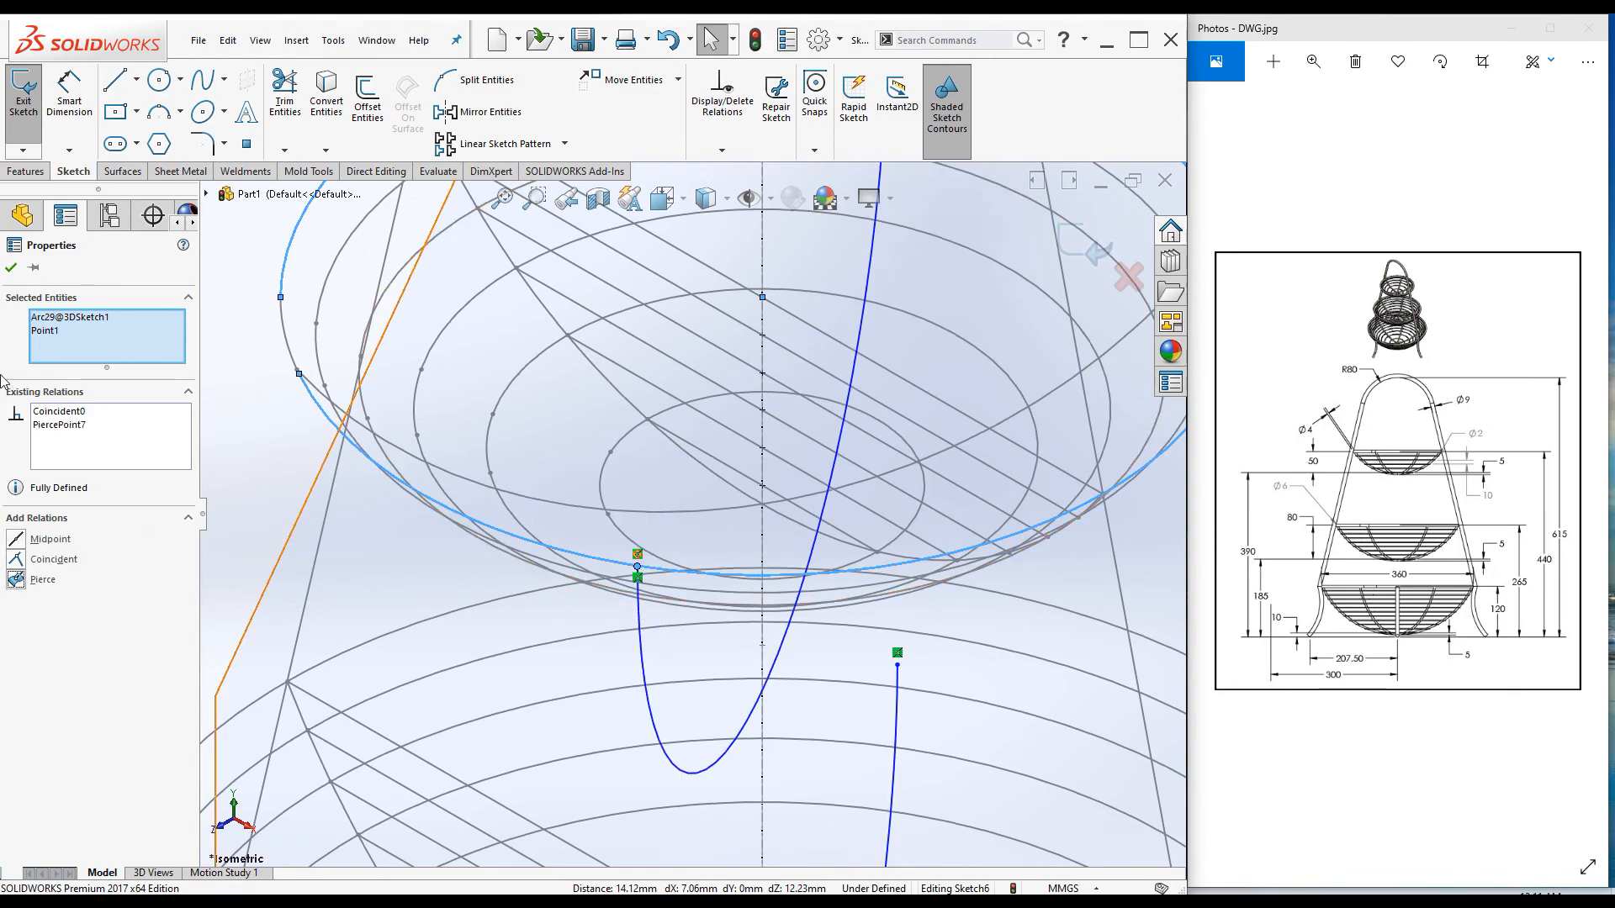
{"action": "left_click", "coordinate": [11, 267]}
Step: Make the top basket arc's midpoint coincident with the lowest point of that basket's profile curve
{"action": "mouse_move", "coordinate": [850, 599]}
{"action": "middle_mouse_down"}
{"action": "mouse_move", "coordinate": [760, 515]}
{"action": "mouse_move", "coordinate": [549, 485]}
{"action": "middle_mouse_up"}
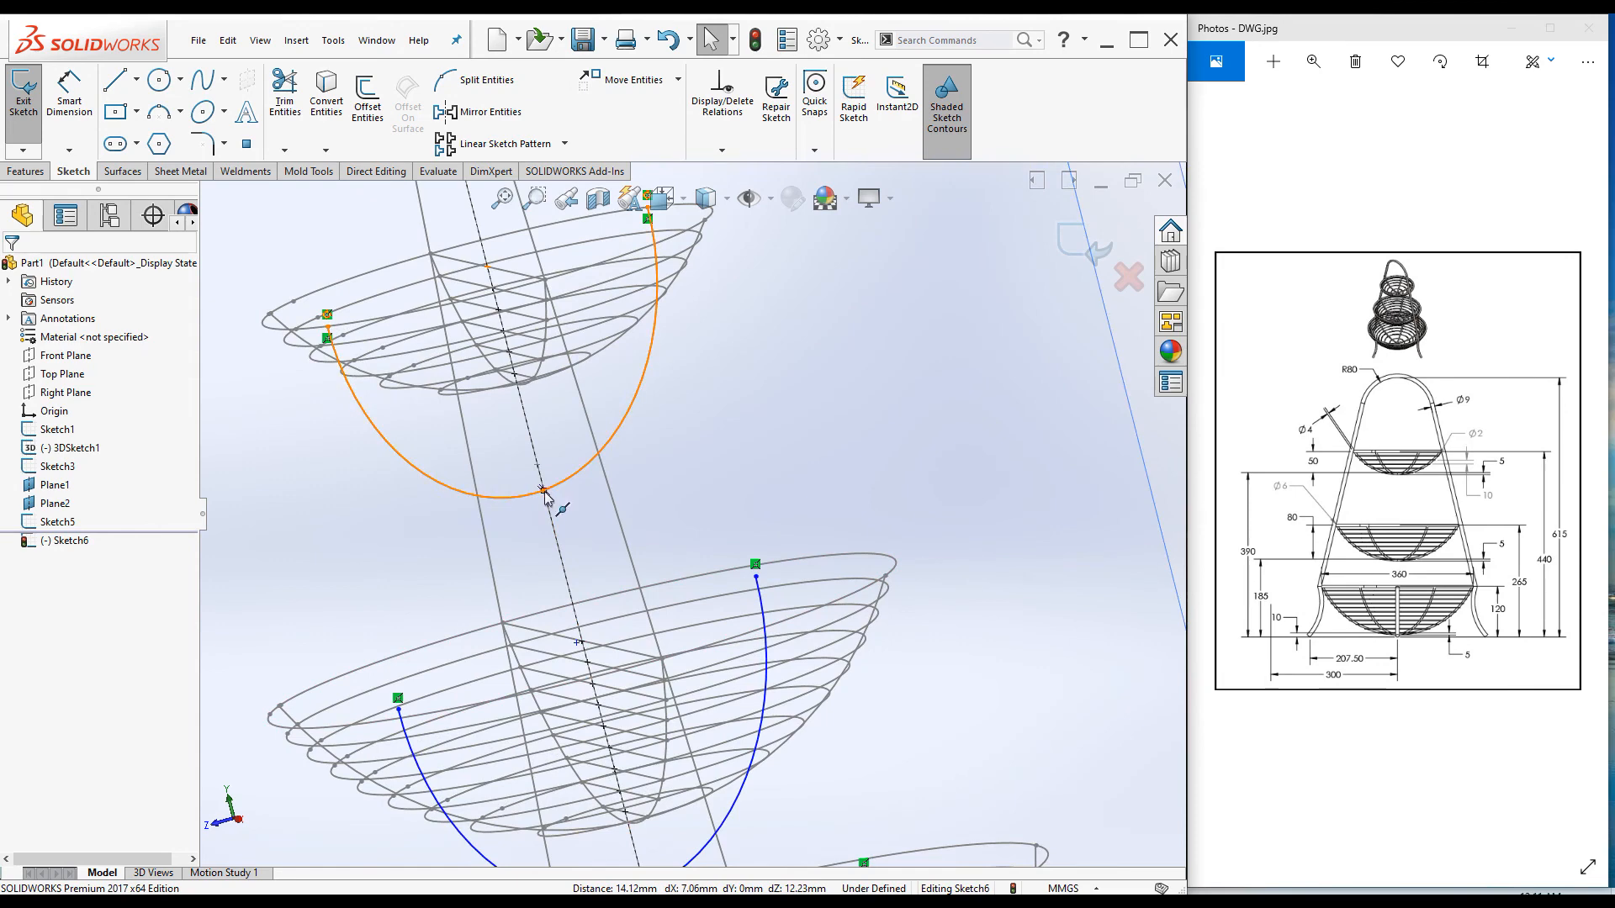
{"action": "left_click", "coordinate": [544, 495]}
{"action": "scroll", "coordinate": [548, 492], "scroll_direction": "down", "scroll_amount": 6}
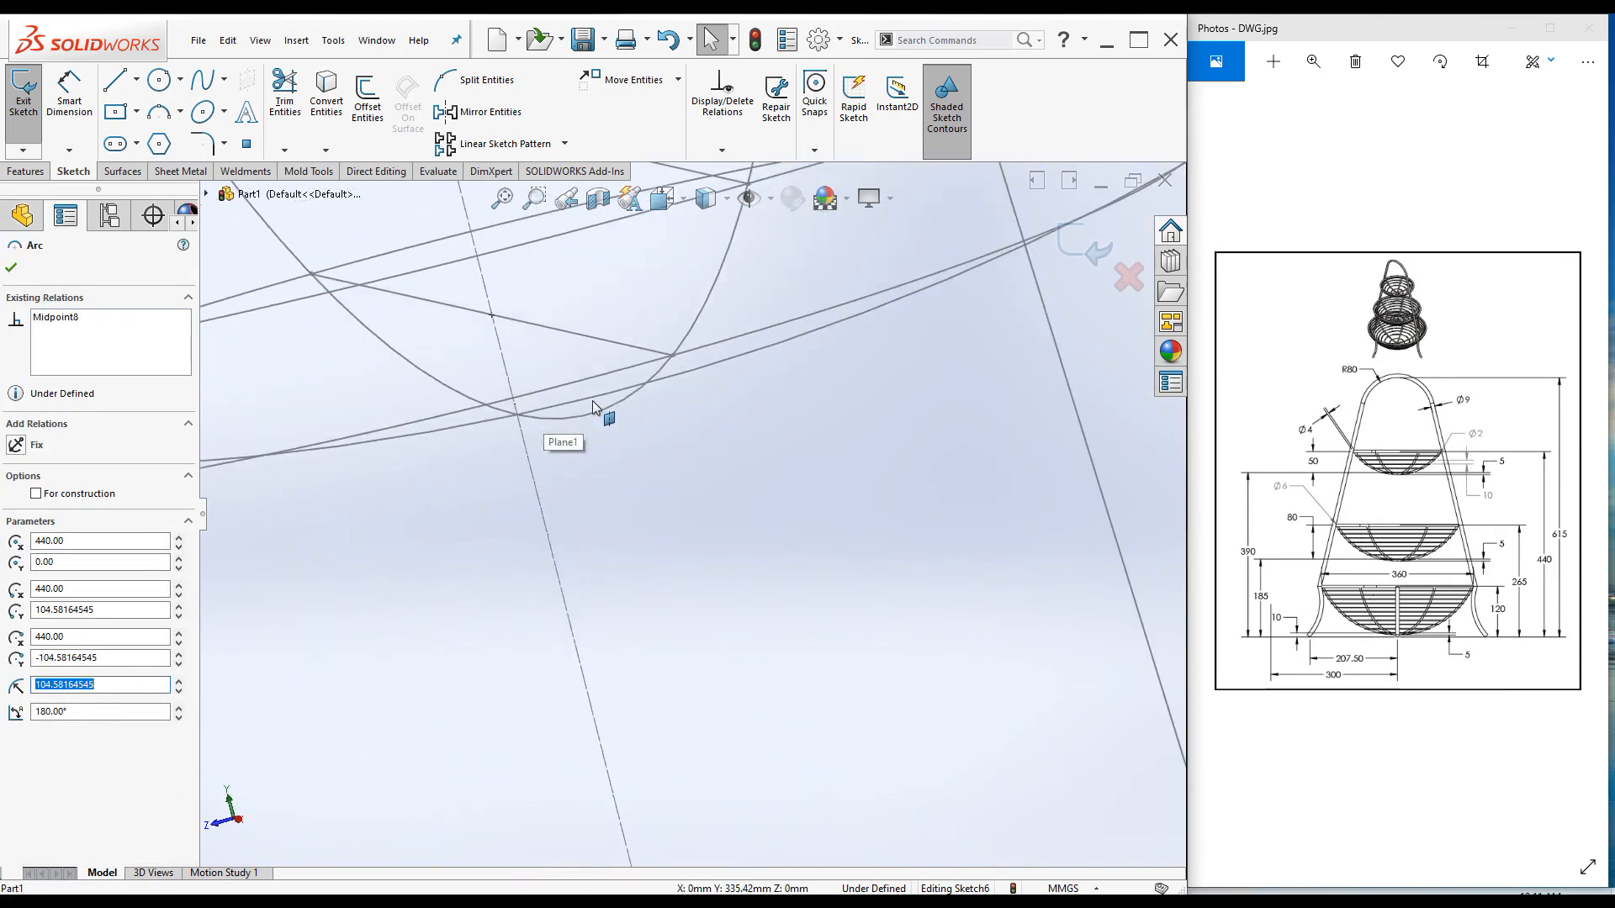
{"action": "middle_click_drag", "start_coordinate": [528, 427], "coordinate": [514, 438]}
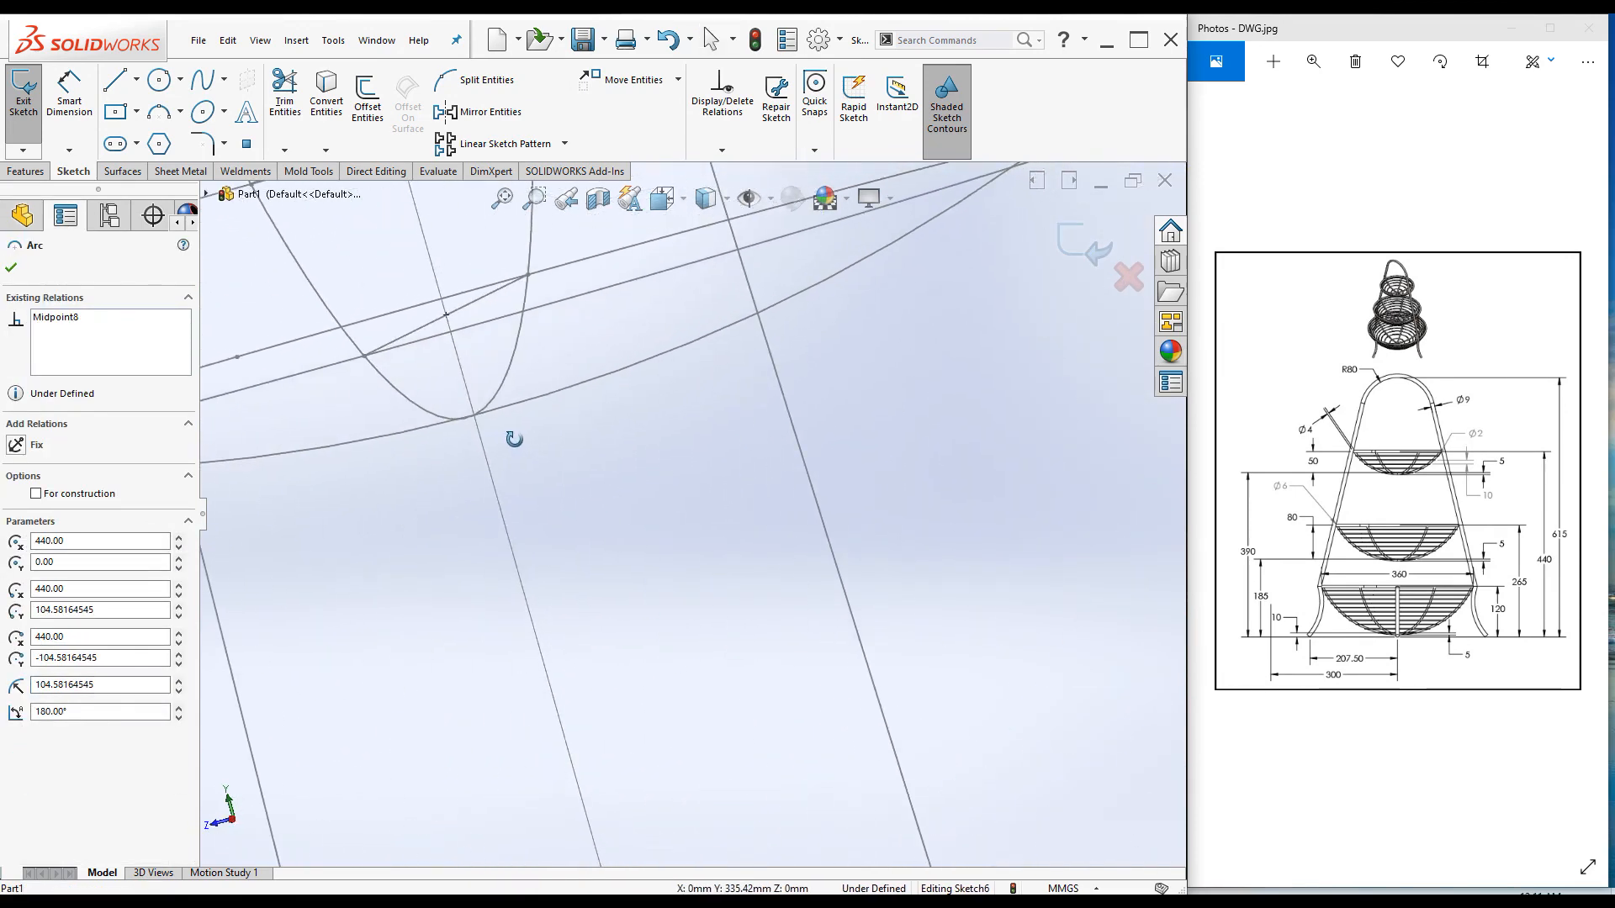
{"action": "left_click", "coordinate": [477, 417]}
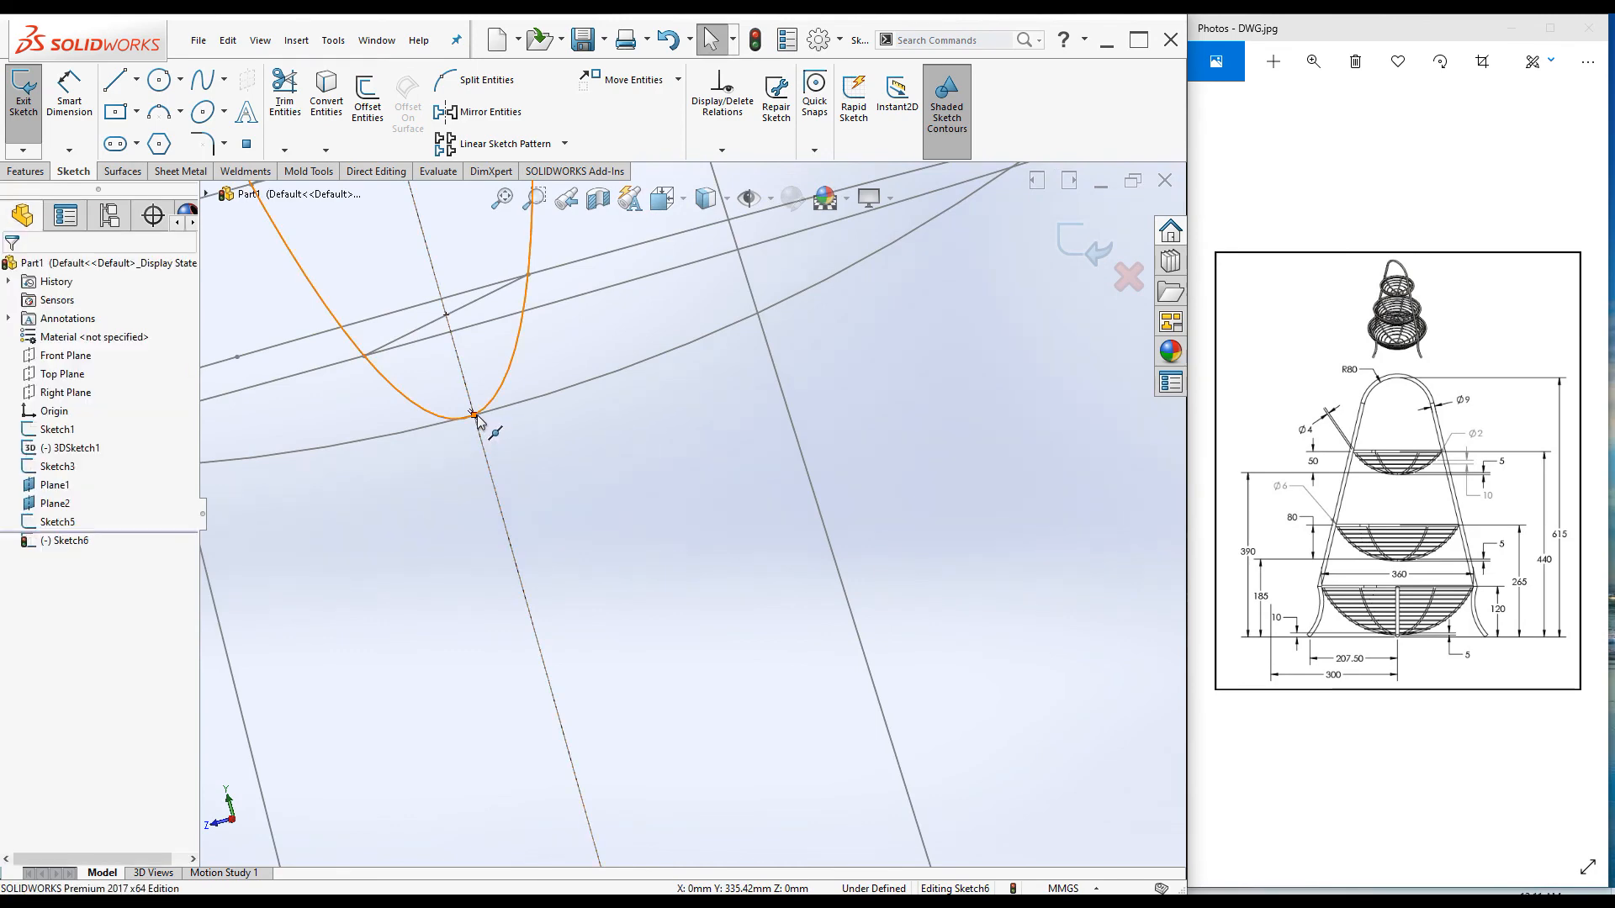
{"action": "left_click", "coordinate": [477, 416], "text": "ctrl"}
{"action": "left_click", "coordinate": [577, 341]}
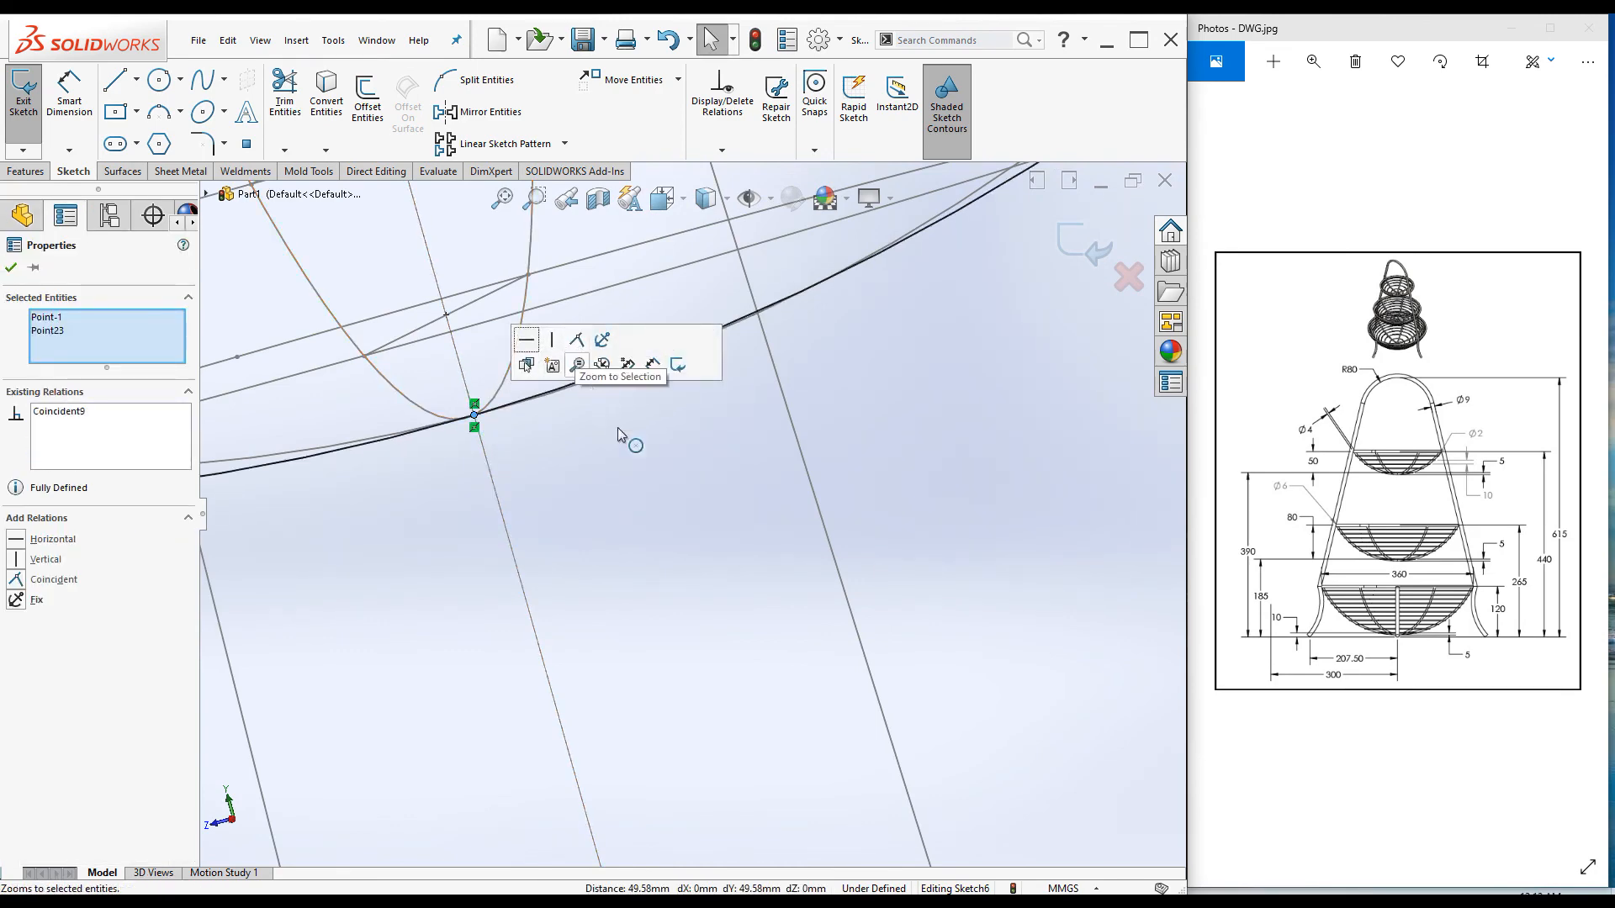
{"action": "key", "text": "f"}
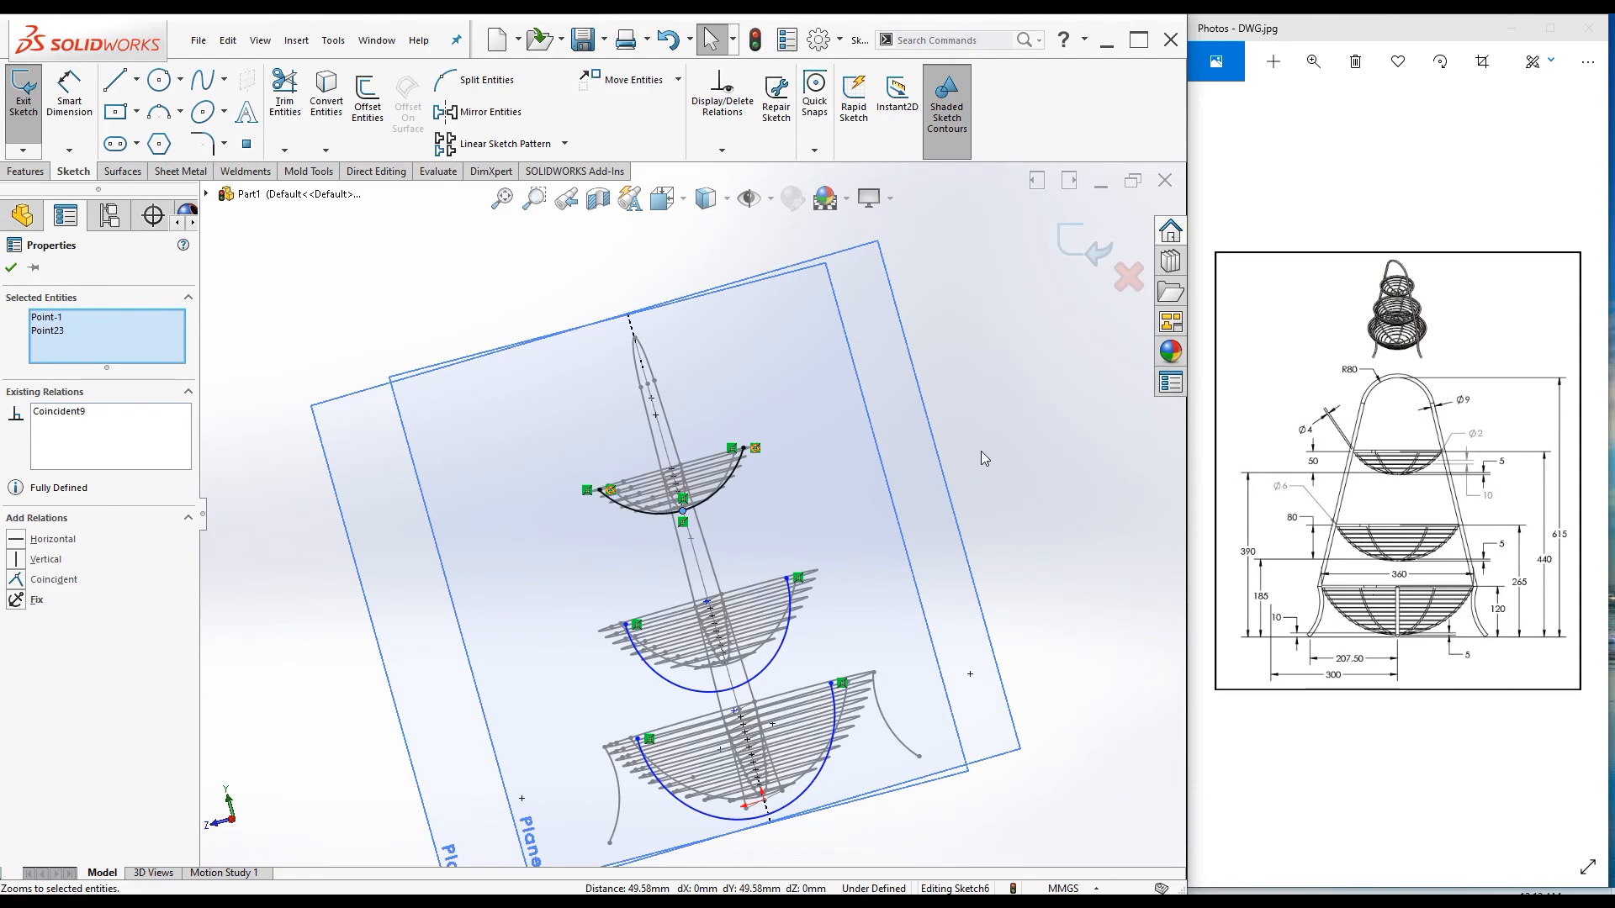
{"action": "key", "text": "Escape"}
Step: Pierce the middle basket arc's back endpoint to that basket's outer rim circle
{"action": "middle_click_drag", "start_coordinate": [984, 458], "coordinate": [673, 555]}
{"action": "scroll", "coordinate": [748, 626], "scroll_direction": "down", "scroll_amount": 15}
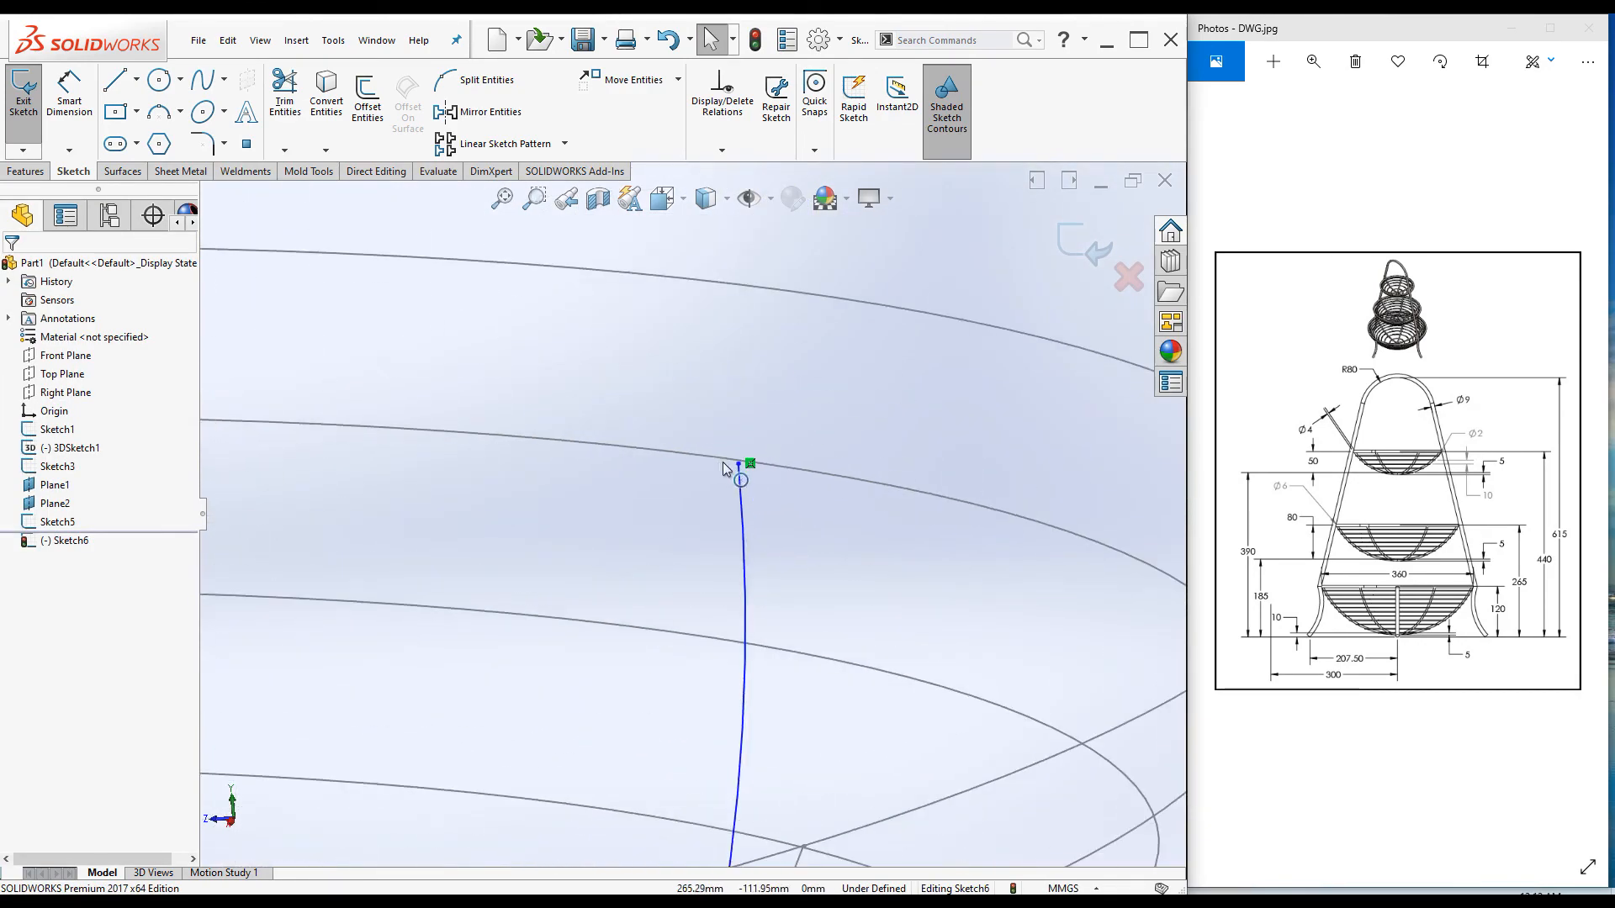
{"action": "left_click", "coordinate": [739, 465]}
{"action": "left_click", "coordinate": [810, 295], "text": "ctrl"}
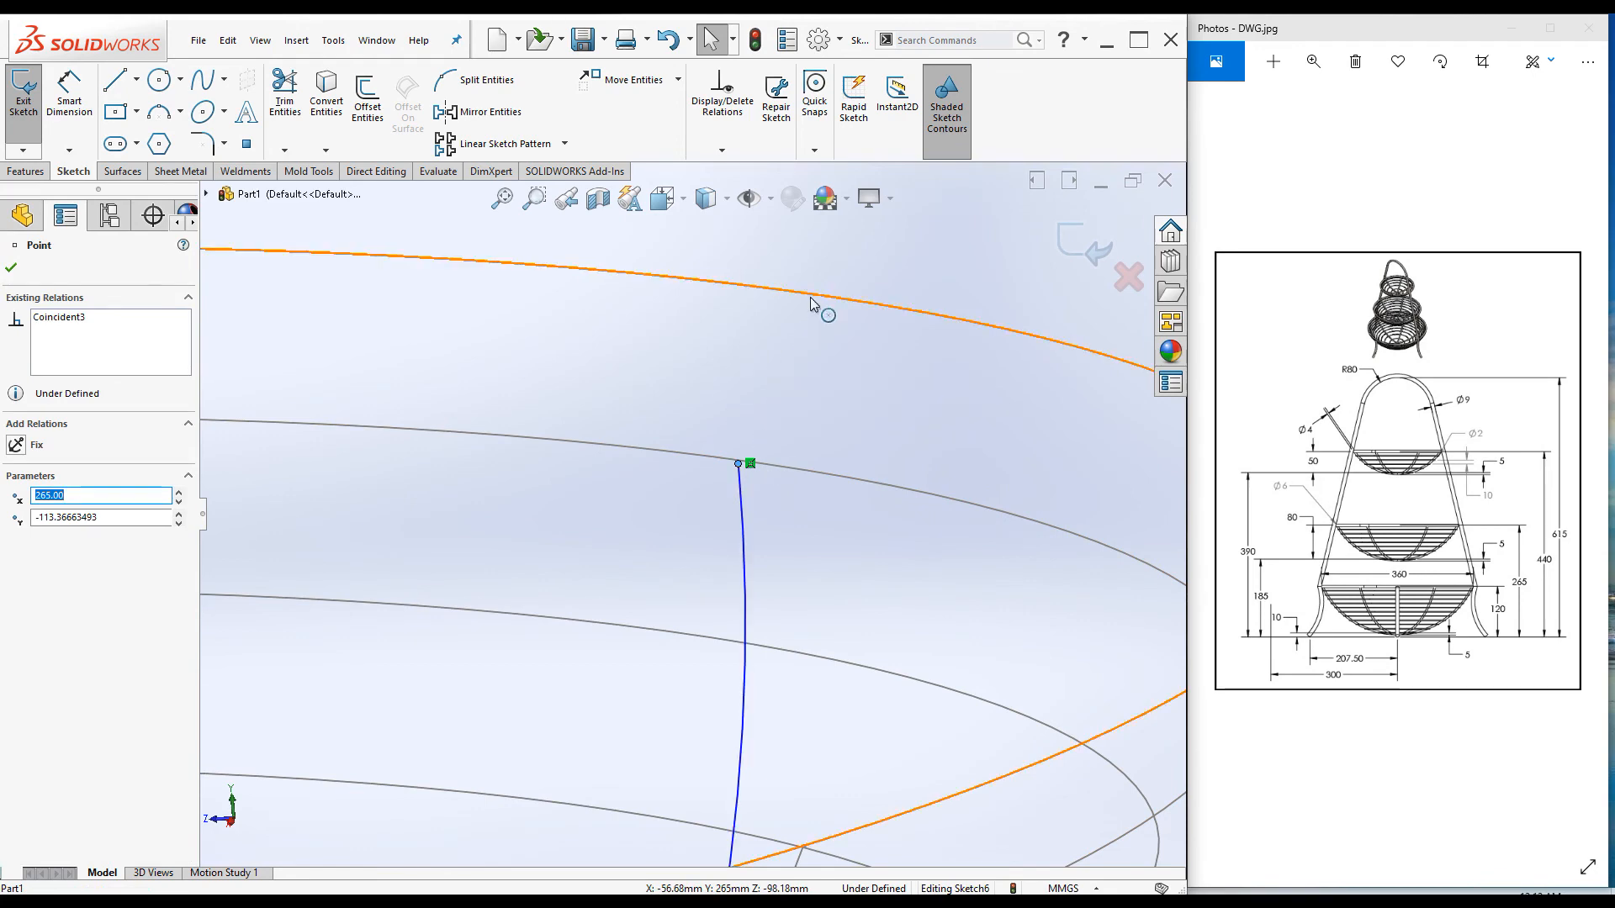
{"action": "left_click", "coordinate": [910, 222]}
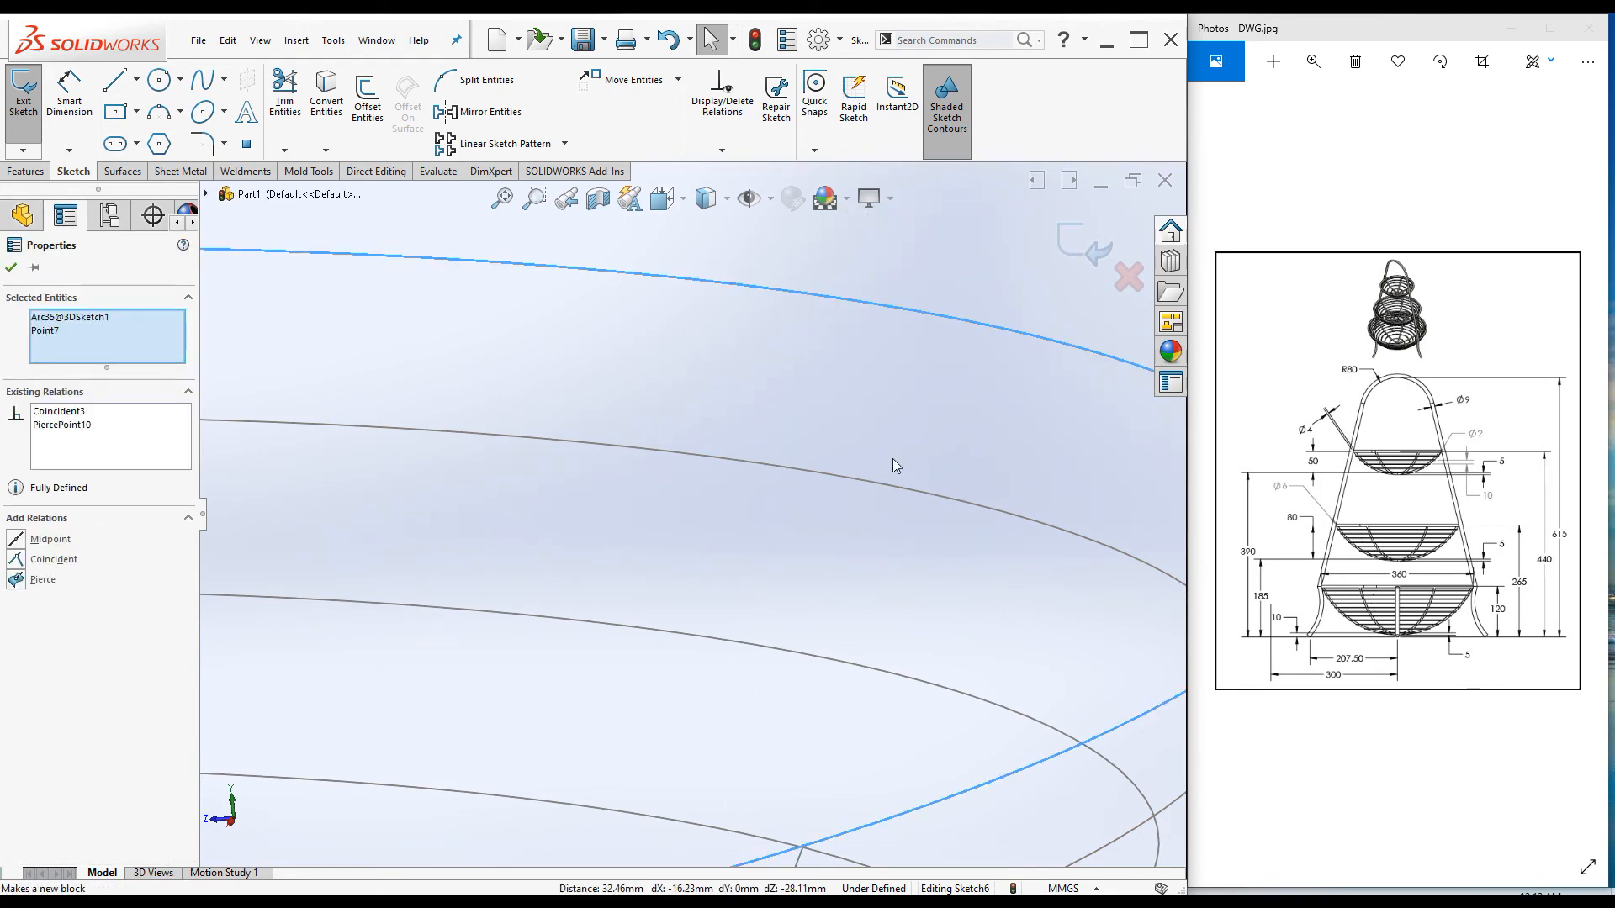
Step: Pierce the middle basket arc's front endpoint to the same outer rim circle
{"action": "scroll", "coordinate": [881, 508], "scroll_direction": "up", "scroll_amount": 3}
{"action": "scroll", "coordinate": [882, 507], "scroll_direction": "up", "scroll_amount": 6}
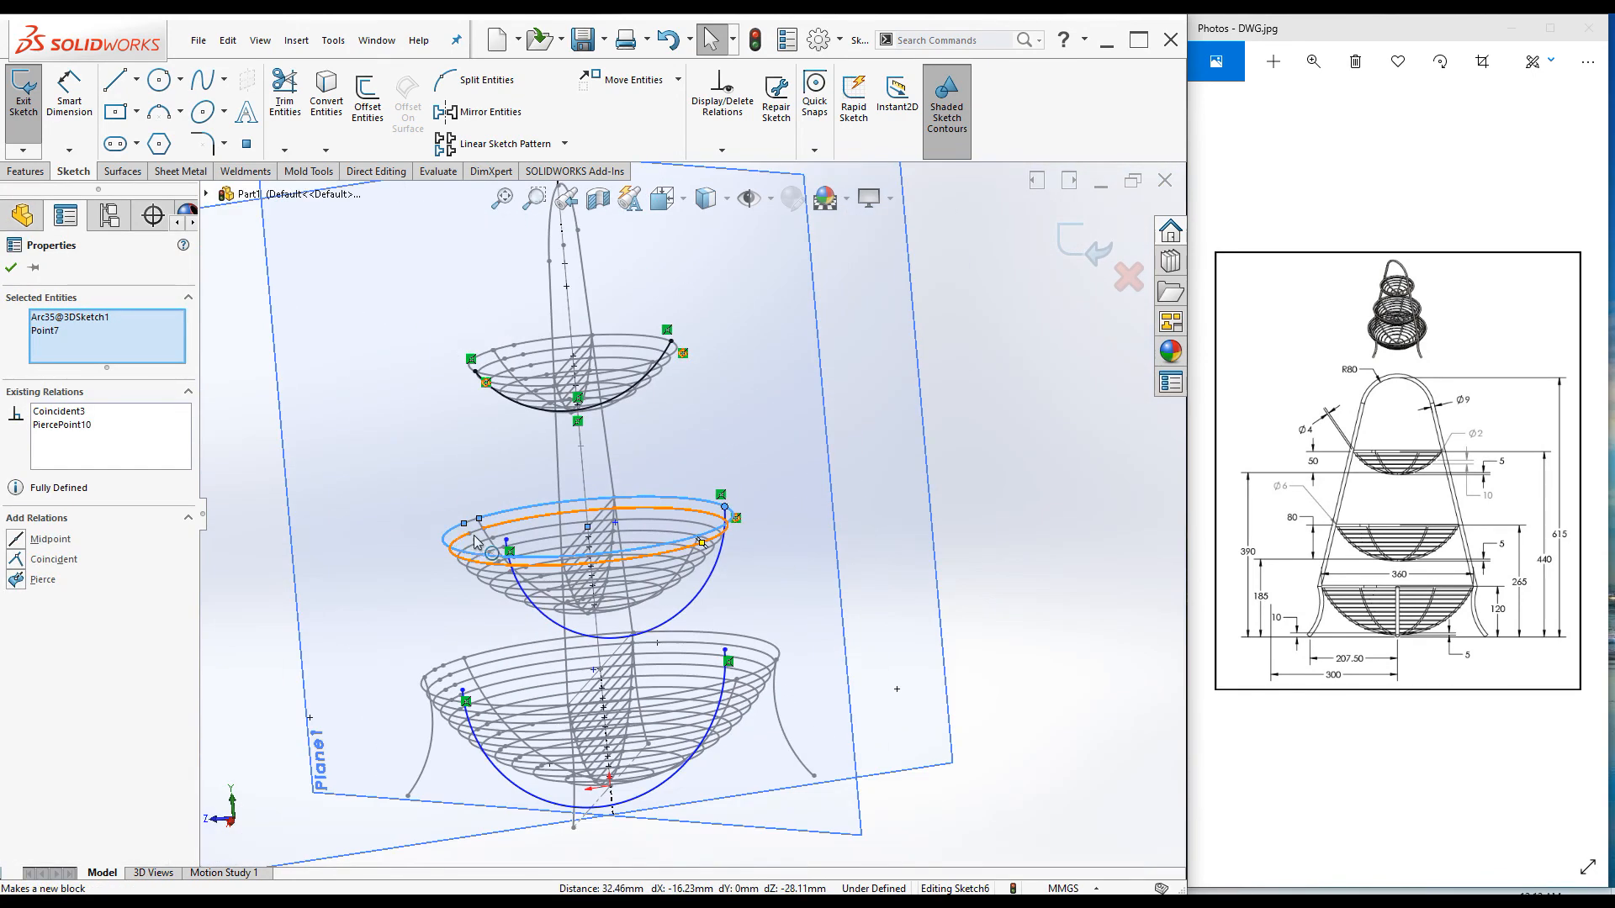
{"action": "scroll", "coordinate": [504, 565], "scroll_direction": "down", "scroll_amount": 4}
{"action": "left_click", "coordinate": [386, 540]}
{"action": "scroll", "coordinate": [576, 537], "scroll_direction": "down", "scroll_amount": 5}
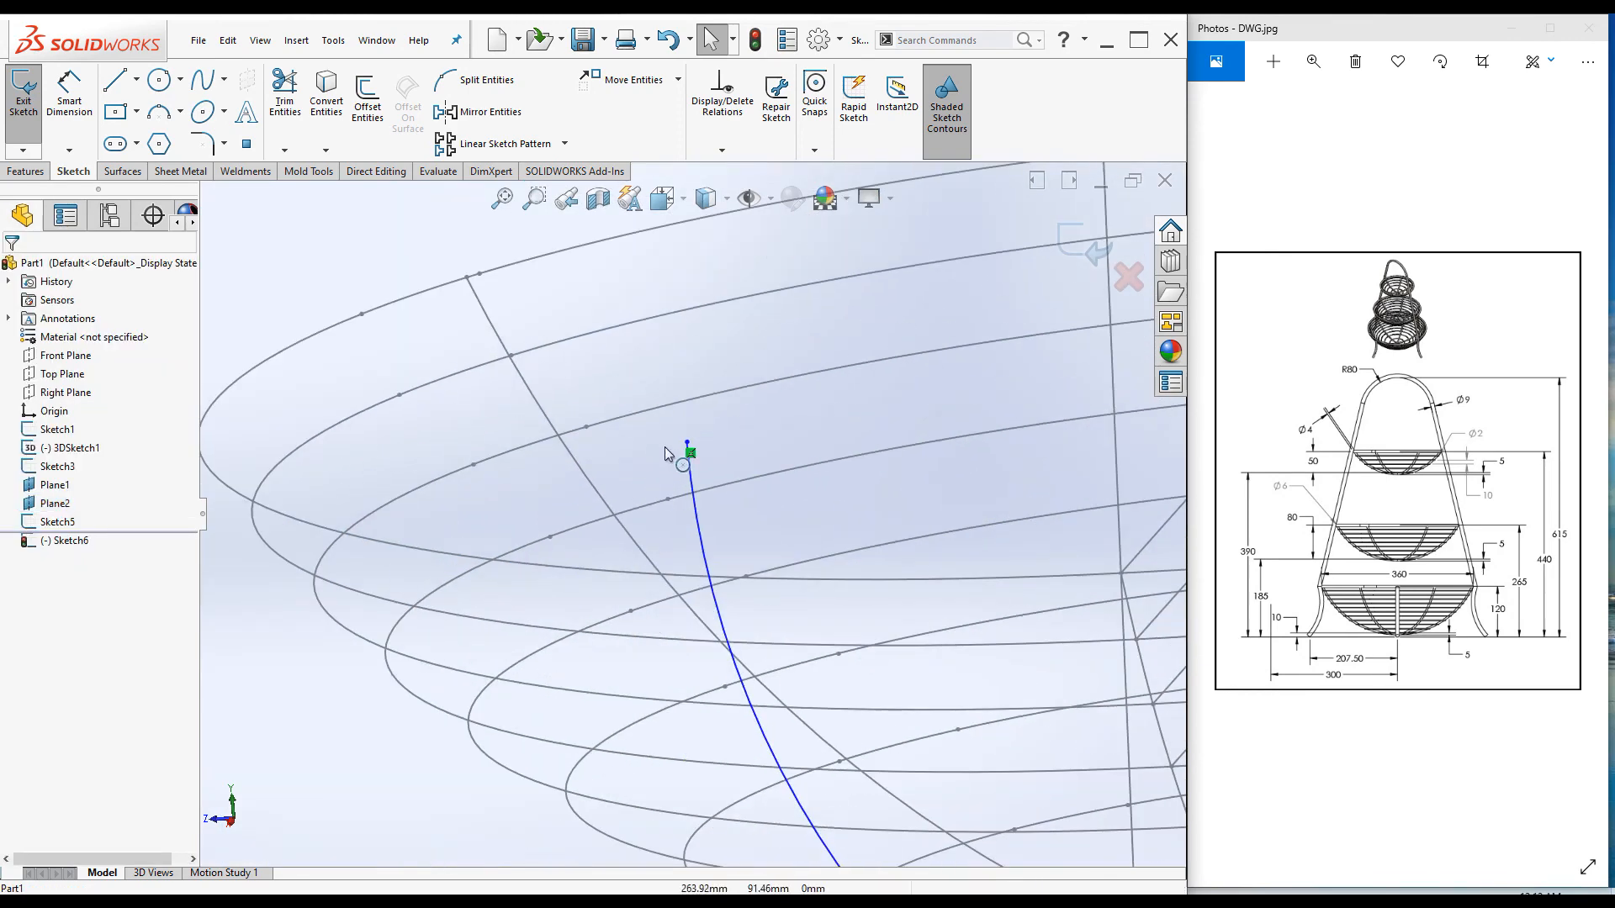
{"action": "left_click", "coordinate": [688, 443]}
{"action": "left_click", "coordinate": [430, 551], "text": "ctrl"}
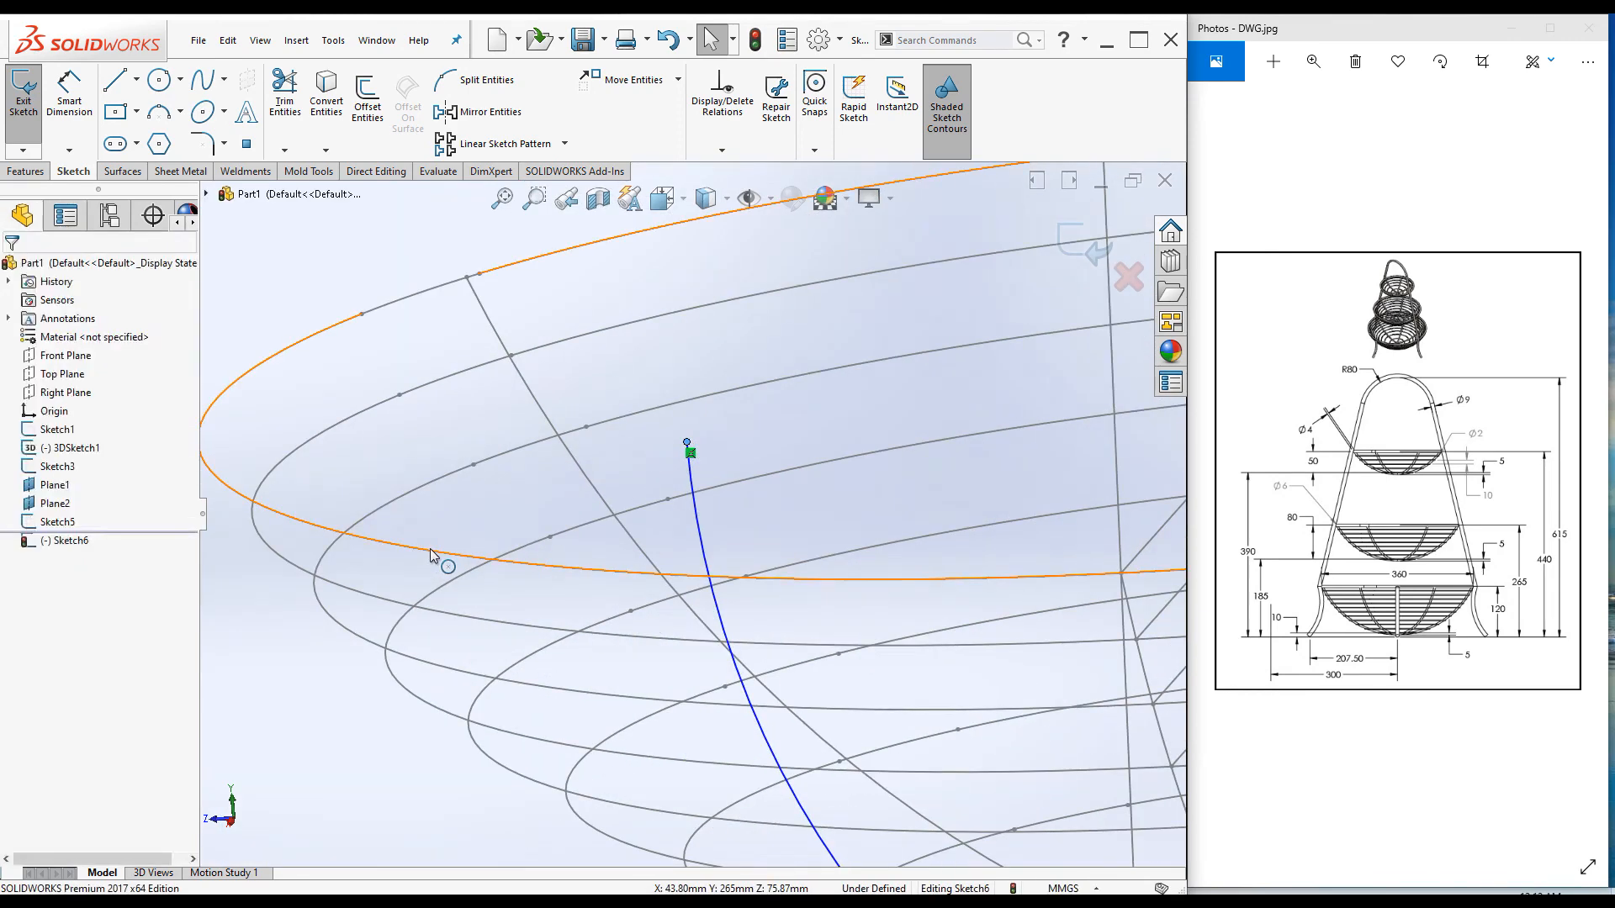
{"action": "left_click", "coordinate": [527, 471]}
Step: Make the middle basket arc's midpoint coincident with the lowest point of that basket's profile curve
{"action": "scroll", "coordinate": [535, 541], "scroll_direction": "up", "scroll_amount": 5}
{"action": "scroll", "coordinate": [756, 576], "scroll_direction": "down", "scroll_amount": 8}
{"action": "scroll", "coordinate": [735, 562], "scroll_direction": "down", "scroll_amount": 3}
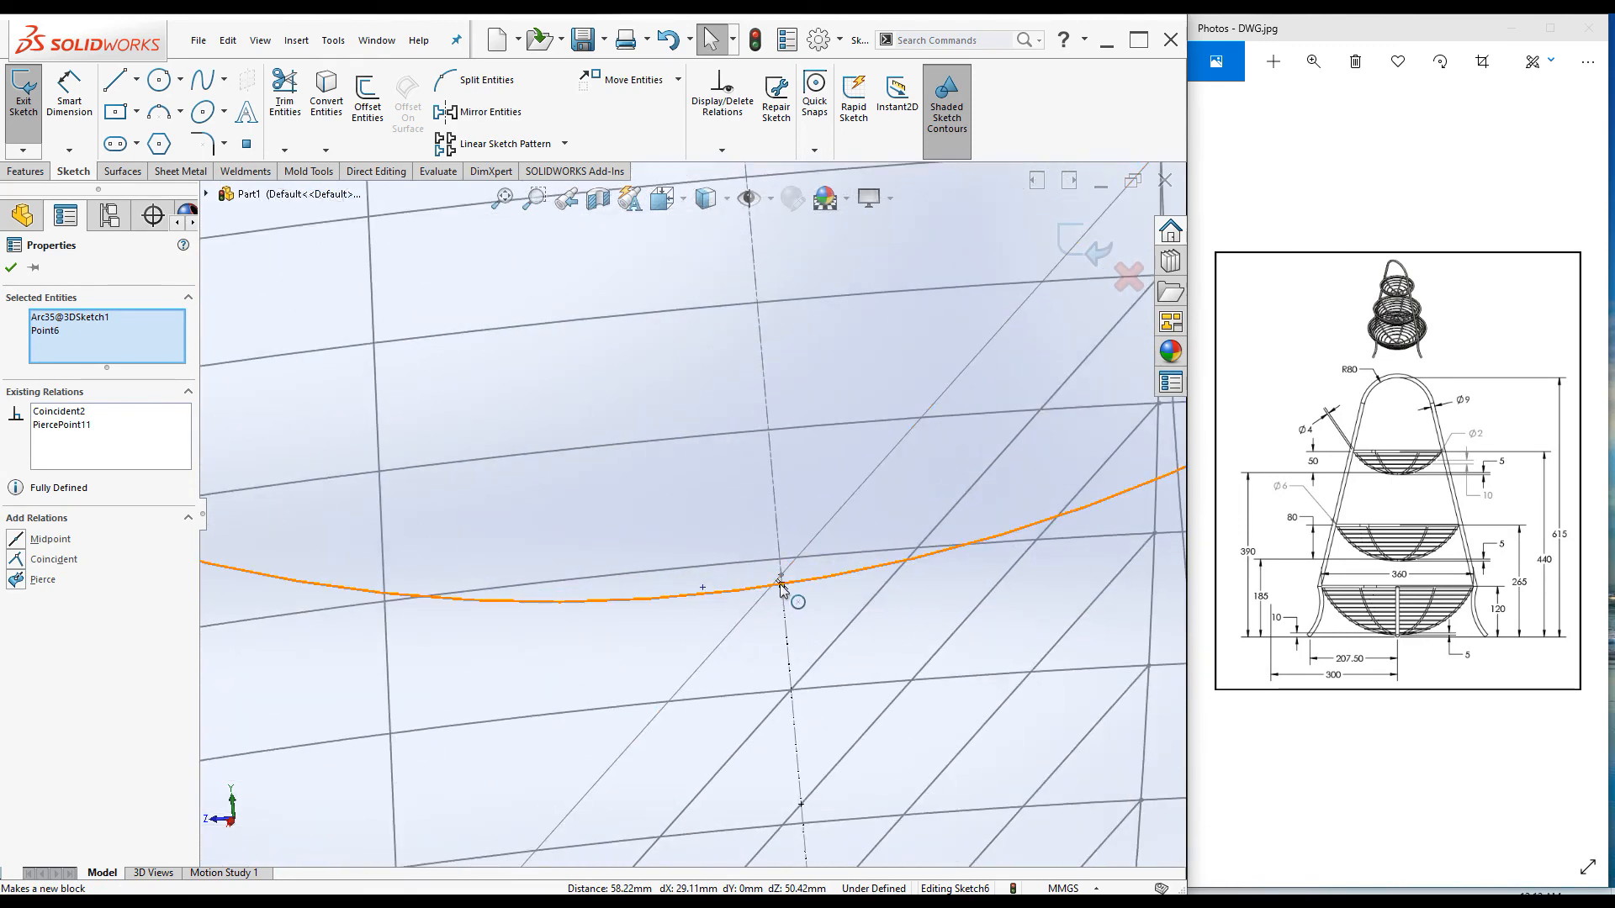
{"action": "left_click", "coordinate": [781, 583]}
{"action": "scroll", "coordinate": [738, 599], "scroll_direction": "up", "scroll_amount": 5}
{"action": "scroll", "coordinate": [696, 379], "scroll_direction": "down", "scroll_amount": 5}
{"action": "scroll", "coordinate": [761, 538], "scroll_direction": "down", "scroll_amount": 3}
{"action": "middle_click_drag", "start_coordinate": [698, 533], "coordinate": [685, 497]}
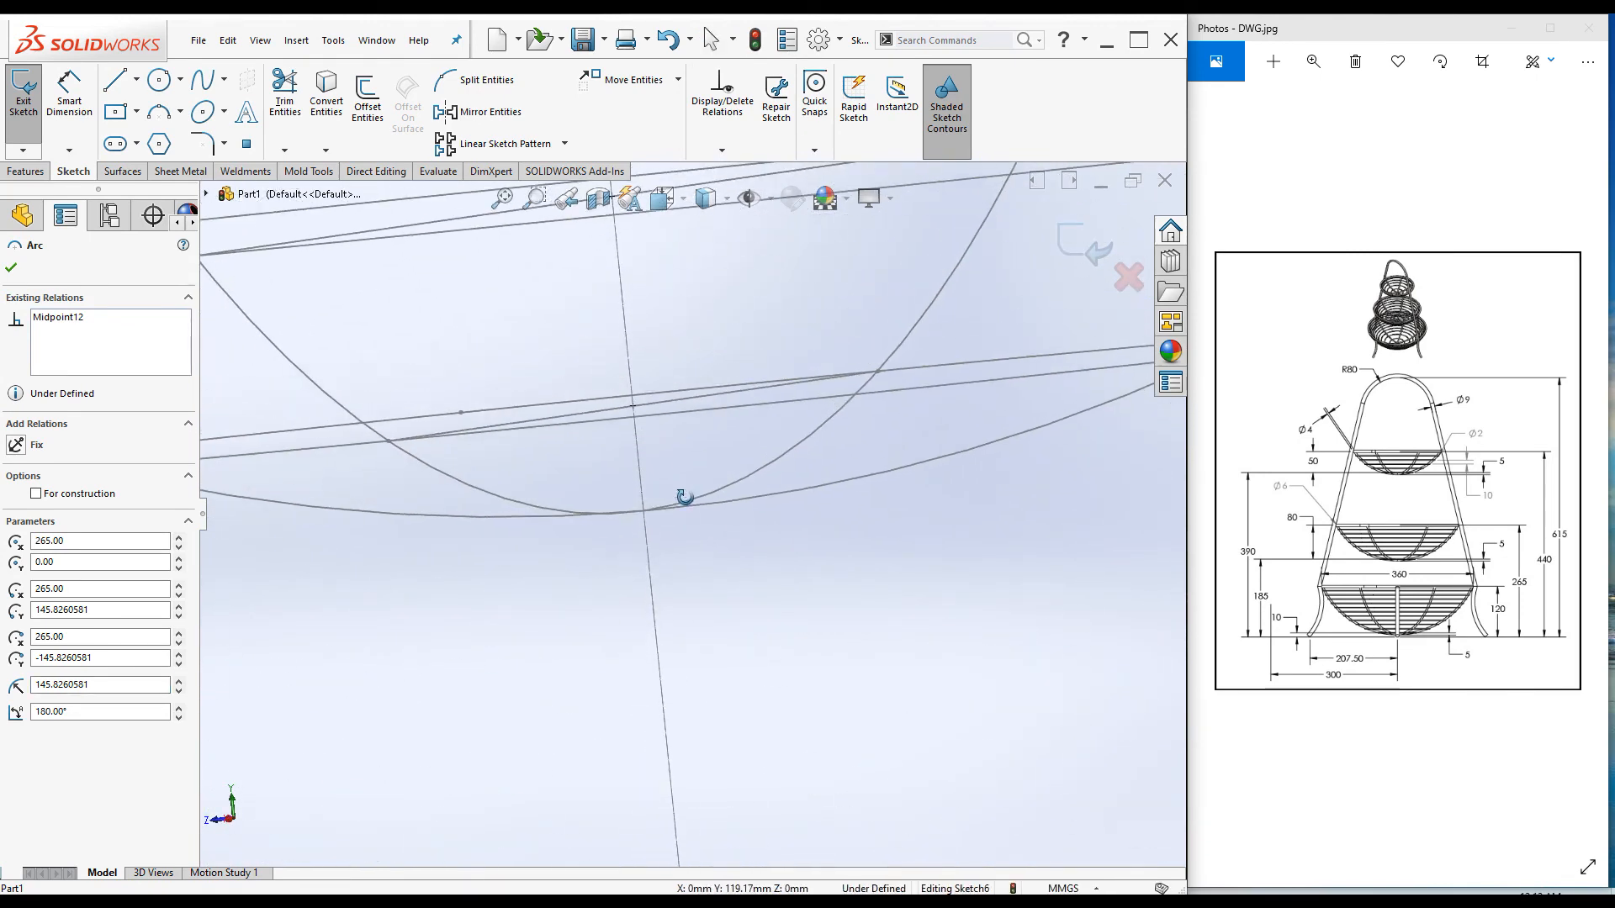
{"action": "left_click", "coordinate": [643, 511]}
{"action": "left_click", "coordinate": [644, 512], "text": "ctrl"}
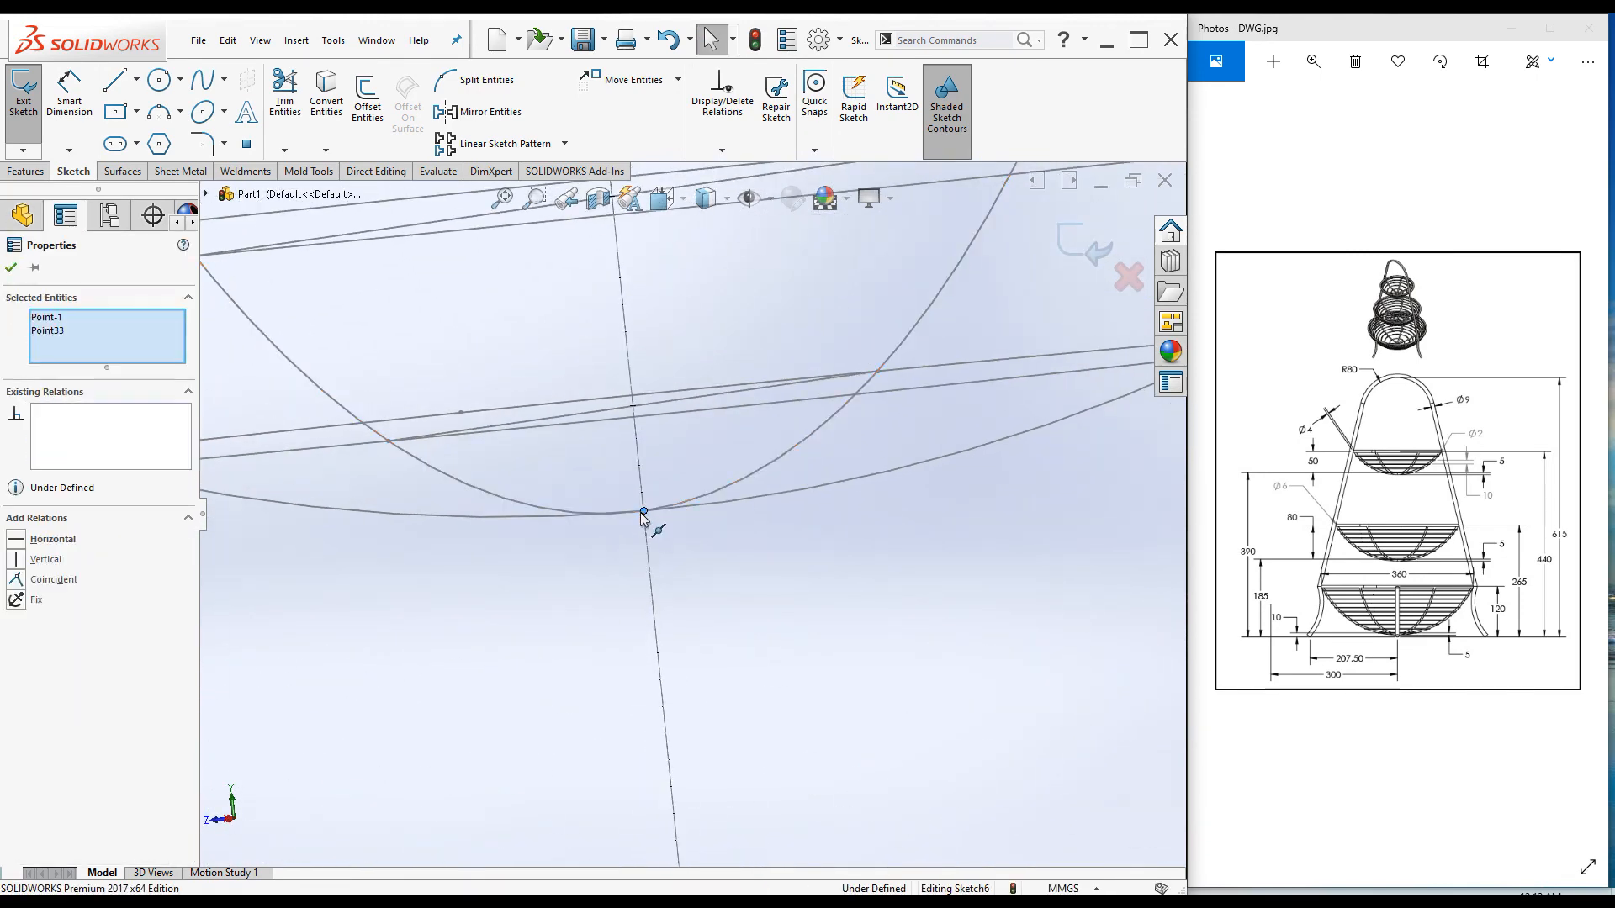
{"action": "left_click", "coordinate": [741, 460]}
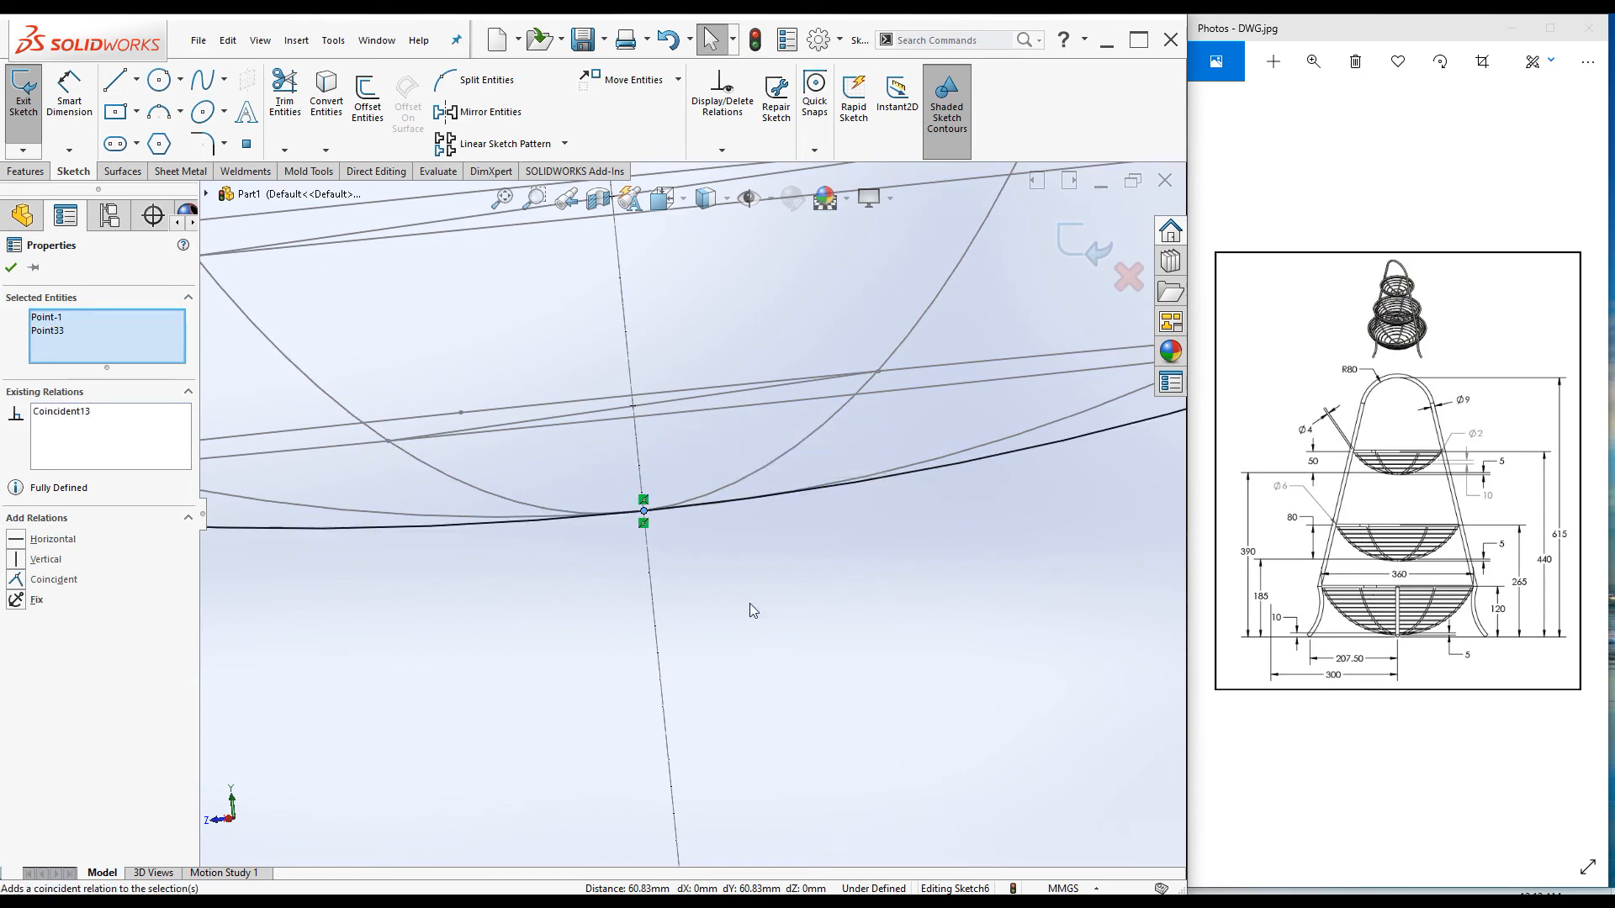
Step: Pierce the bottom basket arc's back endpoint to that basket's outer rim circle
{"action": "scroll", "coordinate": [757, 614], "scroll_direction": "up", "scroll_amount": 5}
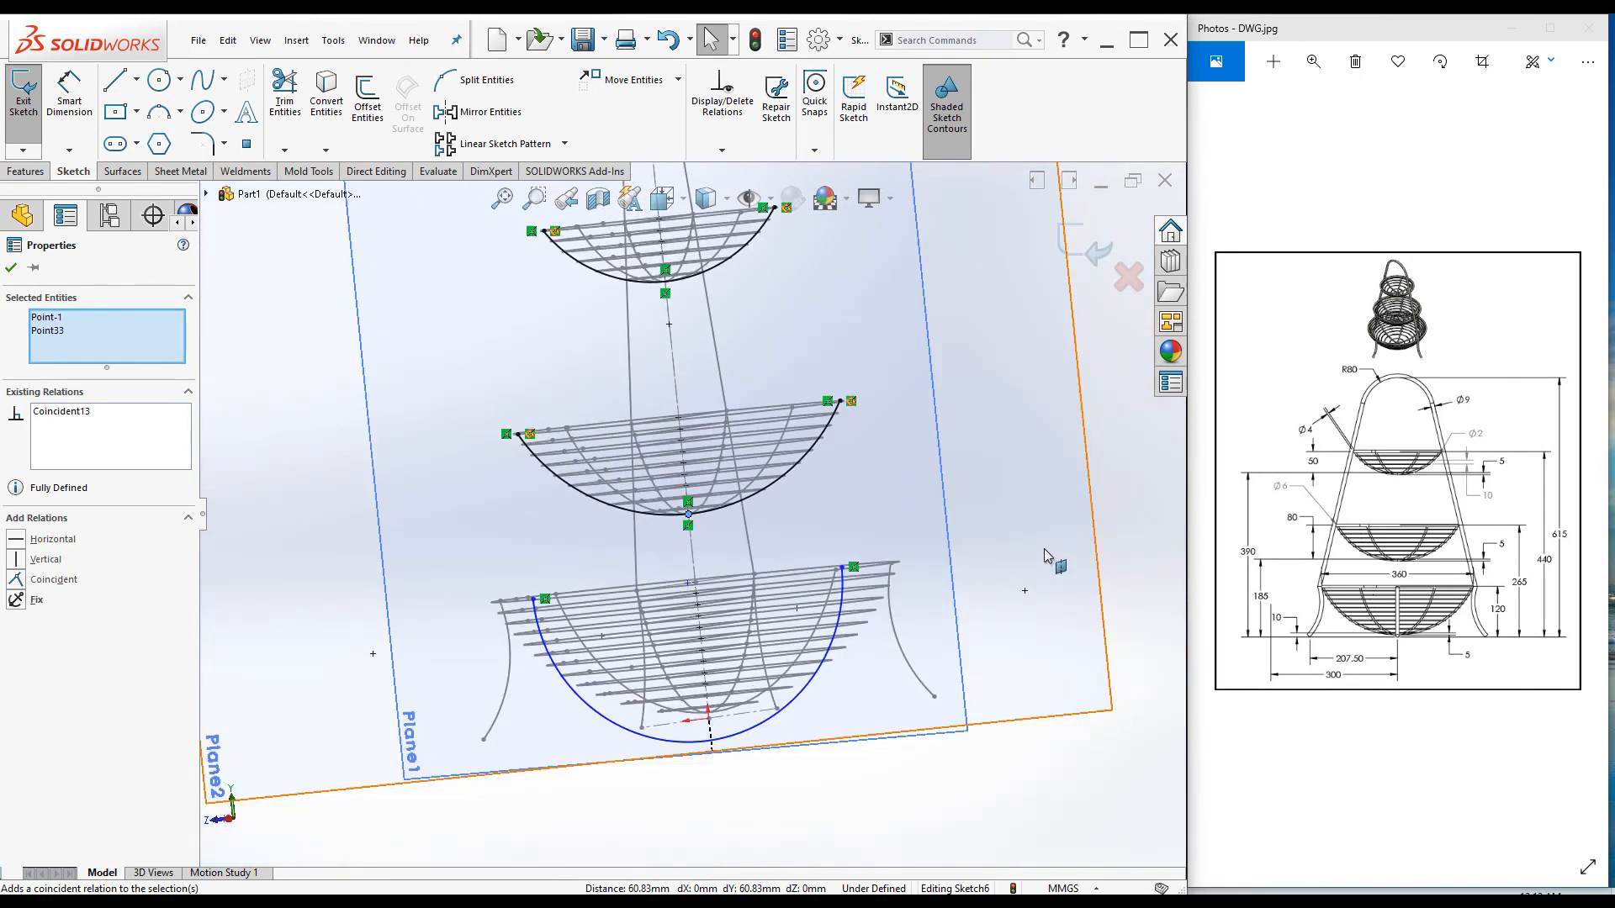
{"action": "left_click", "coordinate": [1043, 549]}
{"action": "scroll", "coordinate": [835, 528], "scroll_direction": "down", "scroll_amount": 8}
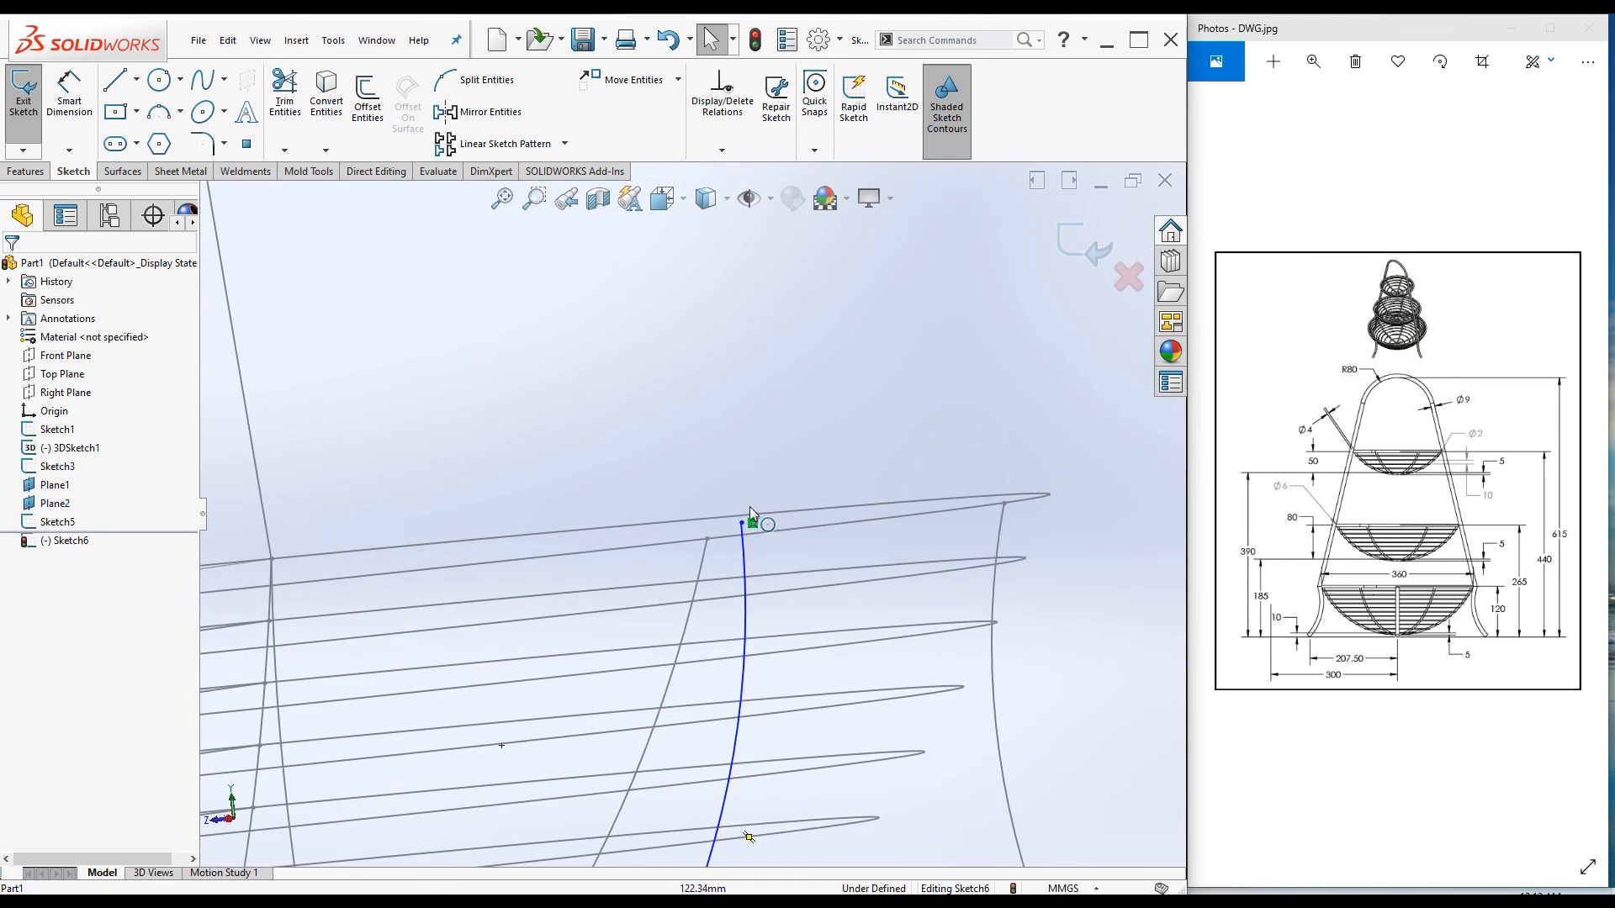
{"action": "left_click", "coordinate": [742, 524]}
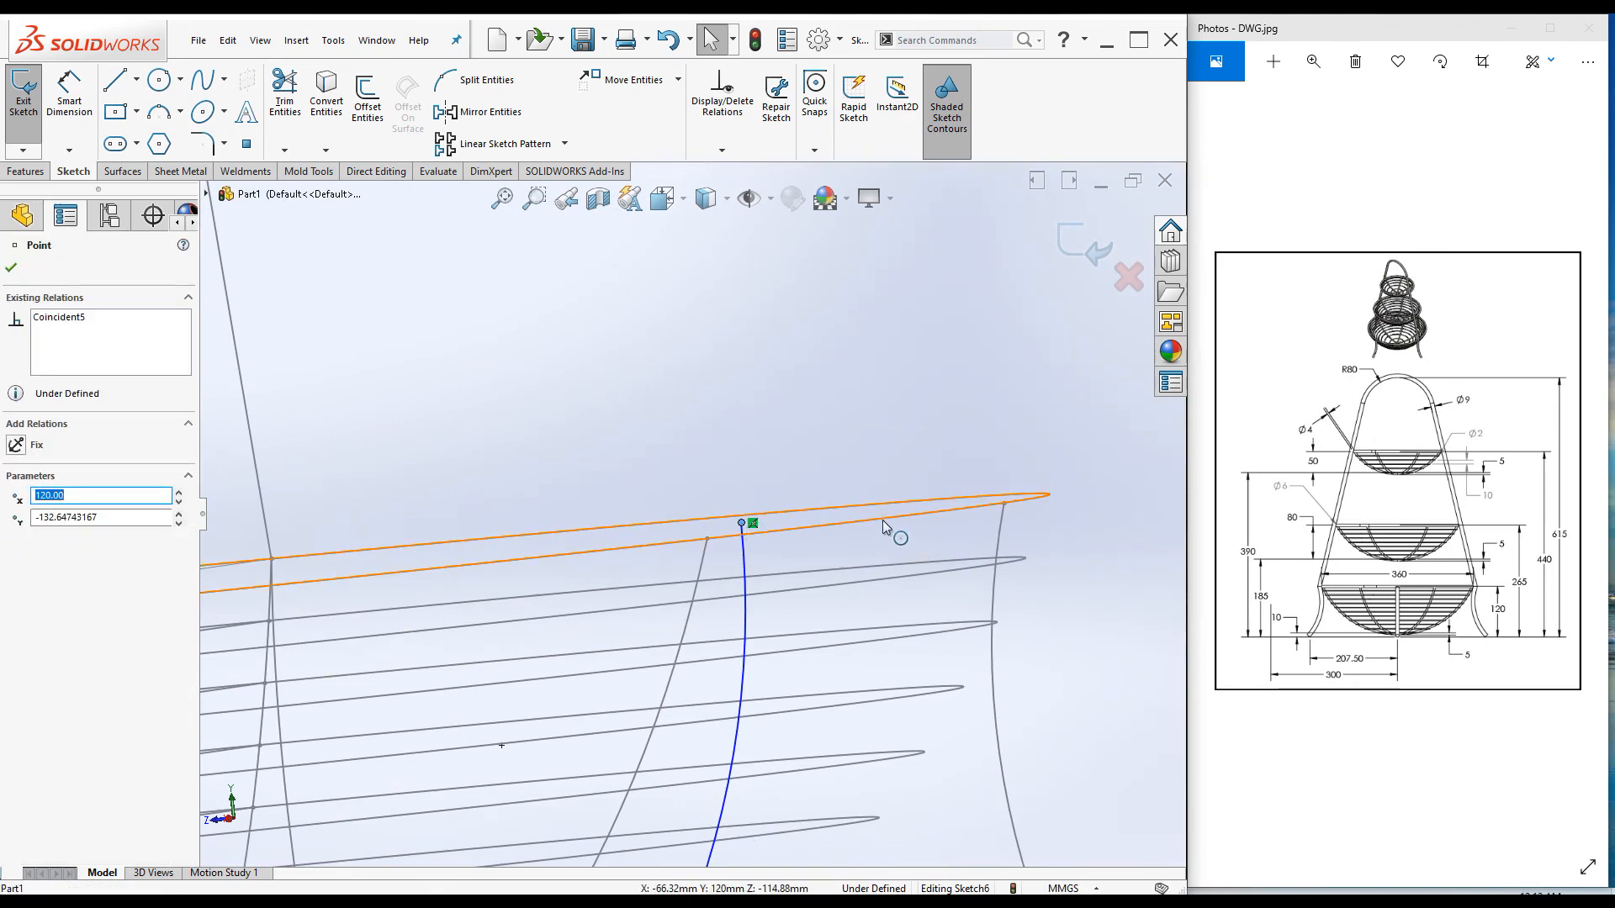
{"action": "left_click", "coordinate": [882, 520], "text": "ctrl"}
{"action": "scroll", "coordinate": [1036, 582], "scroll_direction": "up", "scroll_amount": 4}
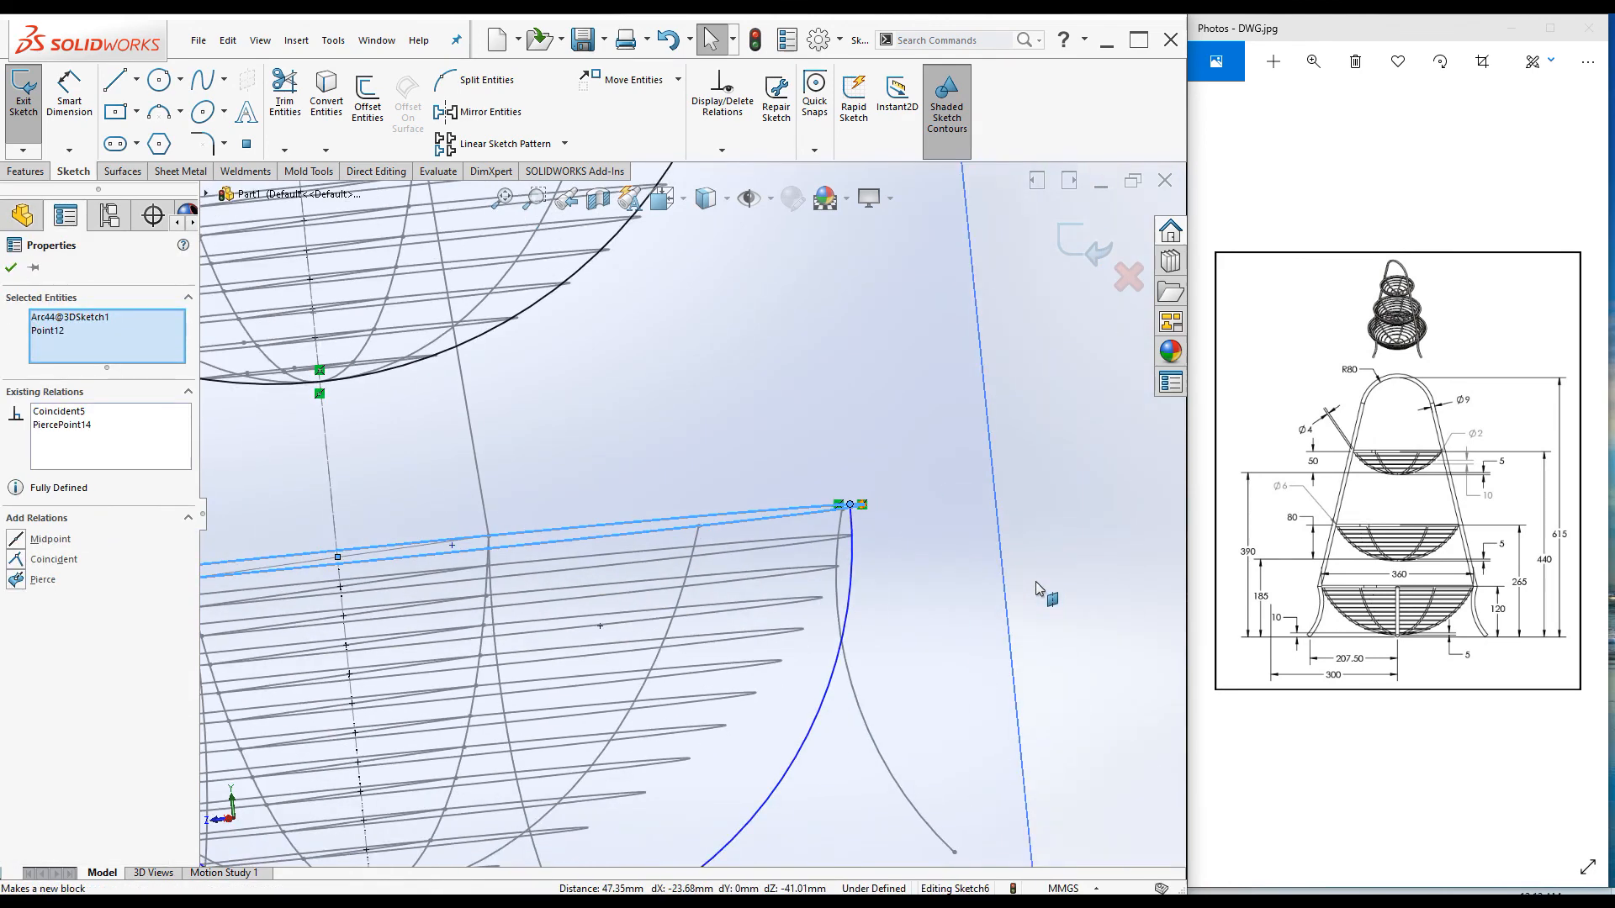
{"action": "left_click", "coordinate": [1043, 563]}
Step: Pierce the bottom basket arc's front endpoint to the same outer rim circle
{"action": "scroll", "coordinate": [980, 557], "scroll_direction": "up", "scroll_amount": 5}
{"action": "scroll", "coordinate": [405, 555], "scroll_direction": "down", "scroll_amount": 11}
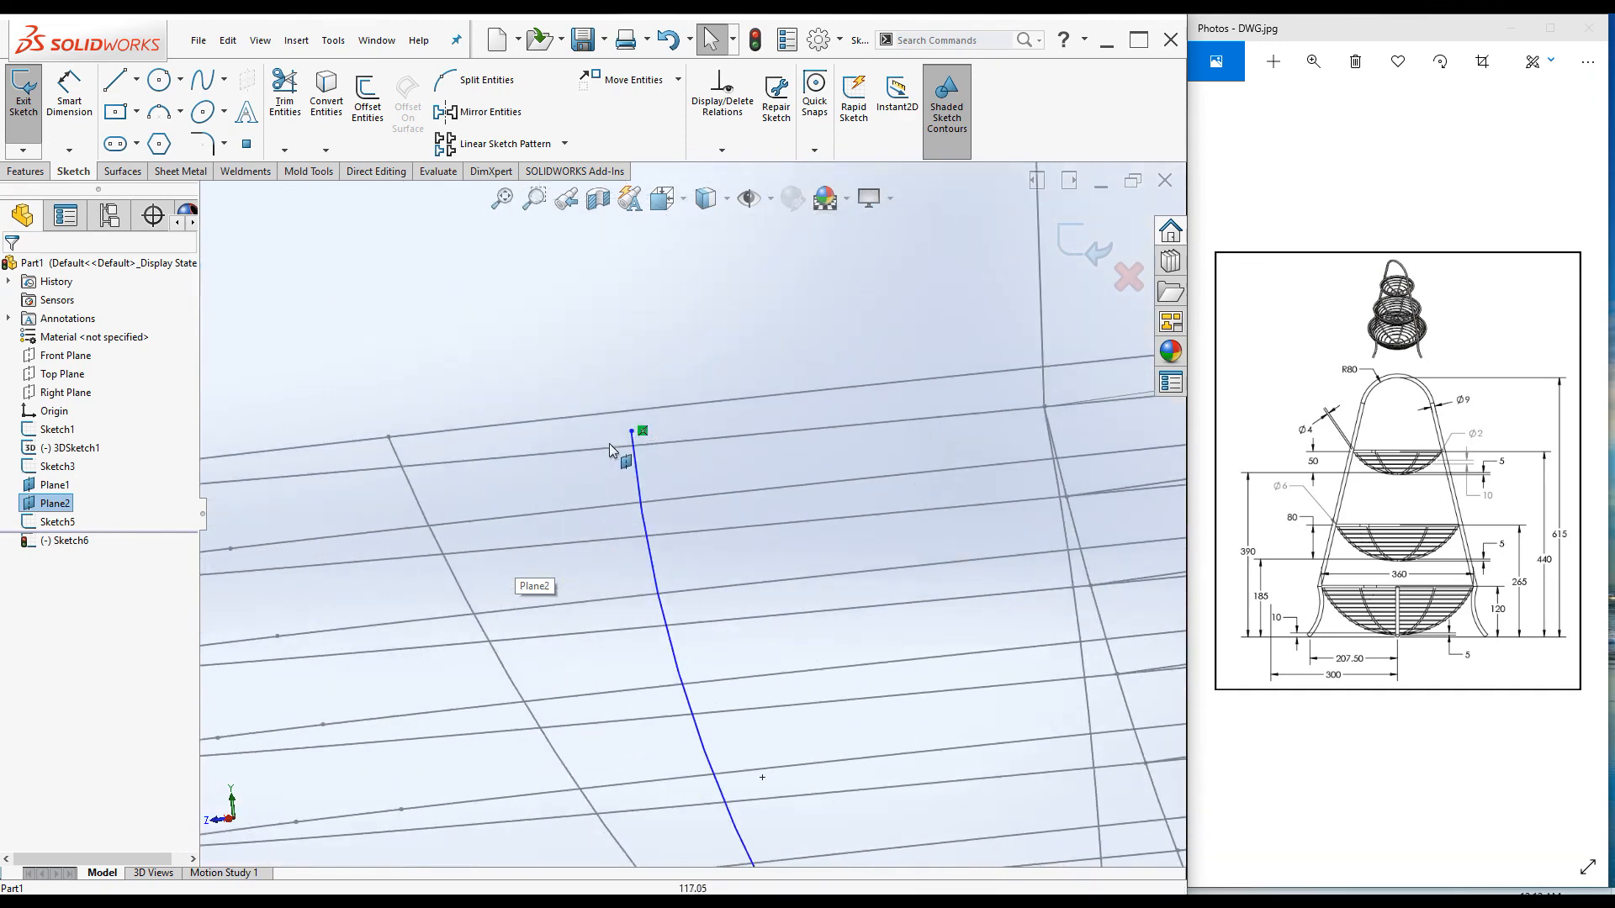
{"action": "left_click", "coordinate": [631, 430]}
{"action": "middle_click_drag", "start_coordinate": [595, 493], "coordinate": [415, 503]}
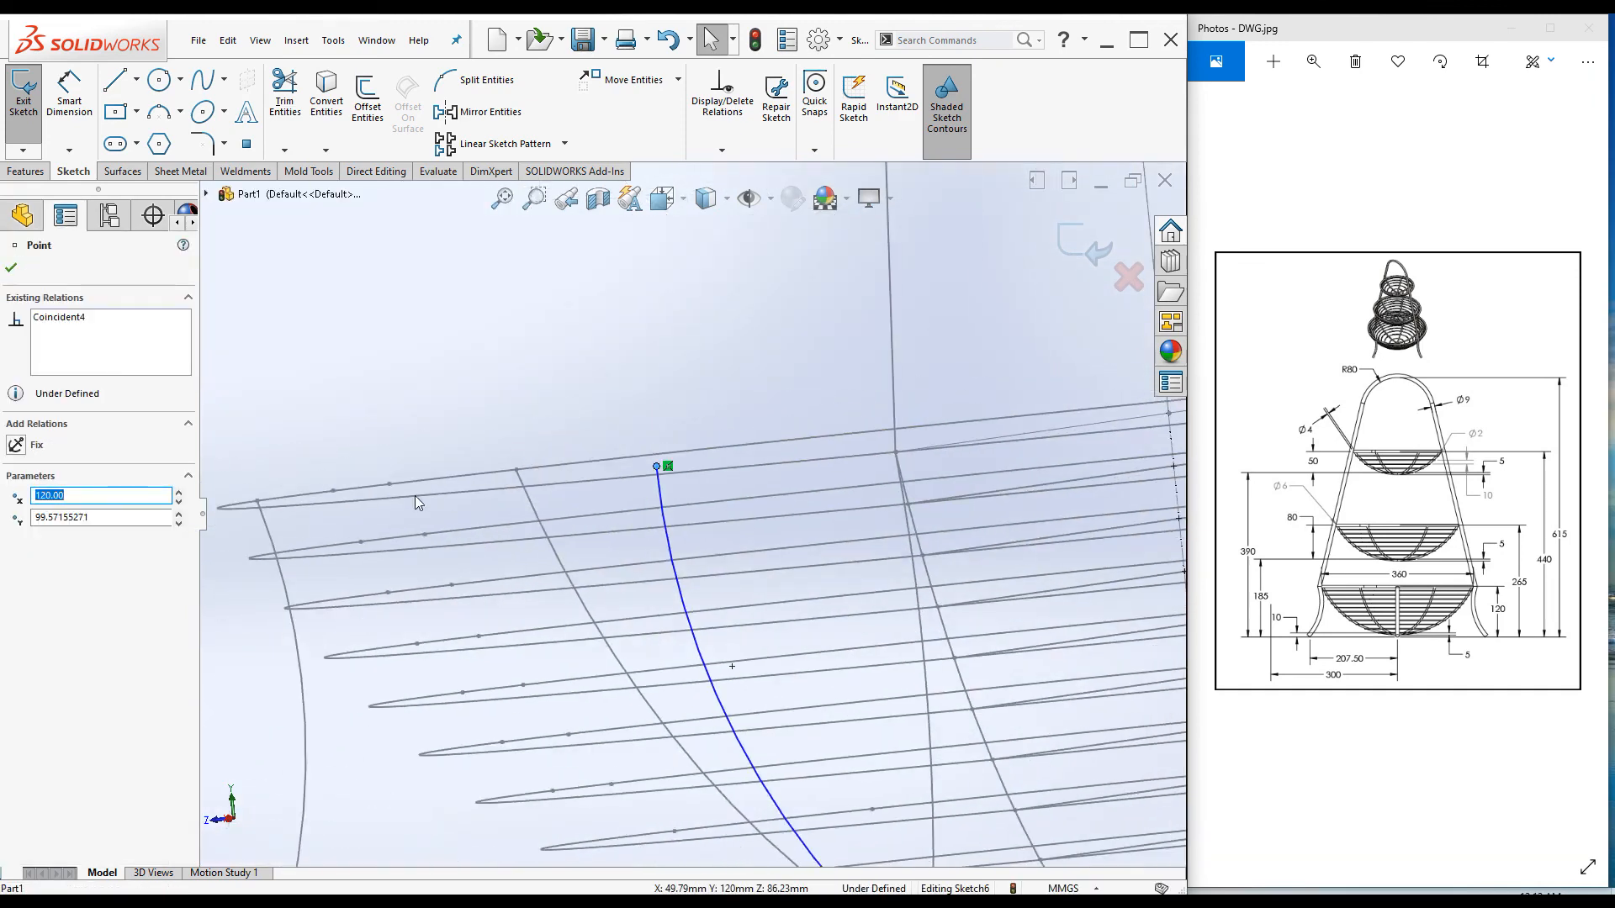
{"action": "left_click", "coordinate": [434, 482], "text": "ctrl"}
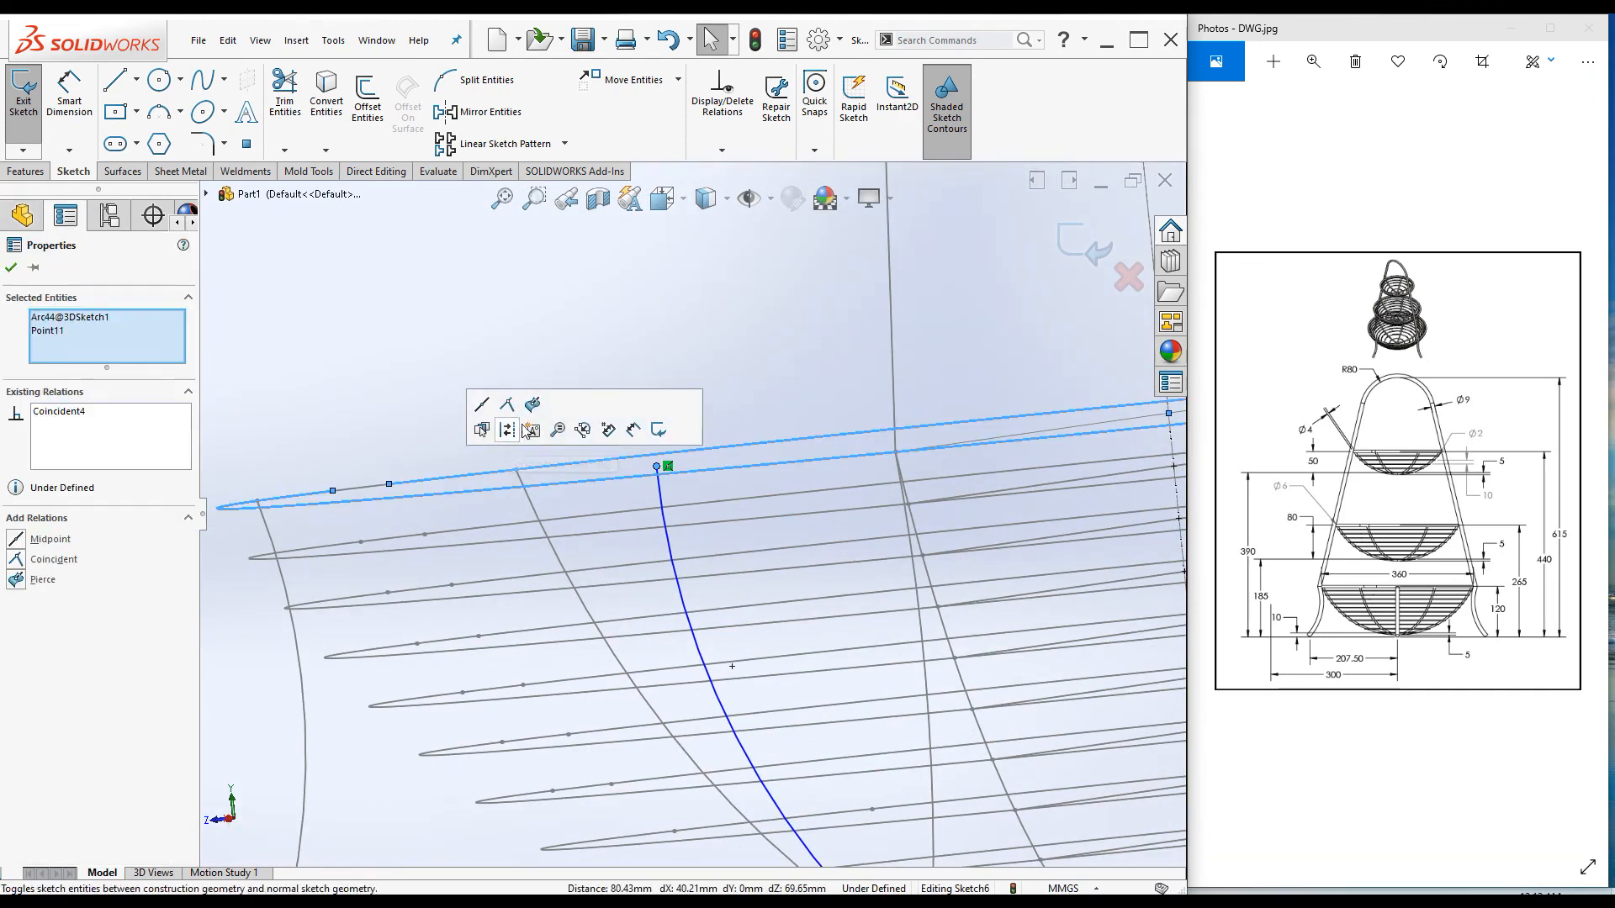
{"action": "left_click", "coordinate": [533, 407]}
{"action": "scroll", "coordinate": [547, 511], "scroll_direction": "up", "scroll_amount": 6}
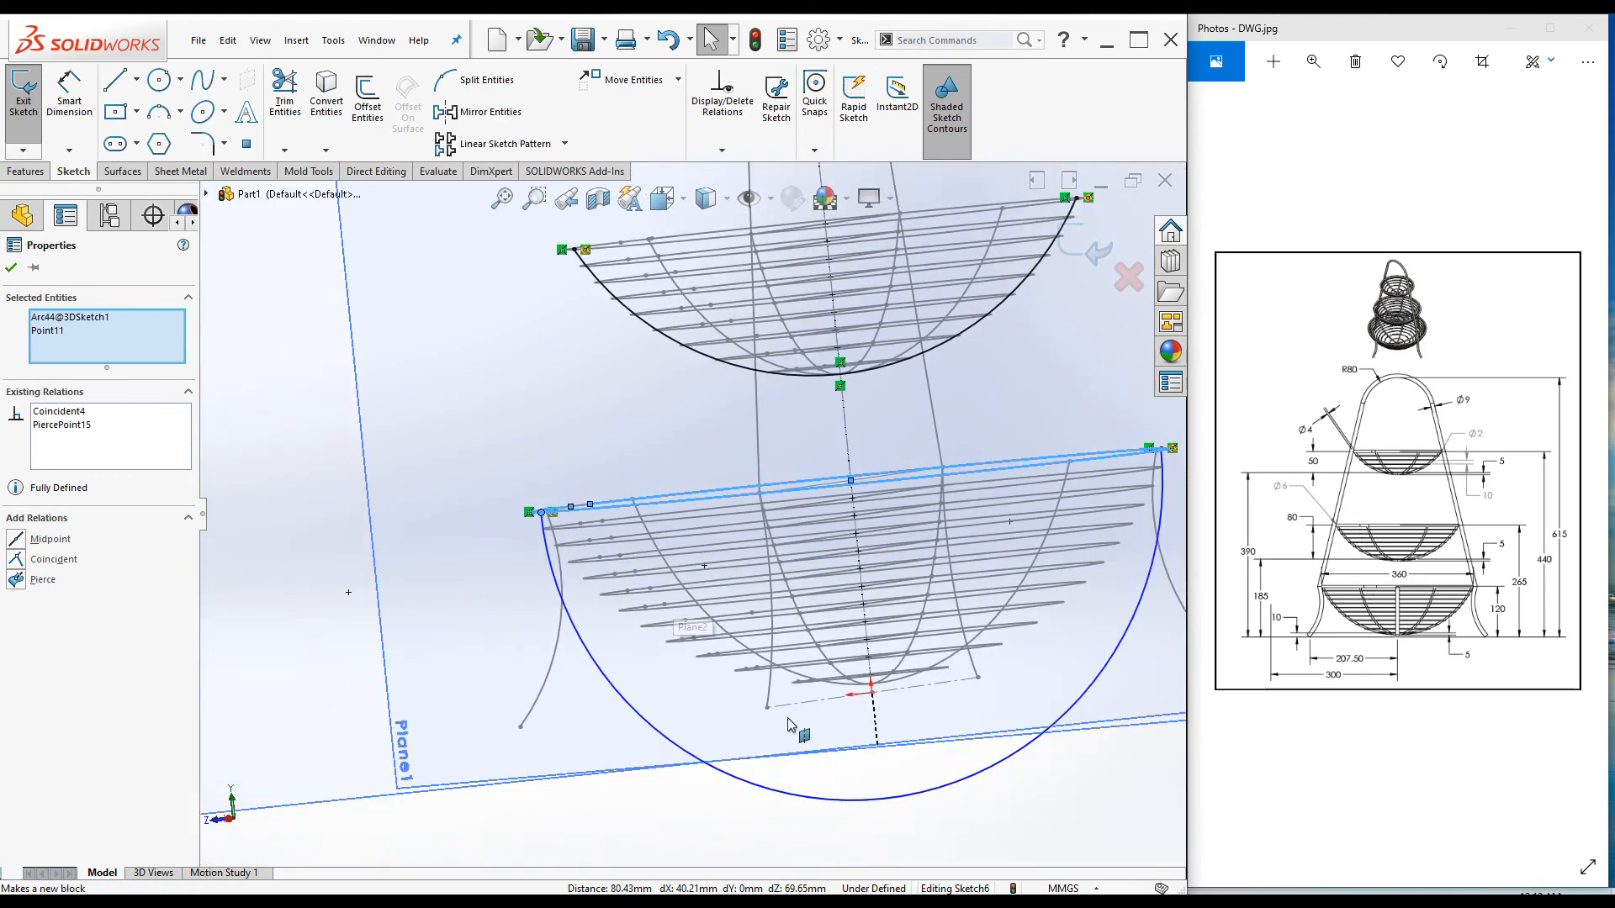
Step: Make the bottom basket arc's midpoint coincident with the lowest point of that basket's profile curve, and close the sketch
{"action": "scroll", "coordinate": [828, 778], "scroll_direction": "down", "scroll_amount": 3}
{"action": "left_click", "coordinate": [937, 808]}
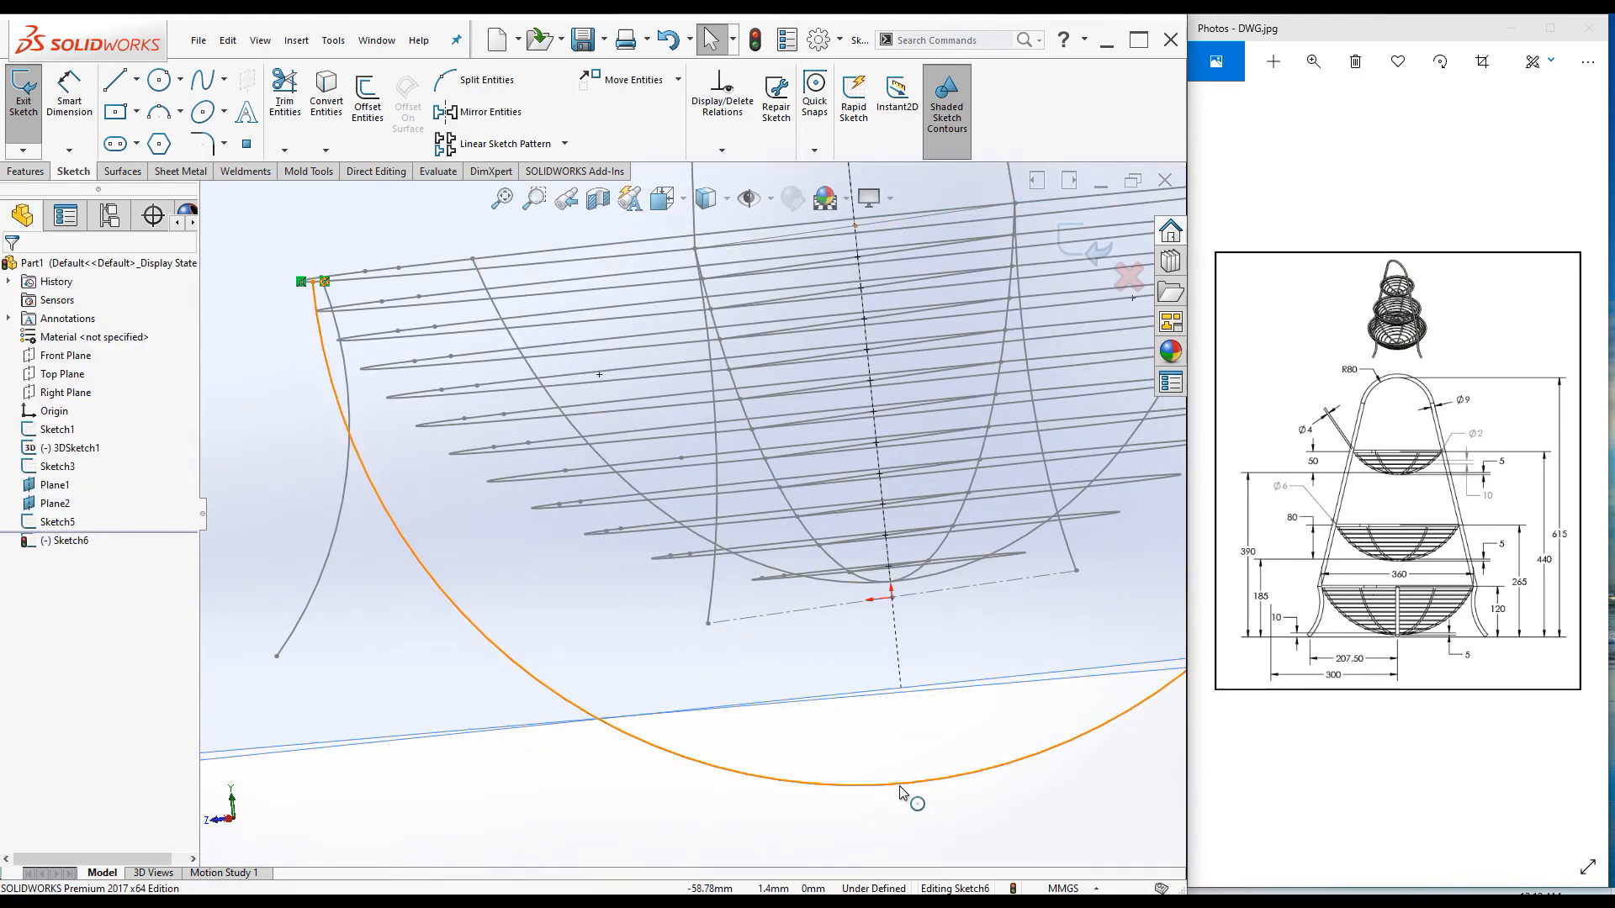
{"action": "left_click", "coordinate": [910, 786]}
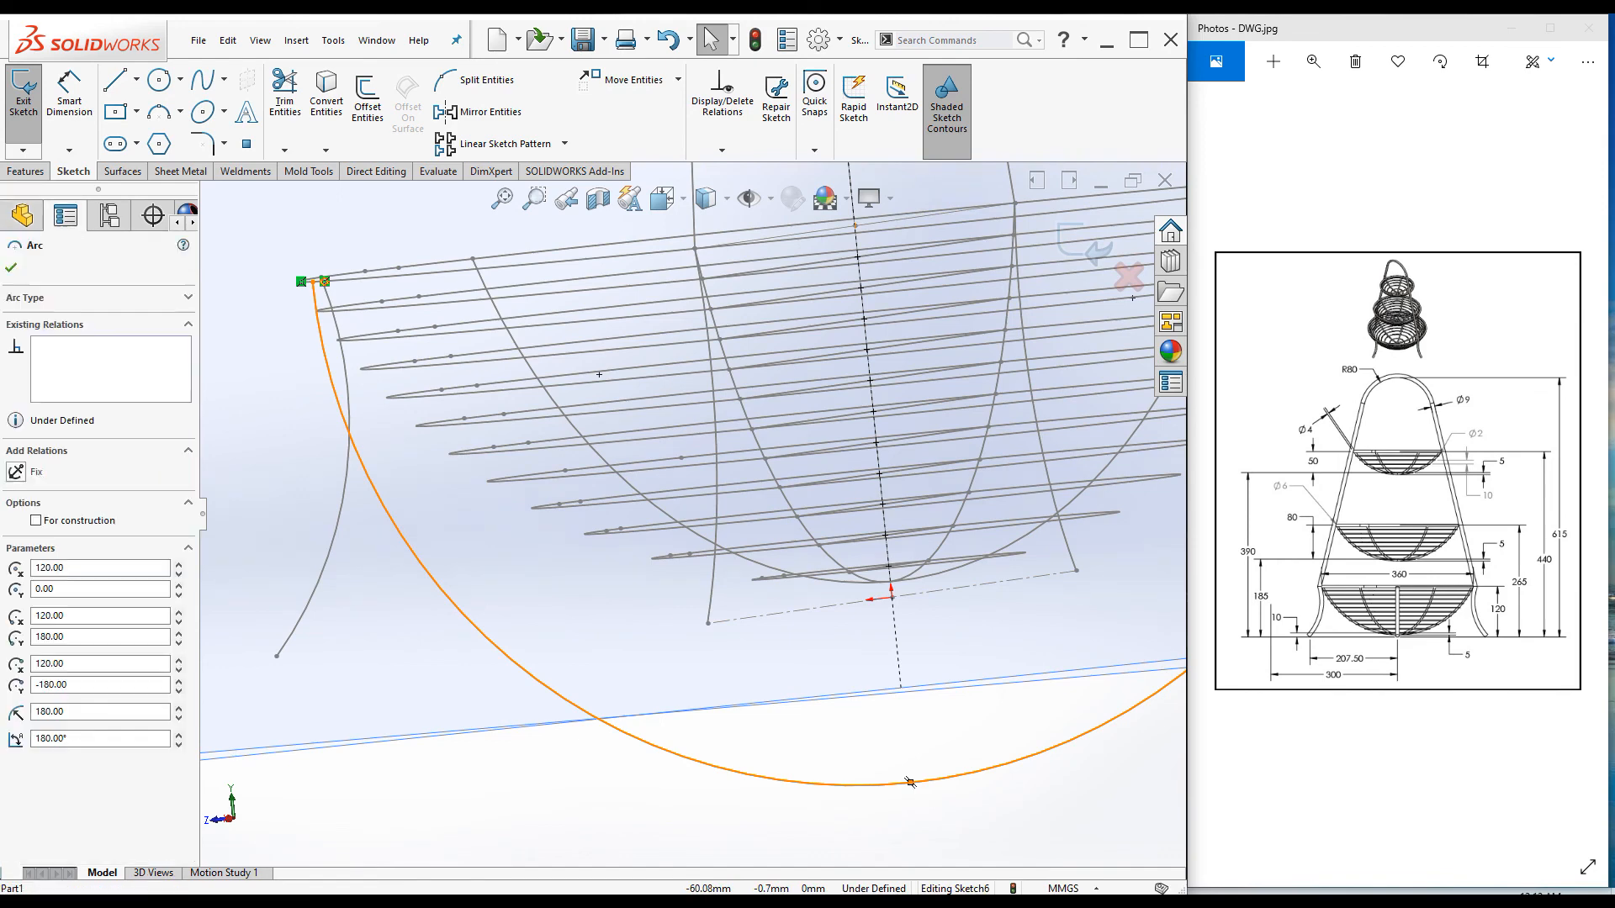
{"action": "scroll", "coordinate": [1000, 686], "scroll_direction": "down", "scroll_amount": 5}
{"action": "scroll", "coordinate": [692, 364], "scroll_direction": "down", "scroll_amount": 3}
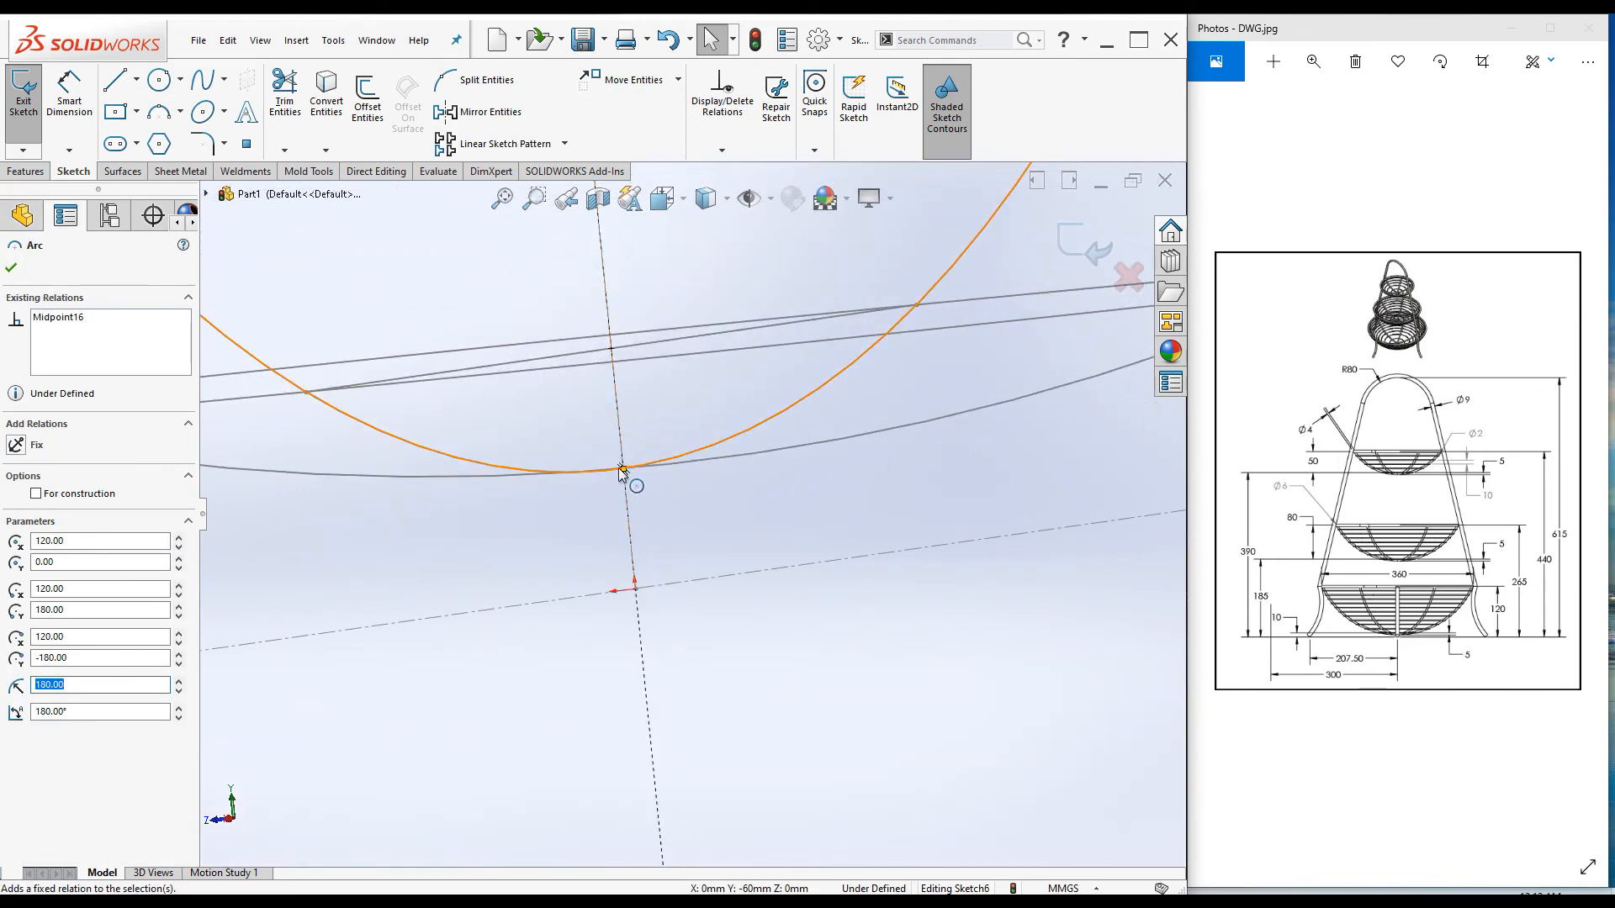
{"action": "left_click", "coordinate": [624, 469]}
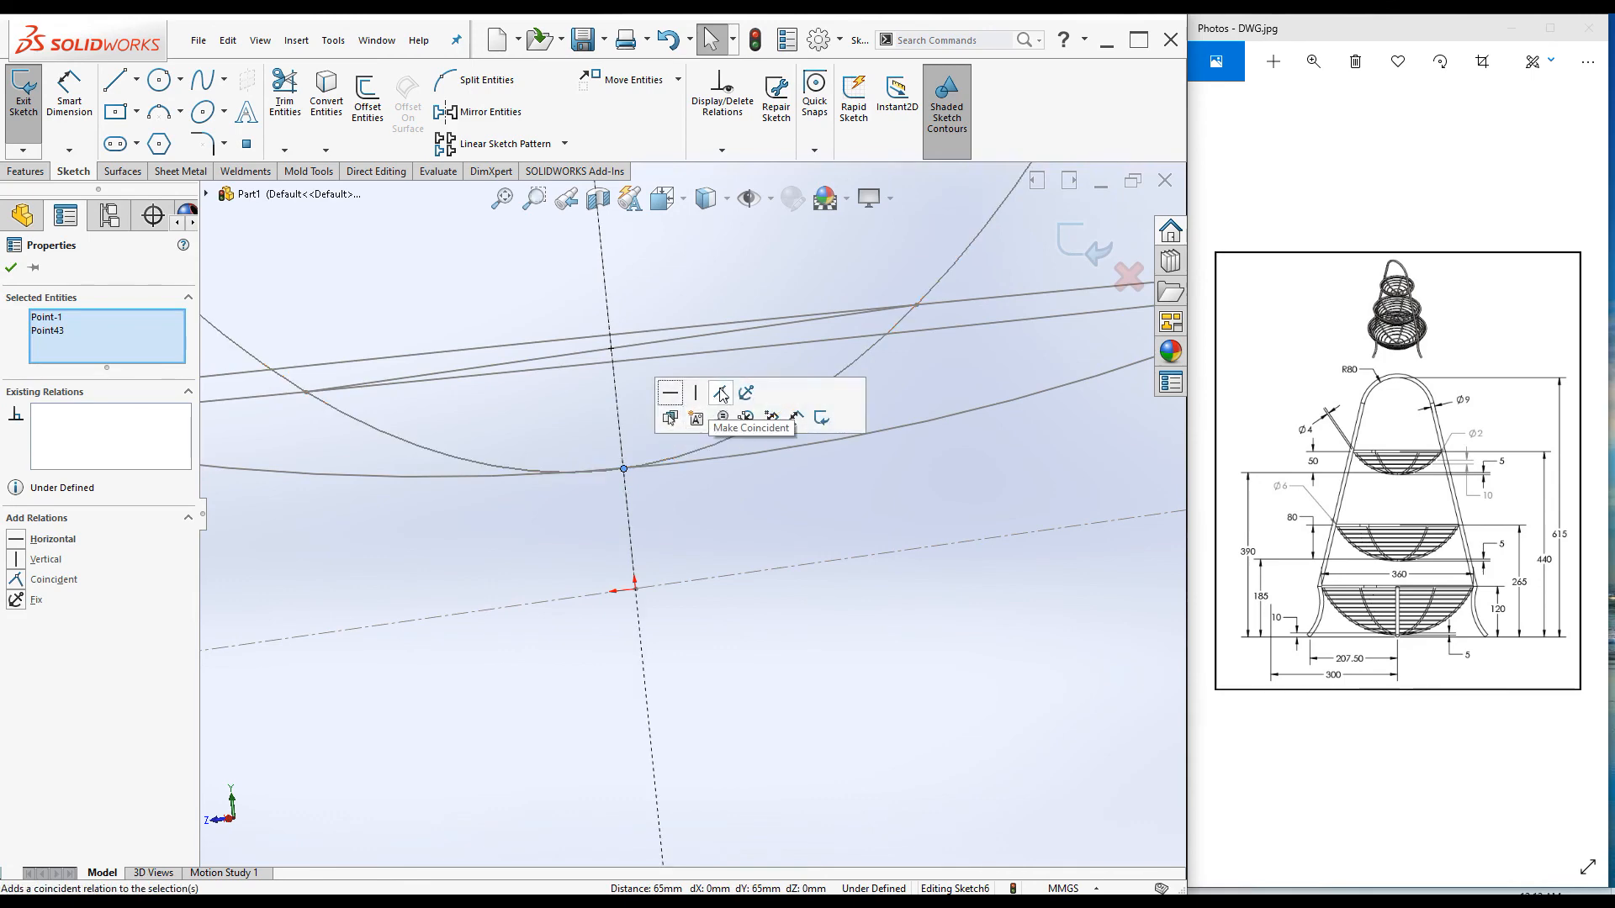
{"action": "left_click", "coordinate": [710, 421]}
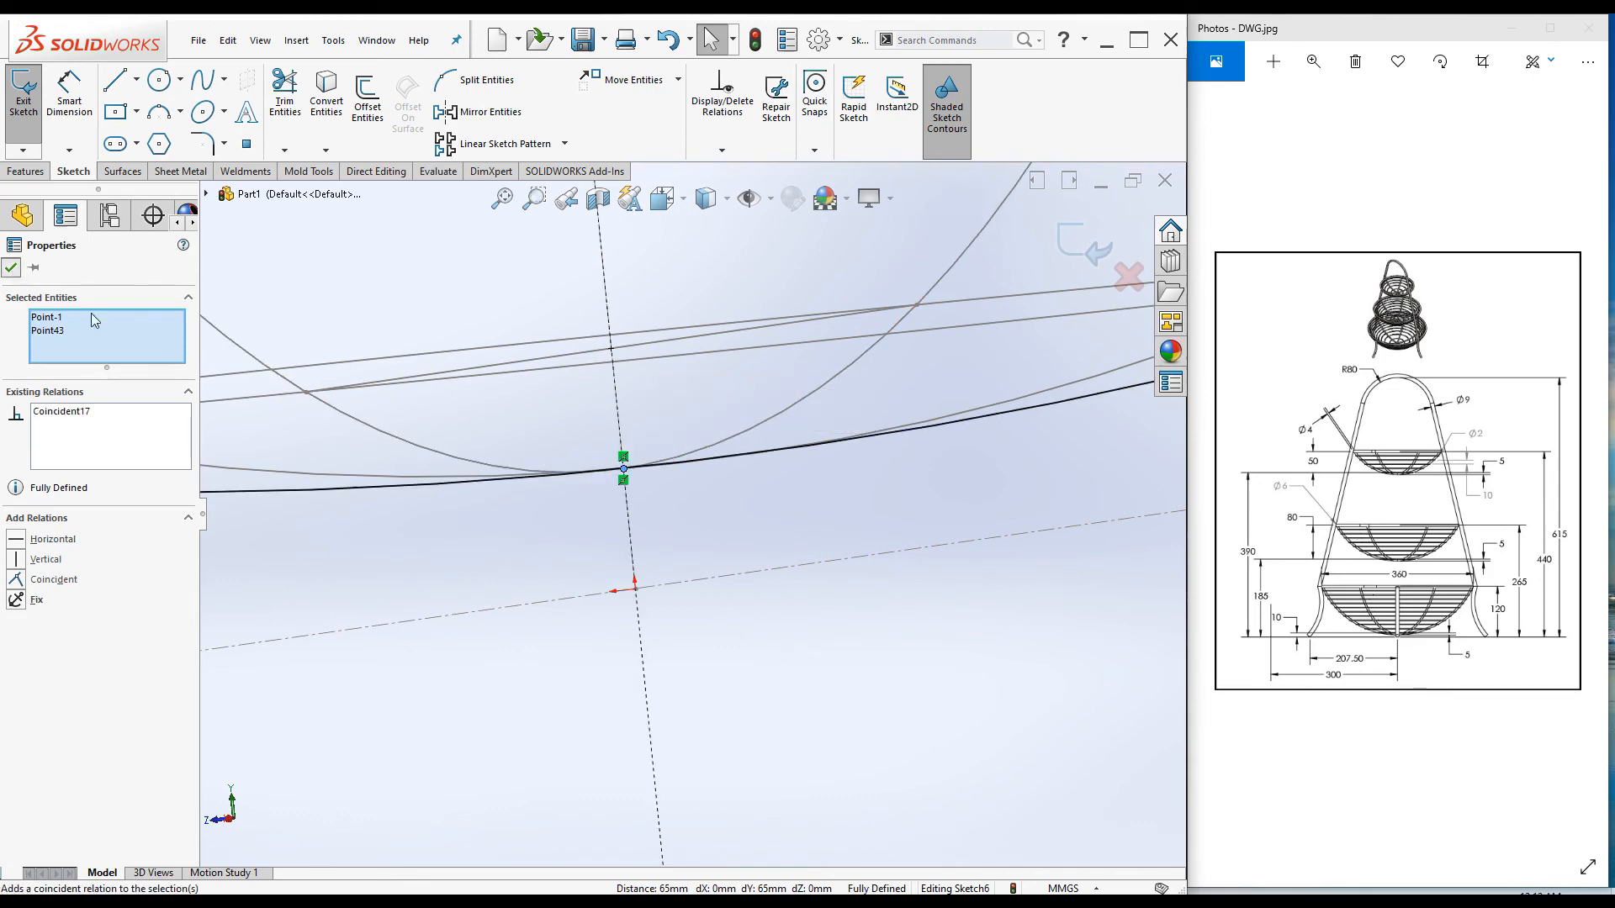
{"action": "left_click", "coordinate": [12, 268]}
{"action": "key", "text": "ctrl+7"}
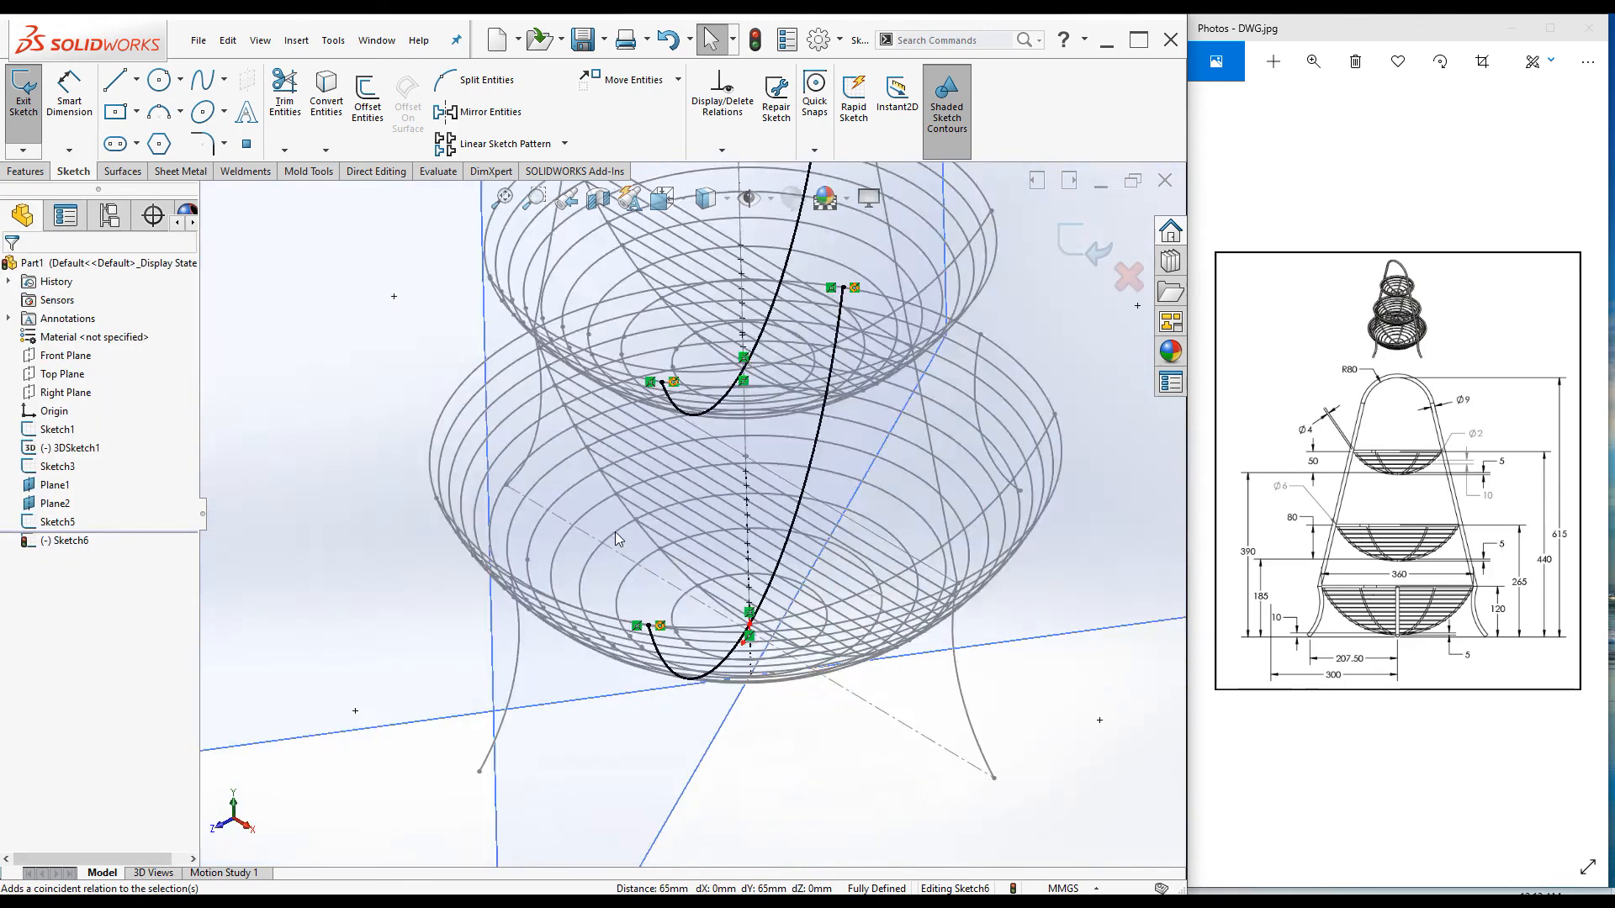
{"action": "left_click", "coordinate": [1079, 254]}
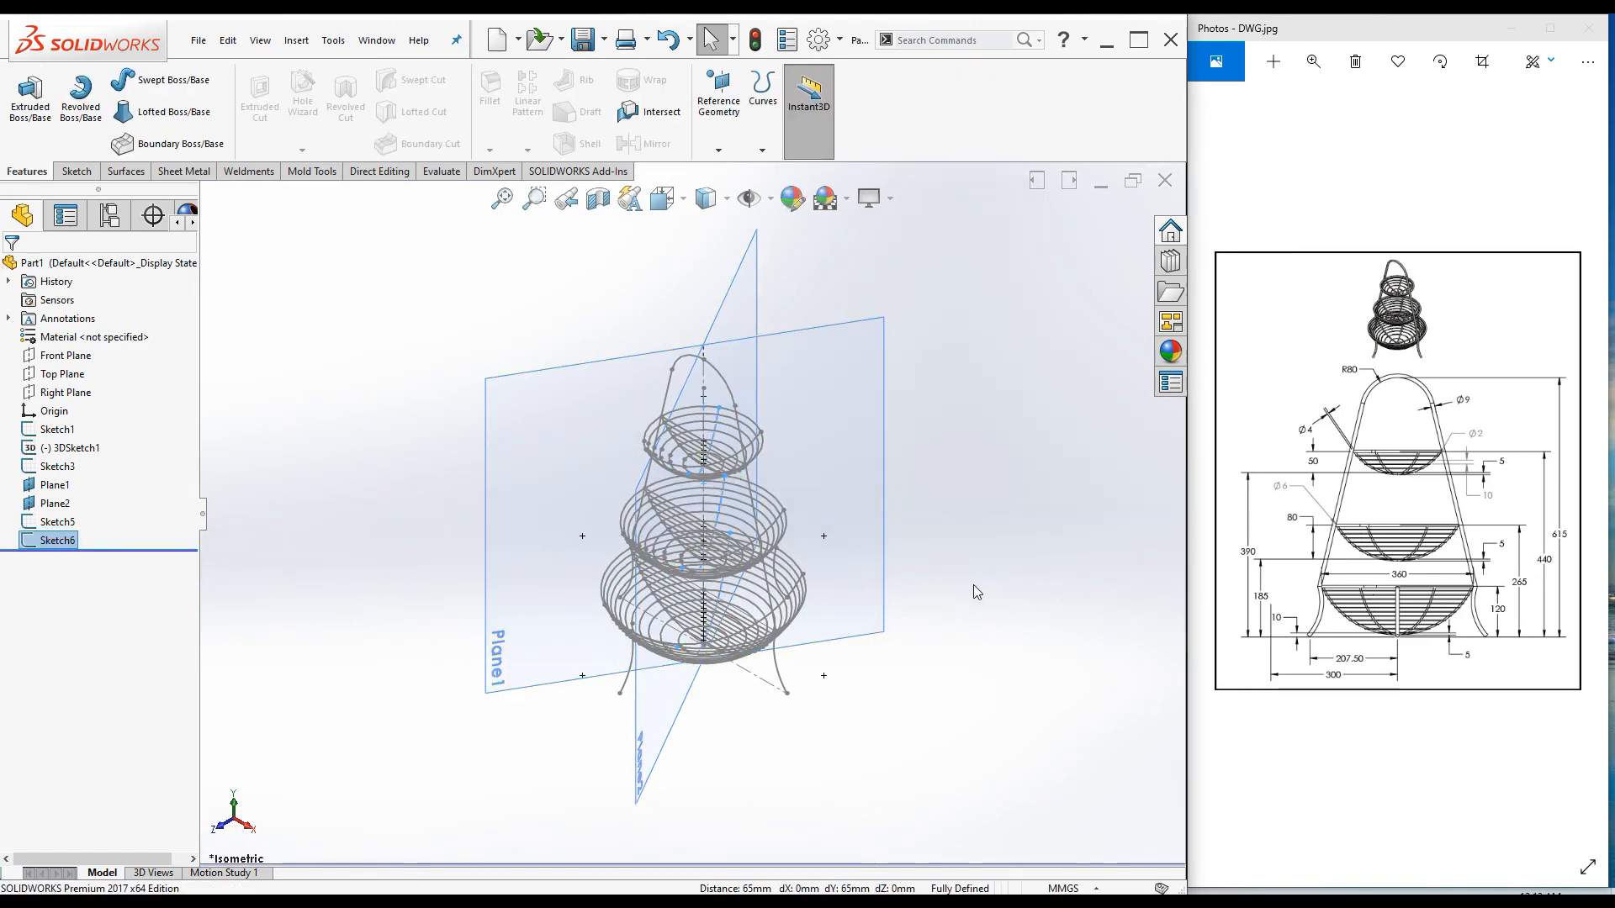
Step: Hide the reference planes Plane1 and Plane2
{"action": "scroll", "coordinate": [778, 467], "scroll_direction": "down", "scroll_amount": 5}
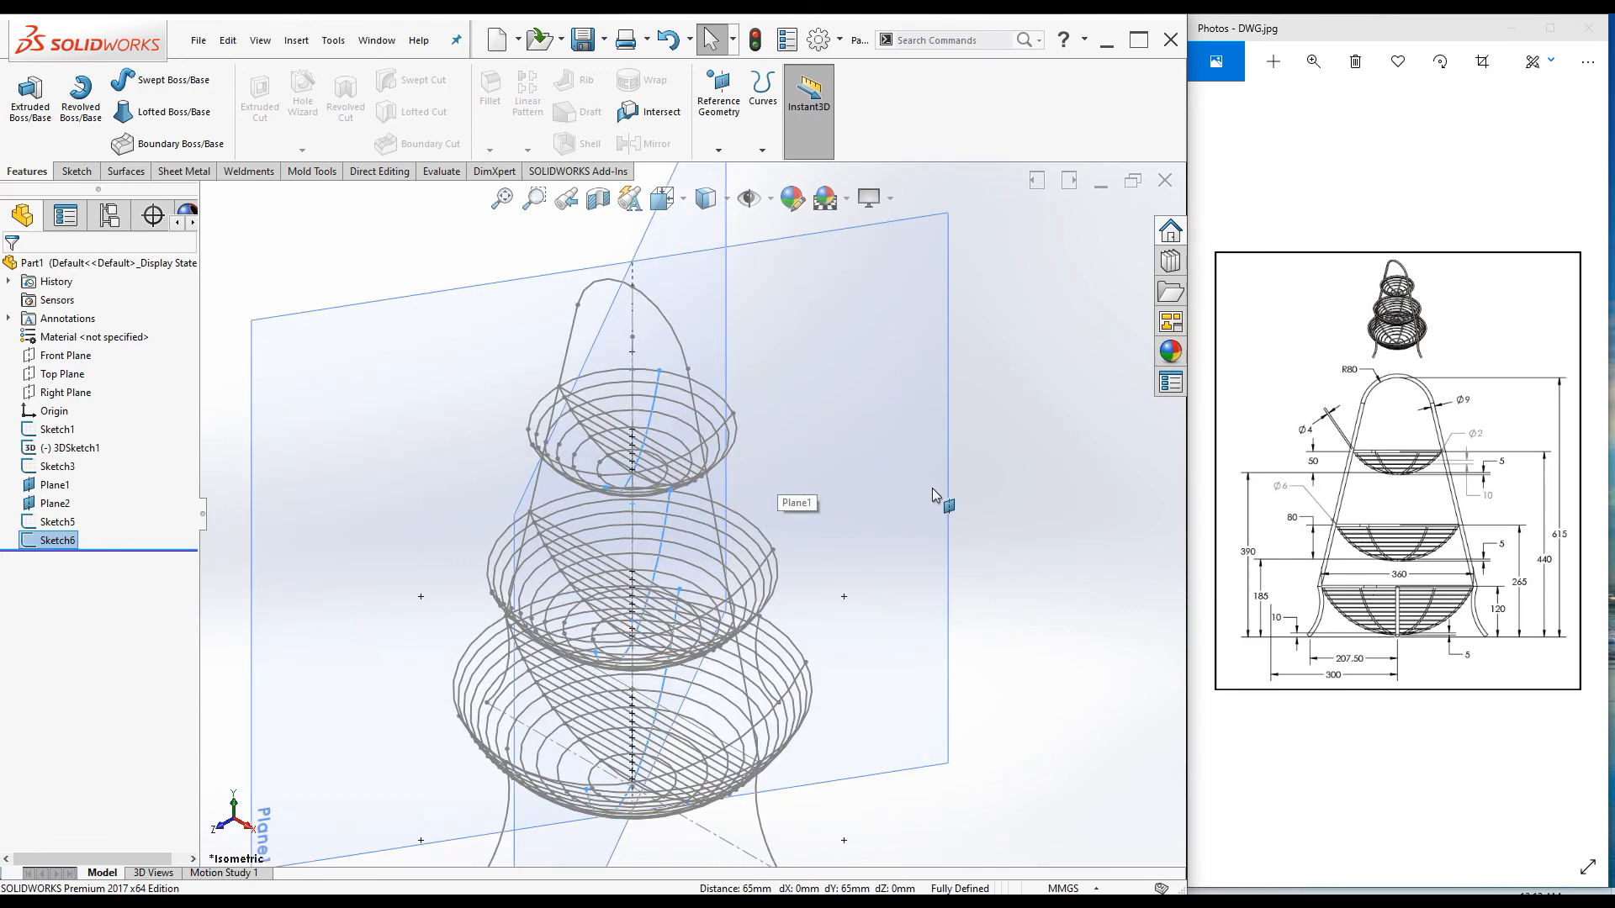
{"action": "left_click", "coordinate": [1058, 545]}
{"action": "scroll", "coordinate": [764, 456], "scroll_direction": "up", "scroll_amount": 3}
{"action": "scroll", "coordinate": [763, 459], "scroll_direction": "down", "scroll_amount": 3}
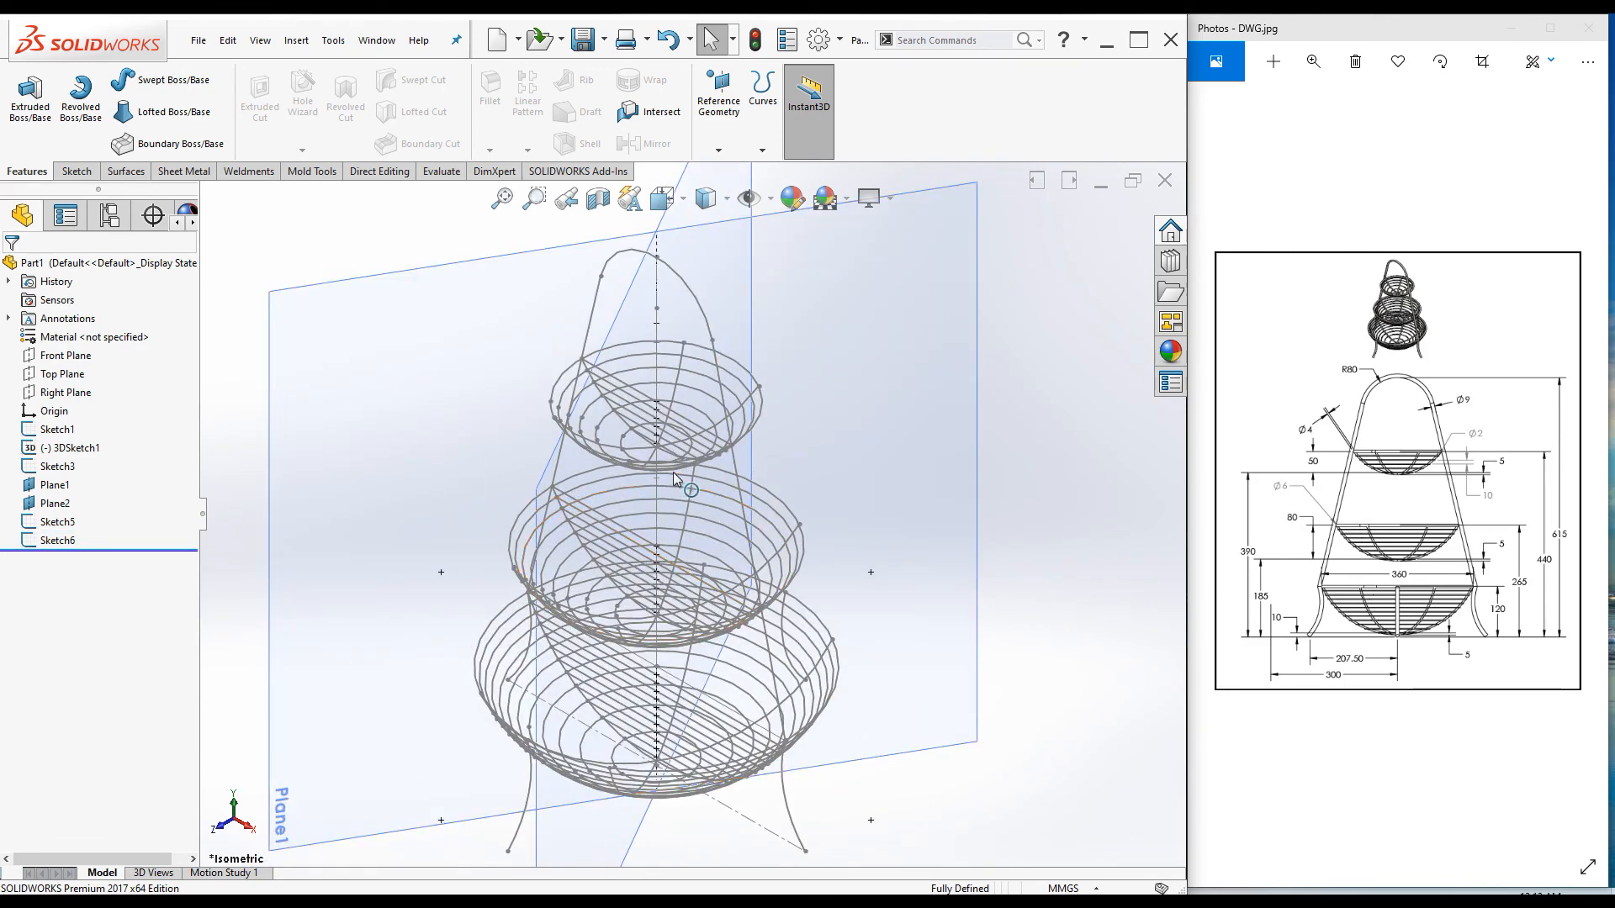
{"action": "scroll", "coordinate": [717, 469], "scroll_direction": "up", "scroll_amount": 4}
{"action": "scroll", "coordinate": [717, 471], "scroll_direction": "down", "scroll_amount": 2}
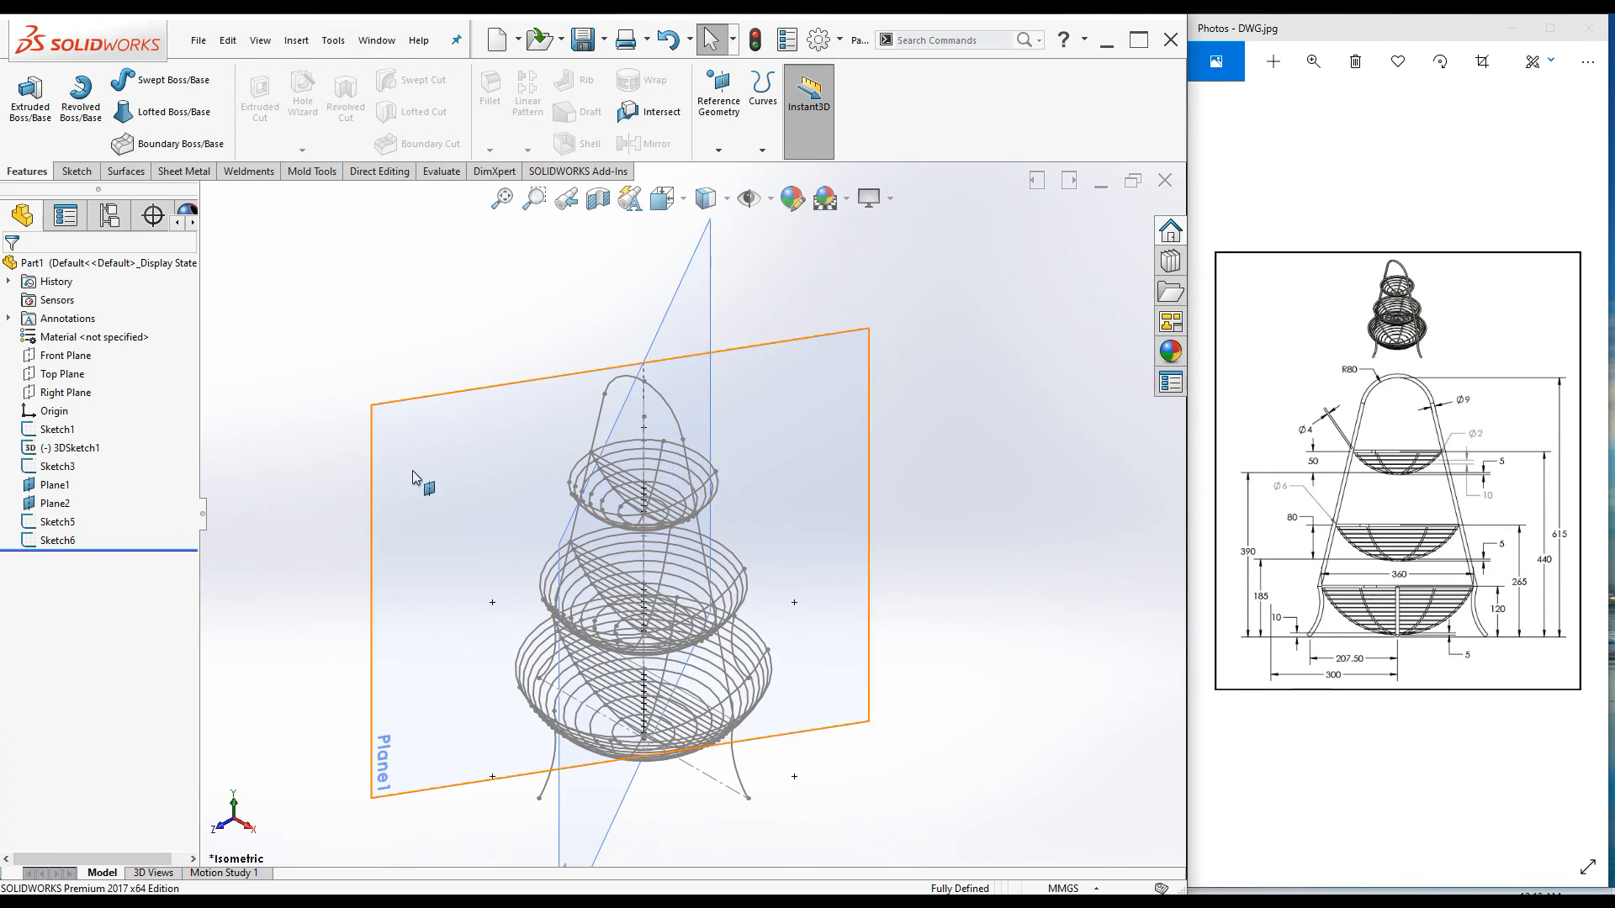
{"action": "left_click", "coordinate": [44, 488]}
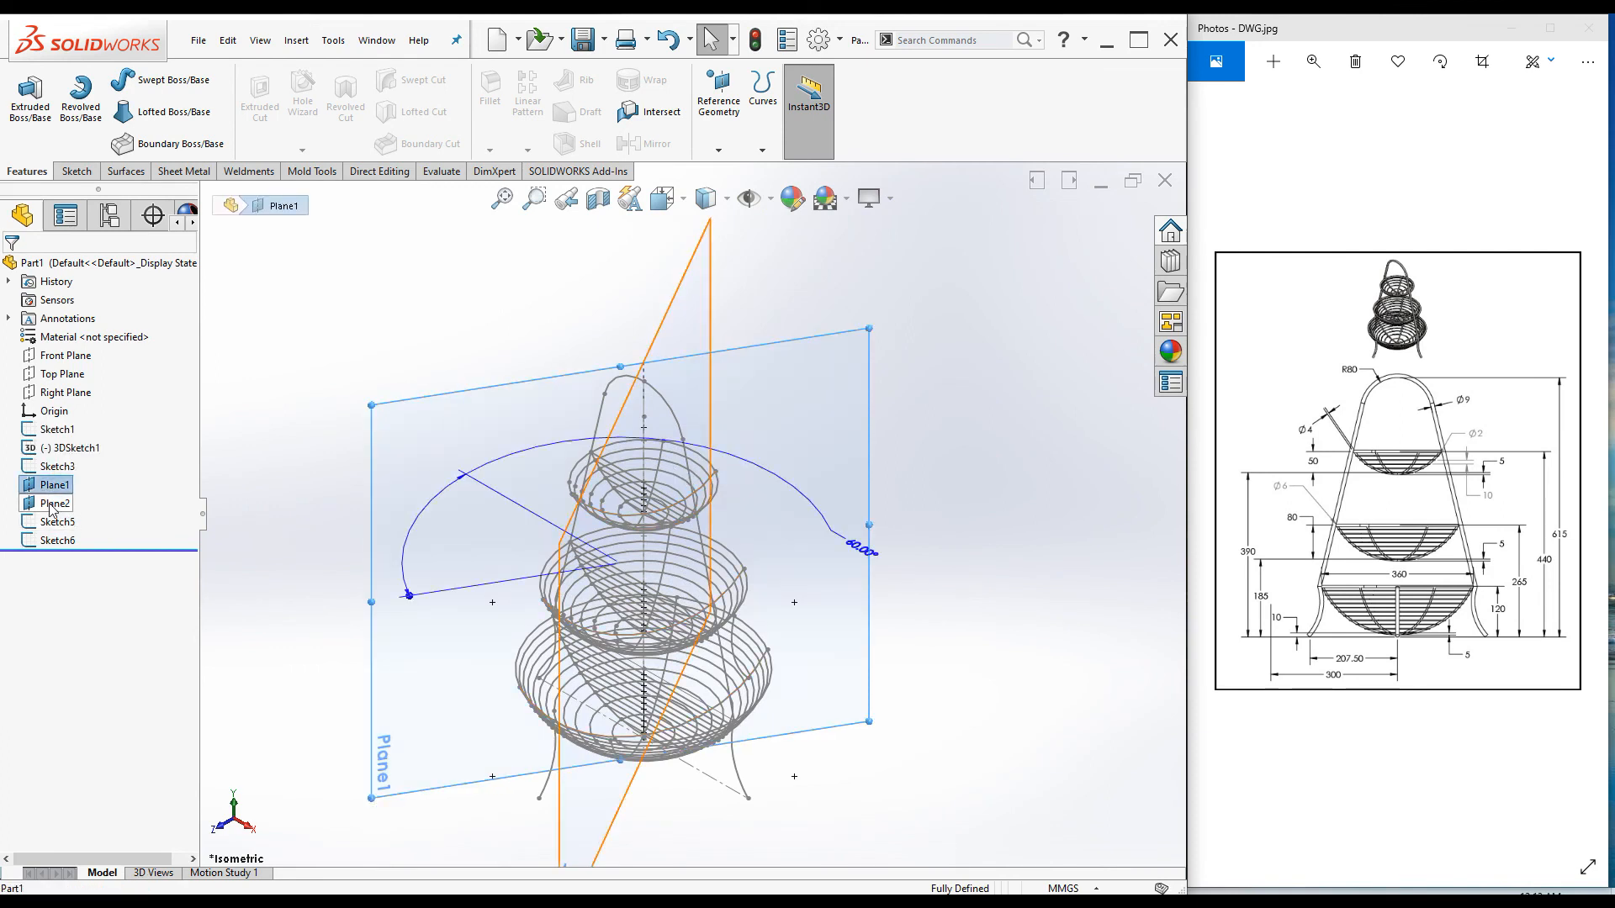
{"action": "left_click", "coordinate": [61, 504], "text": "ctrl"}
{"action": "left_click", "coordinate": [330, 313]}
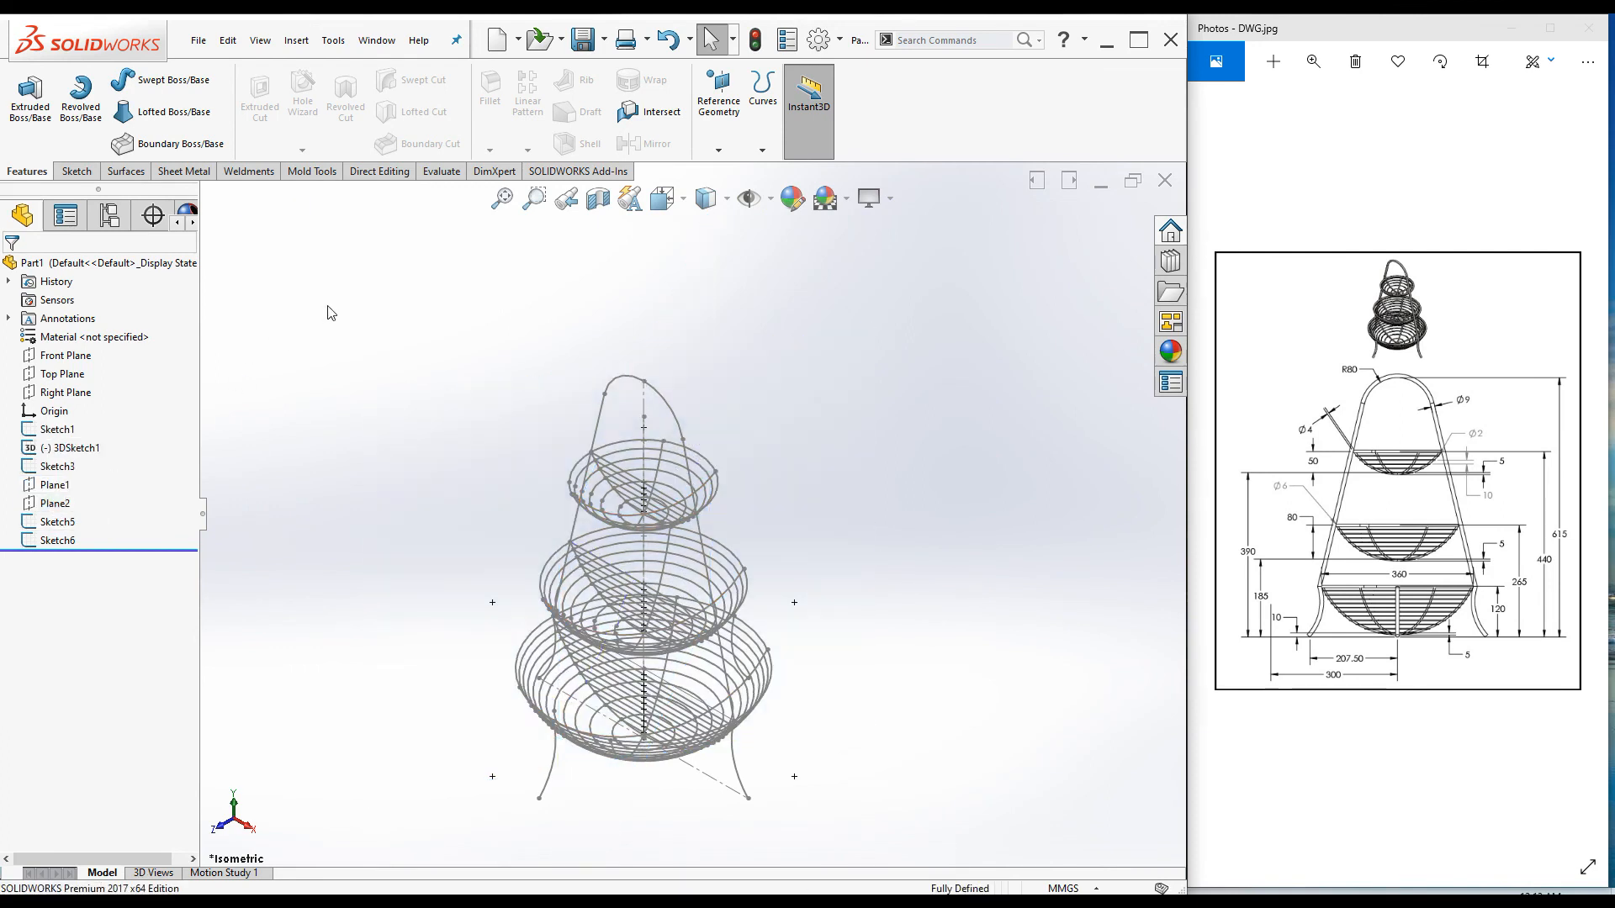
Step: Display the Line Format toolbar and set the sketch color of 3DSketch1 to red
{"action": "scroll", "coordinate": [357, 591], "scroll_direction": "up", "scroll_amount": 3}
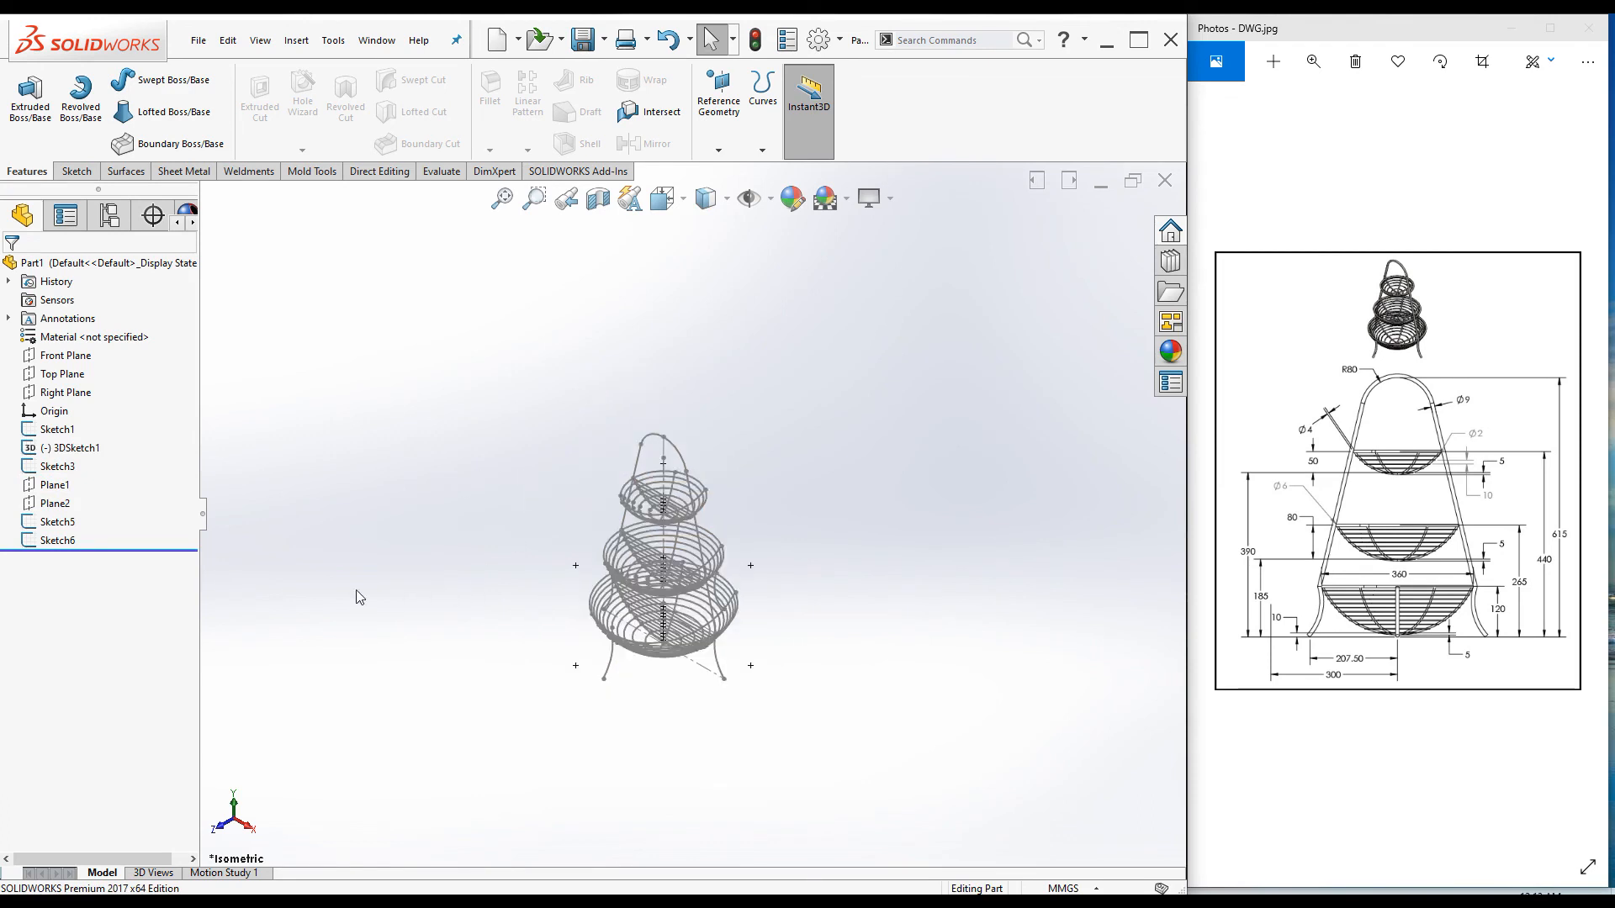
{"action": "left_click", "coordinate": [59, 449]}
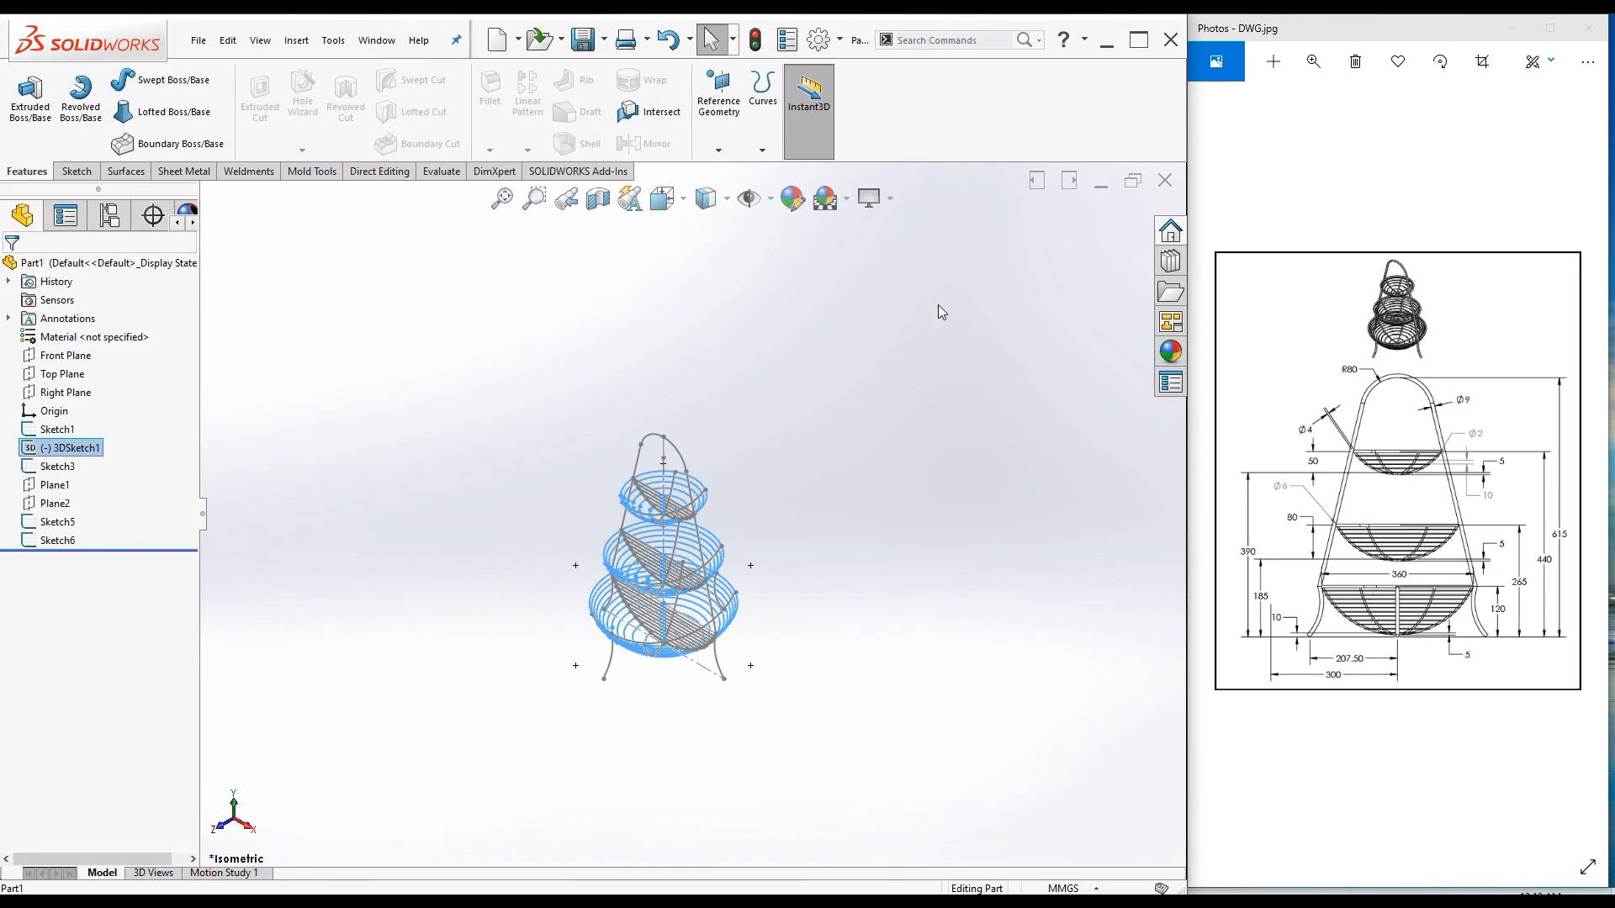
{"action": "right_click", "coordinate": [923, 118]}
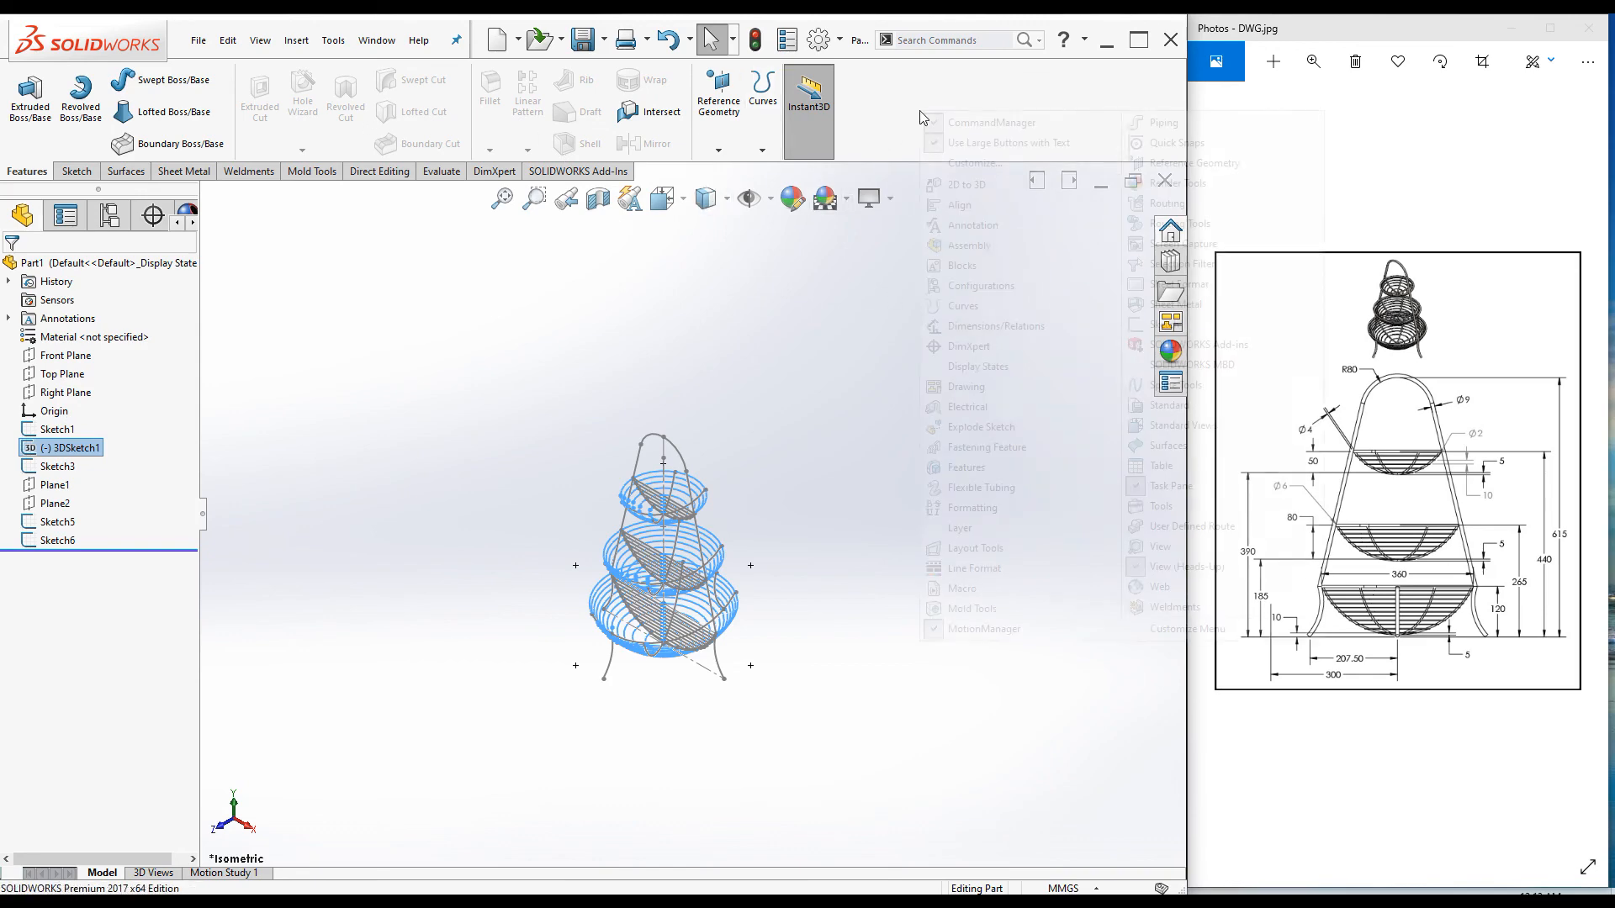
{"action": "left_click", "coordinate": [957, 572]}
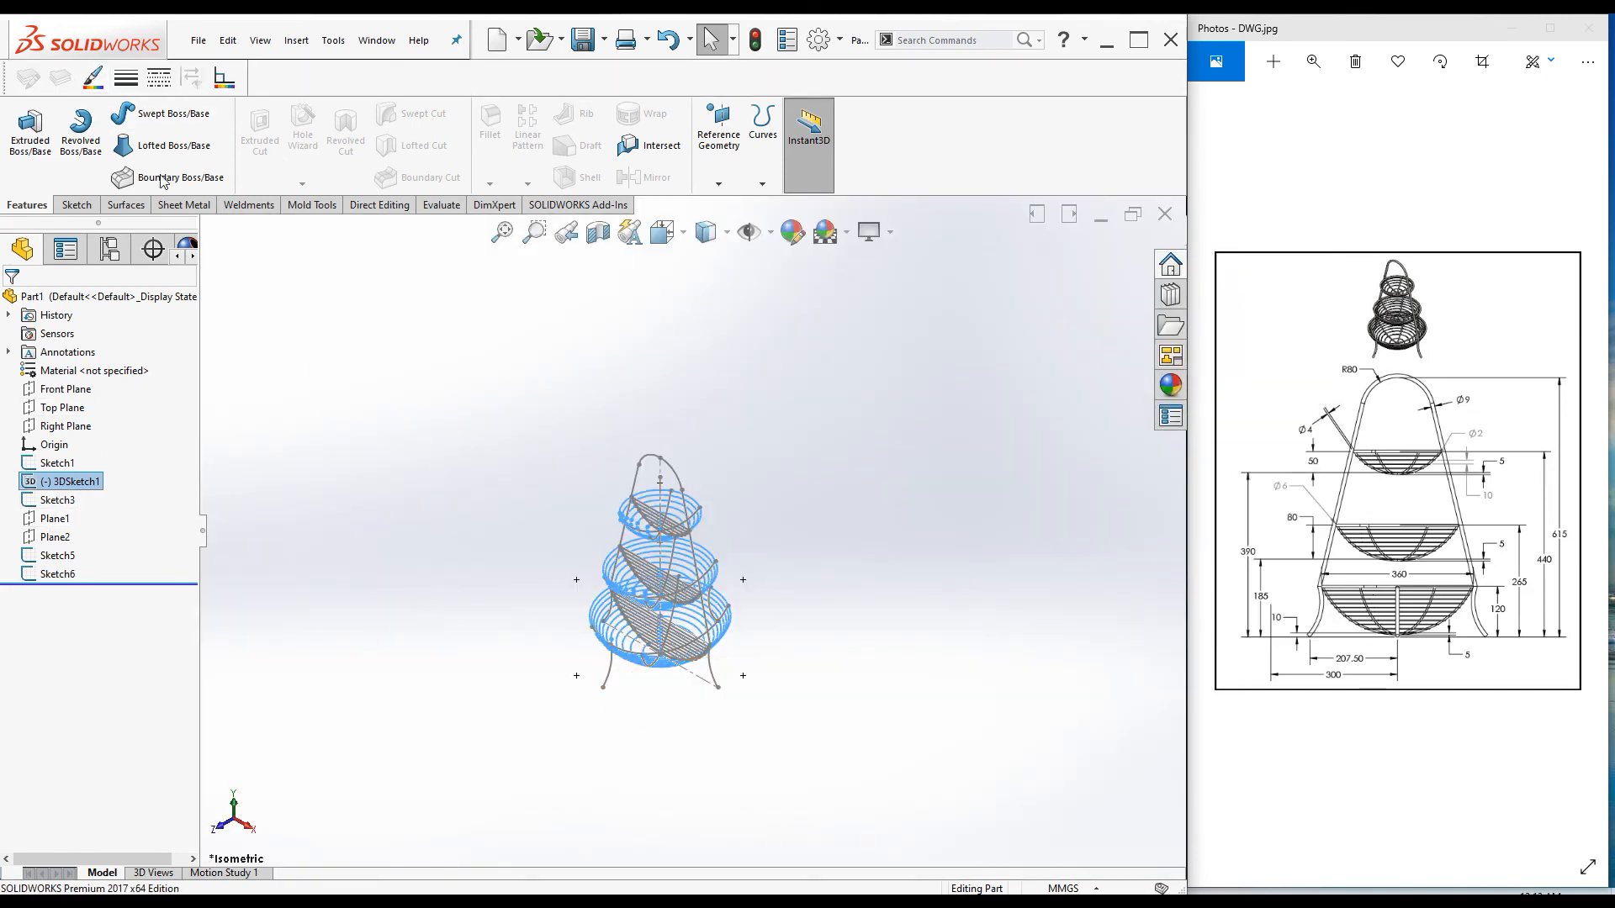
{"action": "left_click", "coordinate": [95, 78]}
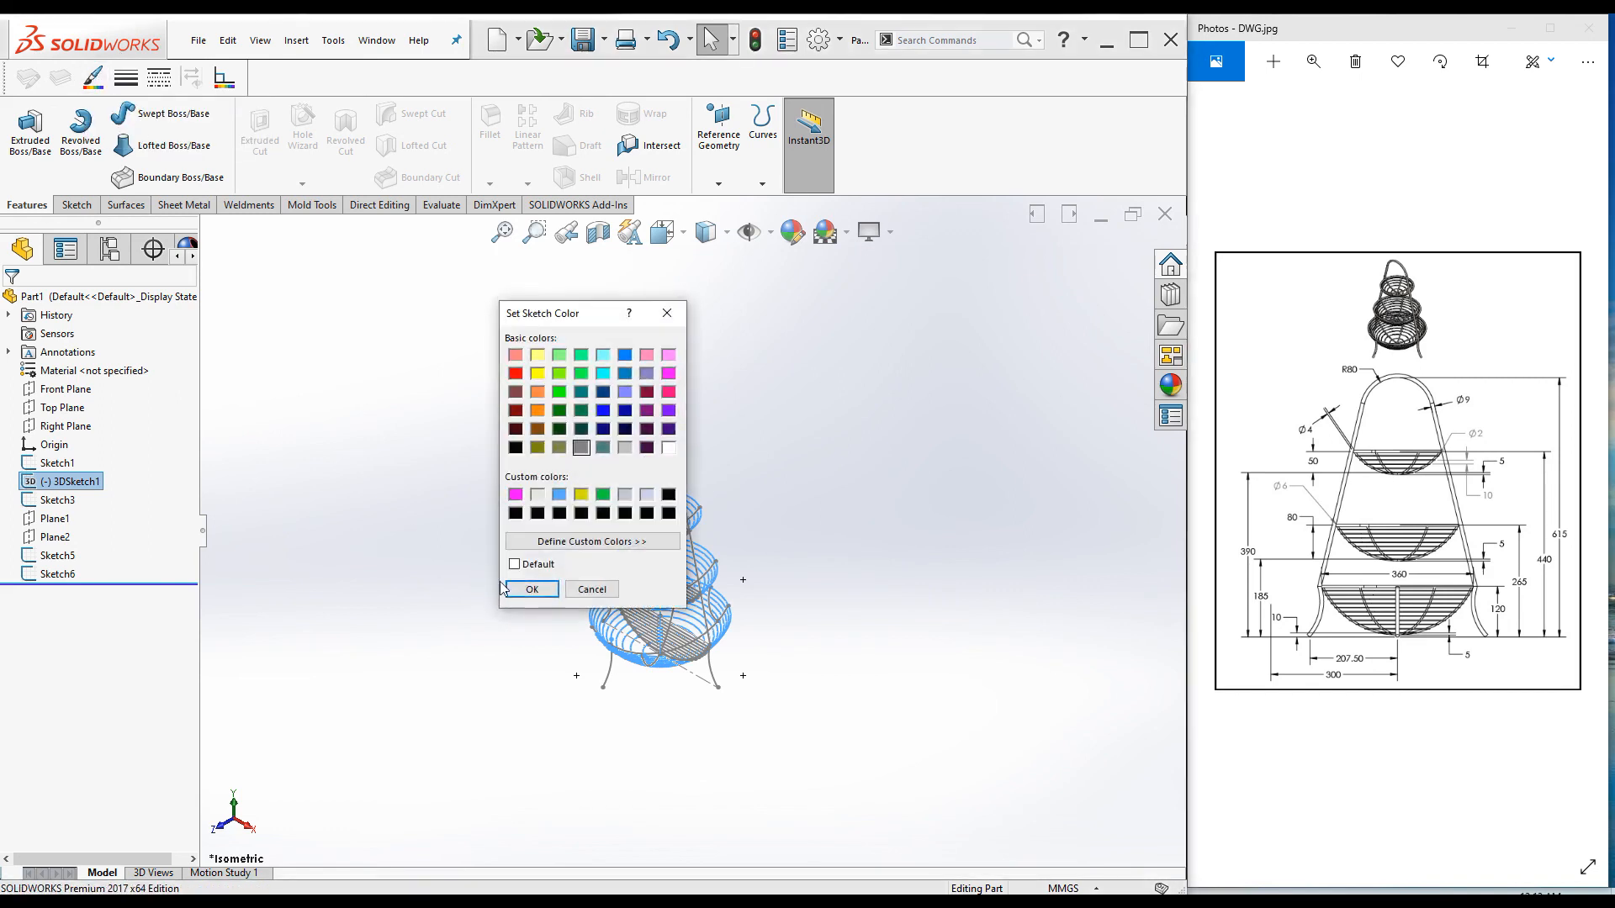
{"action": "left_click", "coordinate": [516, 374]}
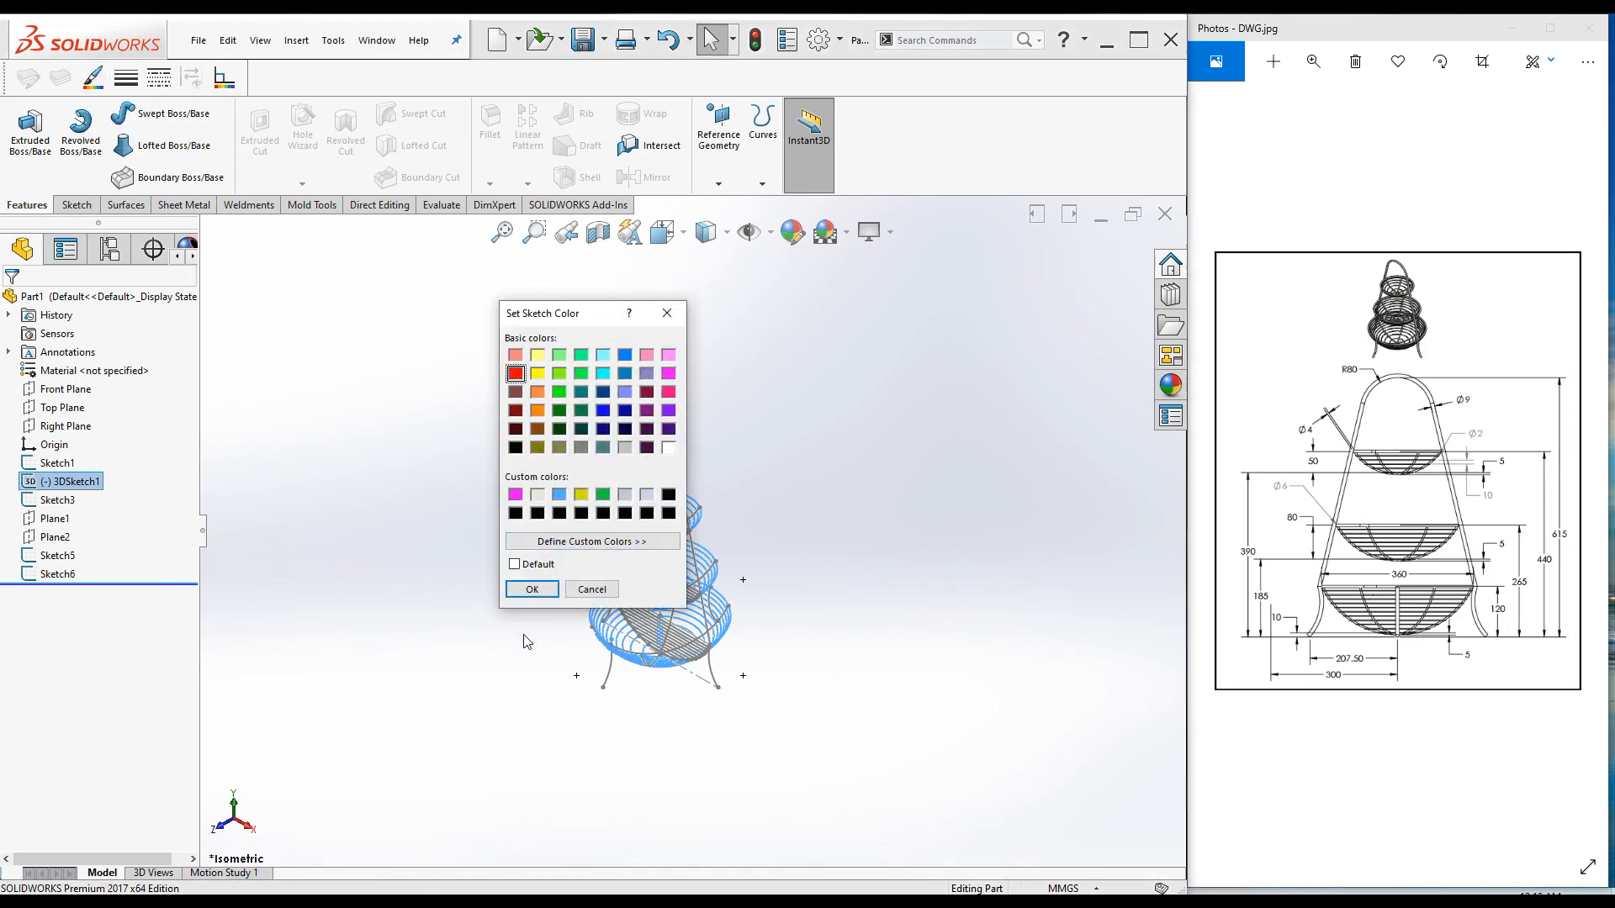
{"action": "left_click", "coordinate": [532, 589]}
{"action": "key", "text": "f"}
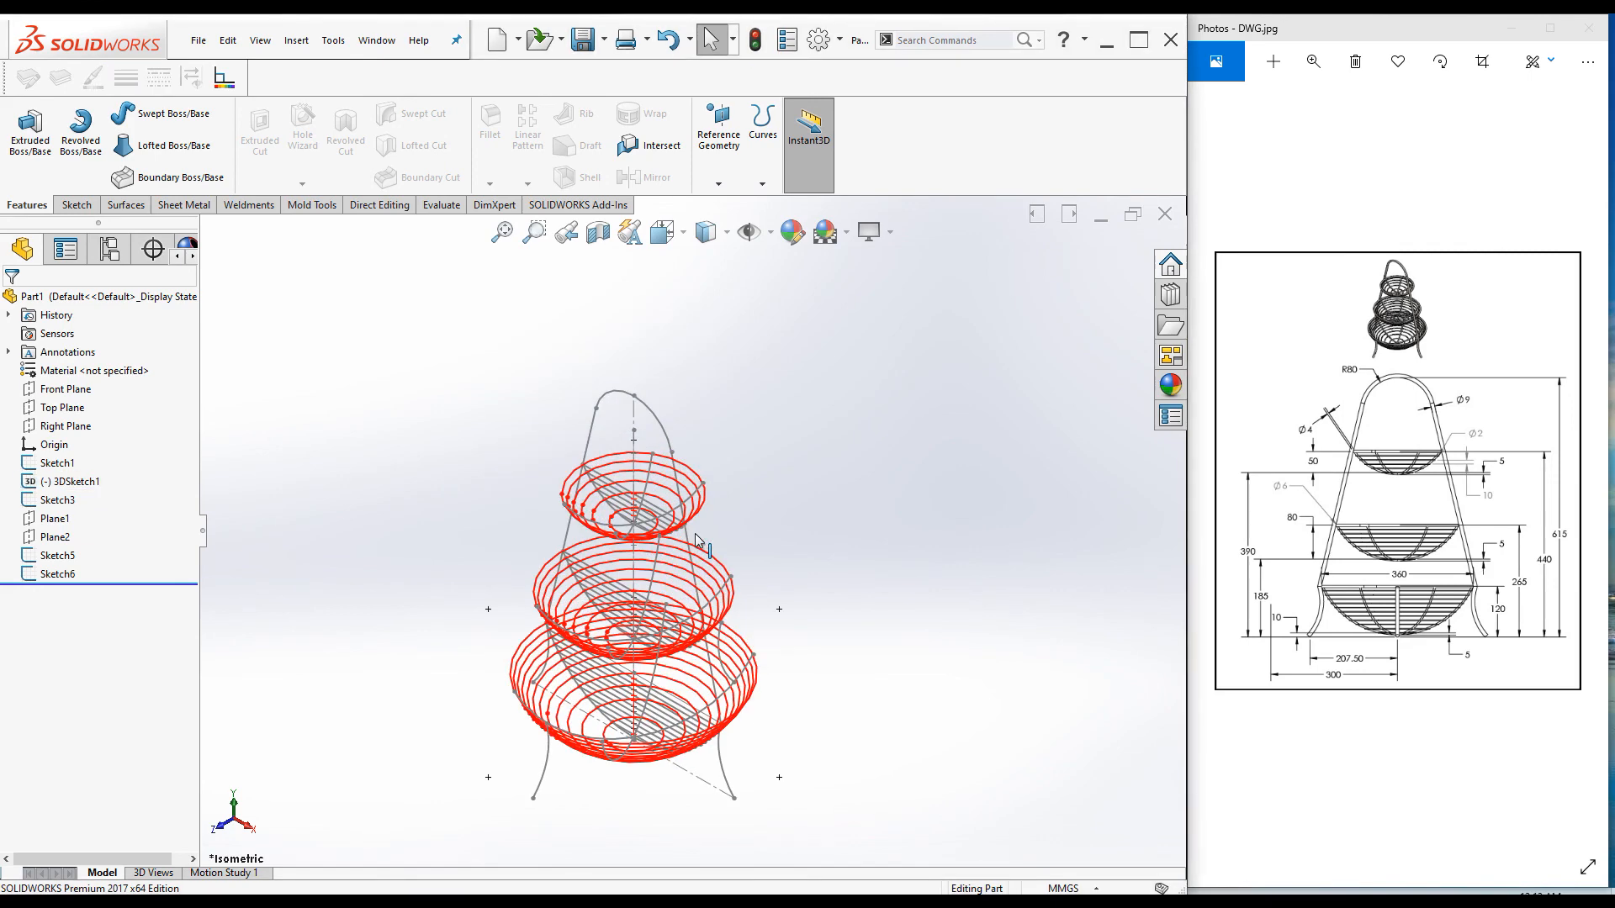
Step: Set the sketch color of Sketch1, Sketch3, Sketch5 and Sketch6 to green
{"action": "left_click", "coordinate": [72, 465]}
{"action": "left_click", "coordinate": [57, 500], "text": "ctrl"}
{"action": "left_click", "coordinate": [58, 556], "text": "ctrl"}
{"action": "left_click", "coordinate": [62, 579], "text": "ctrl"}
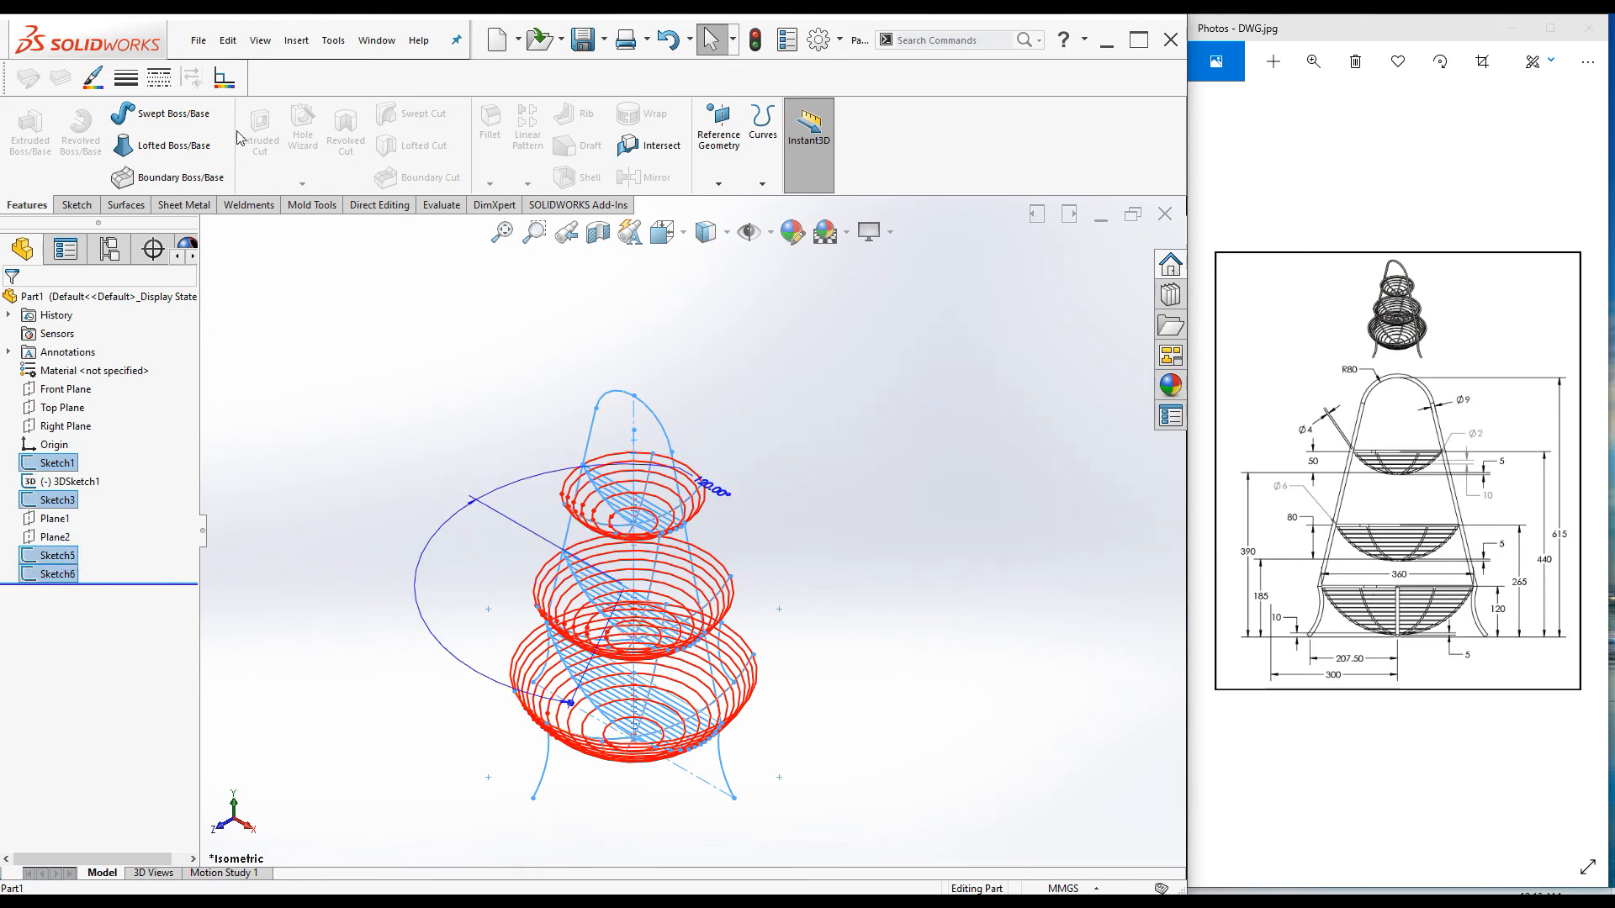
{"action": "left_click", "coordinate": [92, 78]}
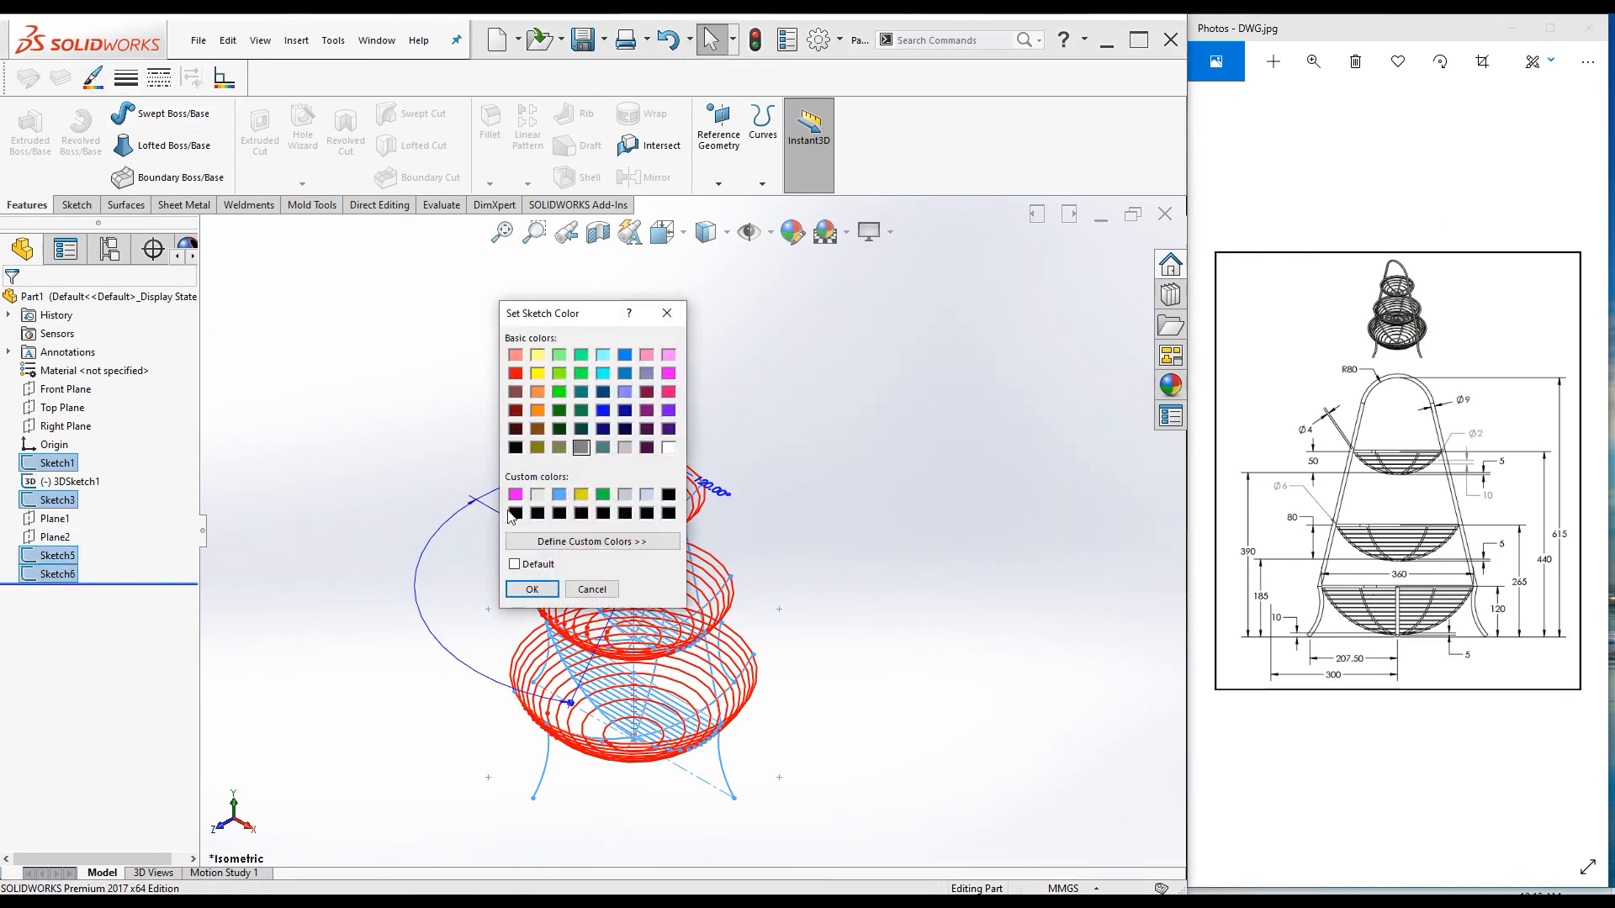
{"action": "left_click", "coordinate": [559, 391]}
{"action": "left_click", "coordinate": [530, 589]}
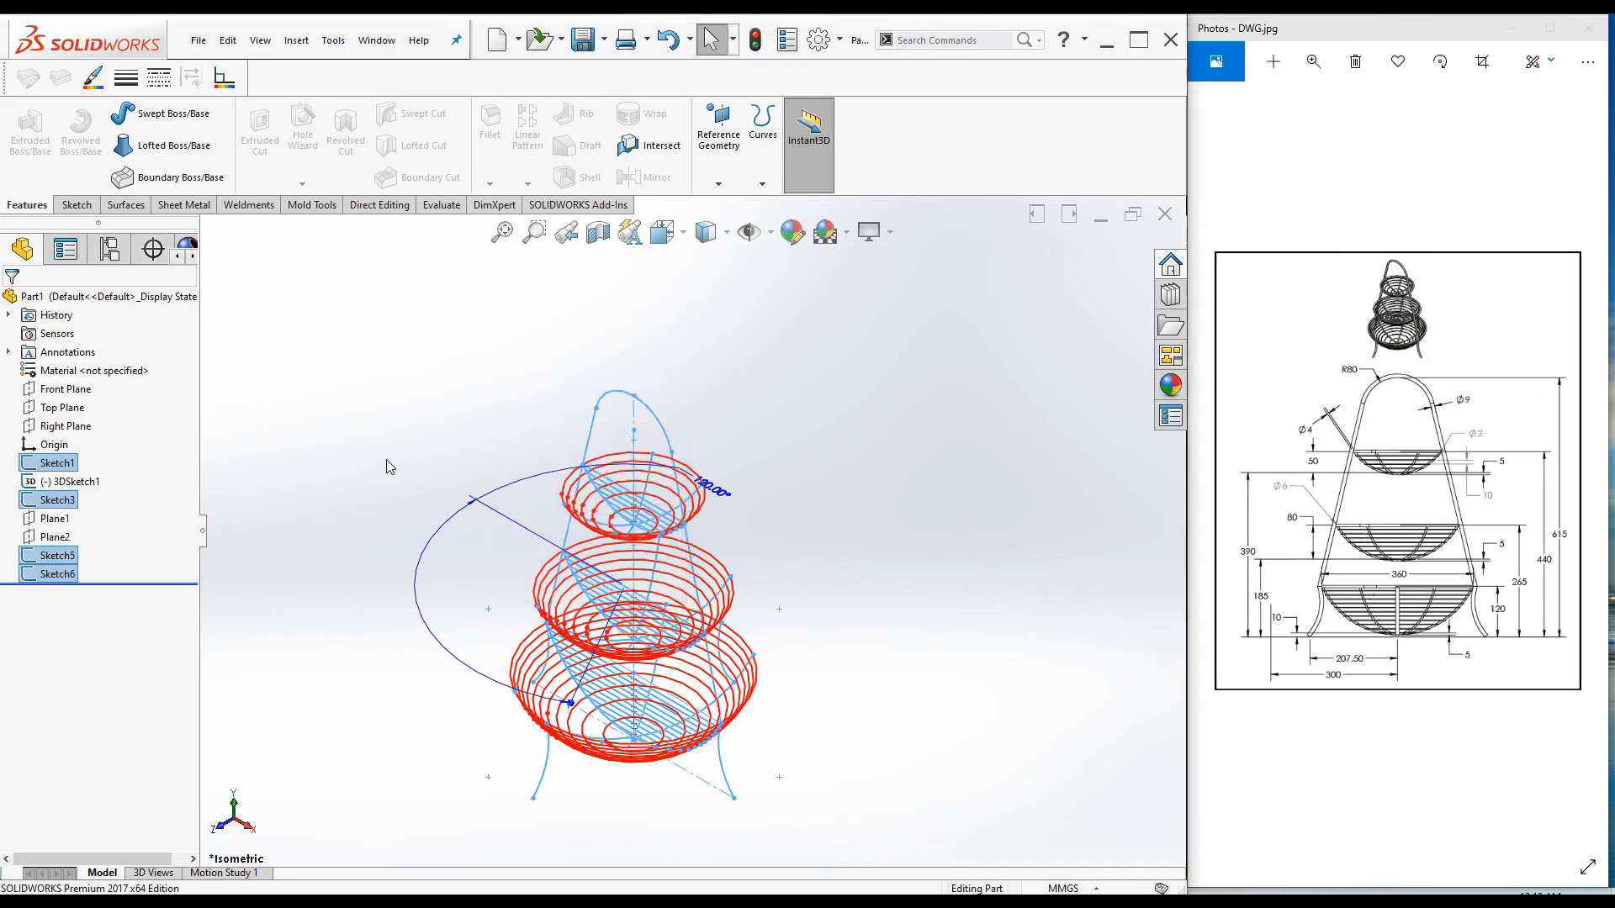
{"action": "key", "text": "f"}
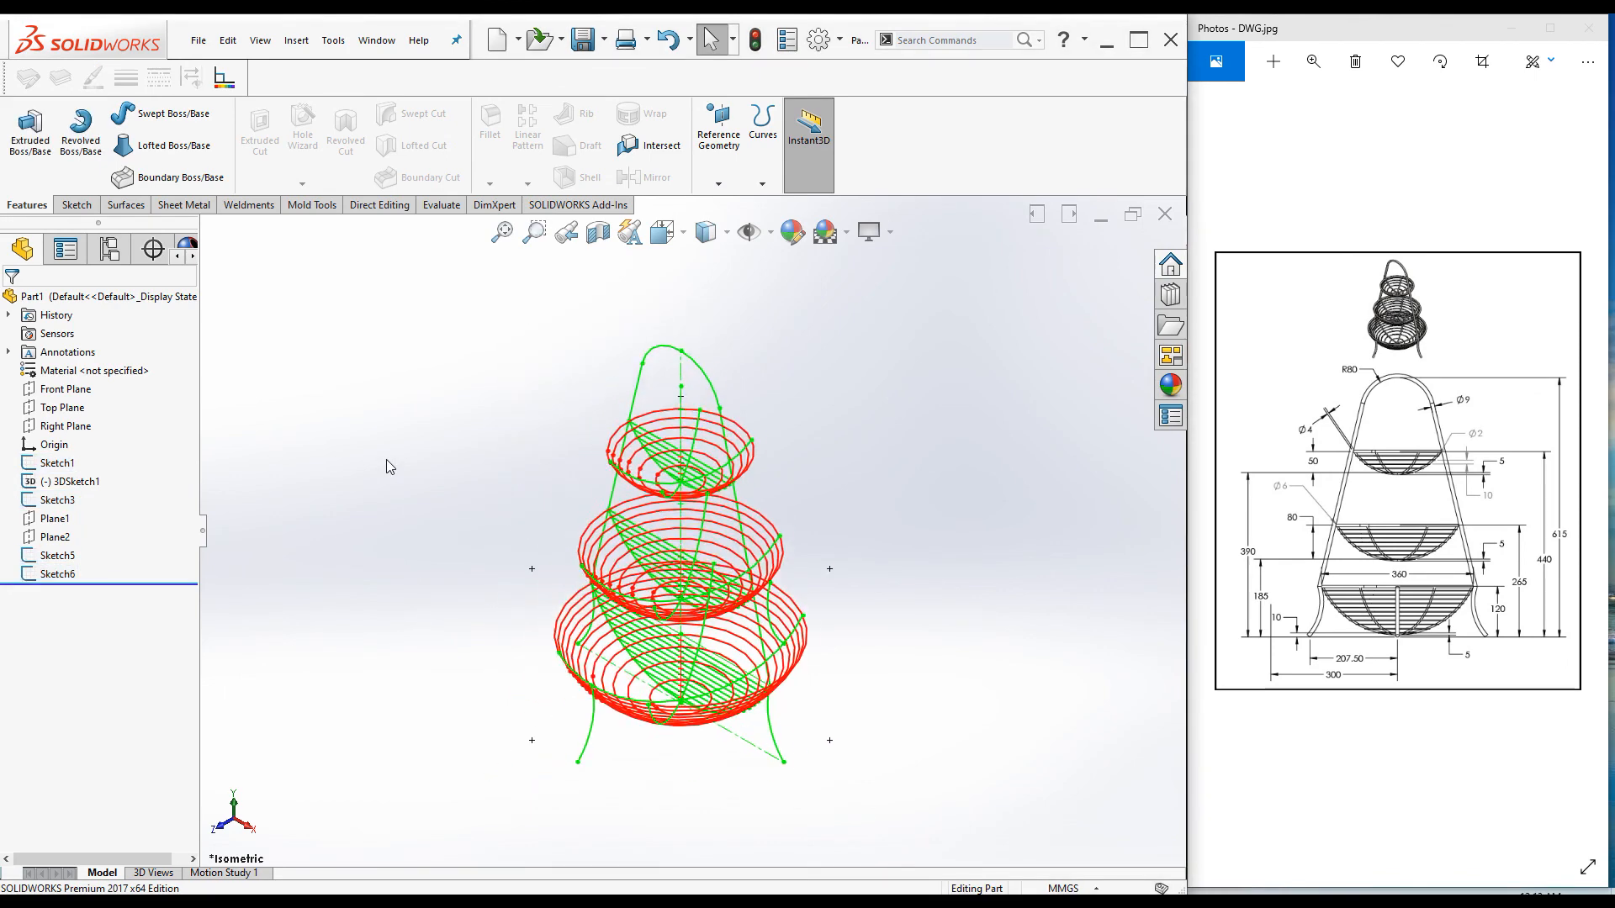